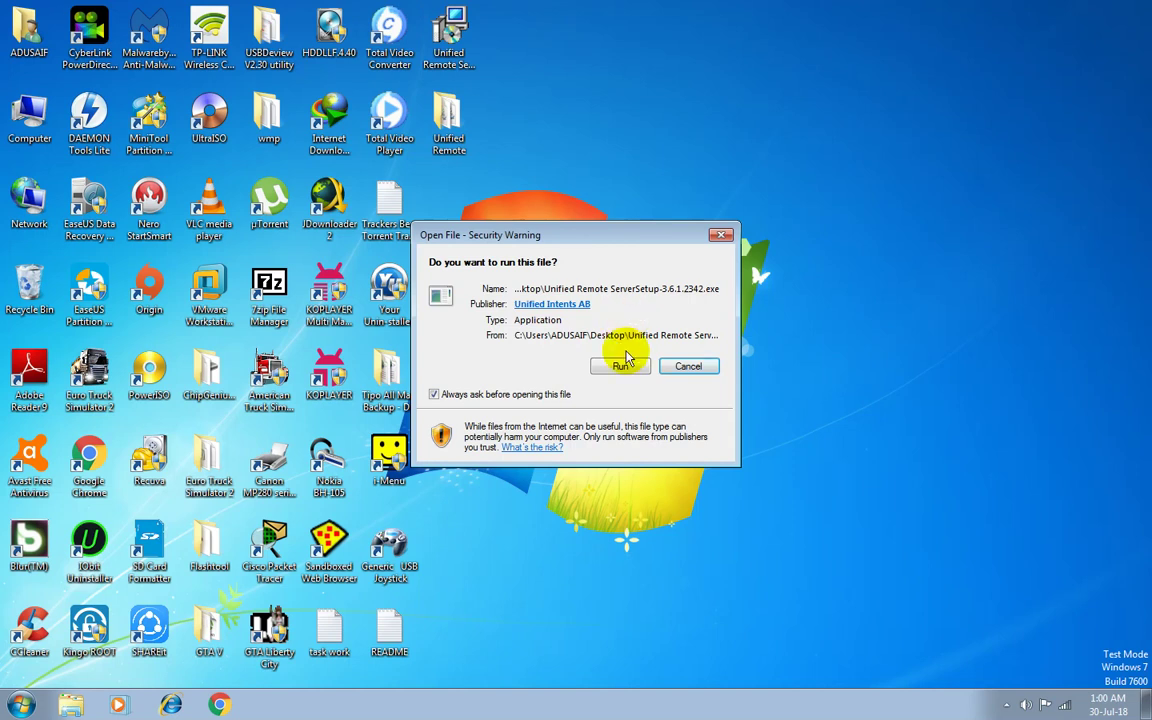
Run the Unified Remote server installer and accept its licence agreement.
click(619, 368)
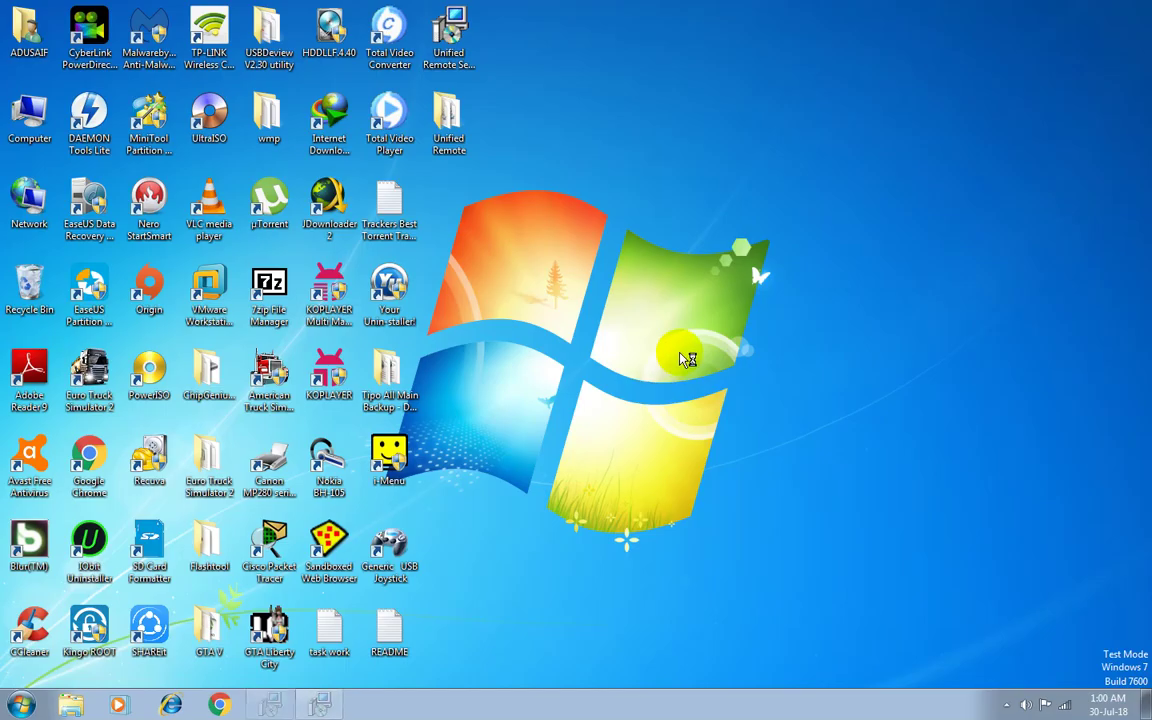
click(503, 432)
drag(743, 324, 741, 401)
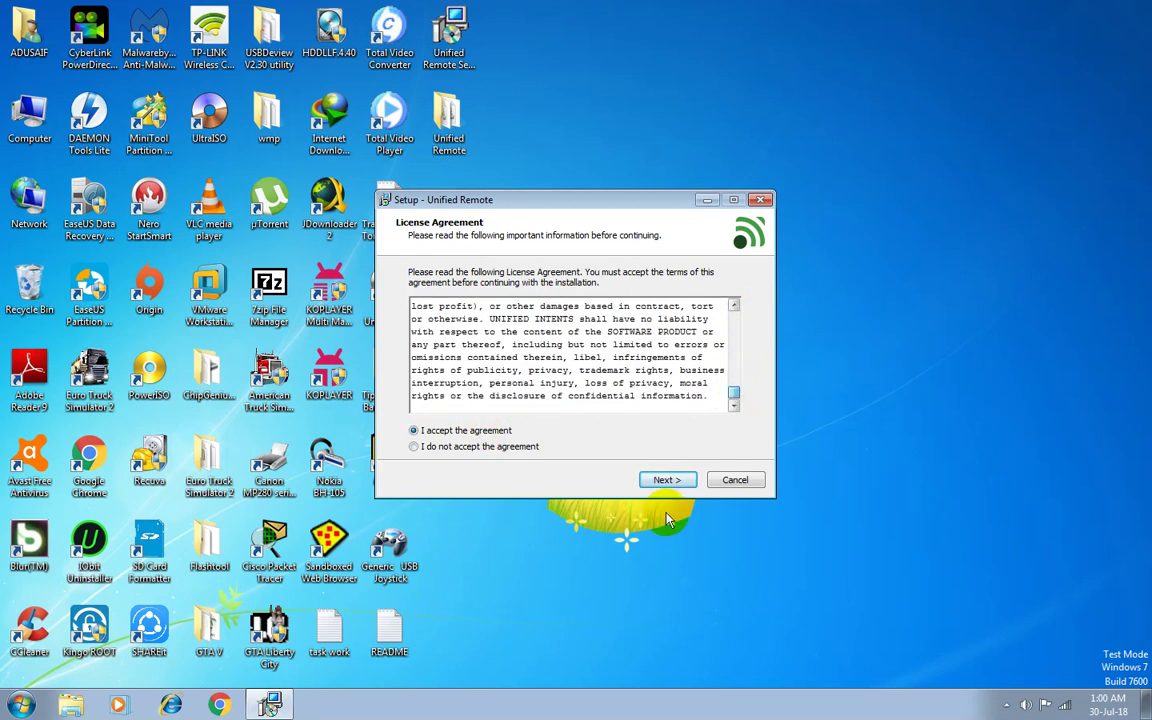
click(678, 482)
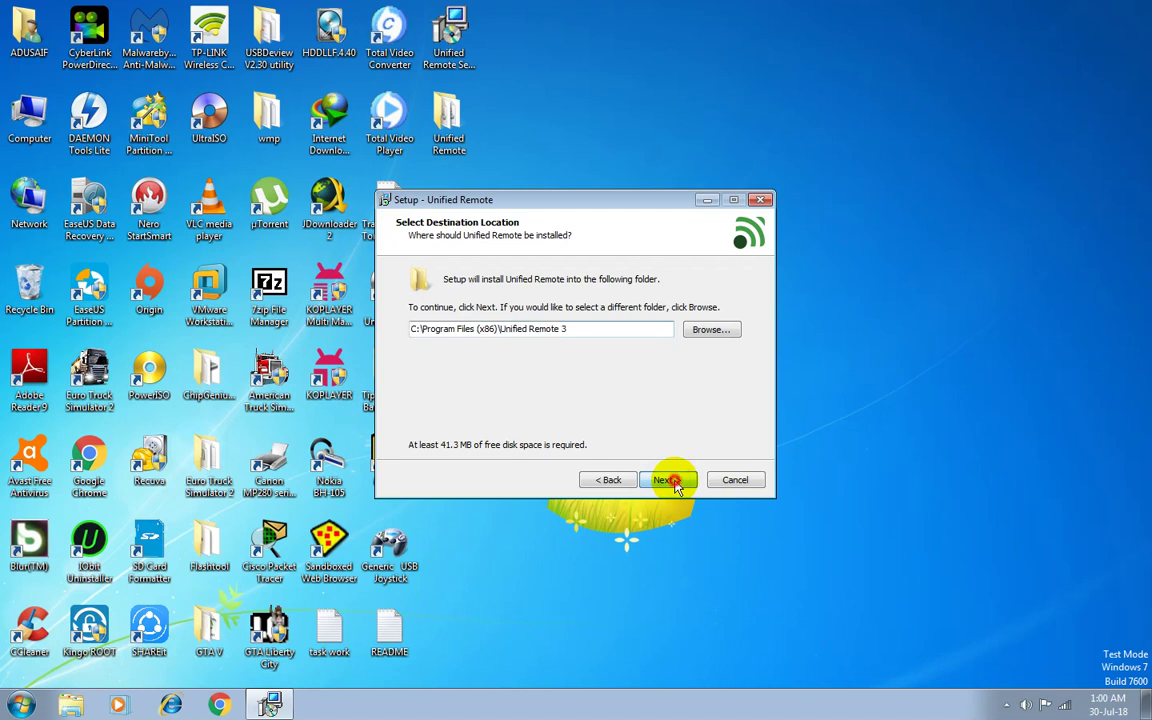
Keep the default destination folder, Typical Installation and only driver input simulation enabled in the Unified Remote setup.
click(672, 480)
click(660, 428)
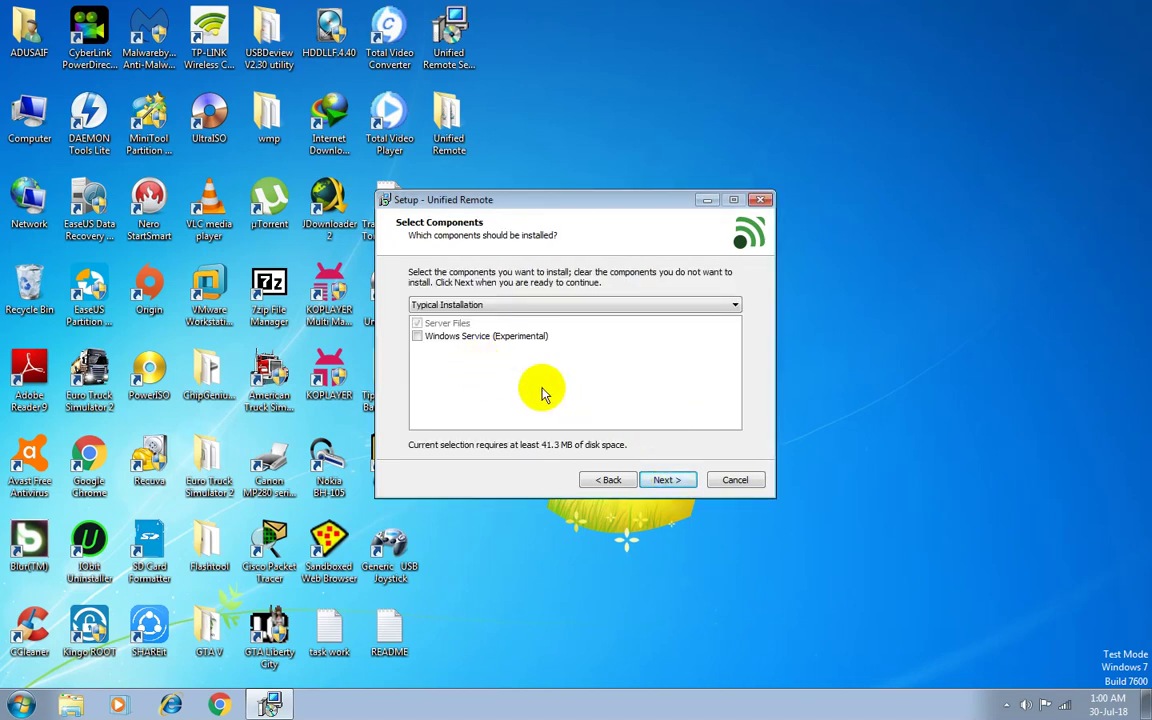
click(672, 481)
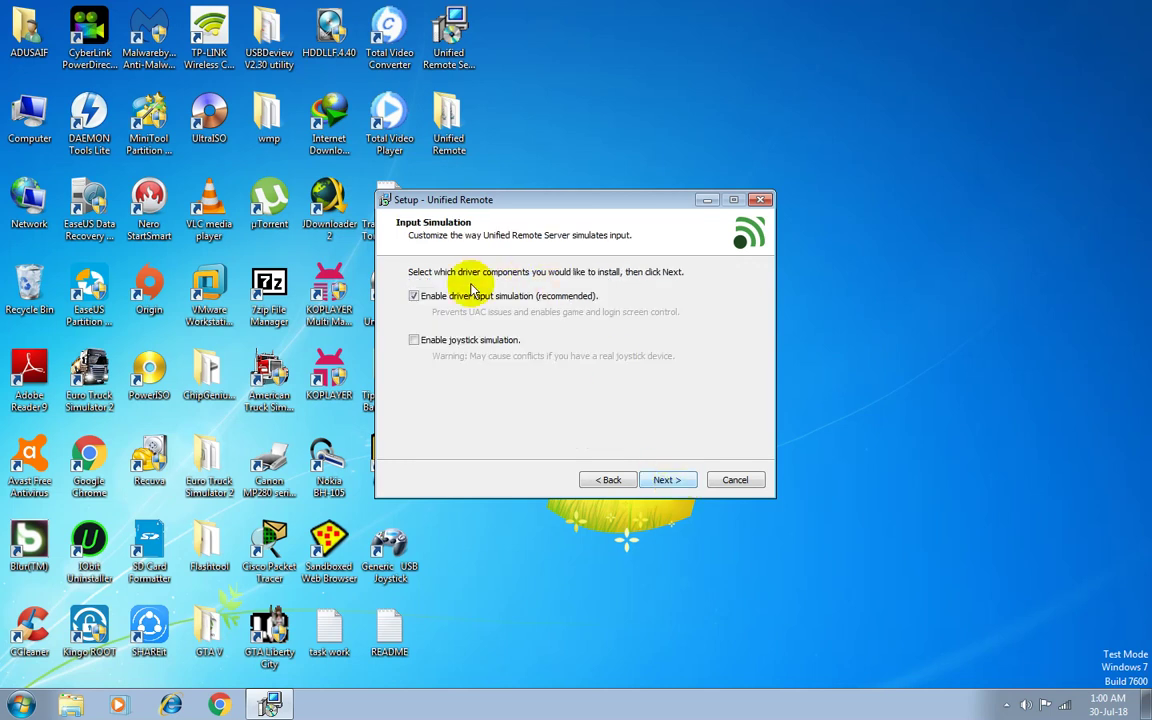
click(670, 481)
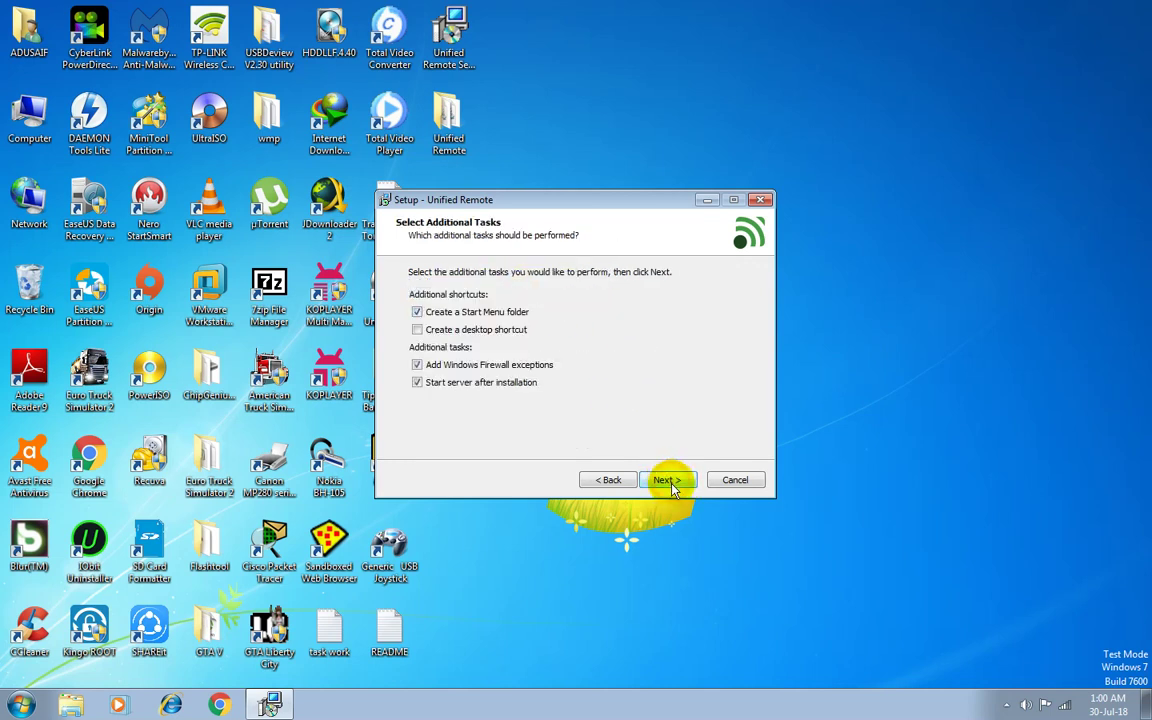
Enable the desktop shortcut in the additional tasks and start installing Unified Remote.
click(507, 334)
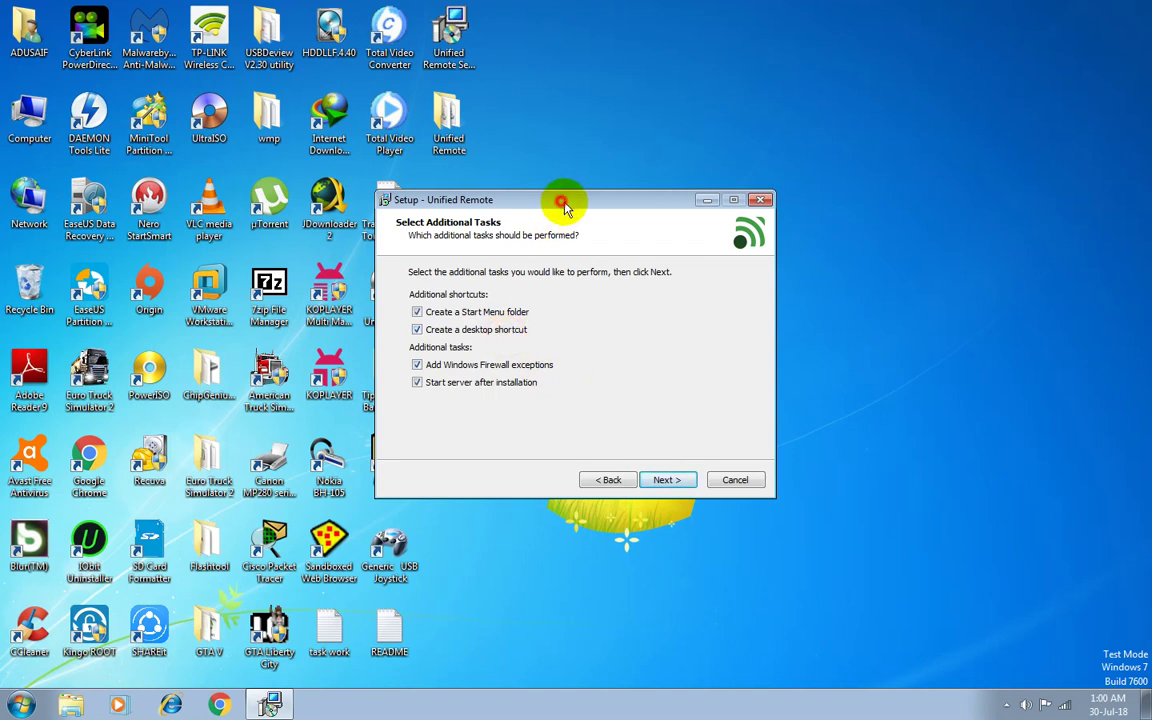
drag(566, 200, 700, 191)
click(805, 471)
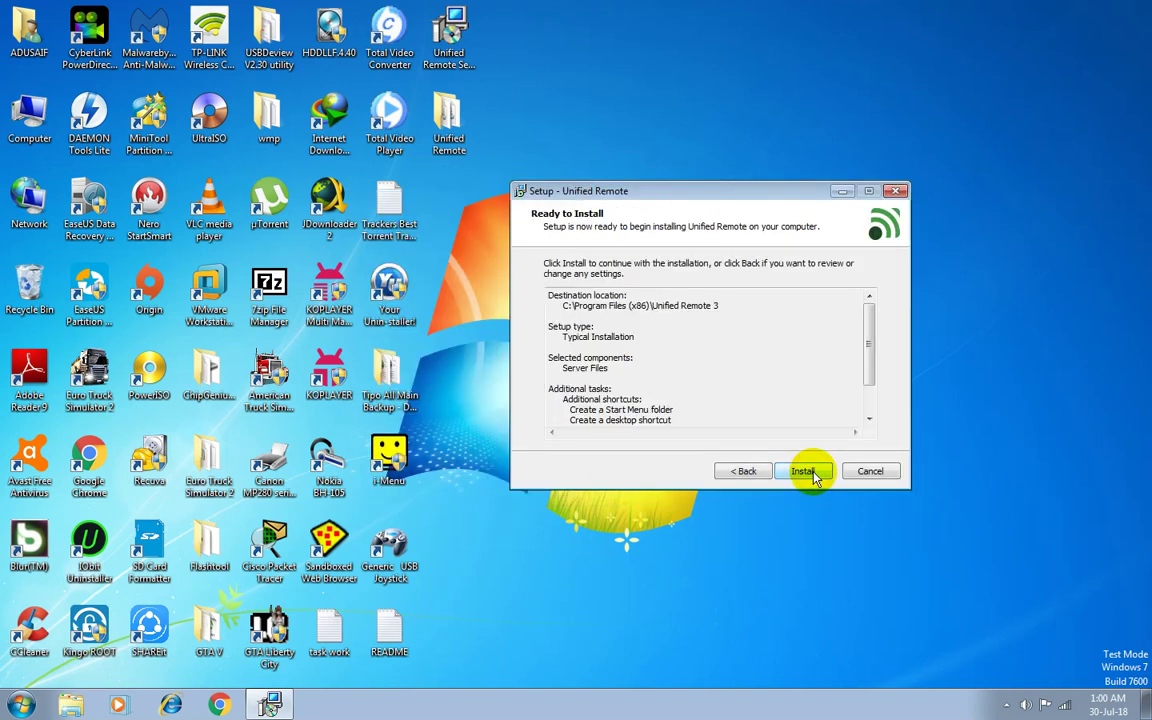
mouse_move(869, 334)
mouse_down()
mouse_move(869, 373)
mouse_move(867, 325)
mouse_up()
click(805, 471)
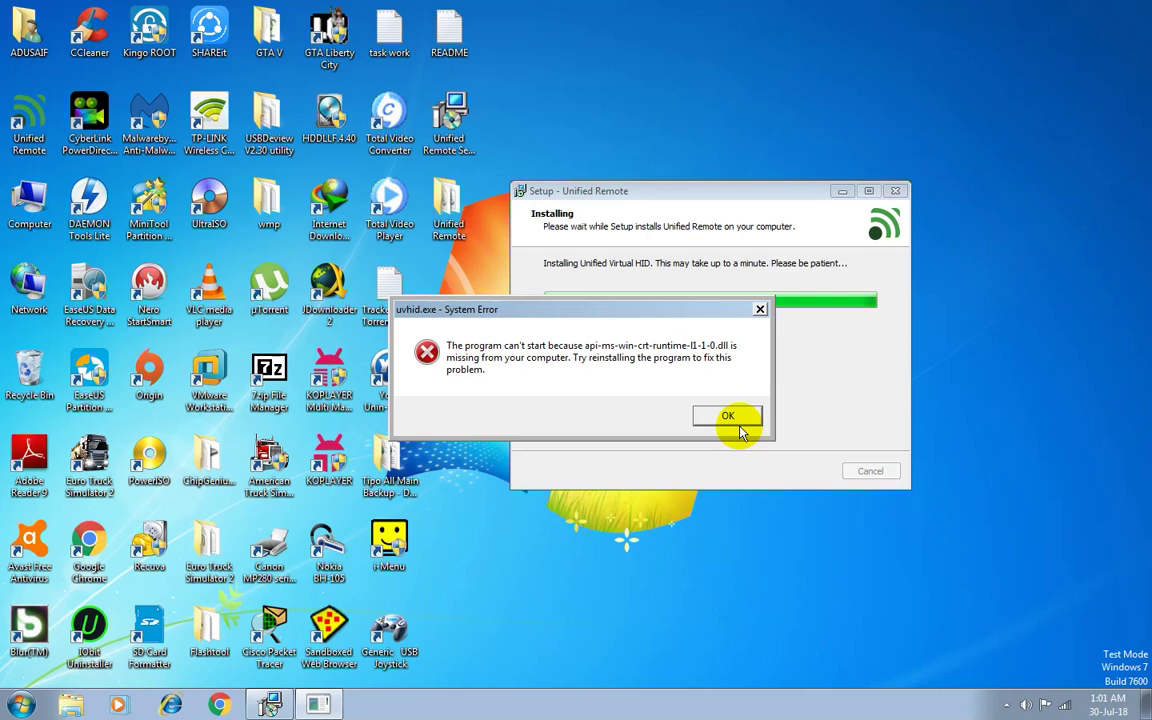
Dismiss the uvhid.exe system error, finish the Unified Remote setup wizard and refresh the desktop.
drag(662, 312, 813, 540)
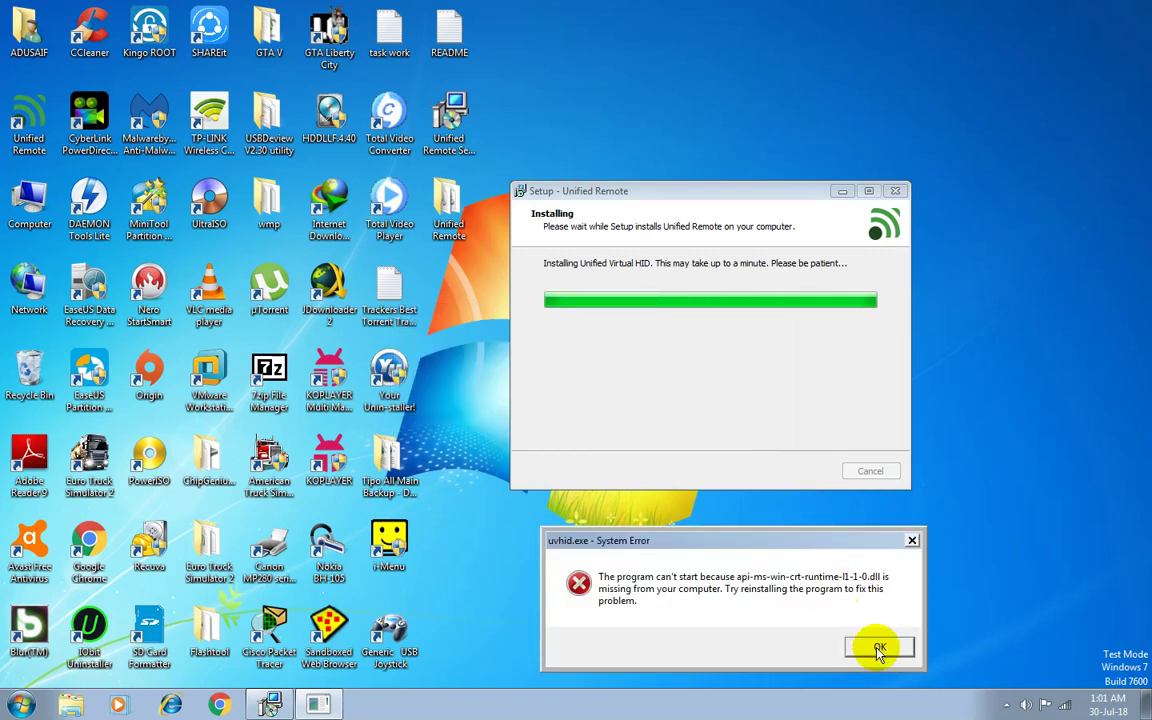
click(878, 648)
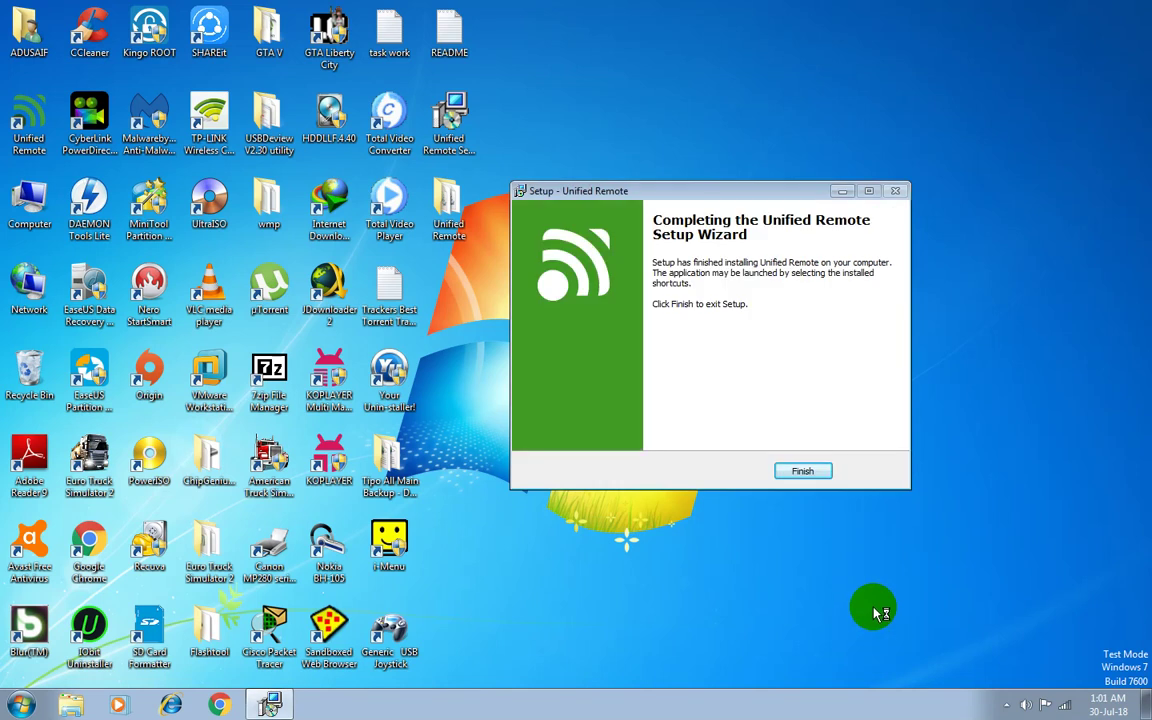
drag(681, 309, 809, 527)
click(860, 635)
click(812, 470)
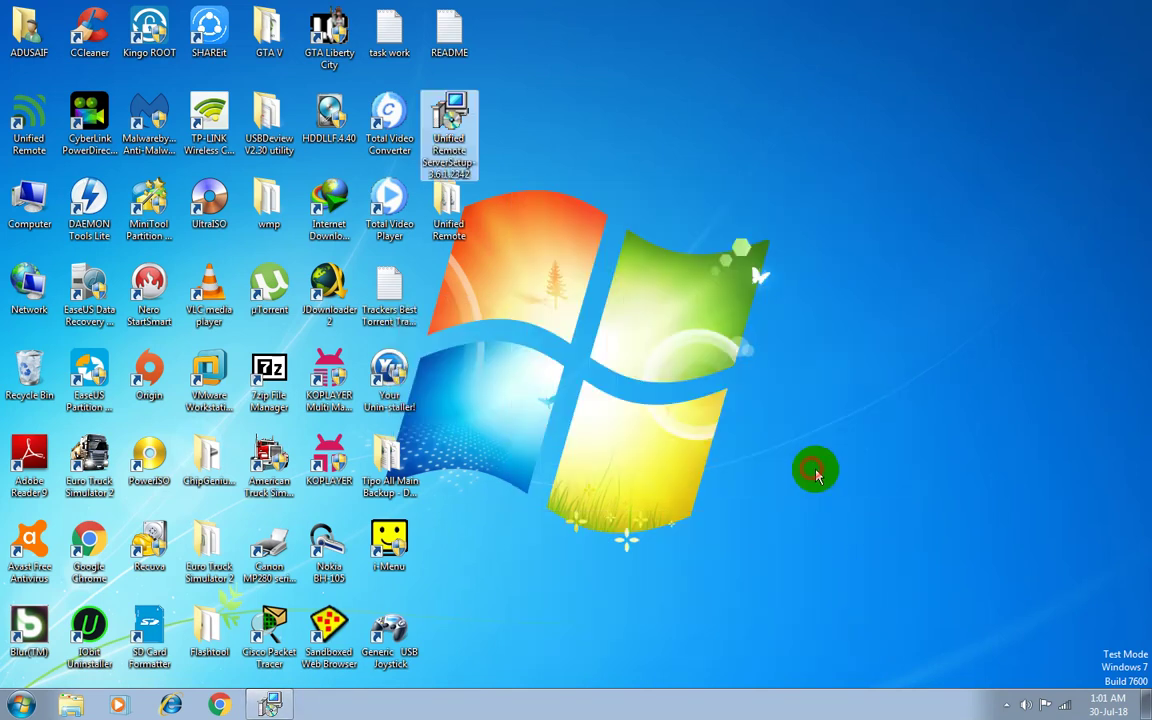
right_click(768, 317)
click(812, 361)
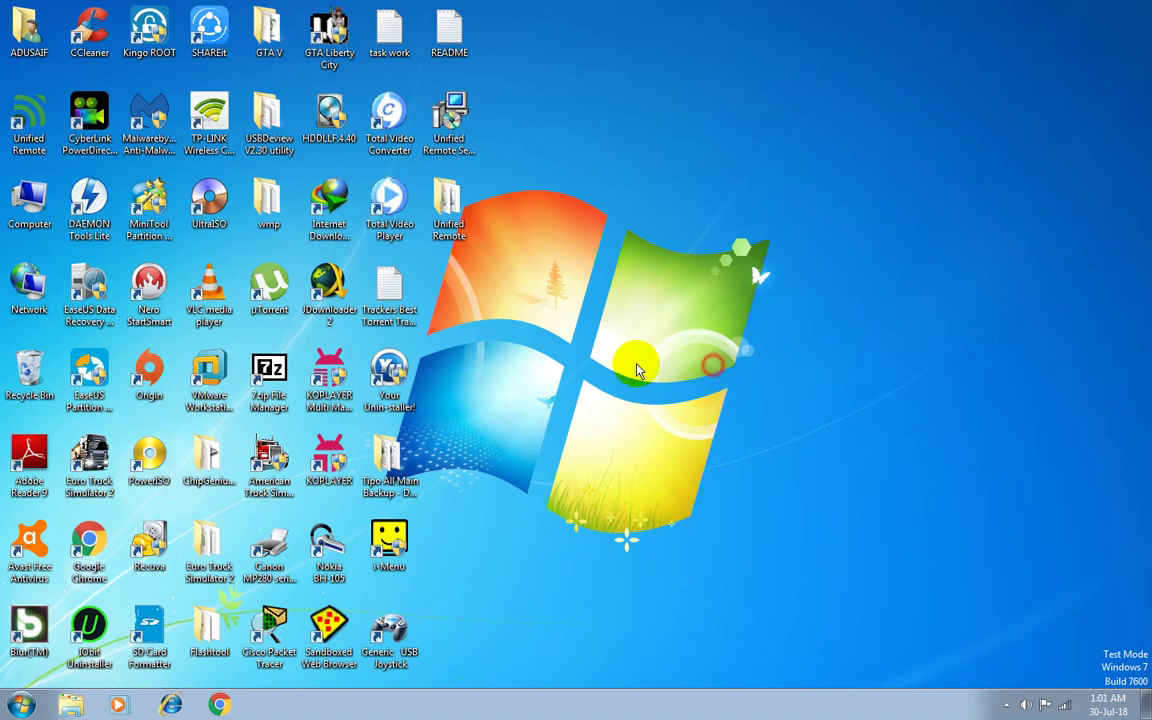
Open the README in the desktop's Unified Remote folder, read where the DLL files come from, and close it.
double_click(447, 204)
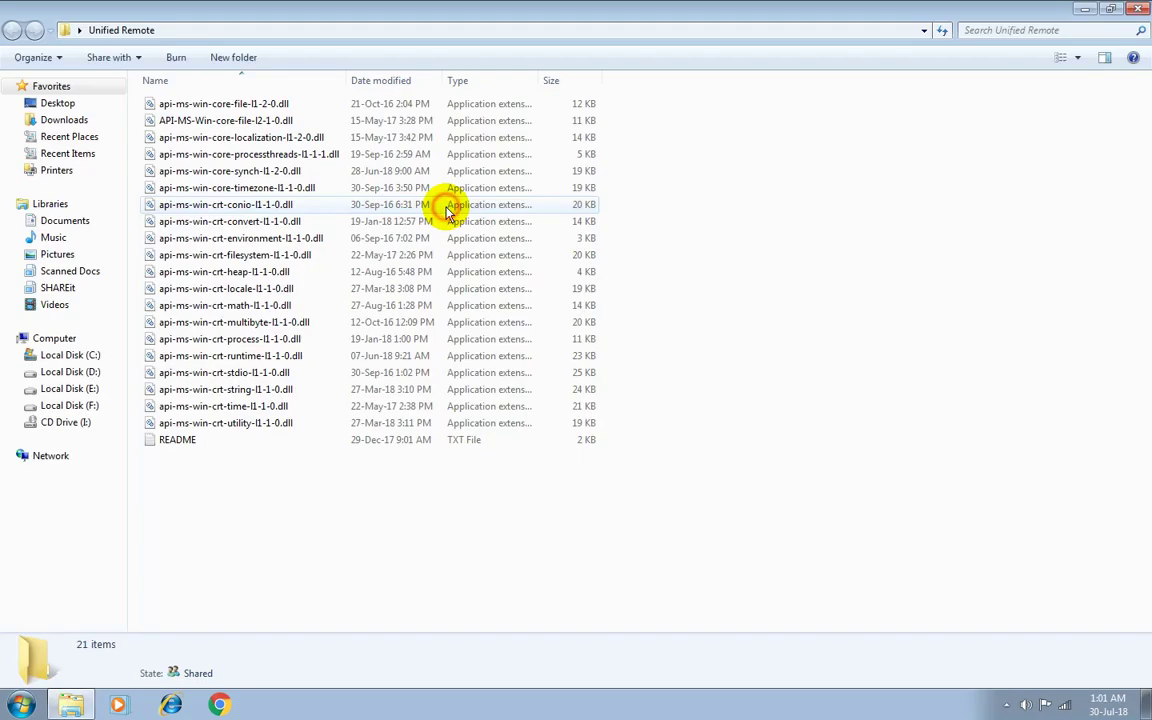
click(288, 440)
double_click(288, 440)
click(1085, 8)
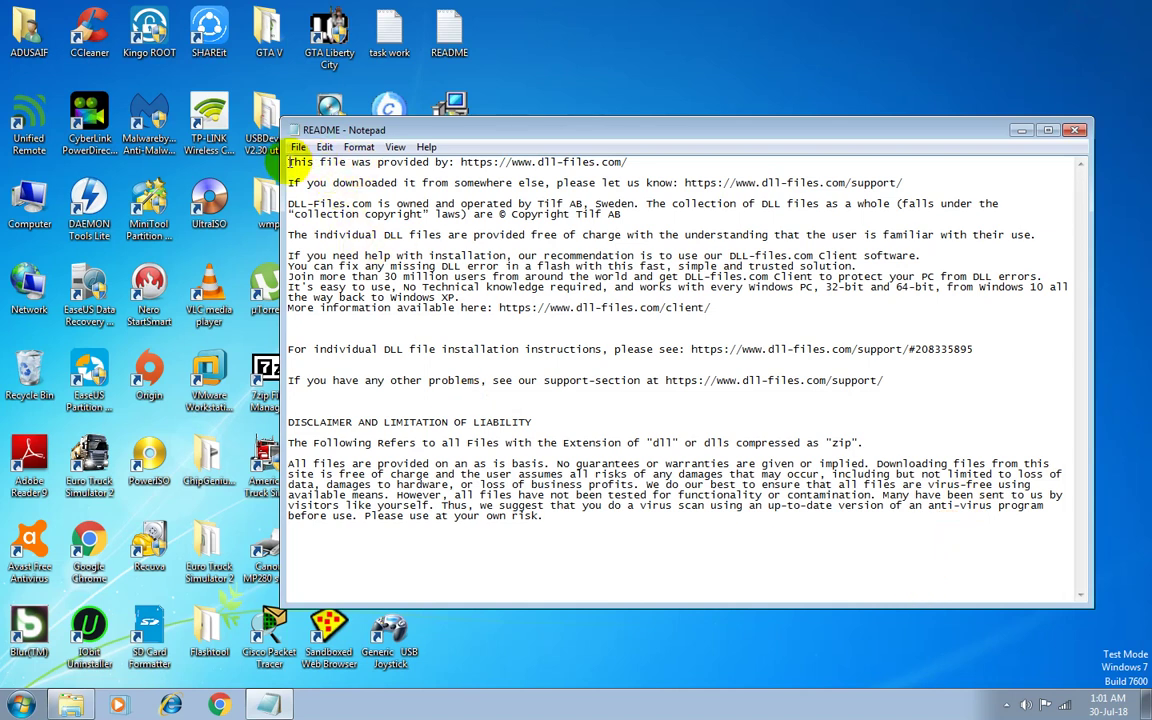
drag(289, 163, 570, 452)
click(643, 563)
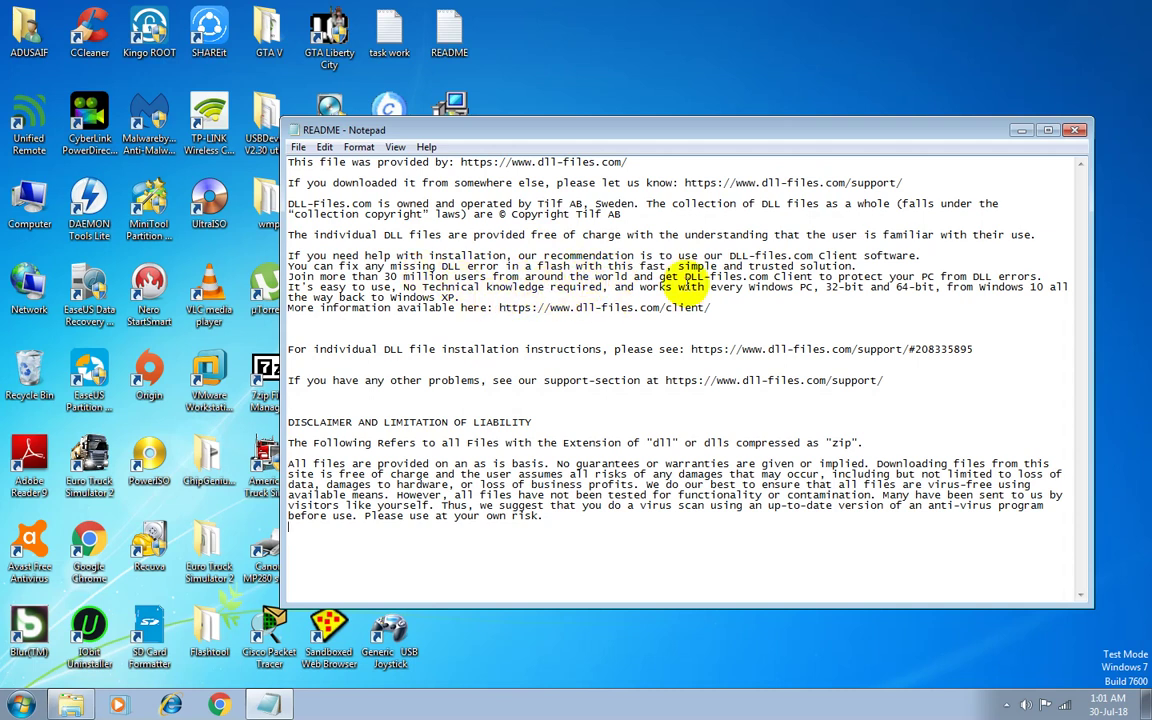
click(1077, 132)
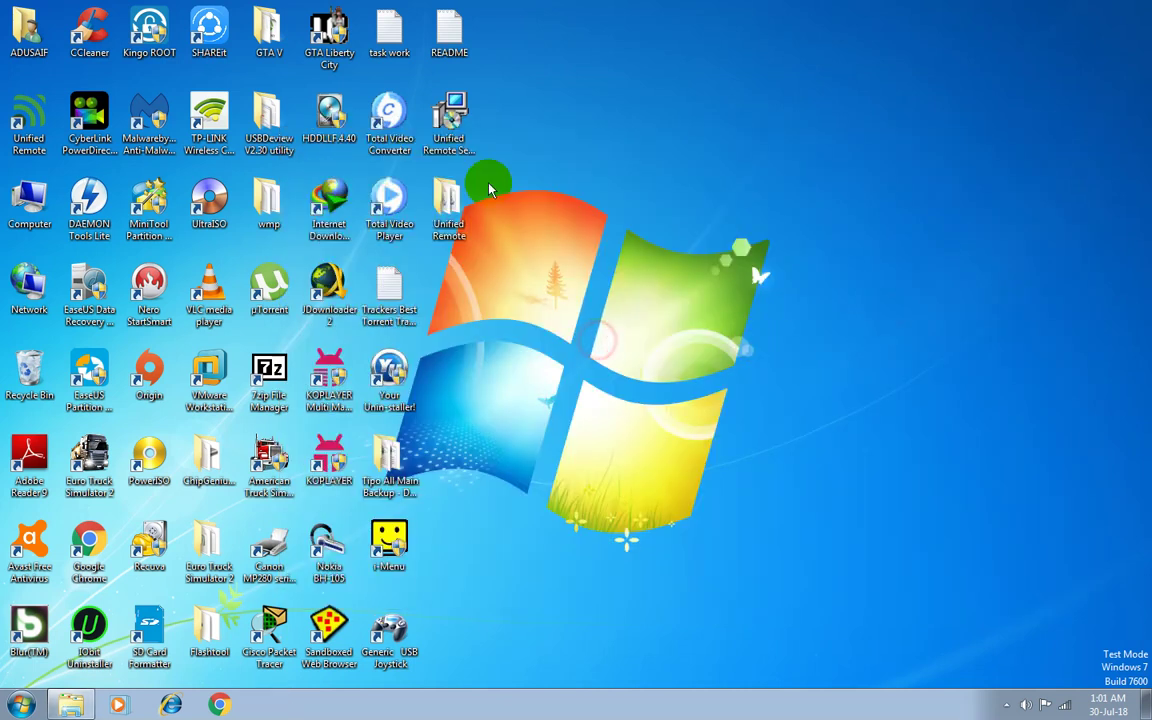
Move the Unified Remote shortcut to the end of the desktop icons and launch it, placing the error dialog aside.
drag(29, 120, 505, 290)
drag(645, 312, 990, 368)
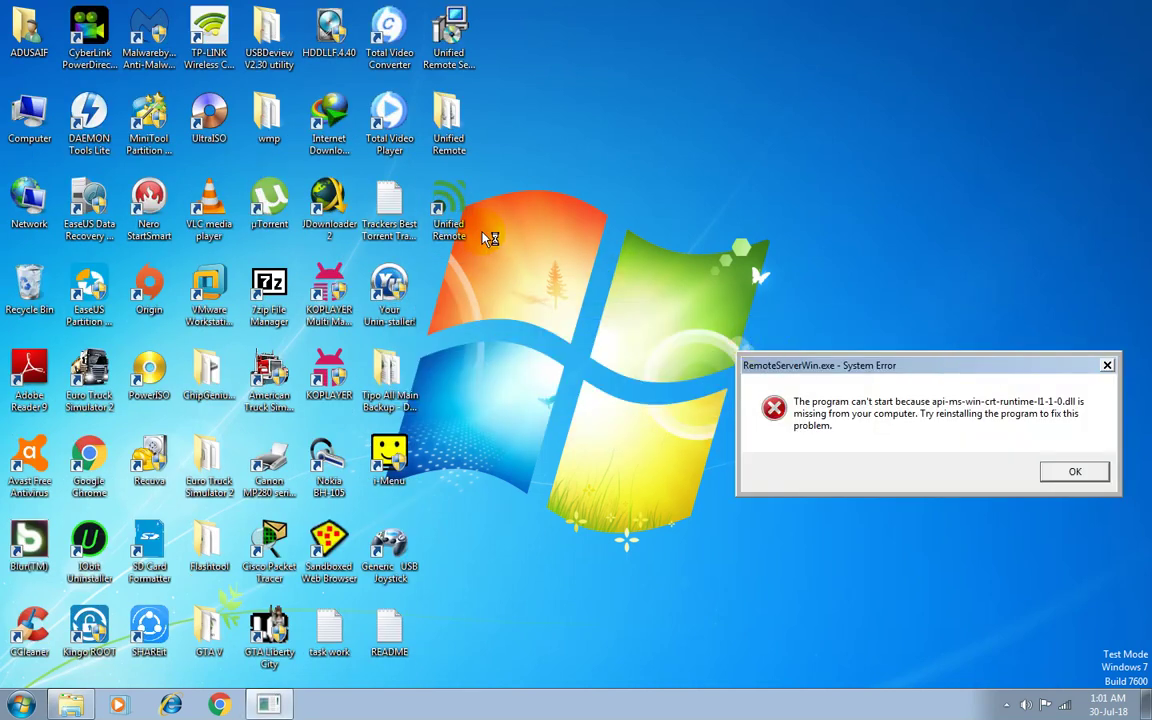
View the file location of the Unified Remote shortcut and minimize that folder window.
right_click(448, 205)
click(546, 226)
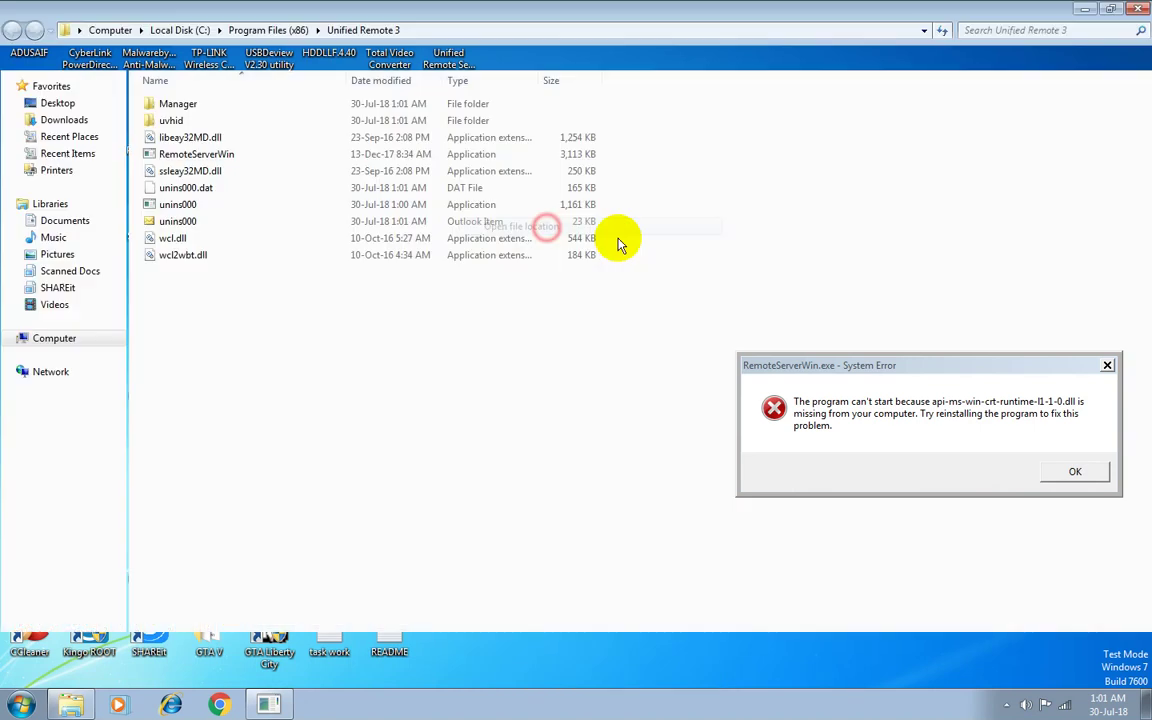
click(442, 390)
click(1077, 9)
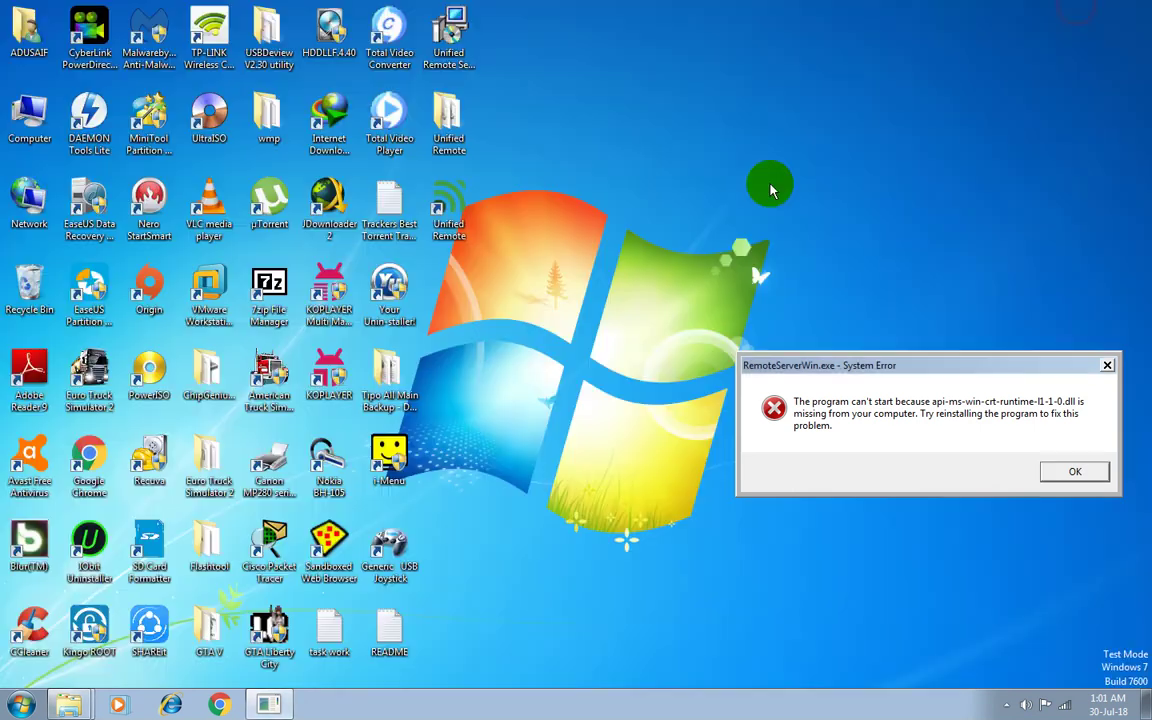
Open the desktop's Unified Remote folder and copy api-ms-win-crt-runtime-l1-1-0.dll from it.
double_click(450, 122)
click(335, 566)
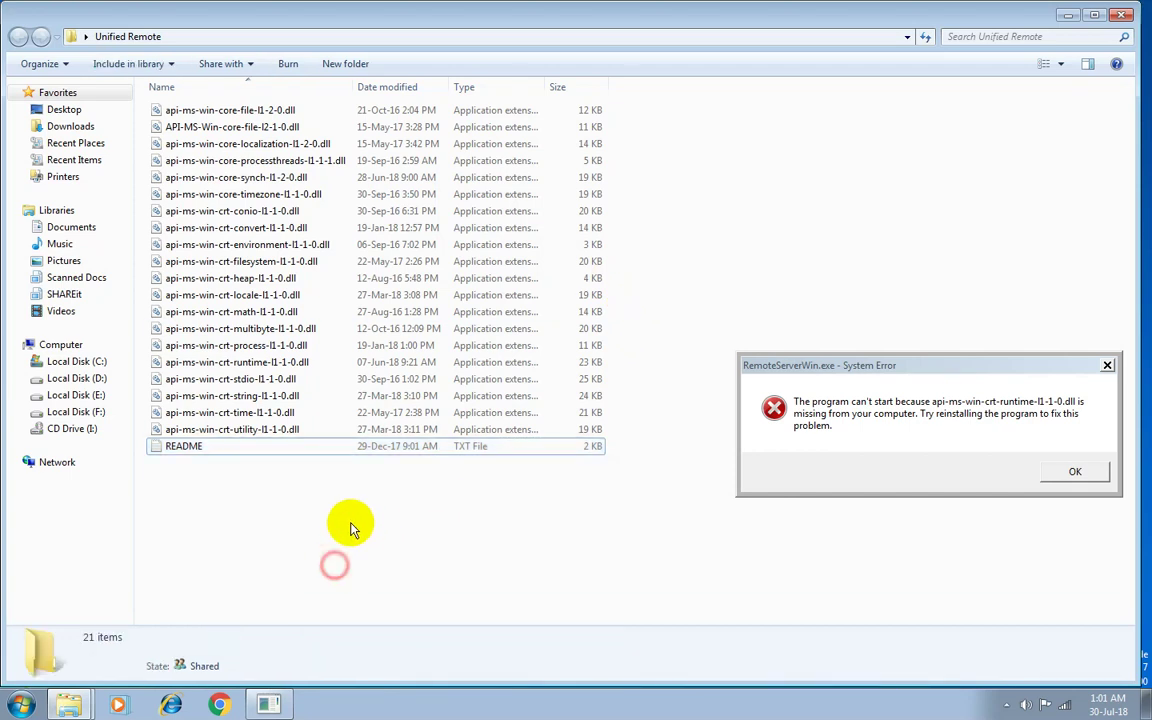
click(1097, 15)
click(539, 561)
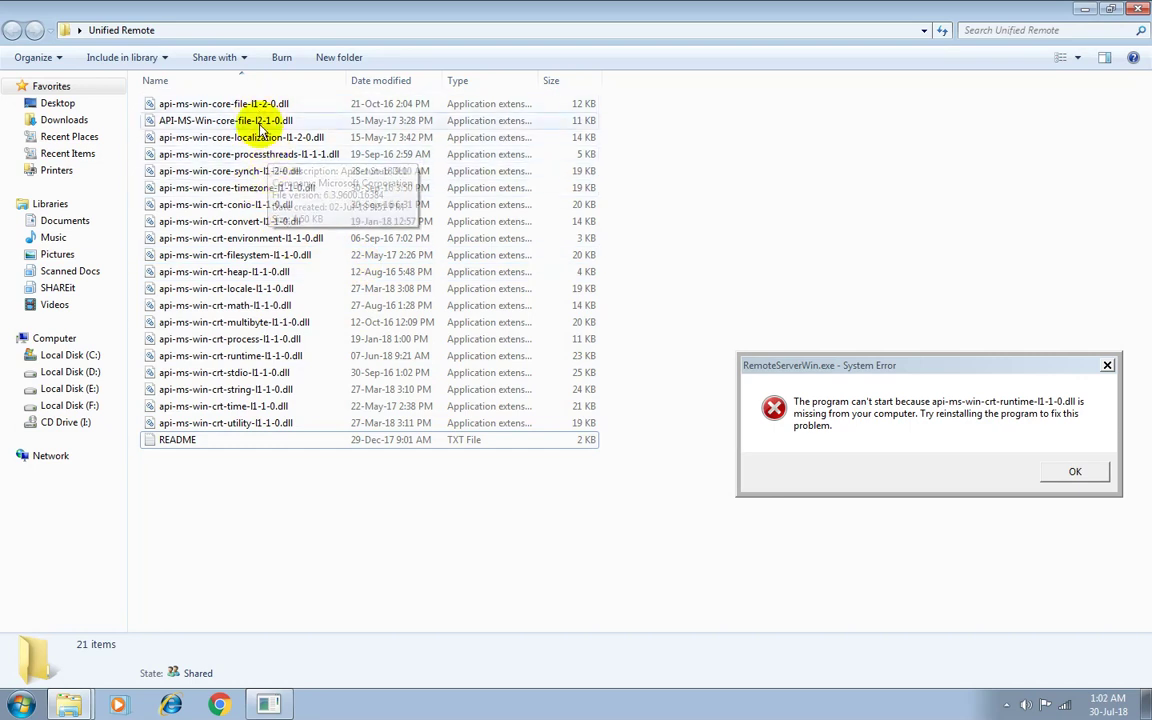
click(291, 358)
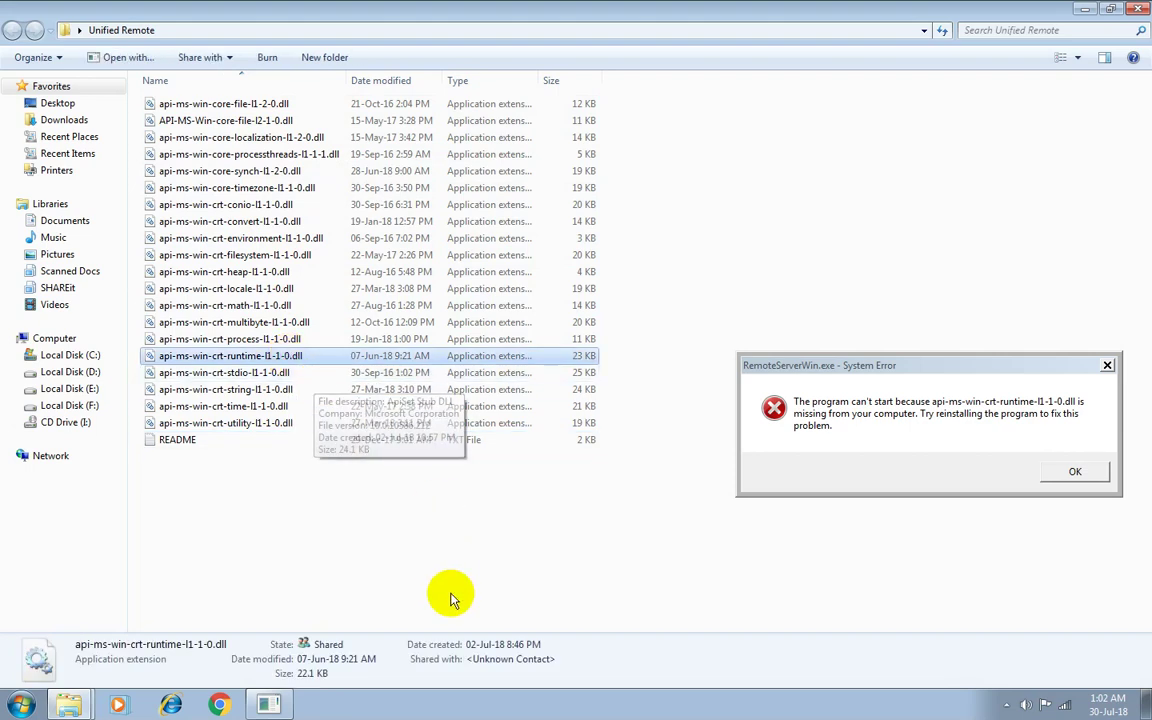
key(alt+Tab)
key(alt+Tab)
key(alt+Tab)
key(alt+Tab)
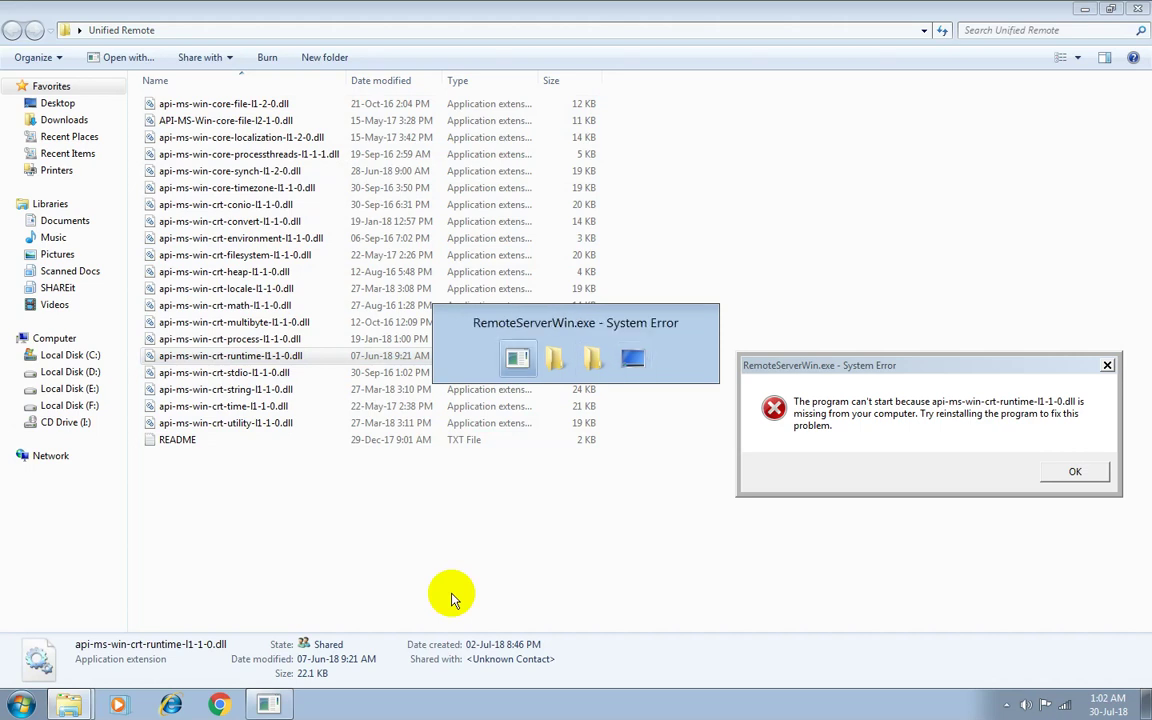
key(alt+Tab)
key(Tab)
key(Tab)
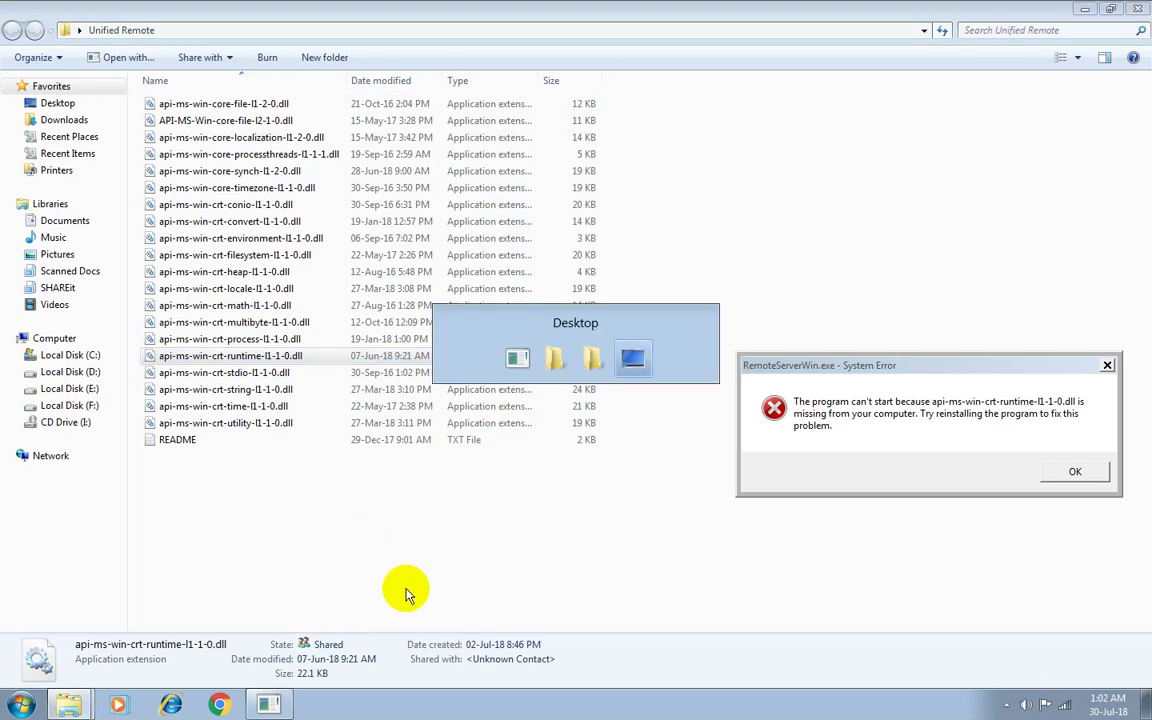
key(Tab)
key(alt+Tab)
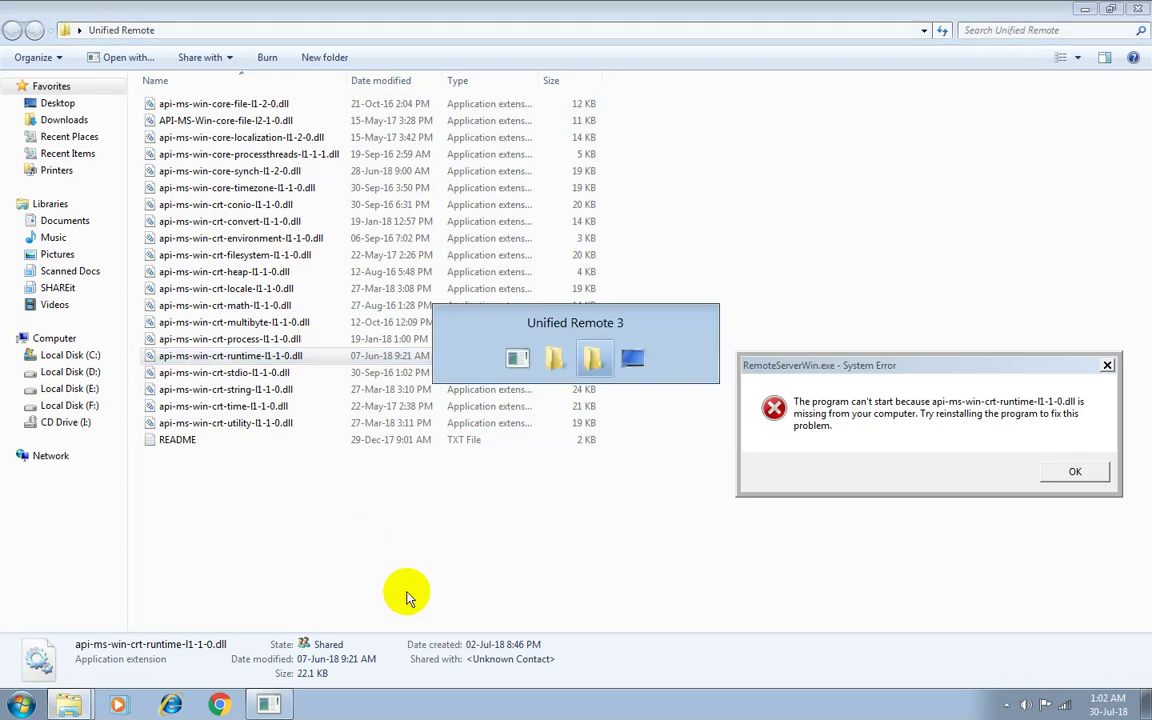
key(Tab)
key(Tab)
key(alt+Tab)
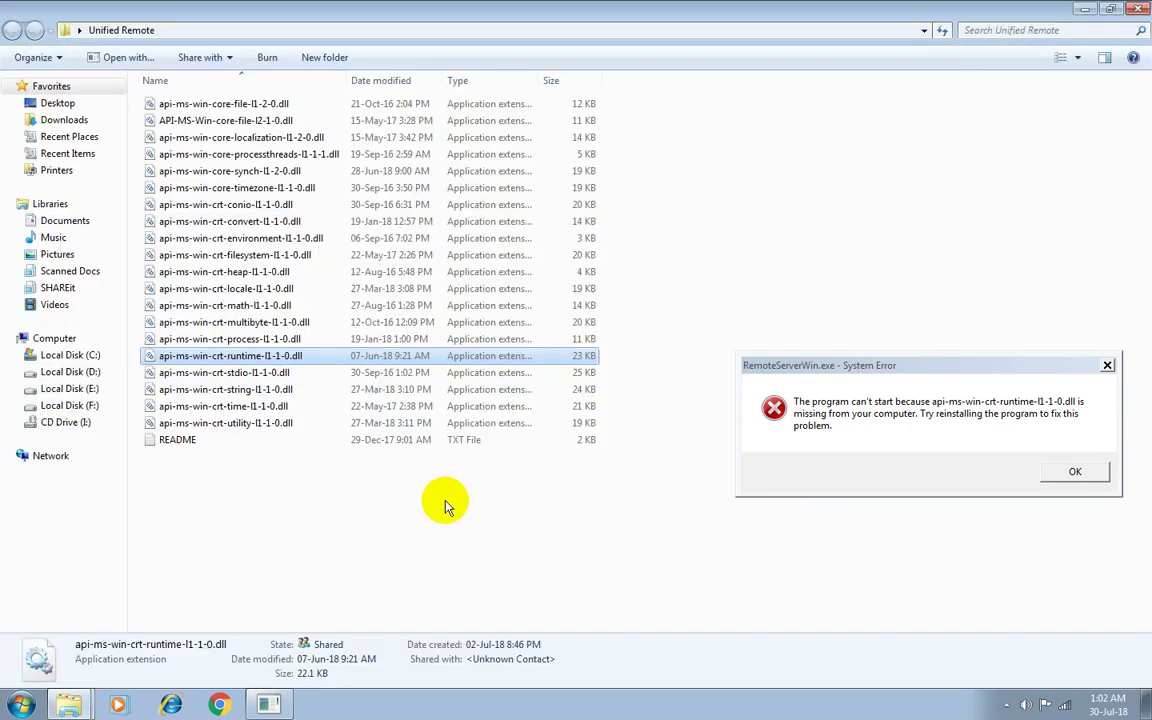
key(alt+Tab)
key(Tab)
key(Tab)
Paste the copied runtime DLL into the Unified Remote shortcut's file location and dismiss the RemoteServerWin.exe error.
click(1138, 8)
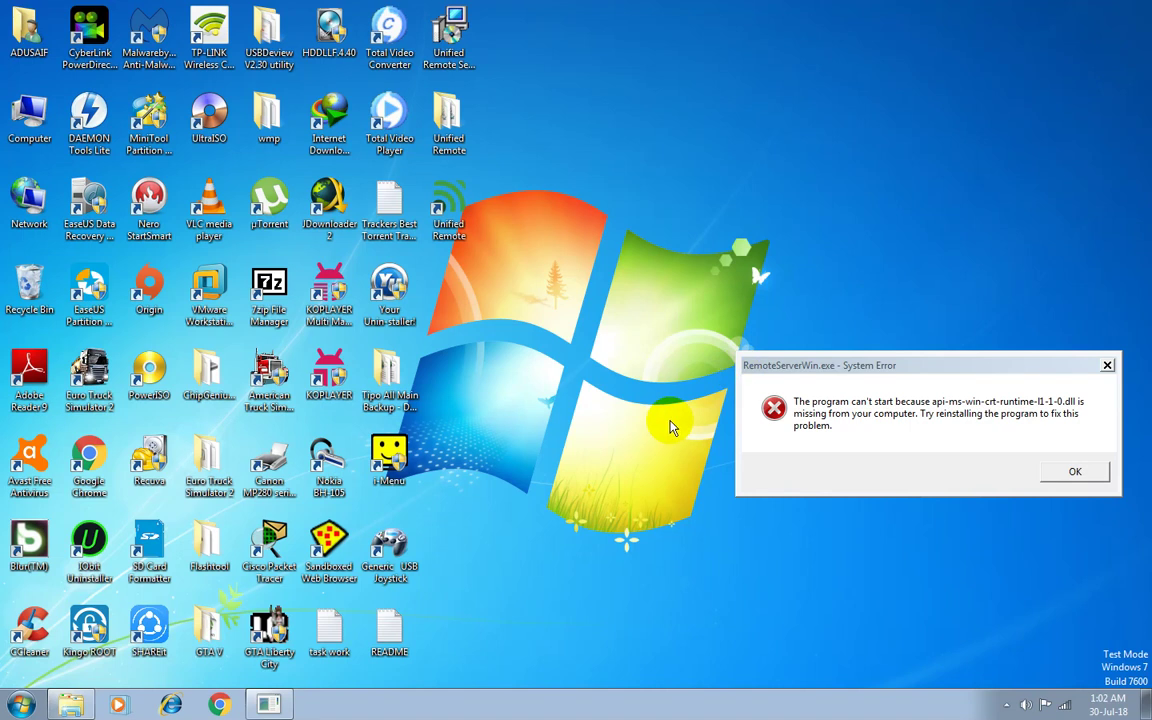
right_click(478, 210)
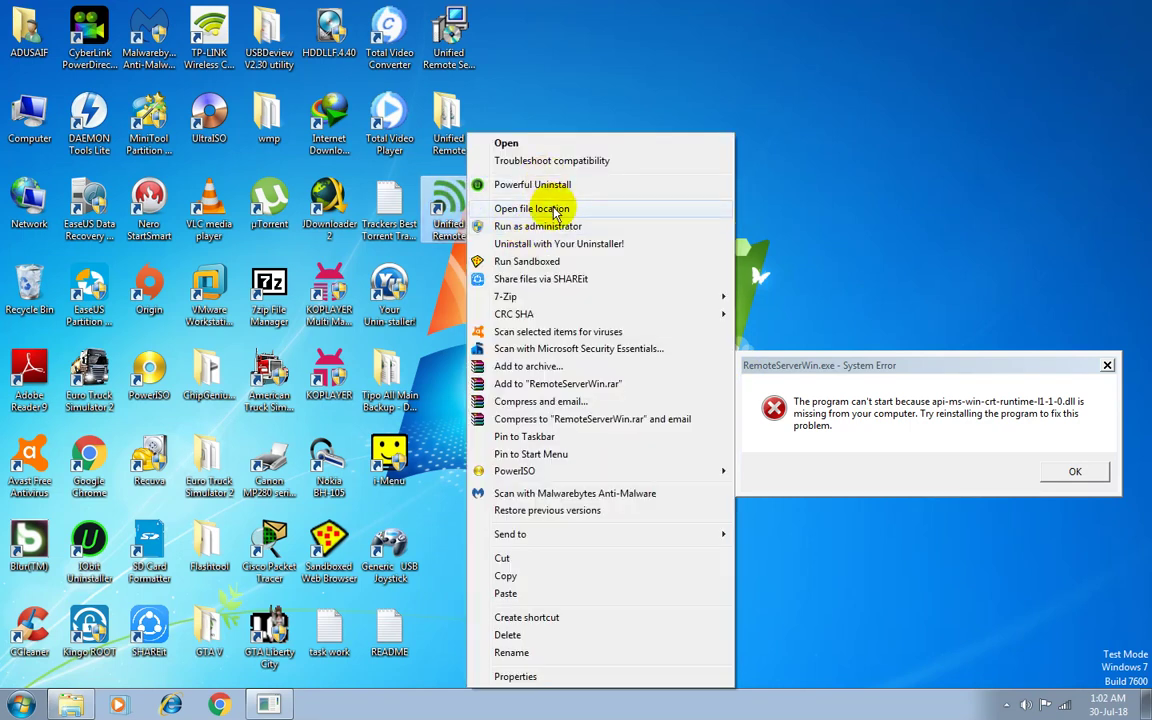
click(540, 206)
right_click(325, 295)
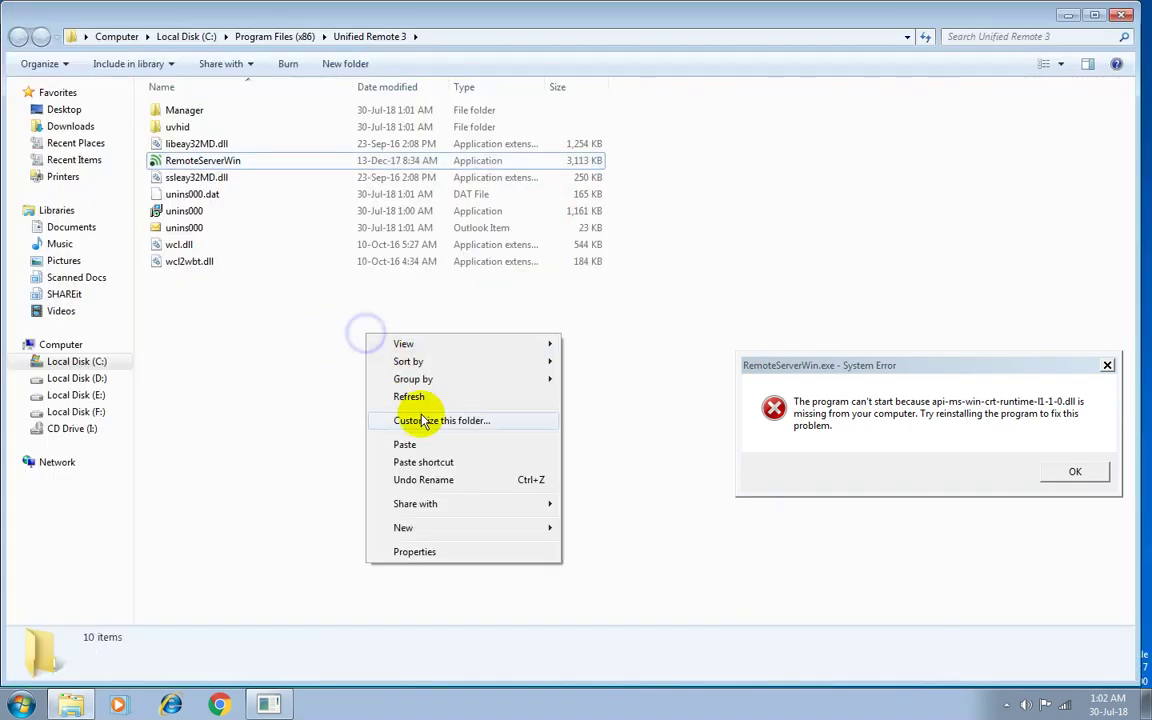
click(430, 444)
click(543, 422)
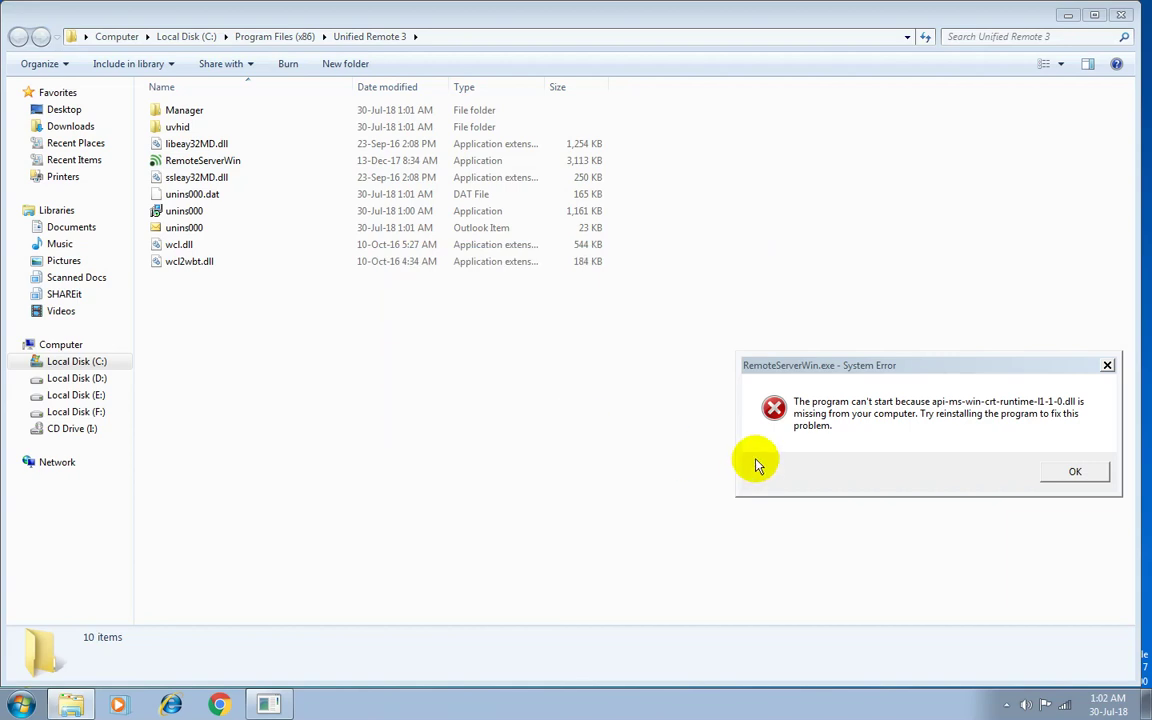
click(1075, 471)
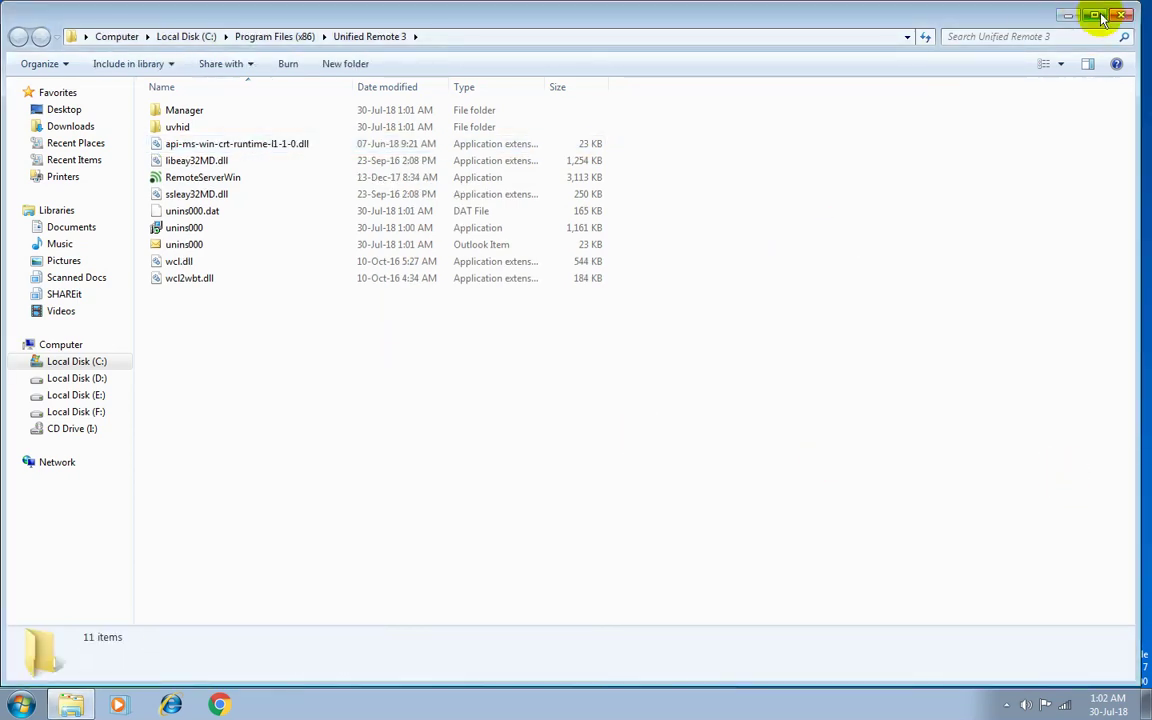
Minimize the install folder and launch Unified Remote again, moving its error dialog out of the way.
click(1100, 17)
click(1087, 12)
click(873, 347)
double_click(449, 210)
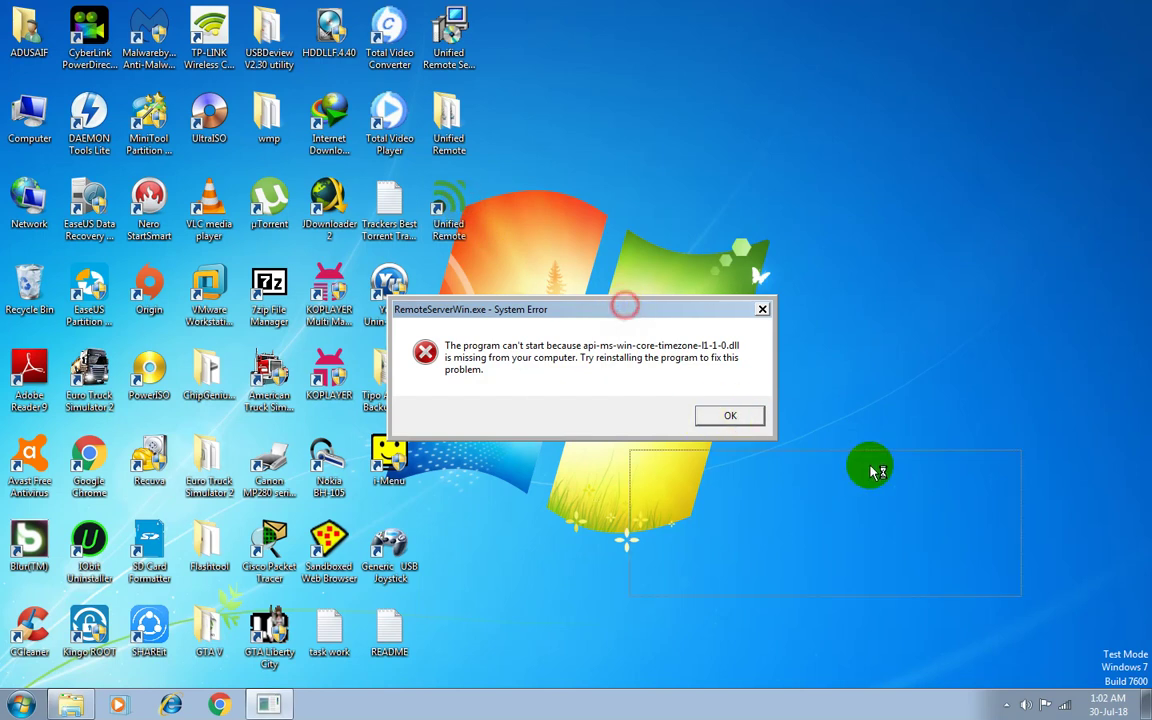
drag(848, 433, 917, 529)
Copy api-ms-win-core-timezone-l1-1-0.dll from the desktop's Unified Remote folder into the Unified Remote 3 install folder with administrator permission, and dismiss the system error.
key(alt+Tab)
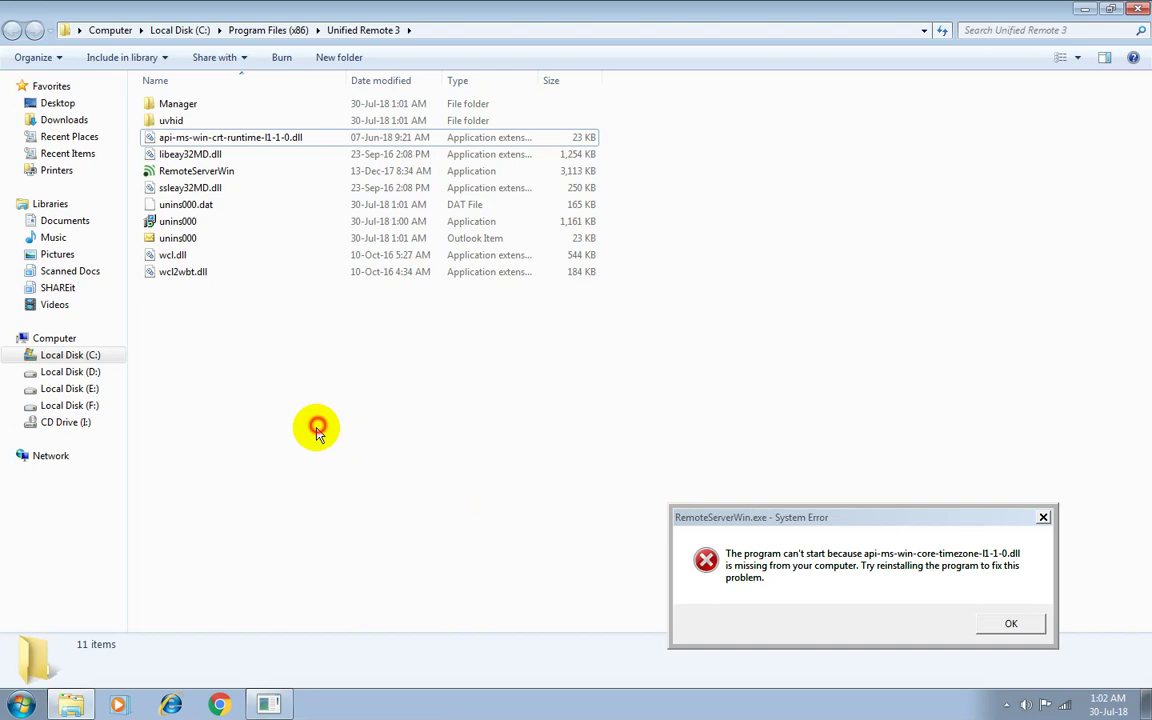
click(1084, 8)
double_click(449, 118)
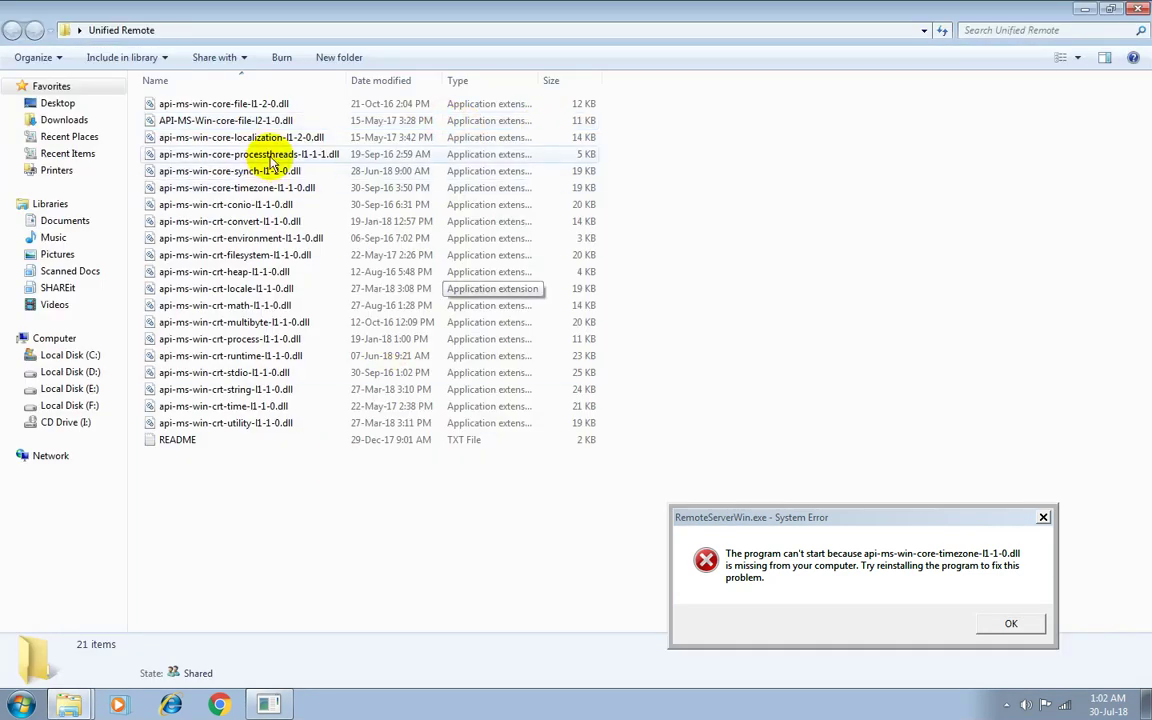
click(289, 190)
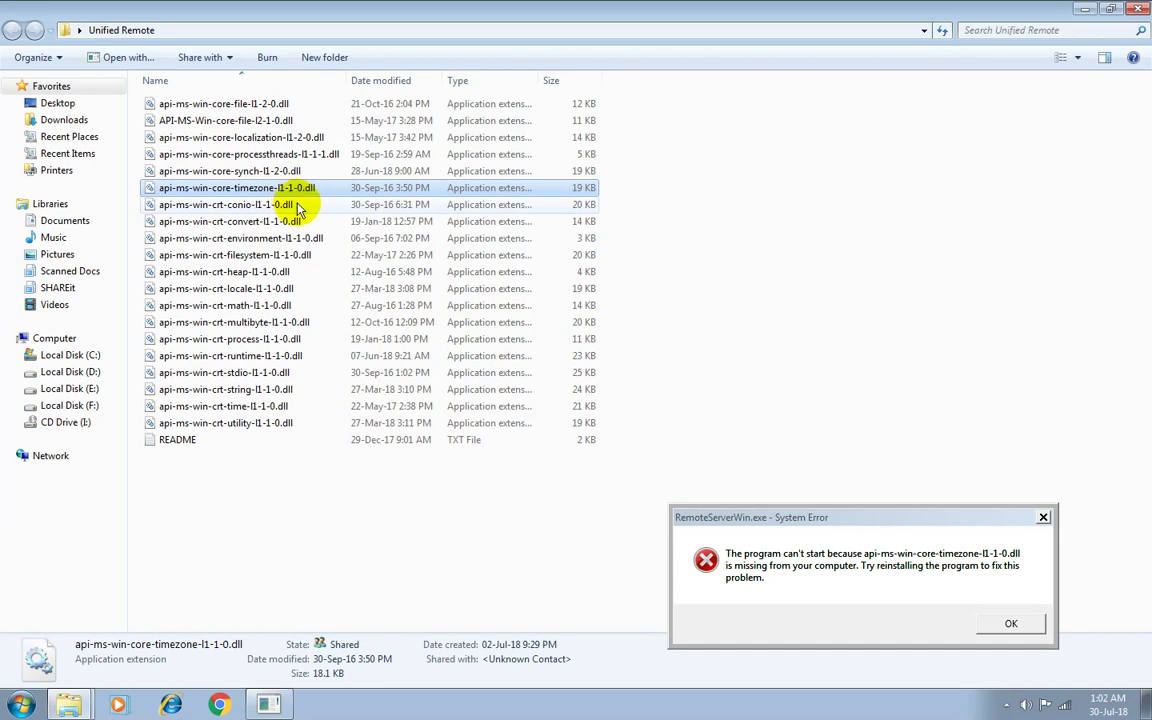
click(62, 645)
key(ctrl+v)
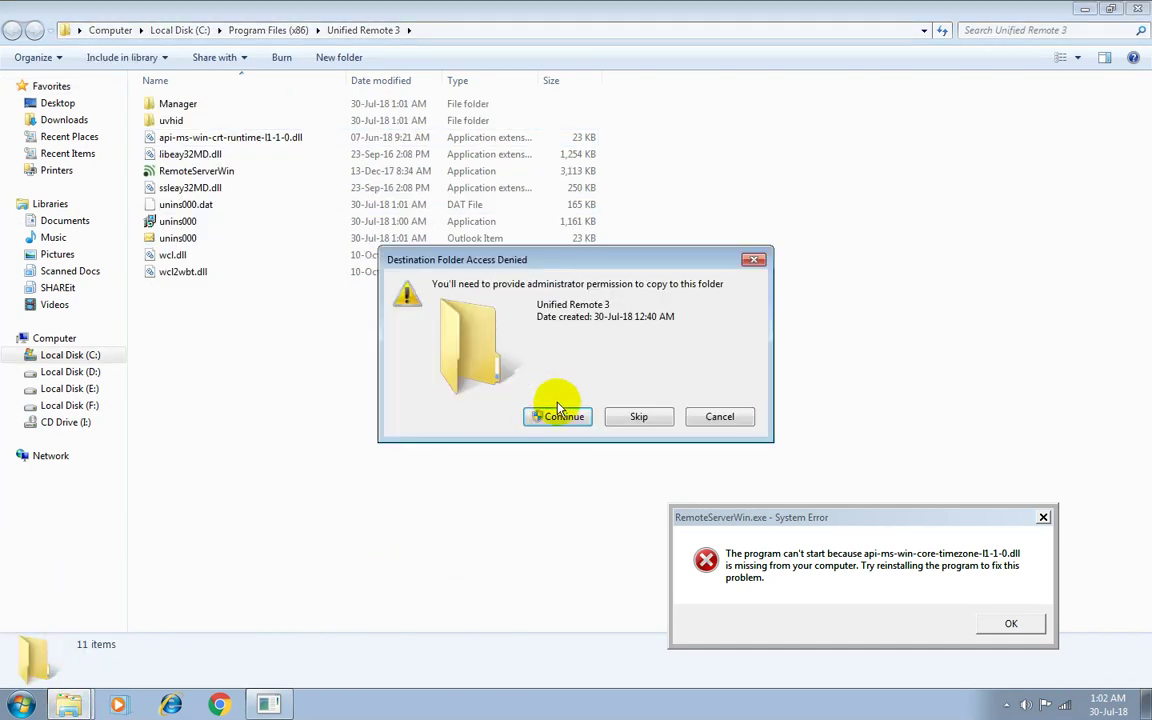
click(561, 414)
click(1011, 623)
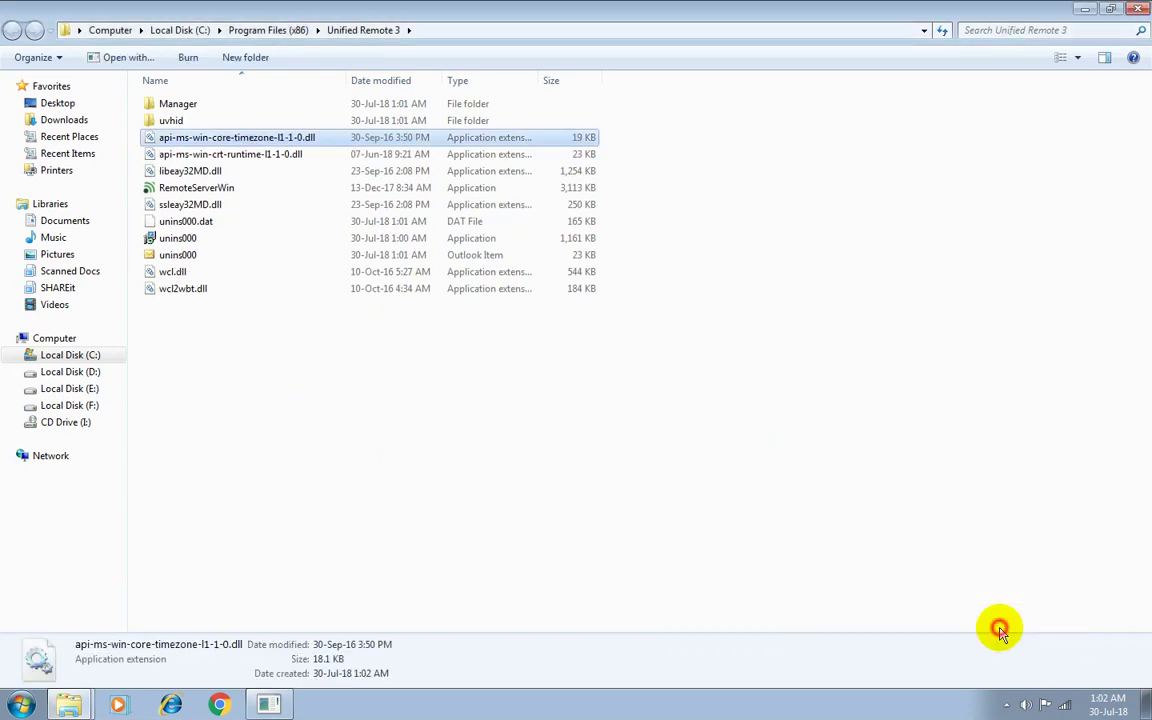
Minimize the install folder, relaunch Unified Remote from the desktop, and move its error dialog aside.
click(1085, 8)
double_click(449, 208)
drag(665, 315, 982, 512)
Copy API-MS-Win-core-file-l2-1-0.dll from the Unified Remote folder into Unified Remote 3, granting administrator permission, and dismiss the RemoteServerWin.exe error.
mouse_move(88, 705)
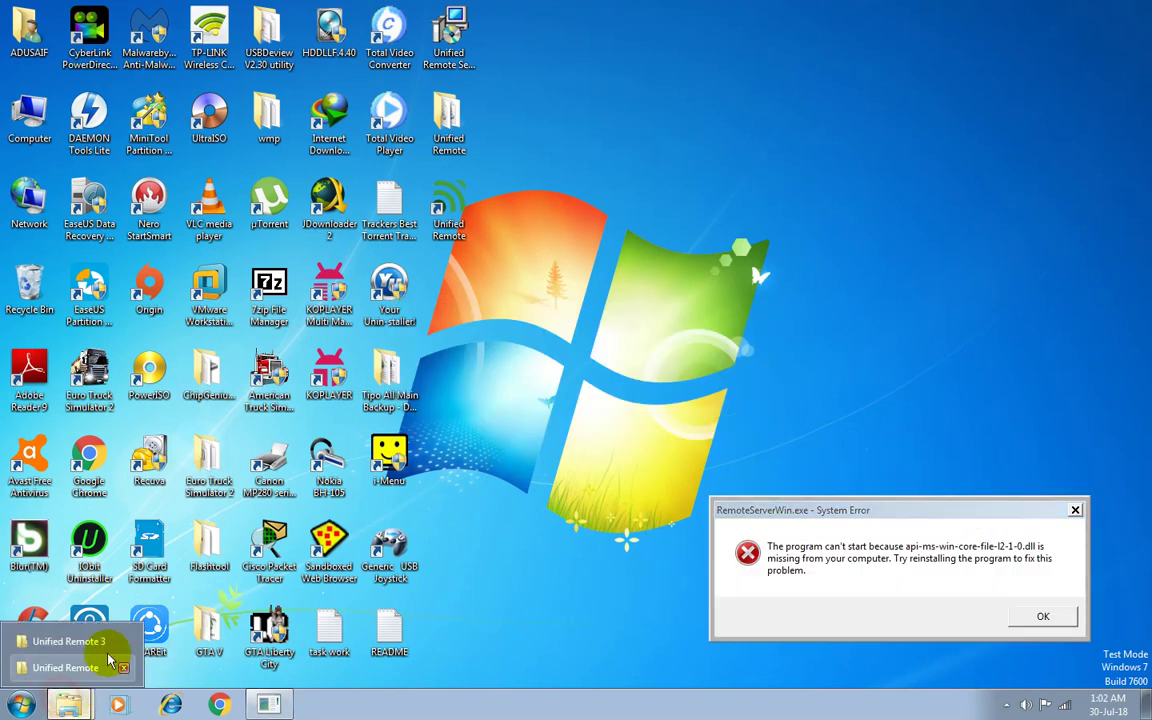
click(60, 625)
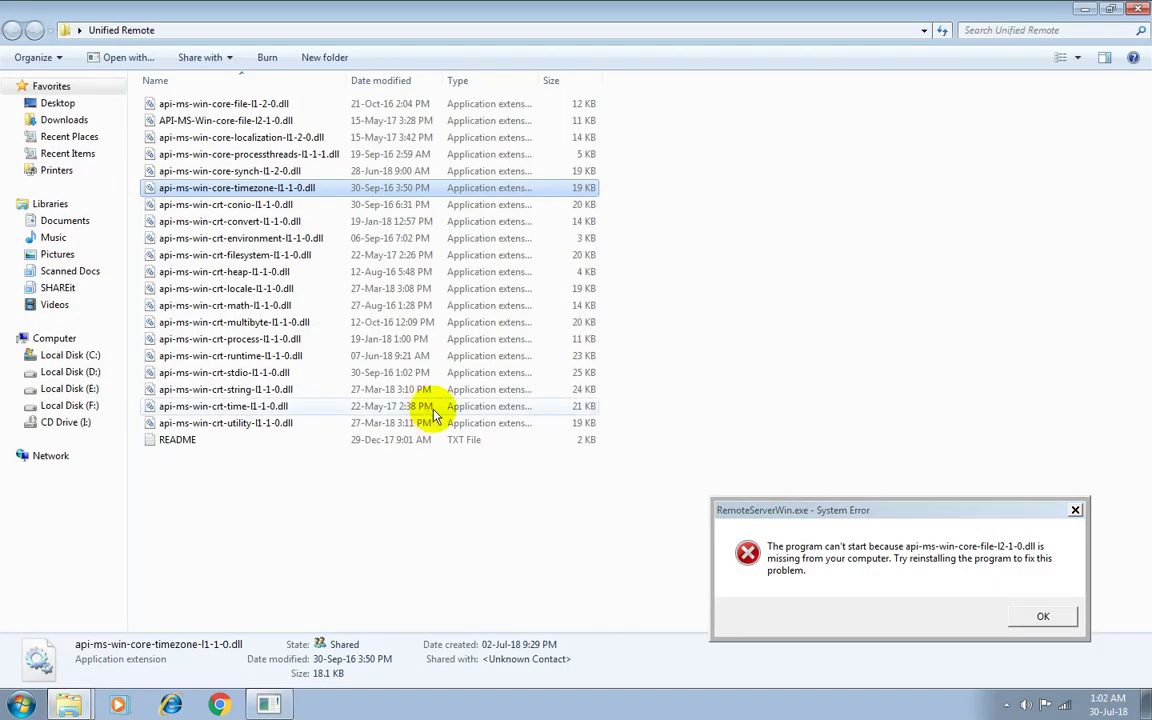
click(283, 120)
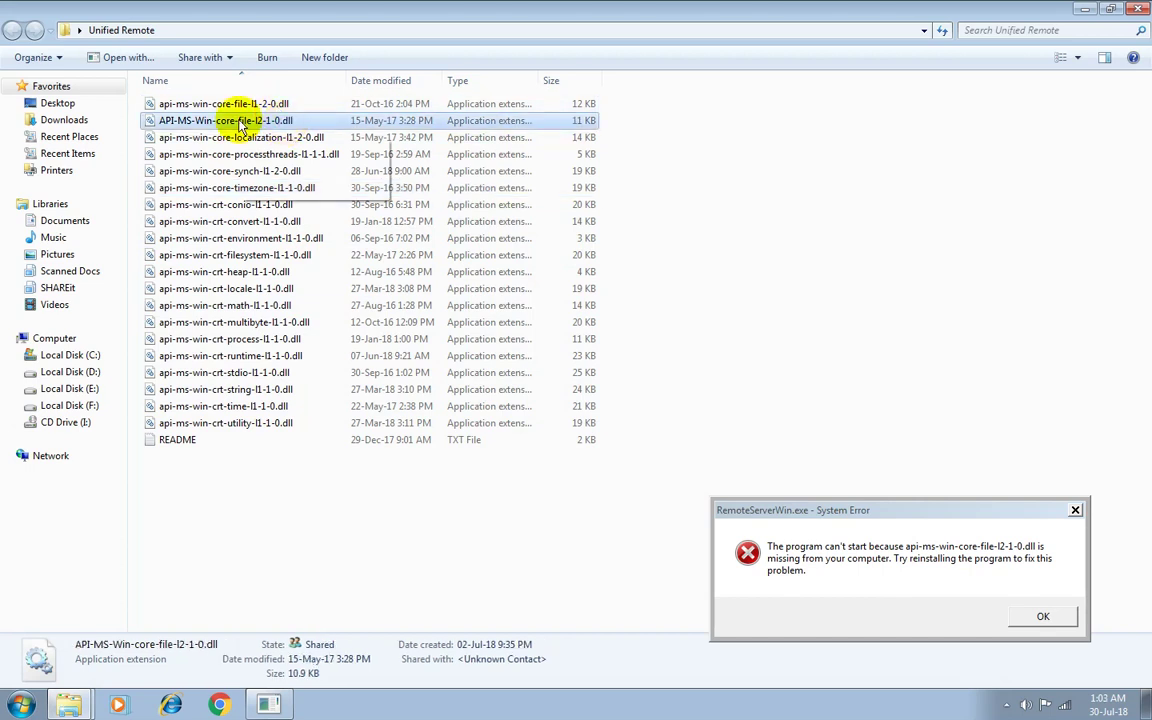
key(alt+Tab)
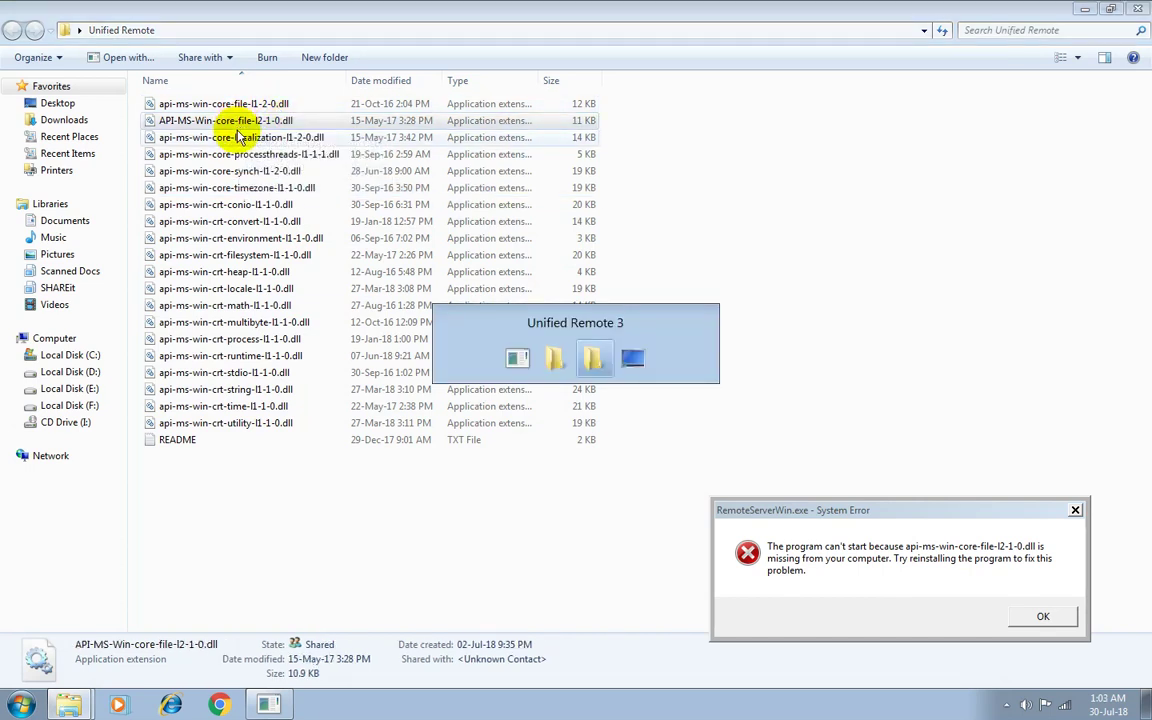
key(alt+Tab)
key(alt+Tab)
key(alt+Tab)
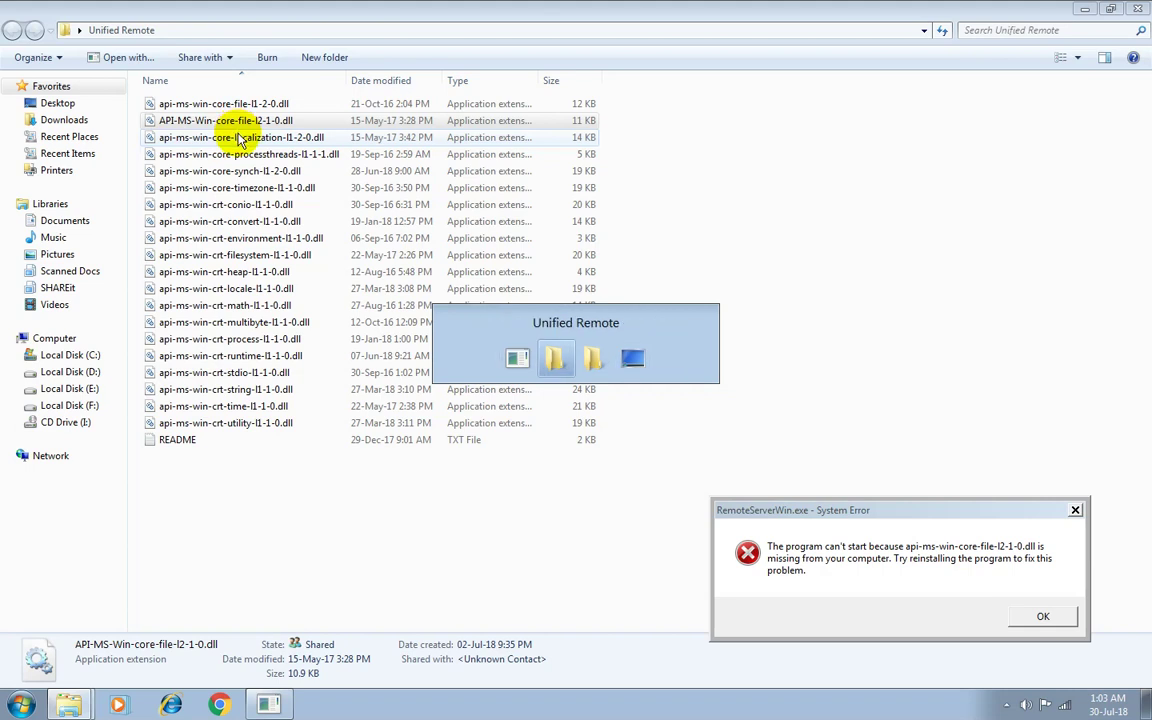
key(alt+Tab)
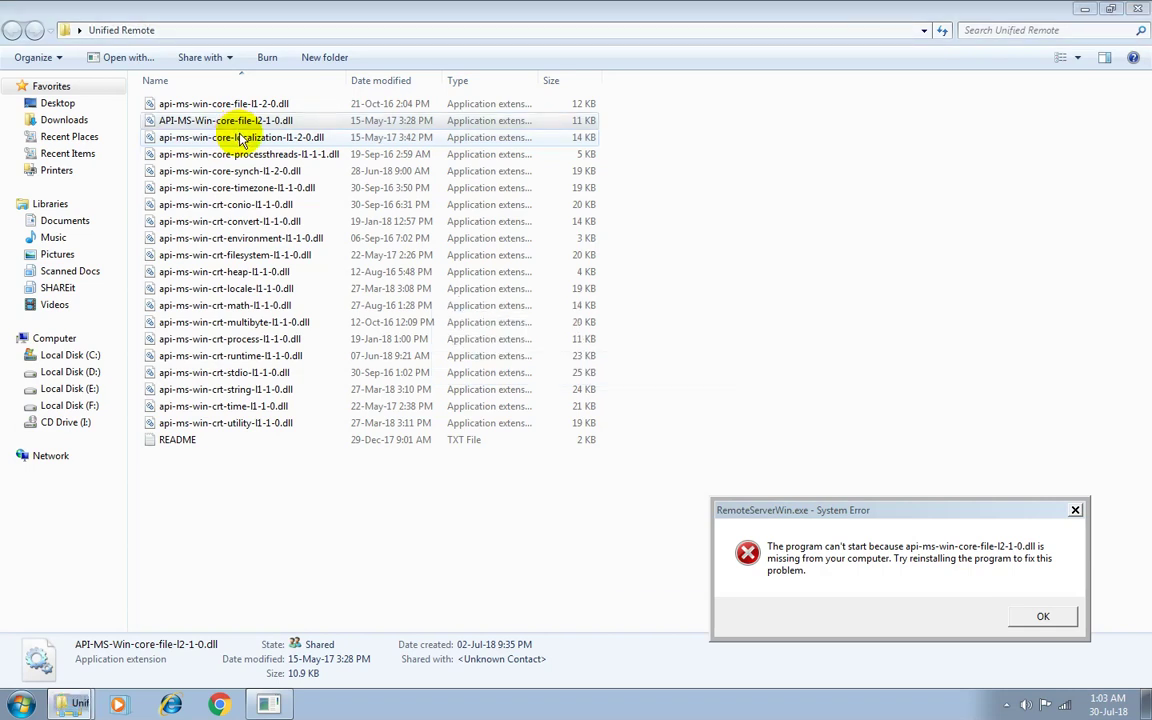
key(ctrl+v)
click(560, 414)
click(477, 493)
click(1038, 614)
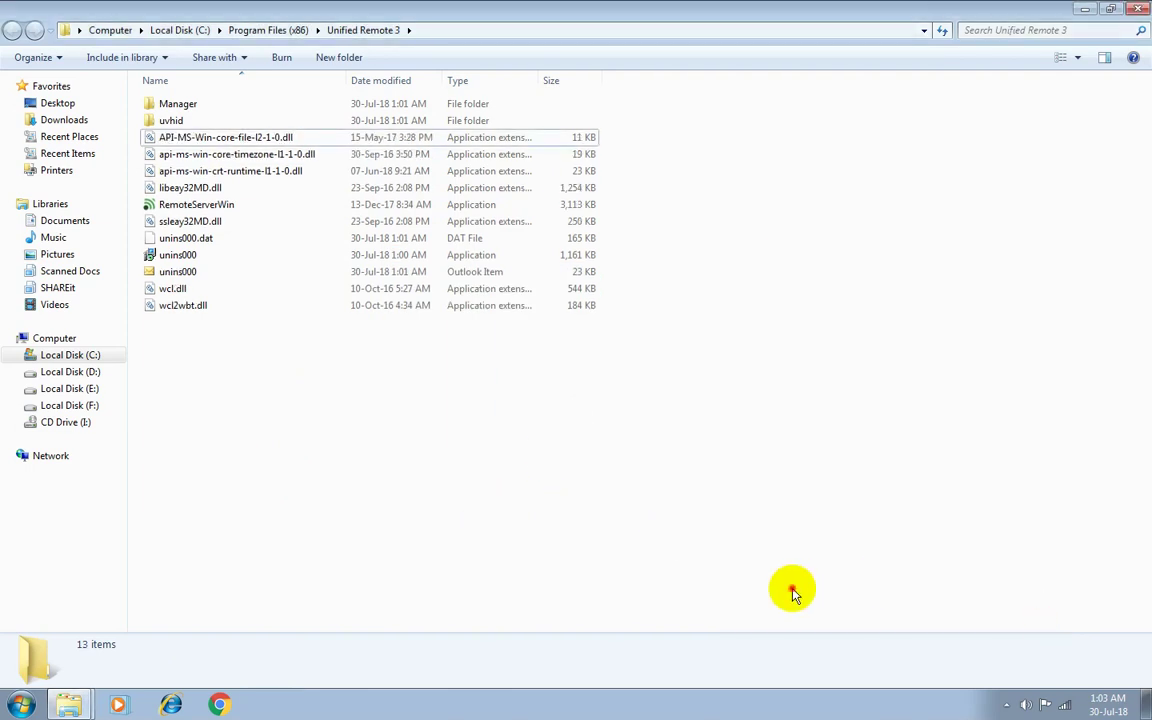
Show the desktop and start Unified Remote again, shifting the system error dialog away from the centre.
key(super+d)
click(739, 487)
double_click(451, 214)
drag(575, 300, 855, 447)
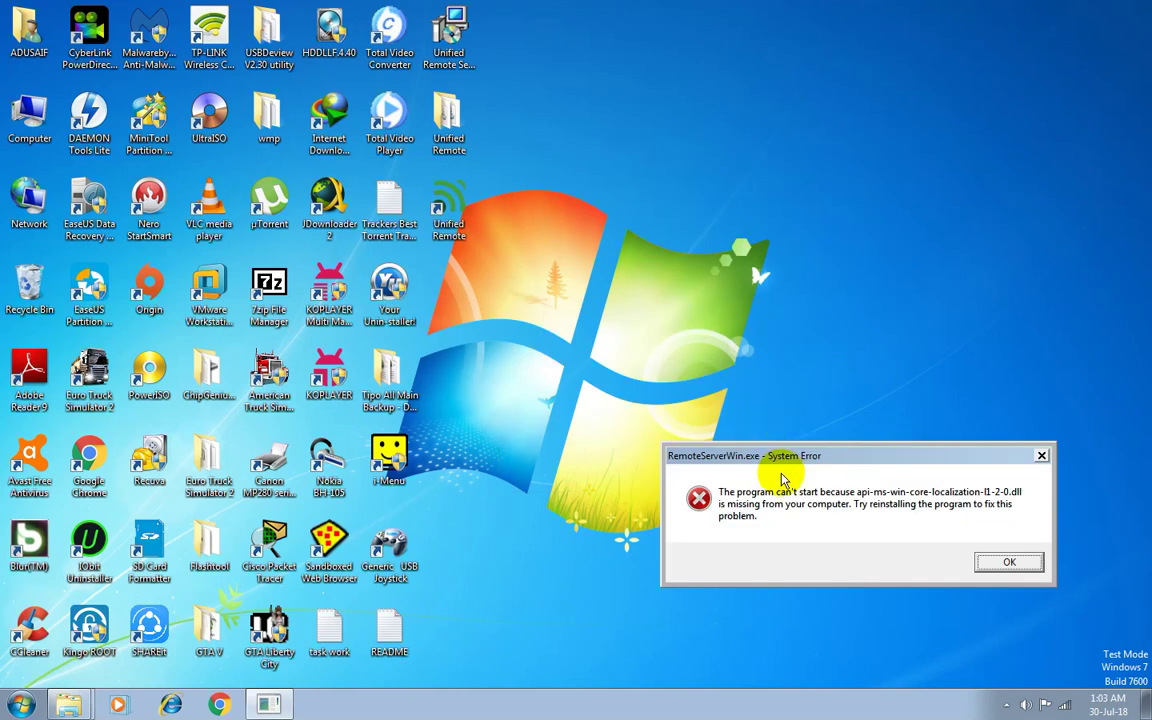
Copy api-ms-win-core-localization-l1-2-0.dll from the Unified Remote folder into Unified Remote 3 with administrator permission, and close the system error.
key(alt+Tab)
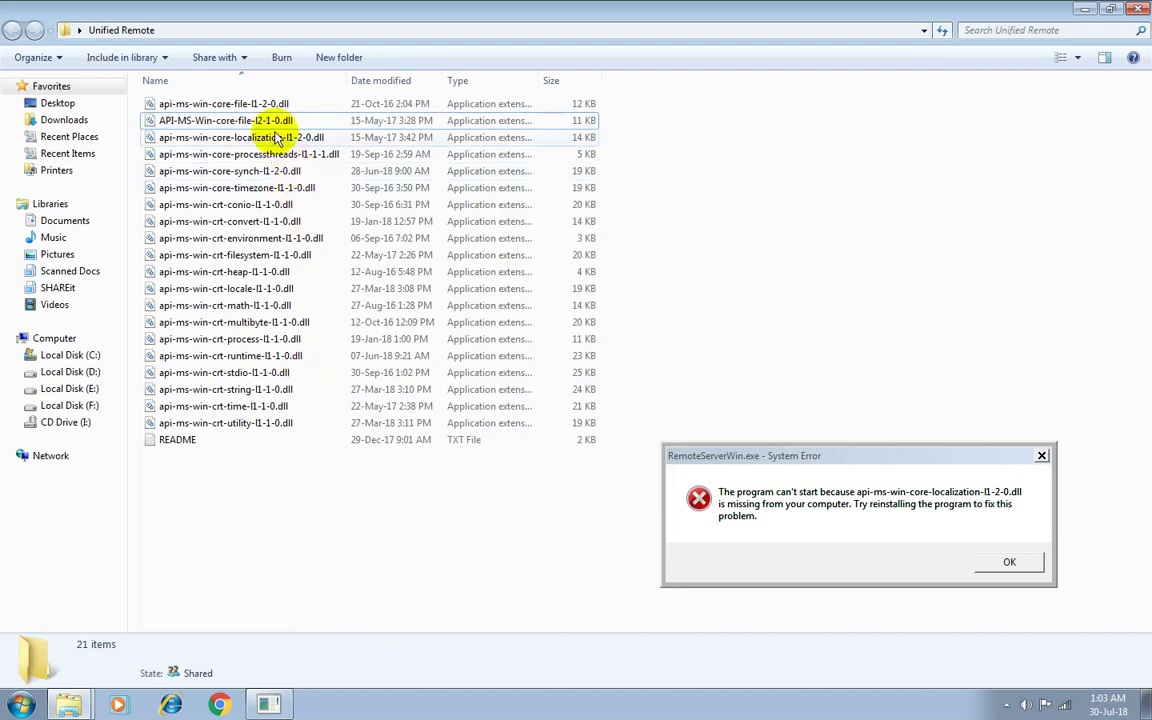
click(277, 137)
key(alt+Tab)
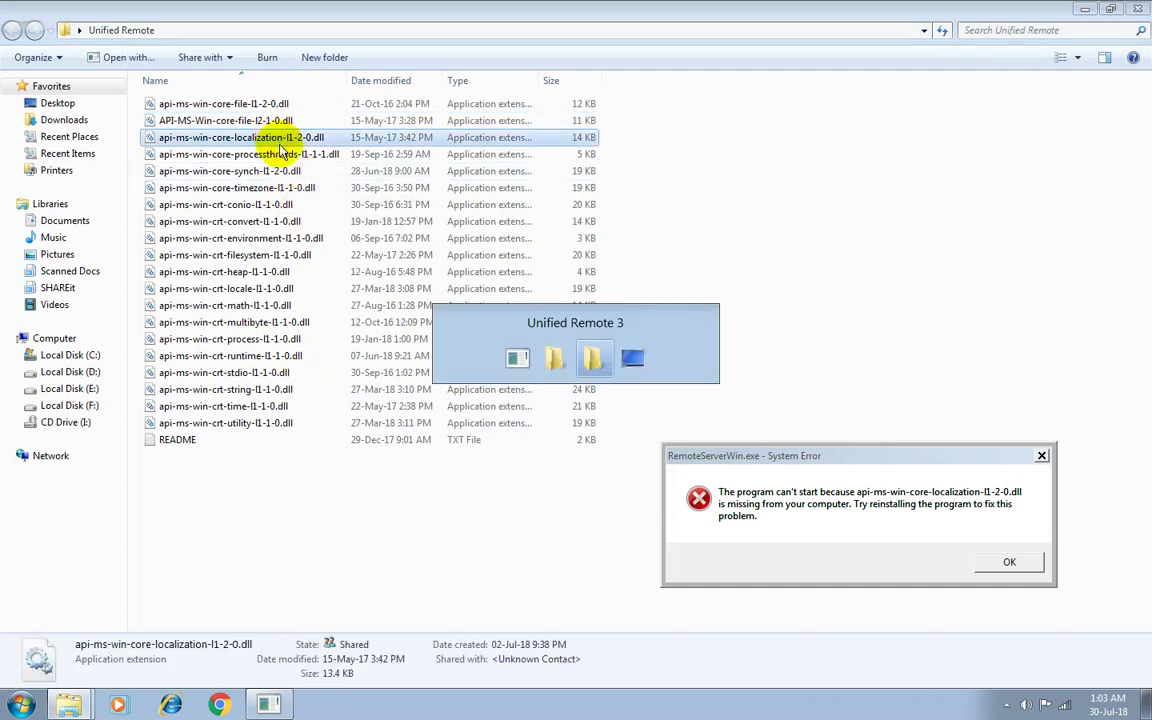
key(ctrl+v)
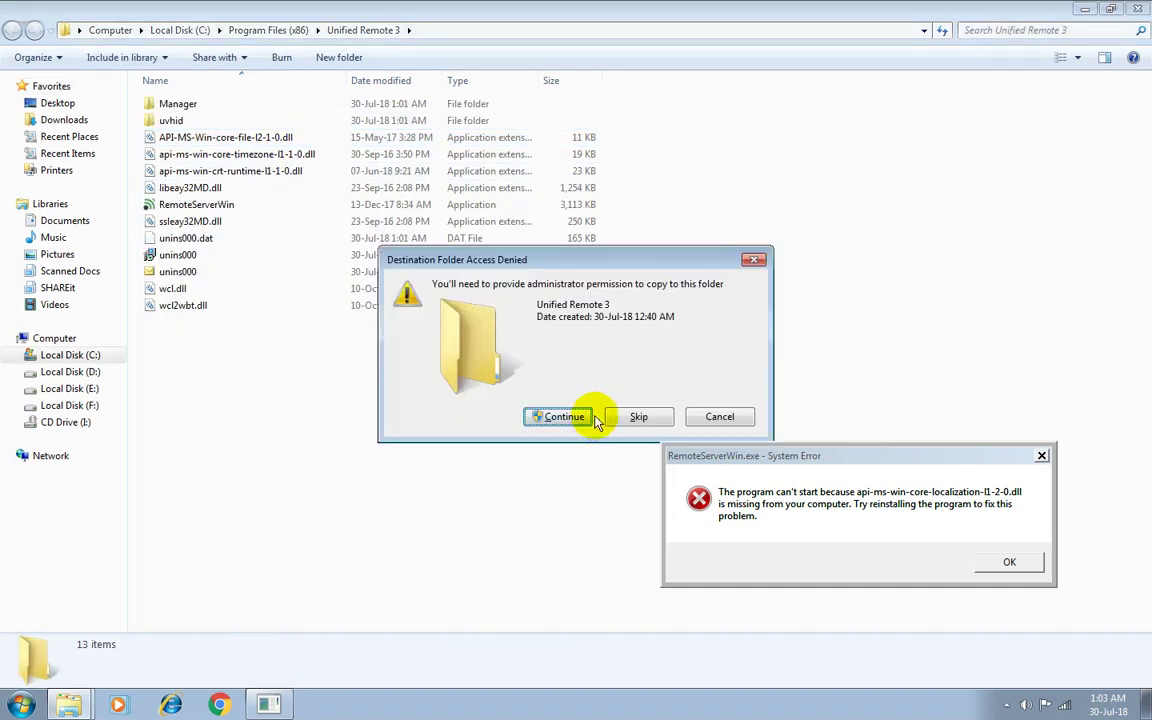
click(566, 418)
click(1009, 558)
click(759, 527)
Return to the desktop, run the Unified Remote shortcut again, and move the error dialog out of the way.
key(super+d)
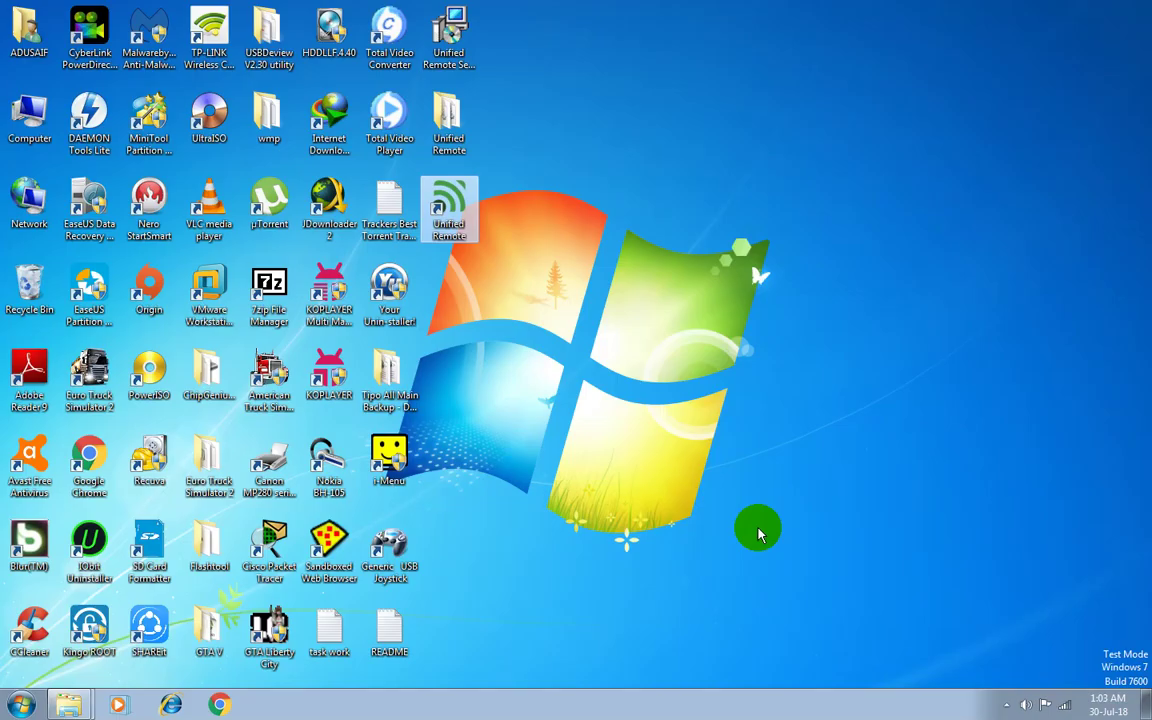
double_click(465, 205)
drag(625, 312, 900, 567)
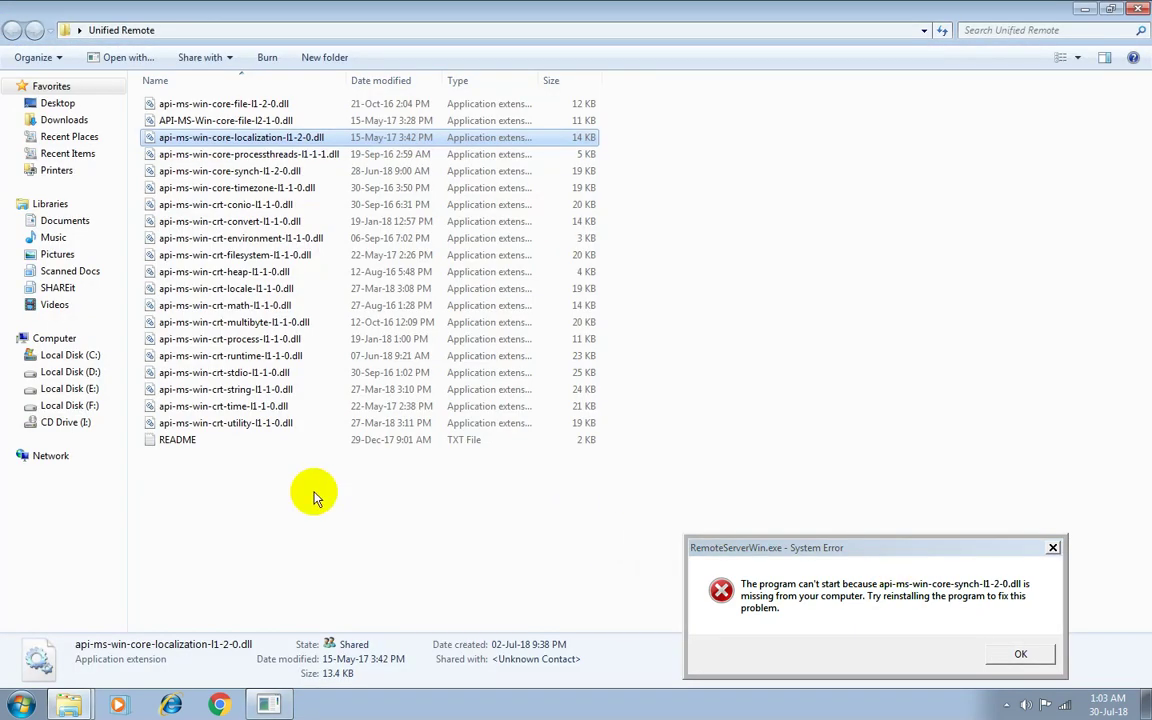
Copy api-ms-win-core-synch-l1-2-0.dll from the Unified Remote folder into the Unified Remote 3 install folder with administrator permission, and dismiss the error.
click(244, 178)
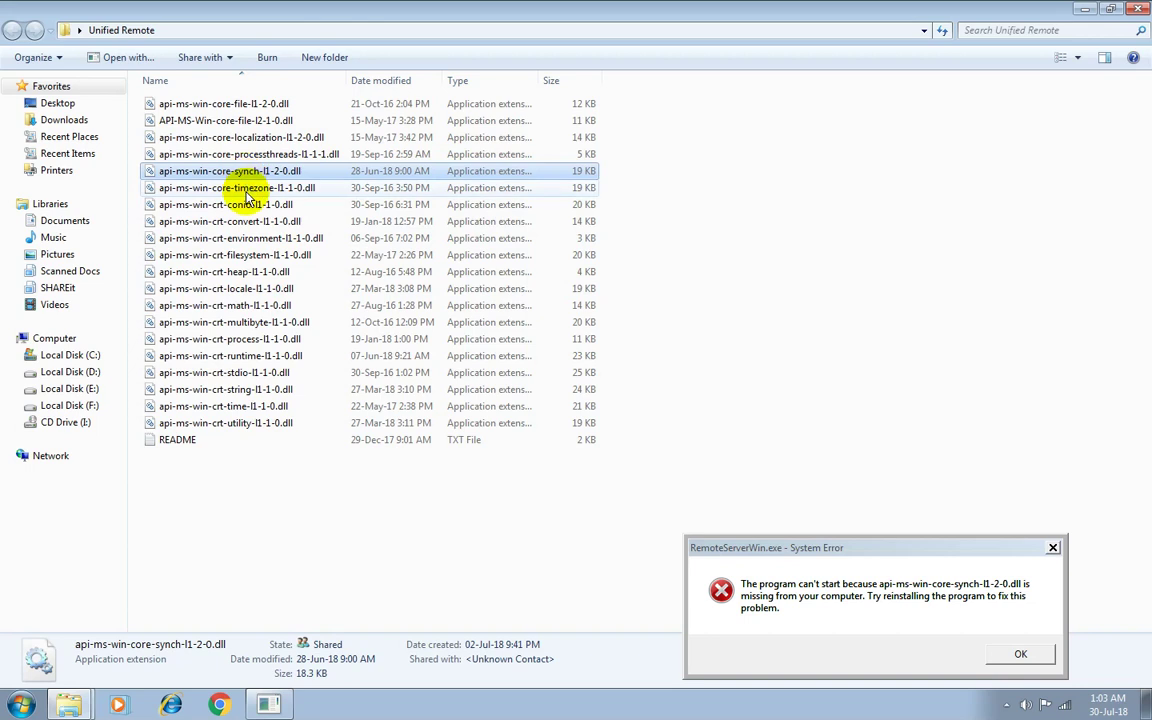
key(alt+Tab)
click(380, 482)
key(ctrl+v)
click(568, 412)
click(1034, 654)
click(1003, 588)
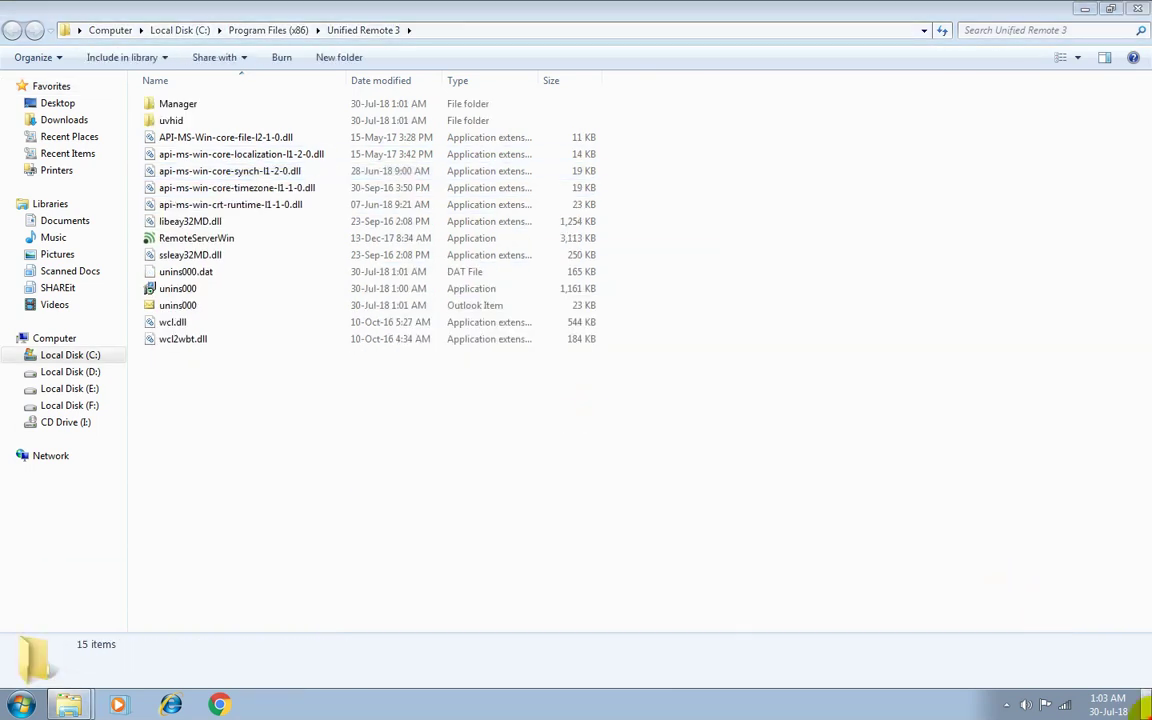
Show the desktop, relaunch Unified Remote to check for another missing DLL, and move the error dialog aside.
click(1144, 707)
double_click(445, 192)
drag(605, 320, 924, 522)
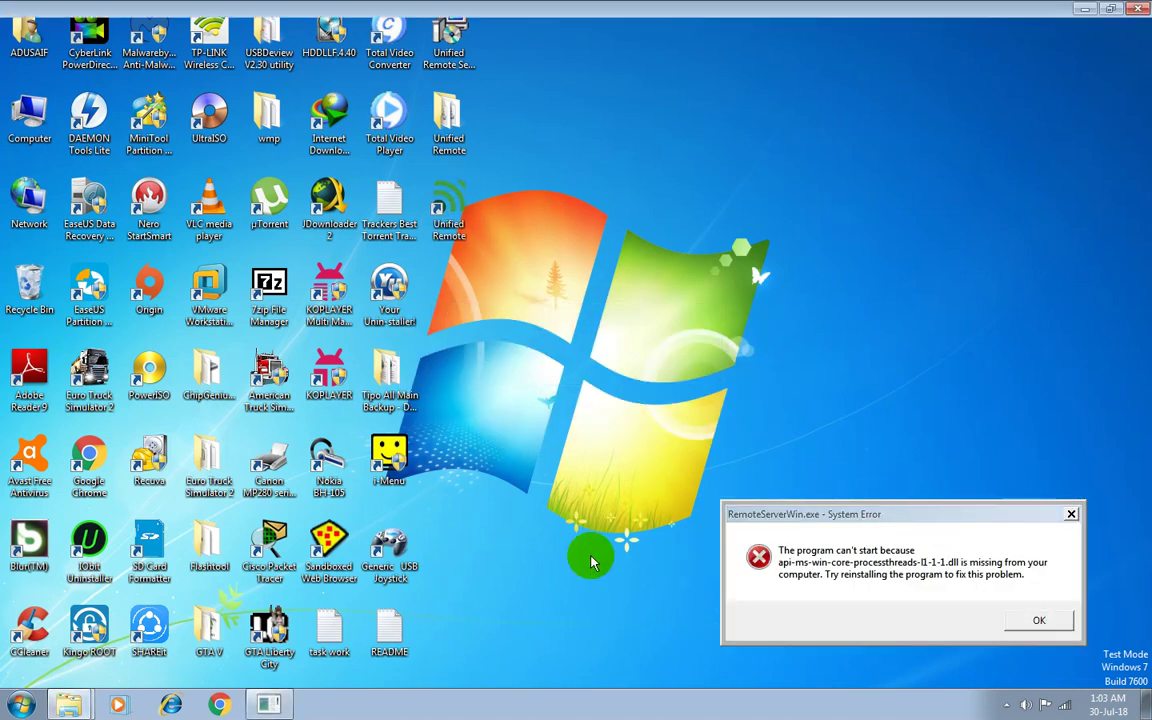
Copy api-ms-win-core-processthreads-l1-1-1.dll from the Unified Remote folder into Unified Remote 3, granting administrator permission, and dismiss the RemoteServerWin.exe error.
key(alt+Tab)
click(330, 568)
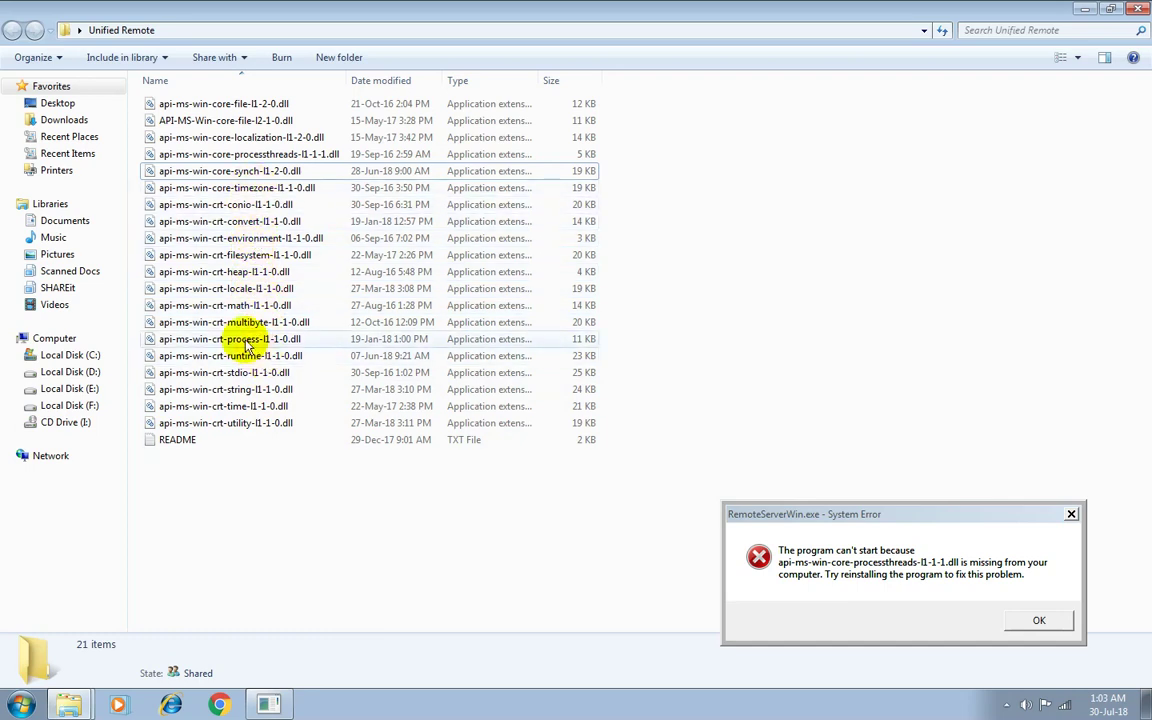
click(274, 156)
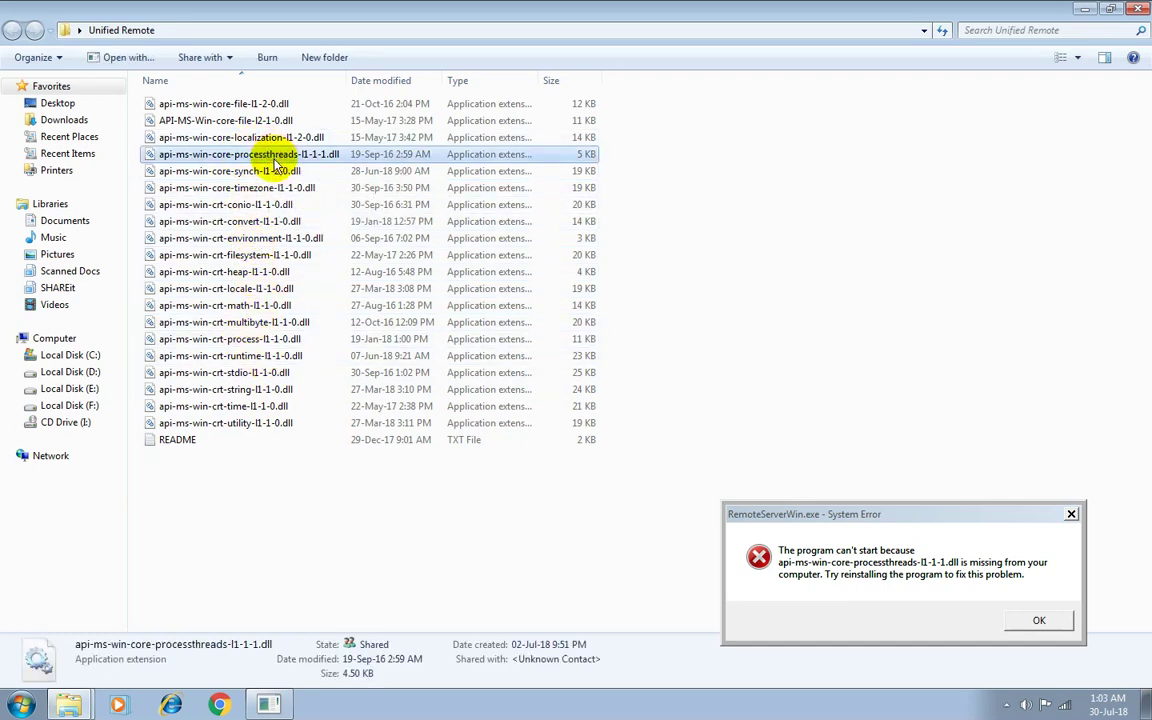
key(super+d)
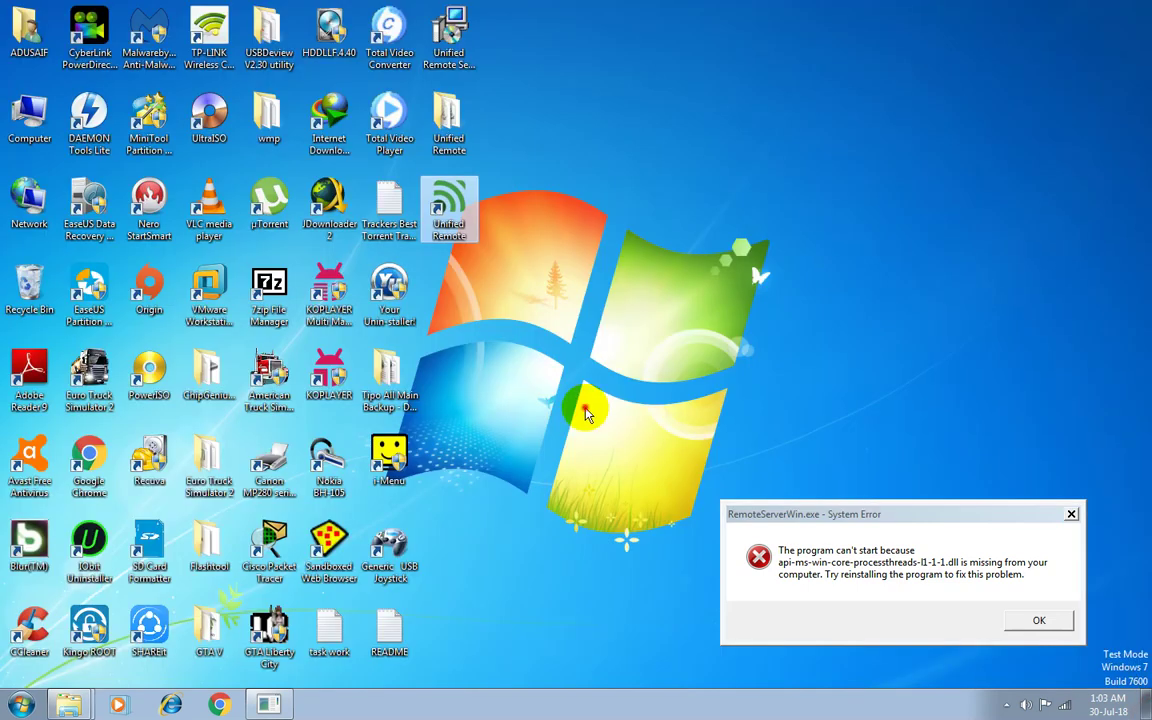
key(alt+Tab)
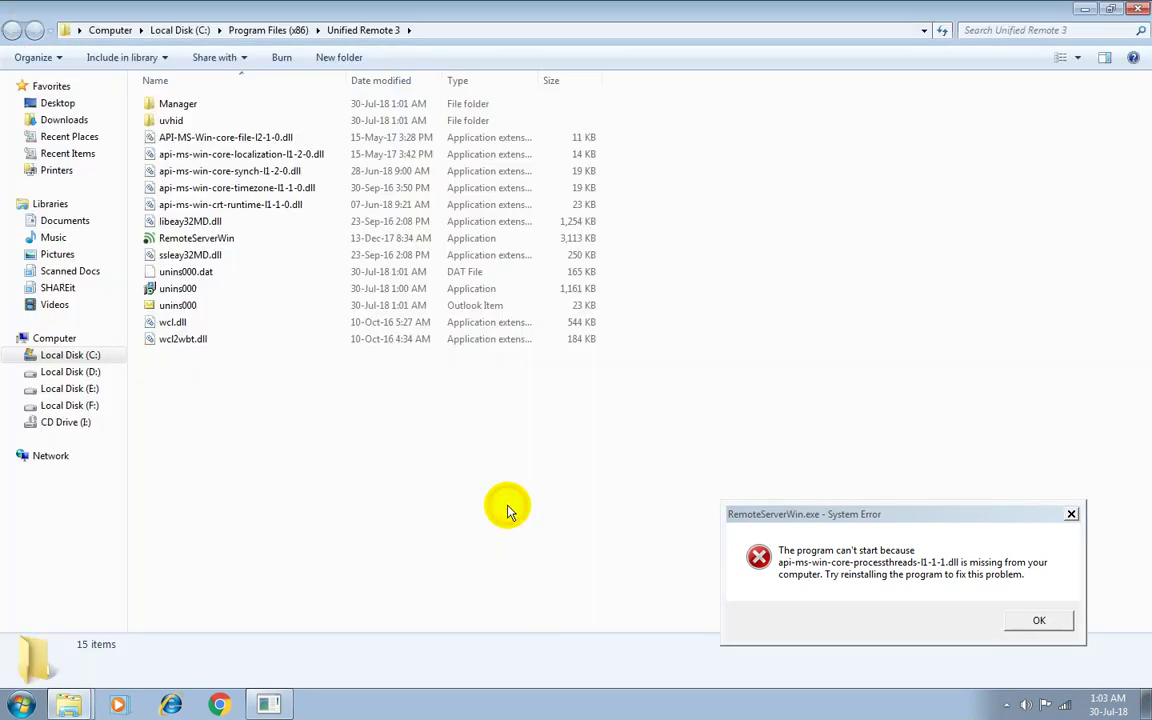
key(ctrl+v)
click(578, 417)
click(1029, 625)
Go back to the desktop, launch Unified Remote once more, and reposition its system error dialog.
click(1145, 708)
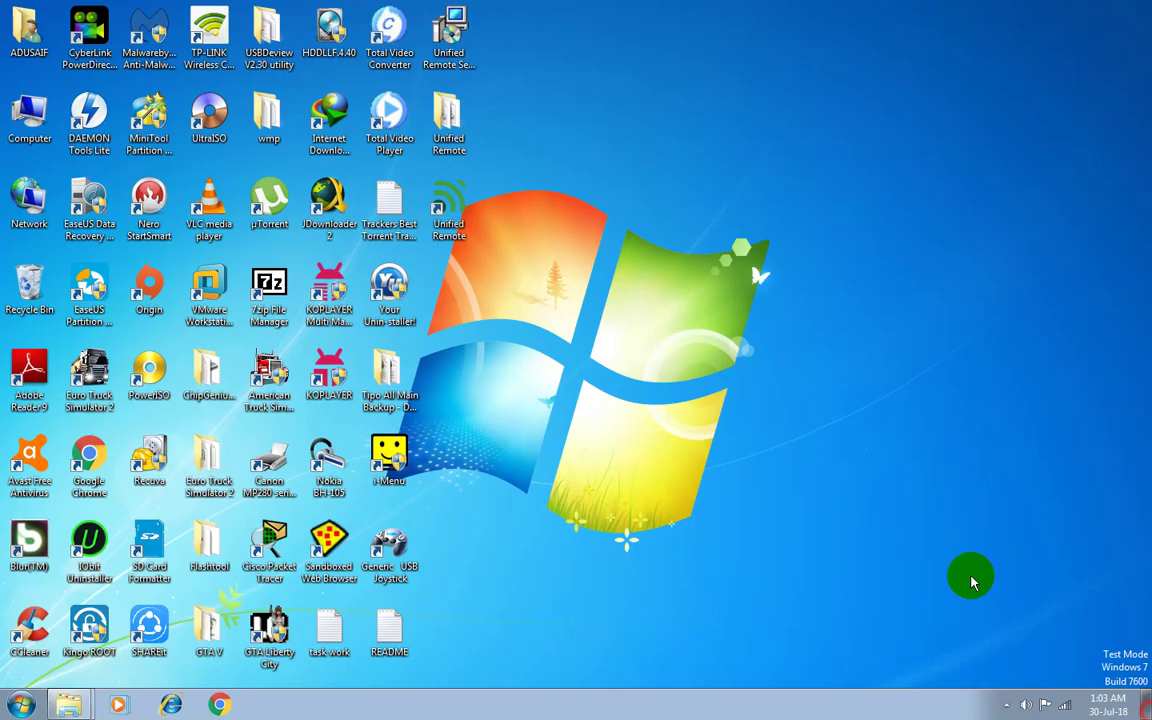
double_click(477, 215)
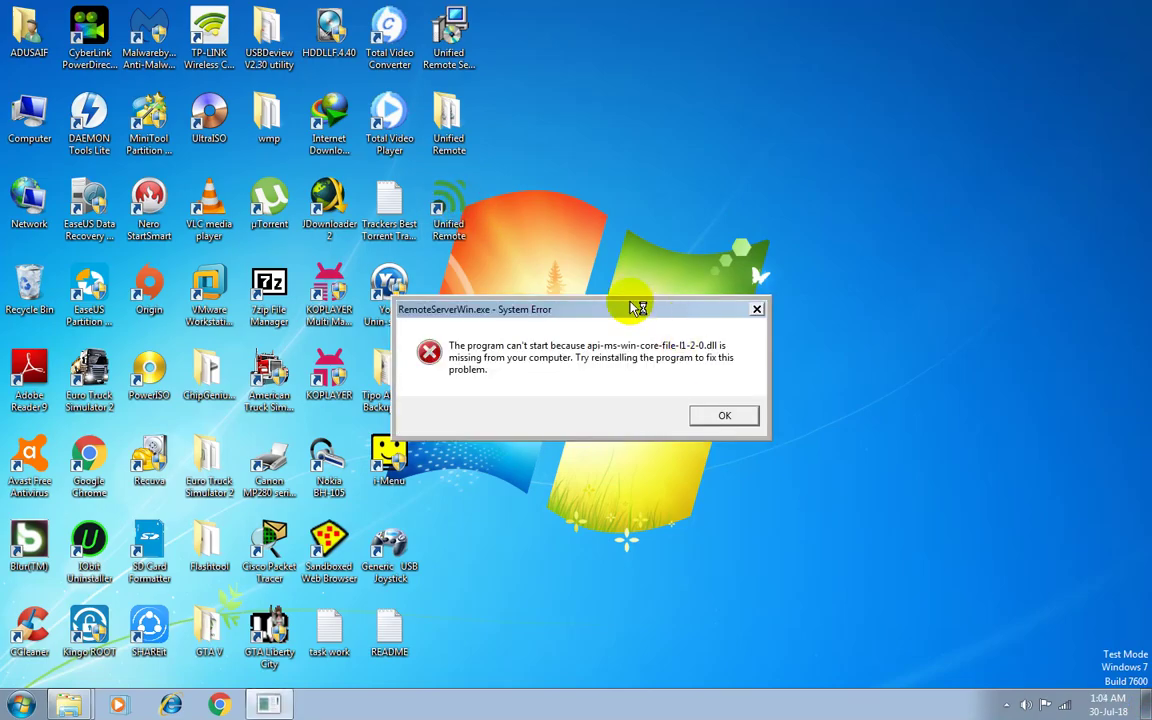
drag(930, 445, 957, 494)
Copy api-ms-win-core-file-l1-2-0.dll from the Unified Remote folder into the Unified Remote 3 install folder with administrator permission, and dismiss the system error.
key(alt+Tab)
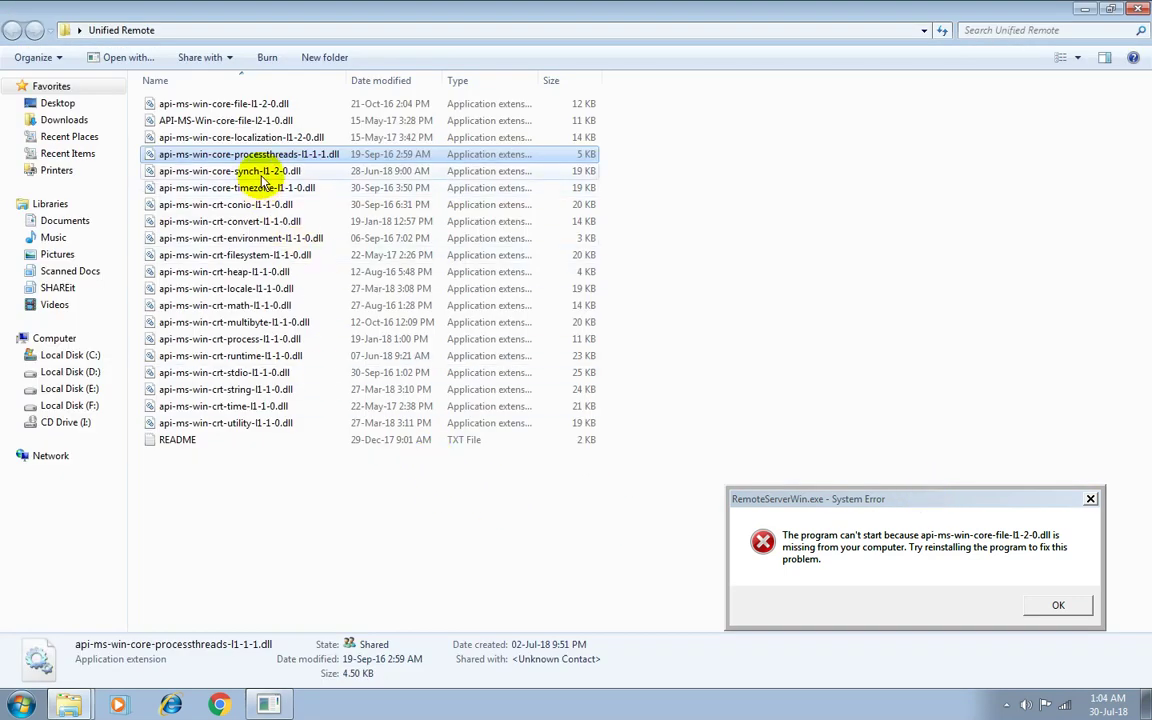
click(268, 106)
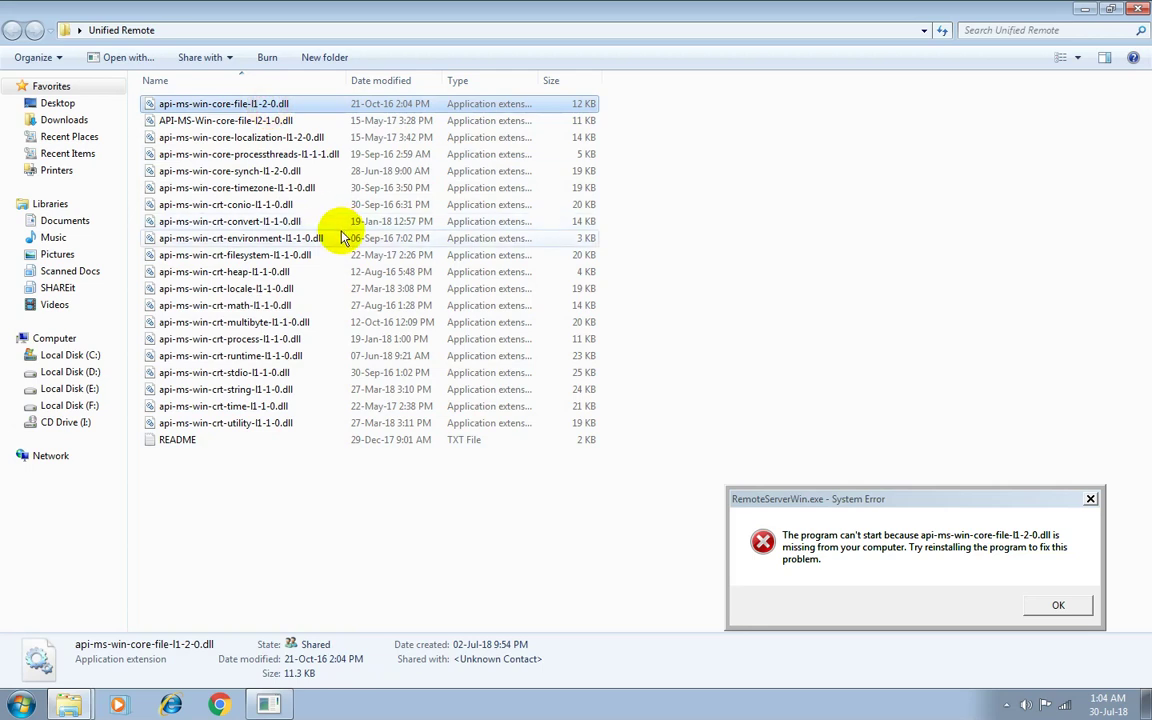
key(alt+Tab)
click(420, 545)
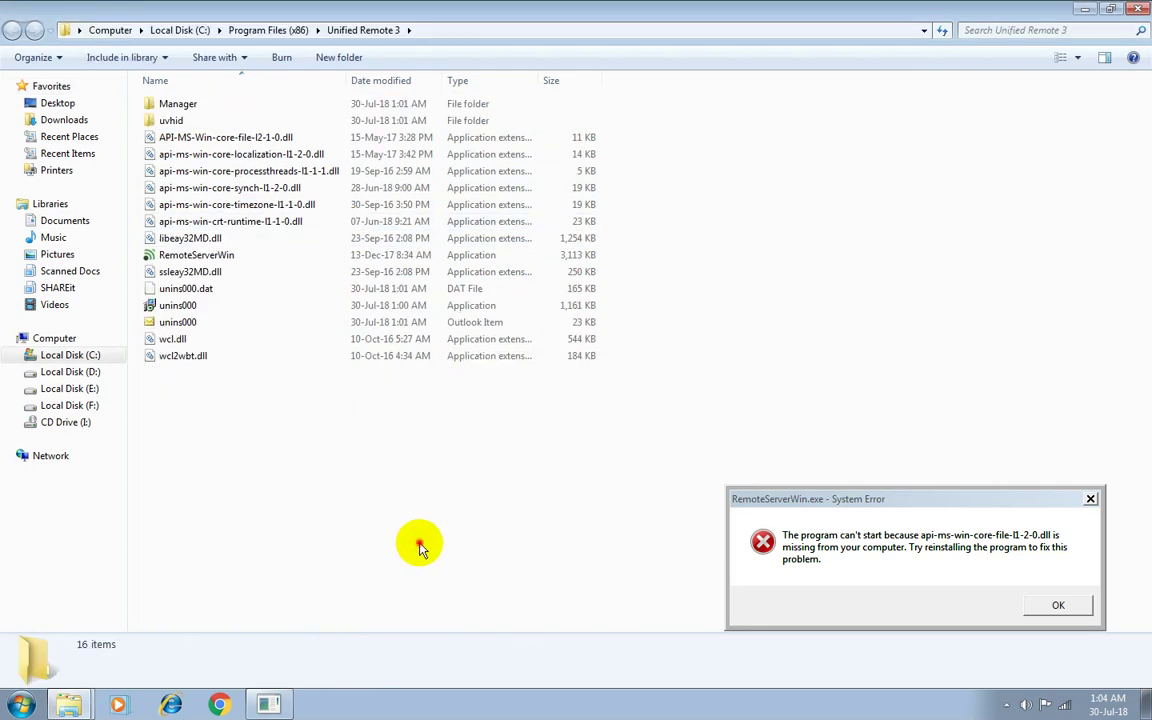
key(ctrl+v)
click(550, 414)
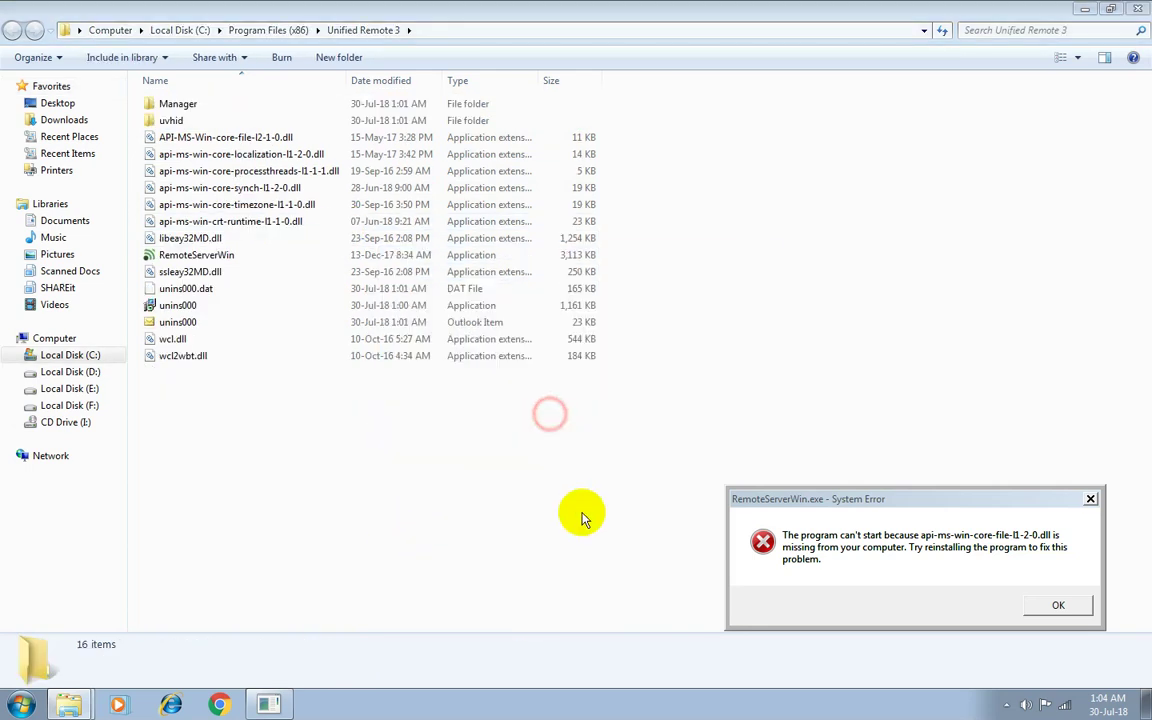
click(1071, 609)
Show the desktop, open Unified Remote again, and move its error dialog away from the folder listing area.
click(1141, 706)
double_click(460, 208)
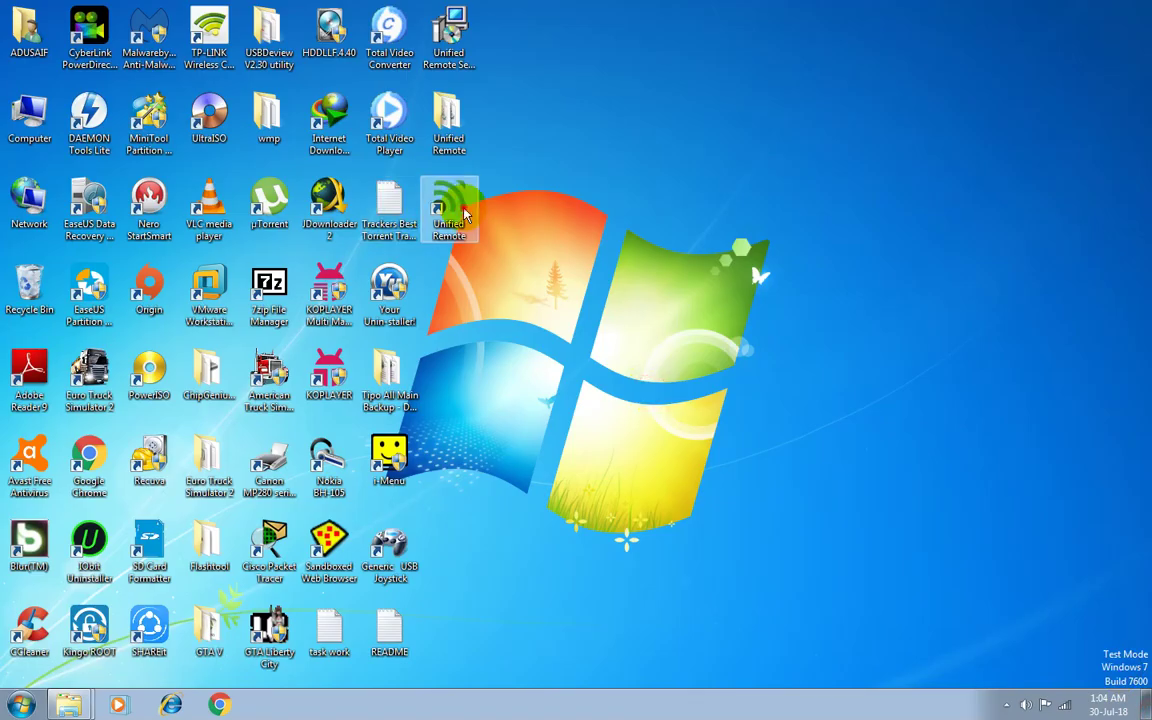
drag(646, 310, 1006, 507)
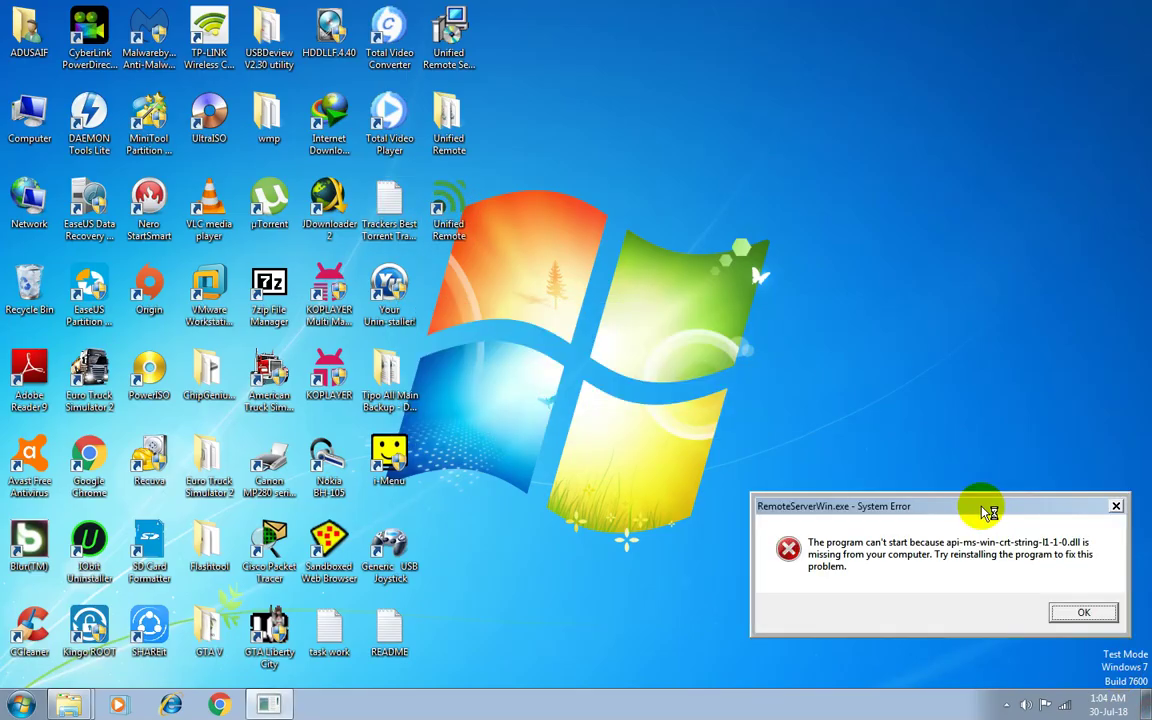
Copy api-ms-win-crt-string-l1-1-0.dll from the Unified Remote folder into the Unified Remote 3 folder with administrator permission, and dismiss the system error.
key(alt+Tab)
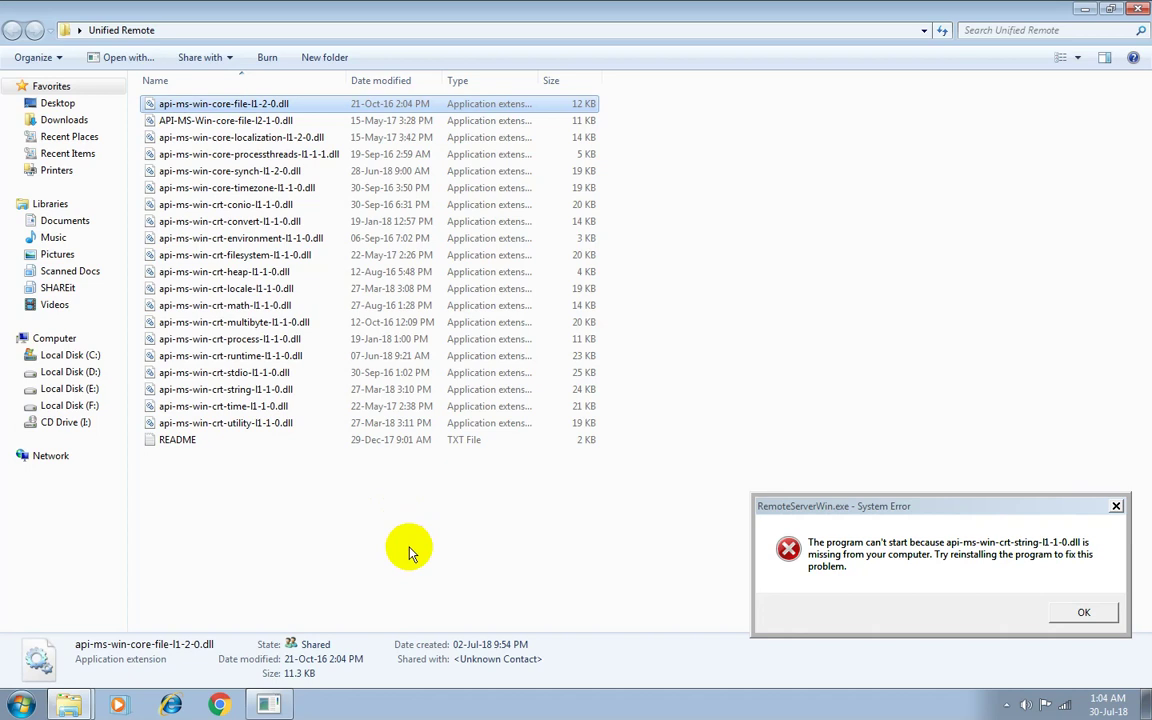
click(410, 552)
click(258, 392)
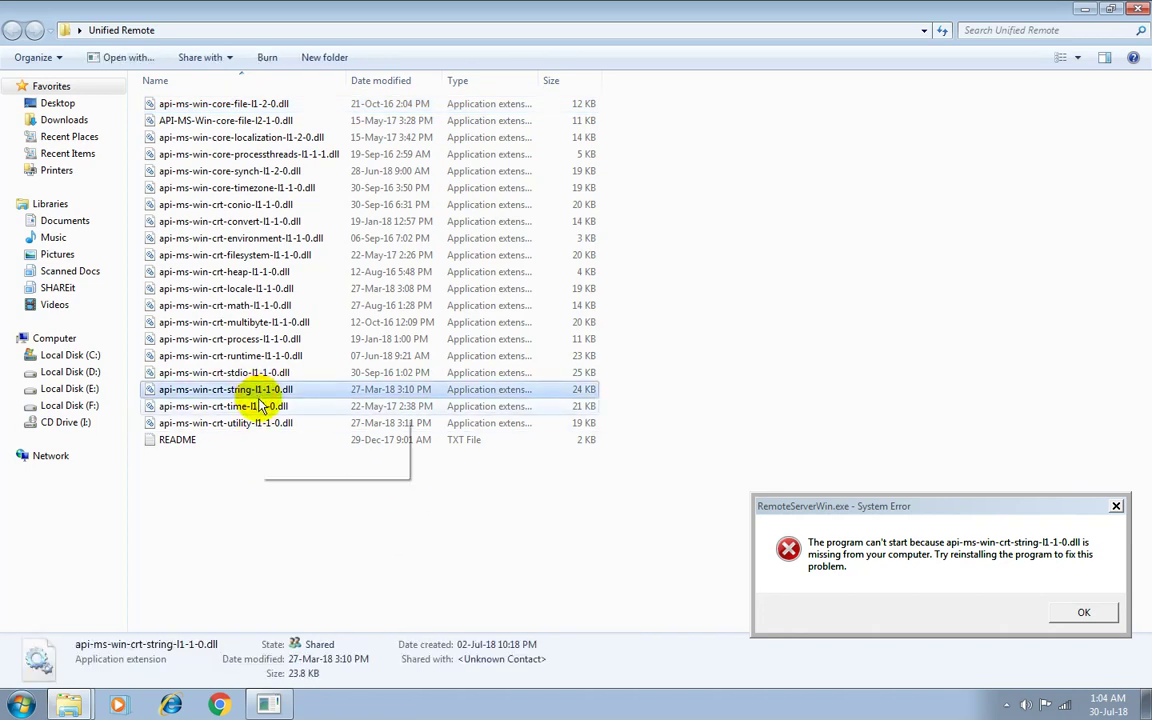
key(alt+Tab)
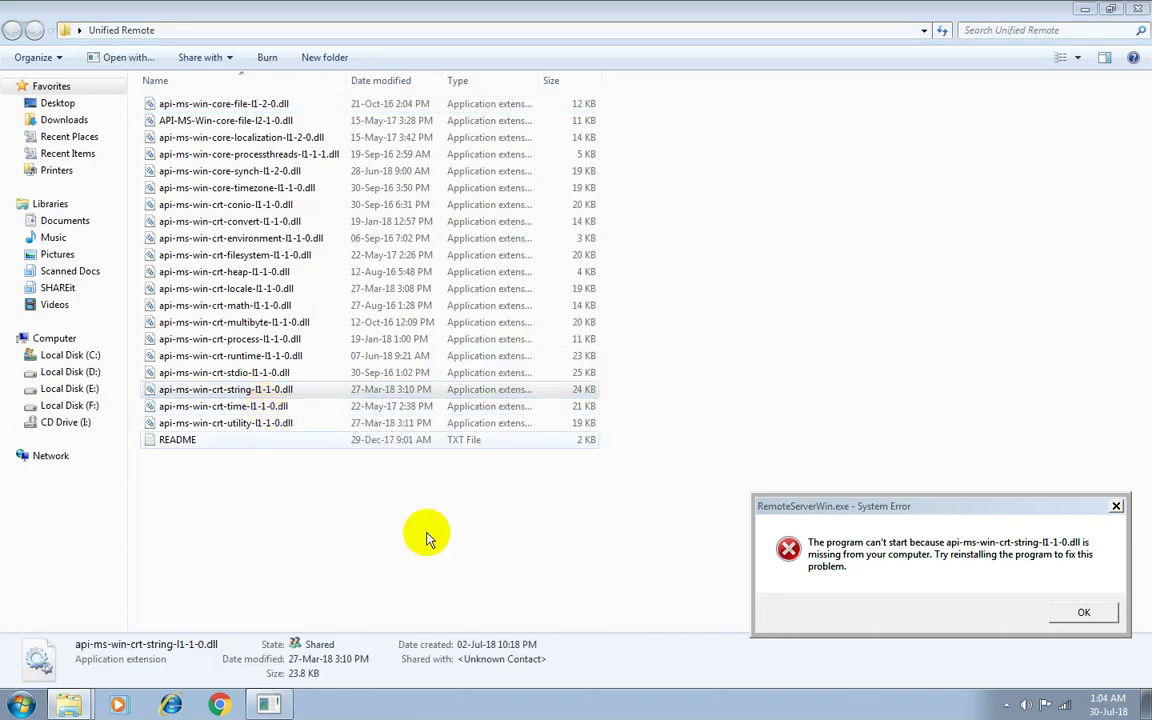
click(450, 568)
key(ctrl+v)
click(557, 417)
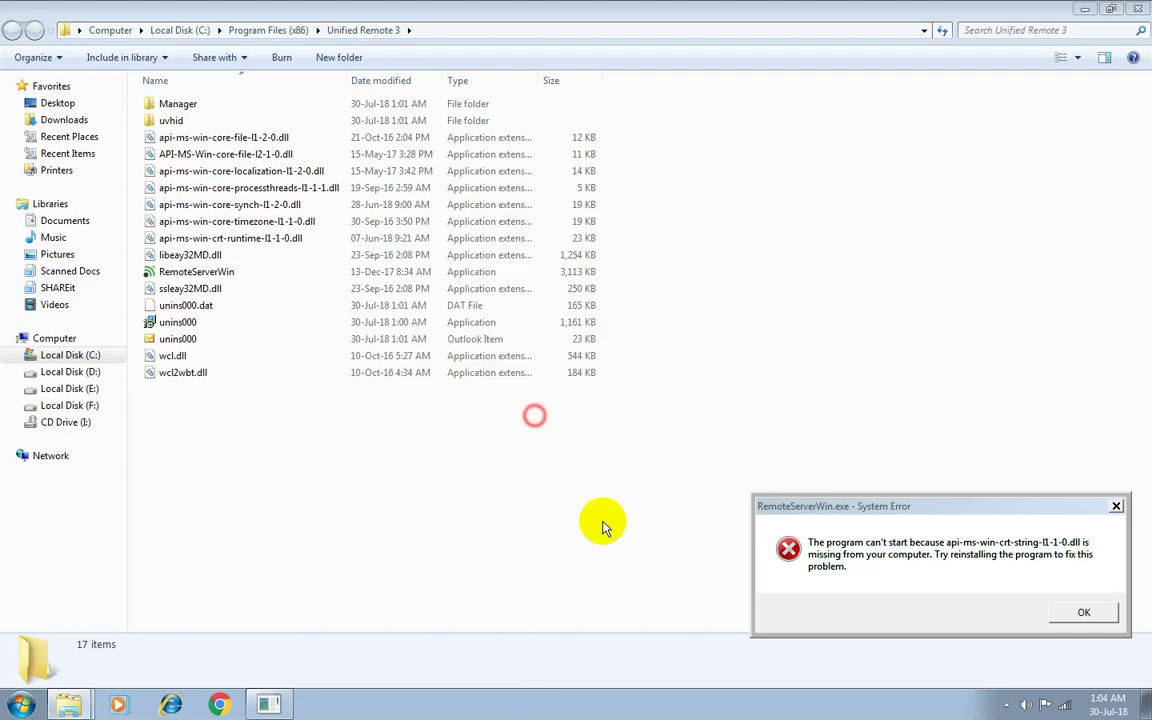
click(1083, 612)
Return to the desktop, launch Unified Remote again, and move its system error dialog clear of the file listing area.
key(super+d)
click(447, 200)
double_click(447, 200)
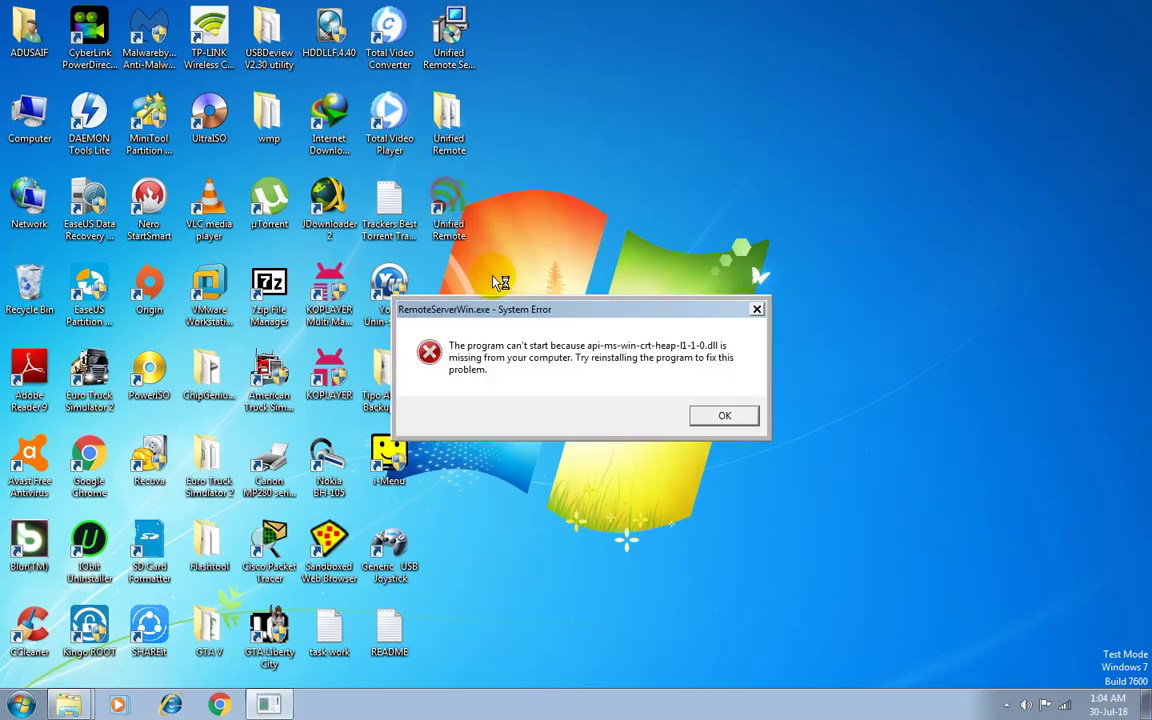
drag(679, 319, 937, 524)
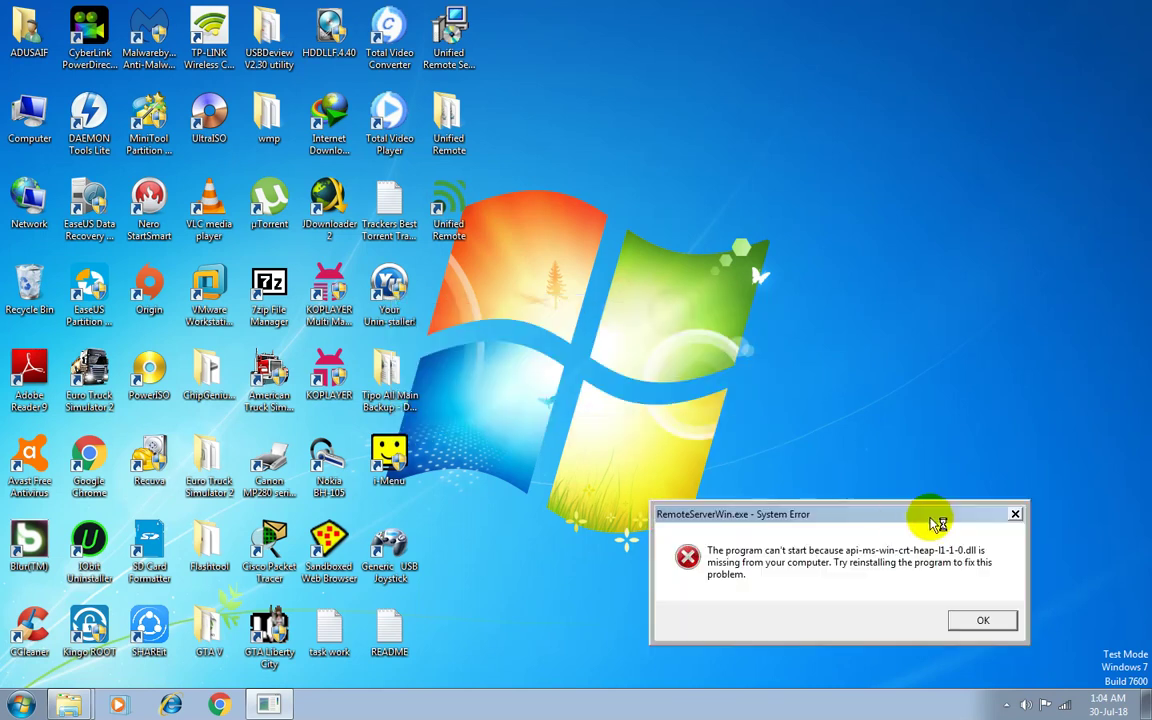
Copy api-ms-win-crt-heap-l1-1-0.dll from the Unified Remote folder into Unified Remote 3, granting administrator permission, and dismiss the RemoteServerWin.exe error.
key(alt+Tab)
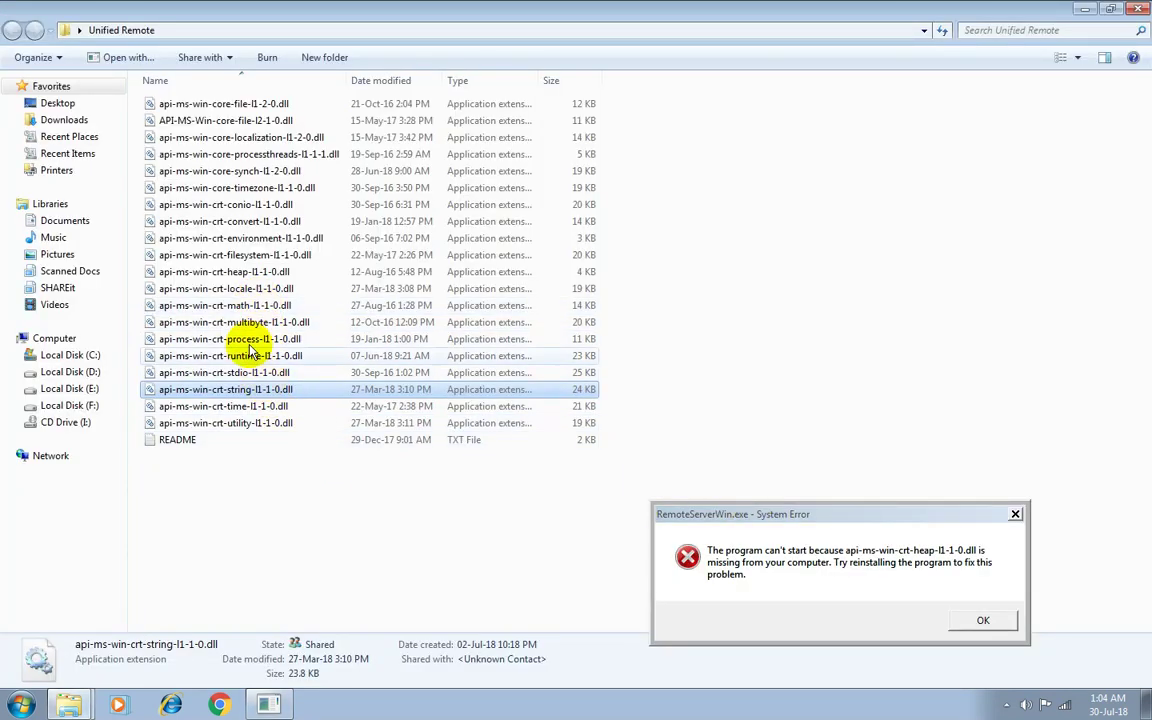
click(250, 272)
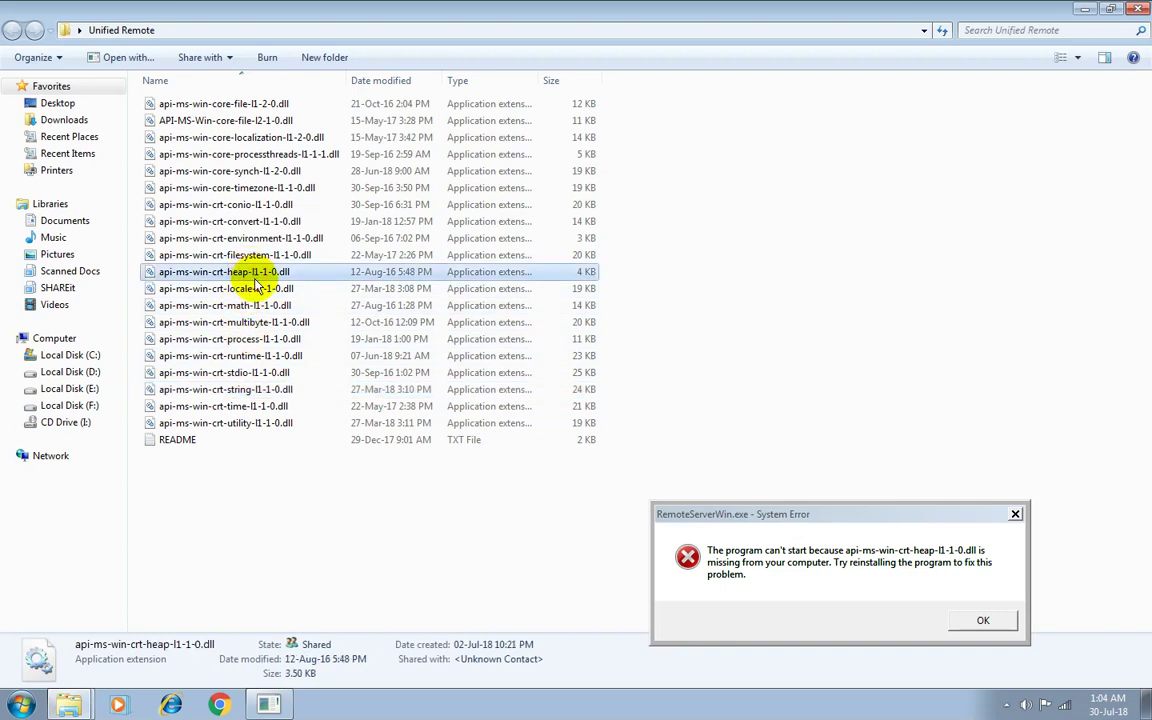
key(alt+Tab)
key(ctrl+v)
key(Return)
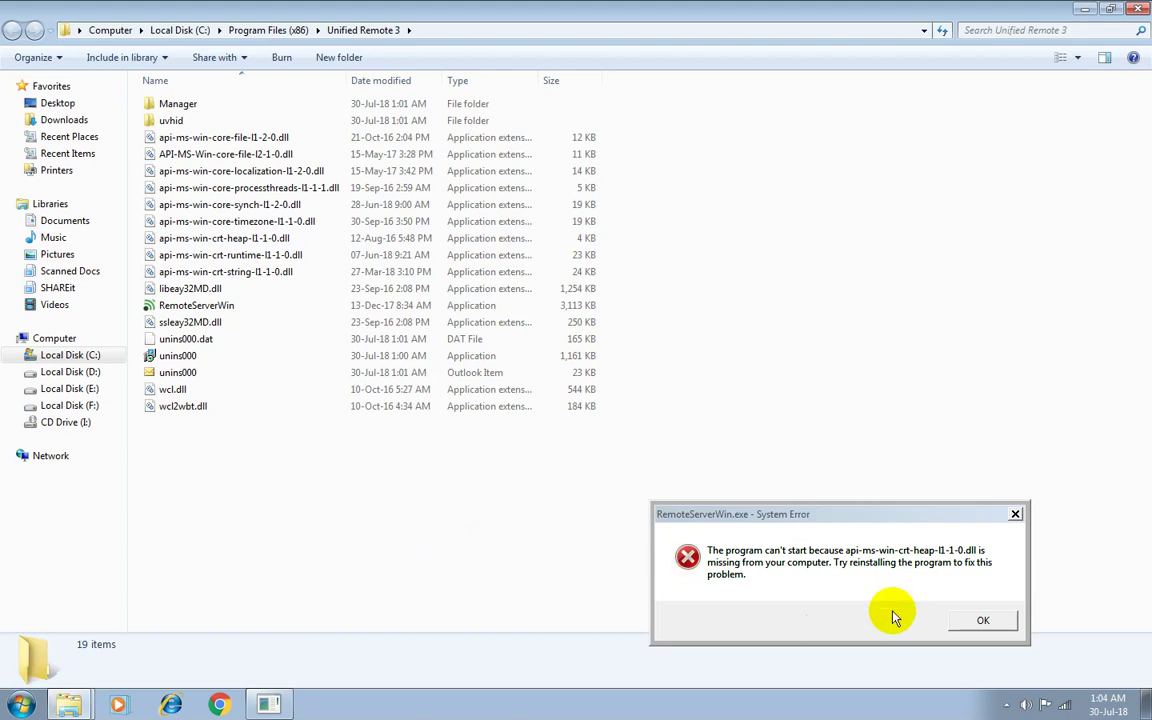
click(983, 622)
Show the desktop, start Unified Remote again, and move the new system error dialog aside.
click(1143, 705)
double_click(449, 207)
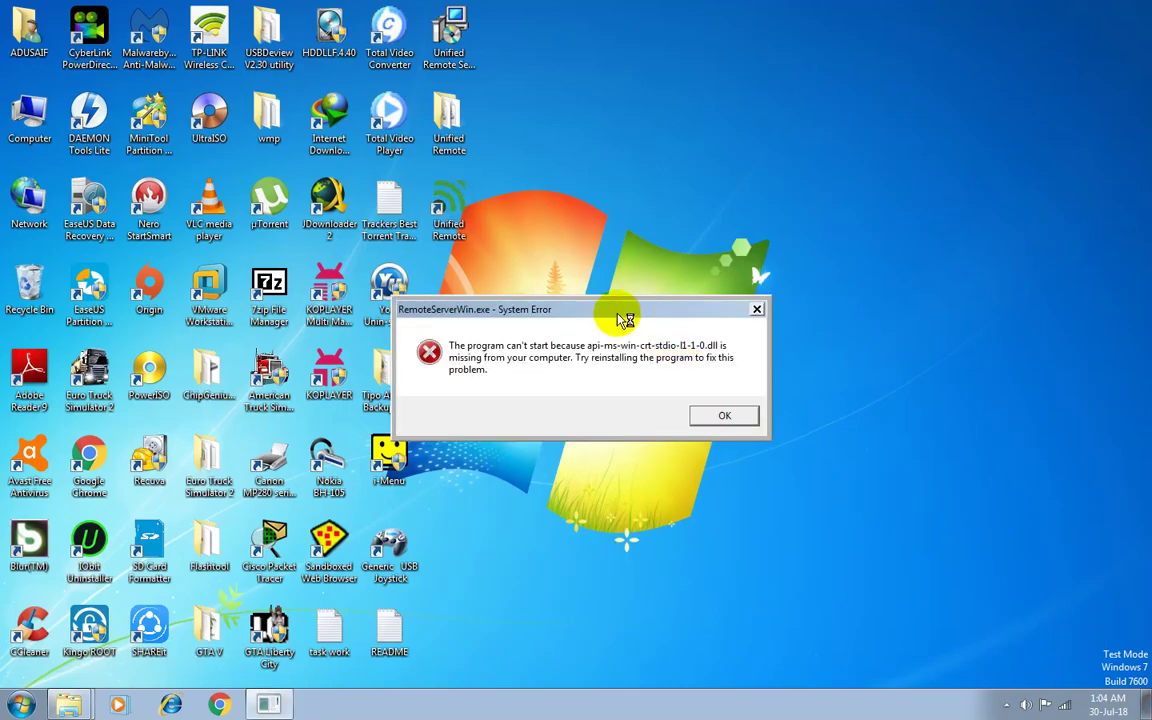
drag(625, 319, 889, 494)
Copy api-ms-win-crt-stdio-l1-1-0.dll from the Unified Remote folder into the Unified Remote 3 install folder with administrator permission, and dismiss the error.
key(alt+Tab)
click(324, 514)
click(268, 377)
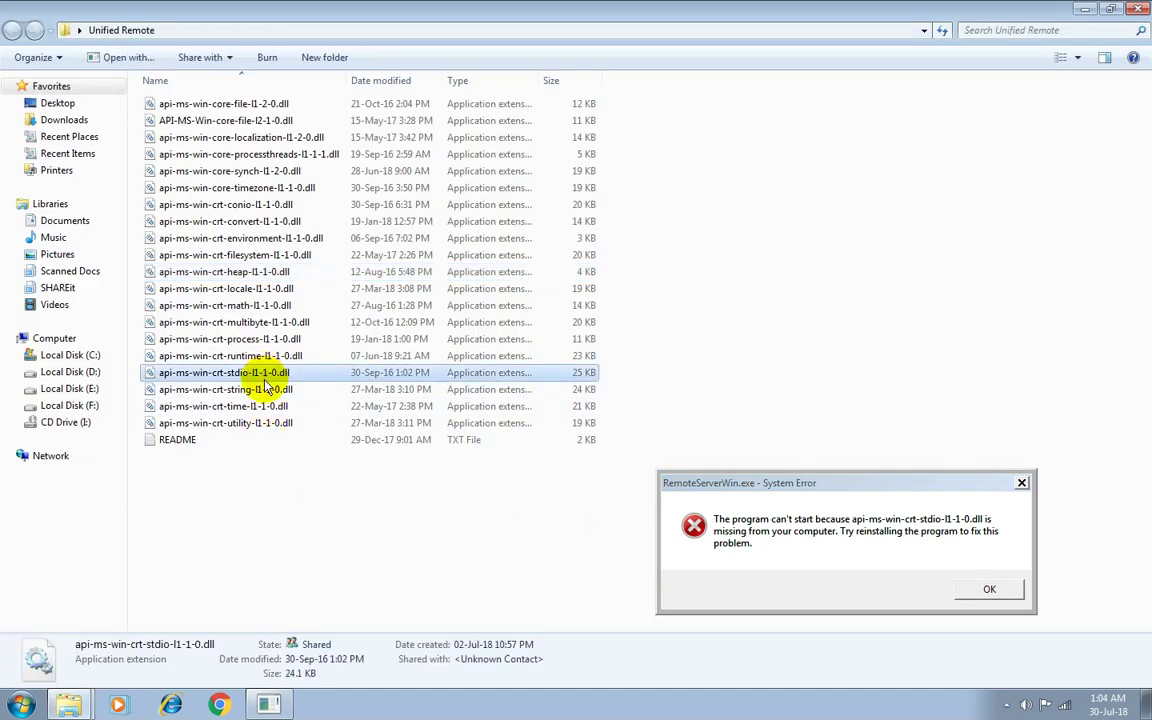
key(alt+Tab)
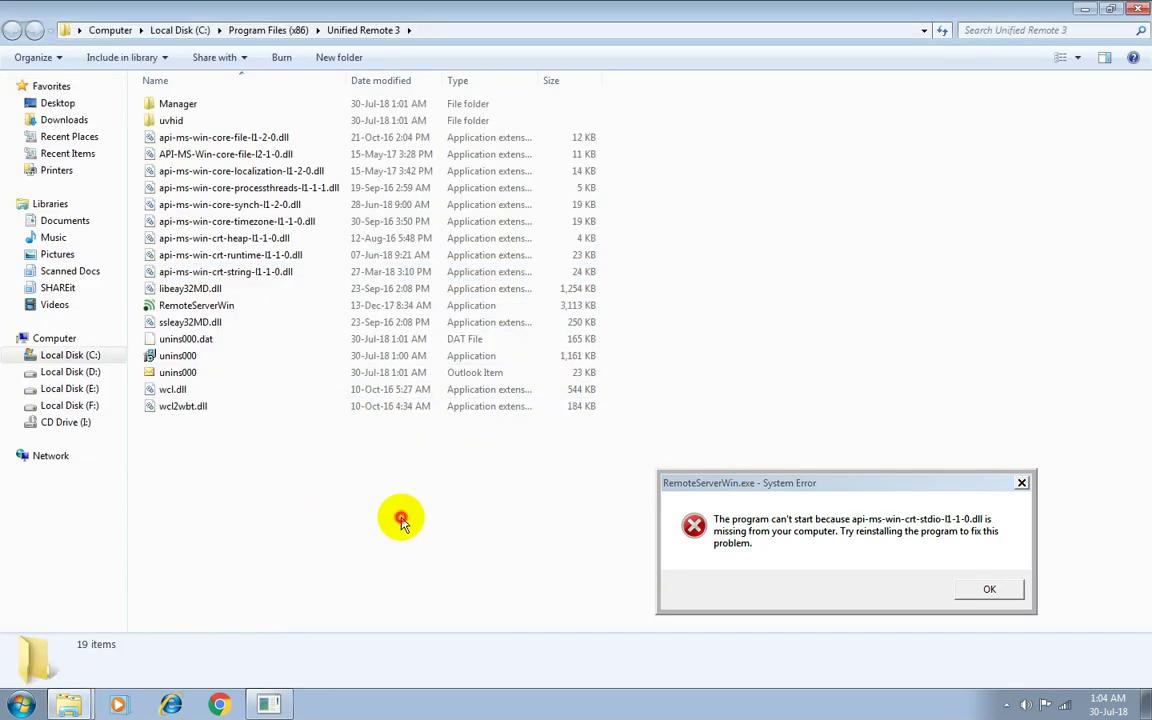
key(ctrl+v)
click(548, 416)
click(978, 587)
Go back to the desktop, reopen Unified Remote, and reposition its RemoteServerWin.exe error dialog.
click(1142, 704)
double_click(453, 200)
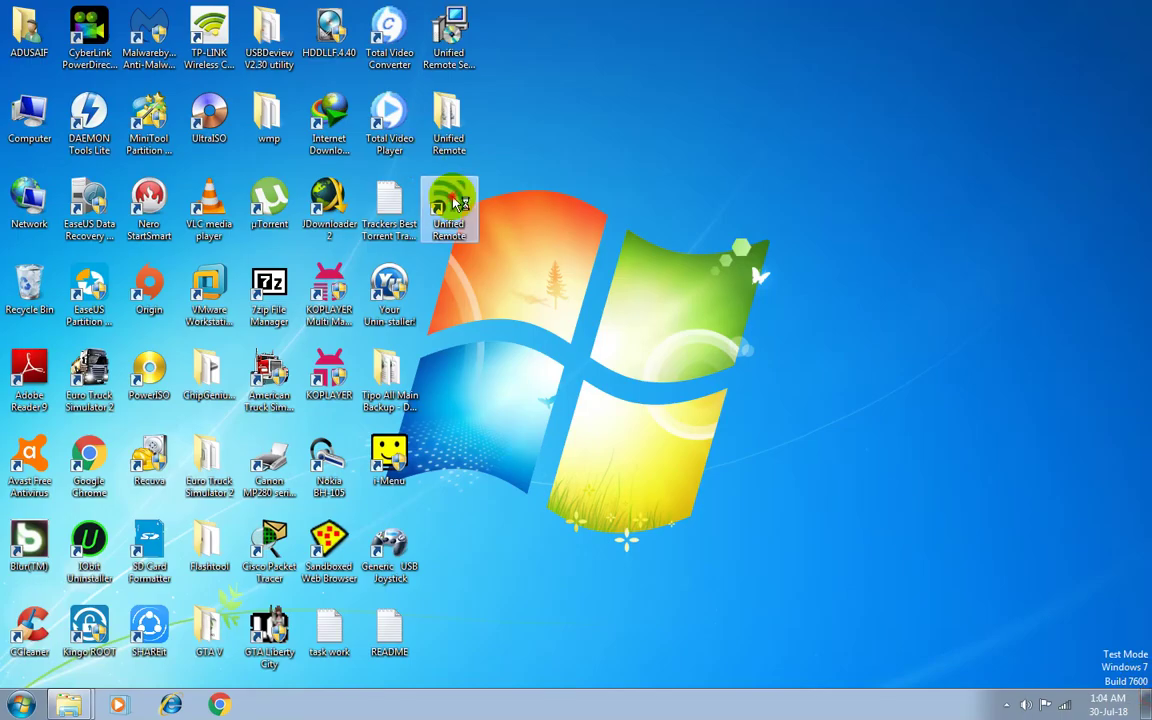
drag(638, 313, 956, 494)
Copy api-ms-win-crt-convert-l1-1-0.dll from the Unified Remote folder into Unified Remote 3 with administrator permission, and dismiss the system error.
key(alt+Tab)
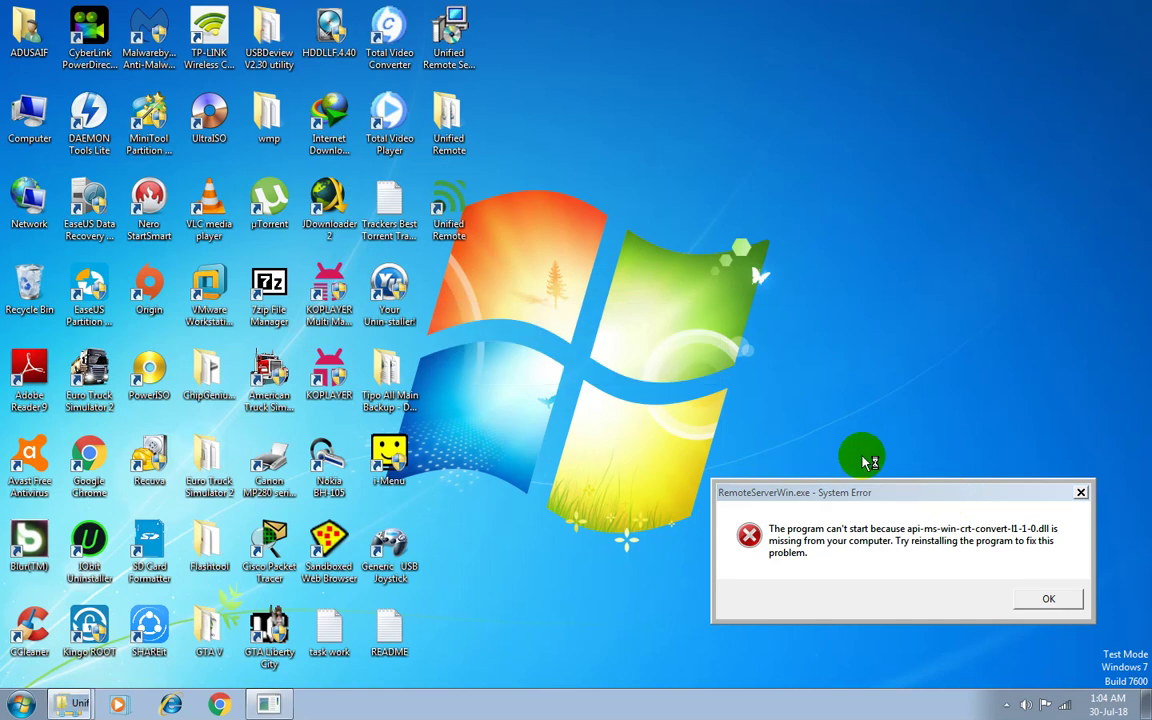
click(467, 523)
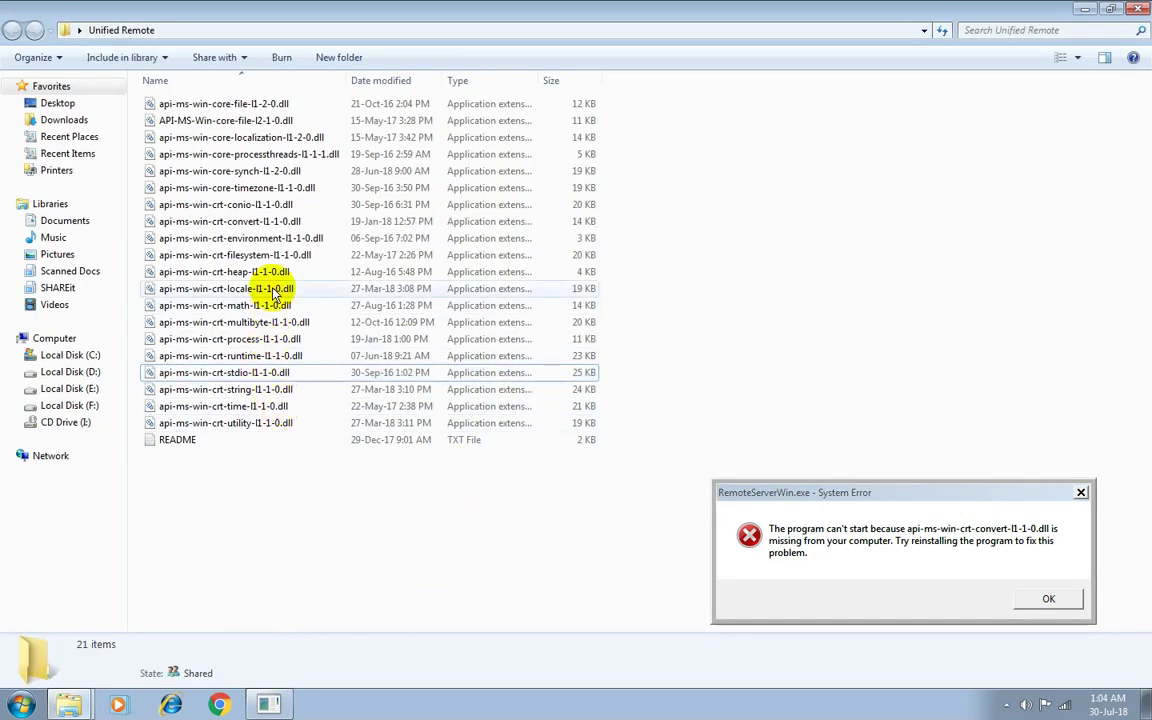
click(270, 222)
key(alt+Tab)
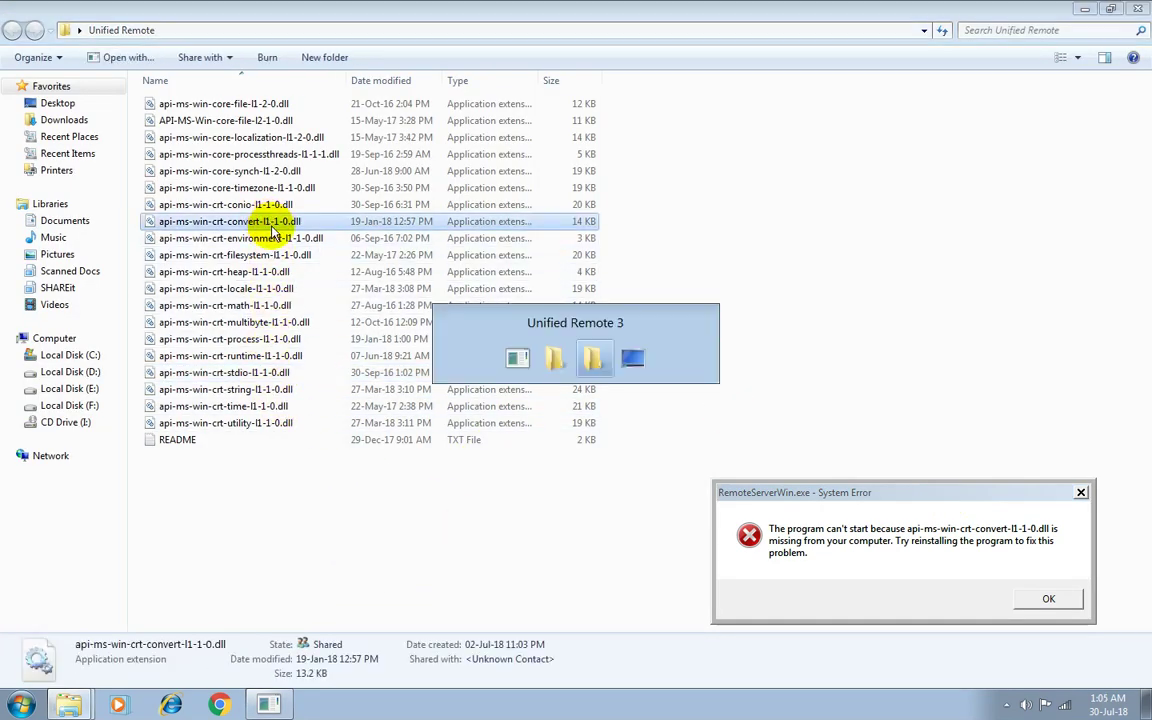
key(ctrl+v)
key(Return)
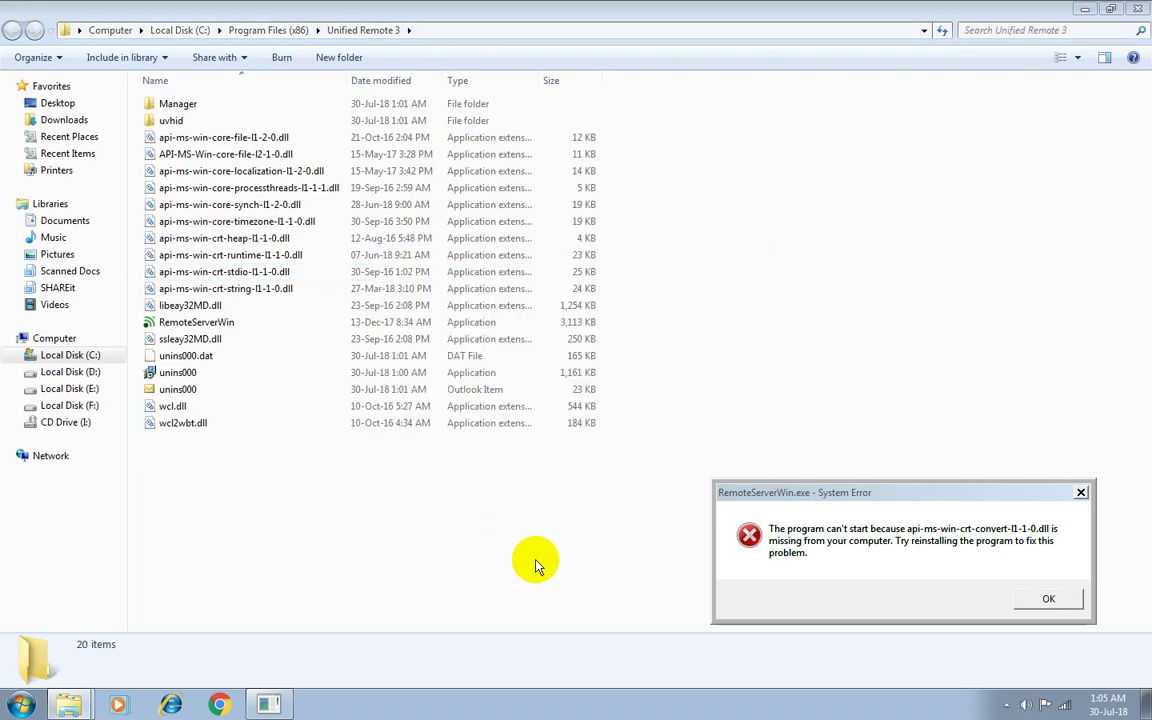
click(1045, 599)
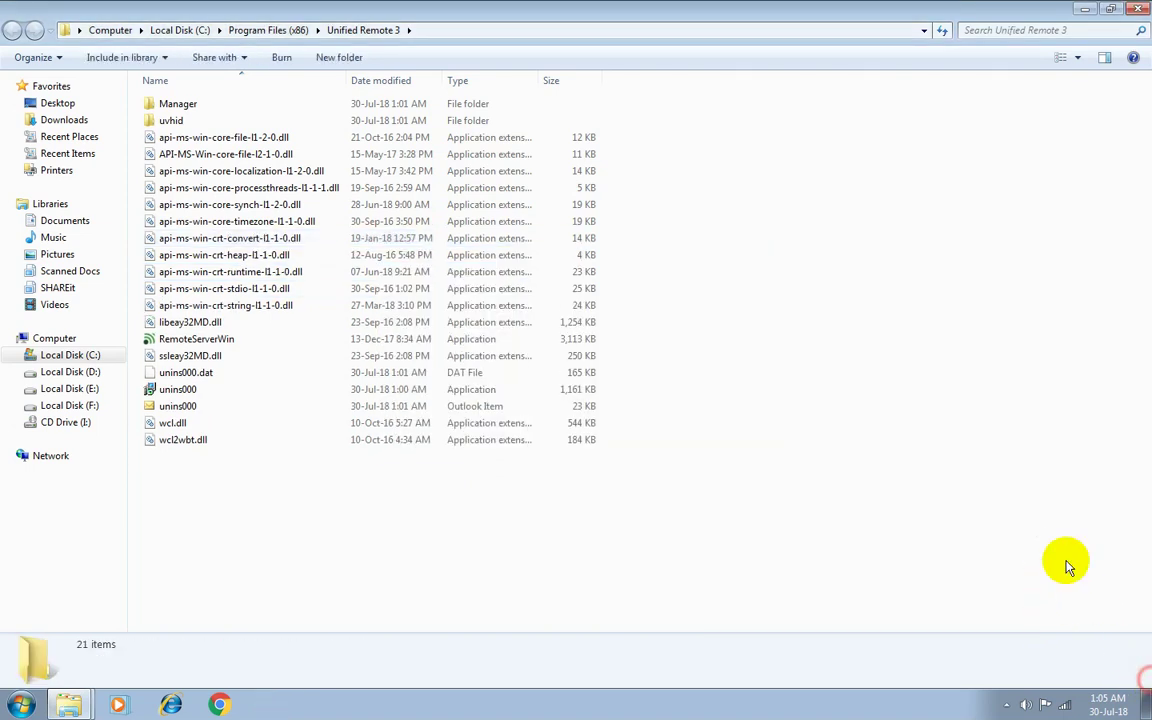
Show the desktop, launch Unified Remote once more, and move its error dialog away from the folder listing area.
click(1145, 708)
double_click(449, 207)
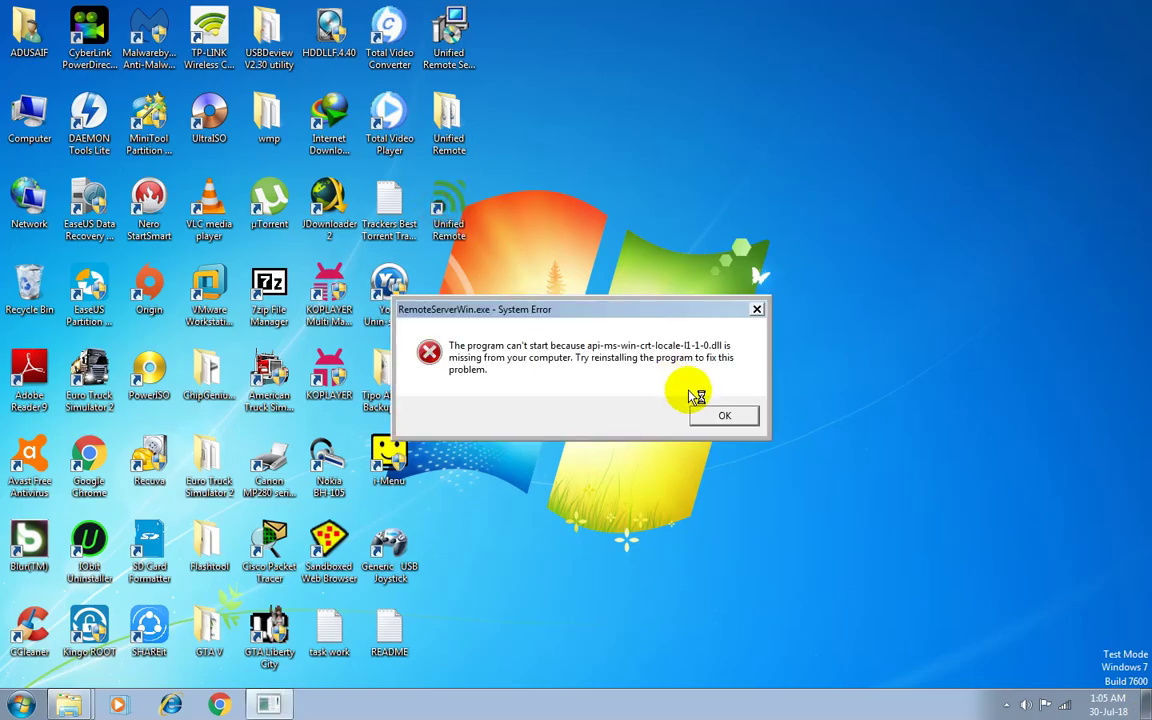
drag(656, 308, 912, 484)
Copy api-ms-win-crt-locale-l1-1-0.dll from the Unified Remote folder into the Unified Remote 3 folder, granting administrator permission, and dismiss the error dialog.
key(alt+Tab)
click(377, 505)
click(248, 289)
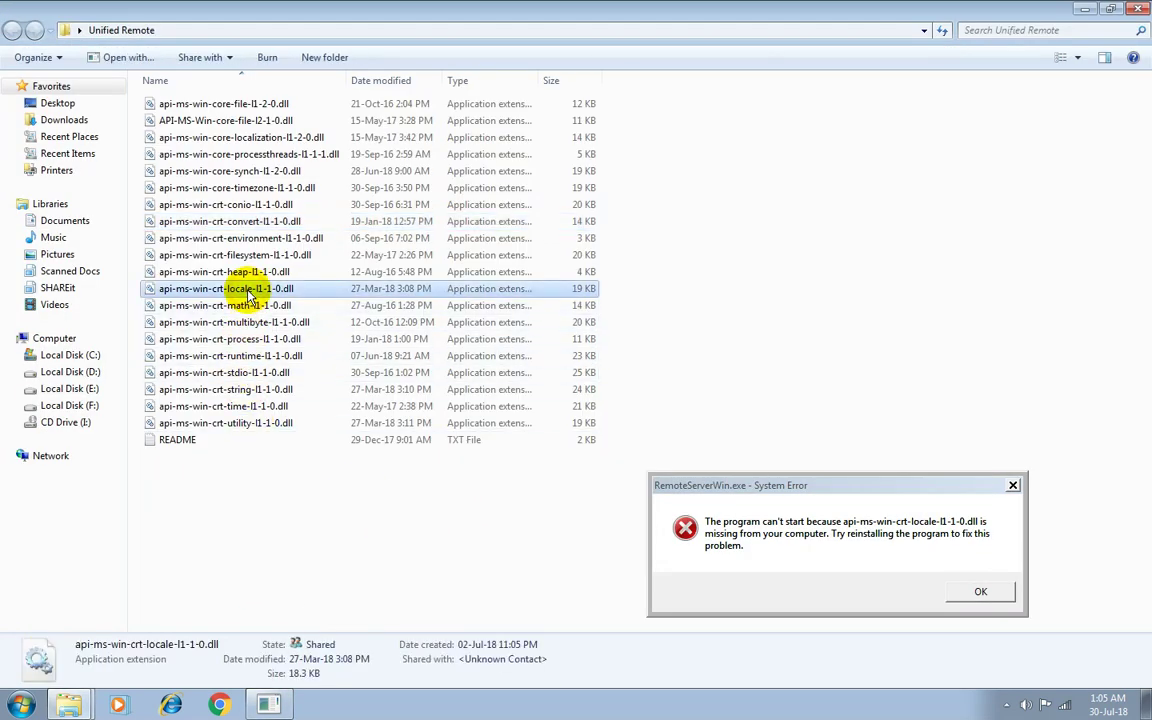
key(alt+Tab)
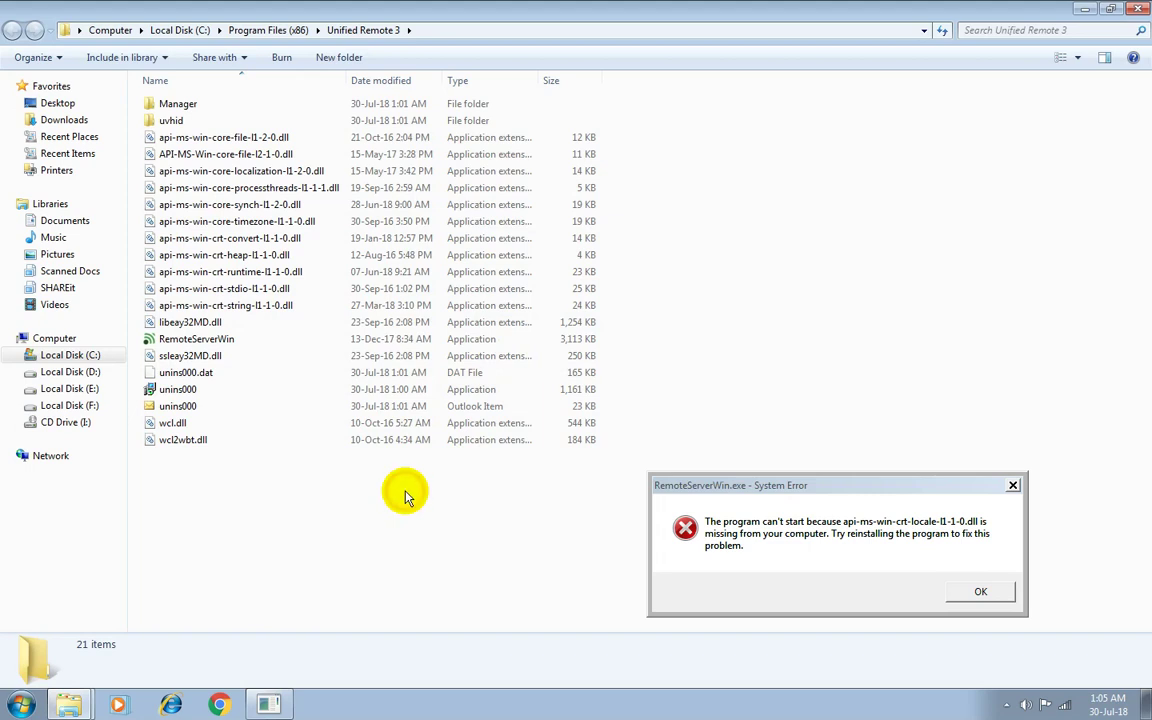
key(ctrl+v)
key(Return)
click(980, 590)
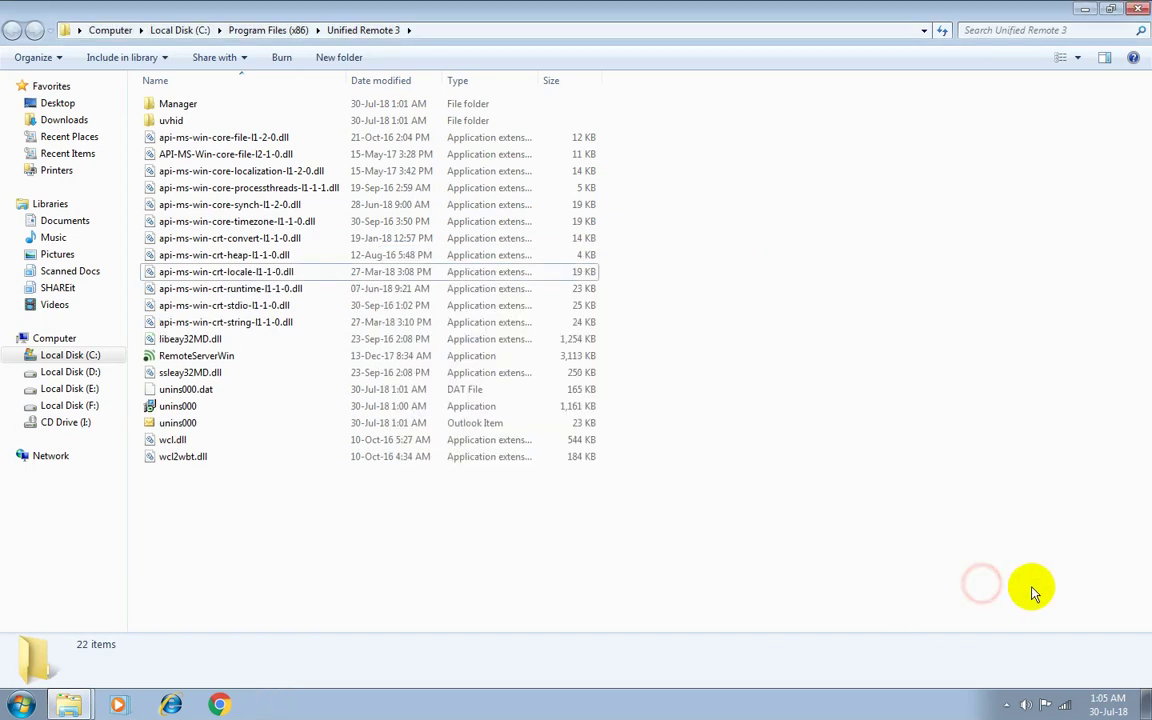
Return to the desktop, run Unified Remote again, and place its system error dialog fully on screen, clear of the file listing.
click(1145, 705)
double_click(452, 205)
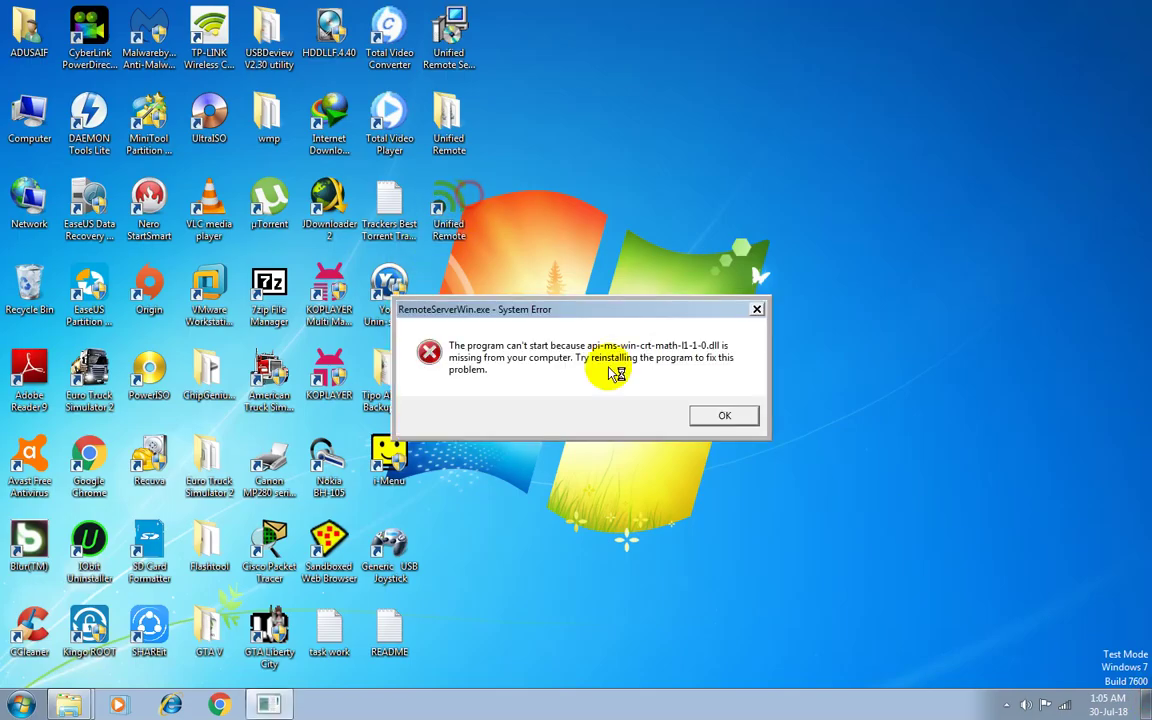
drag(684, 309, 1137, 539)
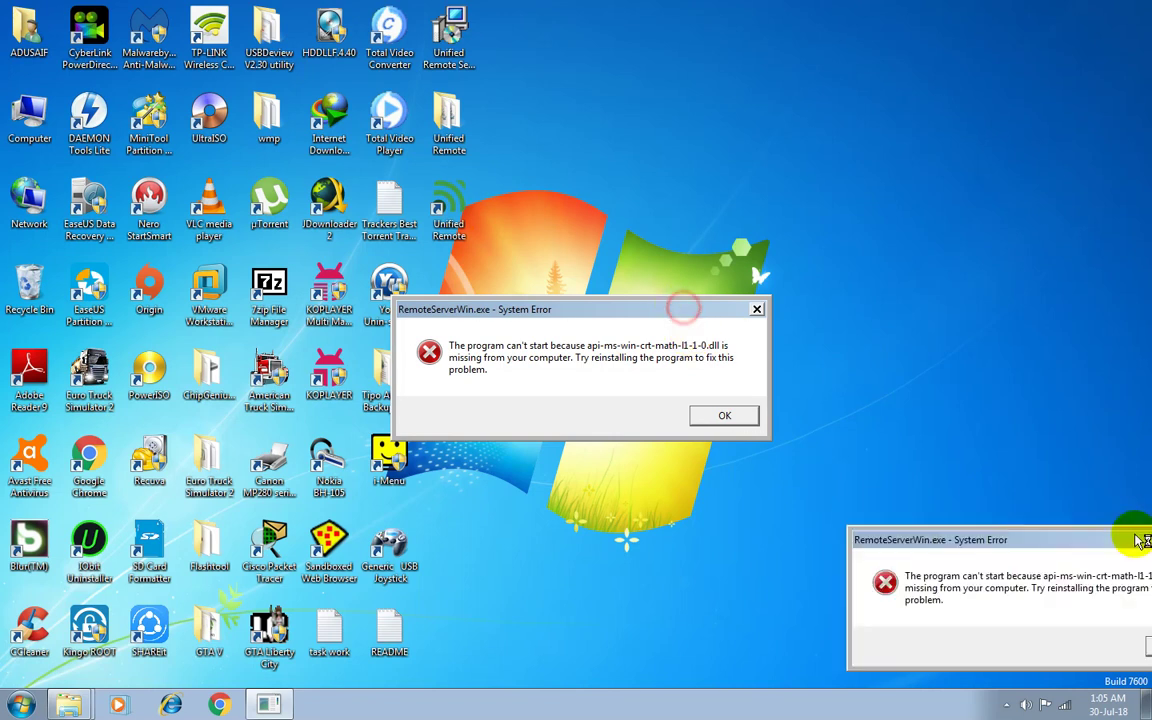
drag(985, 539, 821, 467)
Copy api-ms-win-crt-math-l1-1-0.dll from the Unified Remote folder into the Unified Remote 3 install folder with administrator permission, and dismiss the system error.
key(alt+Tab)
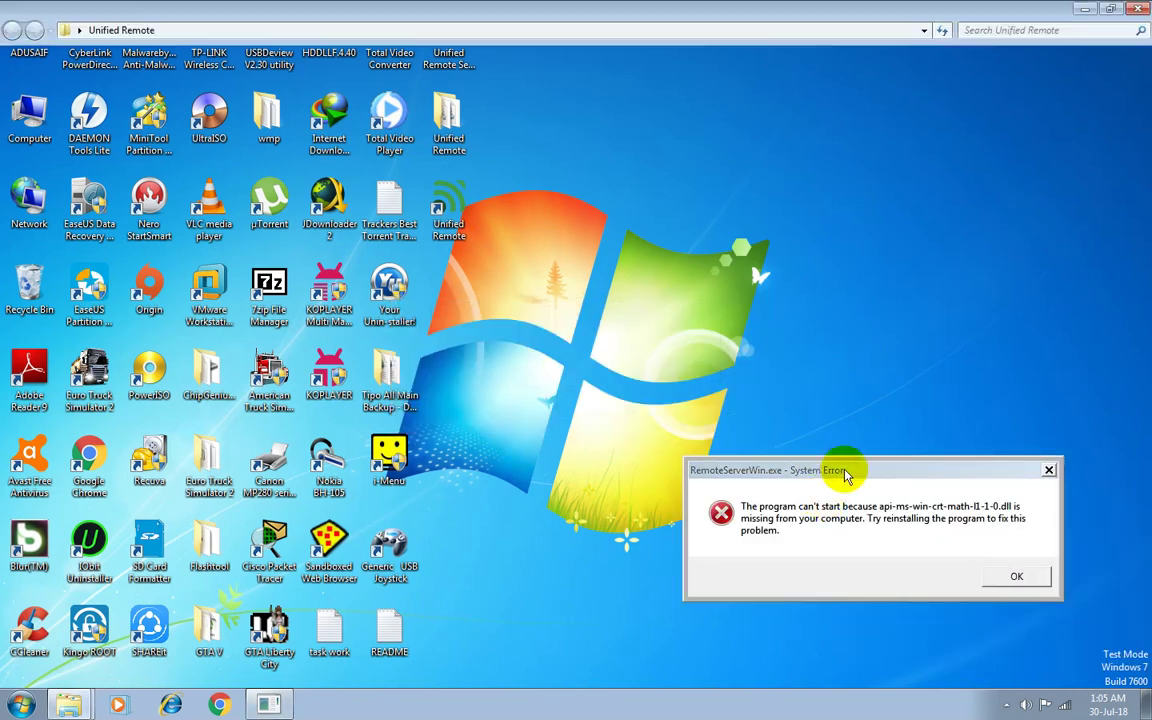
click(415, 510)
click(270, 304)
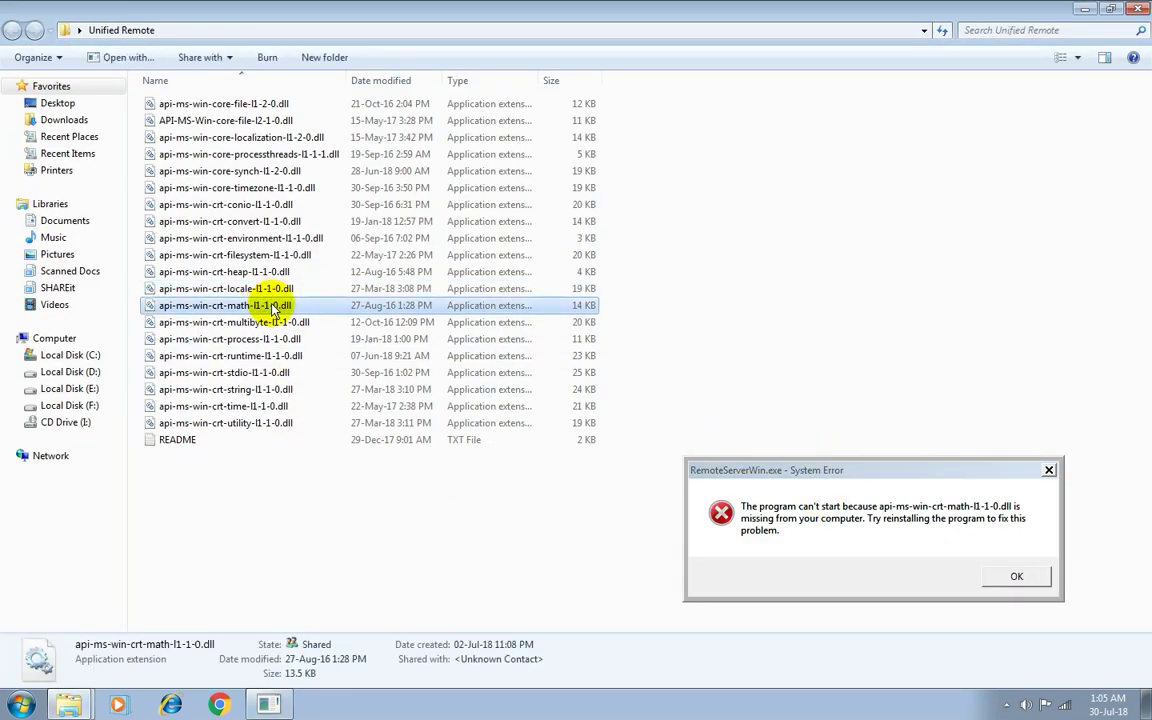
key(alt+Tab)
click(425, 506)
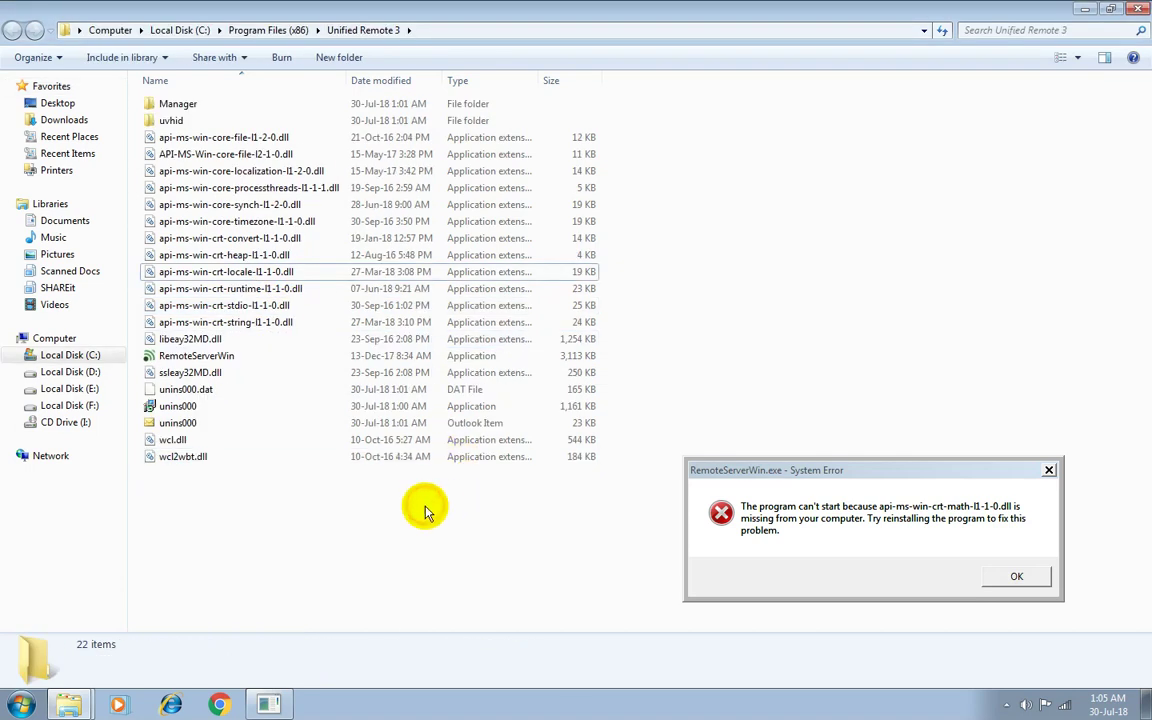
key(ctrl+v)
click(540, 416)
click(516, 549)
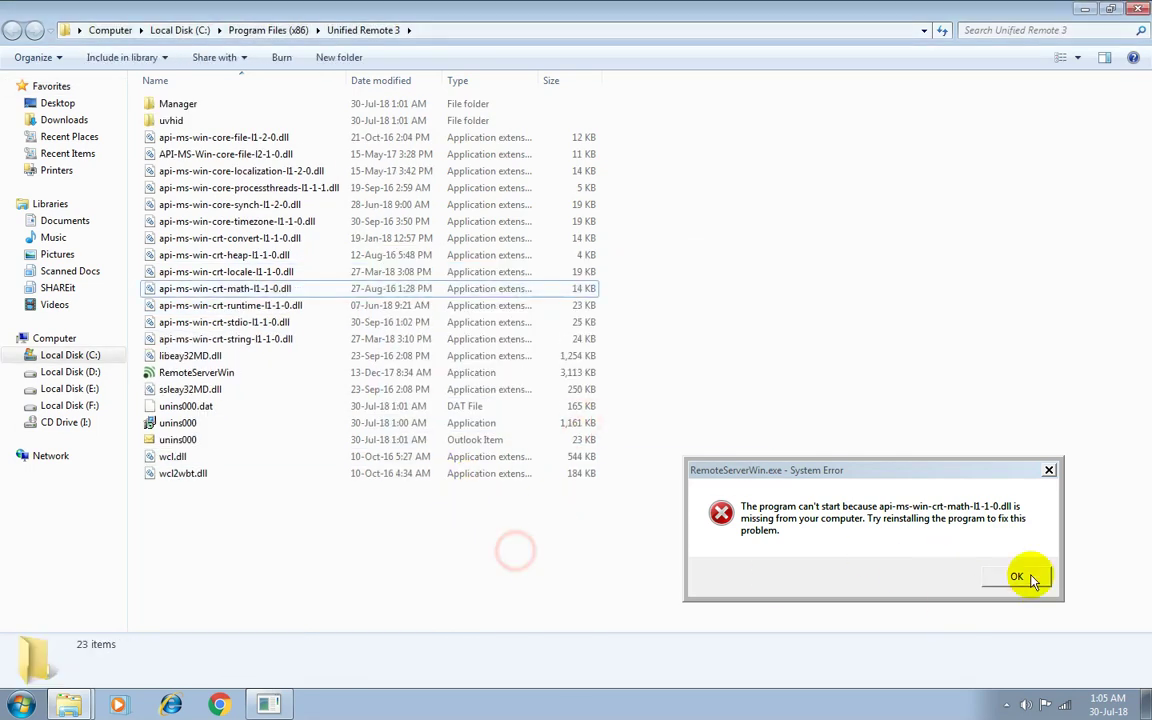
click(1014, 583)
Show the desktop, open Unified Remote again, and move the RemoteServerWin.exe error dialog aside.
key(super+d)
double_click(450, 215)
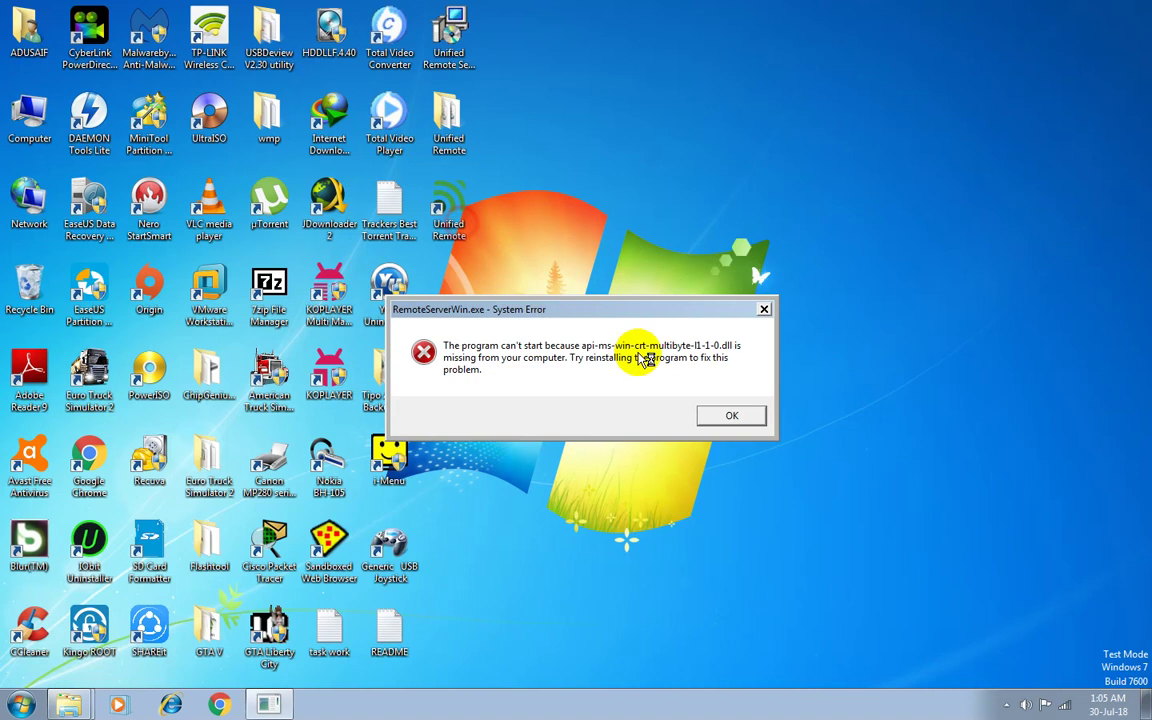
drag(905, 488, 905, 490)
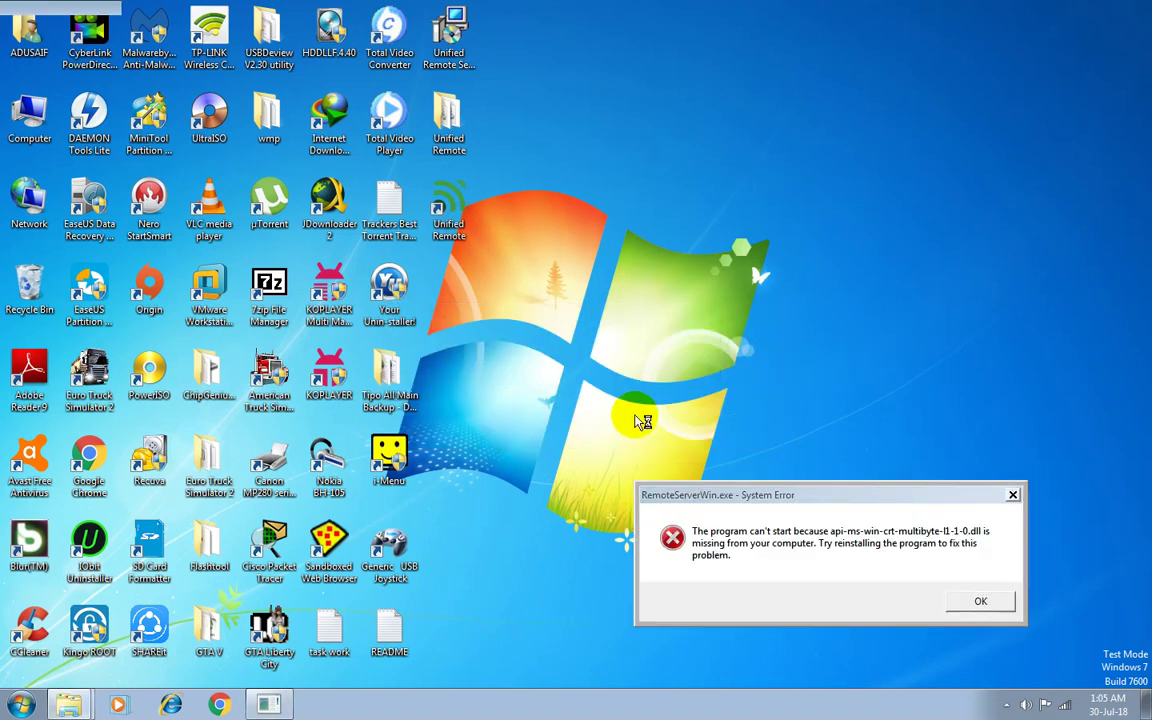
Copy api-ms-win-crt-multibyte-l1-1-0.dll from the Unified Remote folder into Unified Remote 3 with administrator permission, and dismiss the RemoteServerWin.exe error.
key(super+d)
click(231, 455)
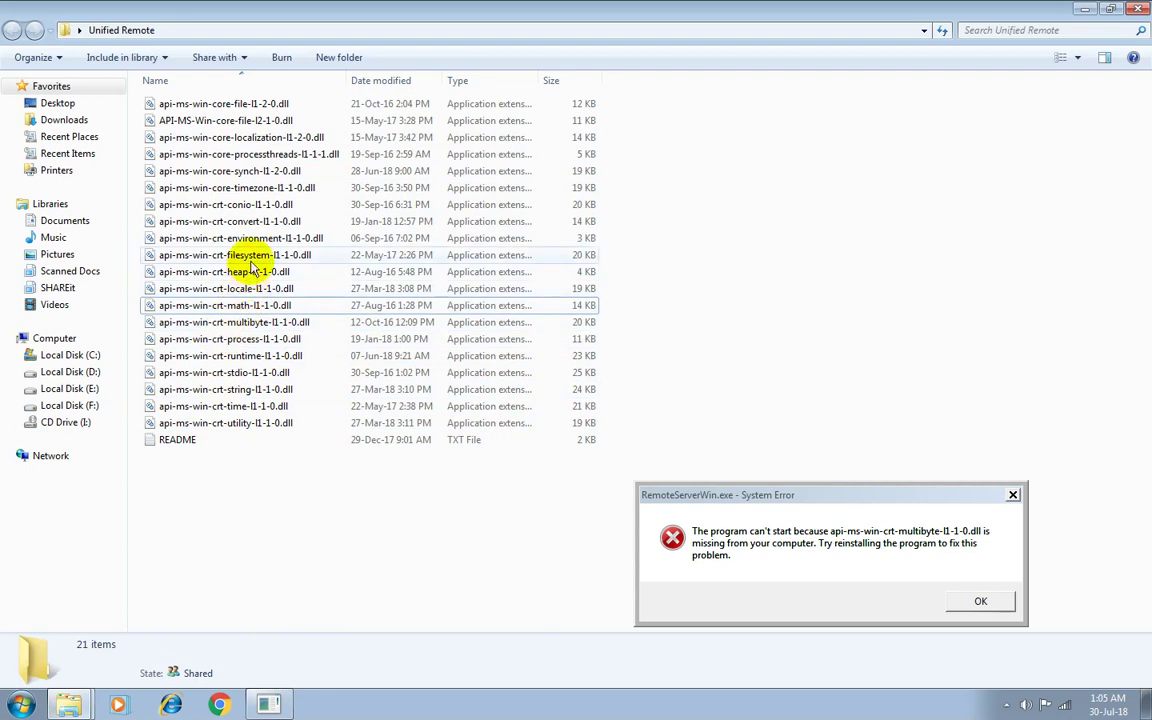
click(270, 324)
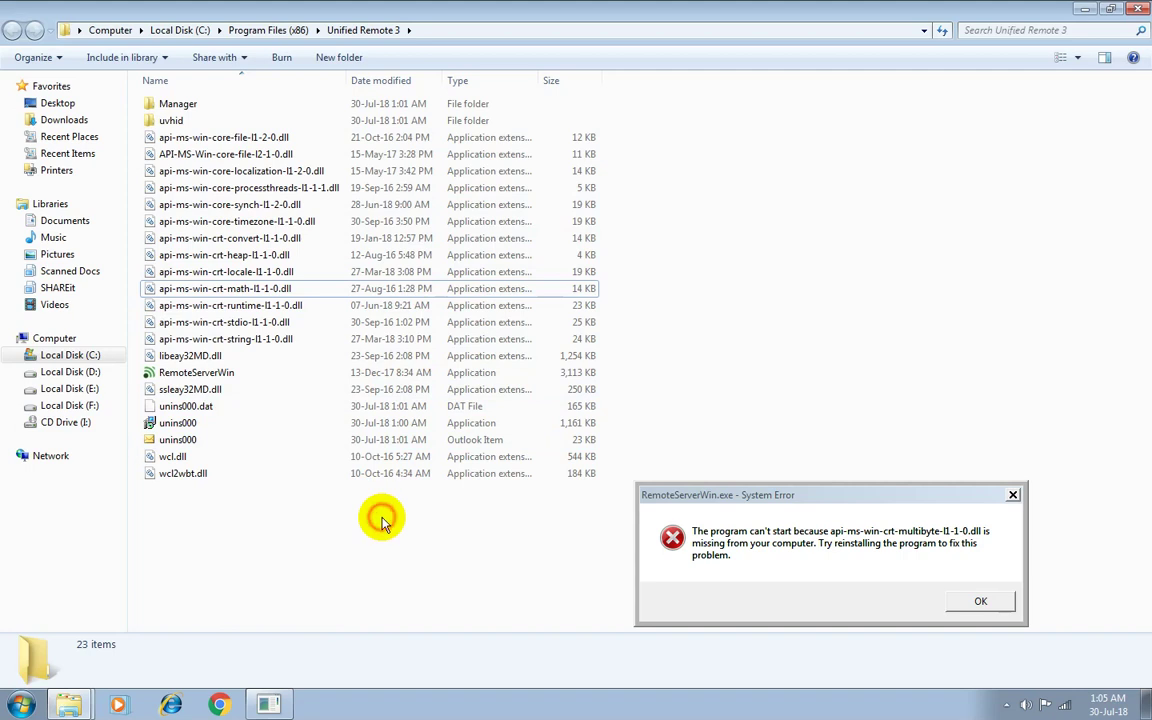
key(ctrl+v)
click(558, 414)
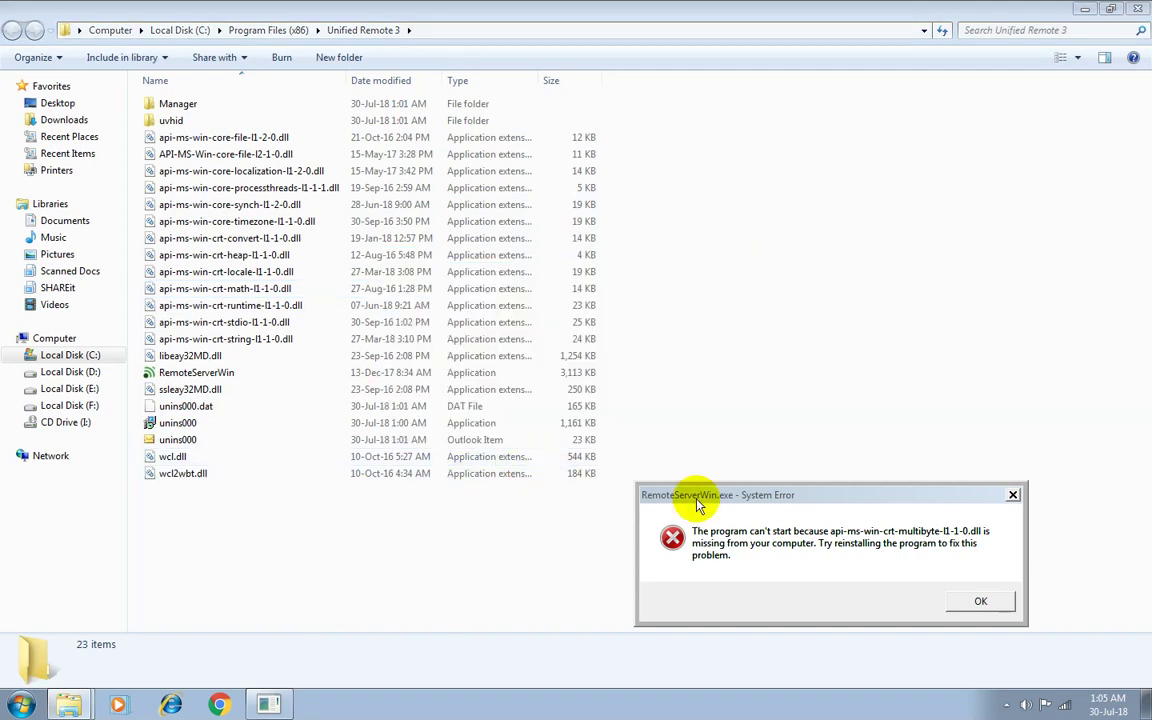
click(1007, 610)
click(1046, 558)
Go back to the desktop, launch Unified Remote again, and reposition its system error dialog.
click(1143, 705)
double_click(468, 193)
drag(635, 308, 927, 476)
Copy api-ms-win-crt-time-l1-1-0.dll from the Unified Remote folder into Unified Remote 3 with administrator permission, and dismiss the system error.
key(alt+Tab)
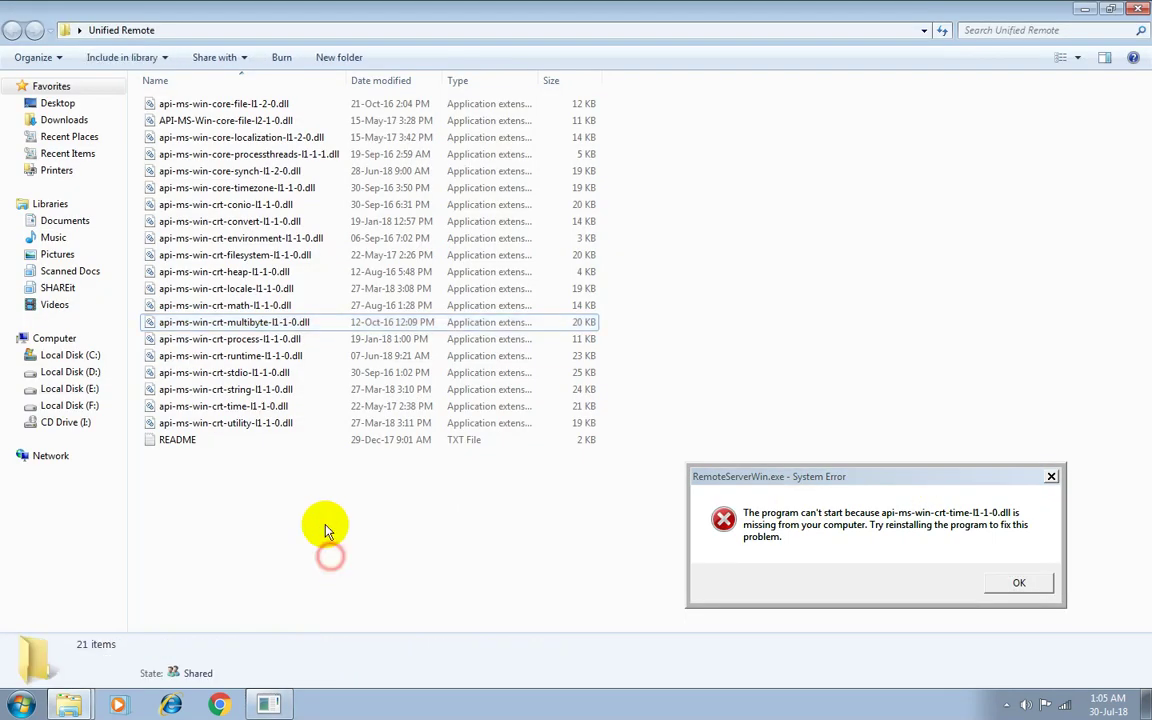
click(270, 406)
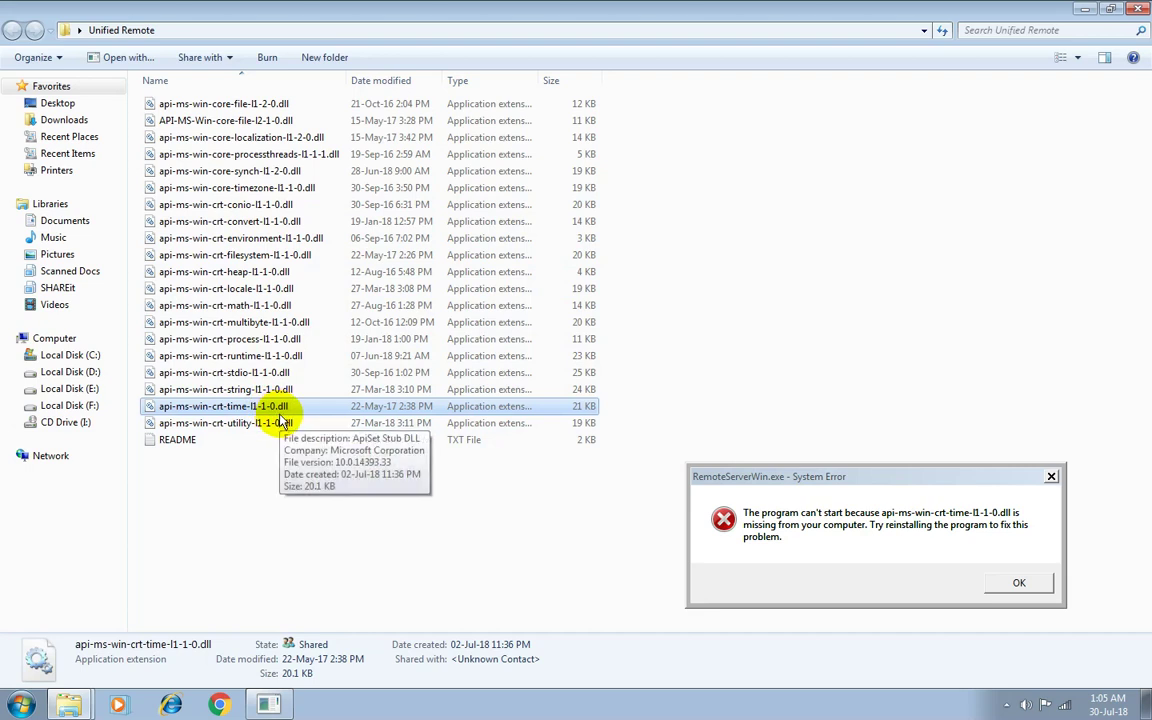
key(alt+Tab)
click(462, 571)
key(ctrl+v)
key(Return)
click(1019, 582)
Show the desktop, launch Unified Remote again, and move its system error dialog out of the way.
key(super+d)
click(841, 591)
double_click(462, 217)
drag(645, 311, 866, 436)
Copy api-ms-win-crt-filesystem-l1-1-0.dll from the Unified Remote folder into Unified Remote 3 with administrator permission, and dismiss the RemoteServerWin.exe error.
key(alt+Tab)
click(377, 556)
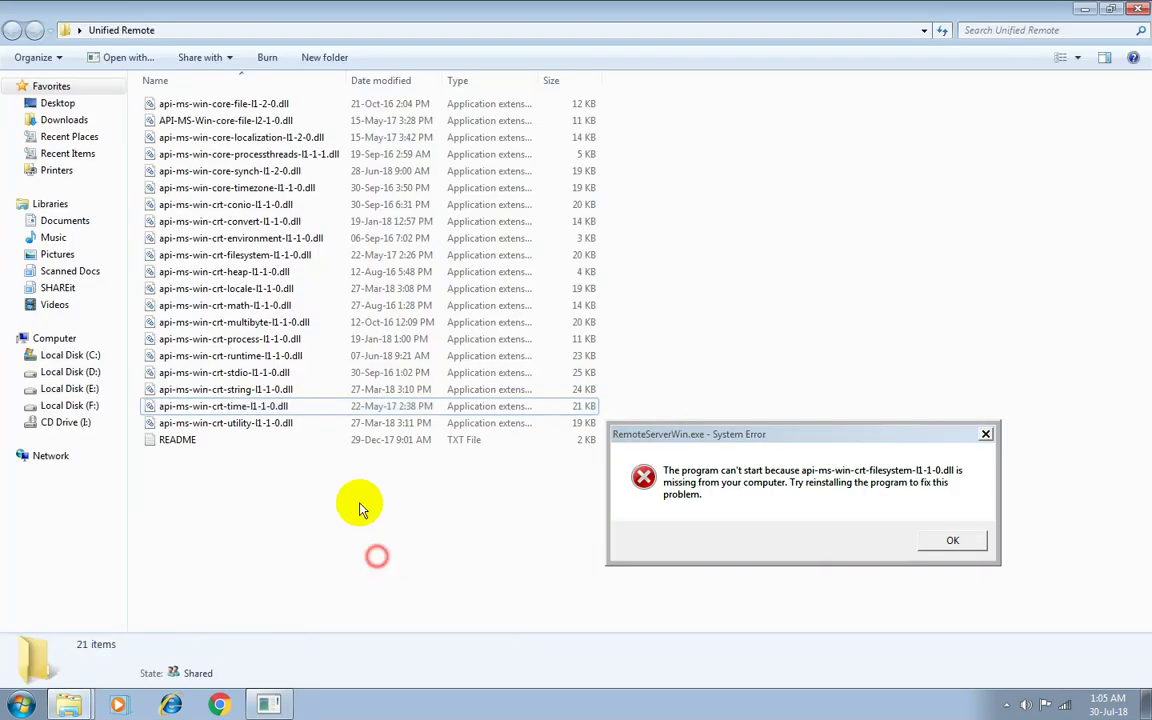
click(287, 257)
key(alt+Tab)
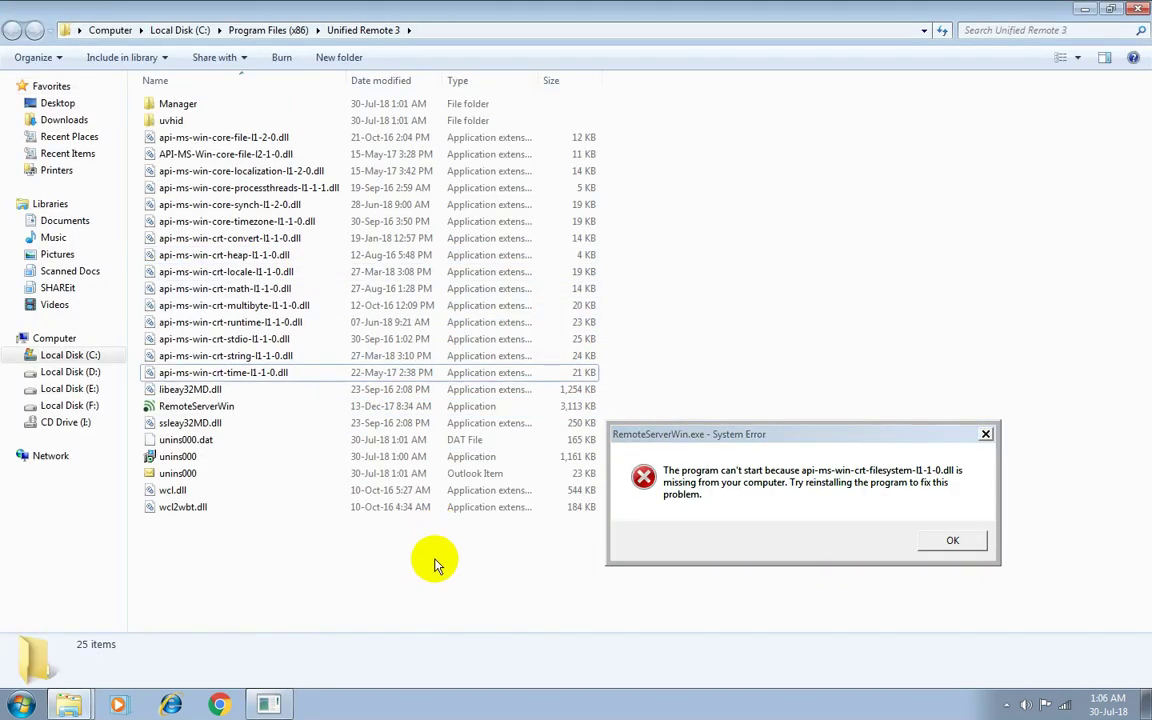
key(ctrl+v)
click(507, 381)
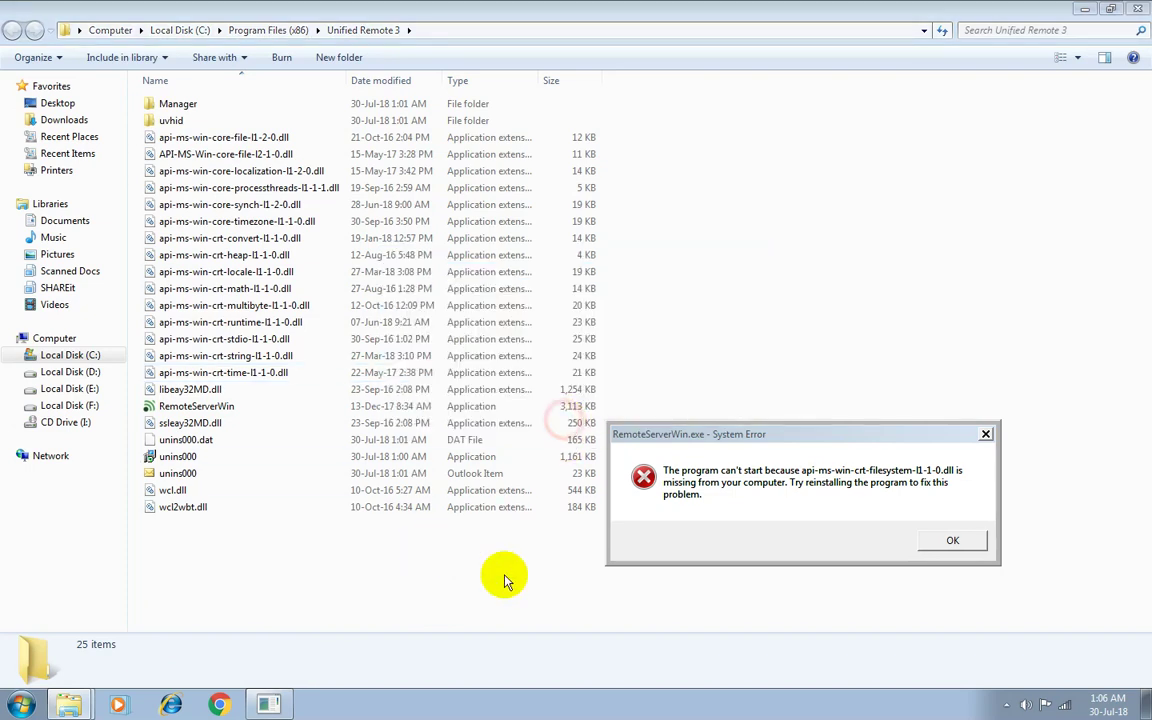
drag(797, 437, 845, 415)
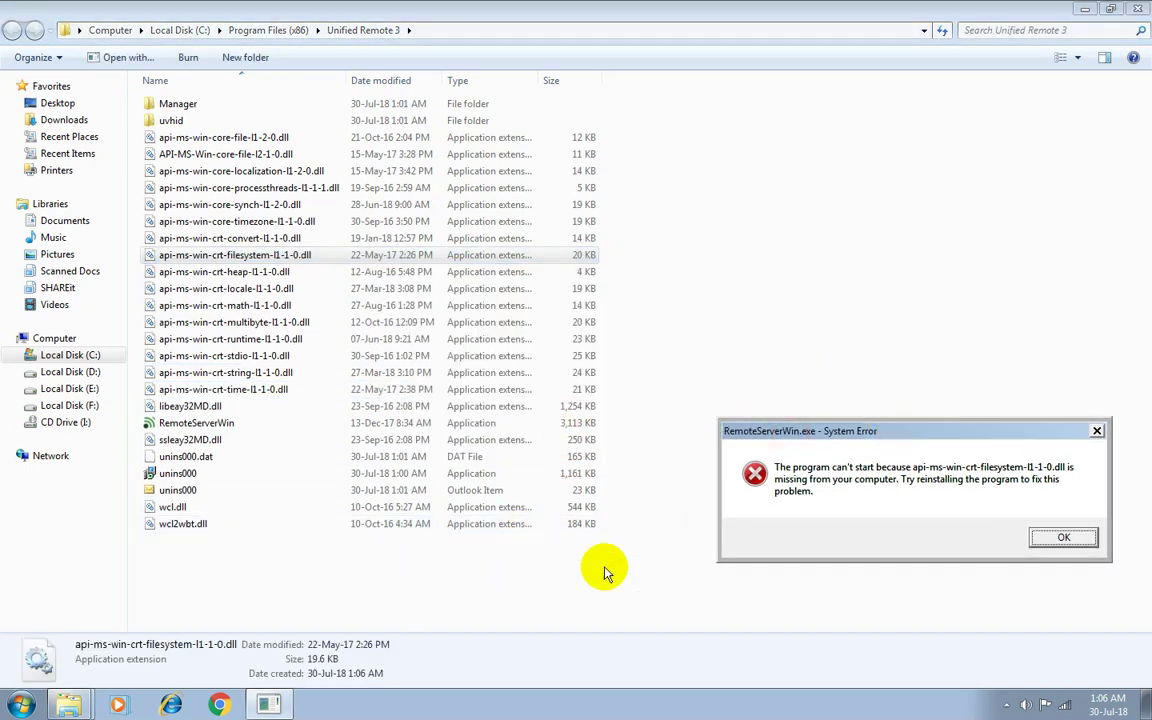
click(450, 583)
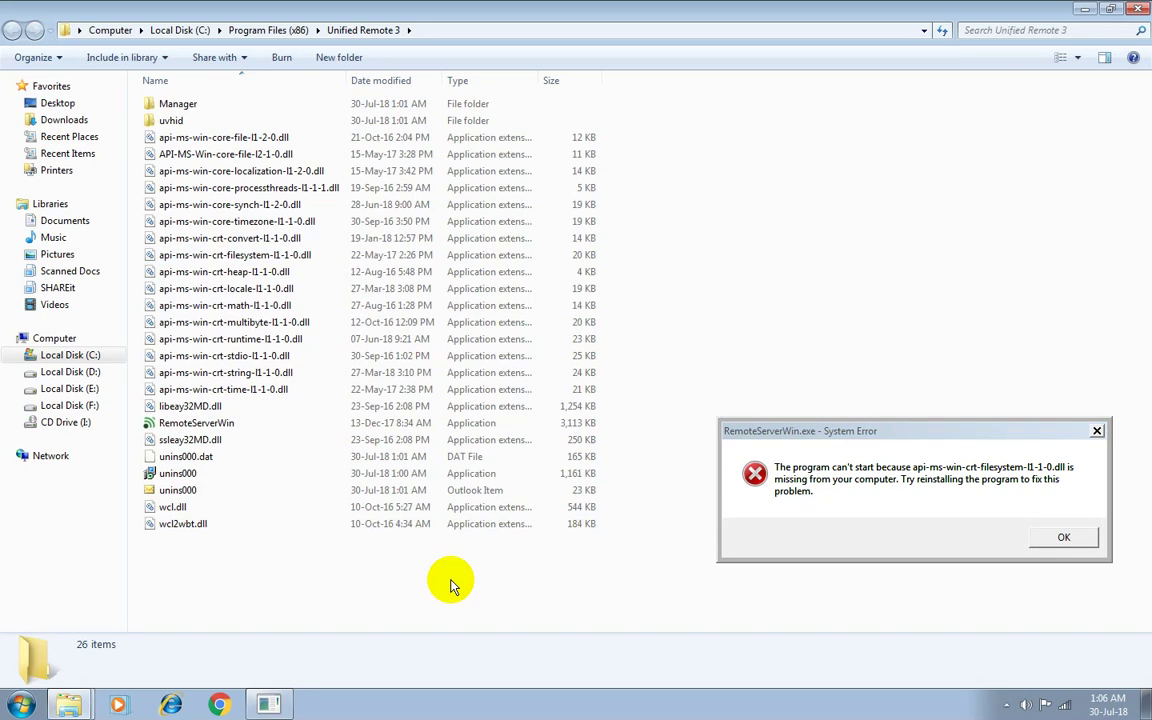
key(alt)
click(1052, 542)
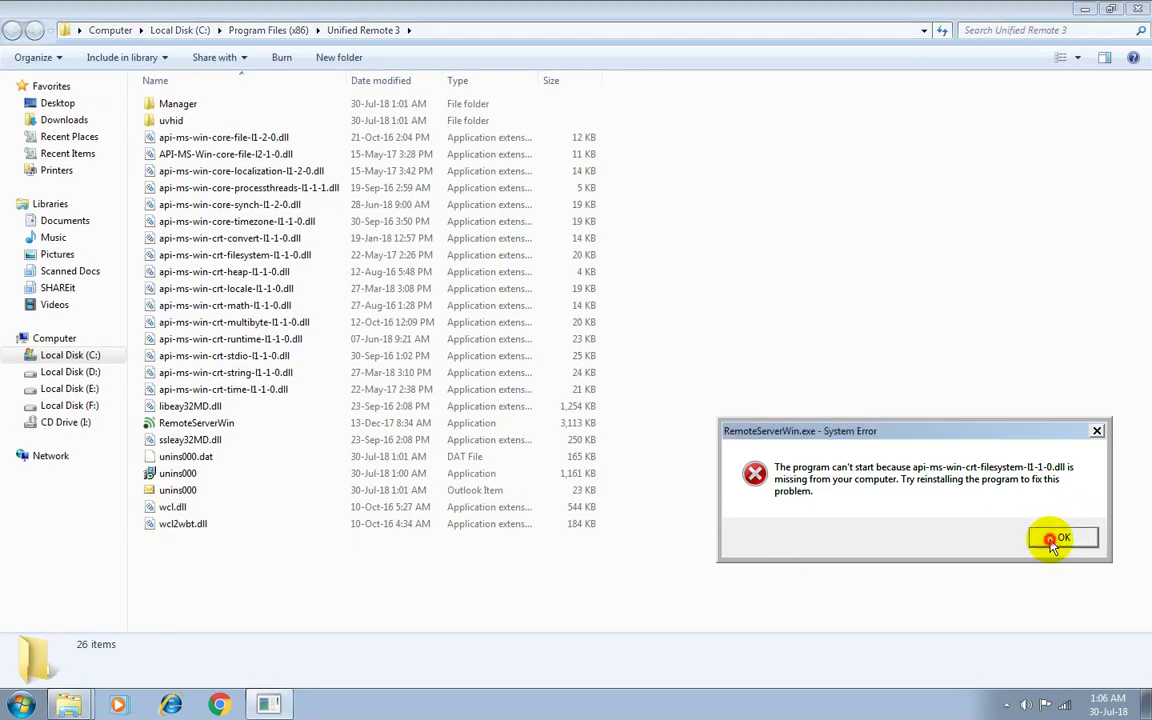
Return to the desktop, open Unified Remote again, and move the RemoteServerWin.exe error dialog aside.
key(super+d)
click(923, 543)
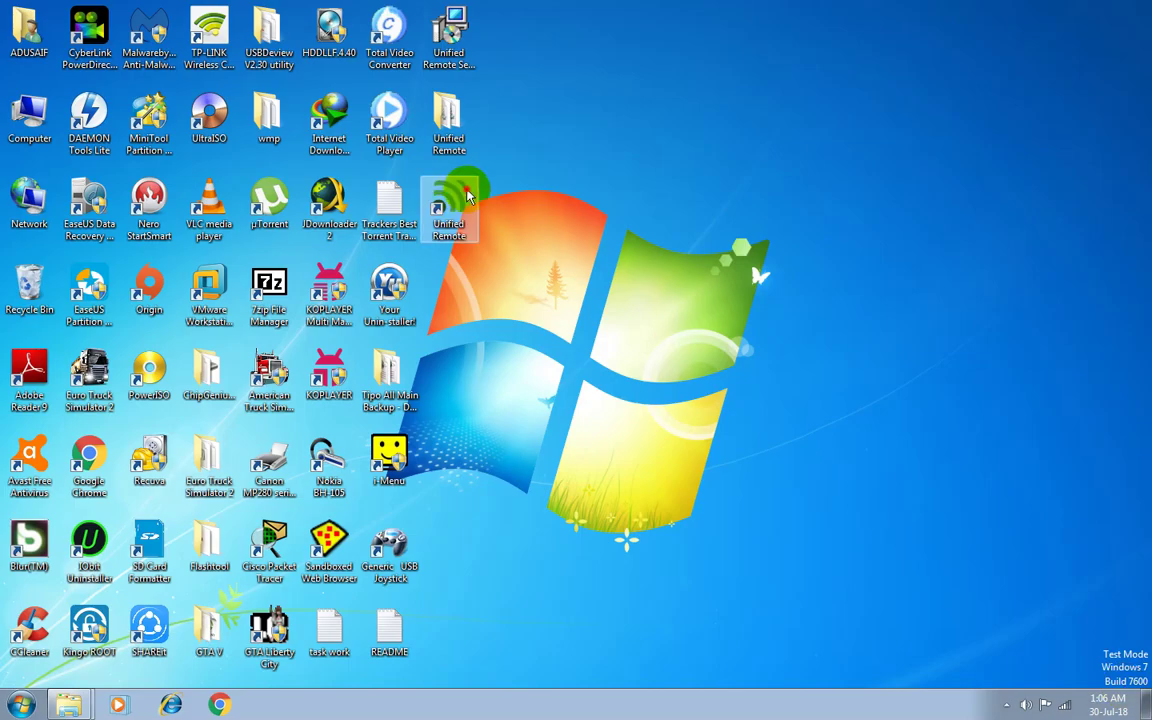
double_click(470, 195)
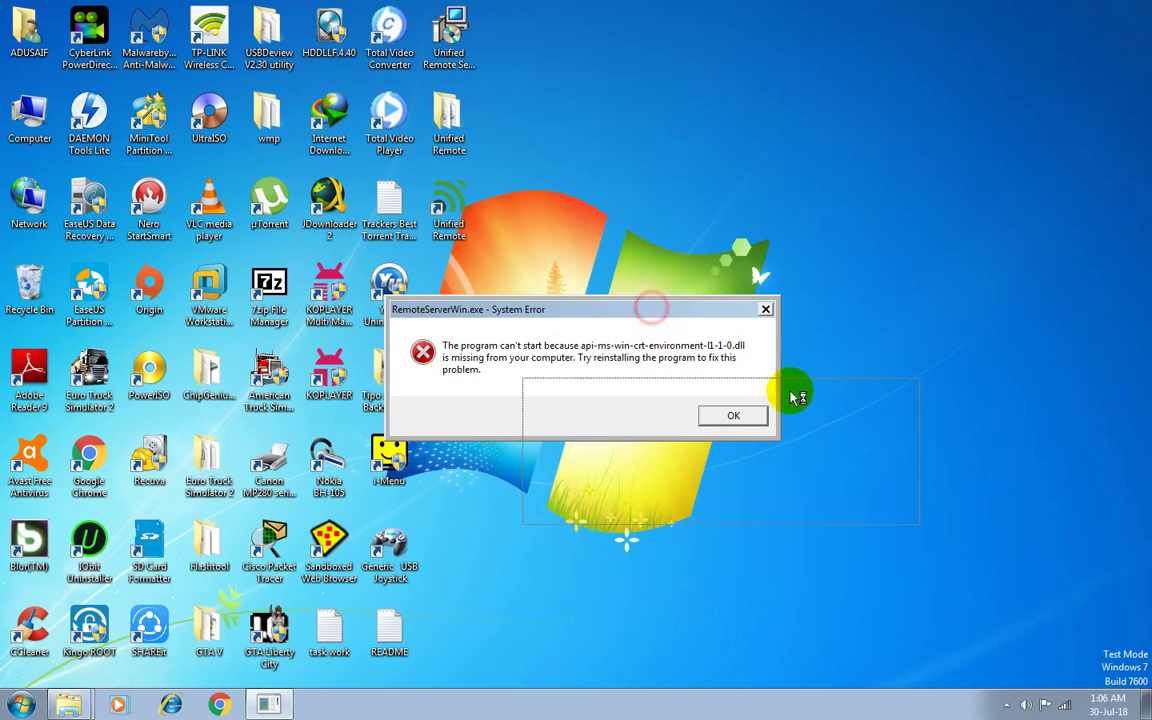
drag(658, 311, 797, 394)
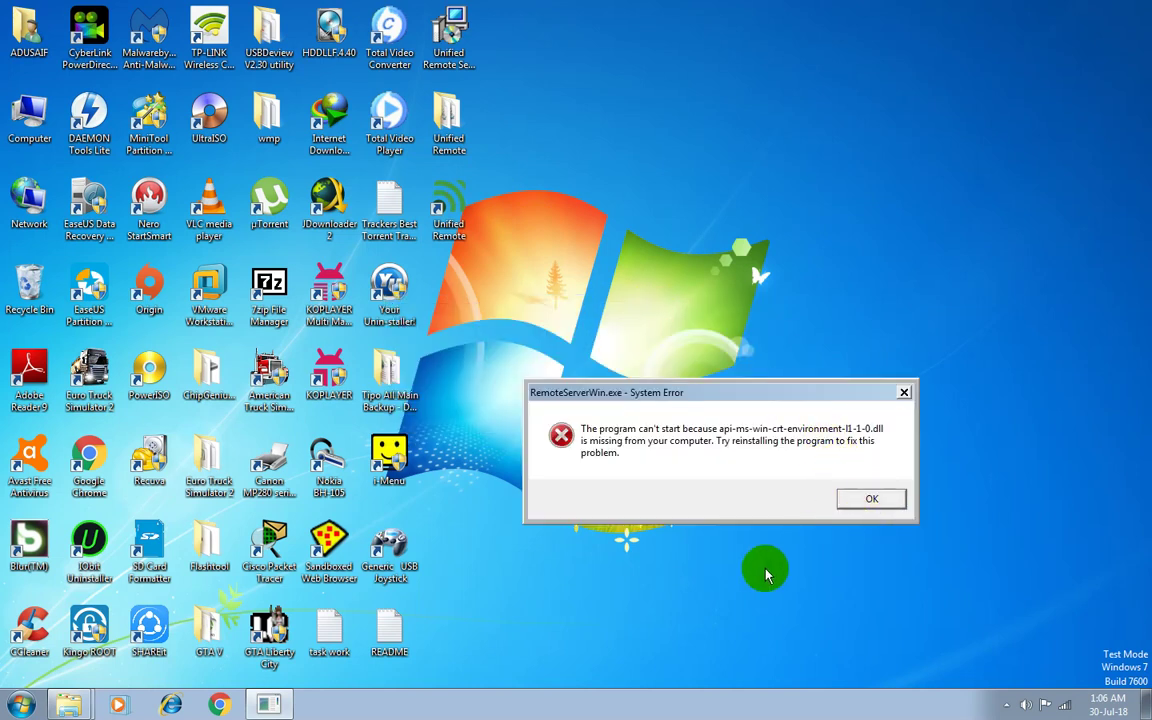
Copy api-ms-win-crt-environment-l1-1-0.dll from the Unified Remote folder into Unified Remote 3 with administrator permission, and dismiss the system error.
key(alt+Tab)
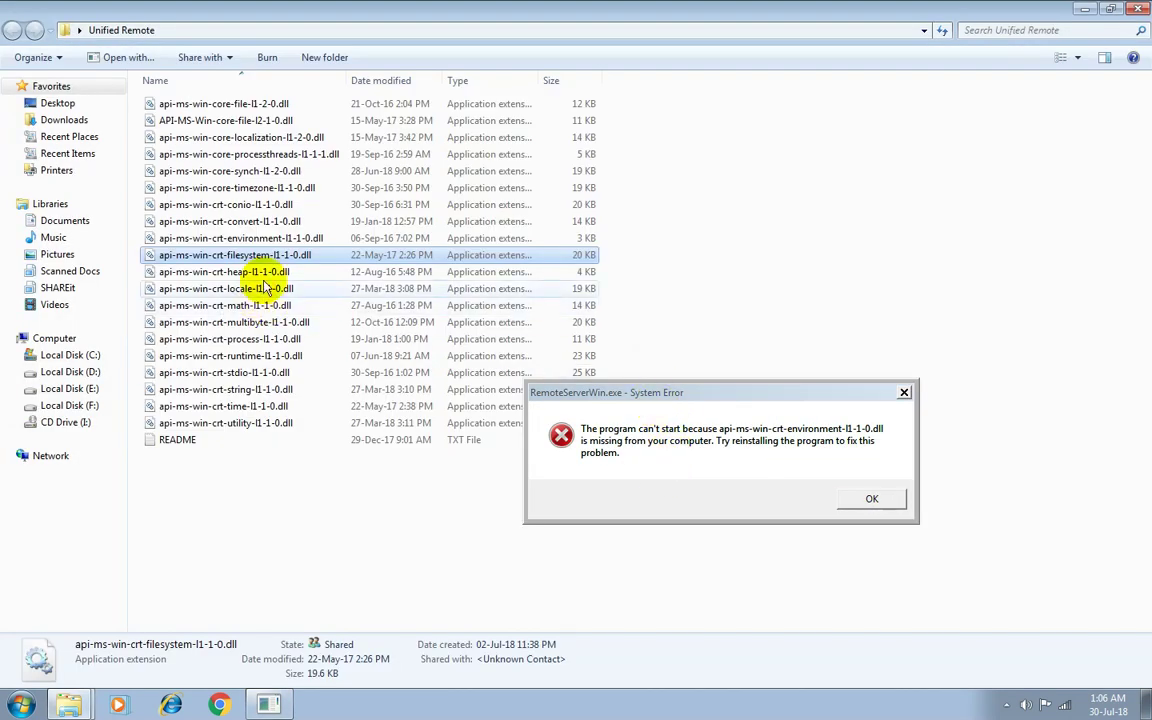
click(272, 240)
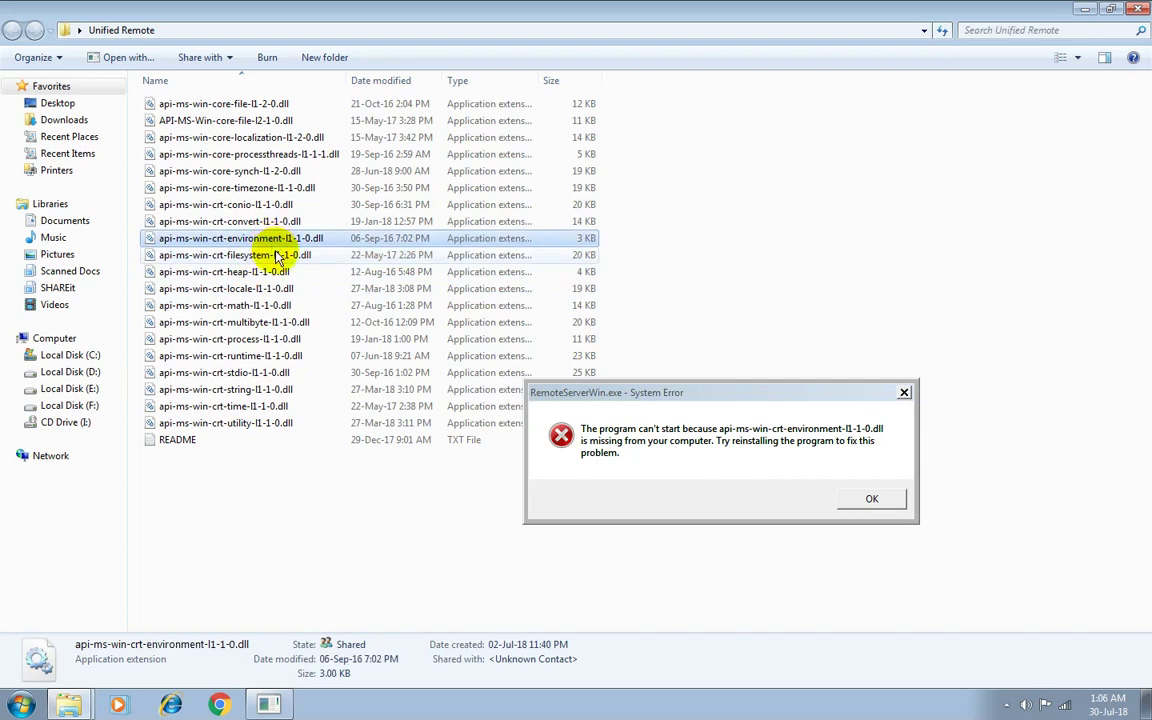
key(alt+Tab)
key(ctrl+v)
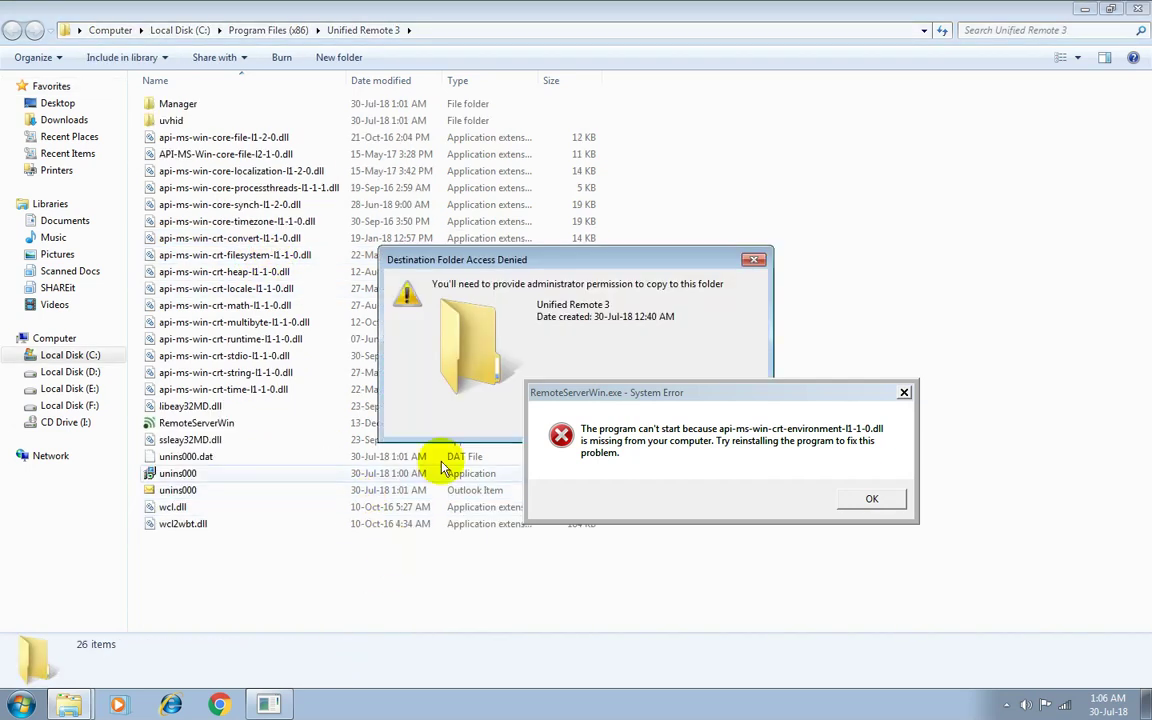
drag(607, 397, 712, 478)
click(553, 425)
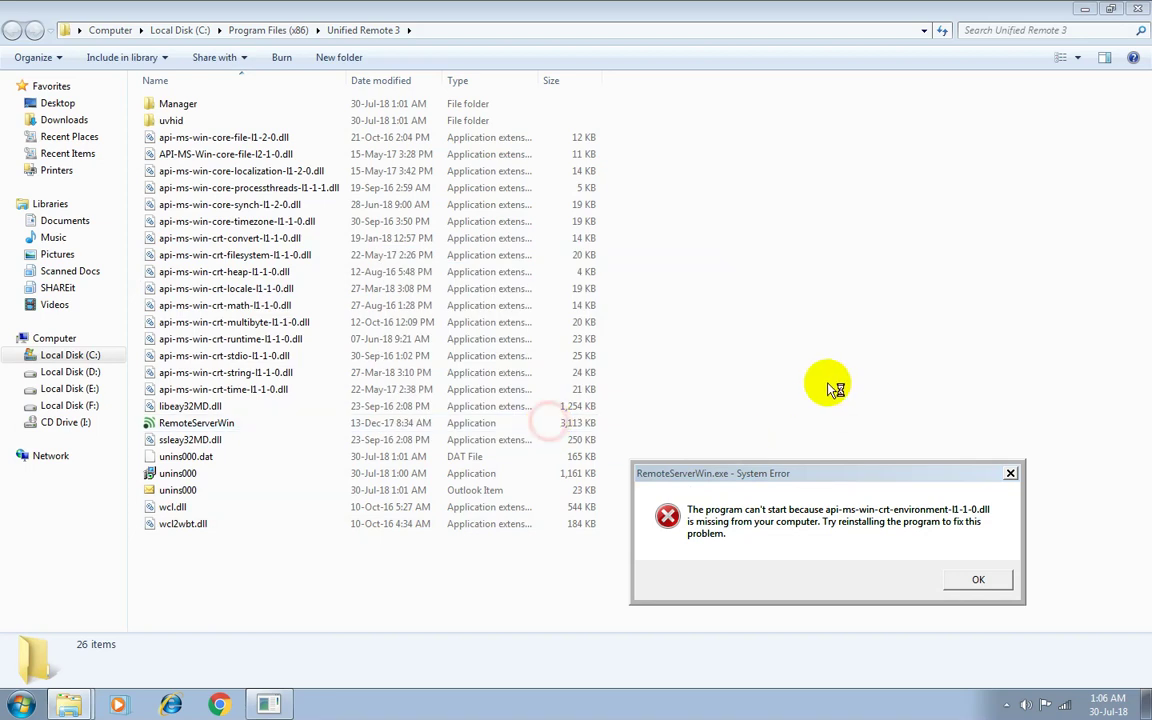
click(975, 579)
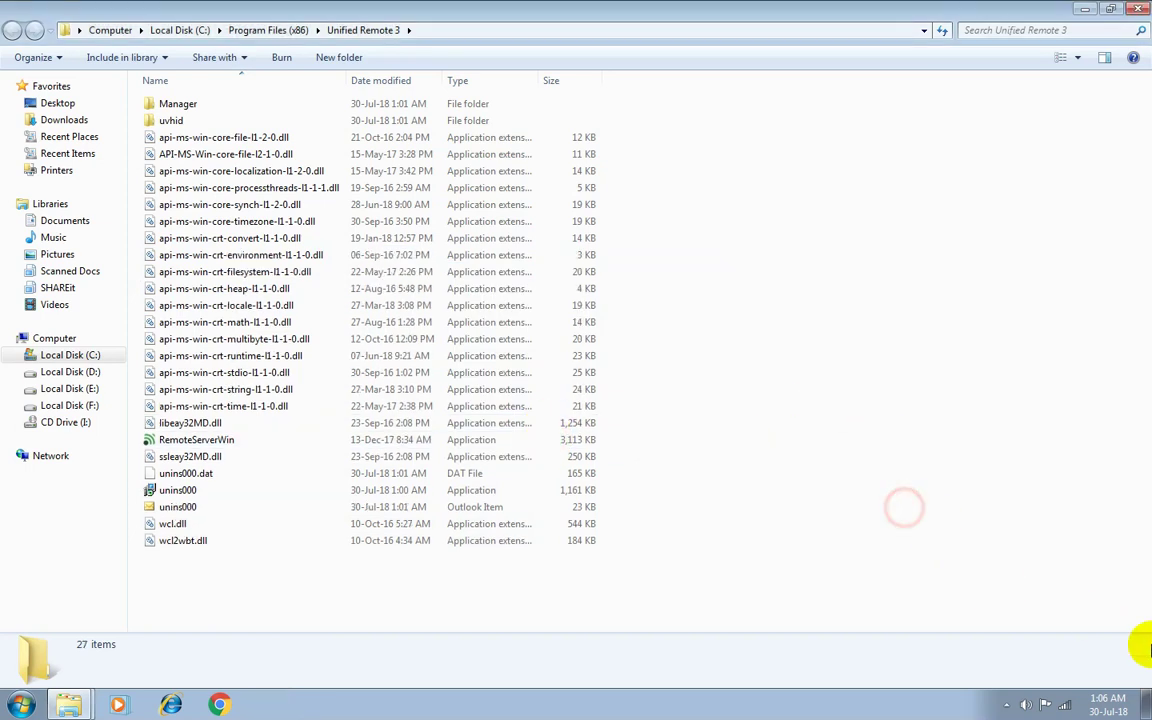
Show the desktop, run Unified Remote again, and reposition the system error dialog.
click(1147, 705)
double_click(458, 200)
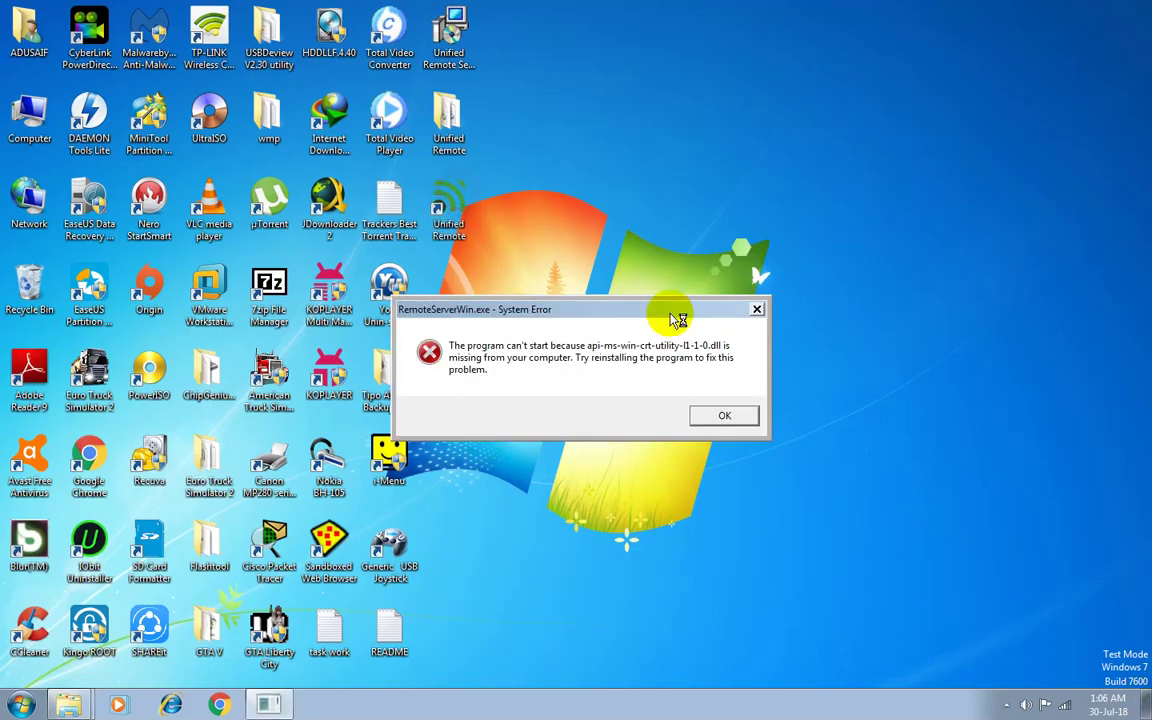
drag(600, 312, 884, 508)
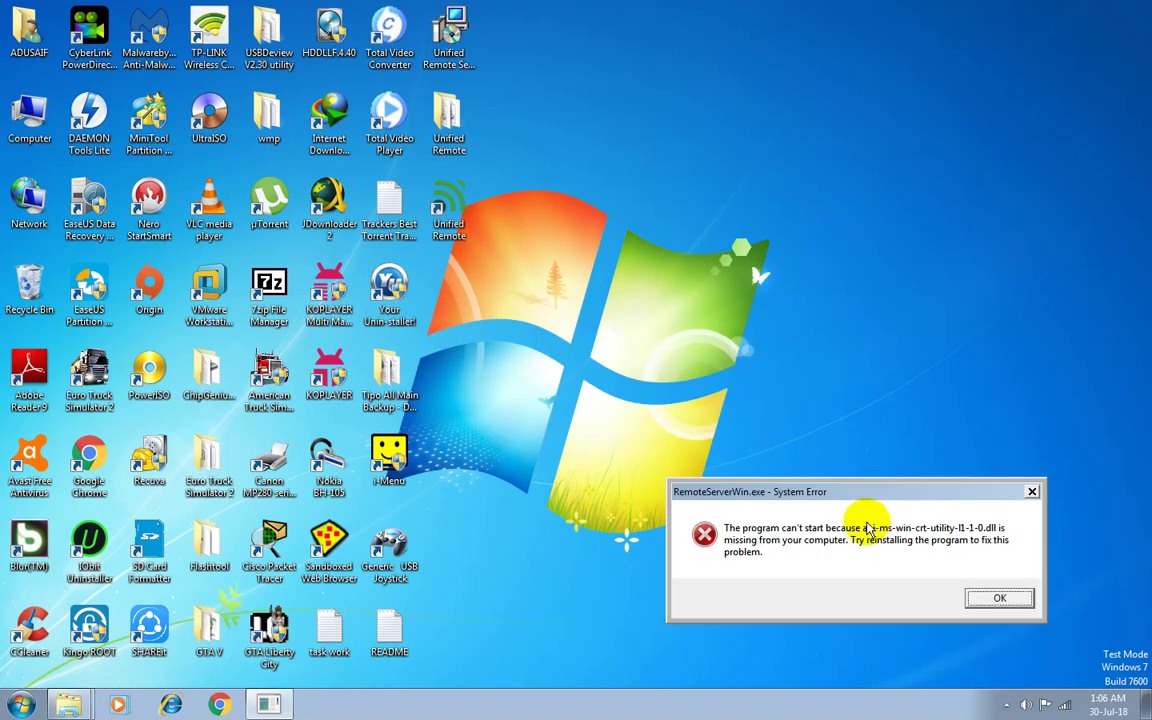
Copy api-ms-win-crt-utility-l1-1-0.dll from the Unified Remote folder into the Unified Remote 3 install folder with administrator permission.
key(alt+Tab)
click(308, 583)
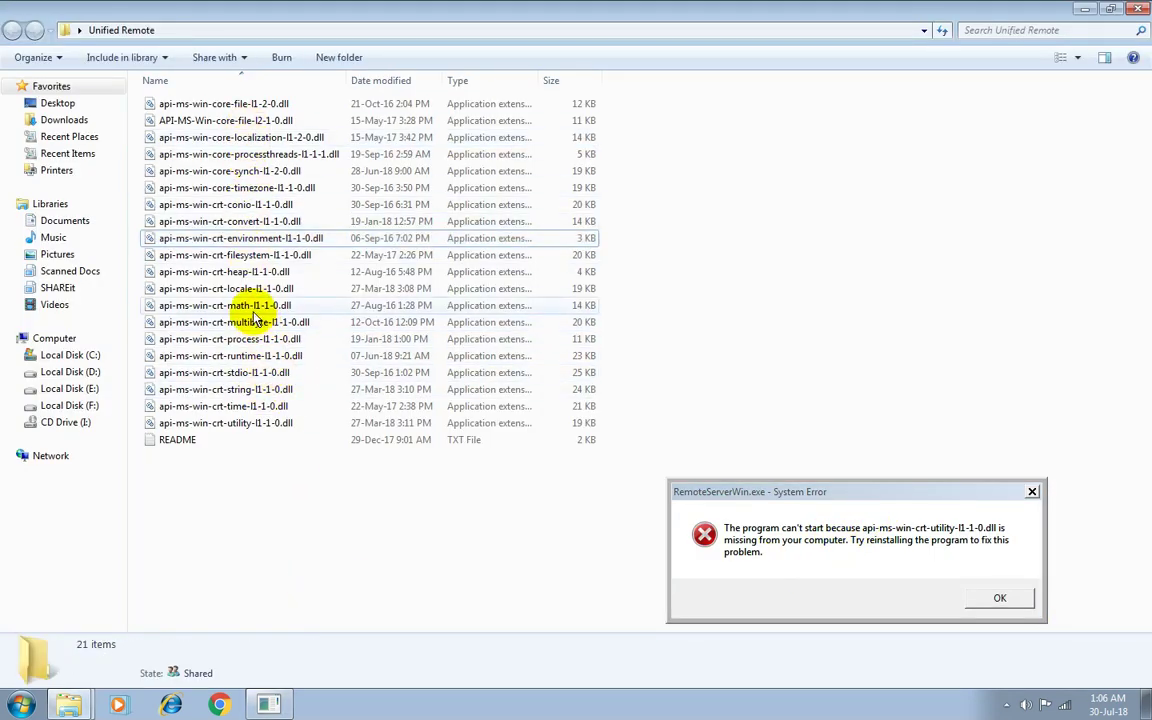
click(260, 425)
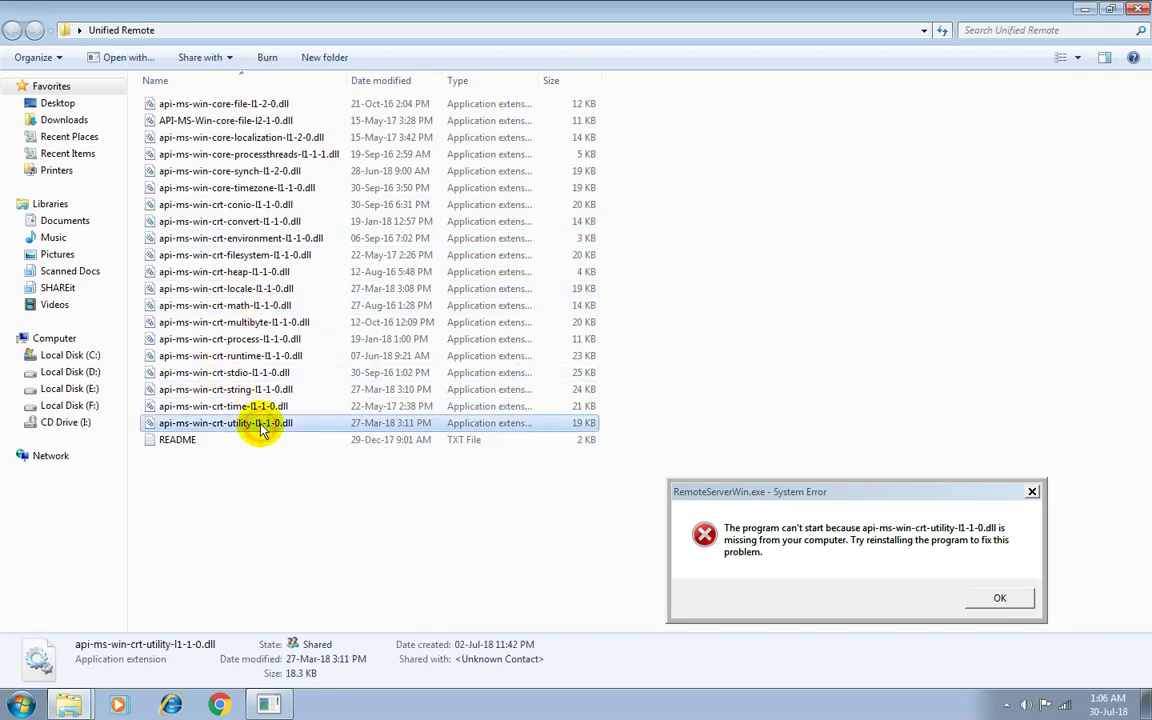
key(alt+Tab)
drag(415, 610, 412, 614)
click(493, 414)
click(512, 608)
Dismiss the system error on the desktop, relaunch Unified Remote, and move the new error dialog aside.
key(super+d)
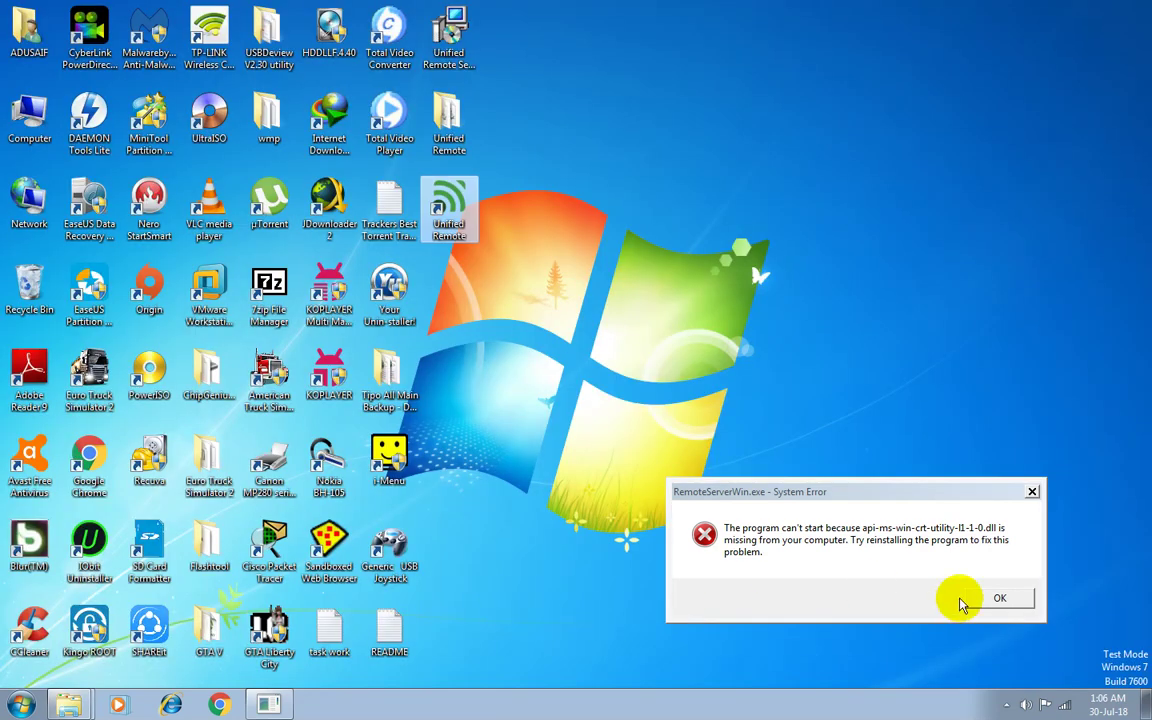
click(990, 598)
double_click(440, 210)
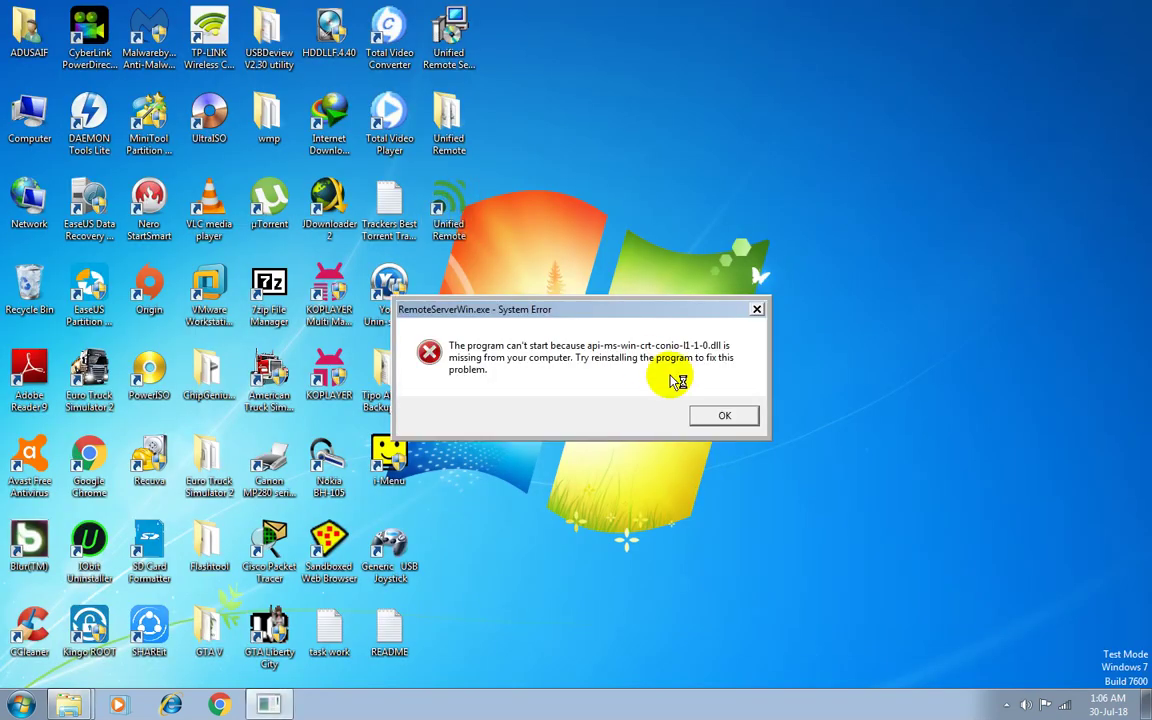
drag(632, 310, 877, 470)
Copy api-ms-win-crt-conio-l1-1-0.dll from the Unified Remote folder into Unified Remote 3 with administrator permission, and dismiss the RemoteServerWin.exe error.
key(super+d)
click(370, 537)
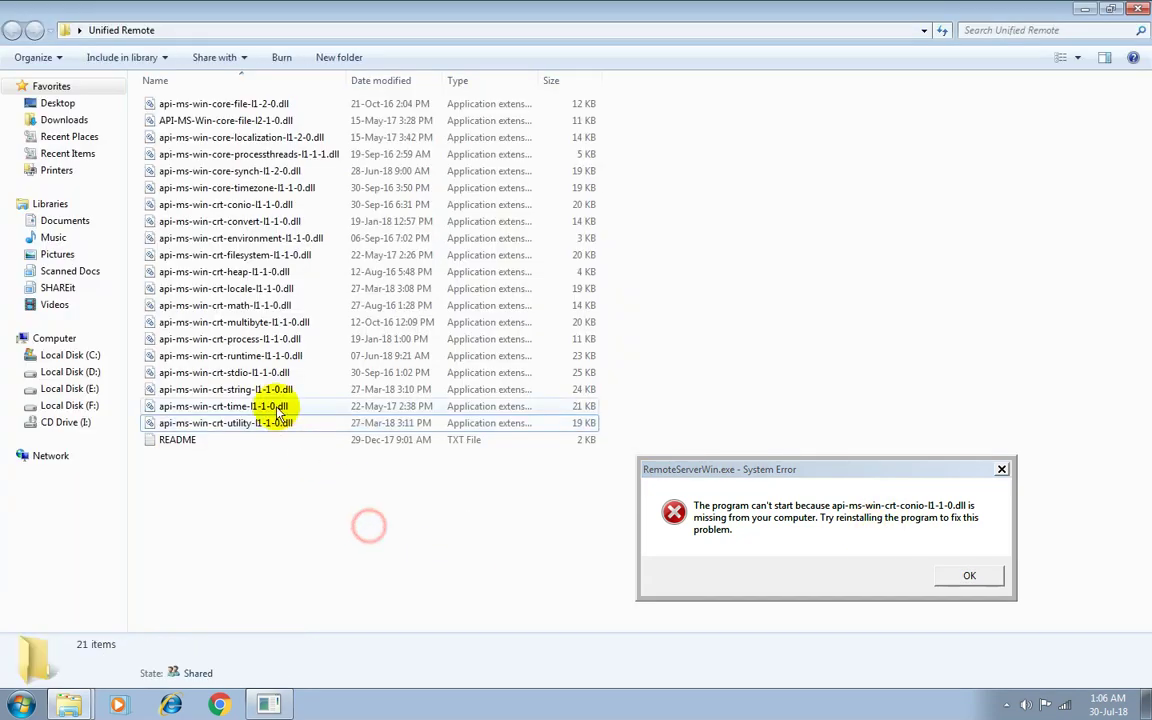
click(270, 205)
key(alt+Tab)
click(479, 605)
key(ctrl+v)
key(Return)
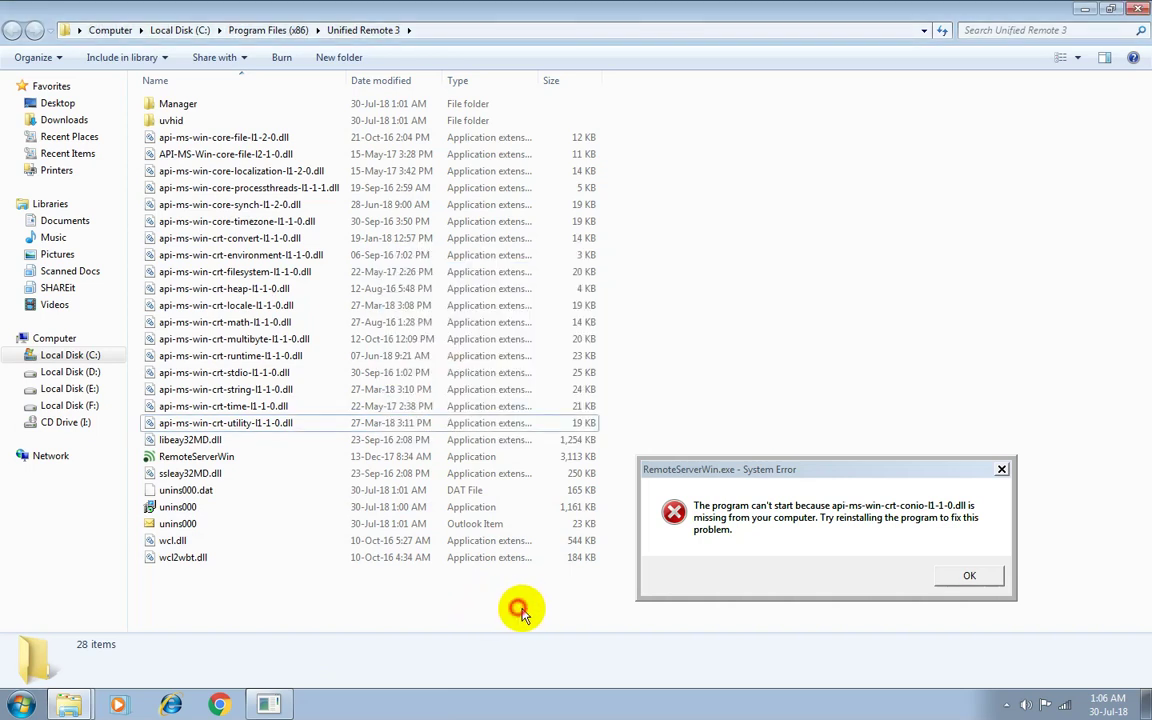
click(958, 580)
Go back to the desktop, launch Unified Remote again, and move its error dialog aside.
key(super+d)
double_click(452, 208)
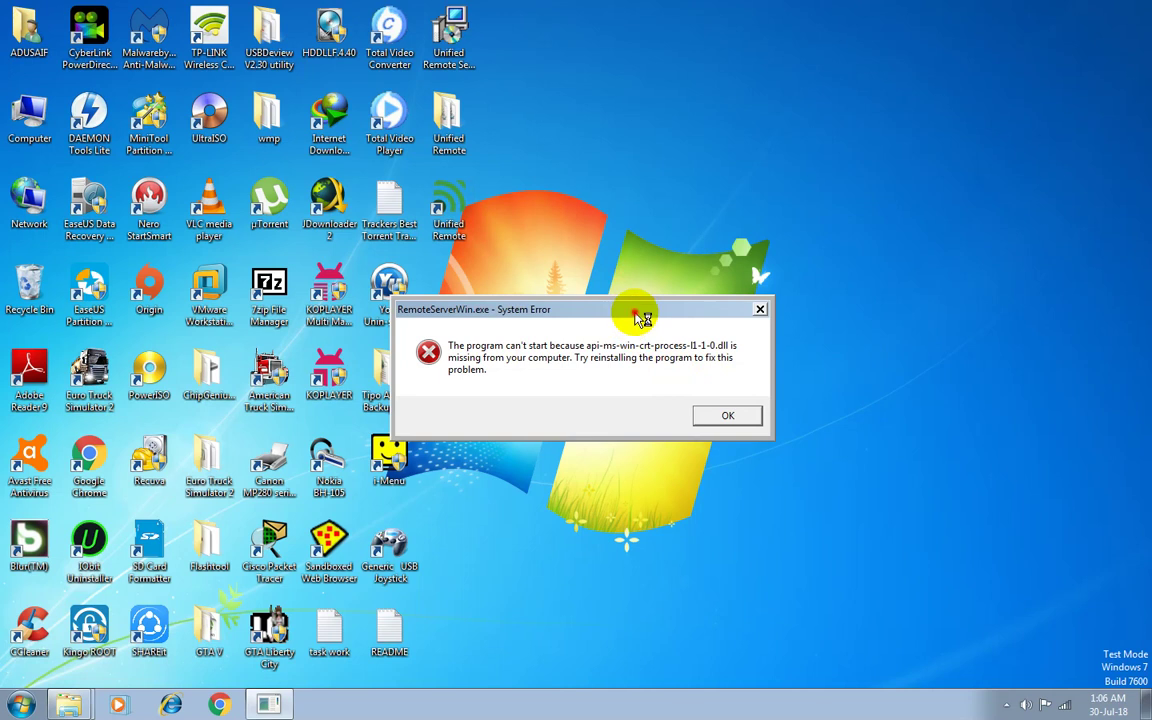
drag(648, 311, 868, 461)
Copy api-ms-win-crt-process-l1-1-0.dll from the Unified Remote folder into Unified Remote 3 with administrator permission, and dismiss the system error.
key(alt+Tab)
click(278, 501)
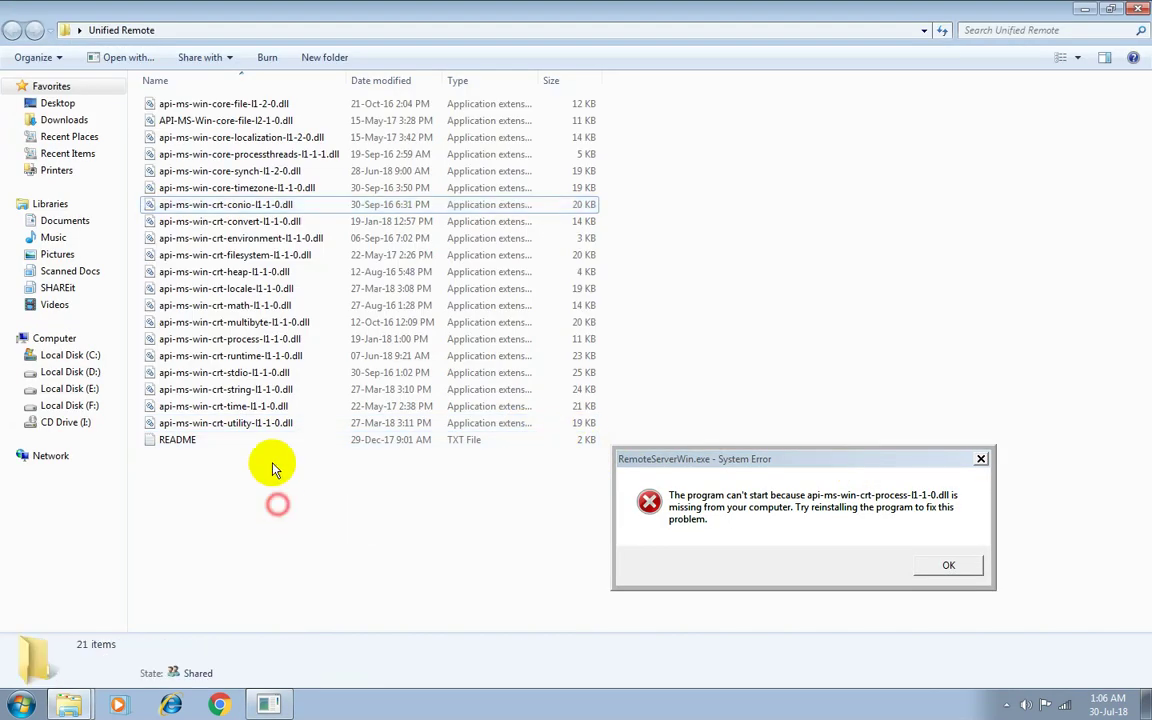
click(250, 341)
key(alt+Tab)
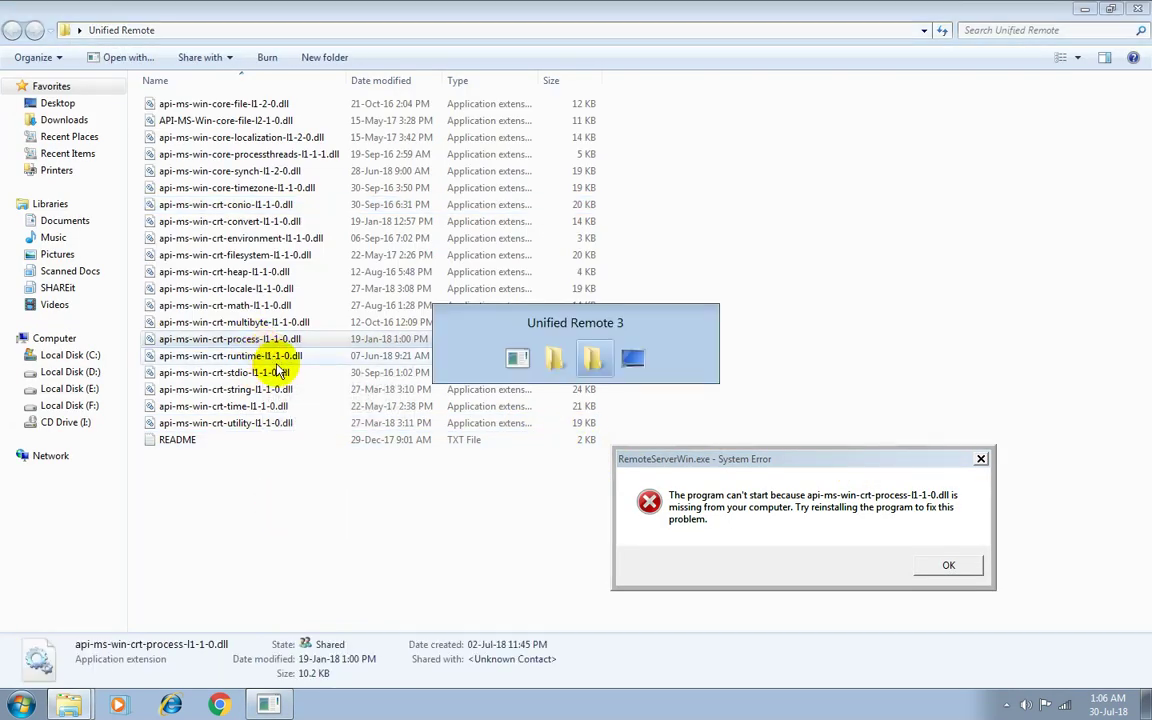
click(380, 541)
click(453, 603)
key(ctrl+v)
key(Return)
click(949, 566)
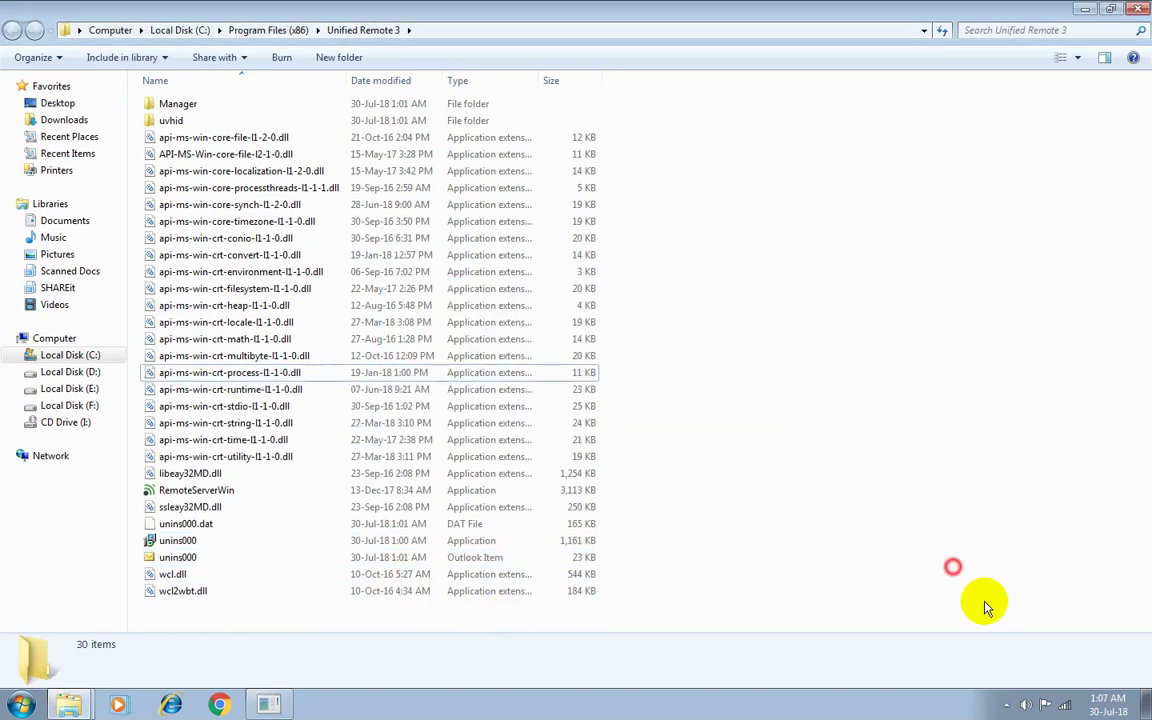
Show the desktop, launch Unified Remote once more, and refresh the desktop.
click(1147, 705)
double_click(455, 208)
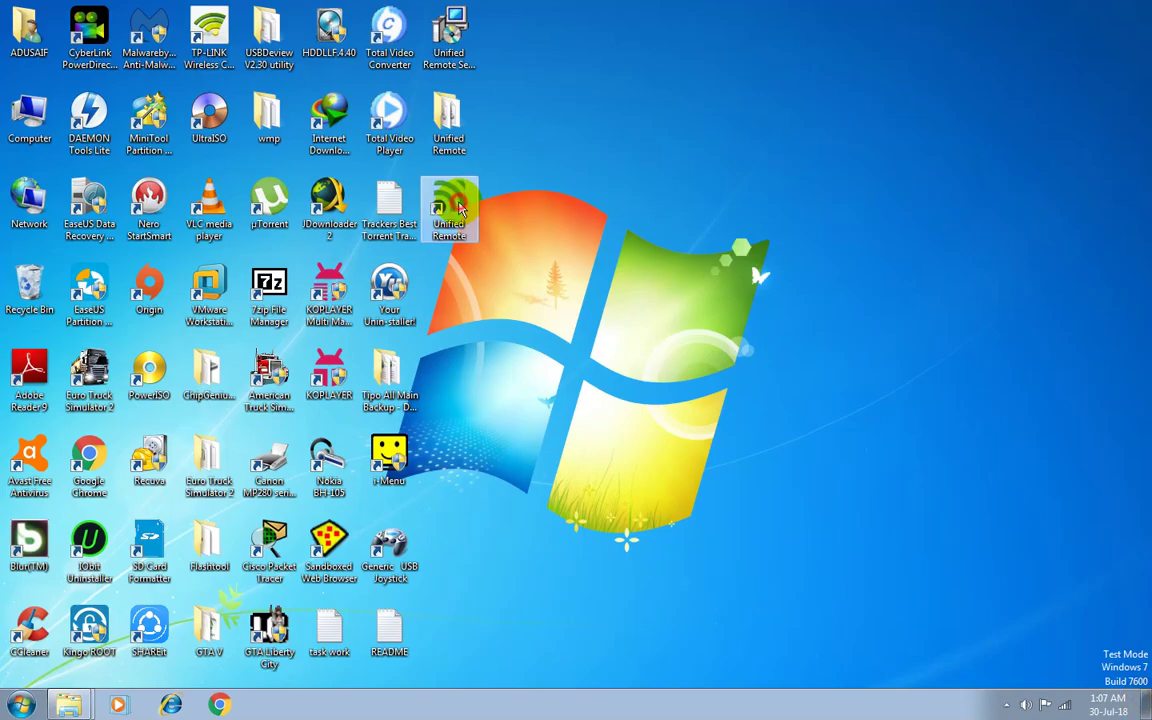
right_click(637, 235)
click(668, 275)
Open Task Manager, select the Unified Remote server process in the process list, and sort the list by image name.
right_click(752, 714)
click(789, 659)
click(570, 137)
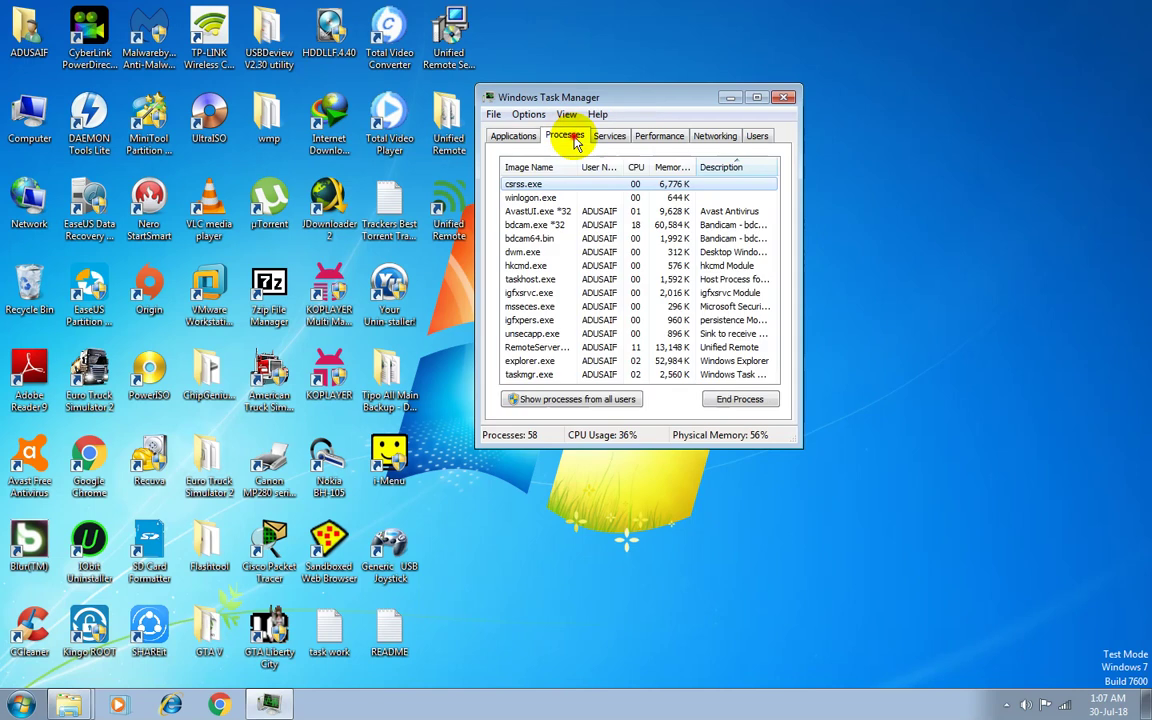
click(548, 348)
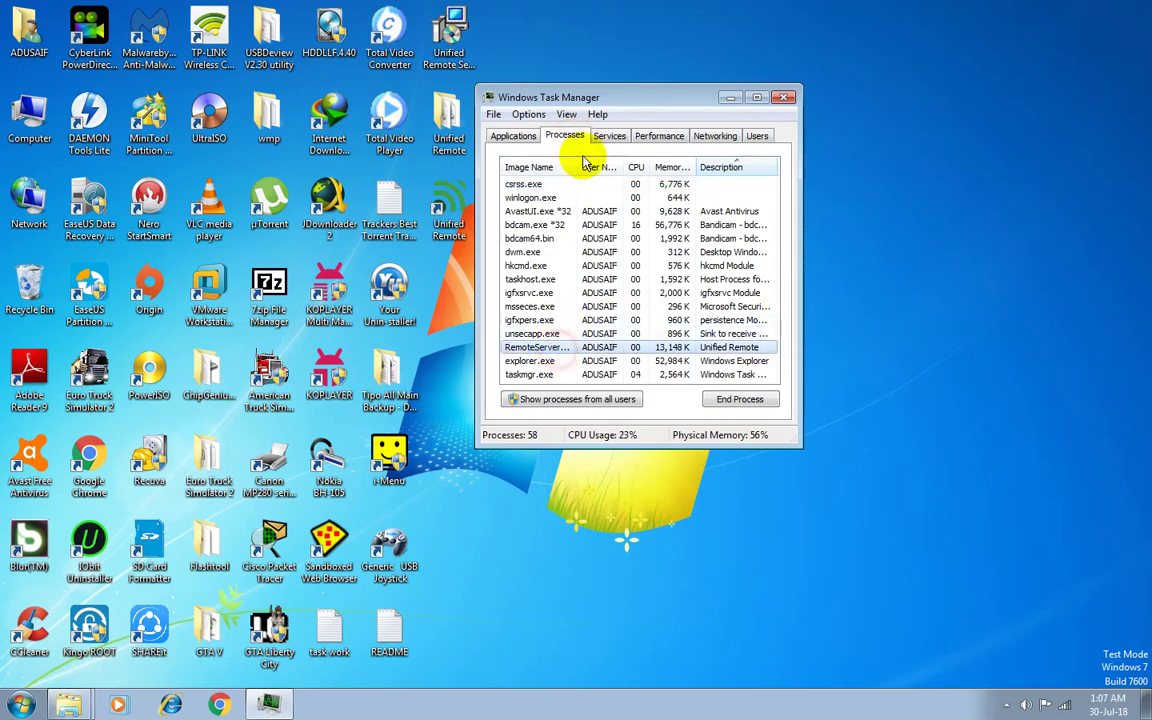
double_click(578, 162)
click(579, 162)
drag(614, 166, 577, 163)
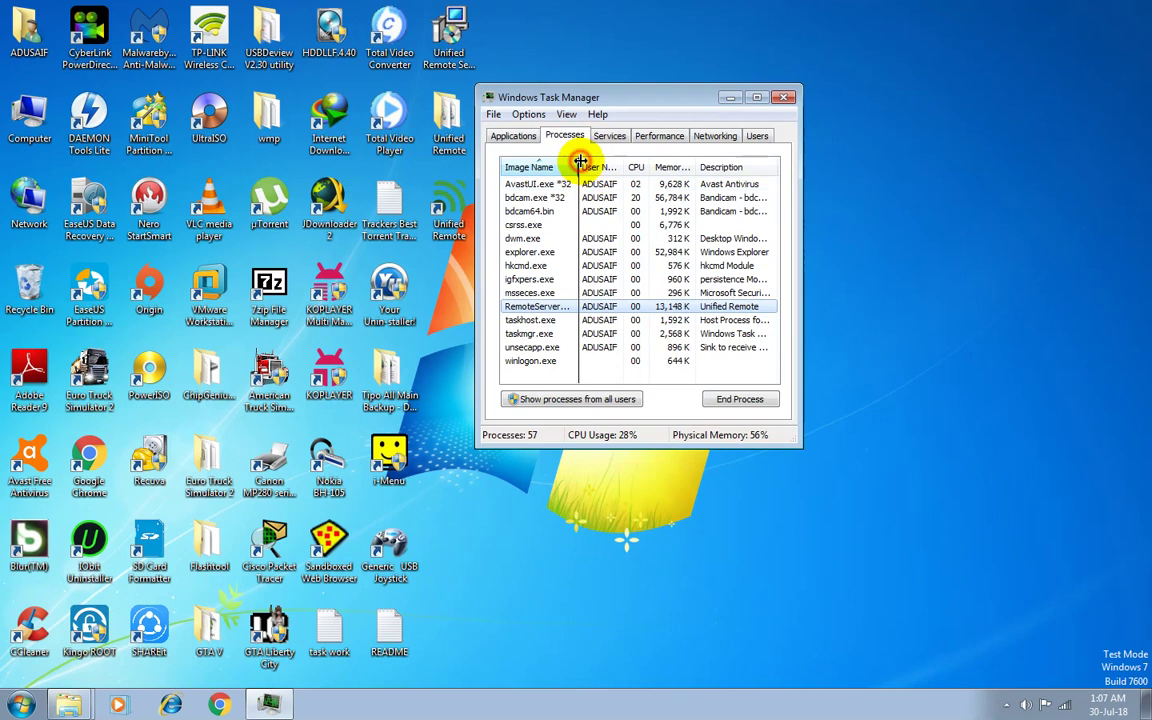
Check the running applications and processes for Unified Remote, and close Task Manager.
click(514, 138)
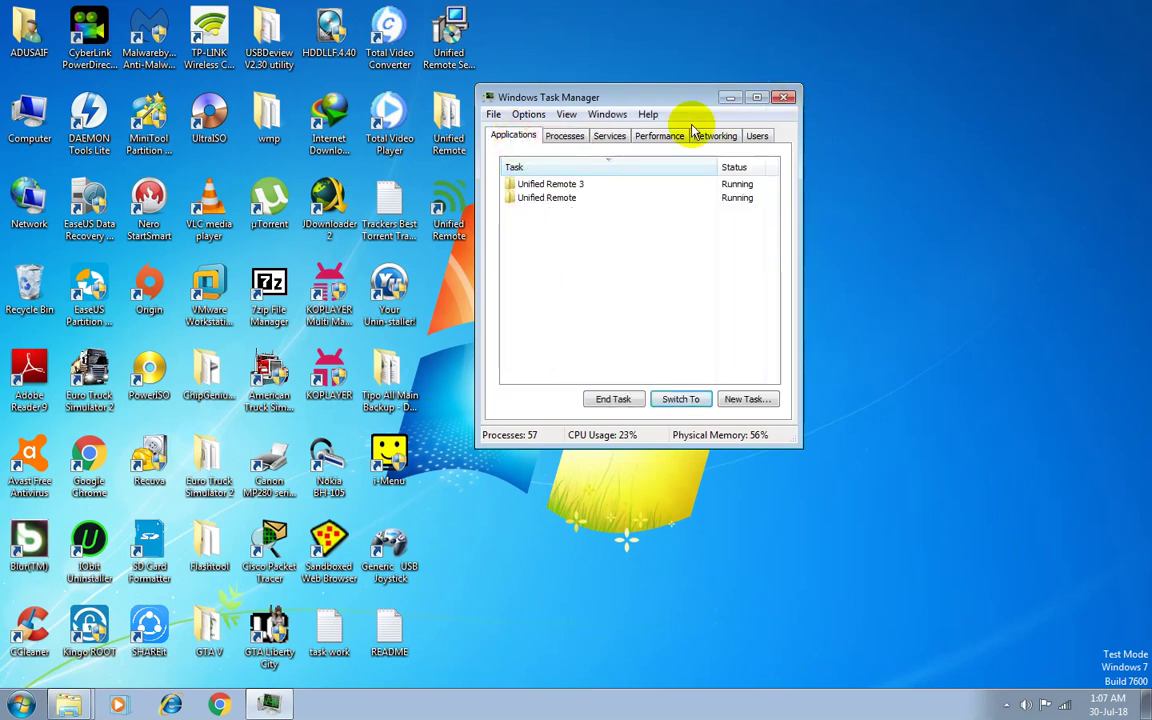
click(565, 136)
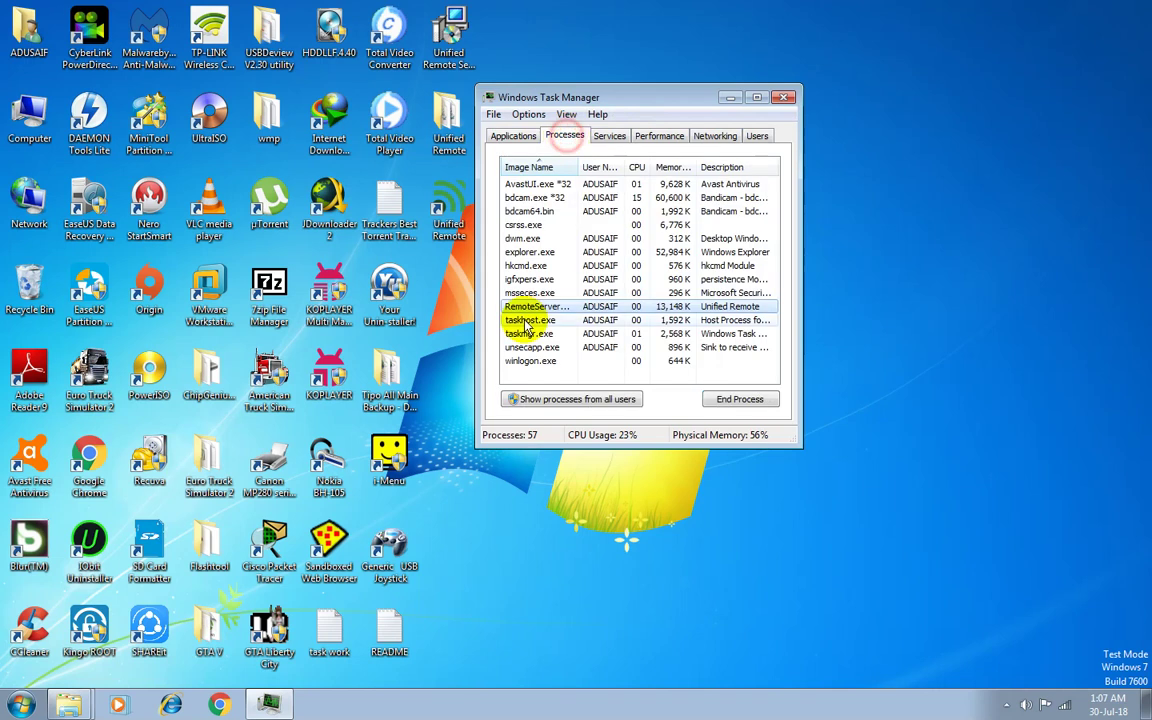
click(514, 136)
click(784, 97)
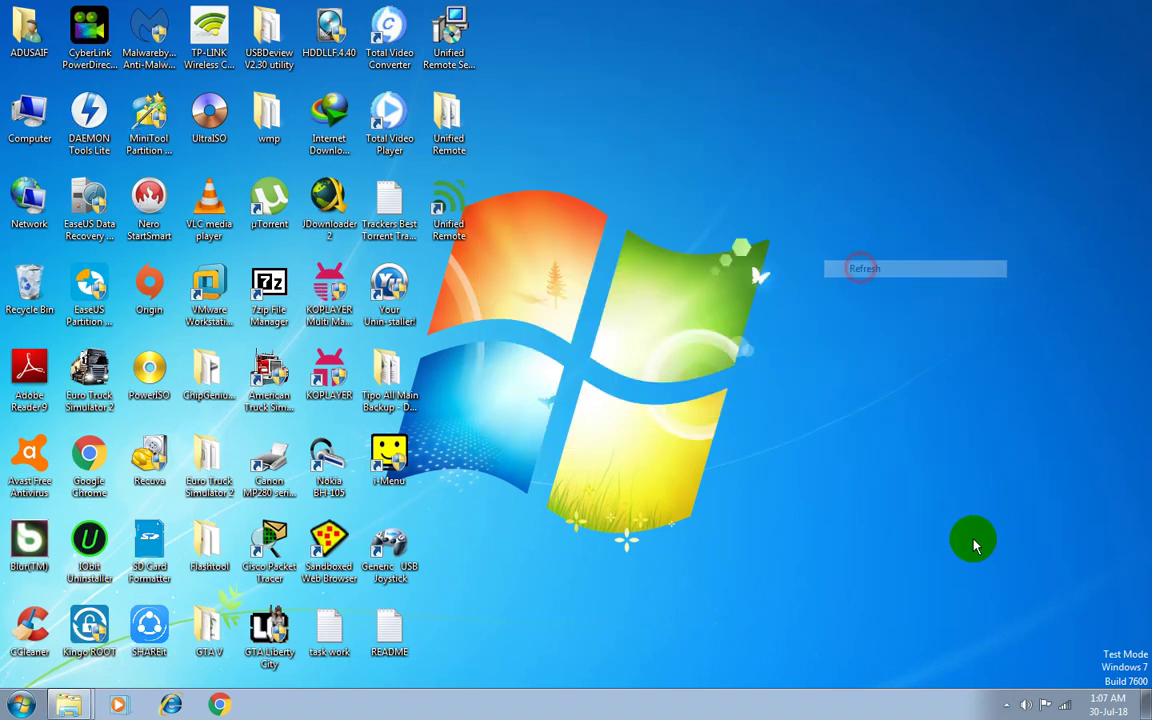
Open the running Unified Remote server's web manager in the browser, and recheck the server among the background programs.
click(1006, 703)
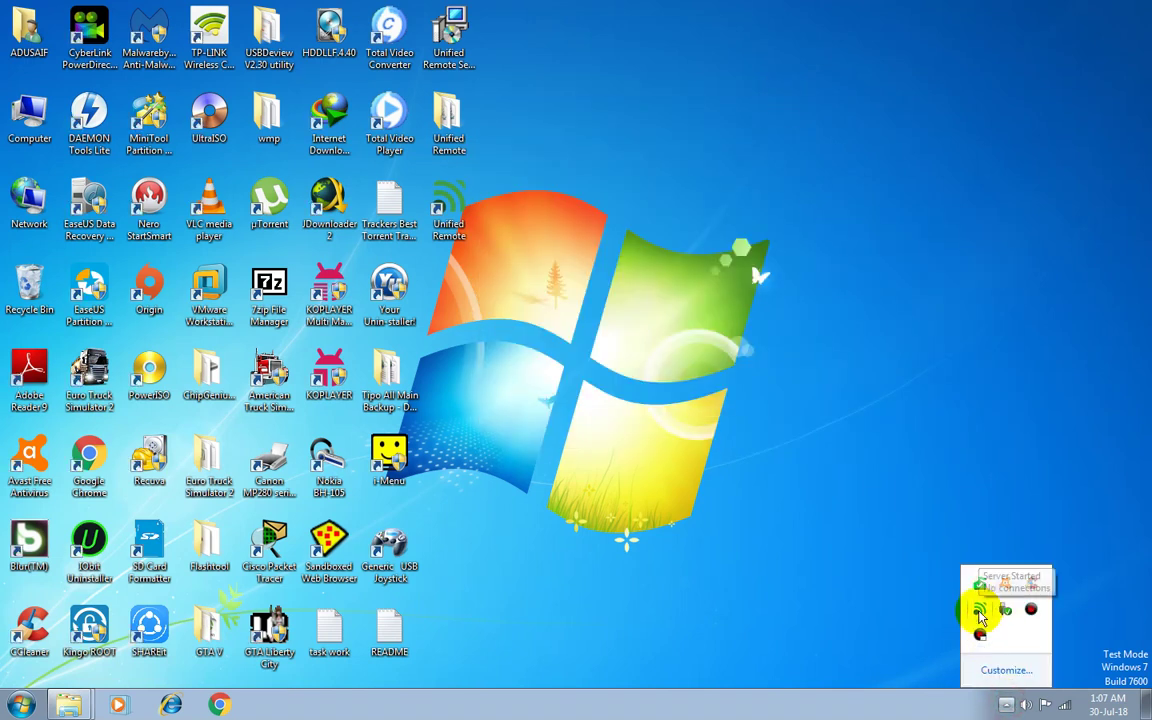
right_click(980, 617)
click(995, 597)
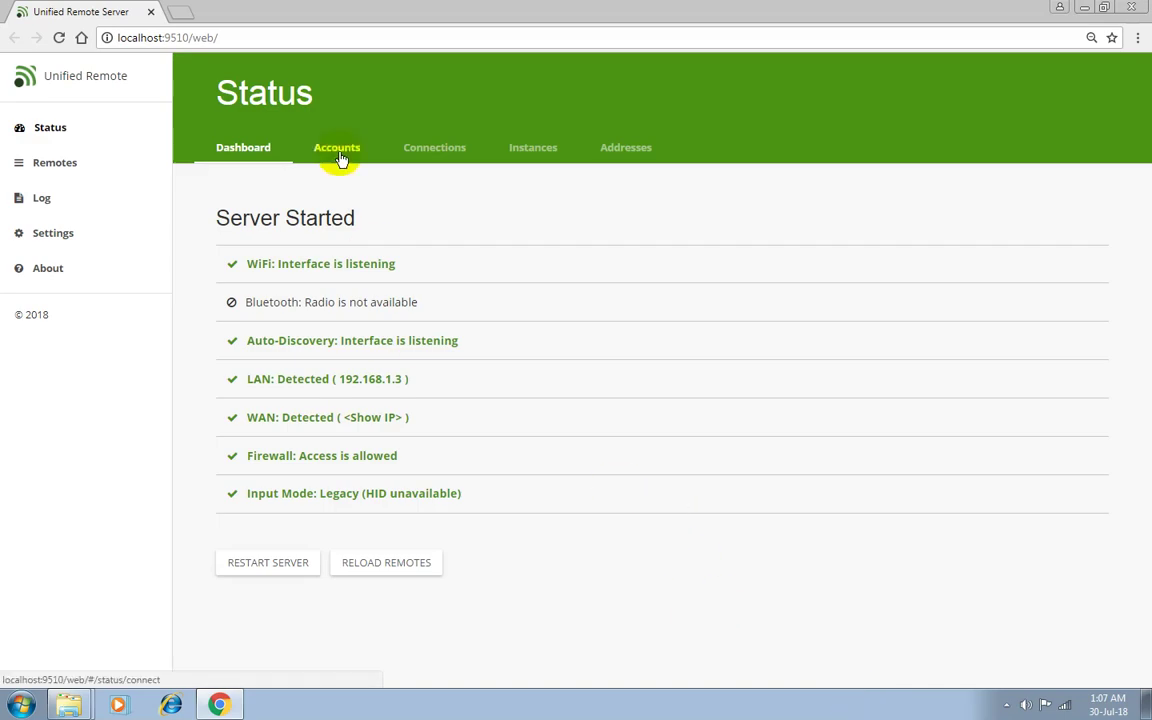
click(1006, 704)
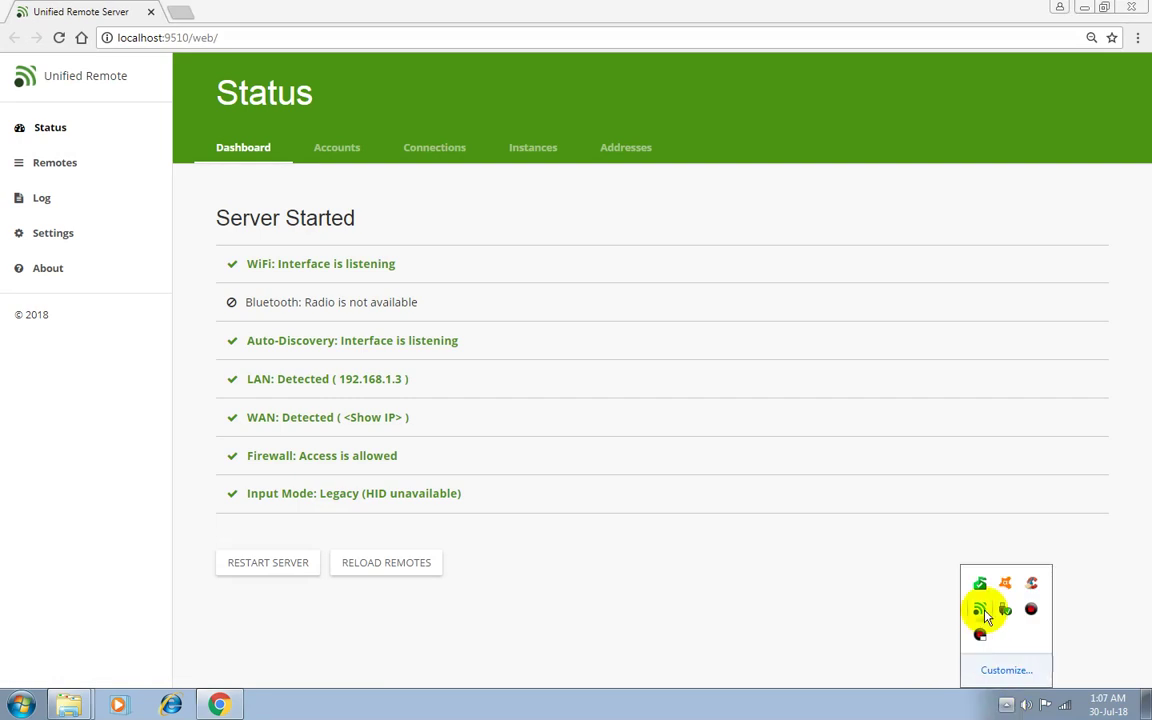
click(849, 617)
Review the server status details for accounts, connections, instances and network addresses.
click(355, 156)
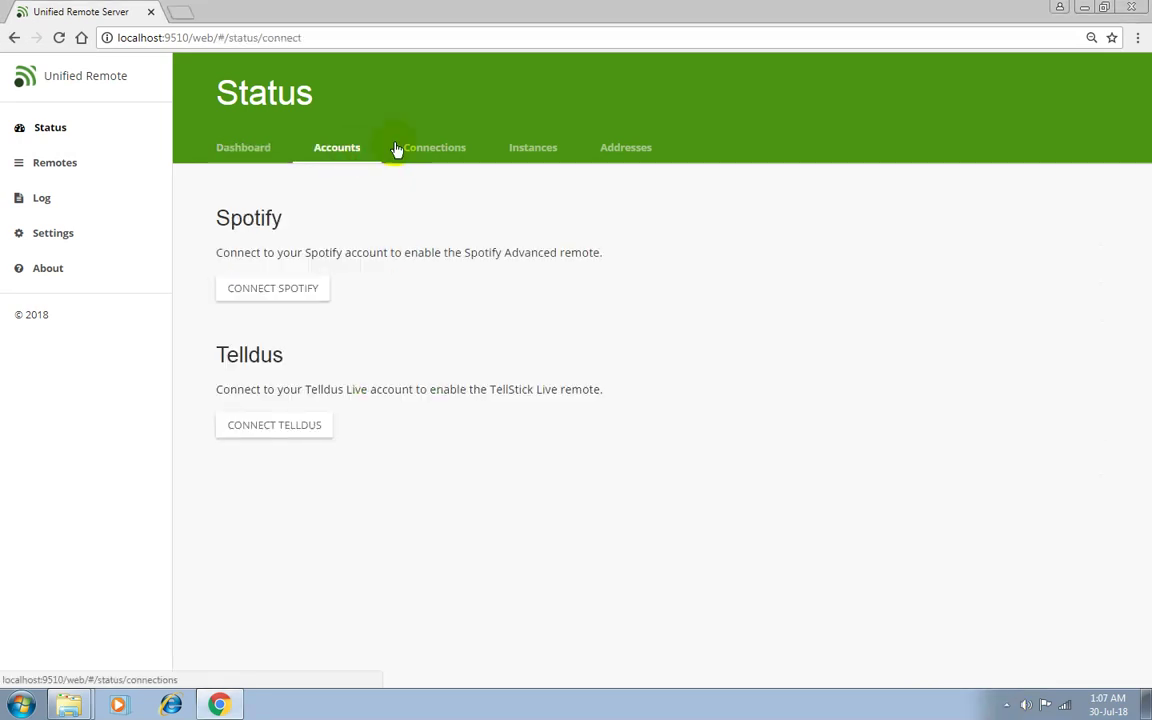
click(447, 152)
click(532, 155)
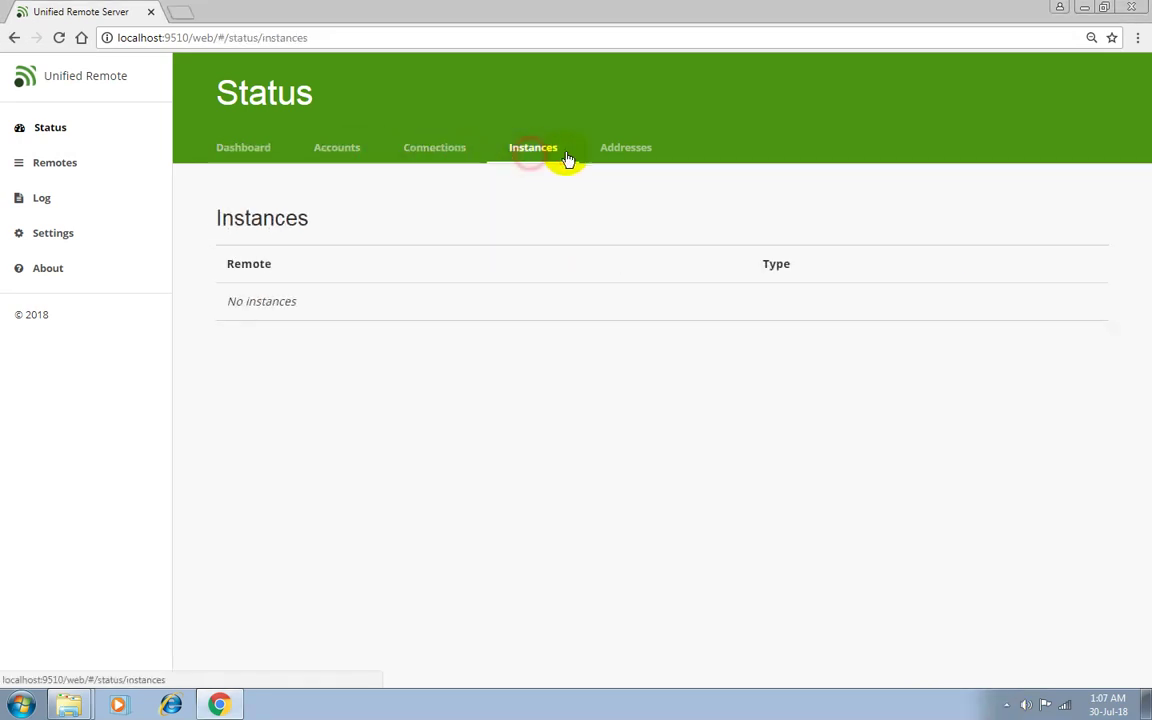
click(624, 153)
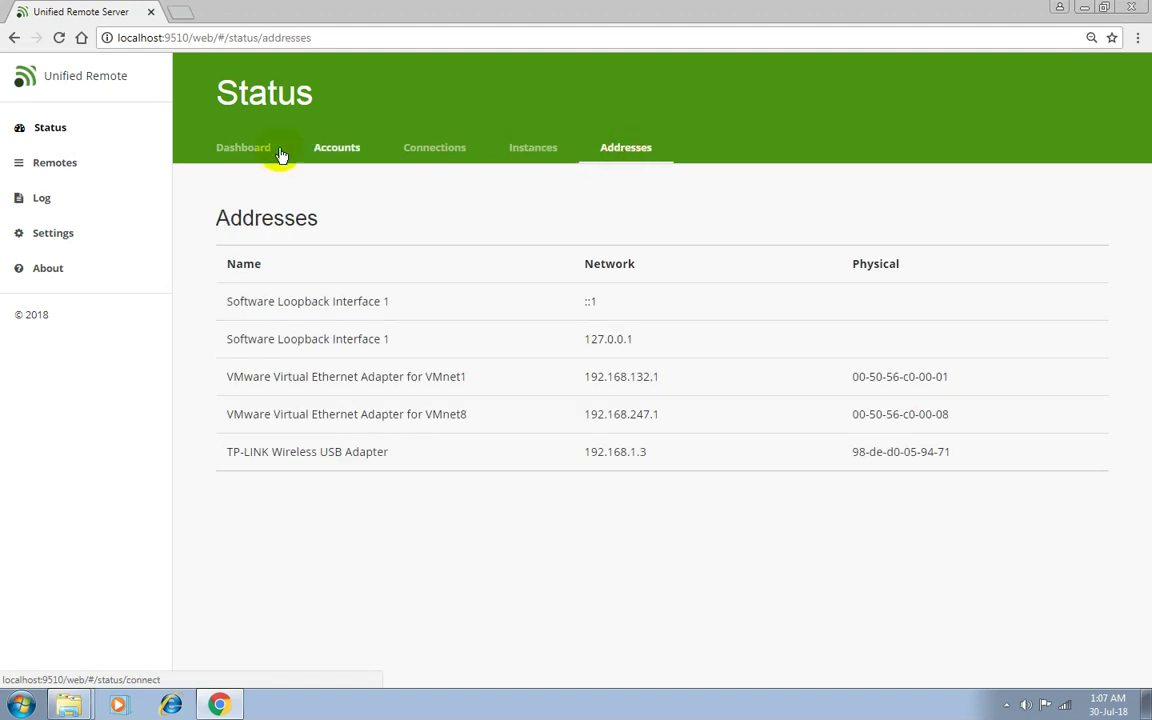
Look through the full list of available remotes, including the hidden ones, and hide those again.
click(85, 163)
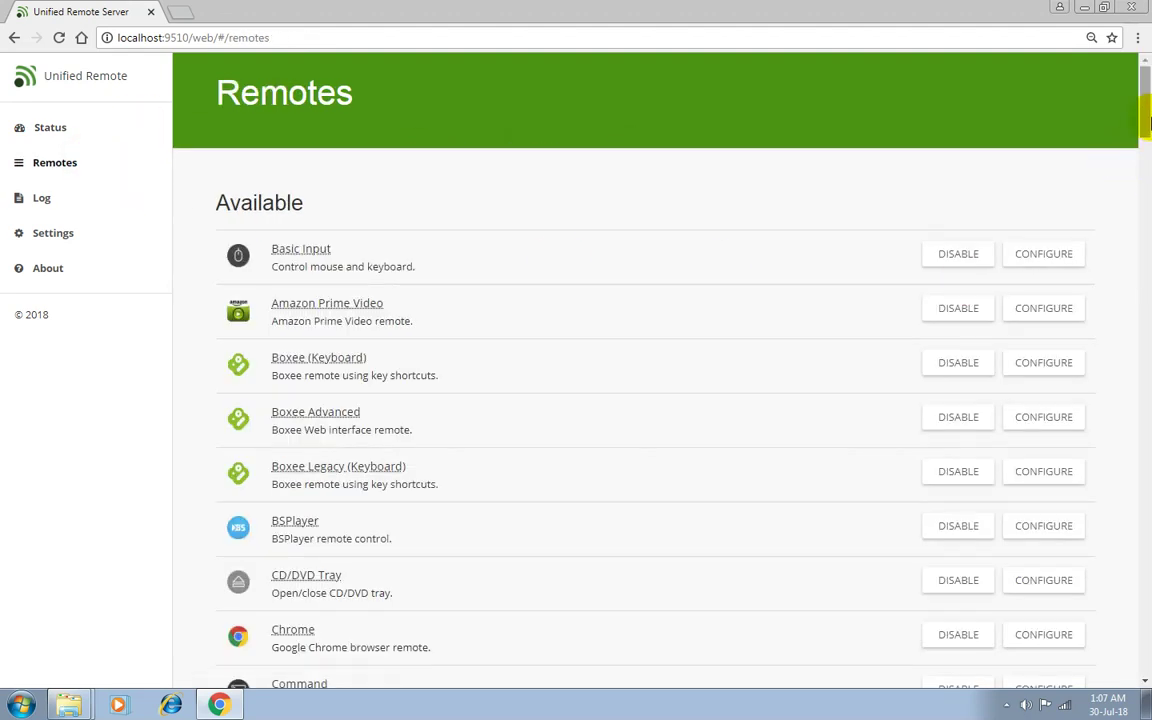
scroll(1148, 143, down, 2)
drag(1146, 143, 1145, 664)
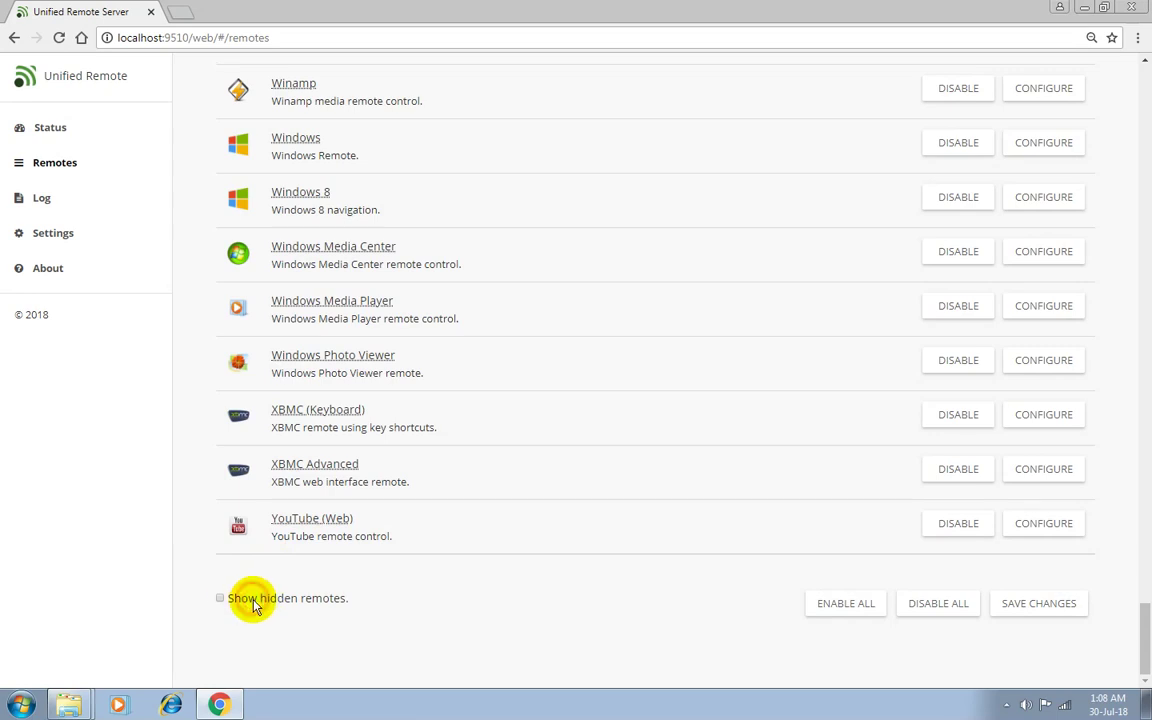
click(221, 600)
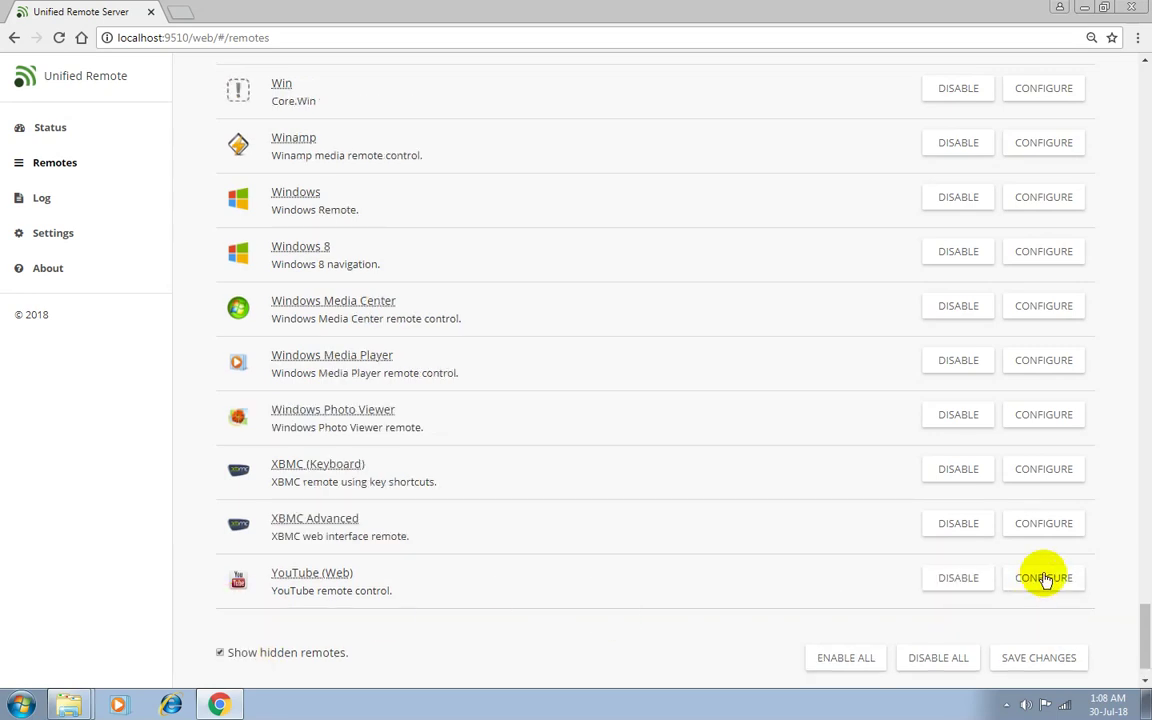
drag(1145, 642, 1146, 688)
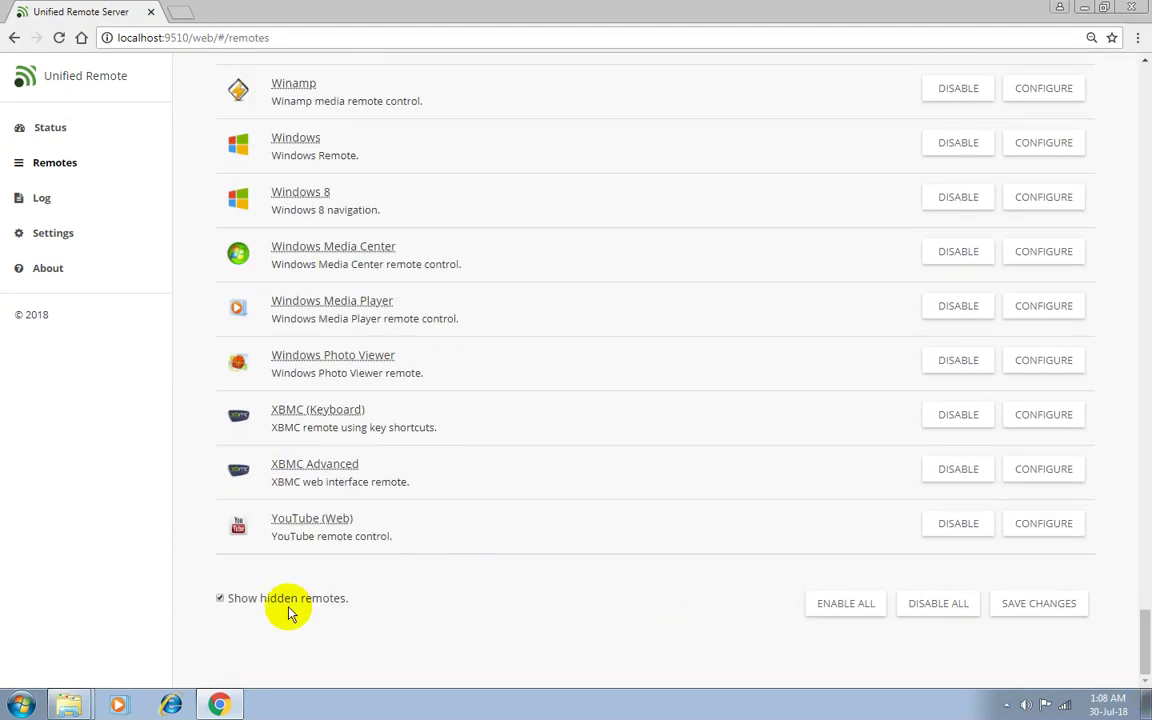
click(219, 598)
click(1146, 100)
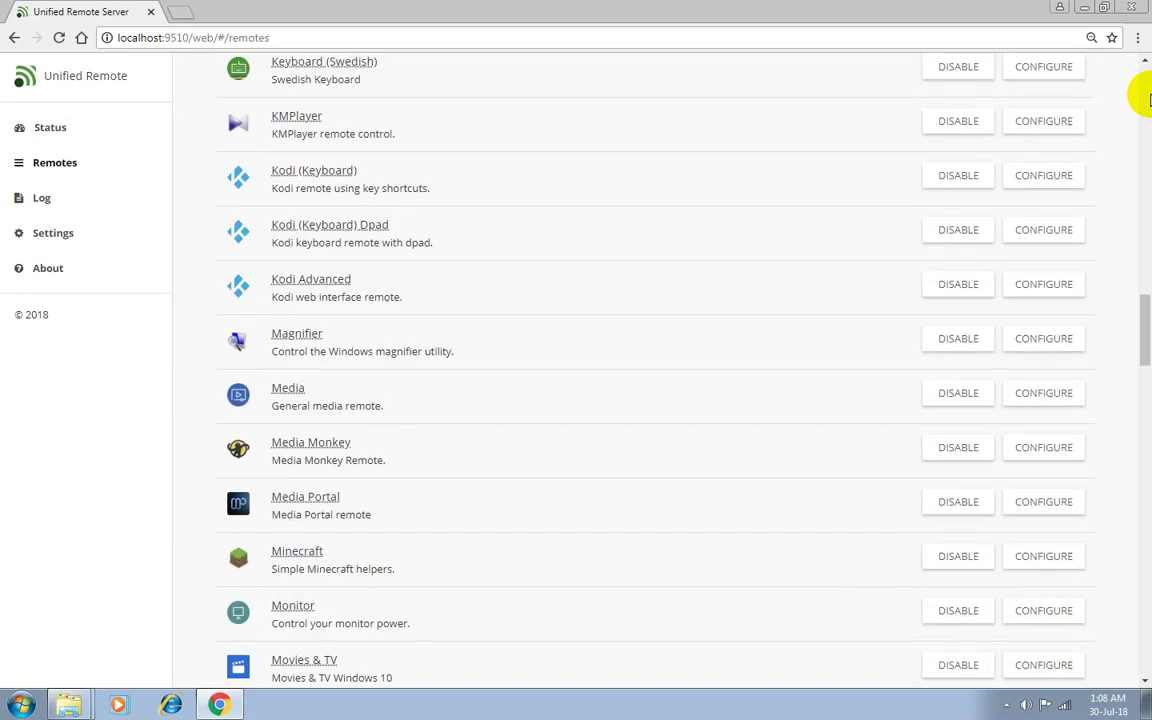
Examine the server log entries and check the log level choices without changing the level.
click(95, 197)
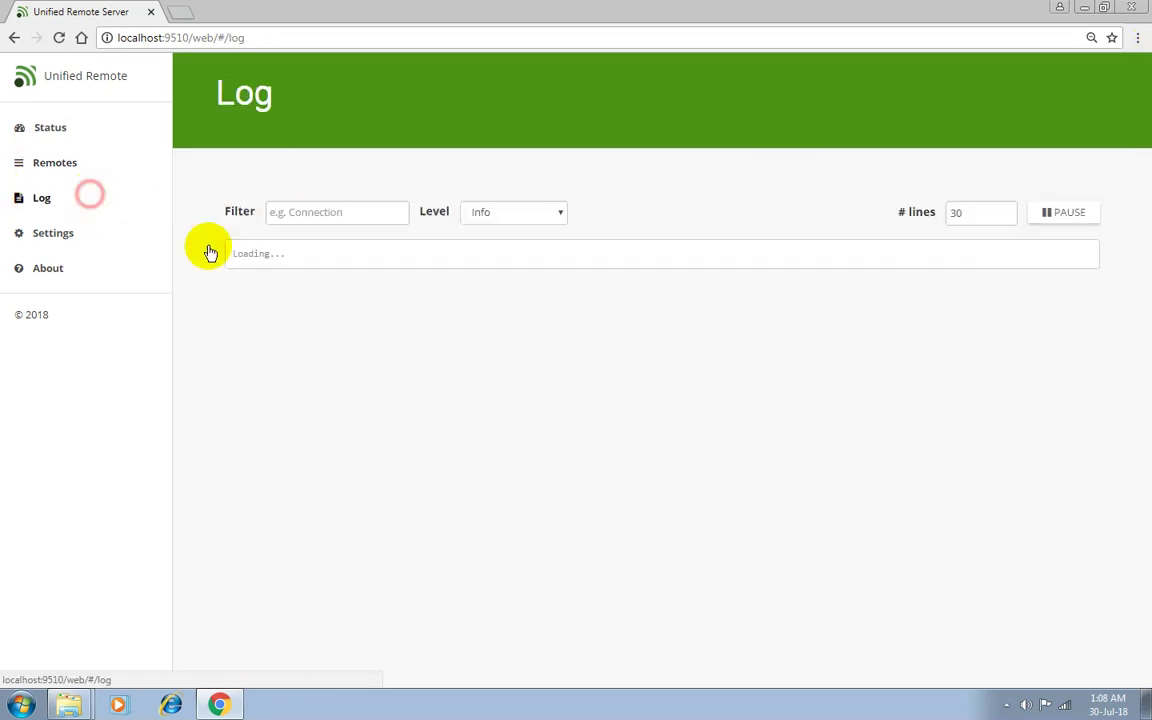
mouse_move(1147, 270)
mouse_down()
mouse_move(1148, 425)
mouse_move(1139, 226)
mouse_up()
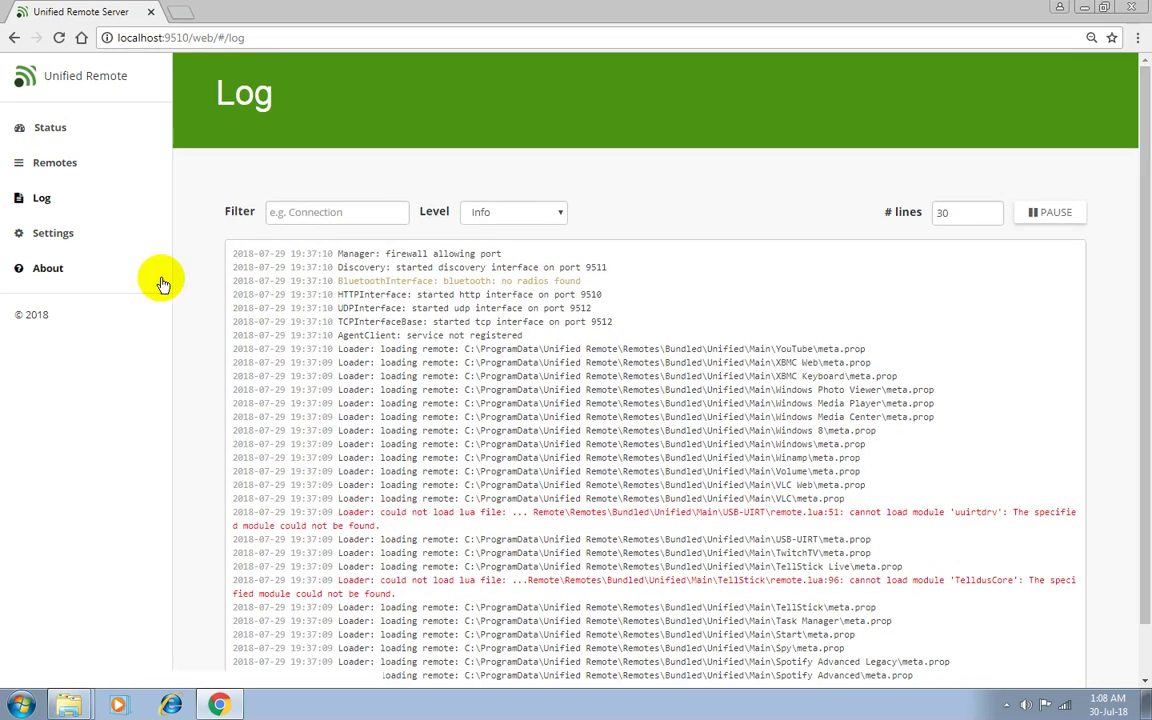
click(545, 213)
click(557, 214)
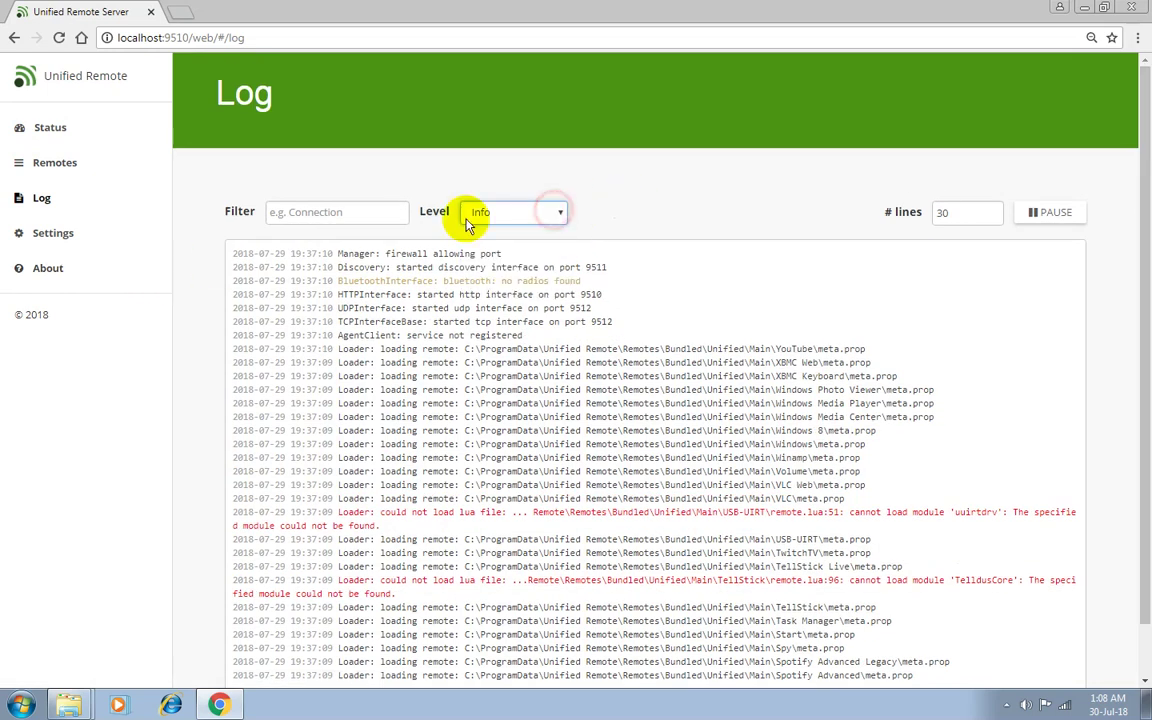
Review the server's Network, Security, Remotes and Advanced settings.
click(96, 233)
click(325, 149)
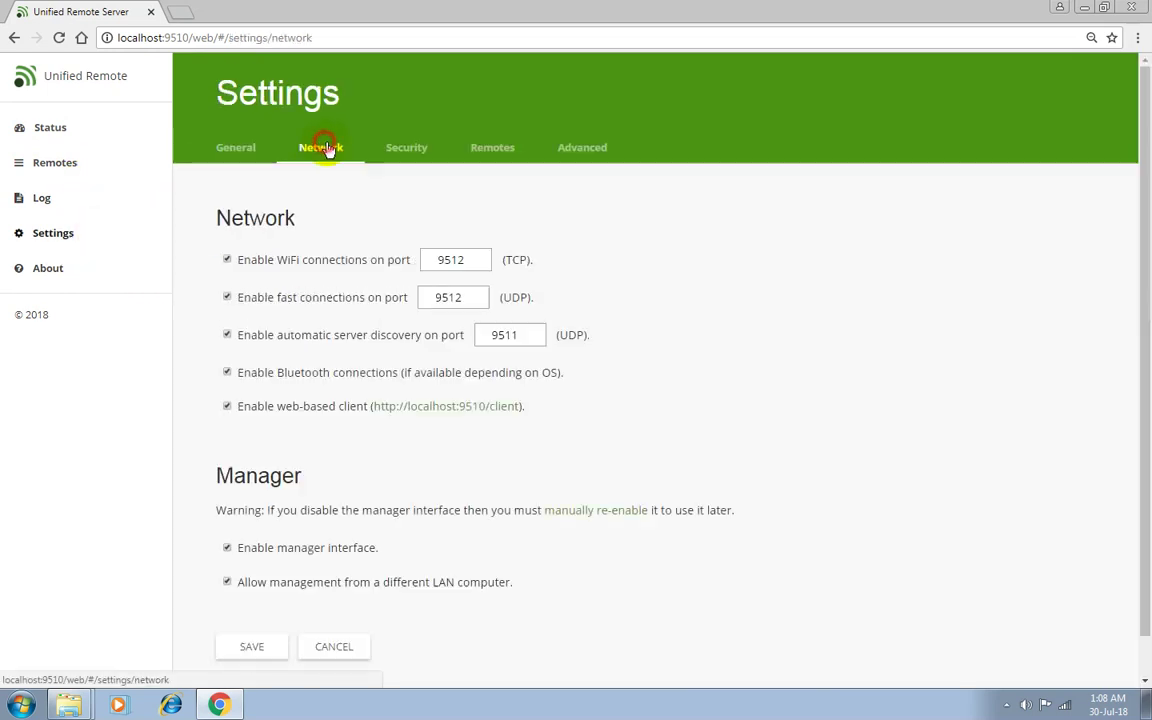
scroll(603, 378, down, 1)
scroll(586, 363, up, 1)
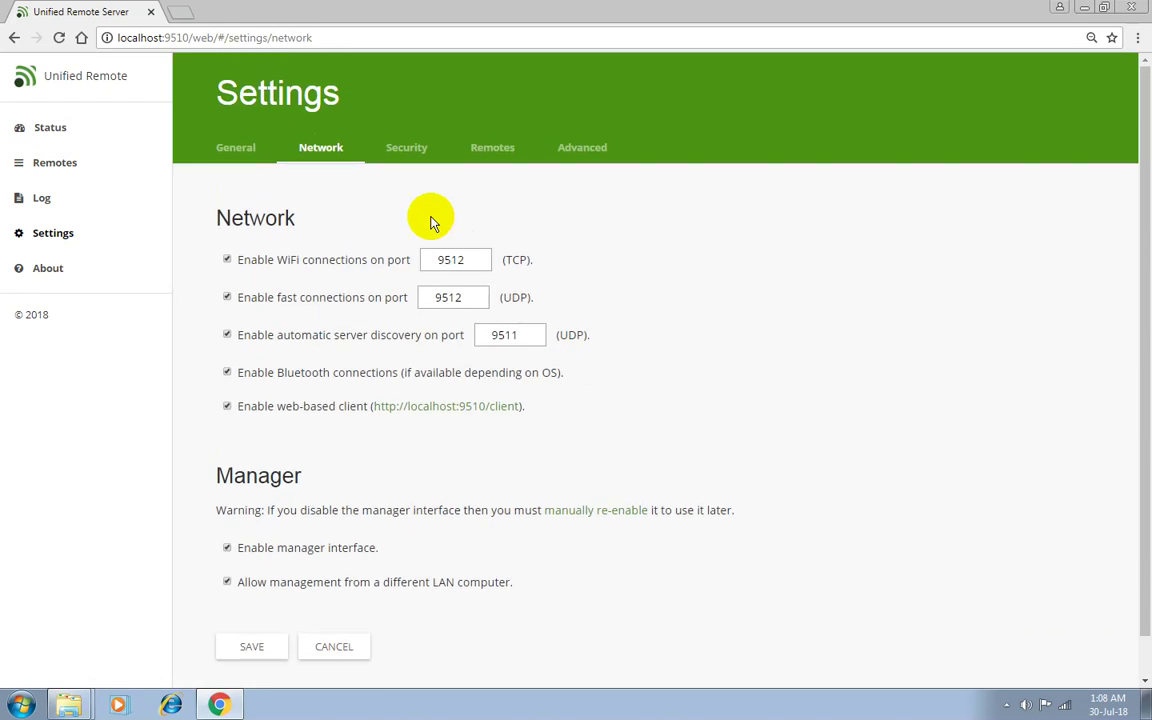
click(412, 160)
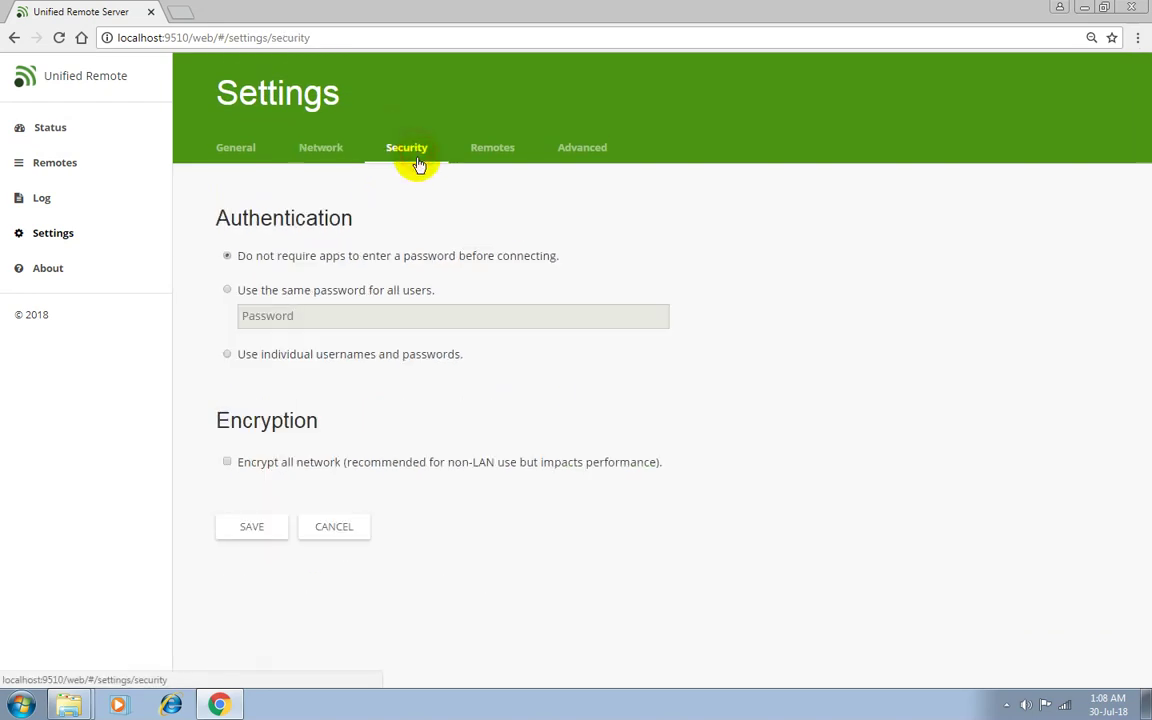
click(505, 151)
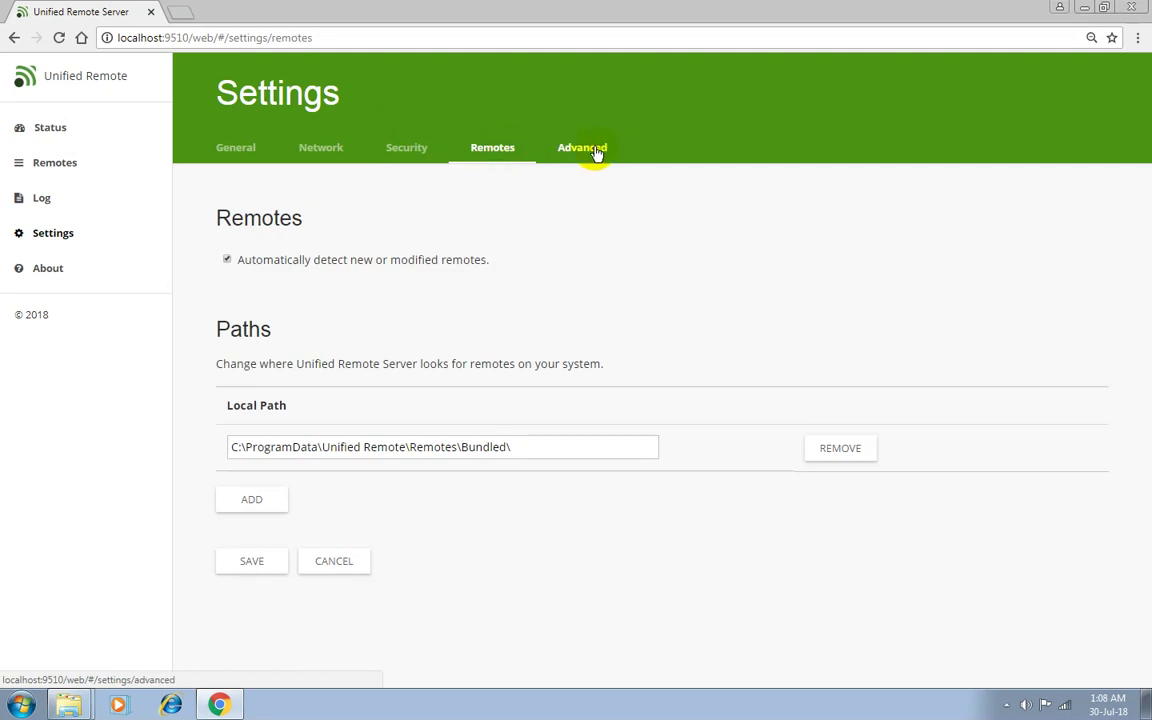
click(581, 150)
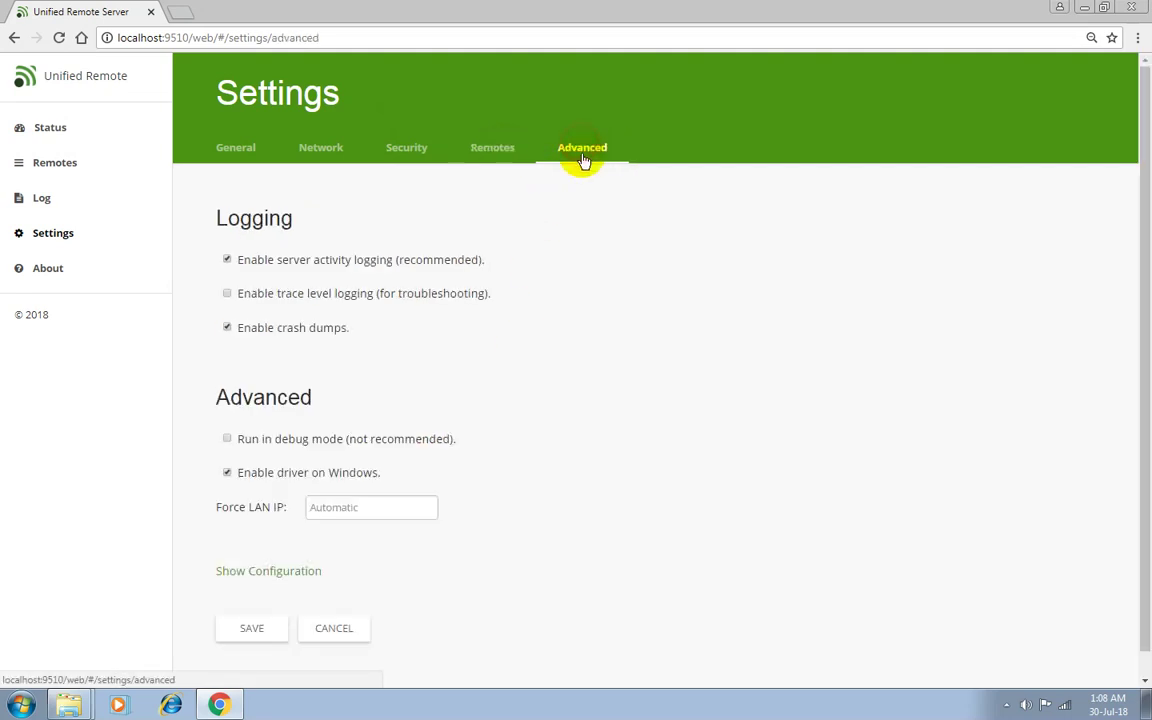
scroll(939, 393, down, 1)
scroll(939, 393, up, 1)
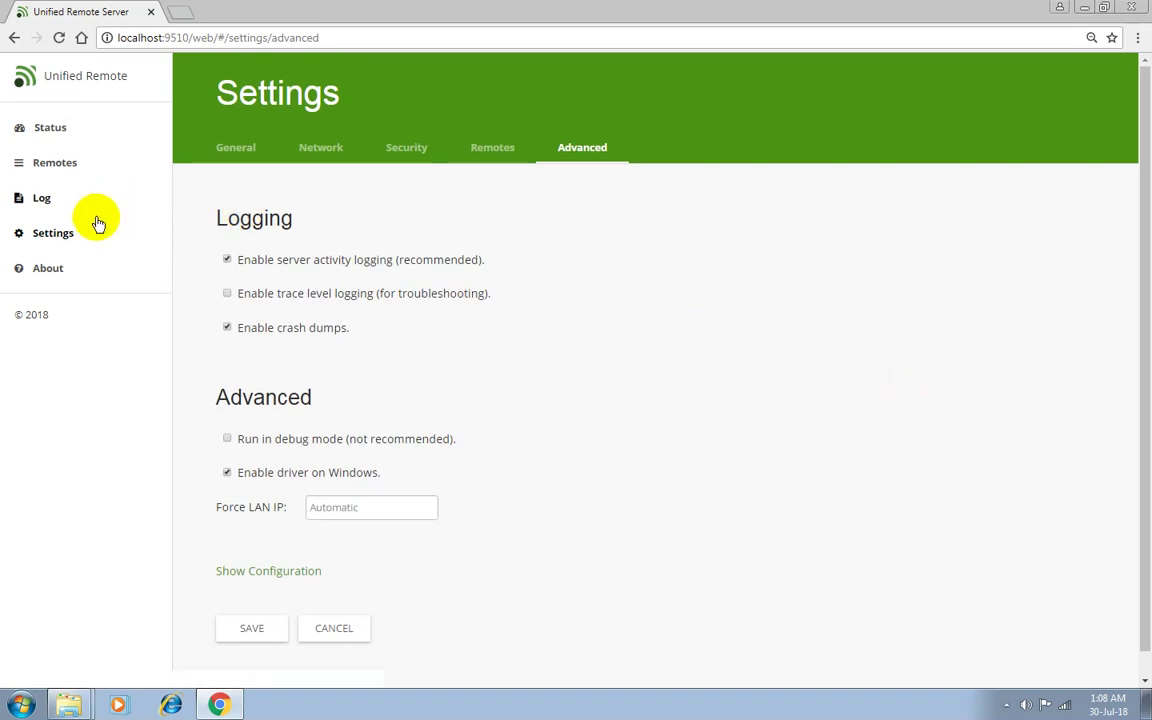
View the server's About information and return to the Status dashboard.
click(80, 266)
scroll(674, 500, down, 1)
scroll(674, 505, up, 1)
click(110, 140)
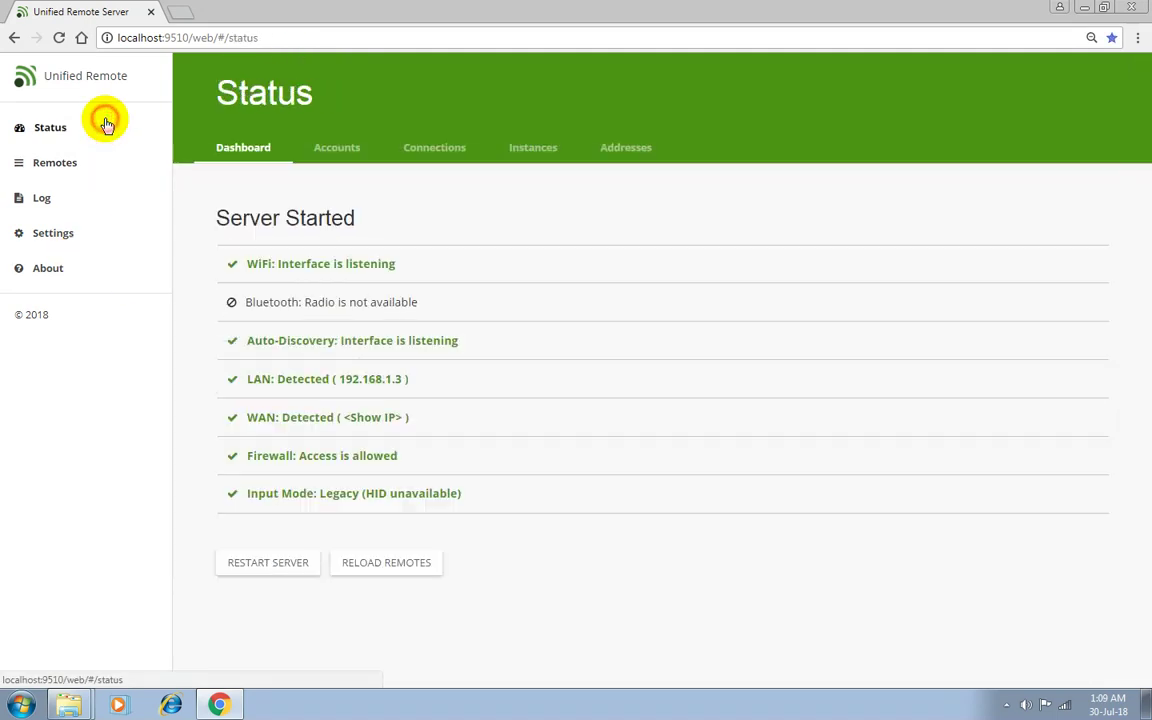
Refresh the desktop and launch VMware Workstation.
click(810, 457)
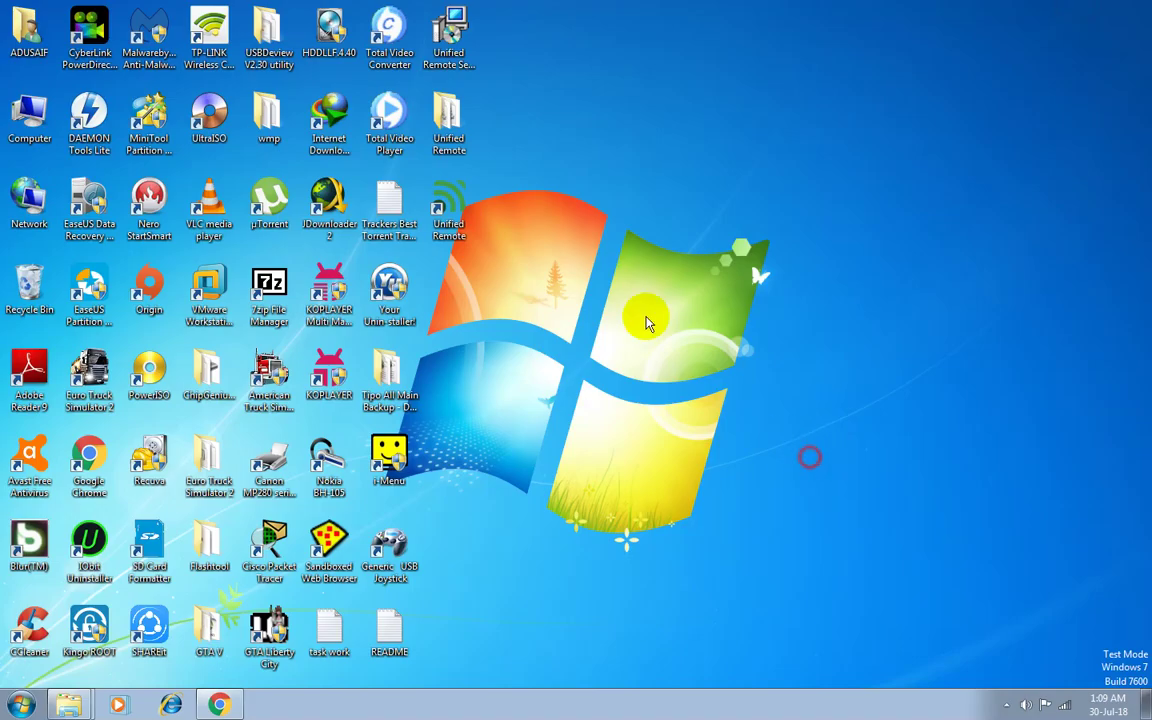
right_click(645, 253)
click(717, 290)
right_click(456, 243)
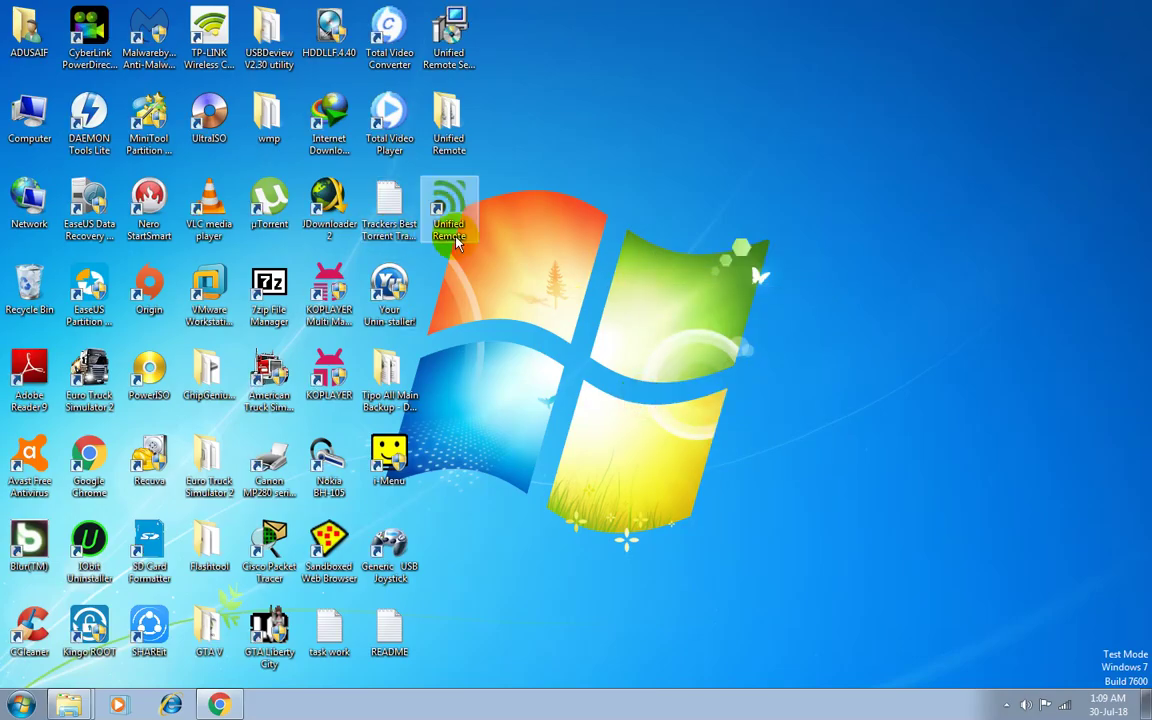
click(209, 292)
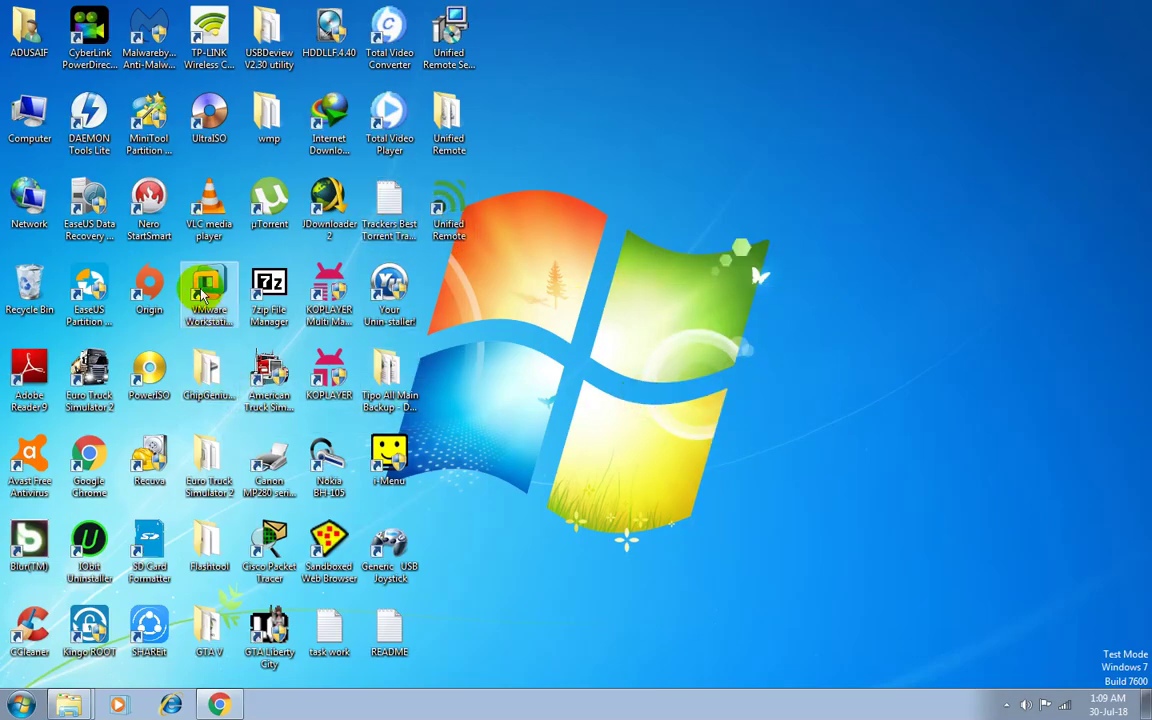
click(677, 476)
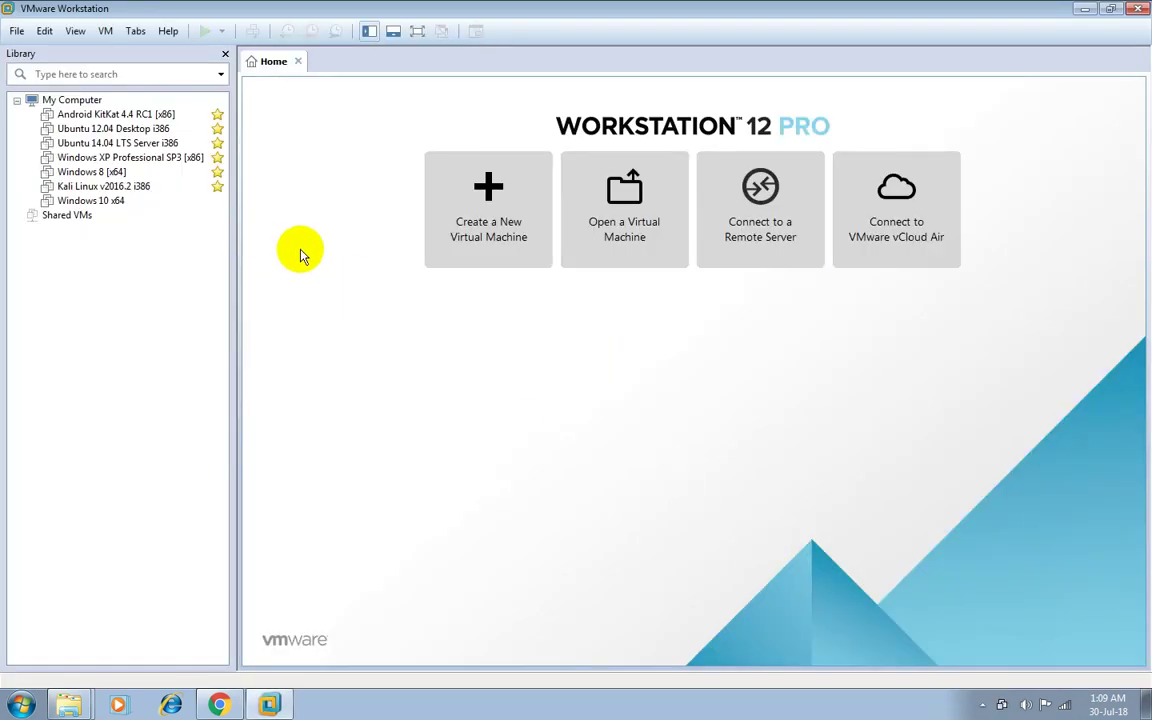
Power on the Android KitKat 4.4 RC1 [x86] virtual machine, dismiss the Removable Devices hint, and let Android boot.
click(134, 114)
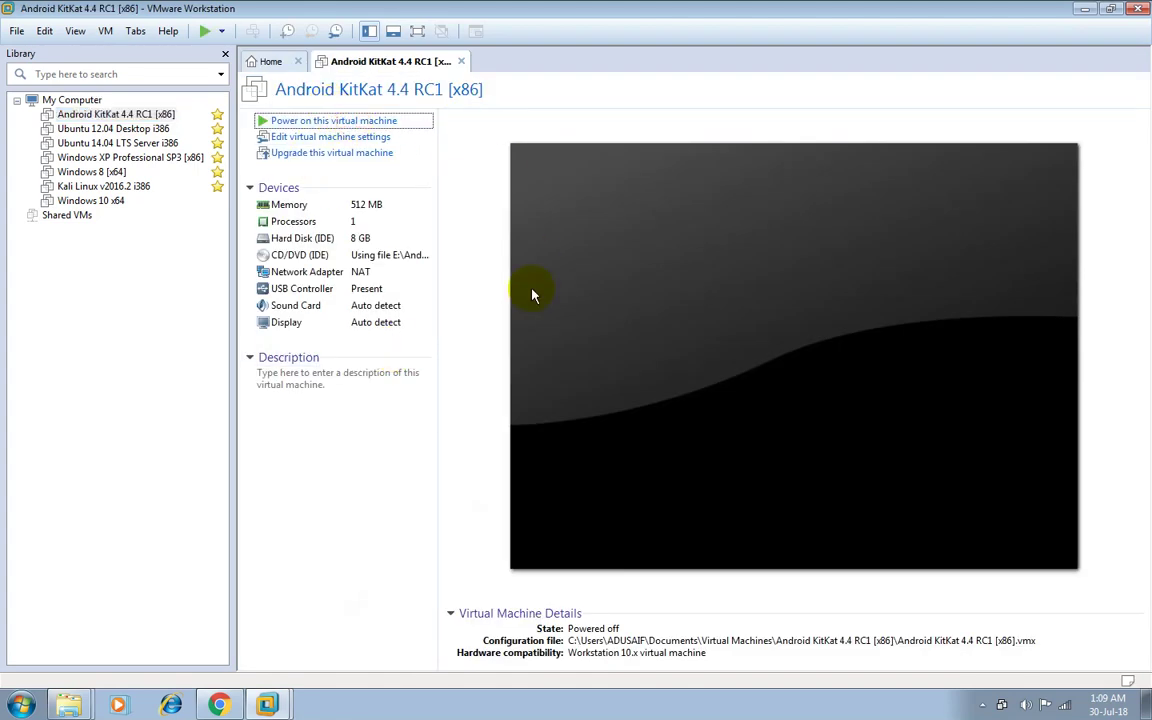
click(532, 295)
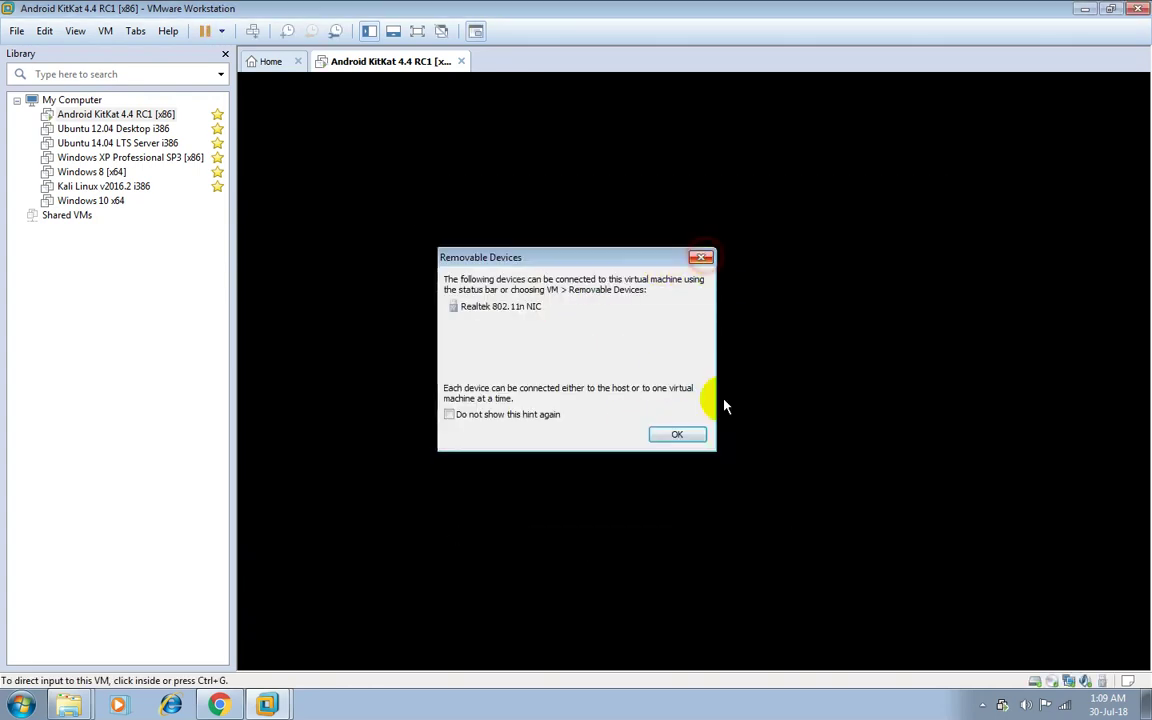
click(697, 256)
click(686, 327)
key(Return)
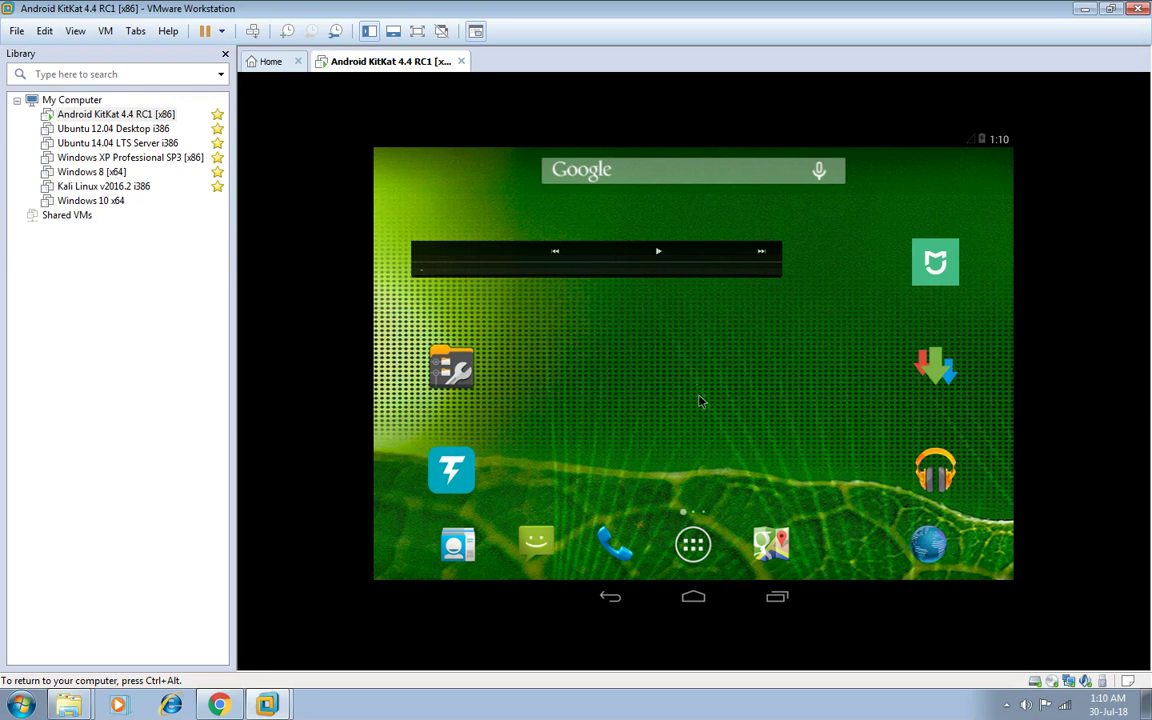
Launch Arc File Manager from the Android app drawer and open the Download folder in internal storage.
click(693, 544)
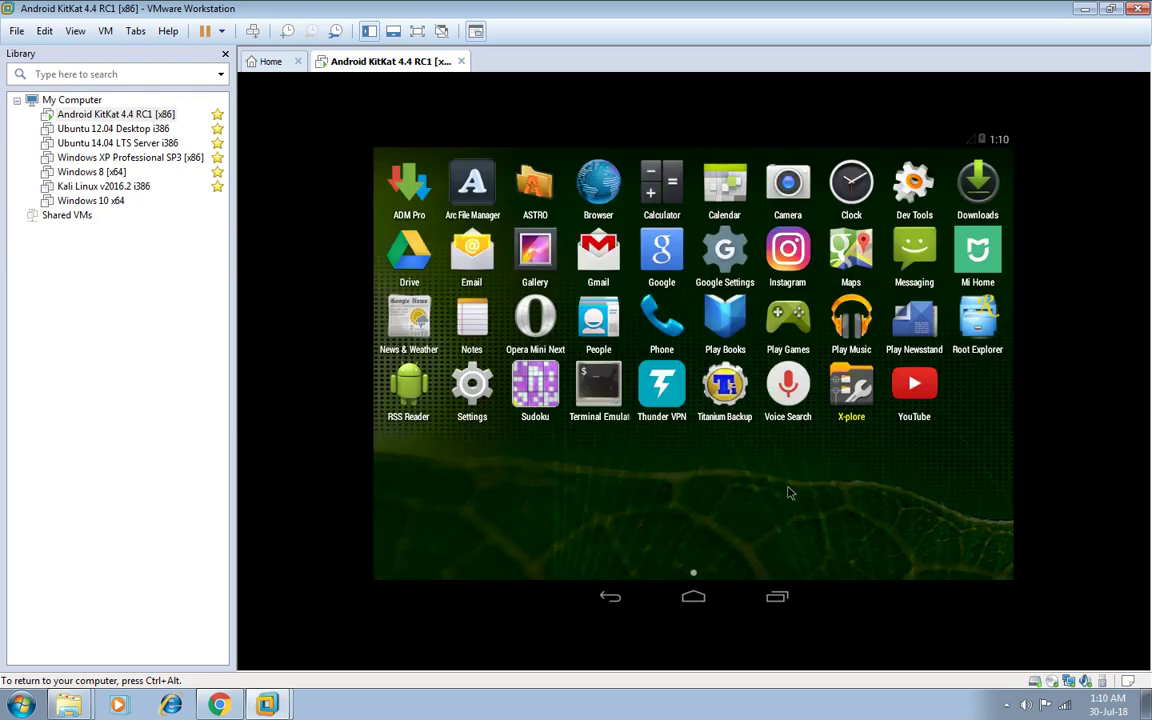
click(478, 197)
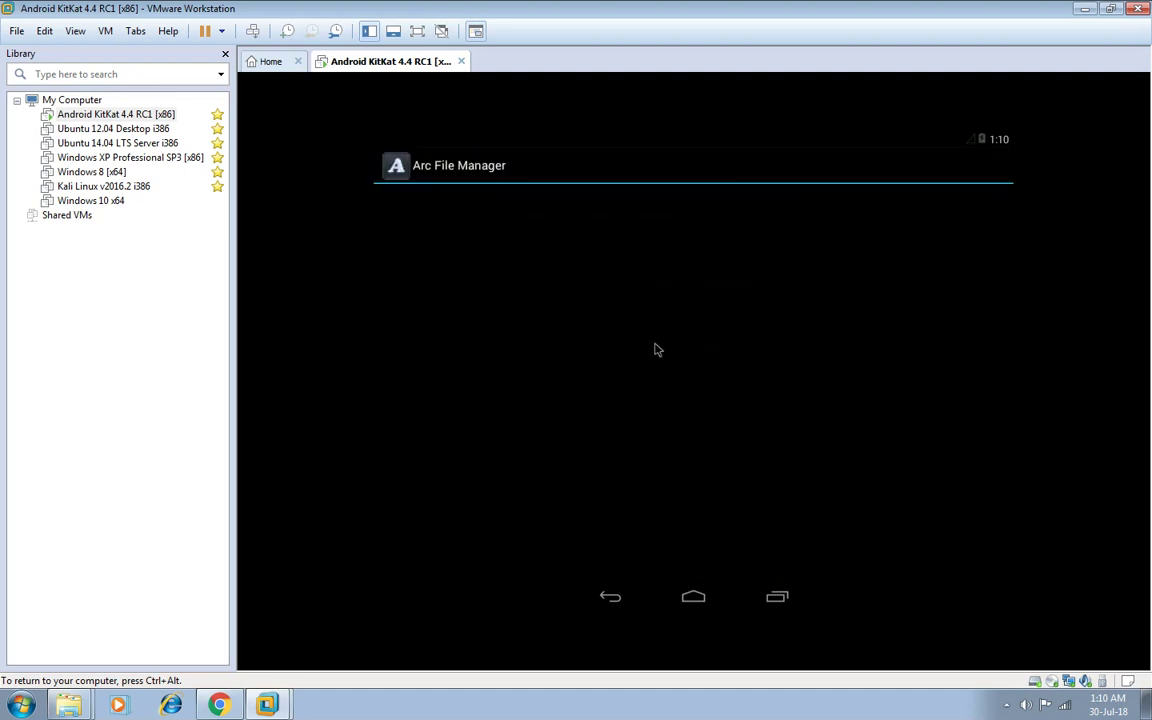
scroll(843, 400, down, 5)
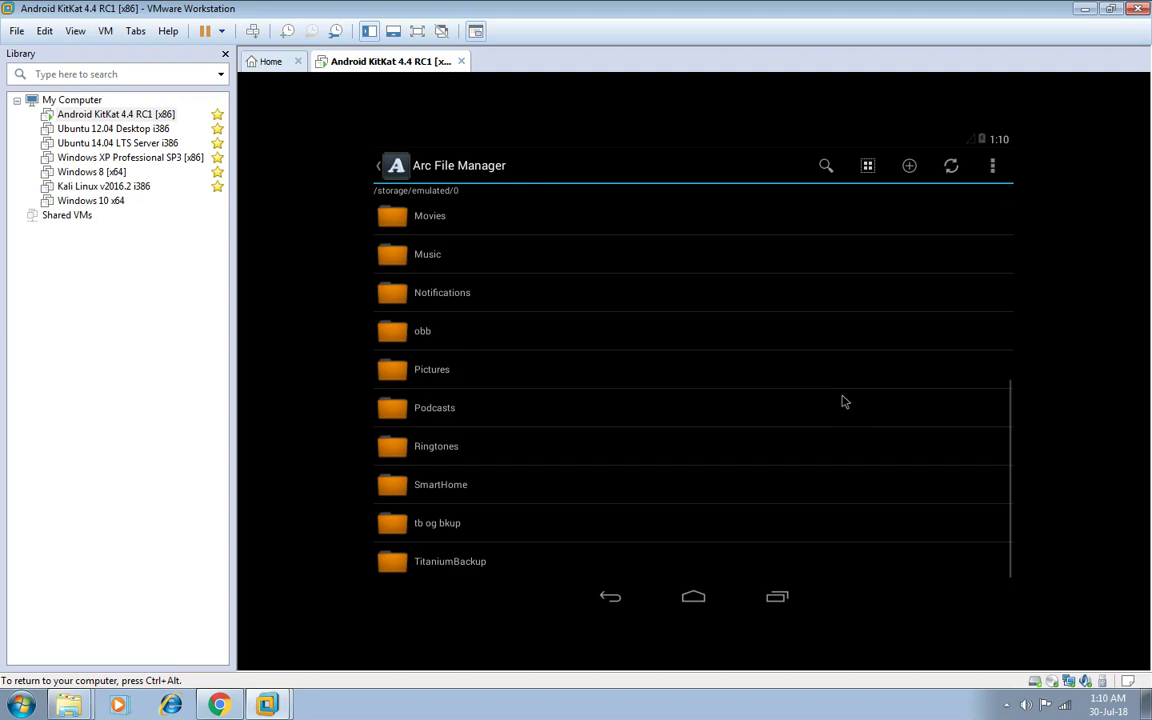
scroll(677, 390, up, 5)
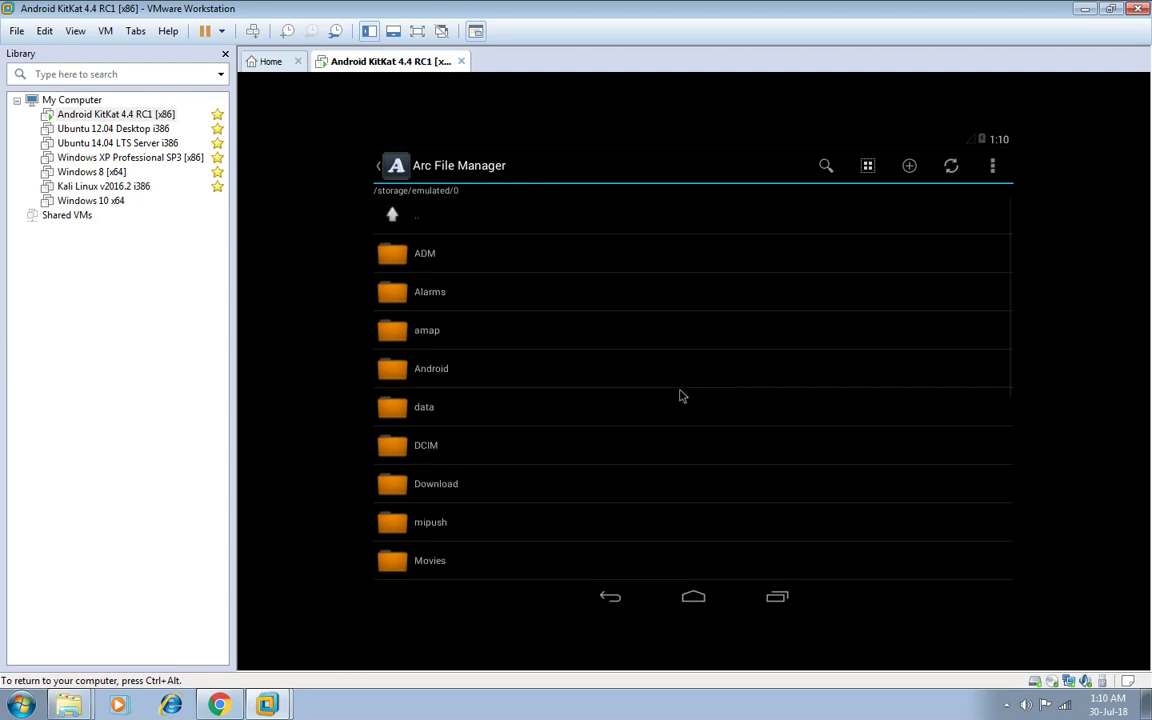
click(493, 488)
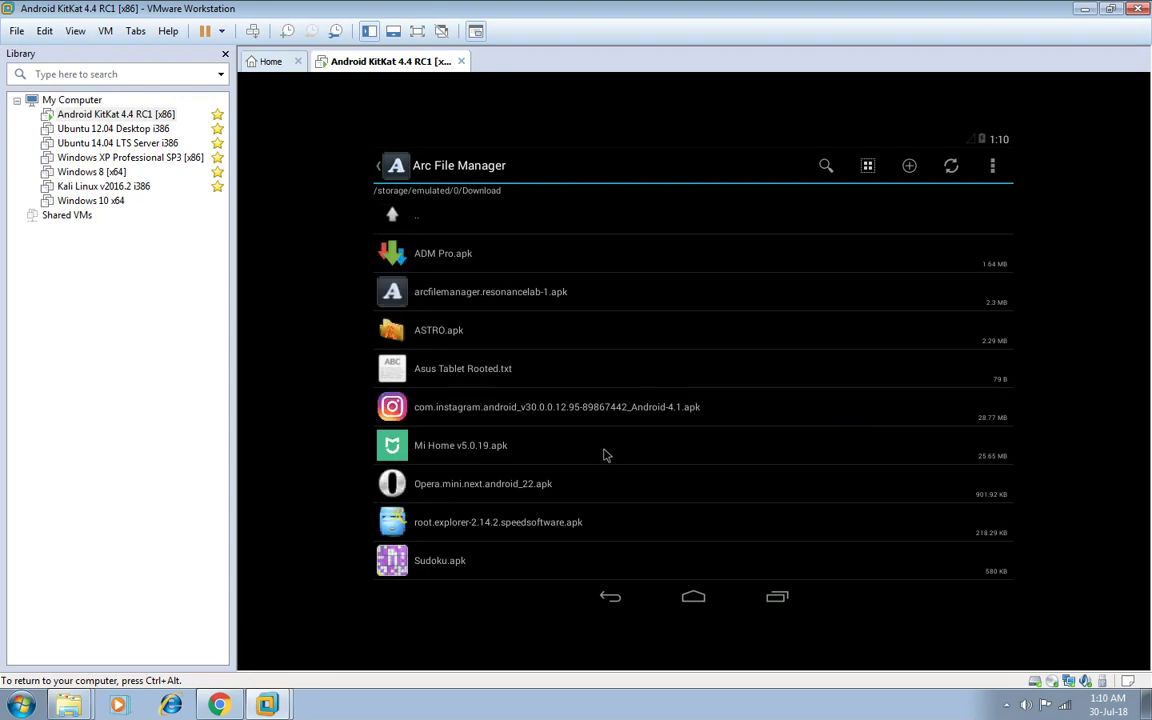
Install Unified_Remote_Full-v3.11.0_build_311000.apk from the Download folder, accepting the permissions it requests.
scroll(612, 511, down, 1)
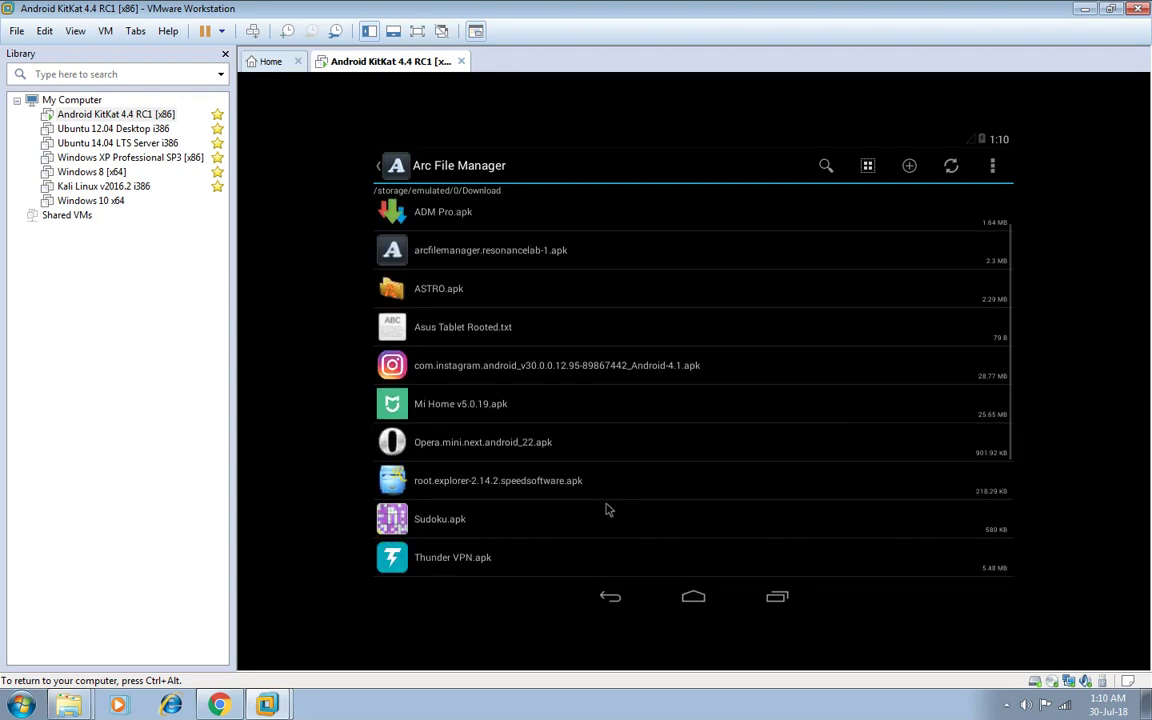
scroll(609, 494, down, 1)
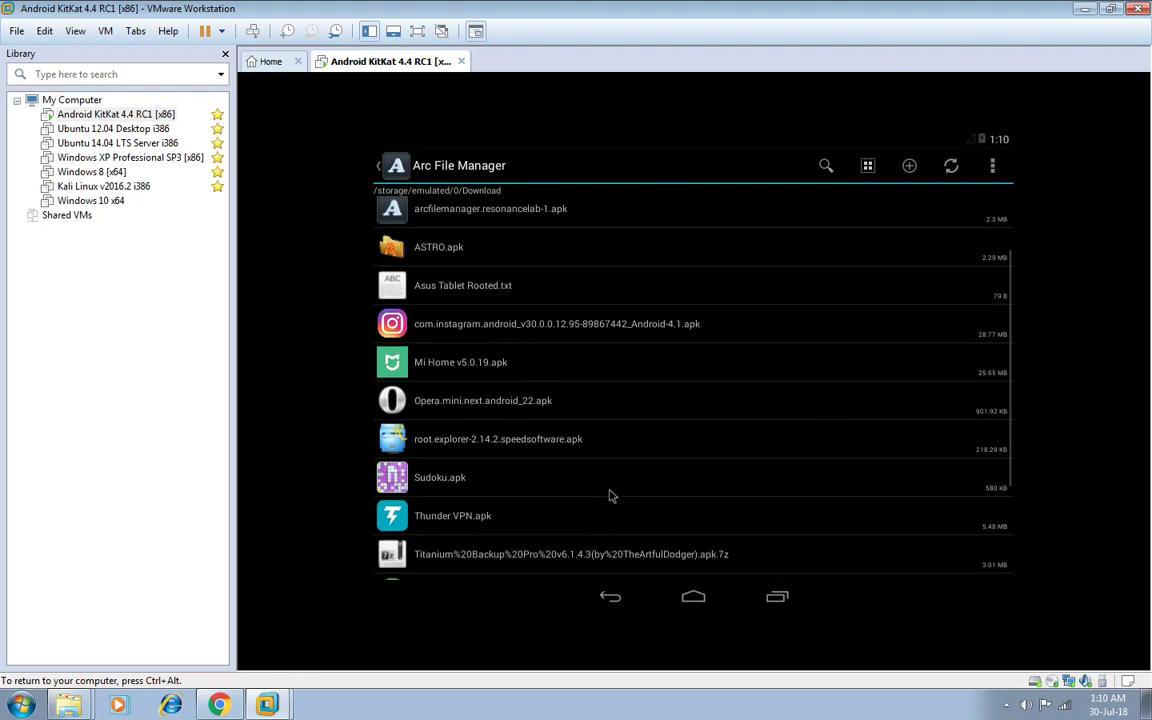
scroll(612, 496, down, 1)
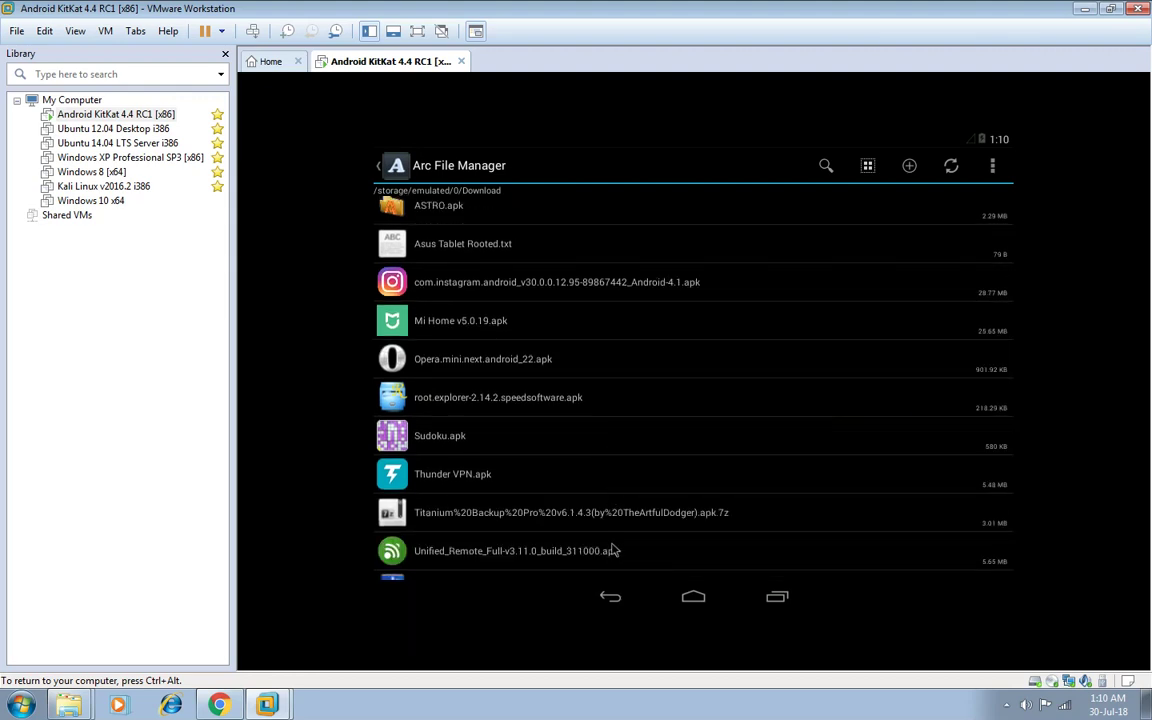
scroll(555, 495, down, 3)
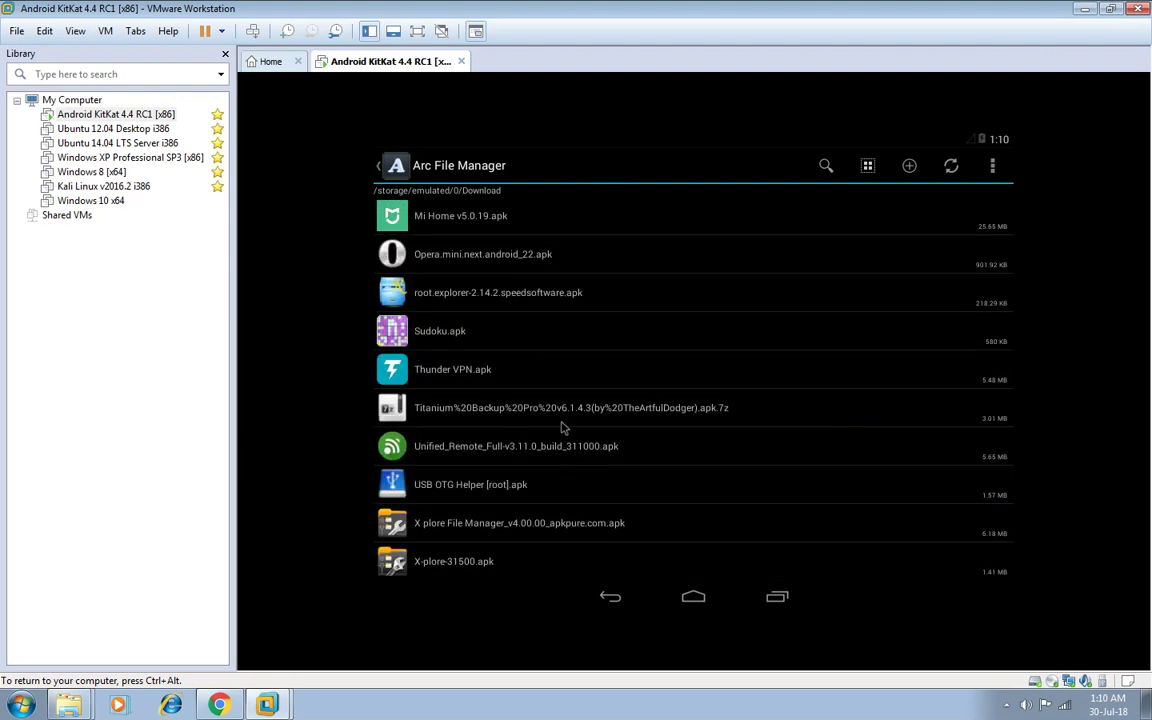
click(581, 450)
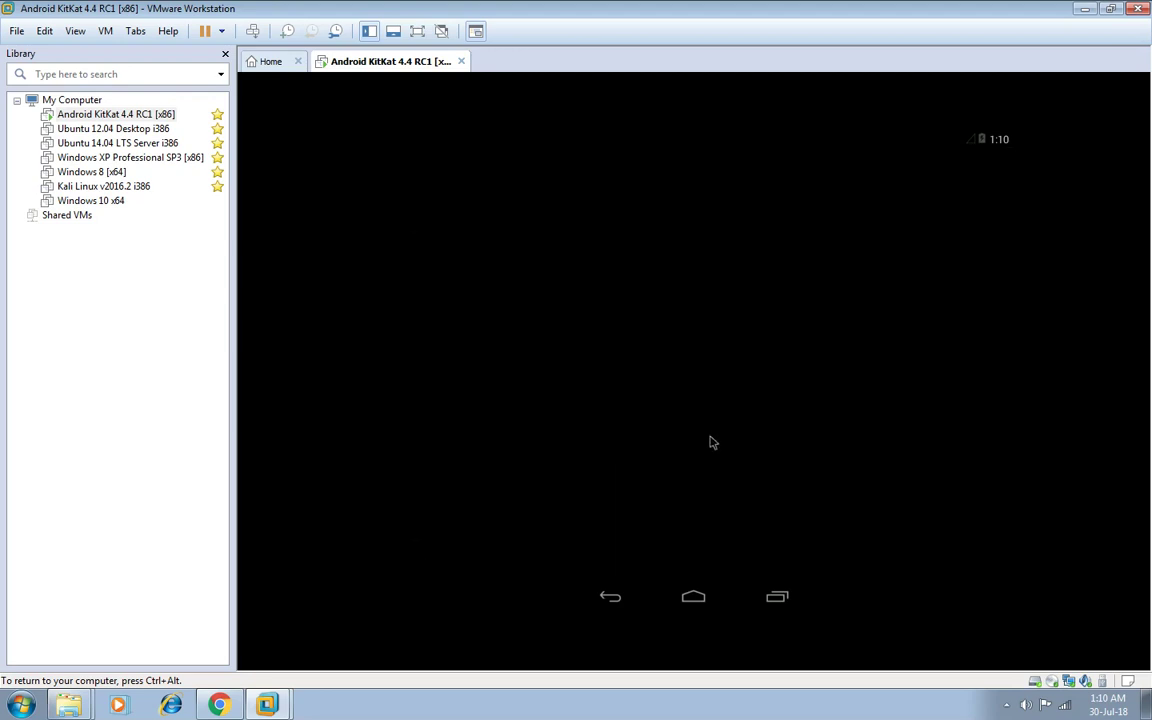
scroll(786, 340, down, 1)
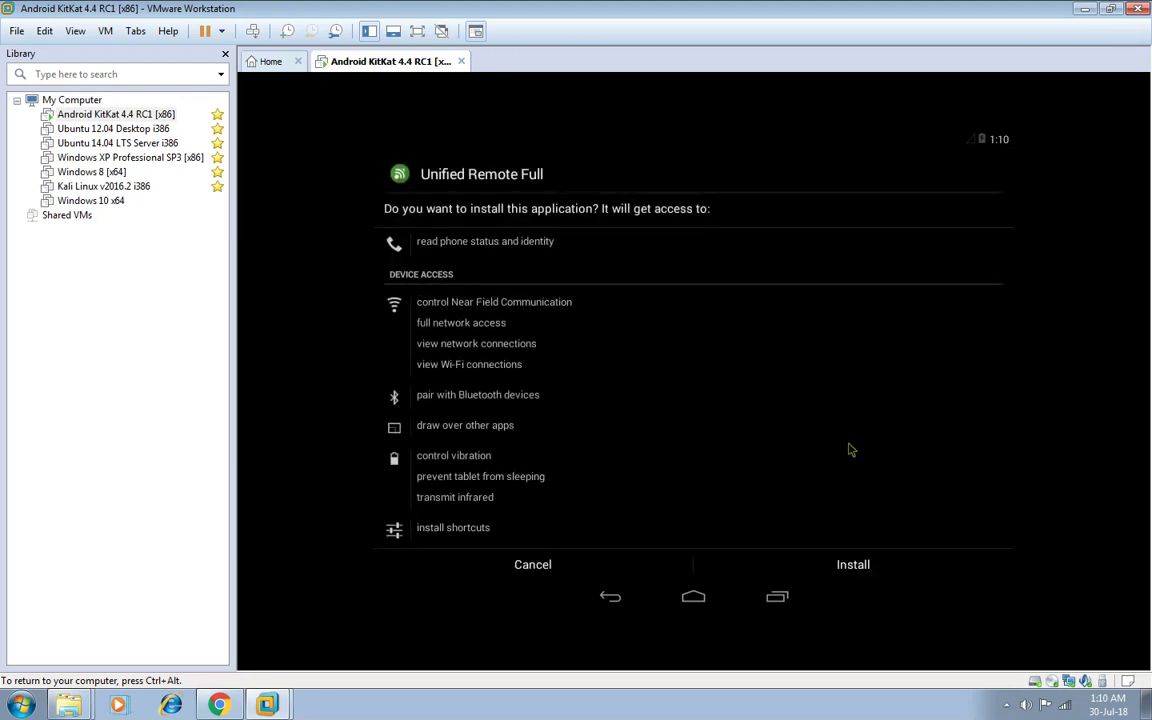
click(870, 565)
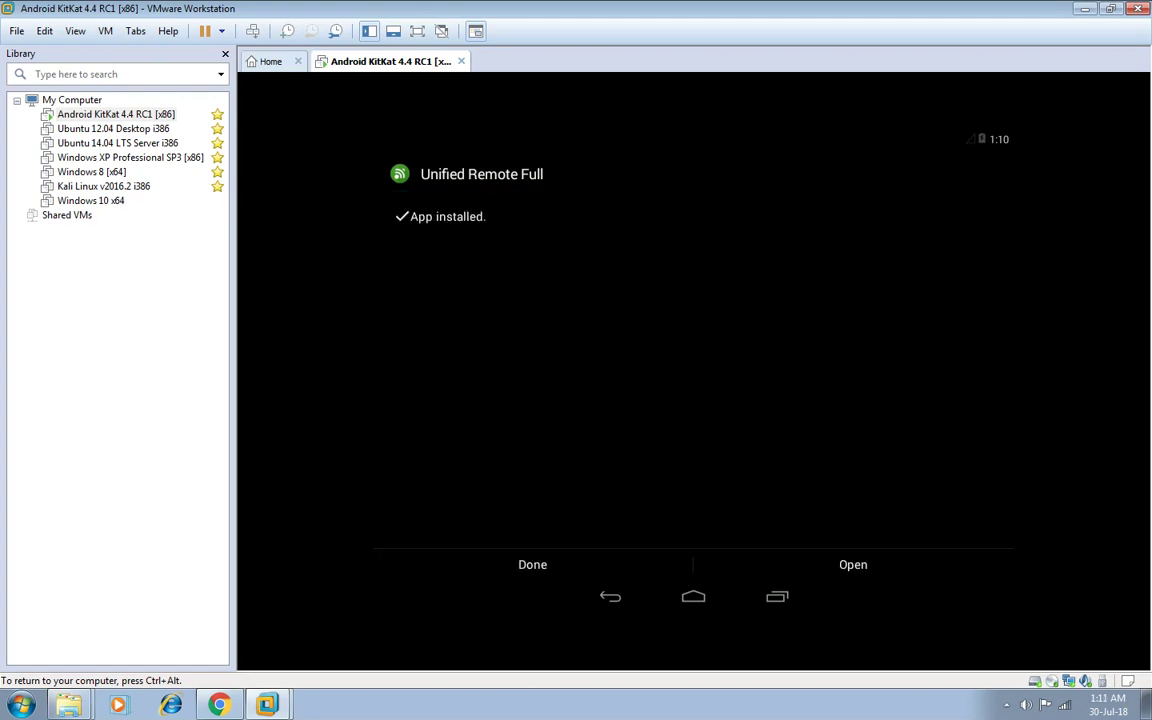
Close the installer without opening the app, exit Arc File Manager and return to the Android home screen.
click(631, 577)
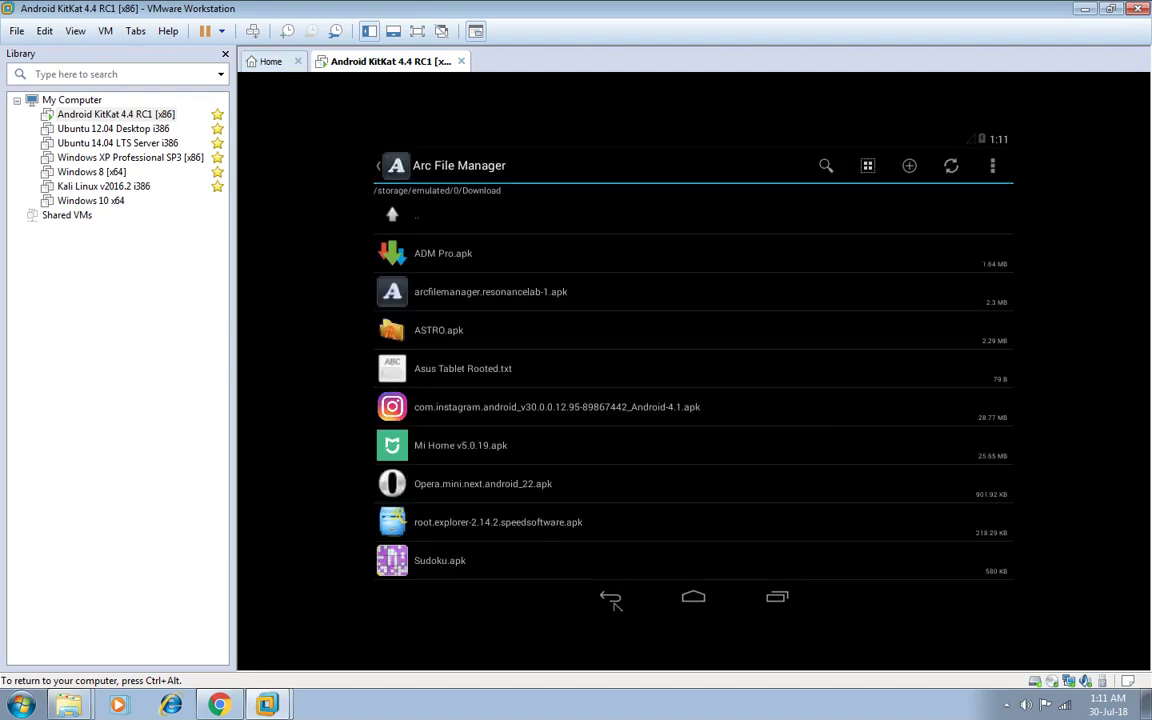
click(612, 600)
click(612, 600)
click(613, 601)
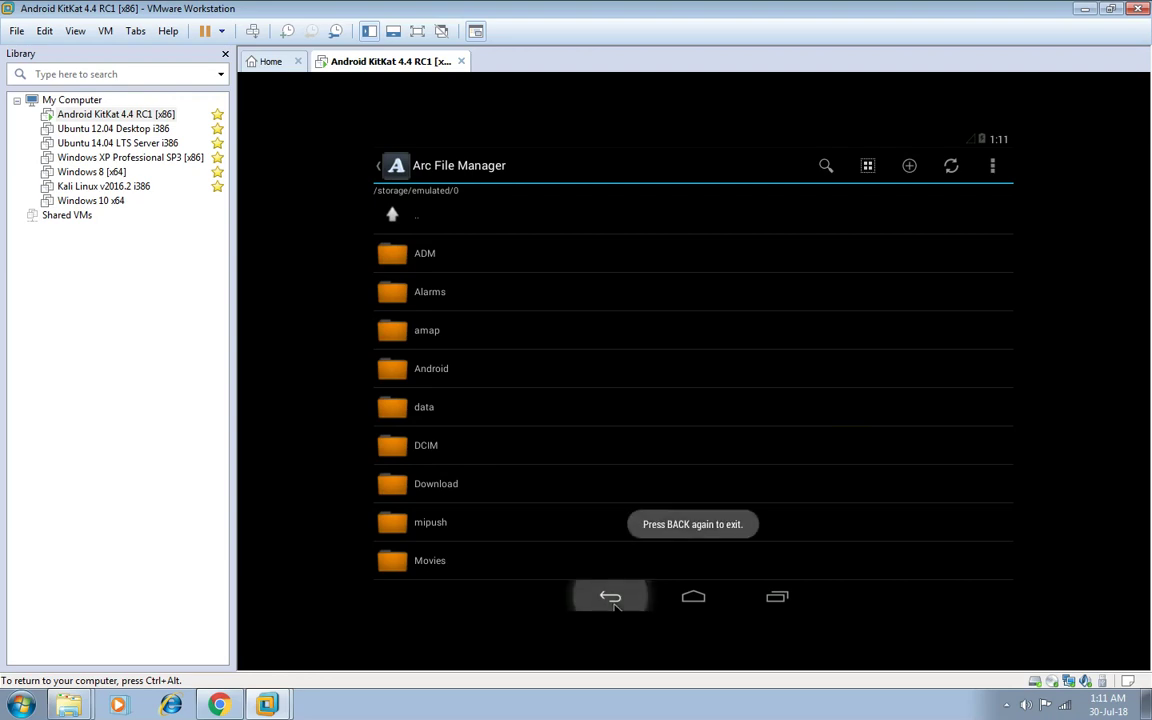
click(612, 600)
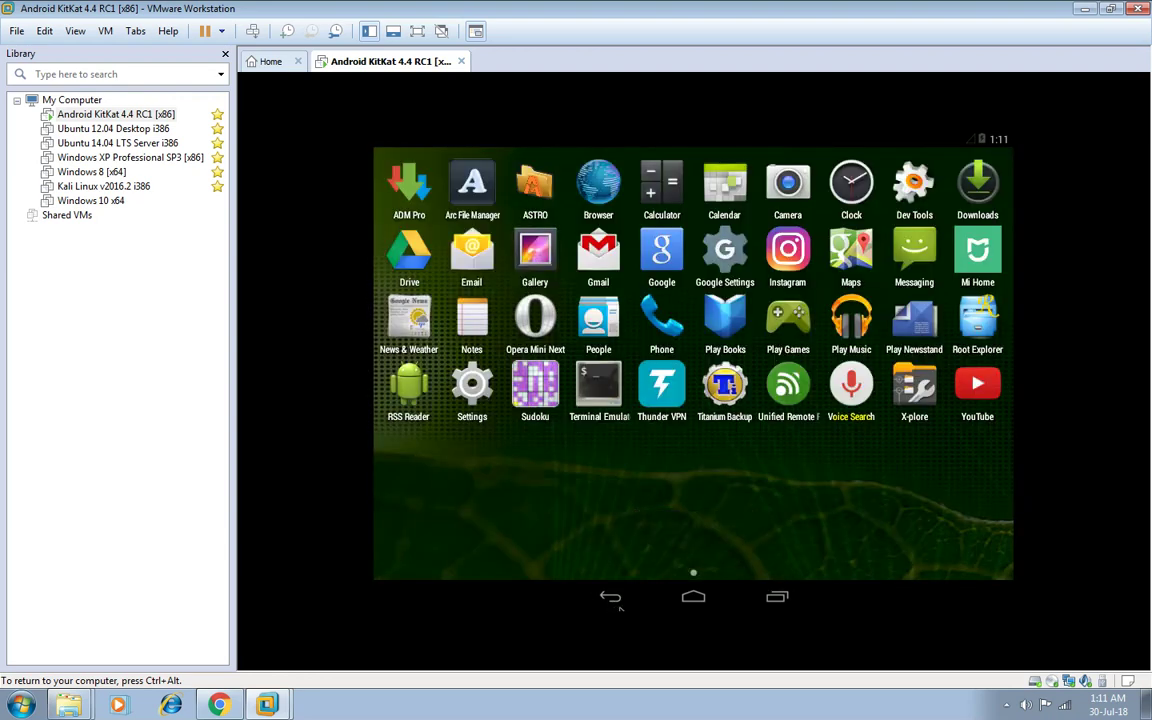
click(610, 598)
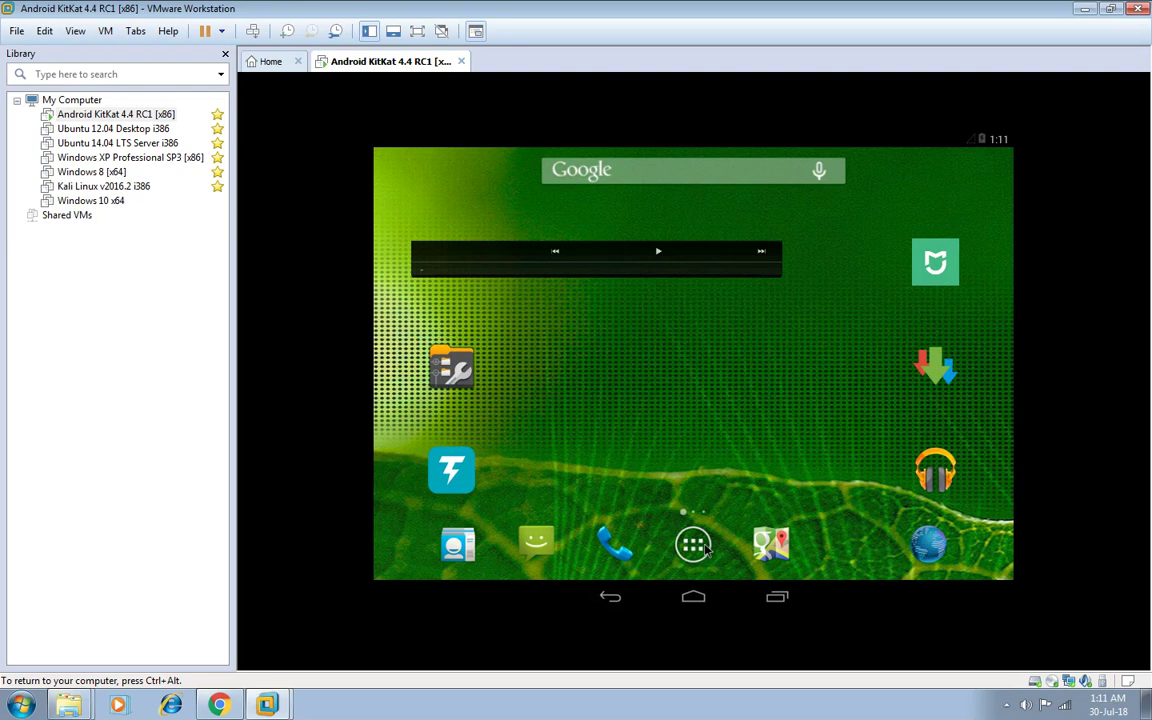
Launch Unified Remote Full, skip the Google sign-in and finish the welcome setup to reach the Remotes list.
click(700, 547)
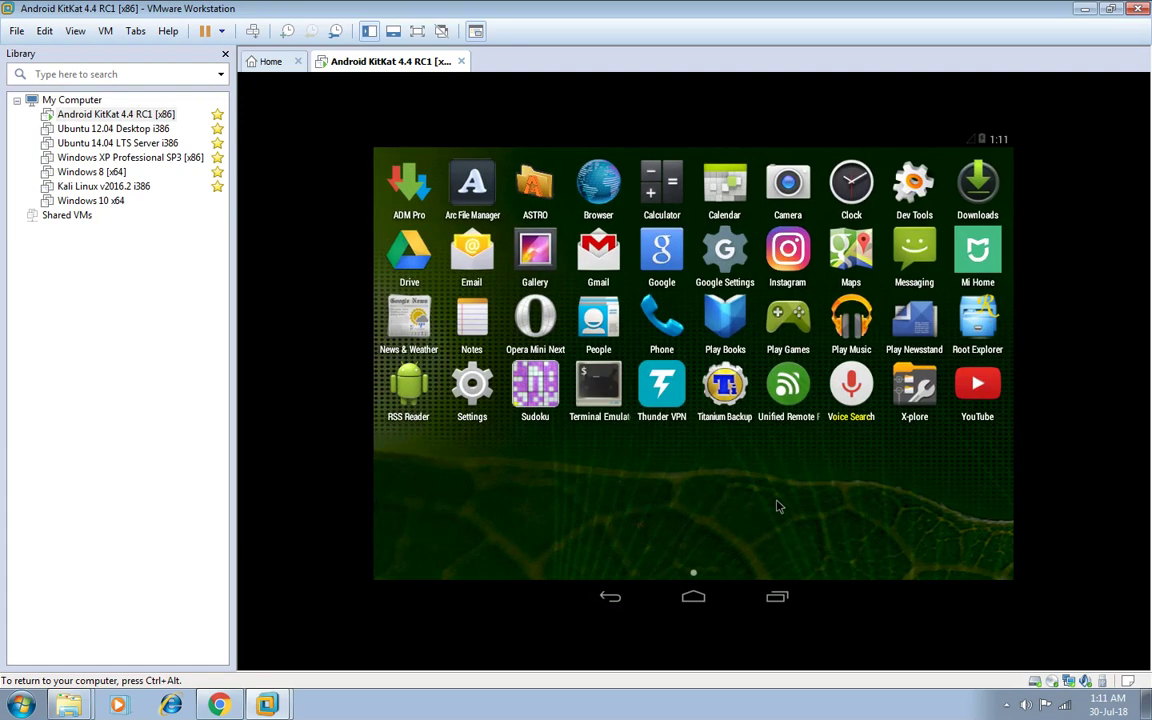
click(793, 396)
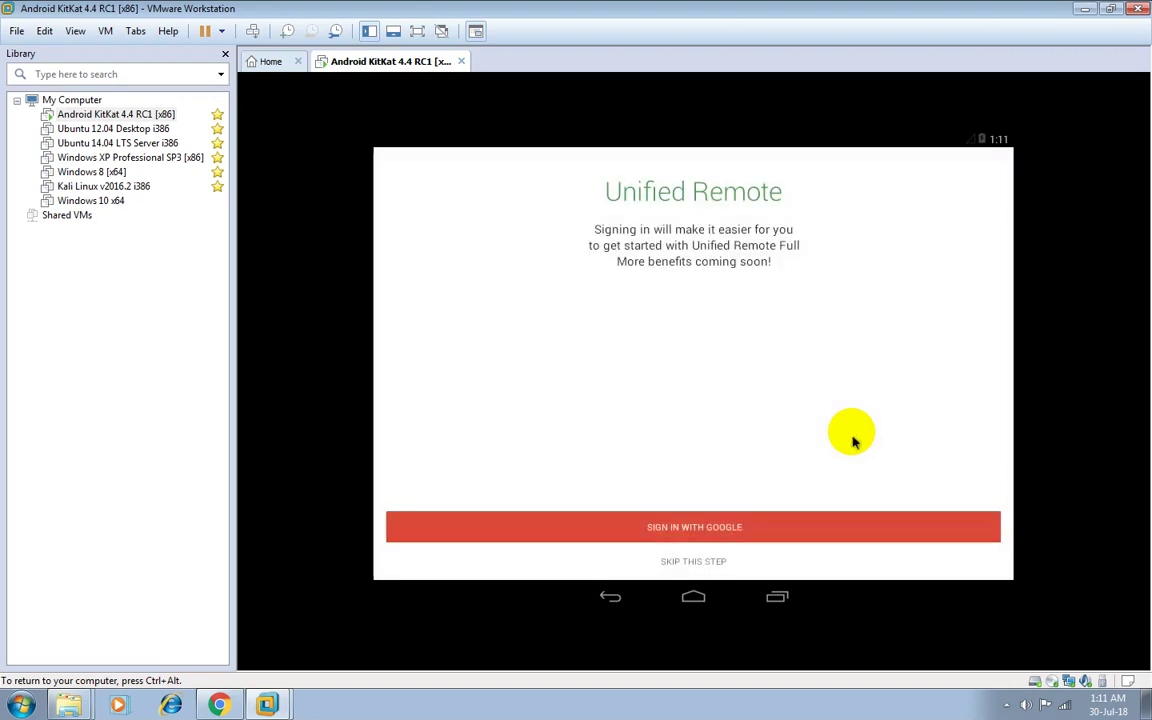
click(689, 566)
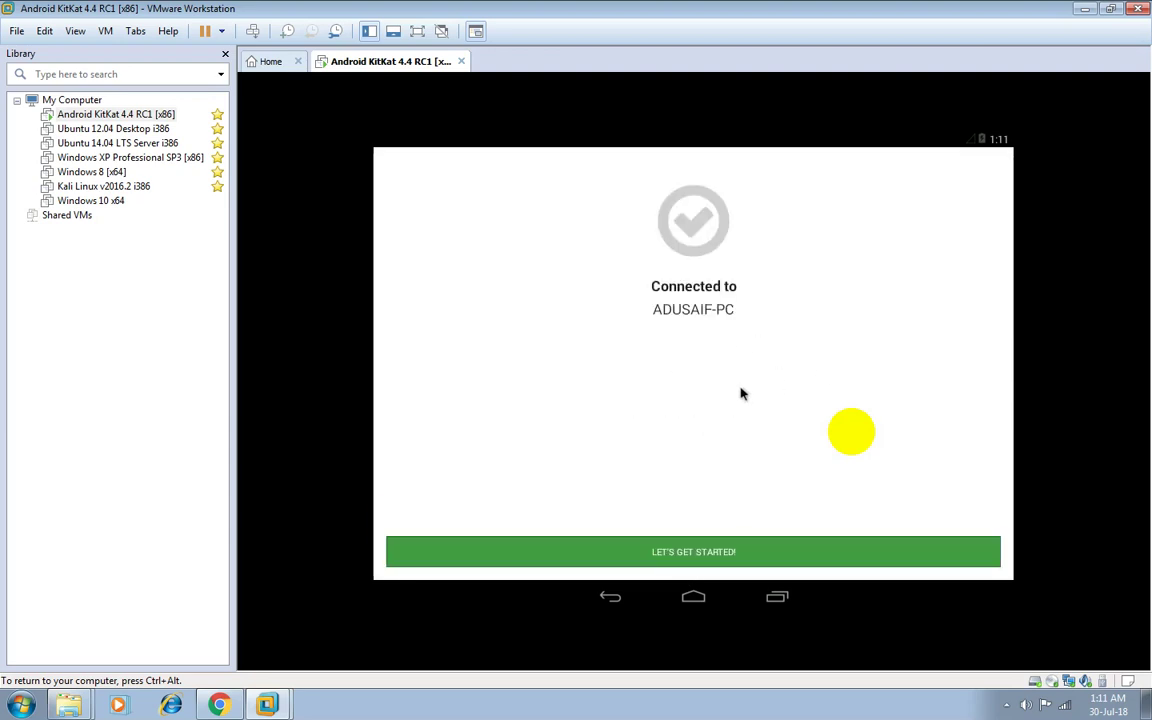
click(711, 553)
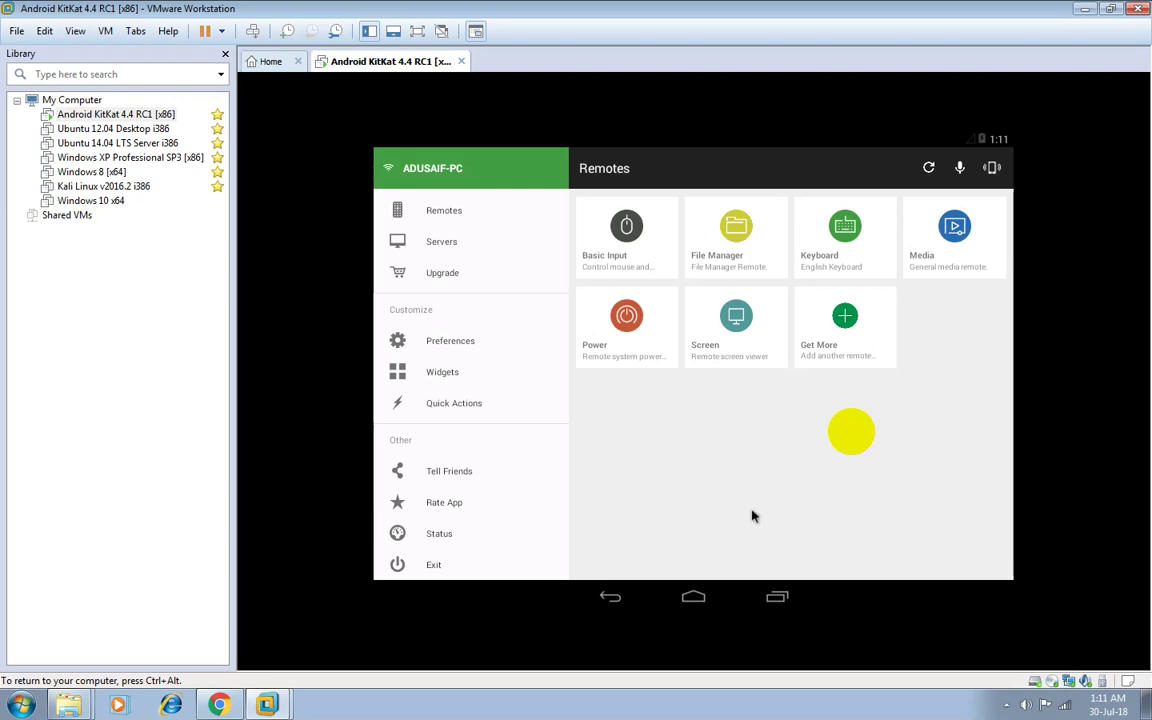
View the saved servers, look through the fields for adding a server, and leave the form without saving.
click(467, 219)
click(452, 243)
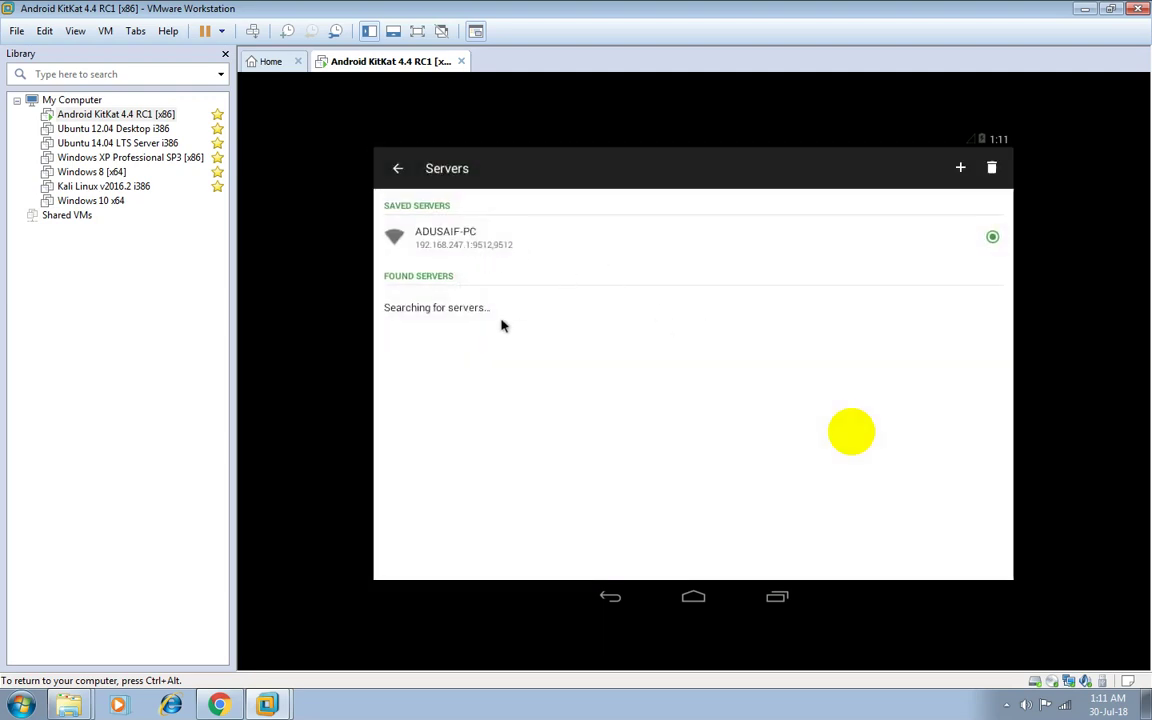
click(960, 168)
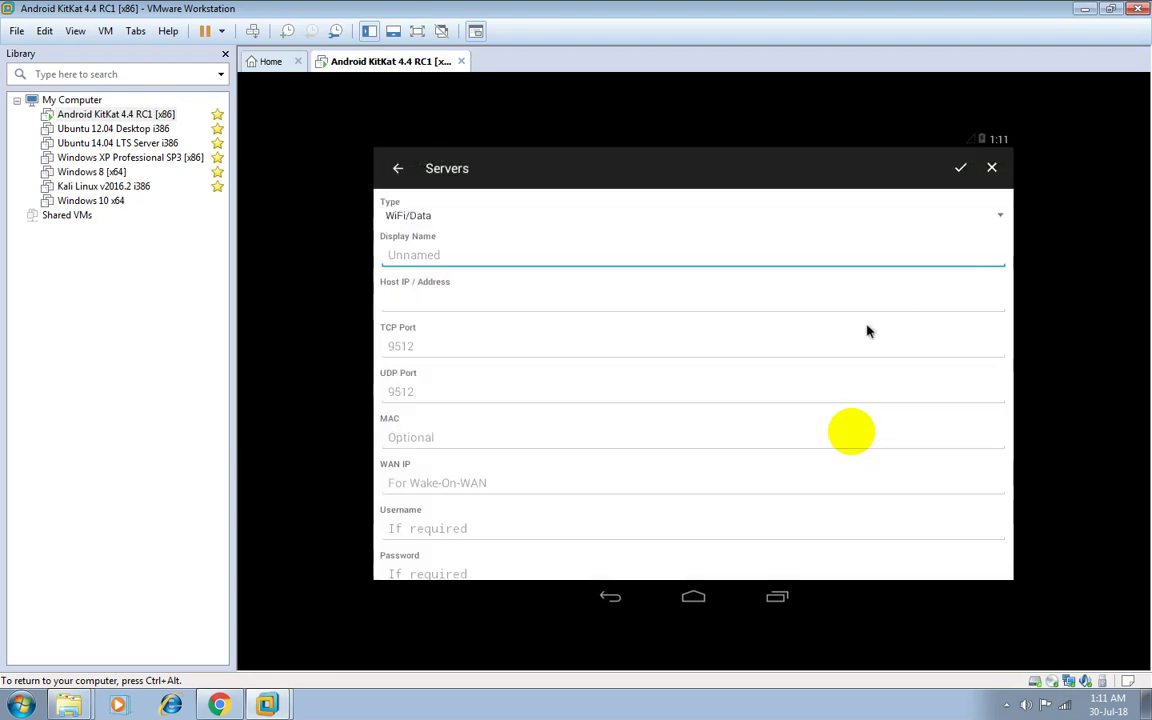
scroll(716, 351, down, 1)
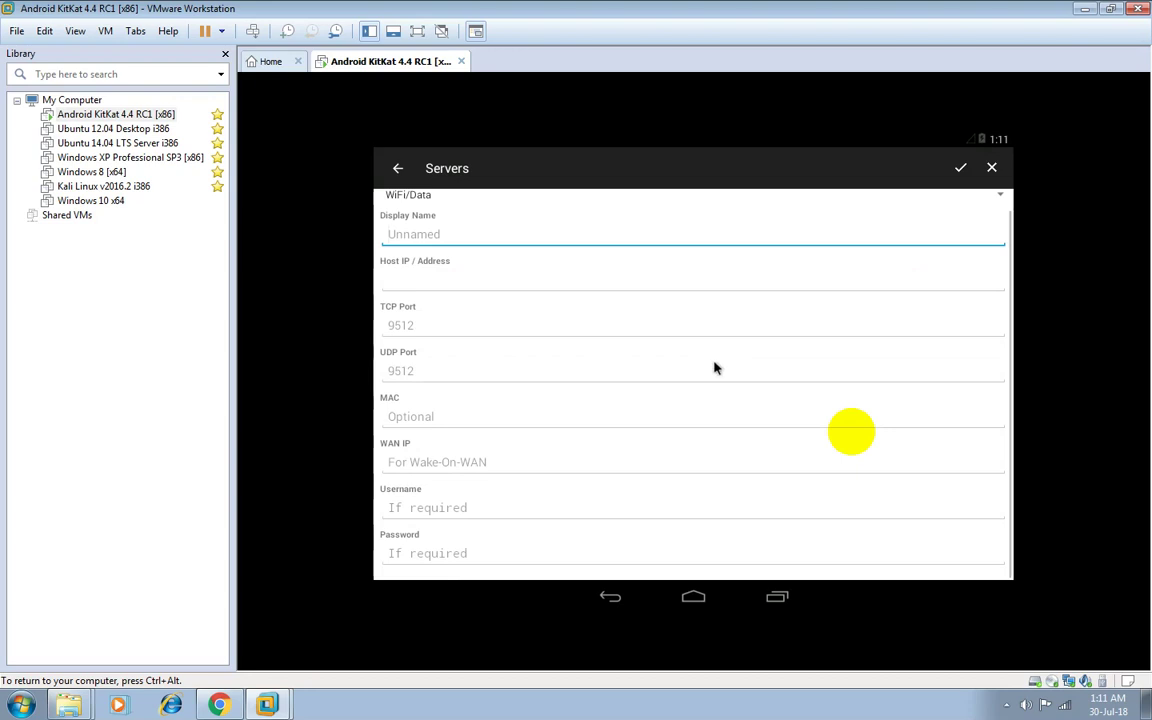
scroll(713, 366, up, 1)
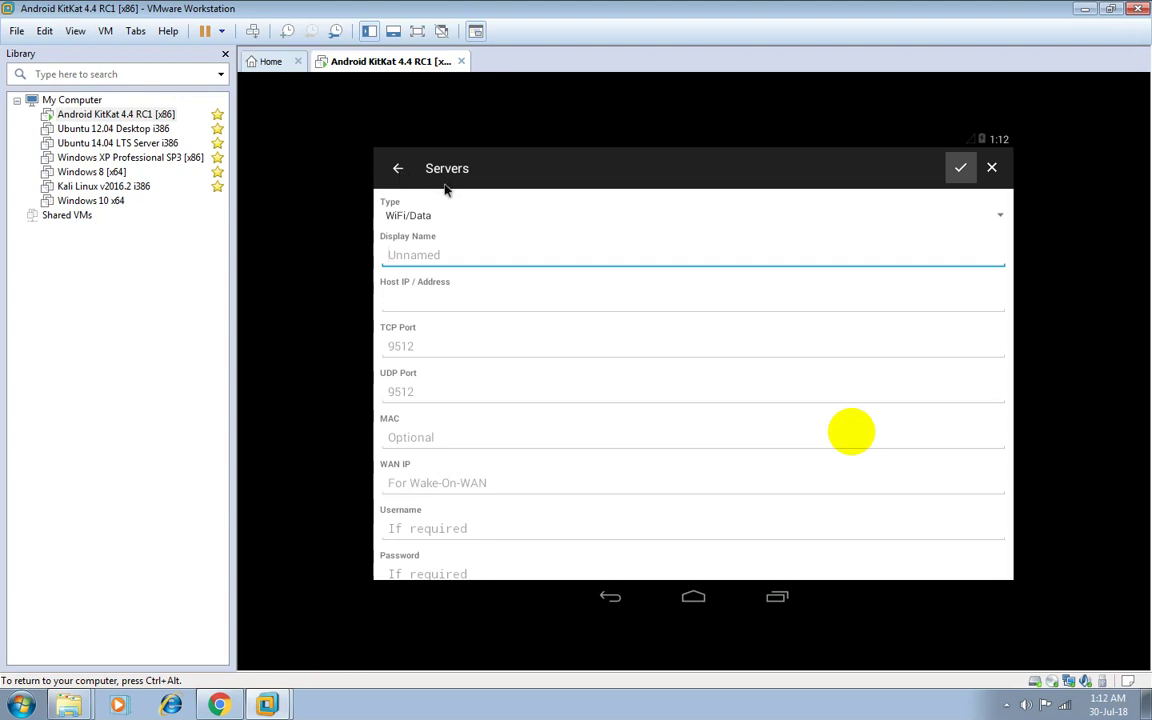
click(397, 168)
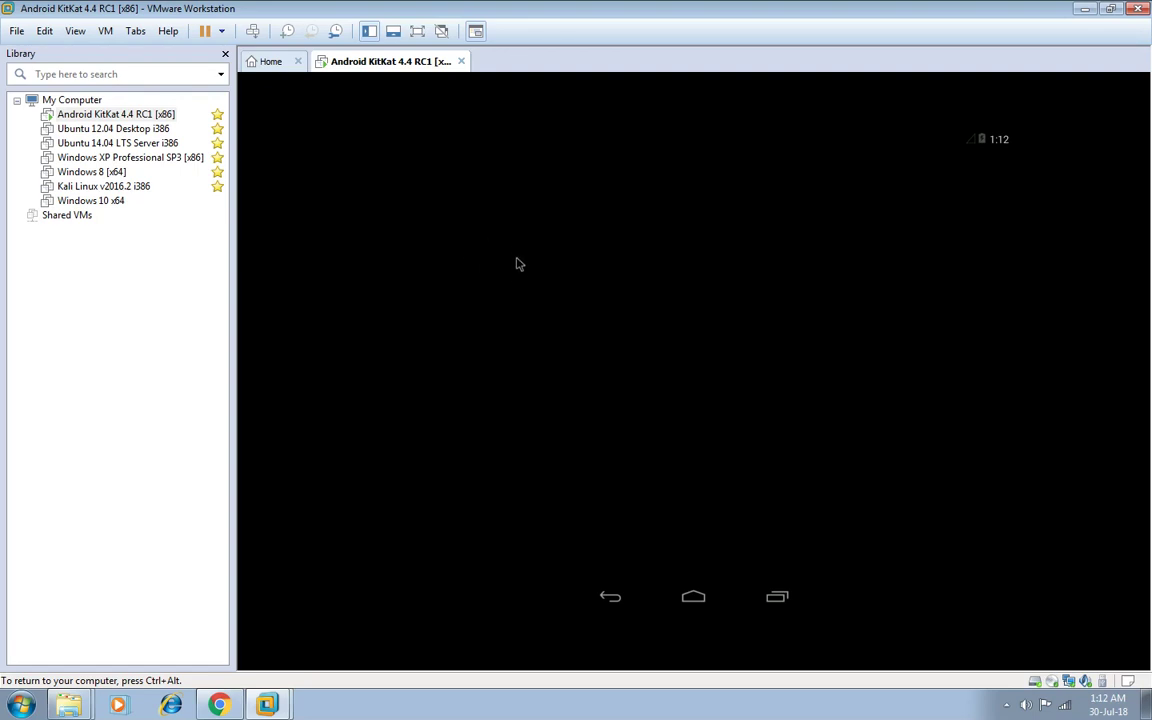
Check the connection types offered when adding a server, discard the form and return to the Remotes list.
key(ctrl+alt)
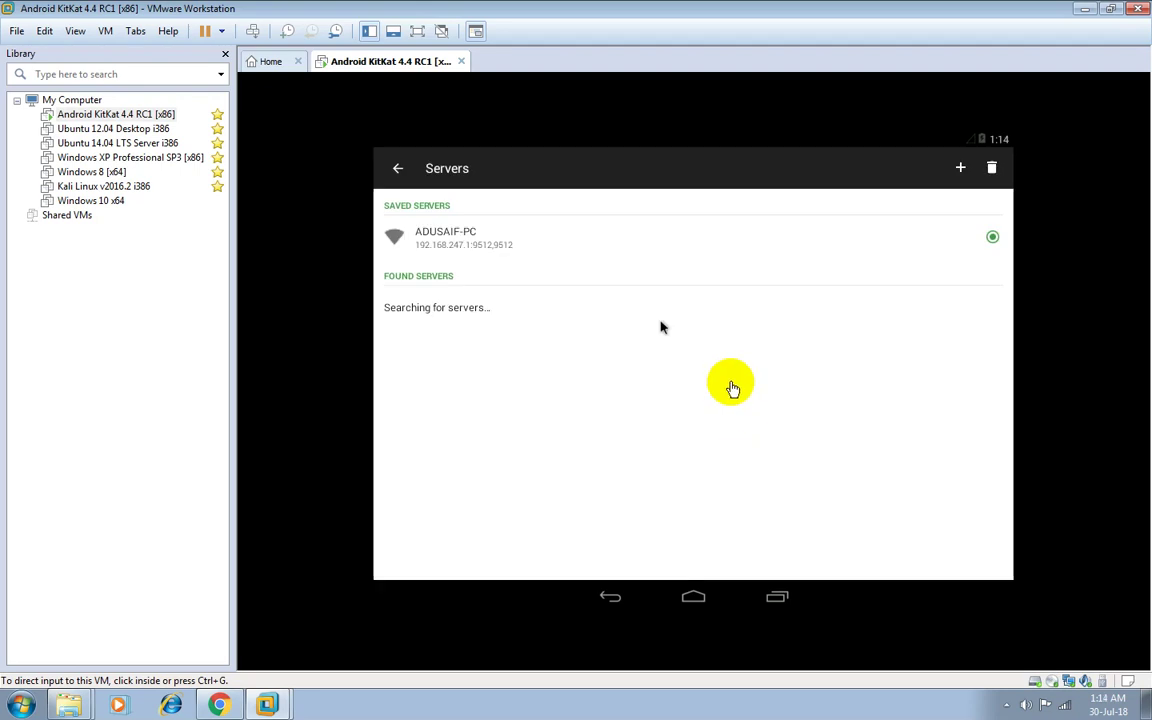
click(822, 378)
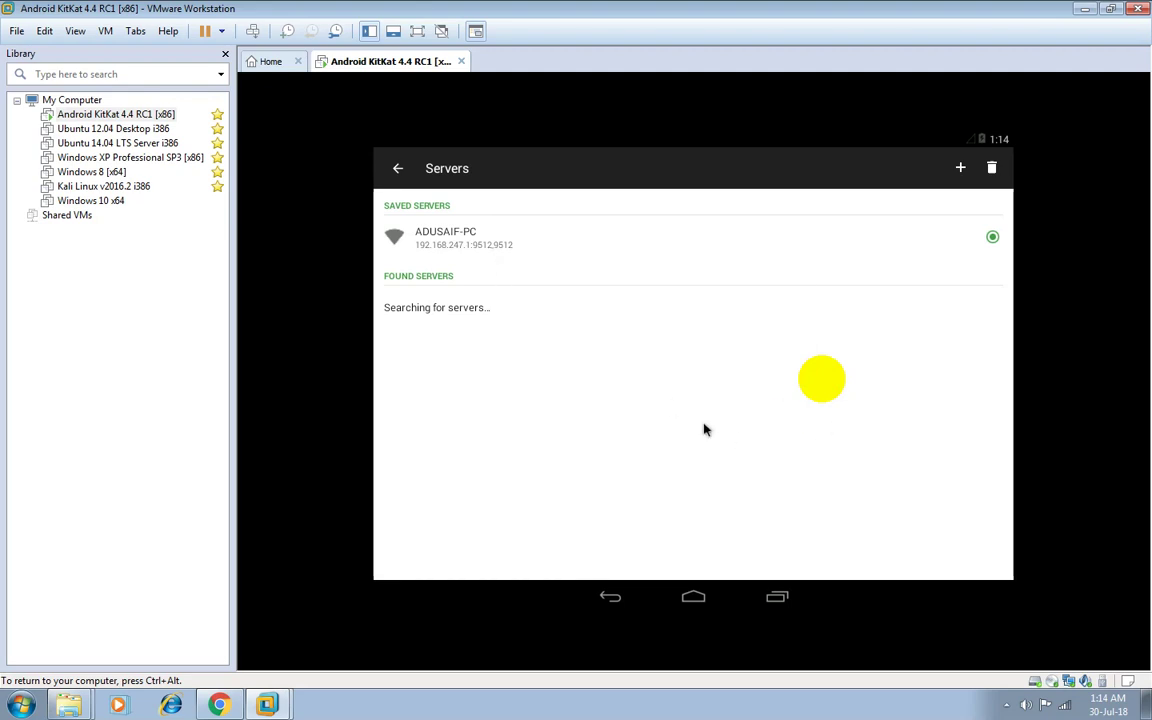
click(962, 168)
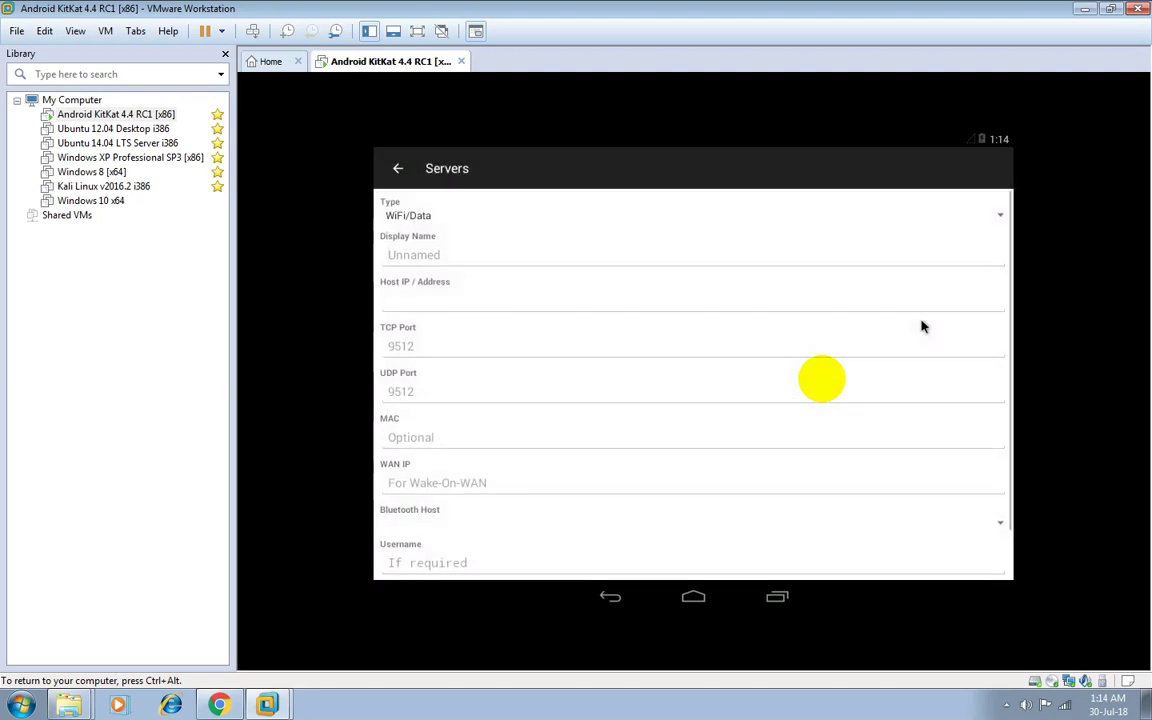
click(1000, 218)
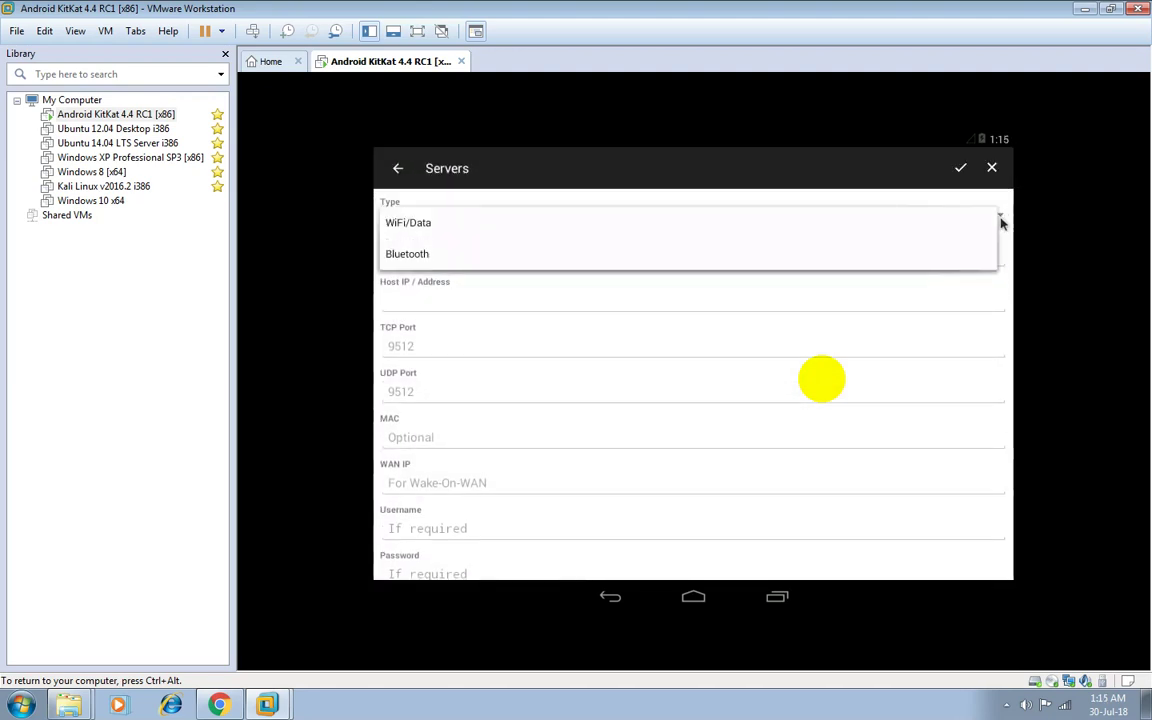
click(1001, 222)
click(397, 168)
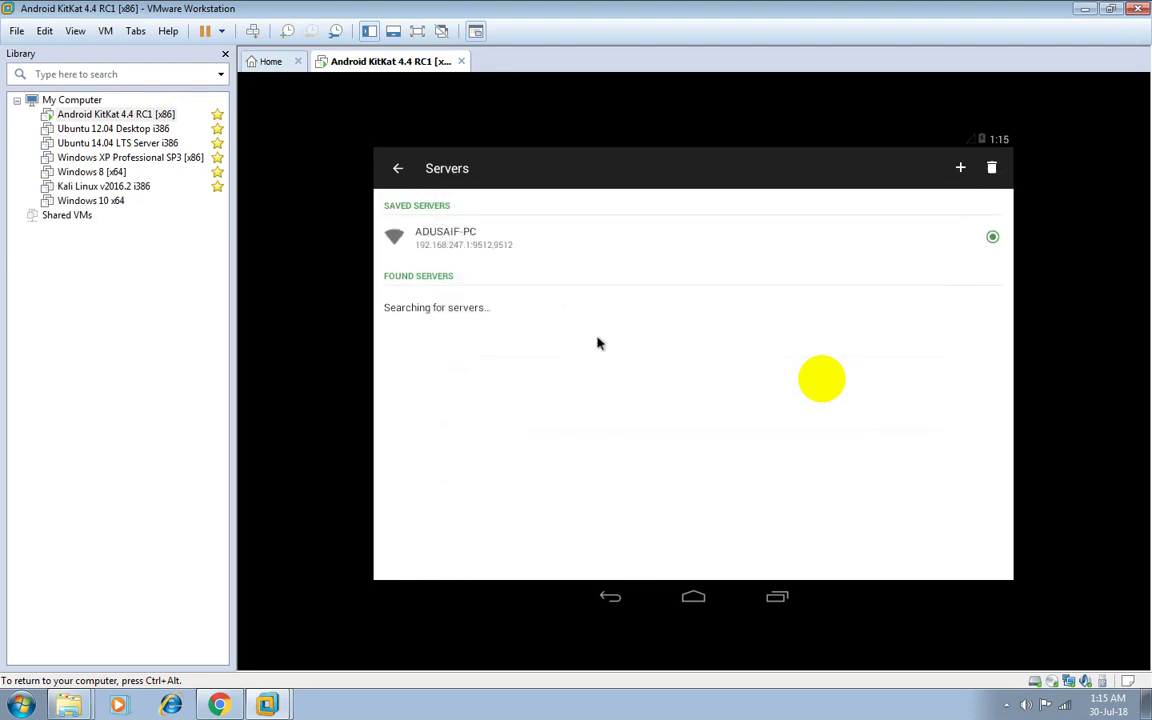
click(397, 168)
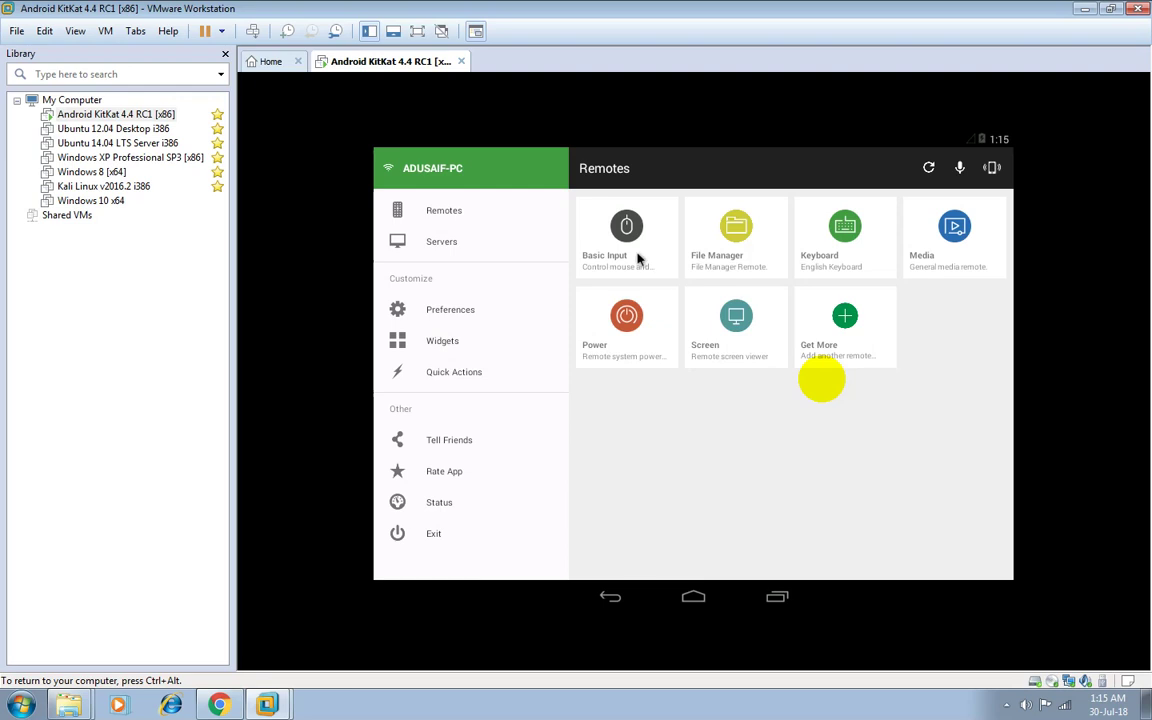
Open the app preferences and look through the General and Connection settings, including the server management list.
click(478, 316)
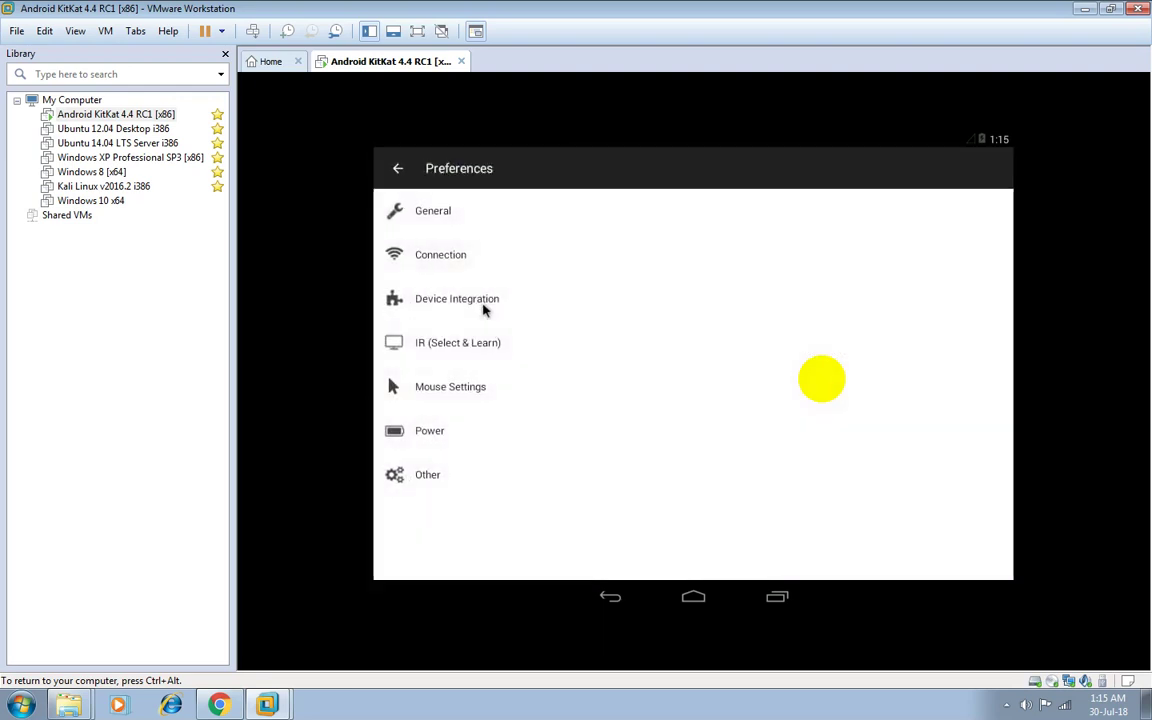
click(447, 227)
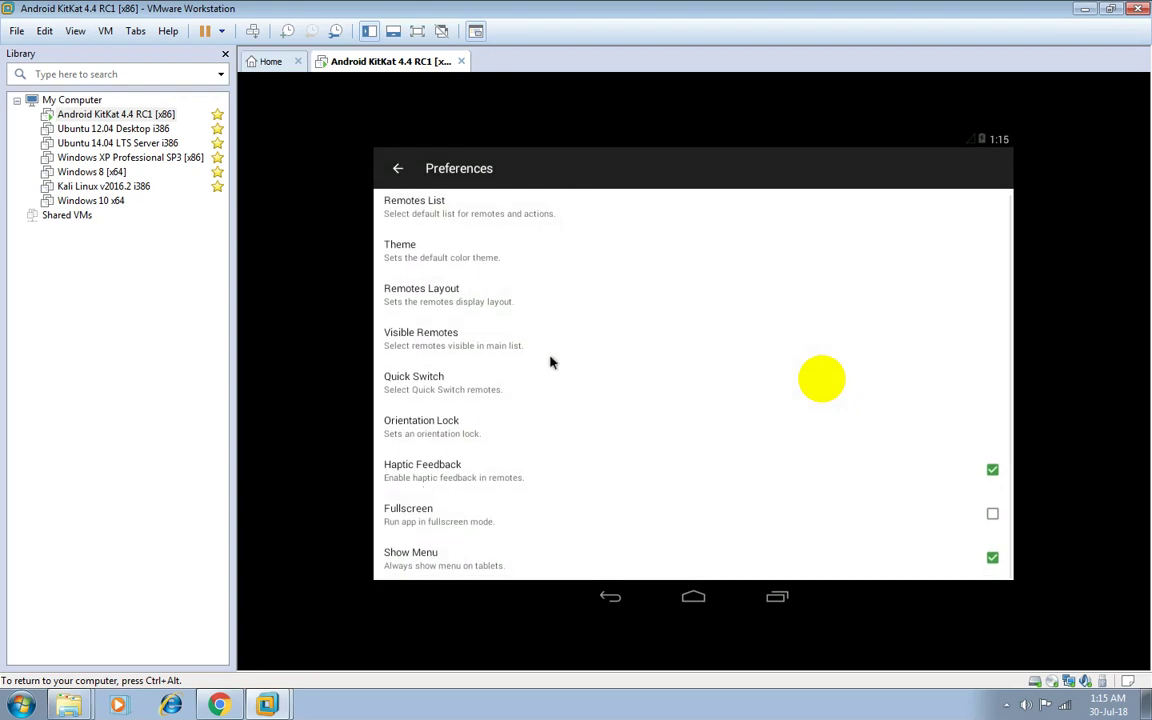
key(Escape)
click(458, 270)
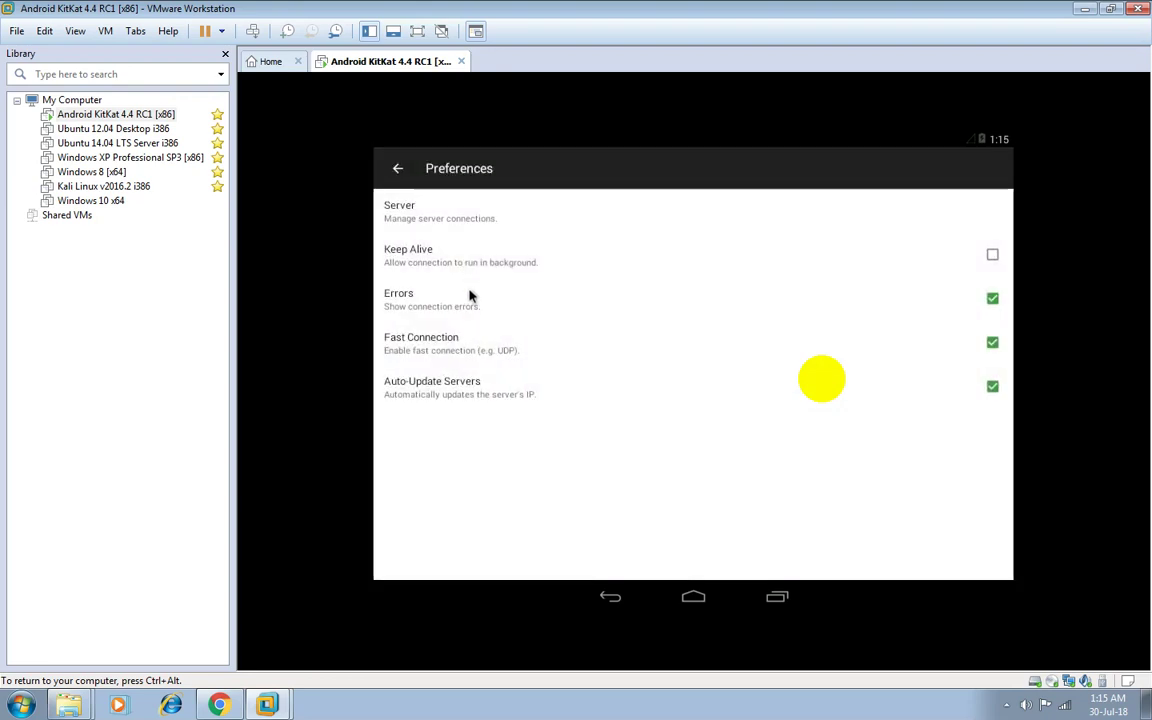
key(Escape)
click(458, 257)
click(473, 224)
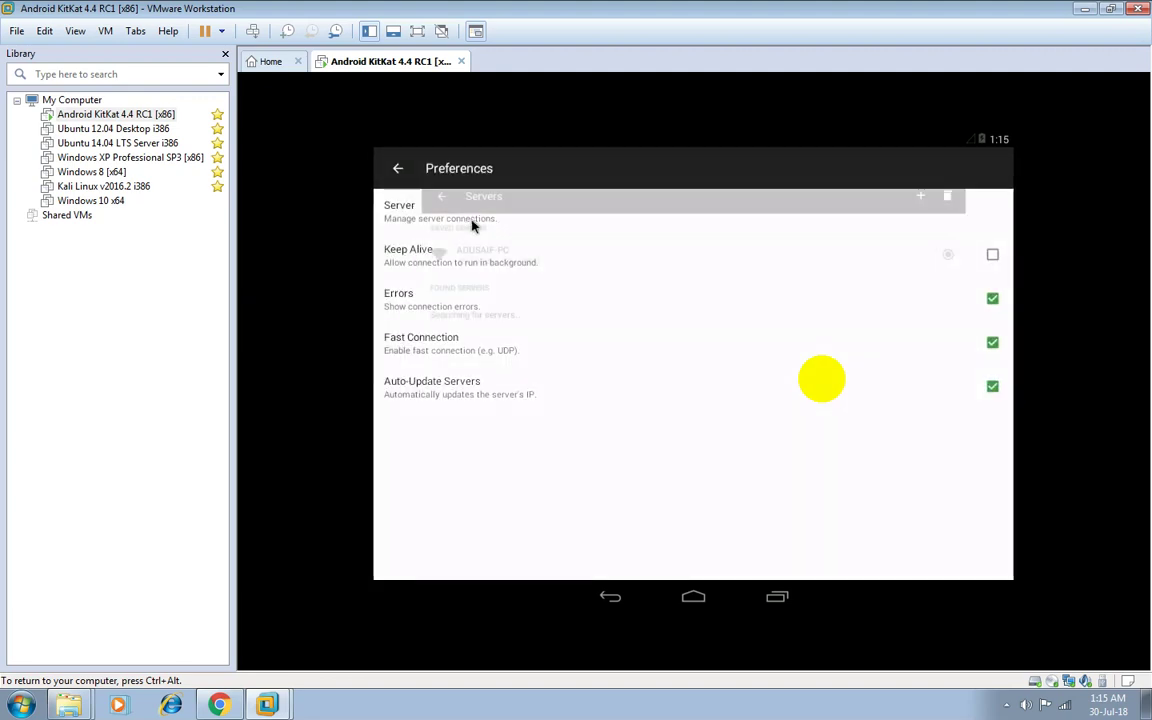
key(Escape)
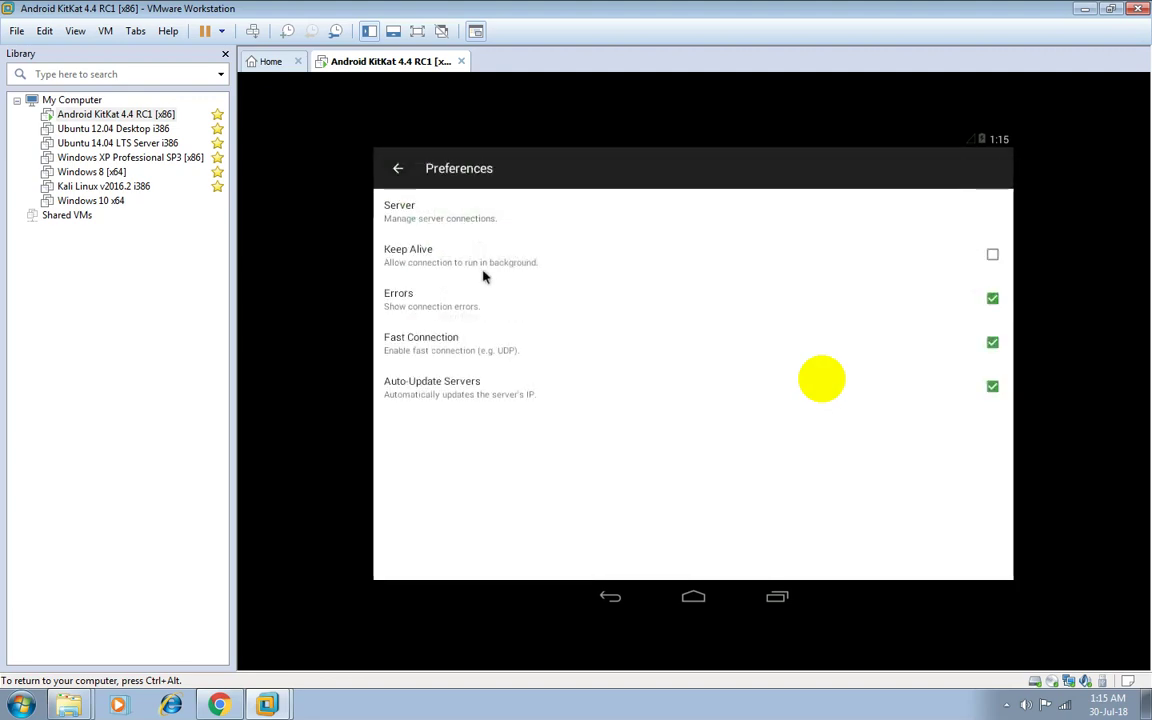
key(Escape)
Look through the Device Integration, IR, Mouse Settings, Power and Other preferences, and return to the Remotes list.
click(473, 306)
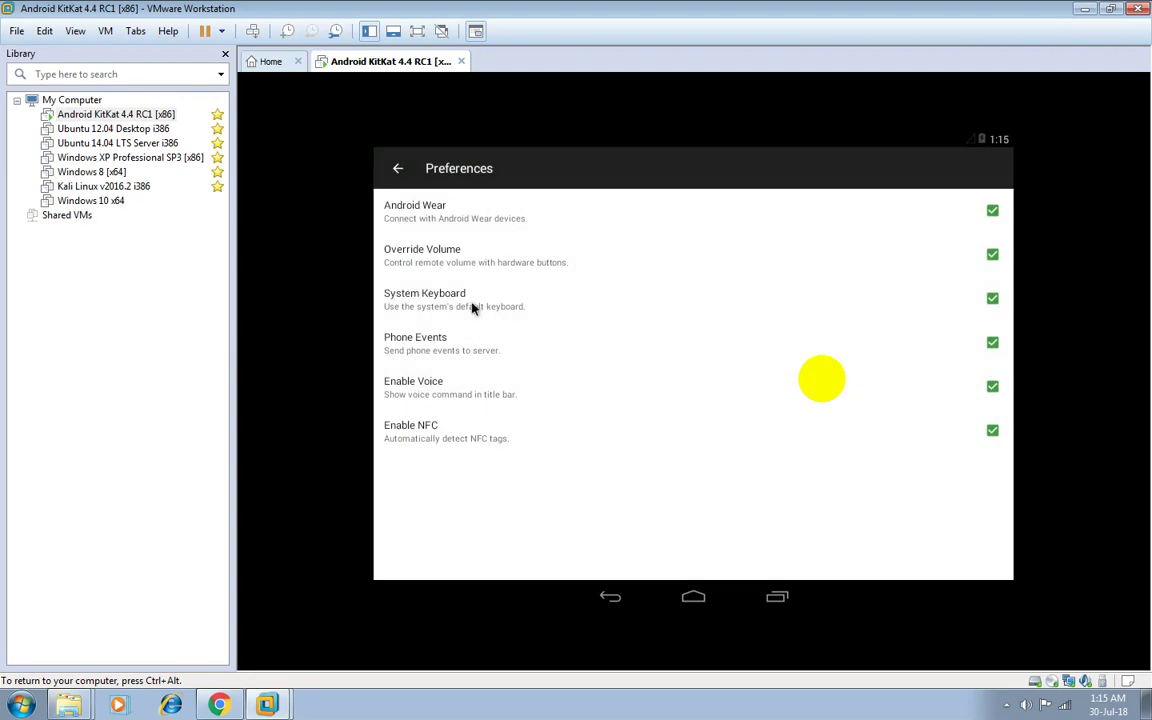
key(Escape)
click(483, 345)
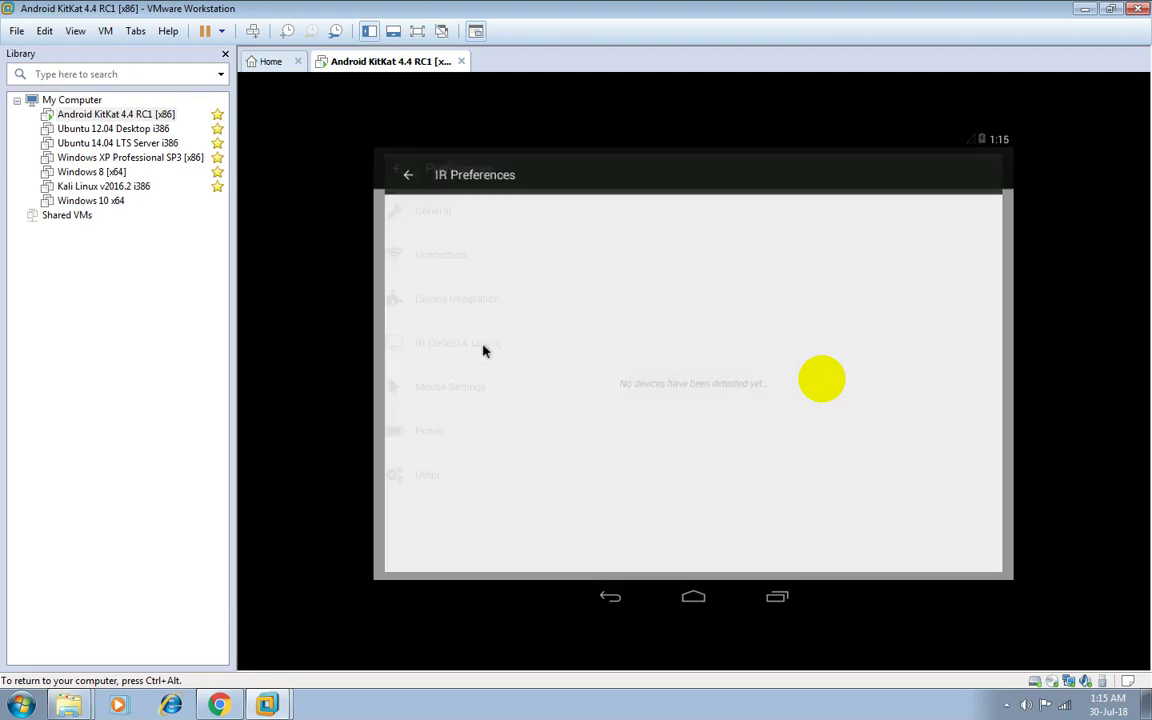
key(Escape)
click(493, 392)
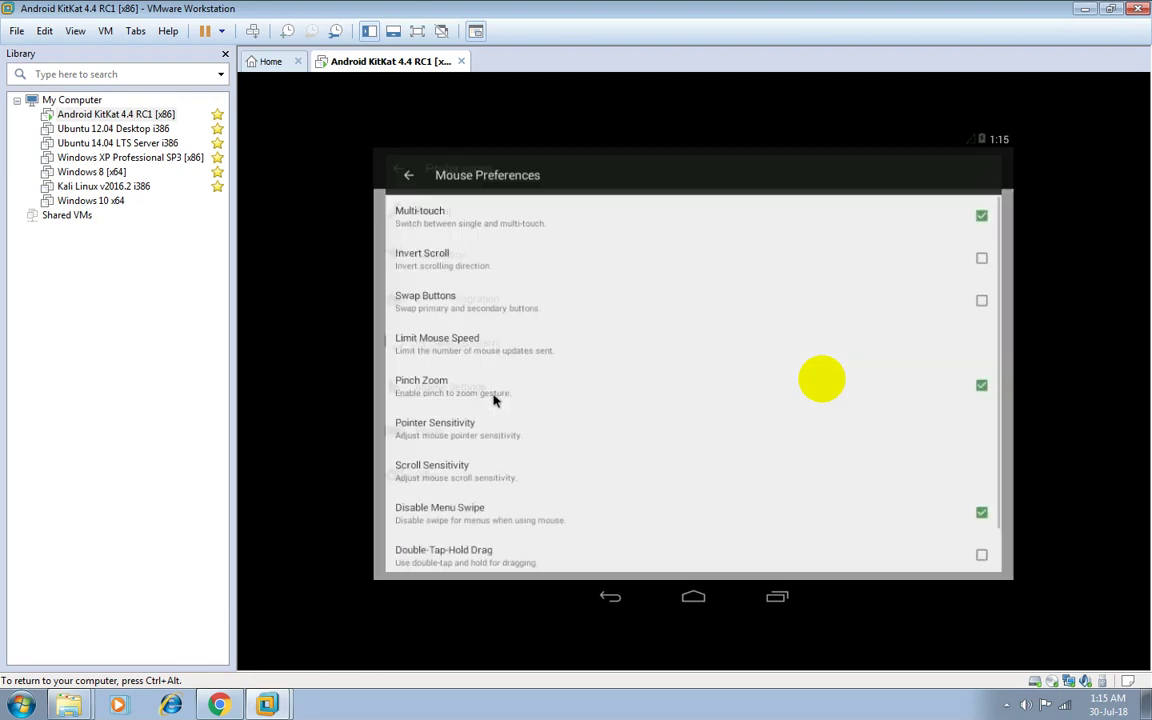
scroll(497, 404, down, 1)
key(Escape)
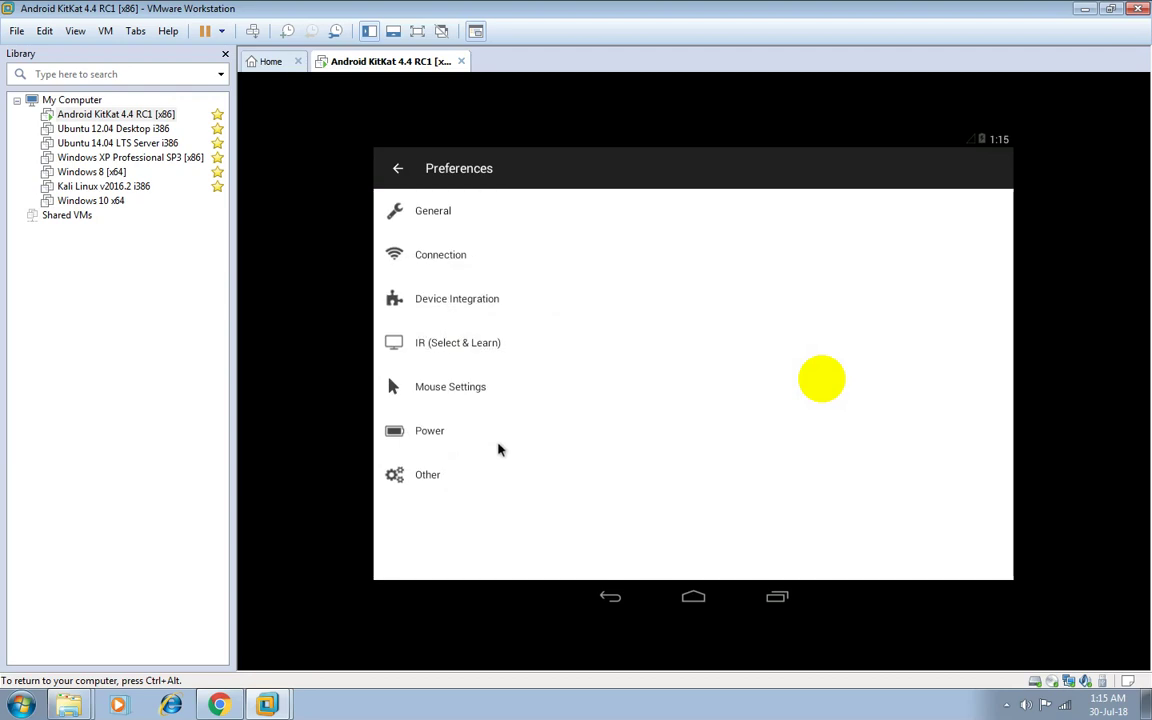
click(499, 450)
key(Escape)
click(505, 474)
key(Escape)
key(Escape)
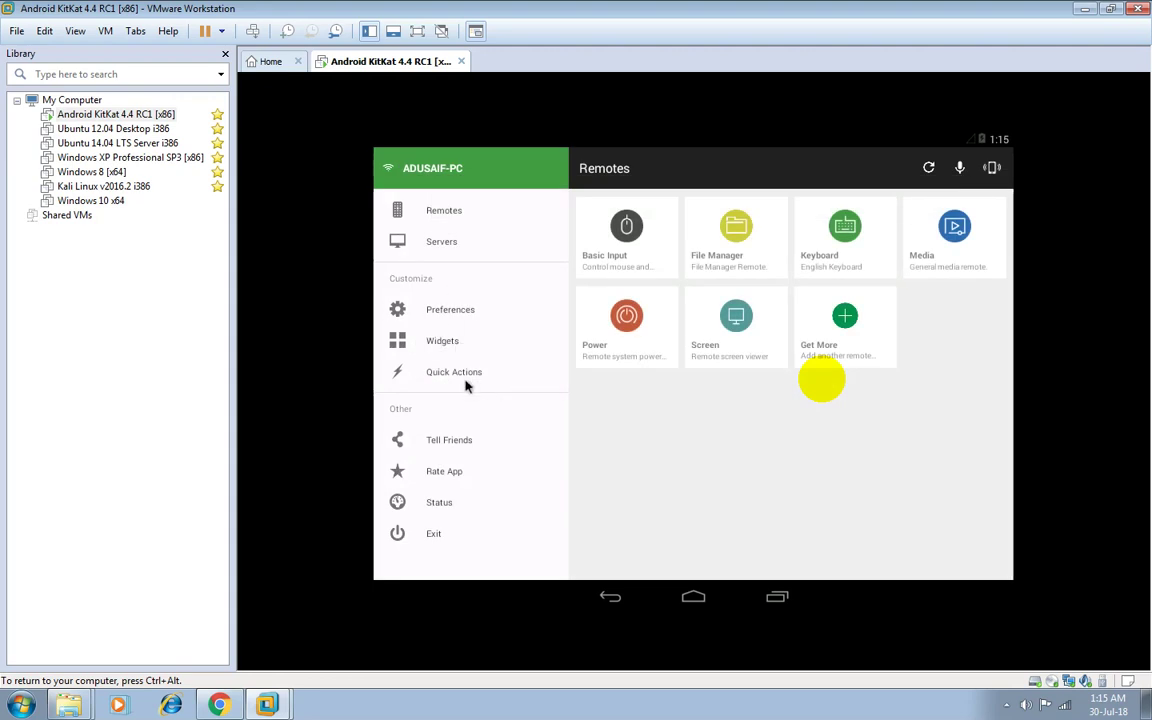
View the Quick Actions and Widgets screens without changing anything and return to the Remotes list.
click(465, 386)
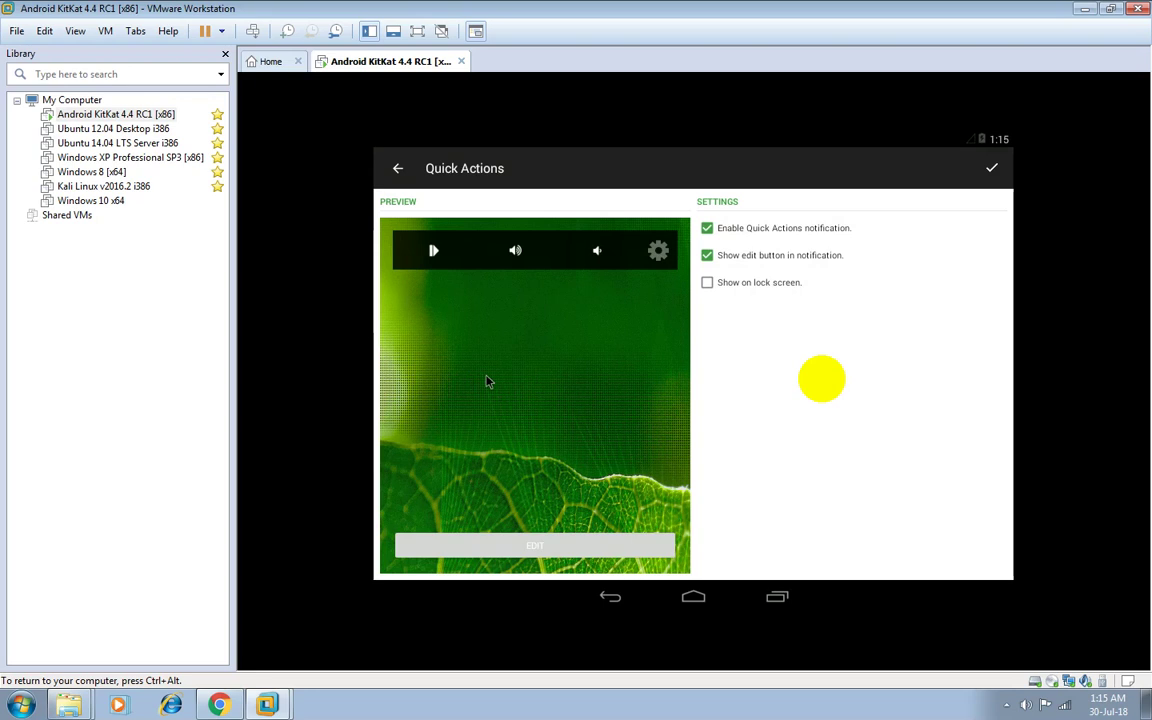
key(Escape)
click(578, 390)
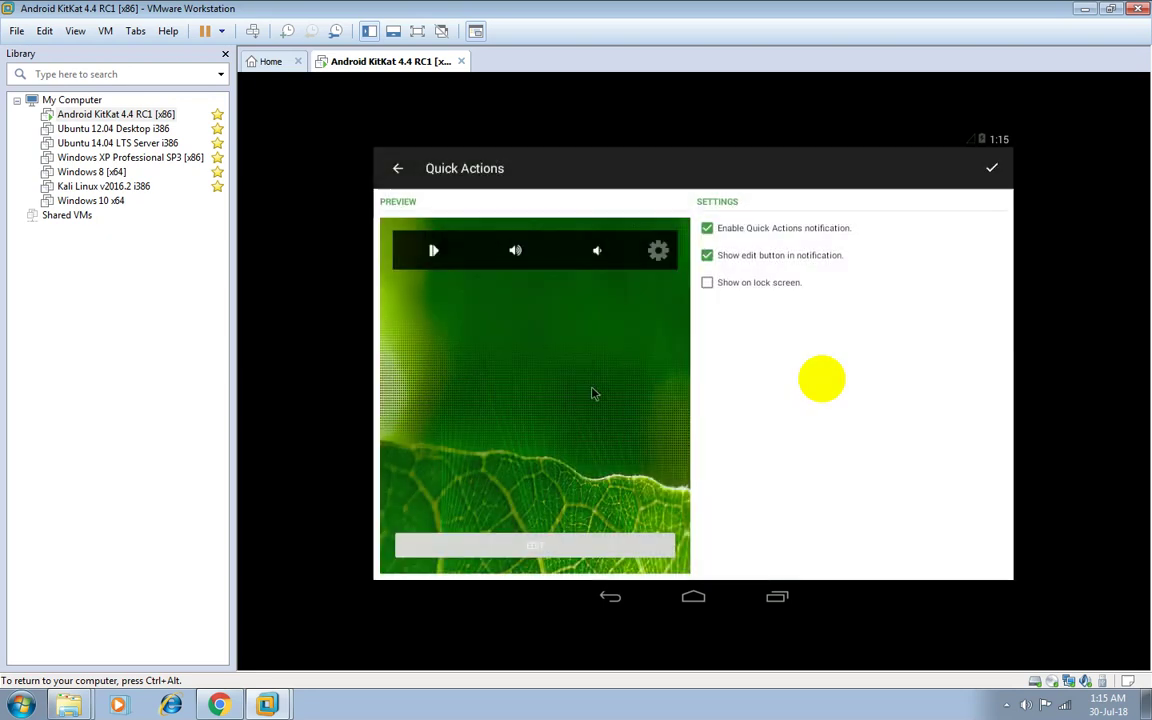
key(Escape)
click(795, 385)
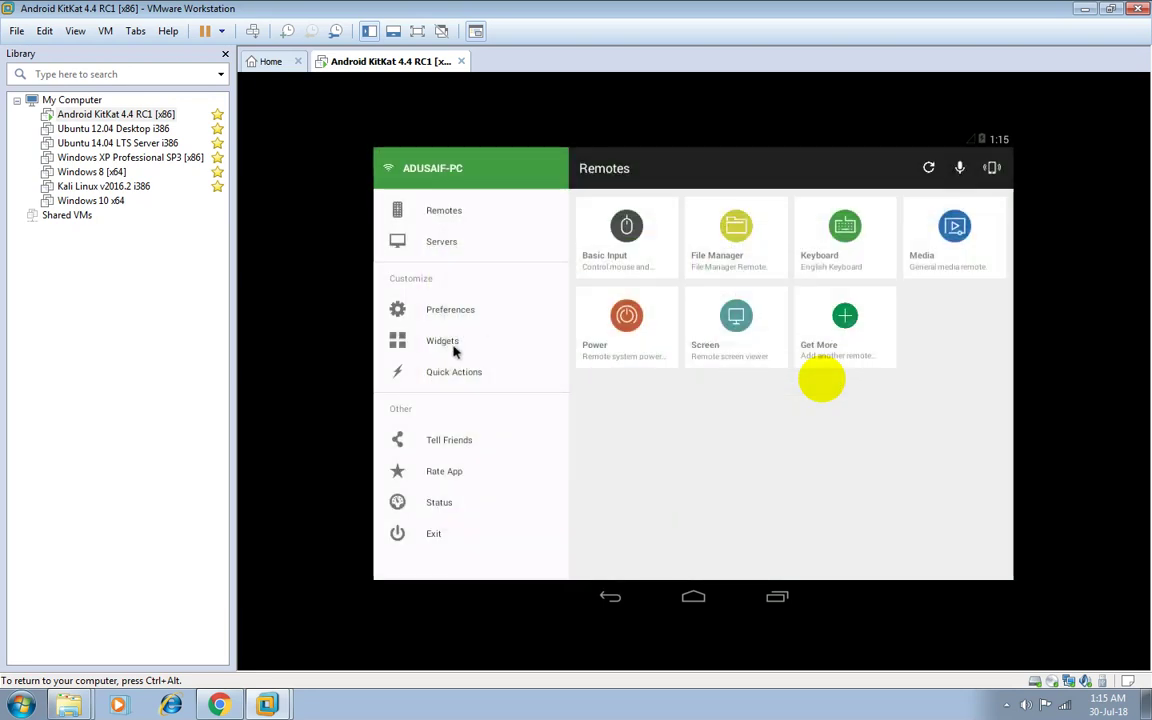
click(457, 344)
click(704, 399)
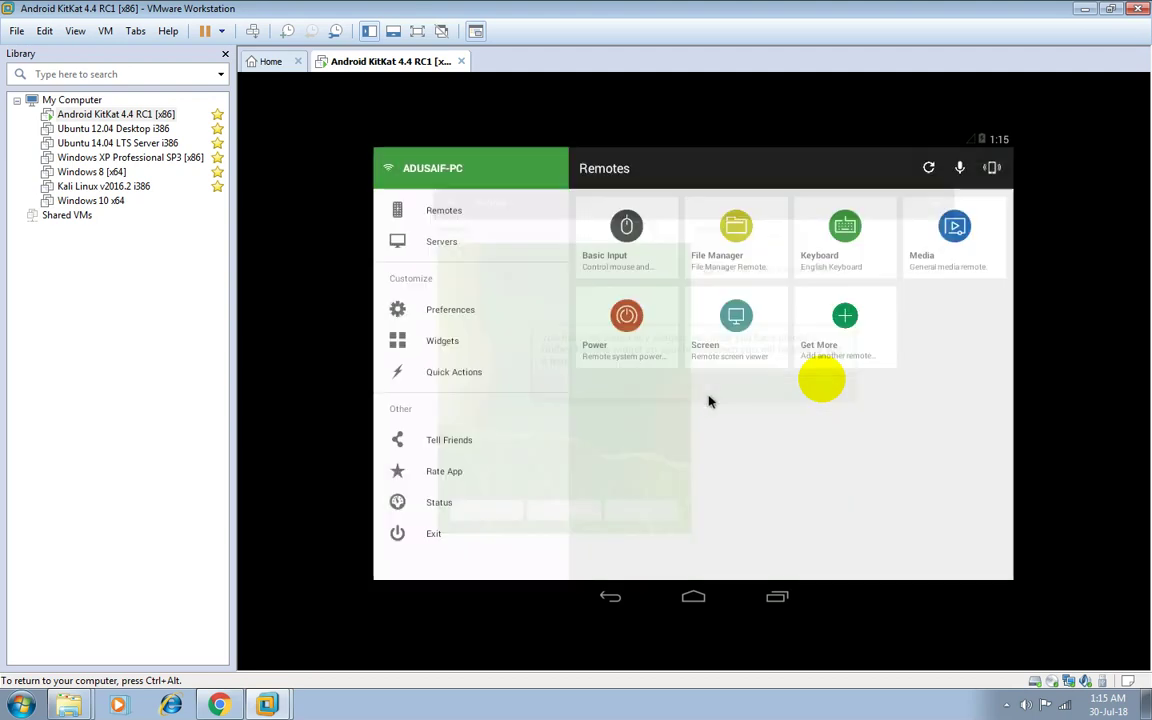
key(Escape)
click(788, 388)
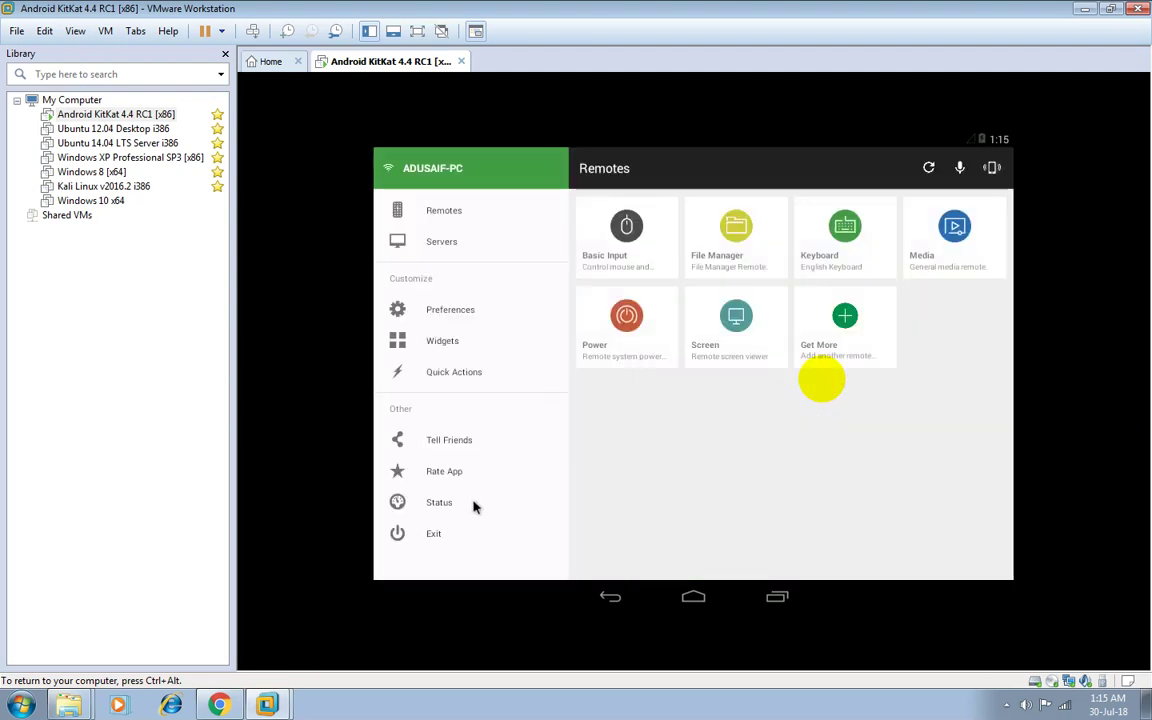
Read through the app's Status page, check the saved servers, and return to the Remotes list.
click(462, 504)
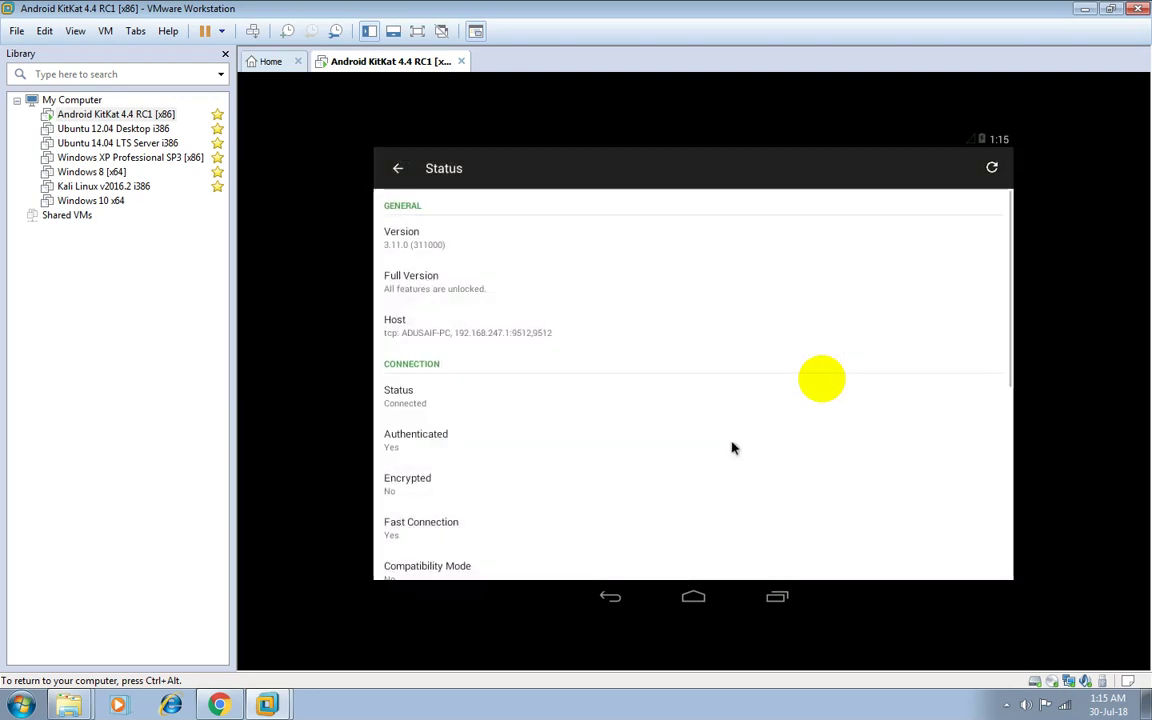
scroll(728, 409, down, 5)
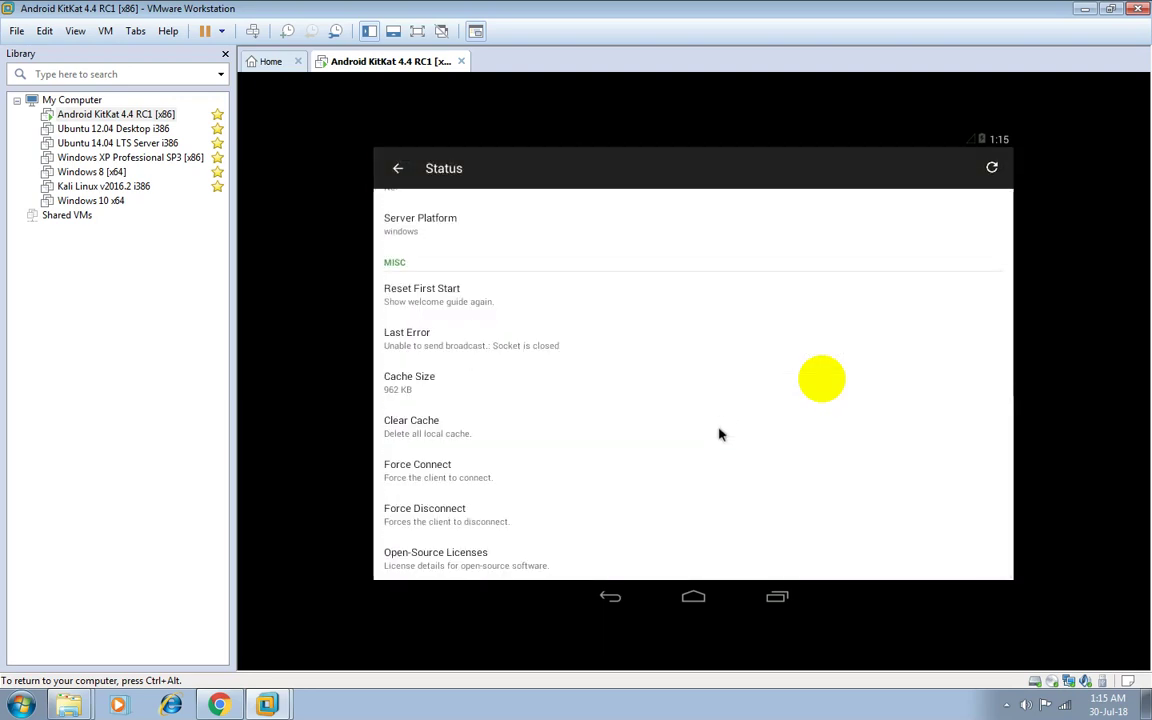
scroll(718, 442, up, 1)
scroll(718, 442, up, 2)
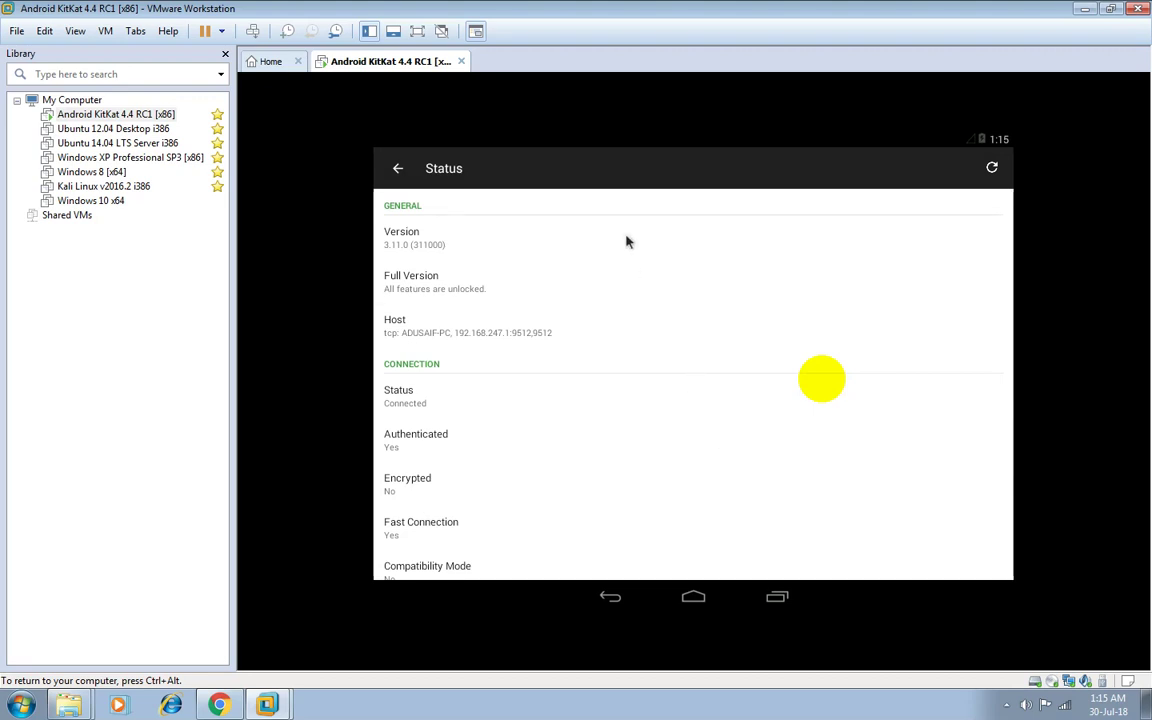
key(Escape)
click(465, 248)
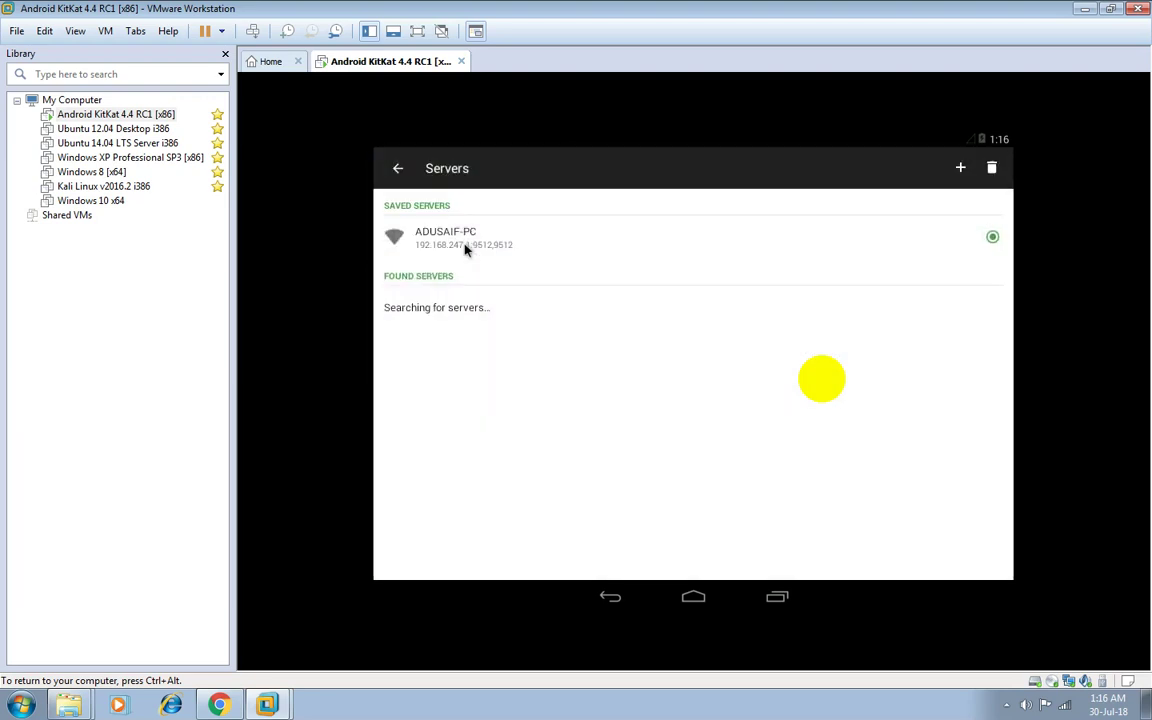
right_click(566, 278)
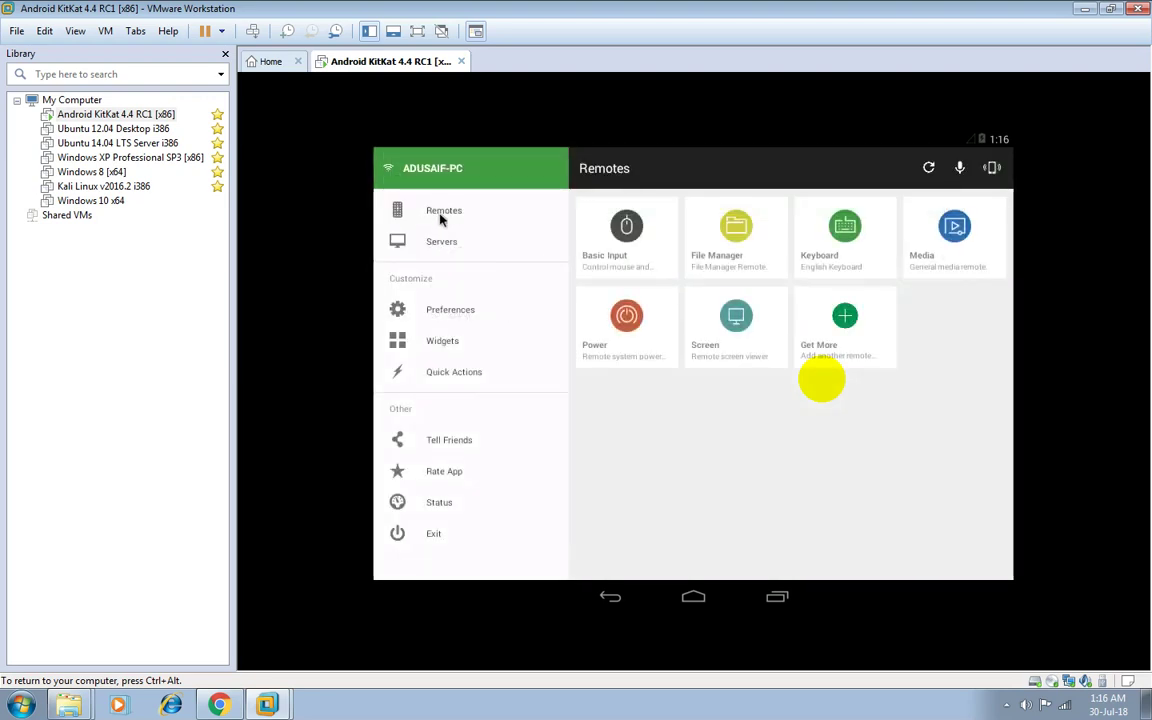
Open the Basic Input remote, dismiss its Quick Switch hint and restore the VMware window to a smaller size.
click(638, 262)
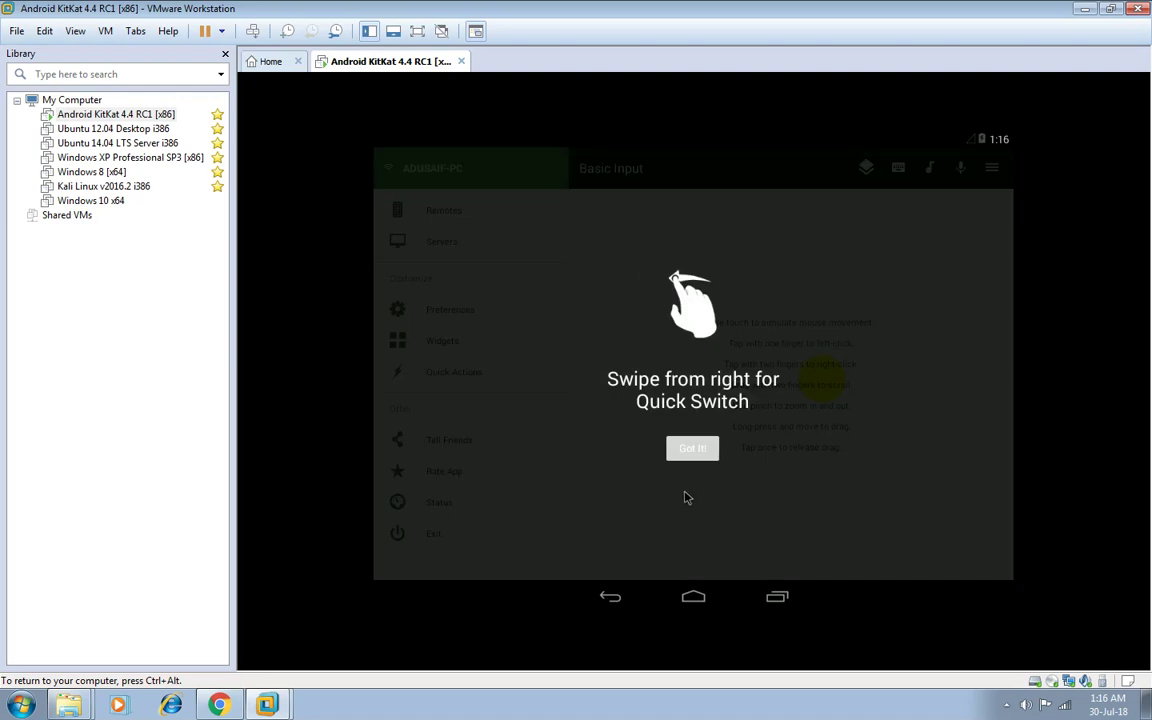
click(697, 451)
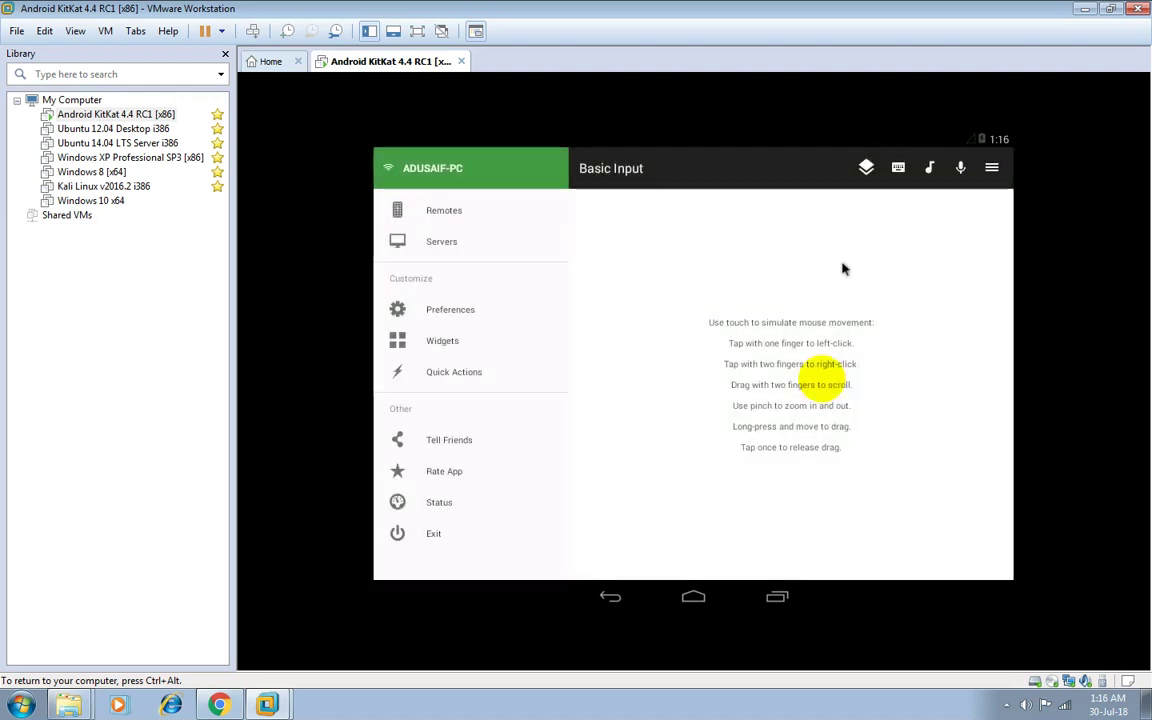
key(ctrl+alt)
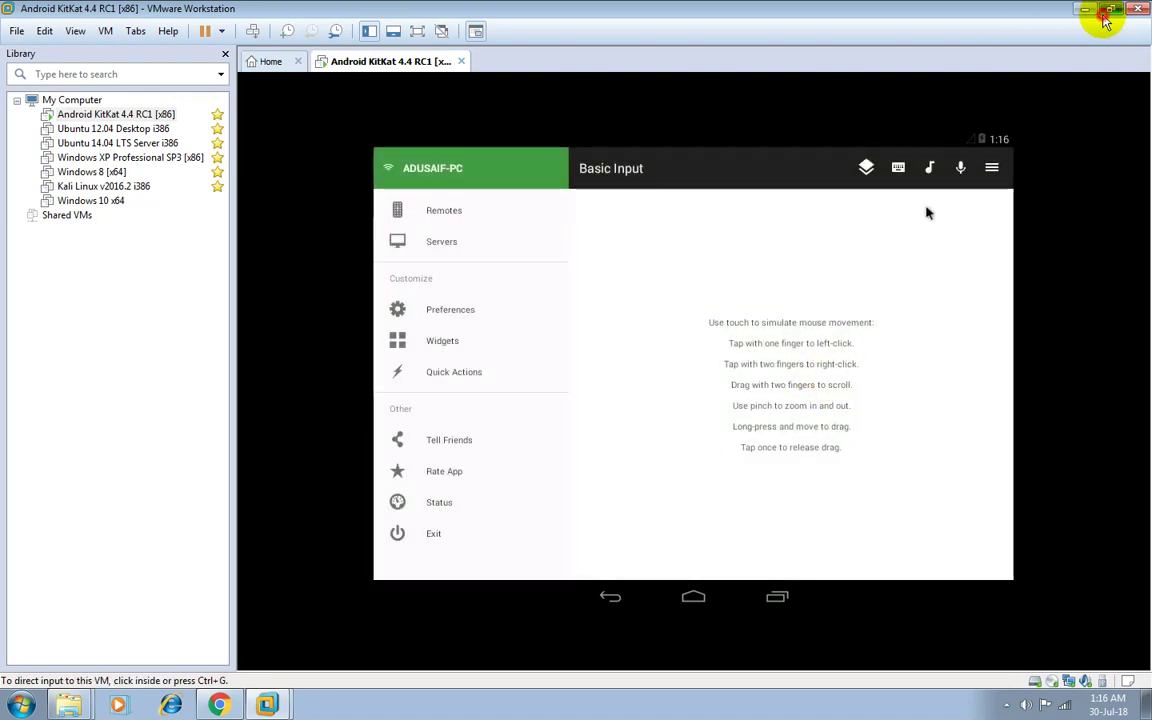
click(1108, 10)
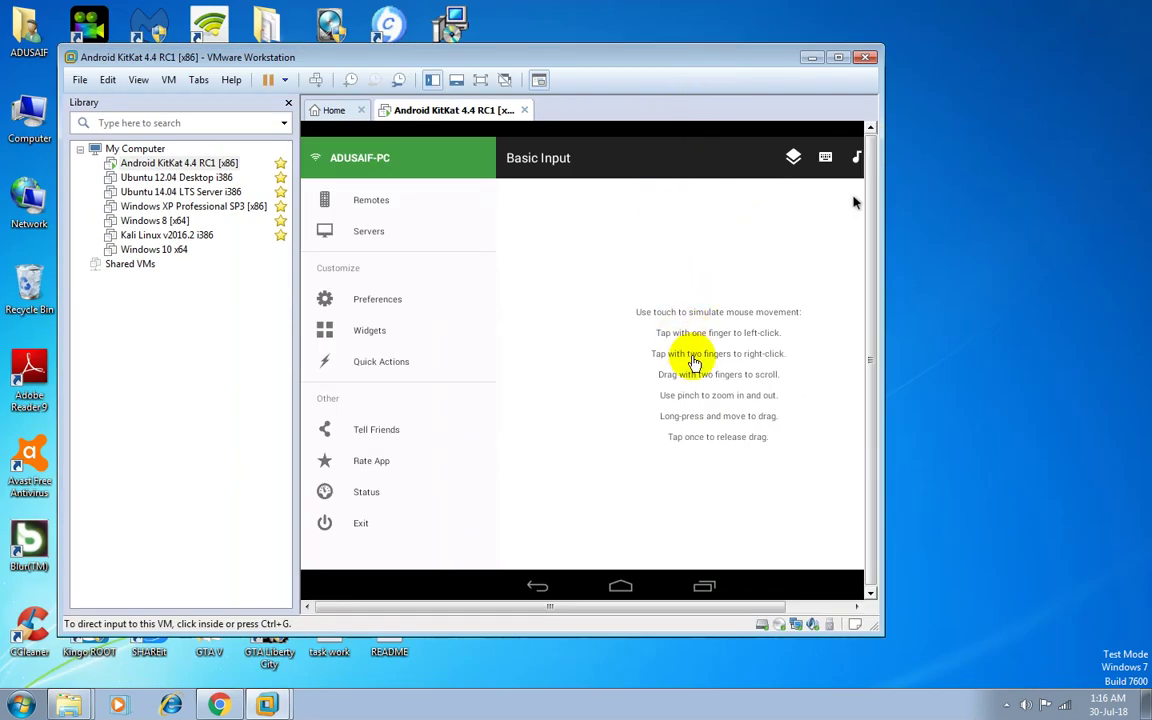
Move the VMware window aside to uncover the desktop icons and try the Basic Input touch area.
click(690, 355)
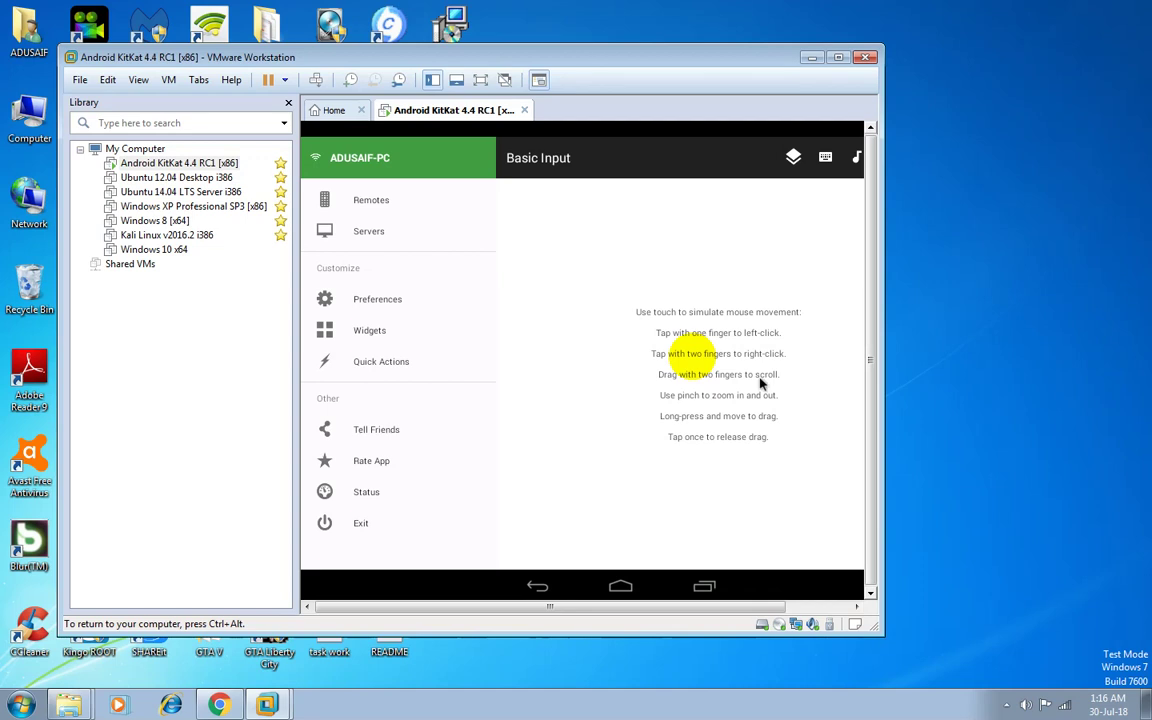
key(ctrl+alt)
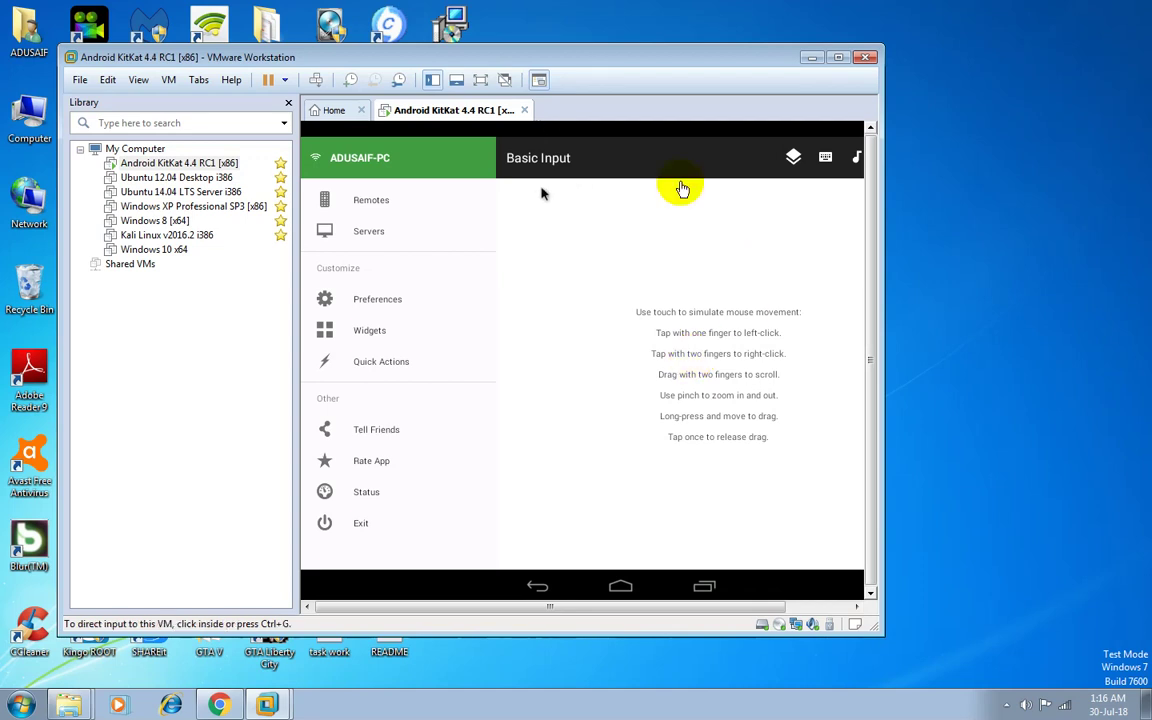
drag(658, 57, 915, 165)
drag(762, 162, 869, 118)
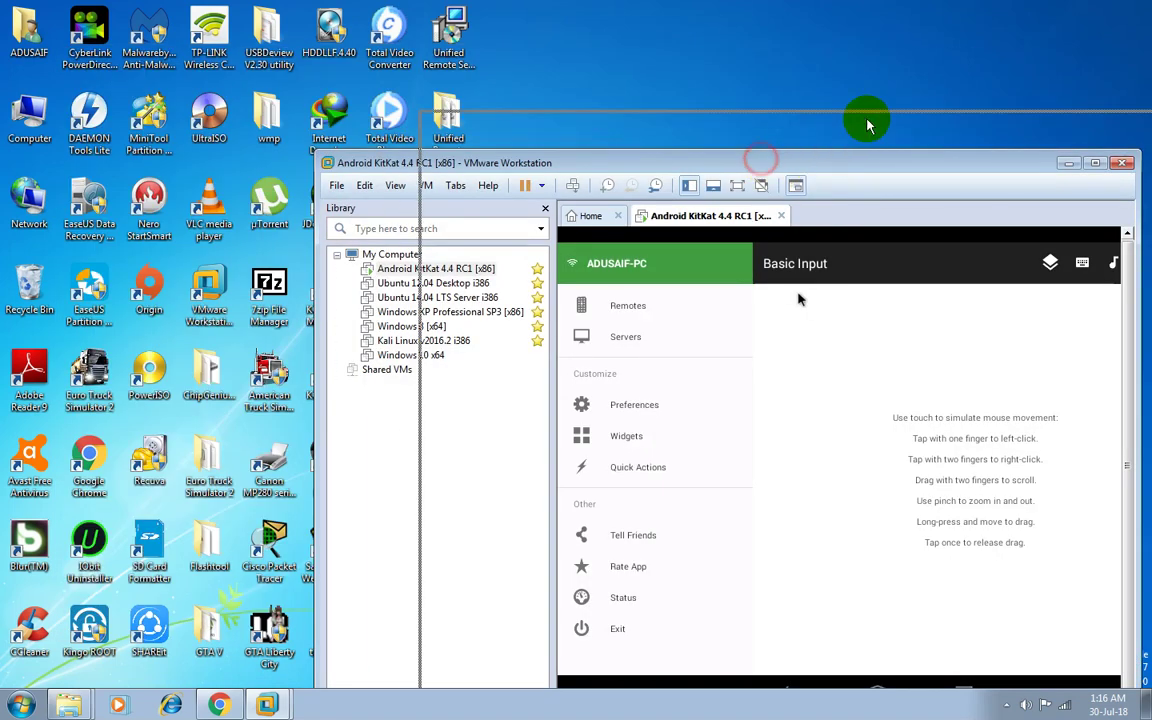
drag(748, 128, 805, 85)
click(1100, 412)
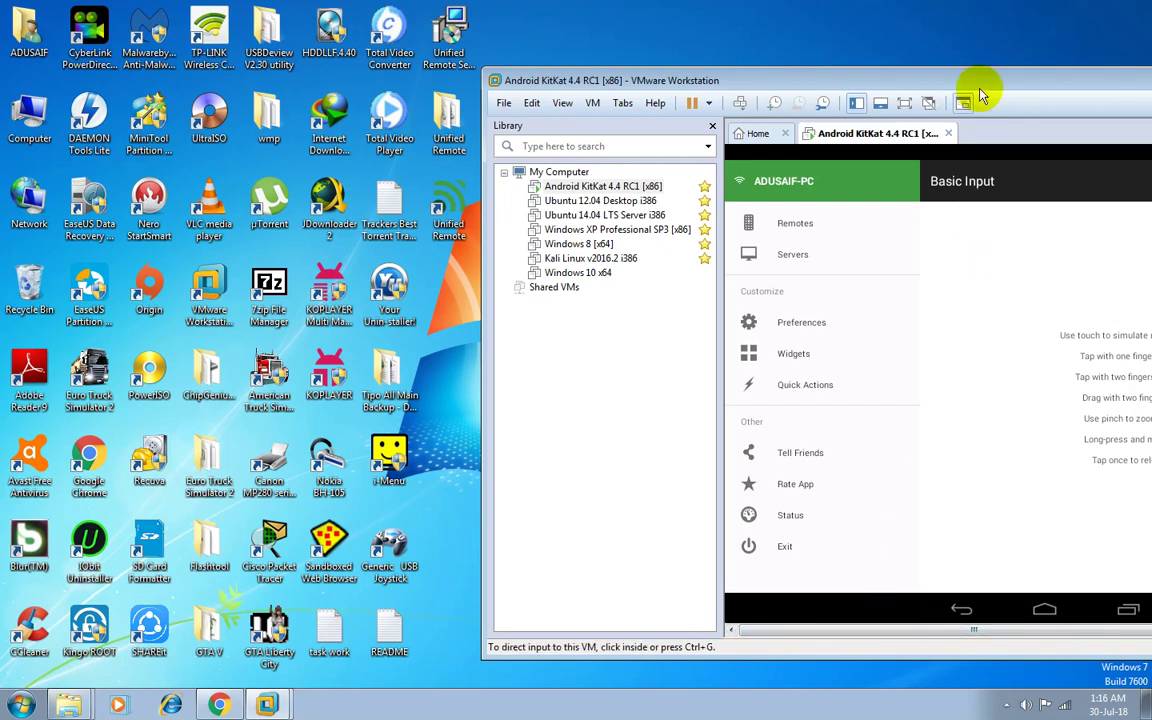
Reposition the VMware window to test Basic Input against other parts of the desktop, and maximize the window.
drag(1012, 88, 716, 96)
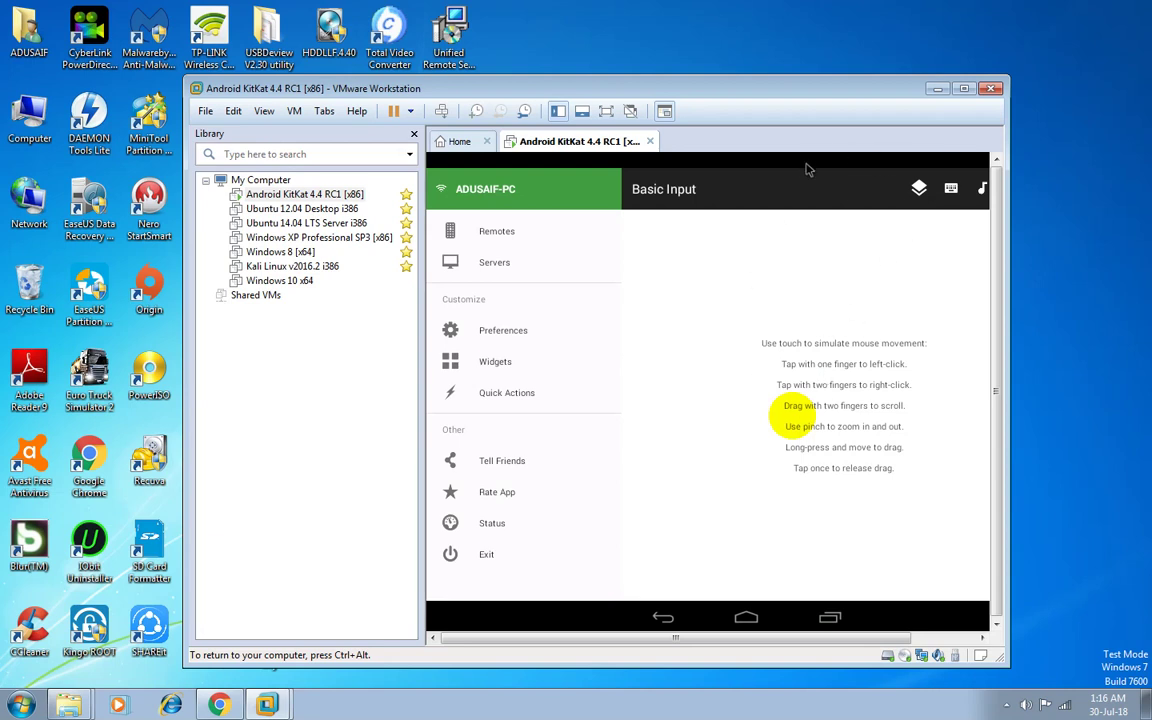
key(ctrl+alt)
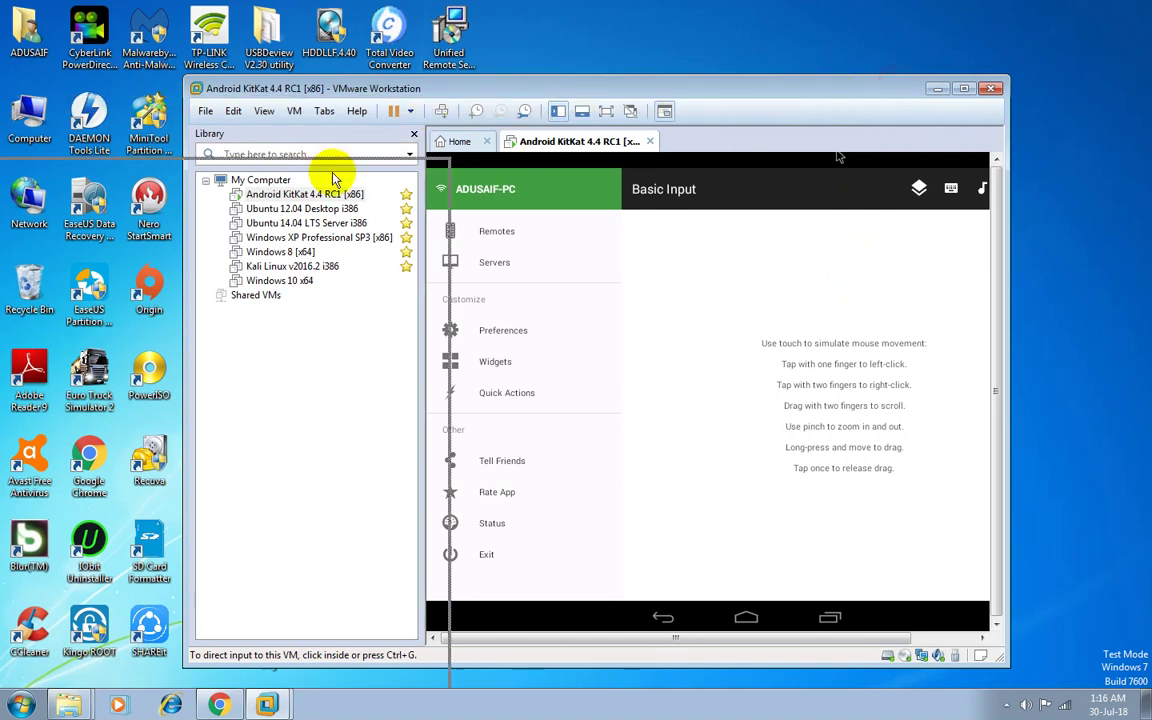
drag(357, 157, 310, 170)
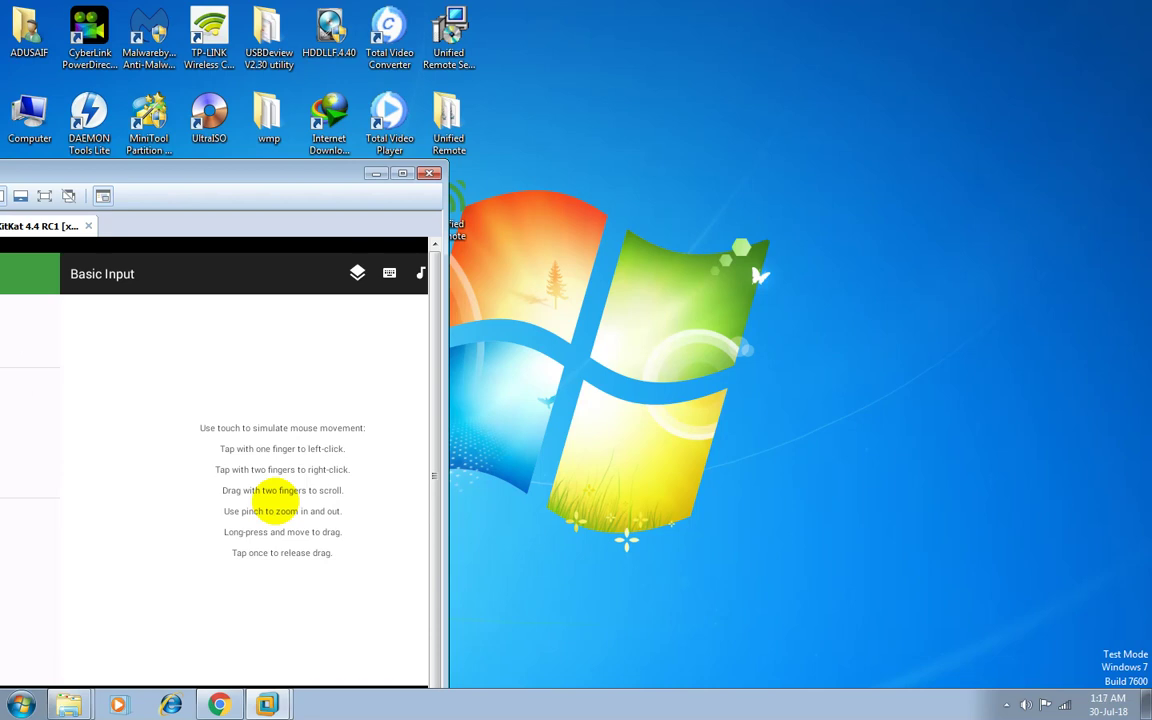
click(402, 173)
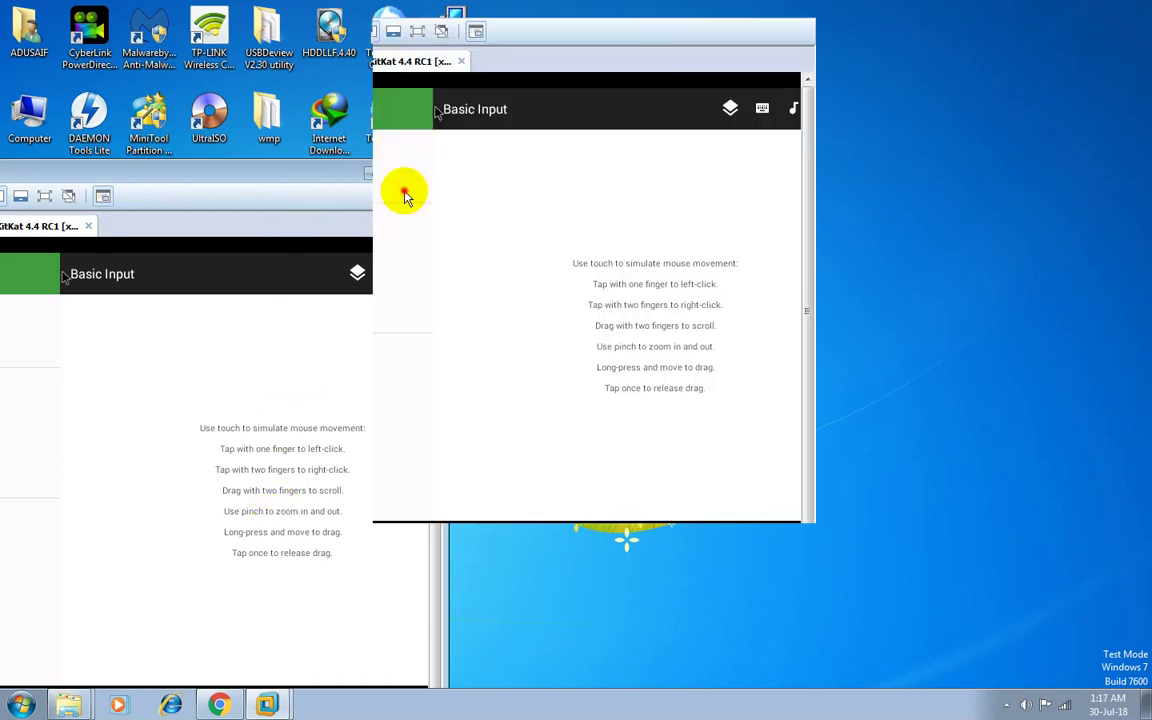
click(741, 397)
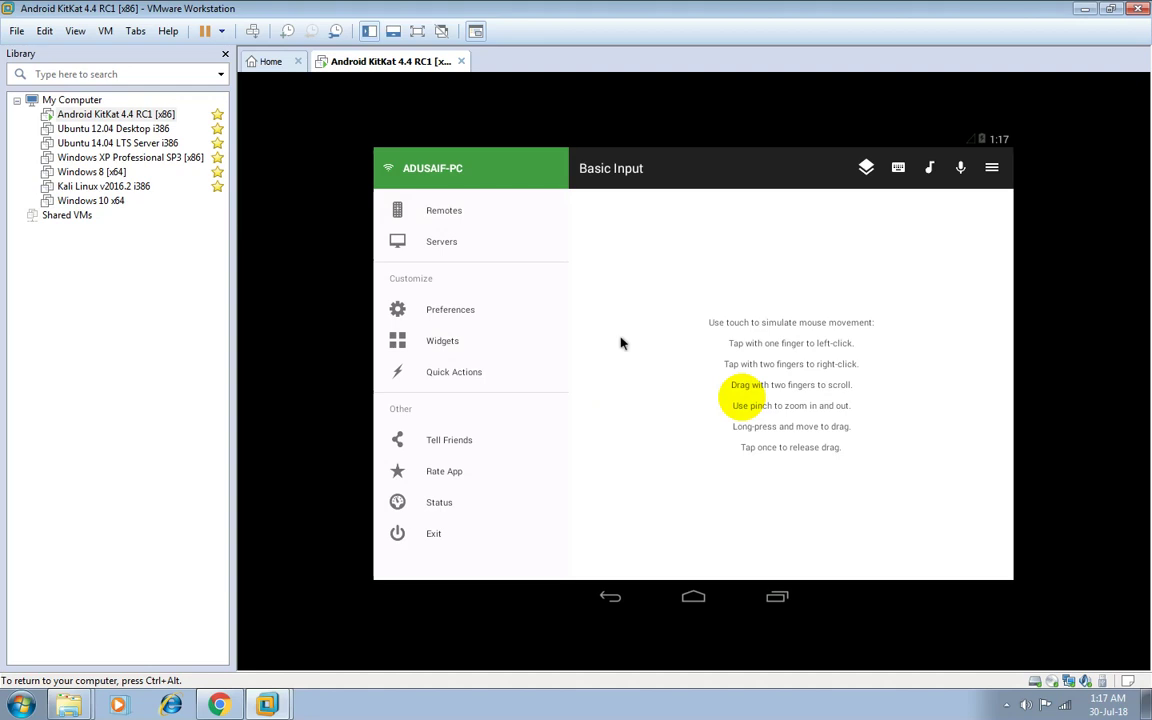
Try the Quick Switch option in the Basic Input remote and show its media playback controls.
click(875, 175)
drag(397, 252, 692, 566)
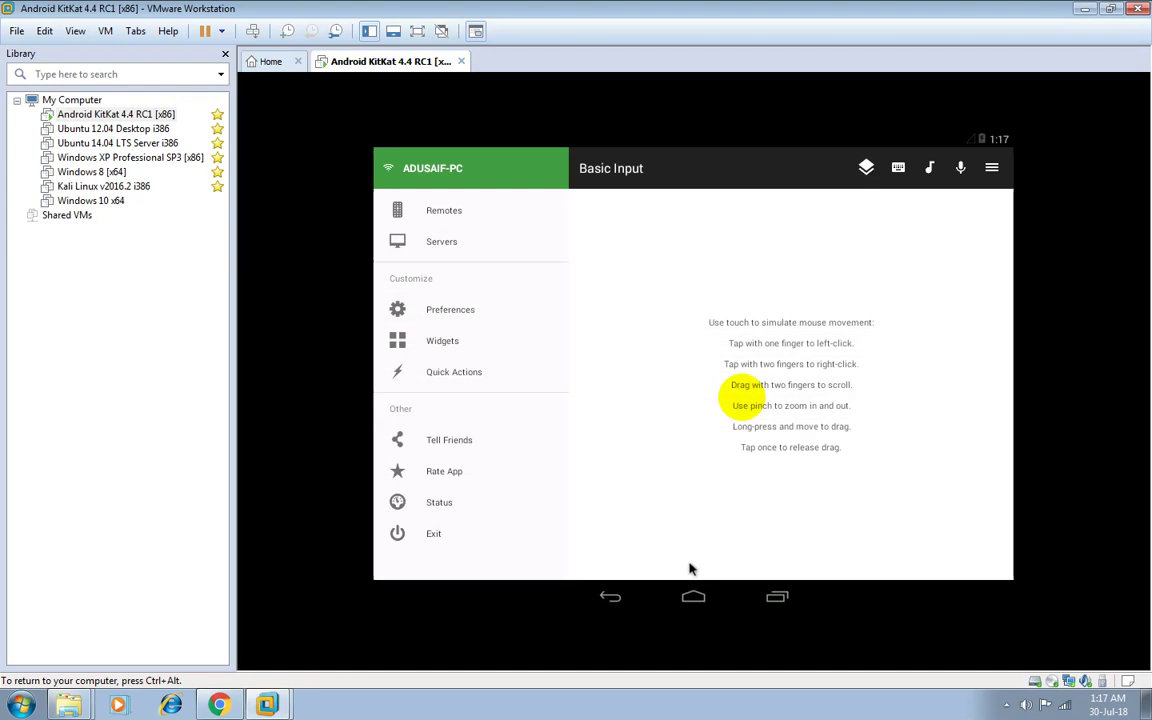
click(921, 171)
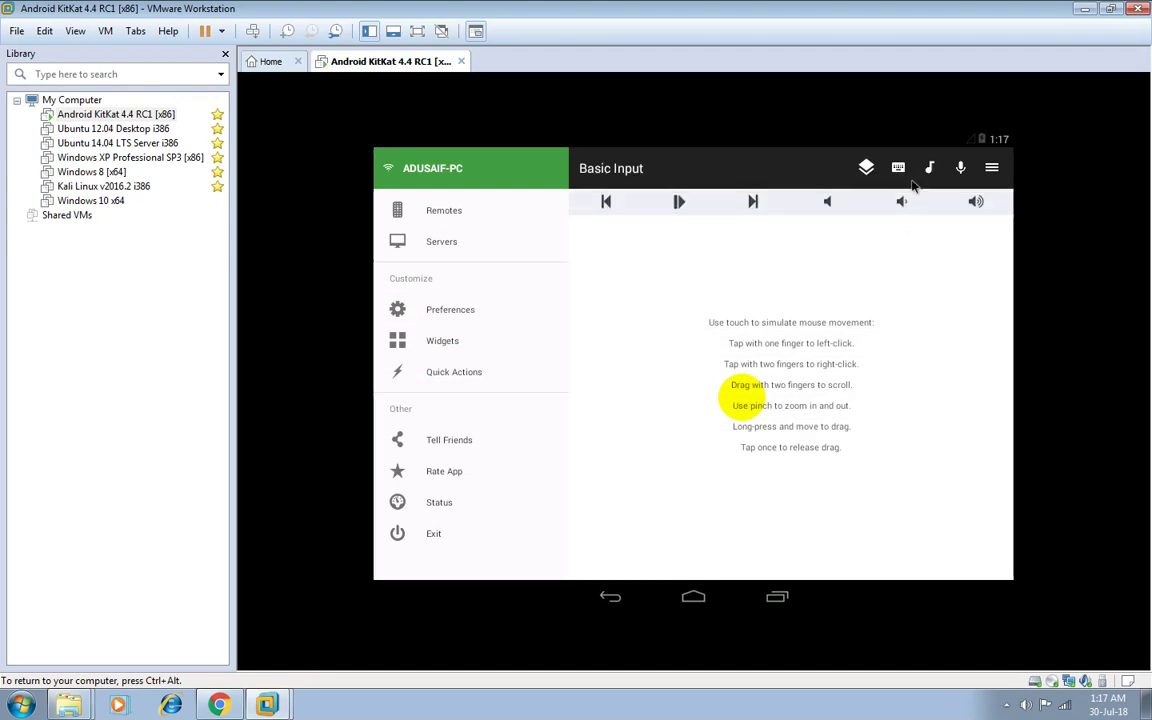
Show the keyboard modifier keys in the Basic Input remote, expand them to the extended key rows and check the remote's menu.
click(929, 170)
click(898, 168)
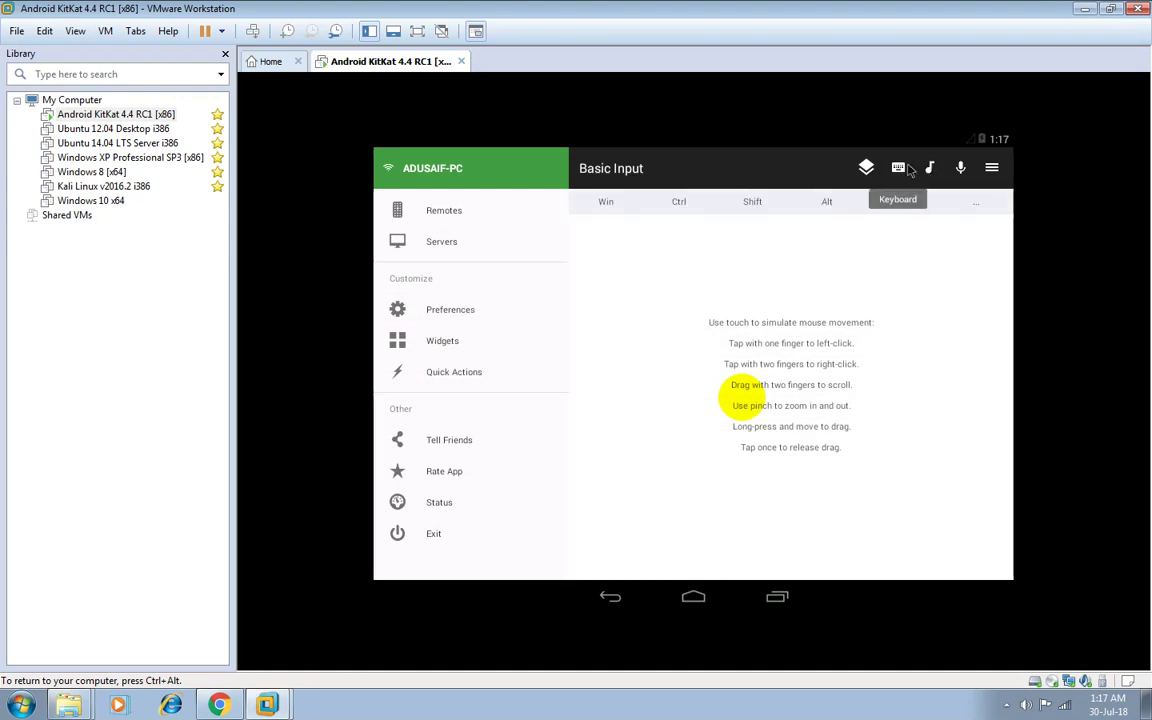
click(976, 203)
click(977, 205)
click(976, 203)
click(976, 203)
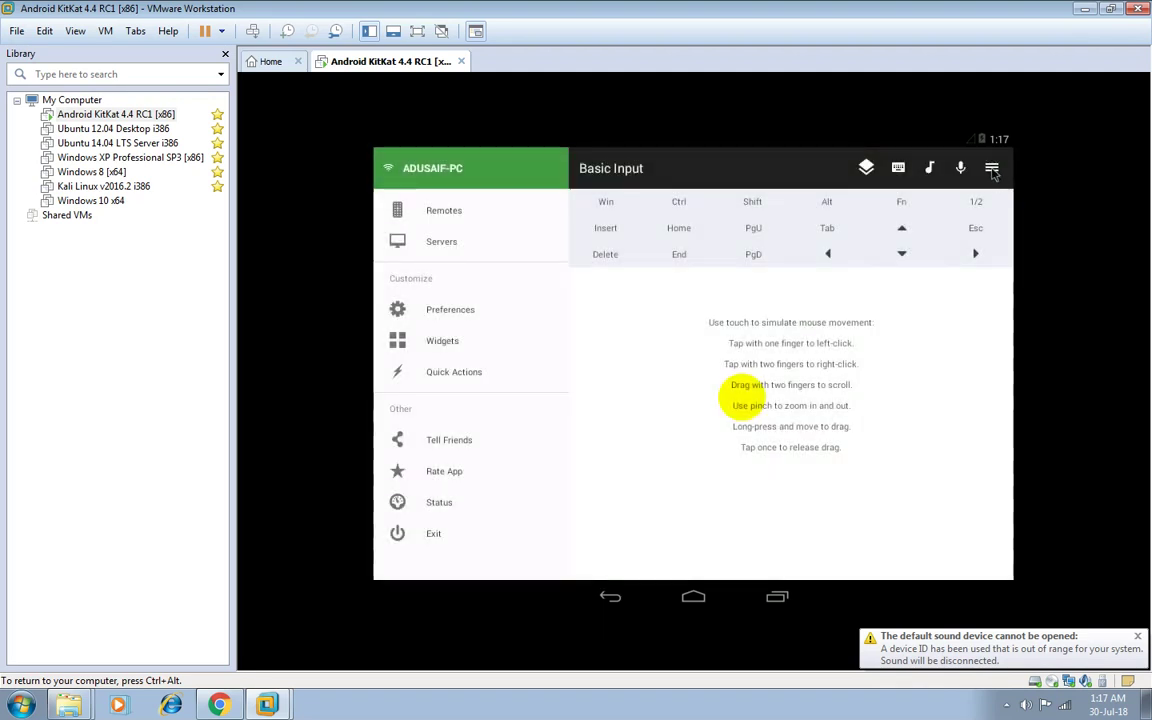
click(991, 168)
click(686, 388)
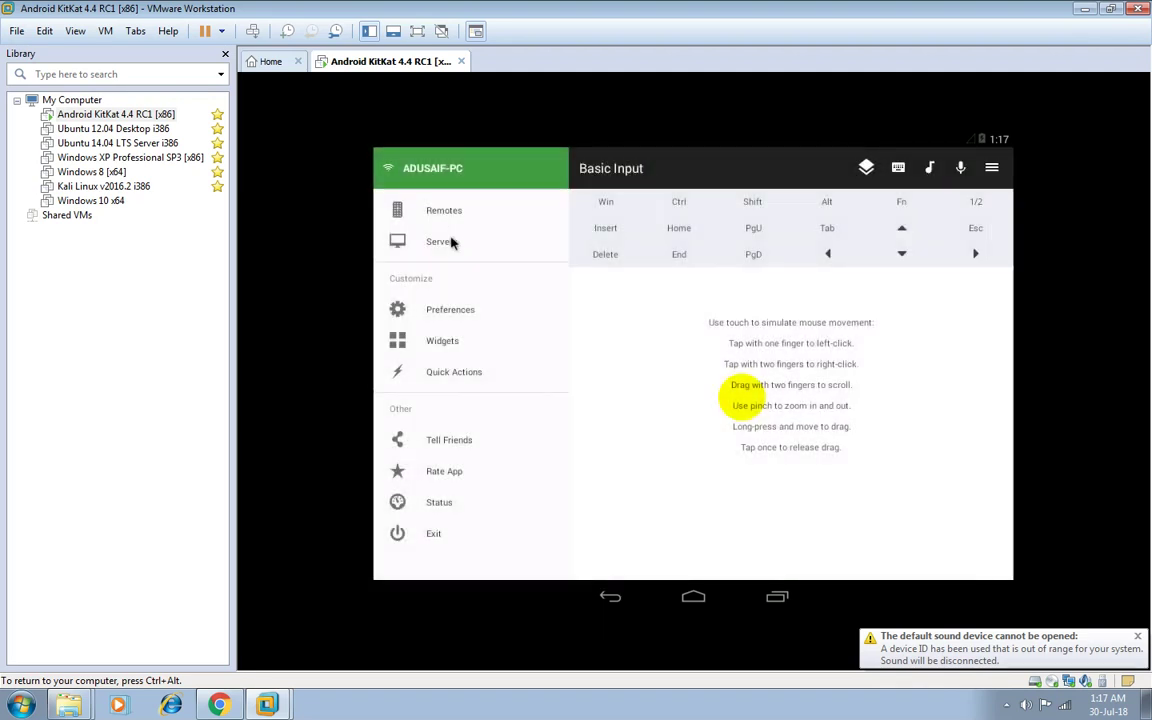
Open the File Manager remote, look through the folders on the C:\ drive and return to the remotes list.
click(442, 214)
click(756, 268)
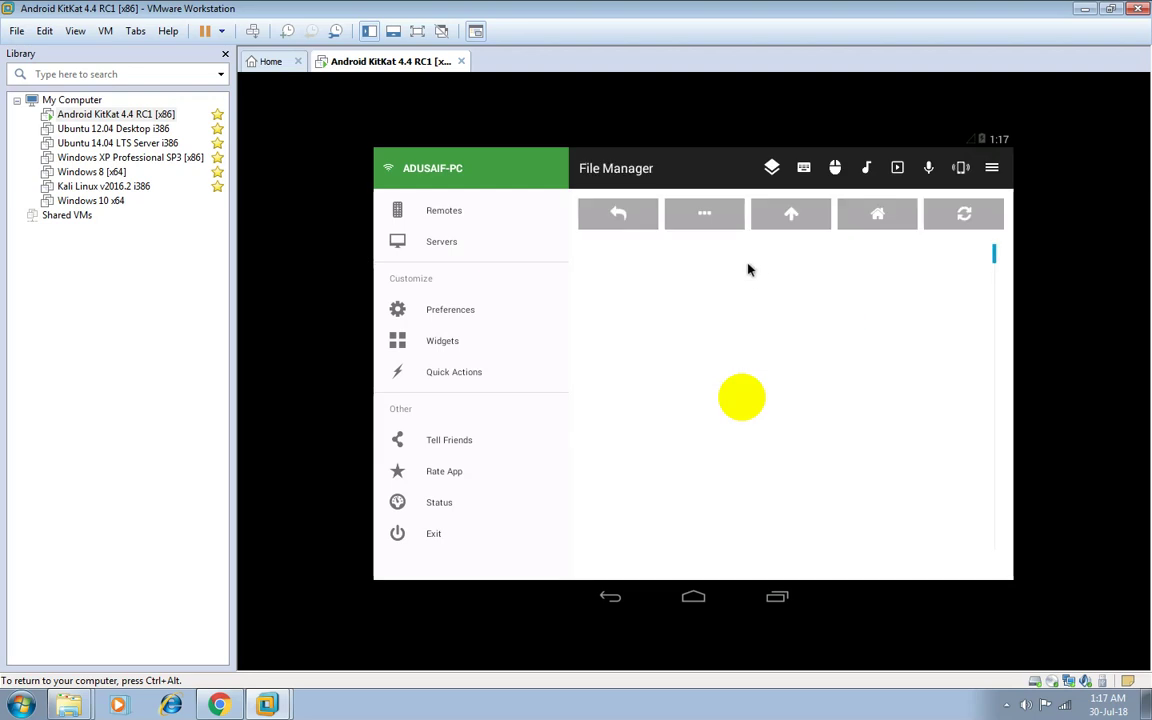
scroll(768, 316, down, 1)
scroll(771, 334, up, 1)
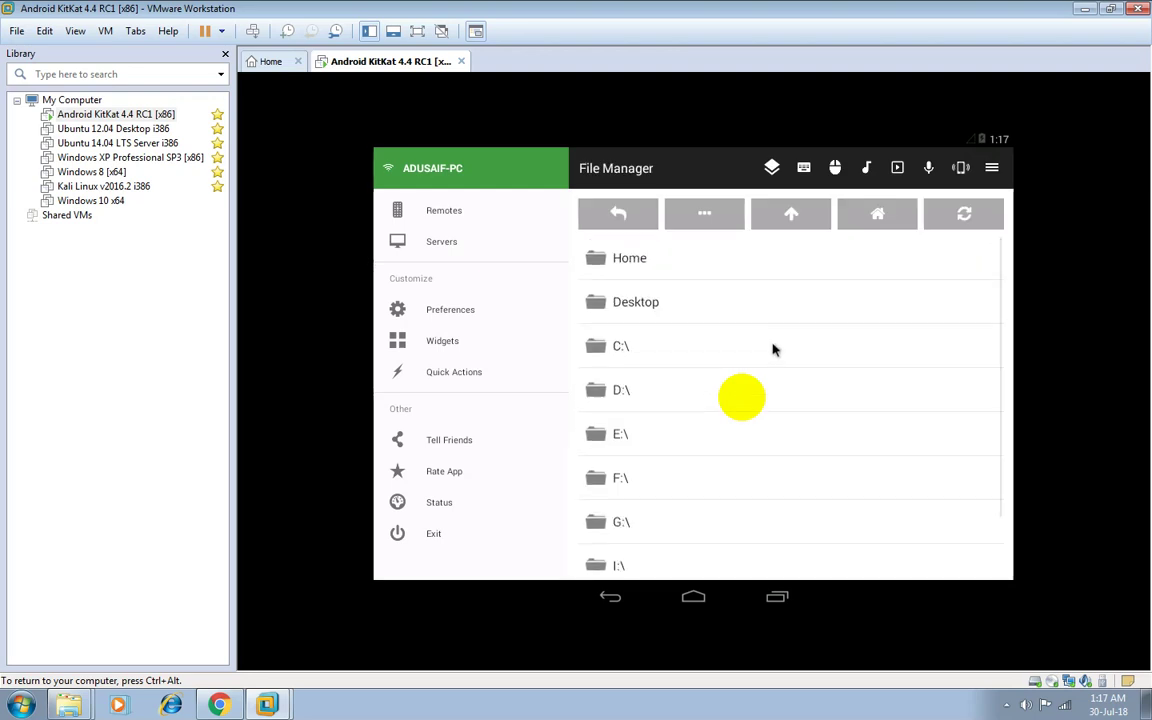
click(695, 345)
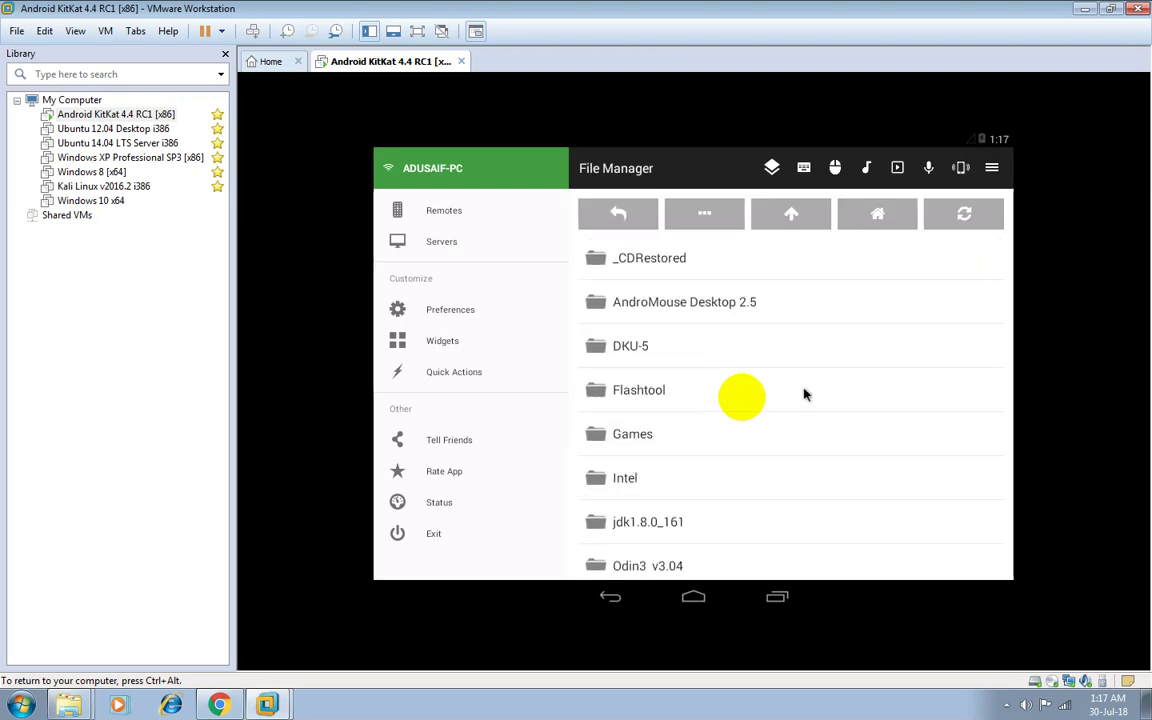
scroll(800, 400, down, 8)
right_click(744, 364)
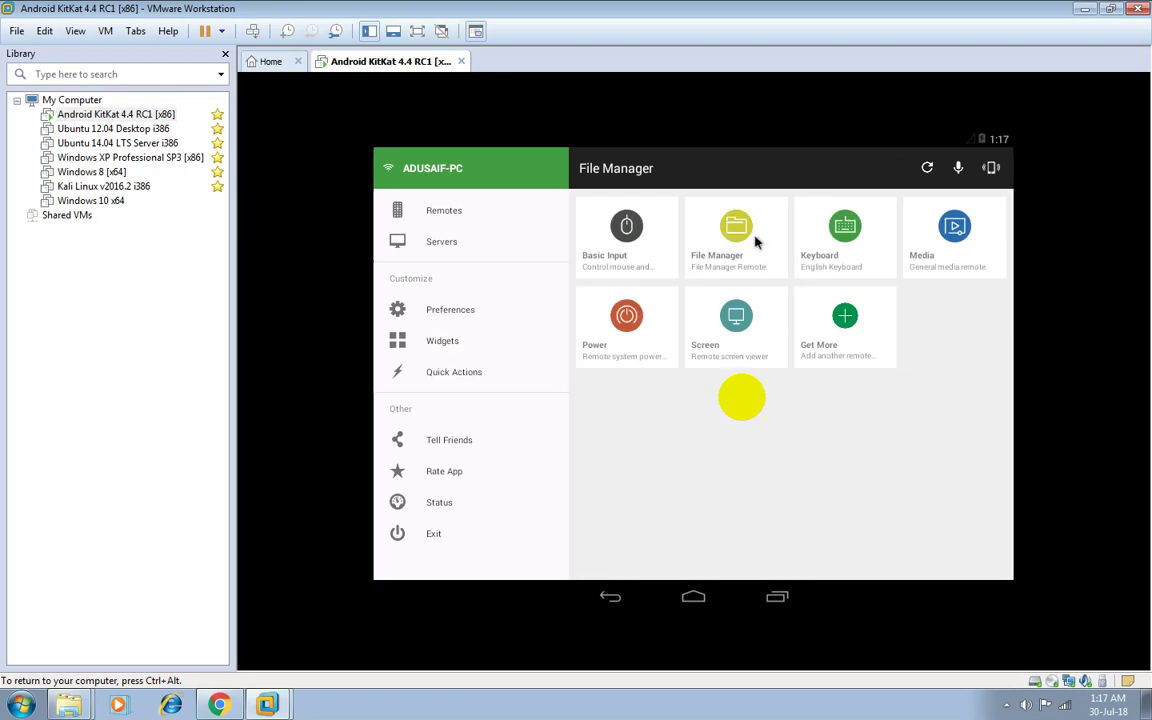
Open the Keyboard remote, try its Mouse and Quick Switch options and return to the remotes list.
click(846, 268)
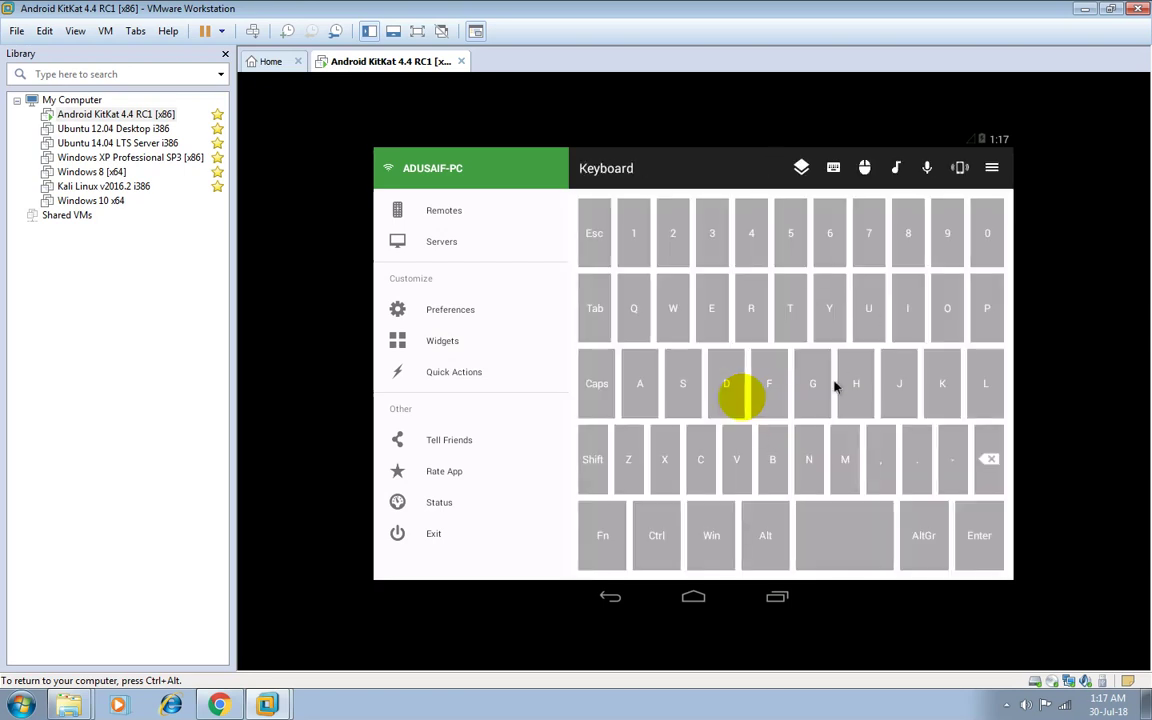
click(866, 168)
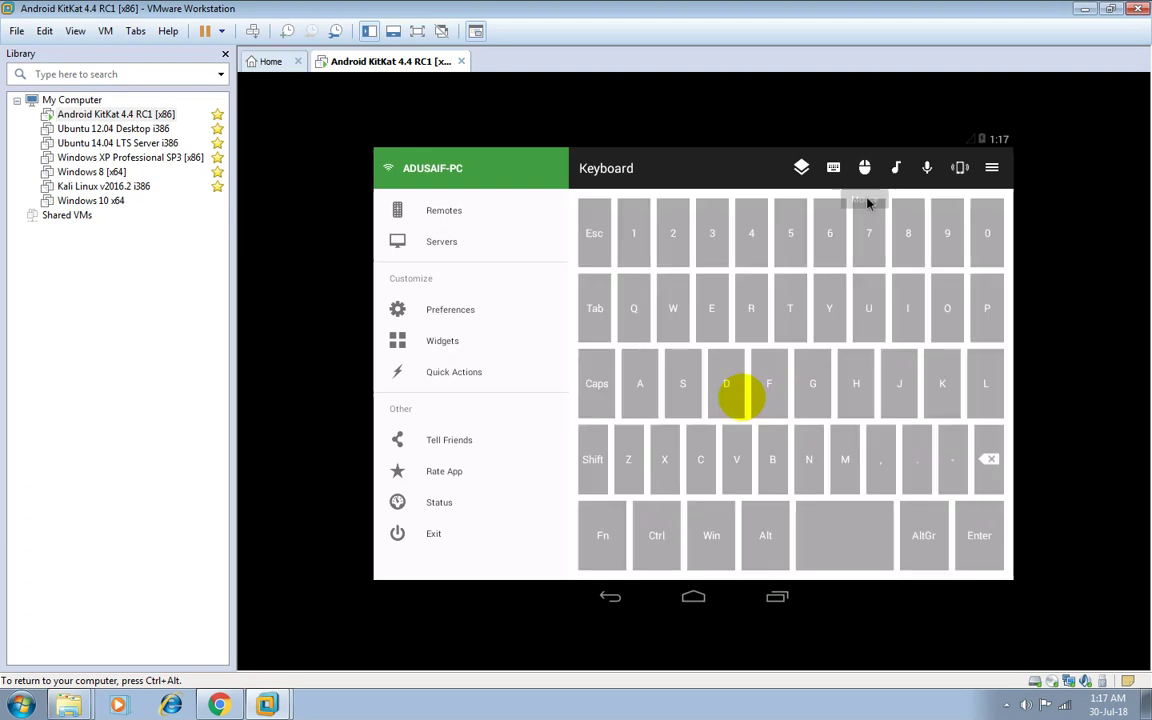
right_click(906, 222)
click(846, 255)
click(959, 167)
right_click(973, 222)
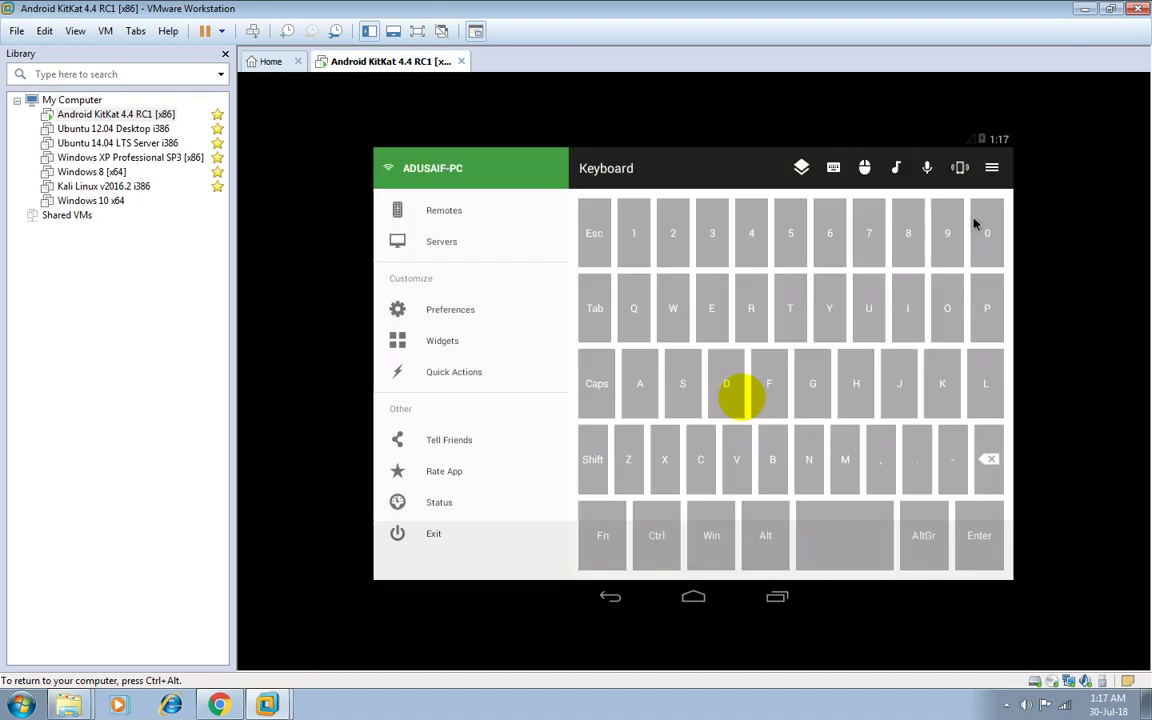
right_click(980, 198)
View the Media remote's playback controls, and open the Screen remote to view the PC's desktop.
click(959, 247)
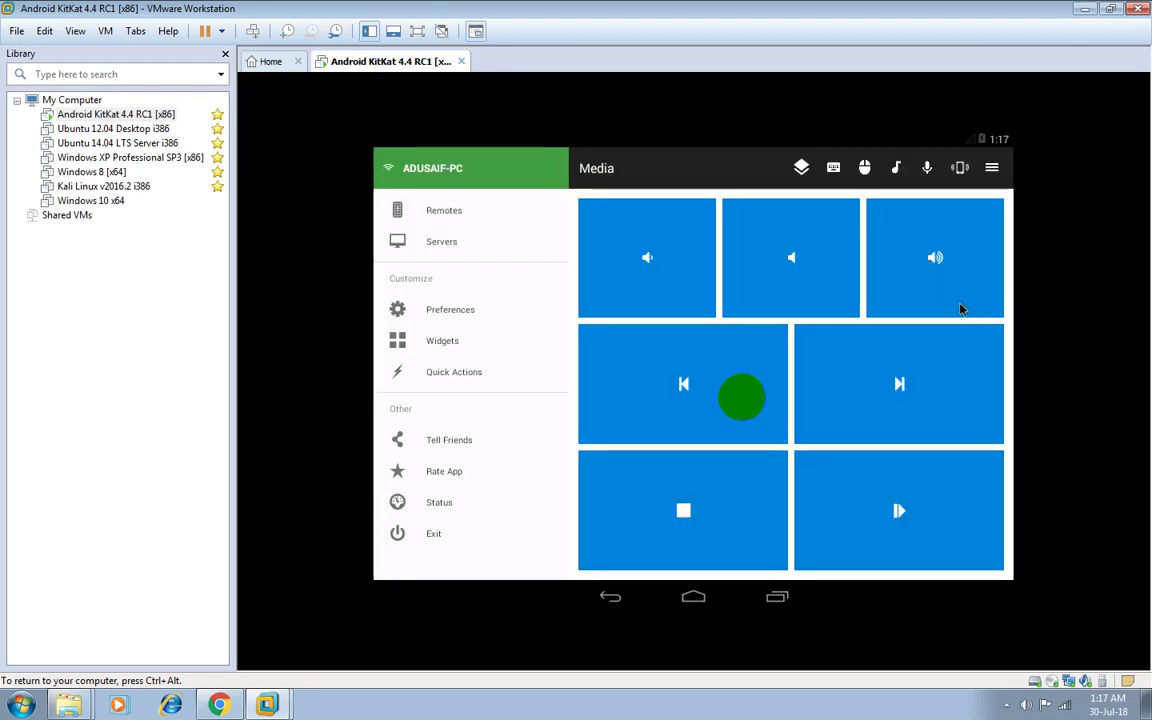
right_click(969, 342)
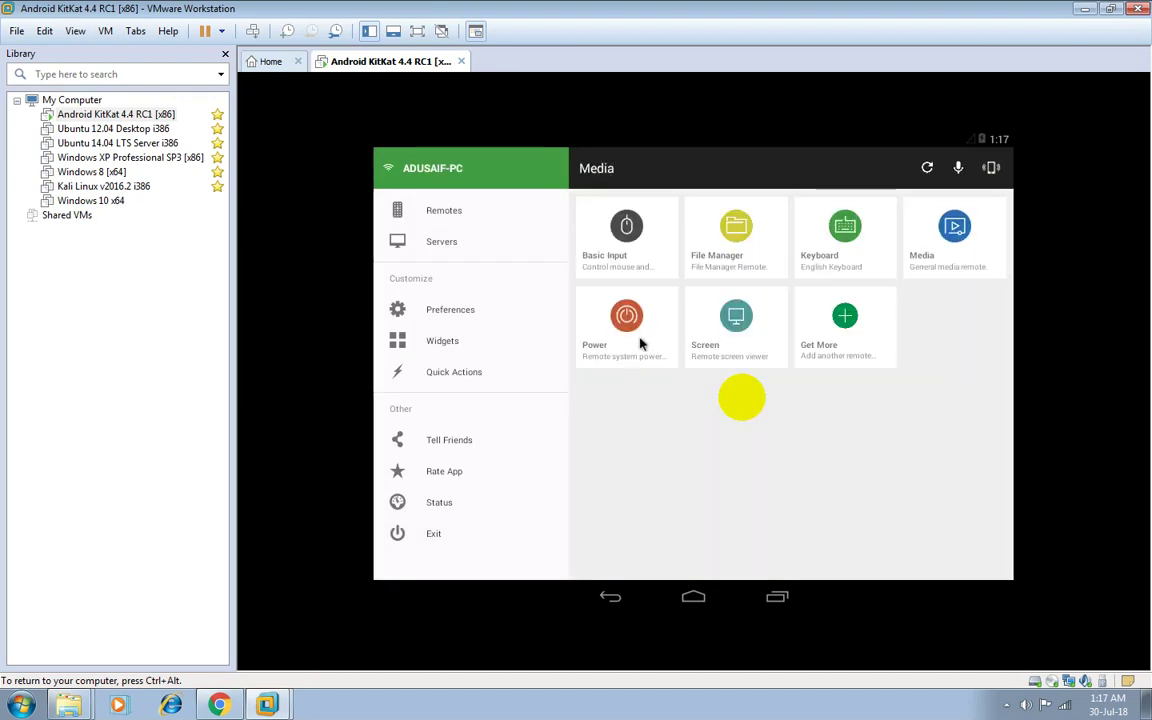
click(758, 336)
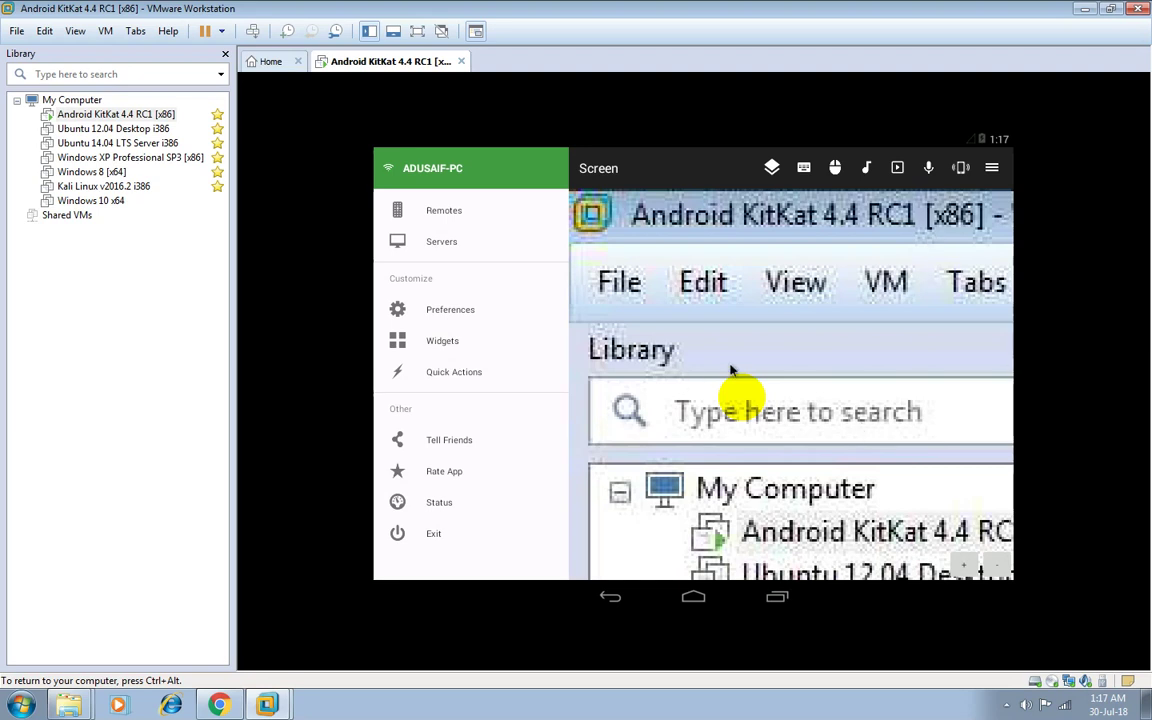
Open the catalogue for adding more remotes and look at its Other and Presentation categories.
click(829, 316)
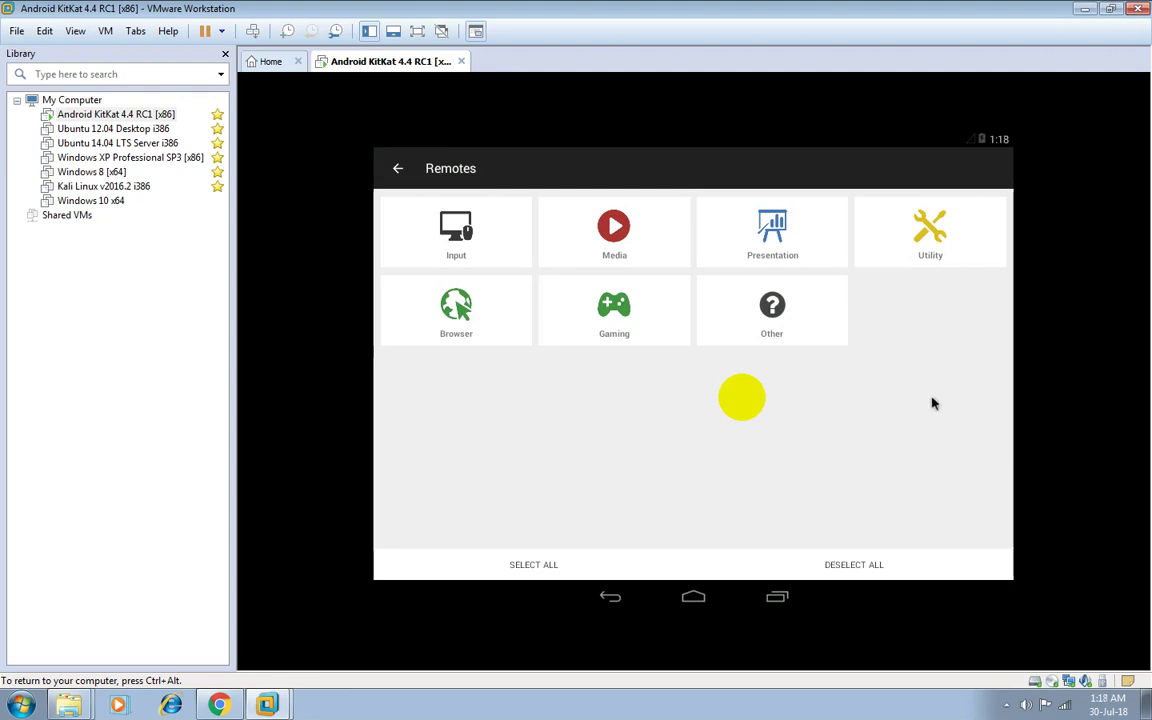
click(771, 327)
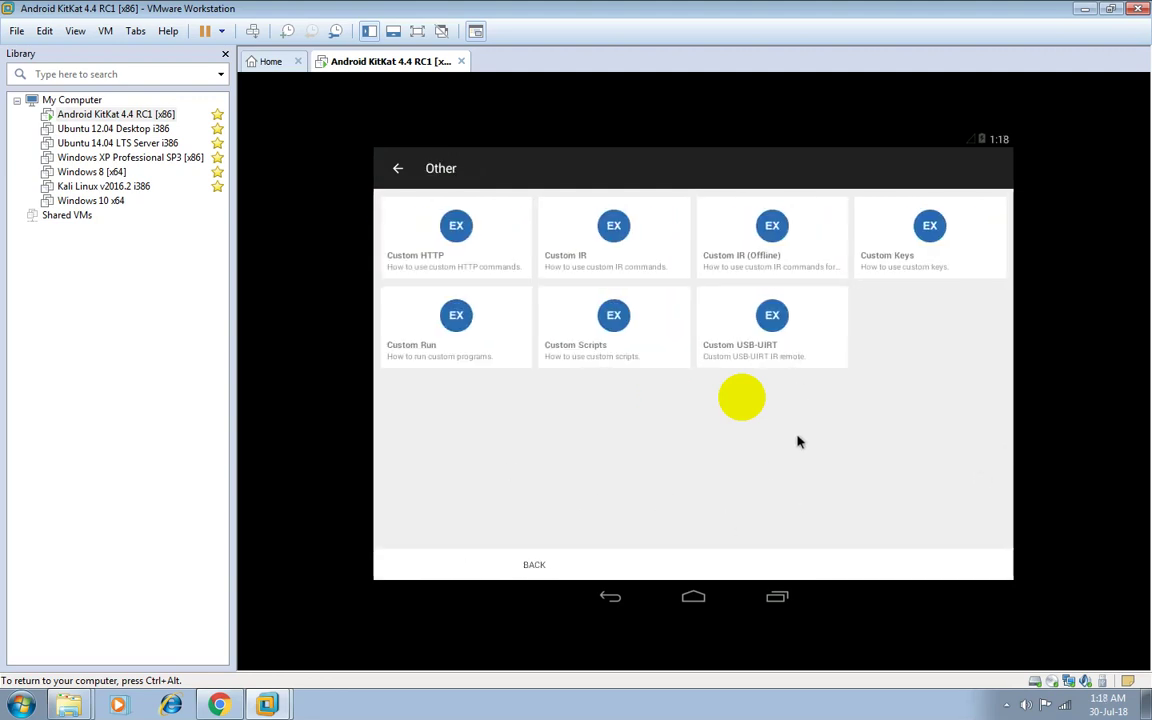
right_click(757, 358)
click(809, 241)
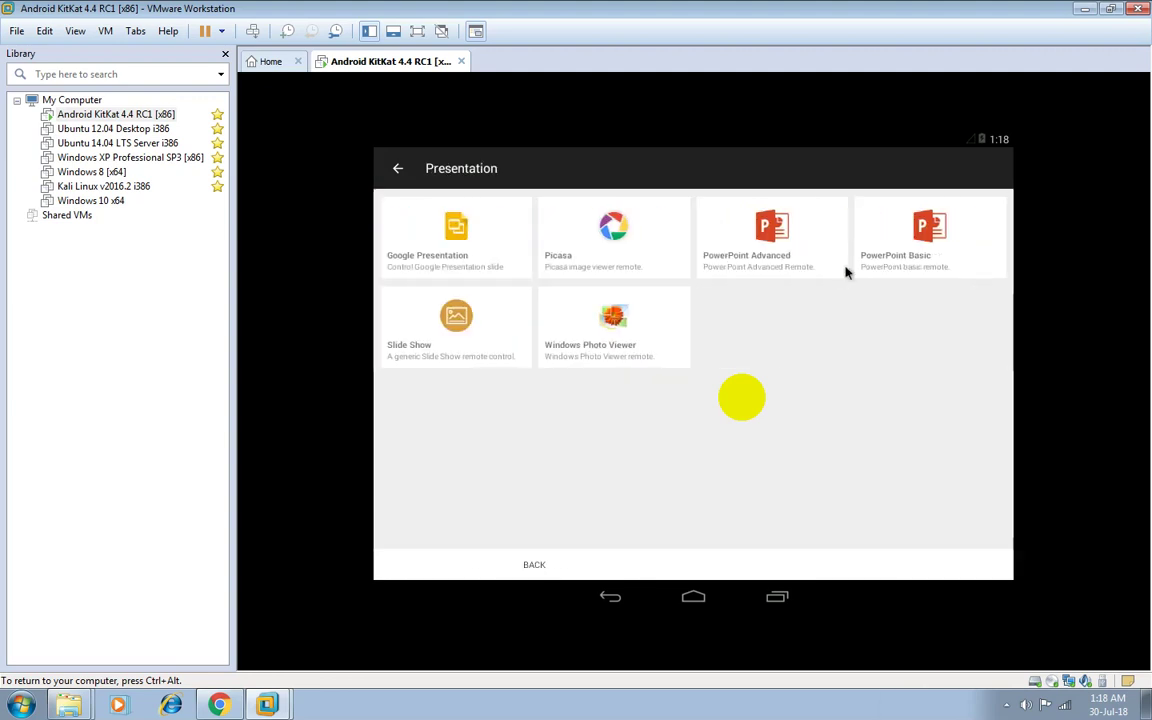
Examine the remotes offered in the Utility, Input and Media categories.
right_click(876, 269)
click(931, 249)
right_click(800, 260)
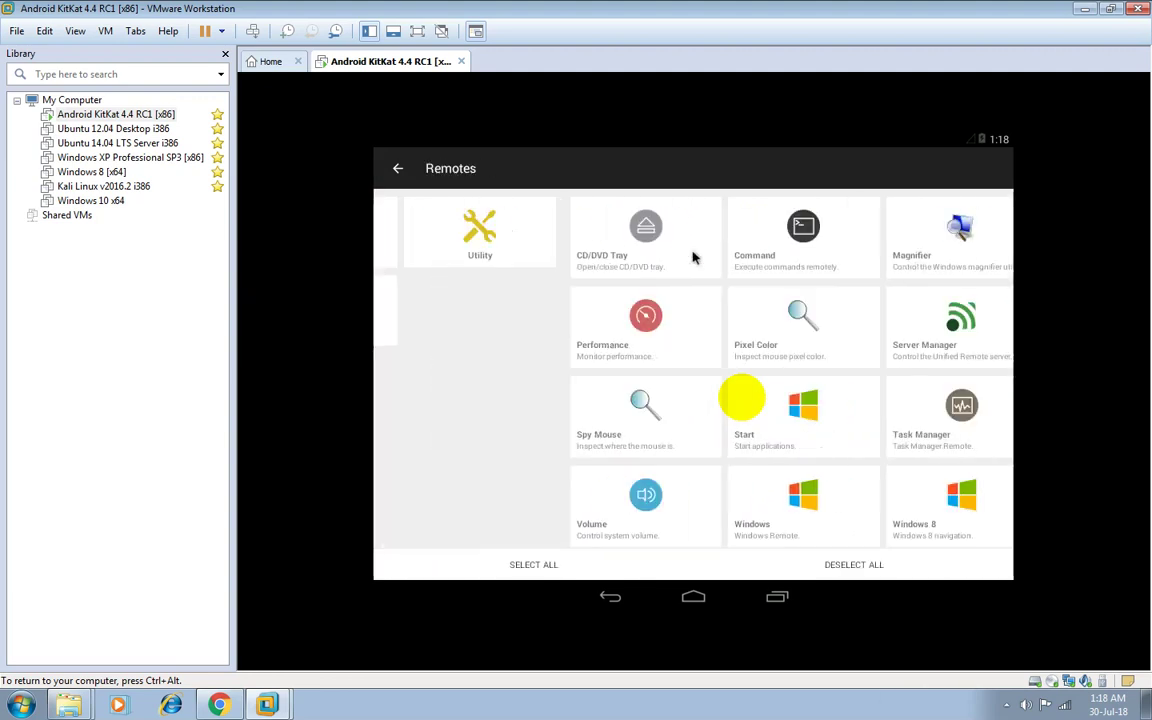
click(476, 234)
right_click(561, 244)
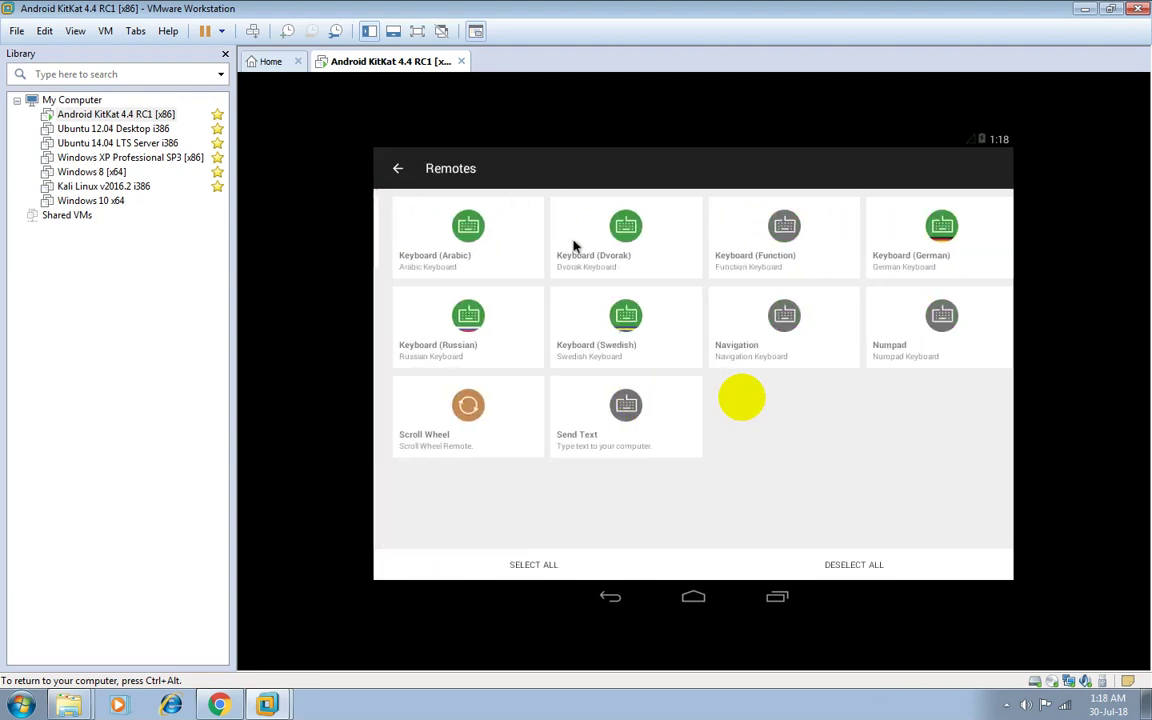
click(592, 253)
scroll(643, 393, down, 10)
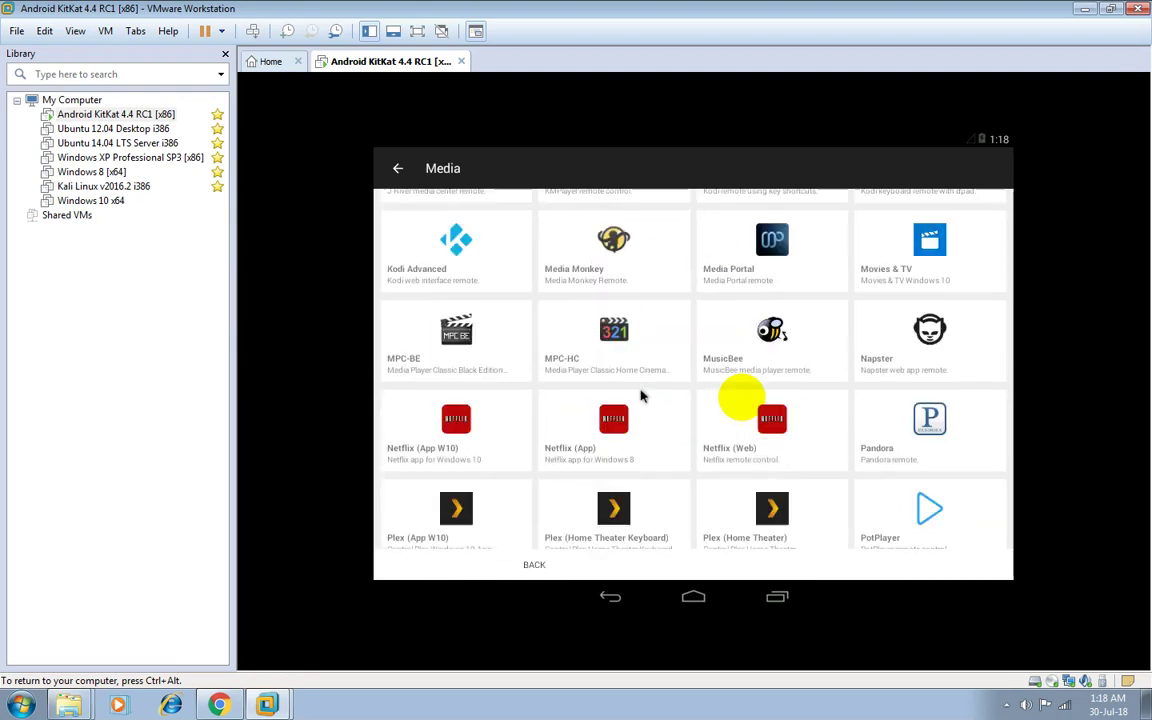
Examine the remotes offered in the Browser, Gaming and Other categories.
right_click(620, 392)
click(455, 310)
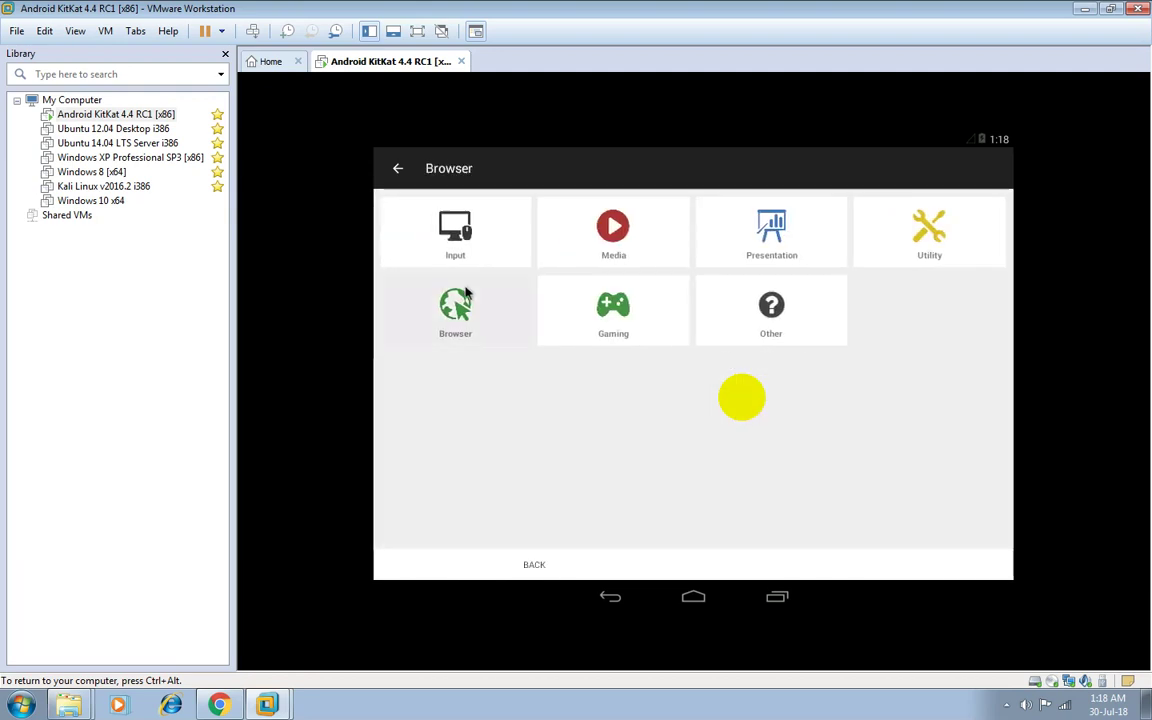
right_click(500, 385)
click(622, 330)
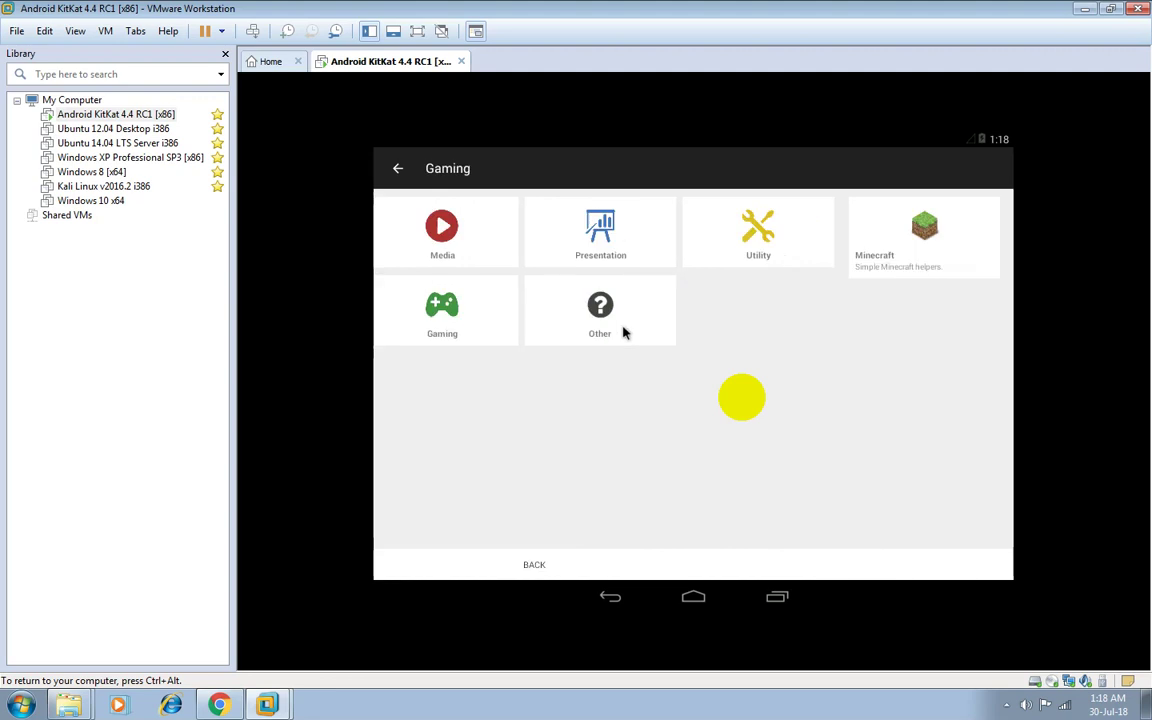
right_click(752, 347)
click(762, 330)
right_click(676, 278)
Review the Media, Presentation and Utility categories again, then return to the main list of remotes.
click(675, 236)
scroll(740, 340, down, 6)
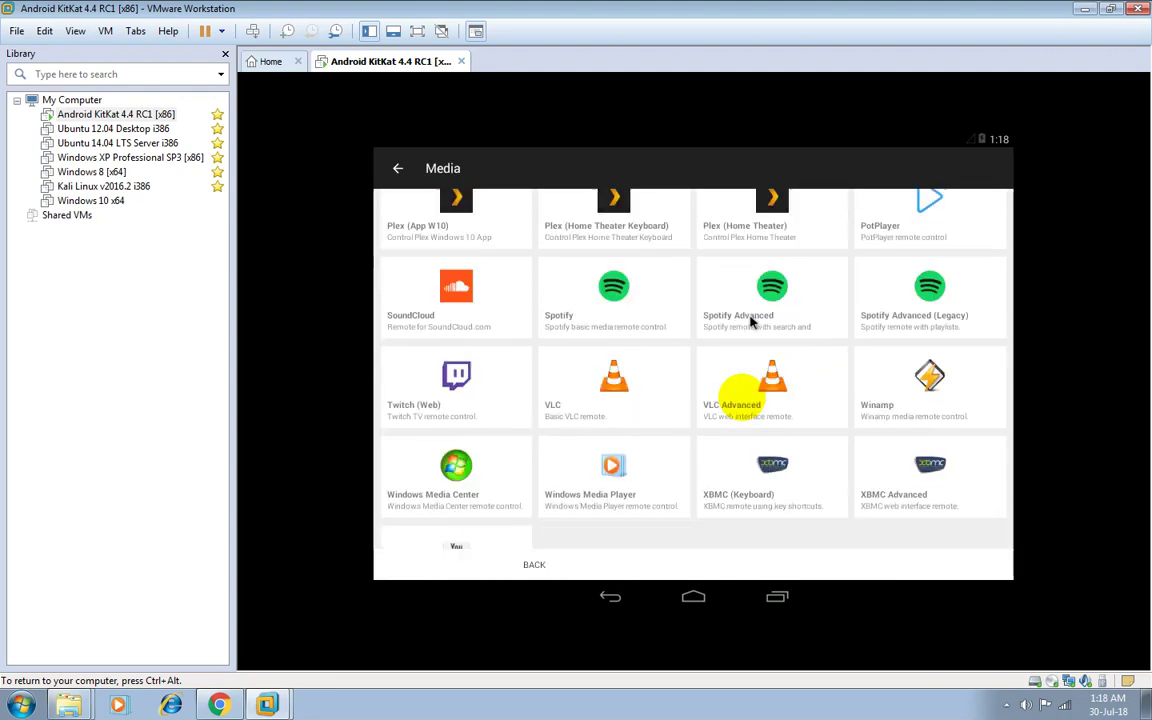
right_click(824, 264)
click(824, 264)
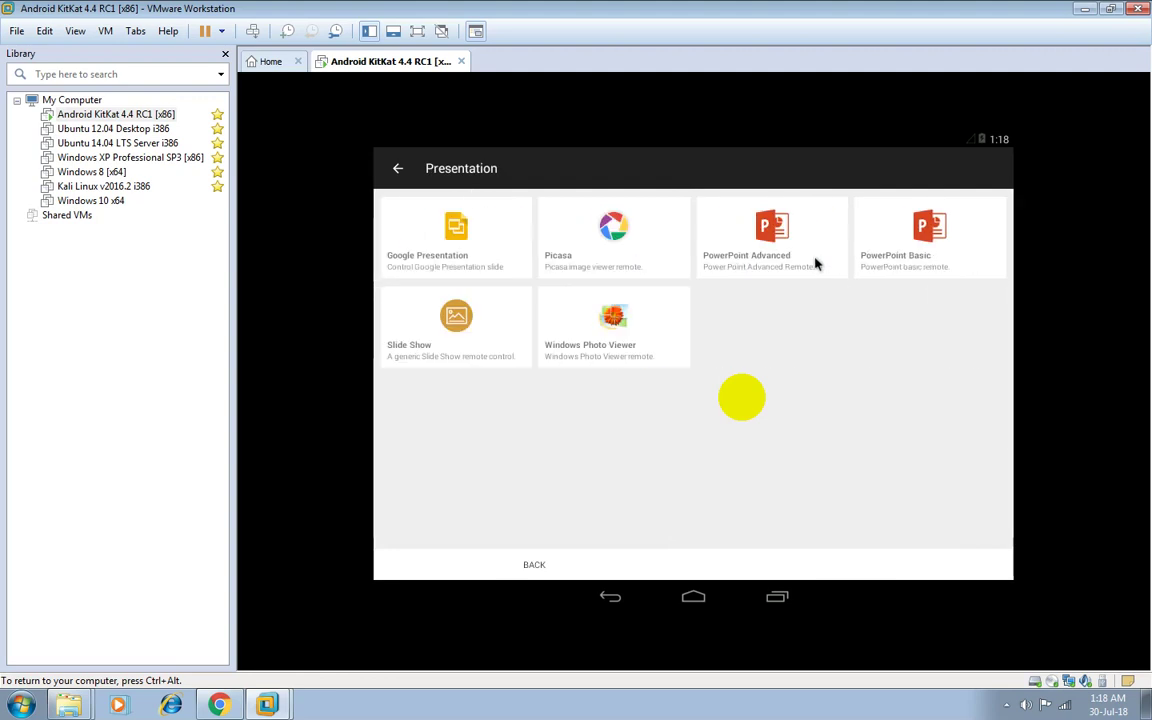
right_click(815, 262)
click(903, 266)
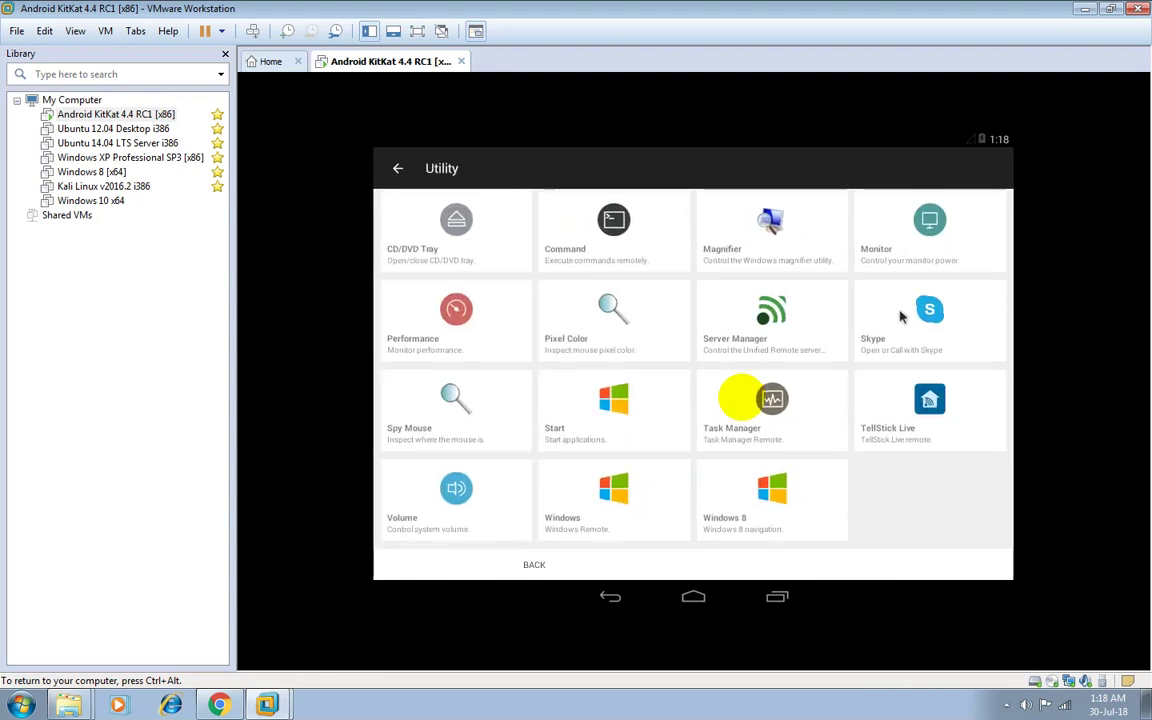
right_click(898, 310)
right_click(835, 445)
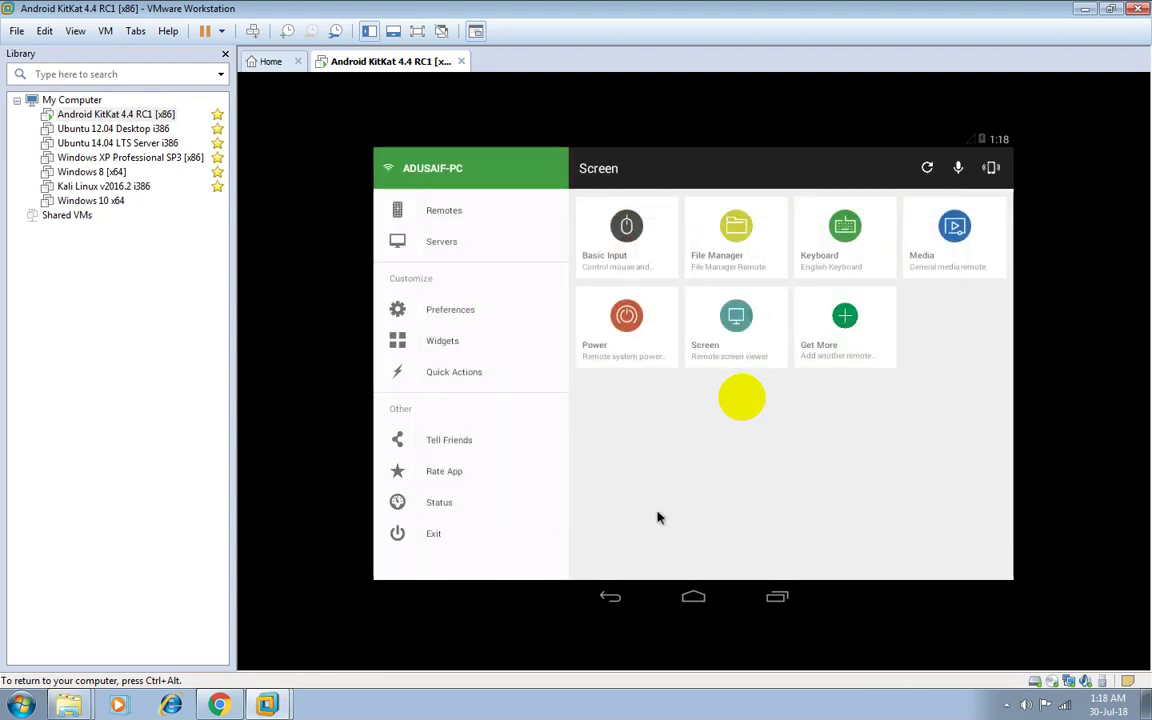
Open the Screen remote and look over different areas of the streamed PC desktop.
click(741, 348)
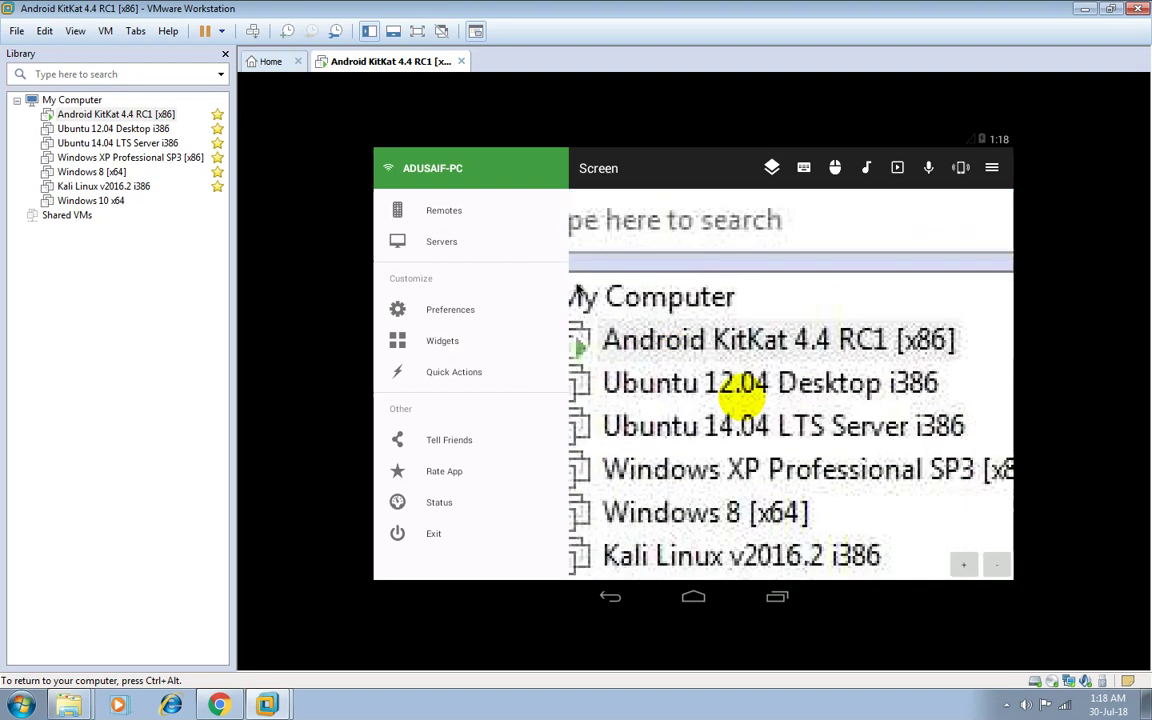
drag(848, 262, 730, 357)
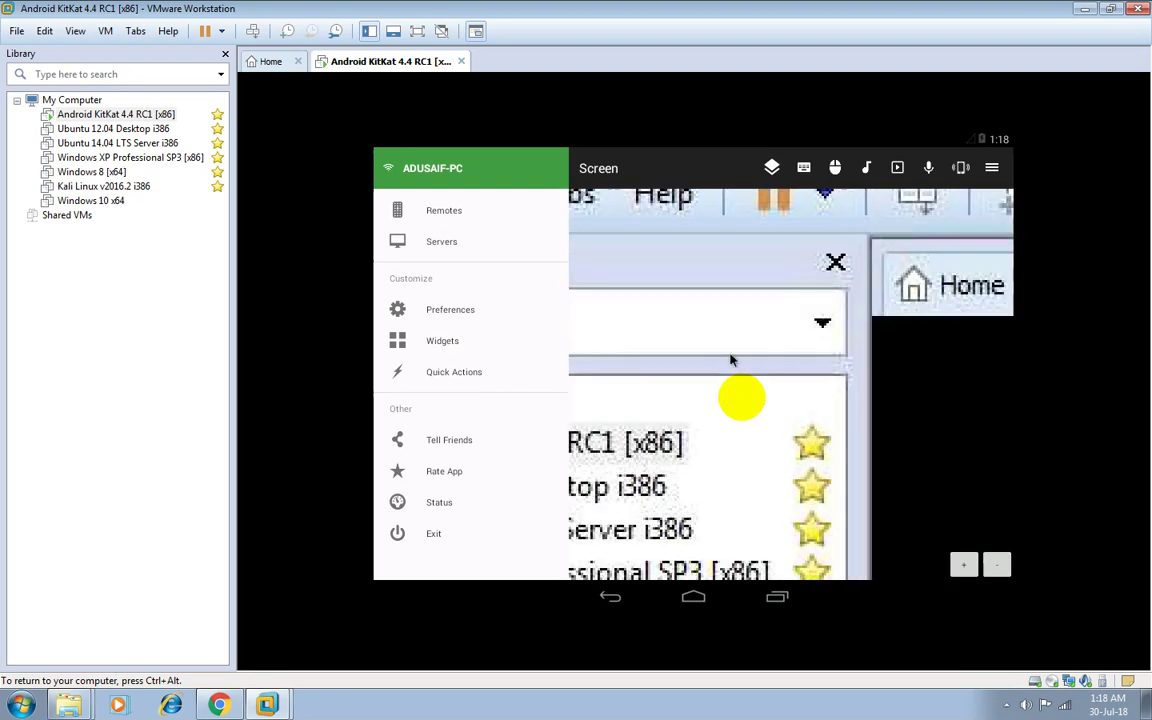
drag(772, 247, 547, 401)
drag(1006, 242, 756, 282)
click(756, 282)
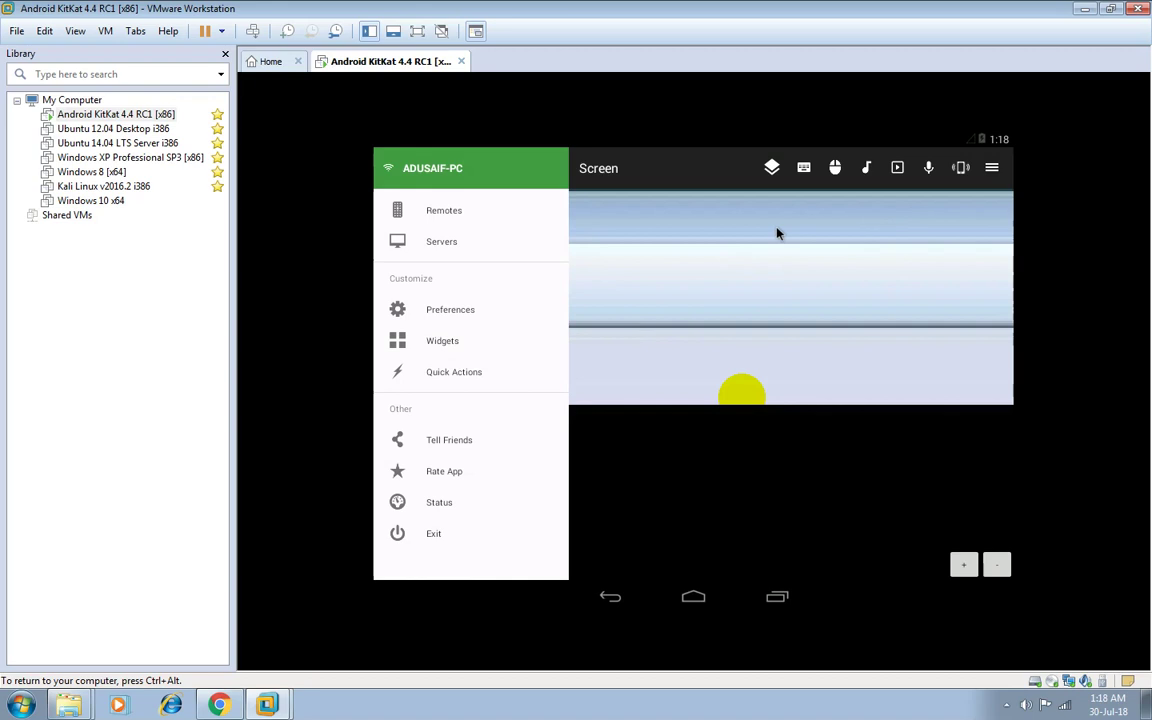
drag(1004, 236, 969, 251)
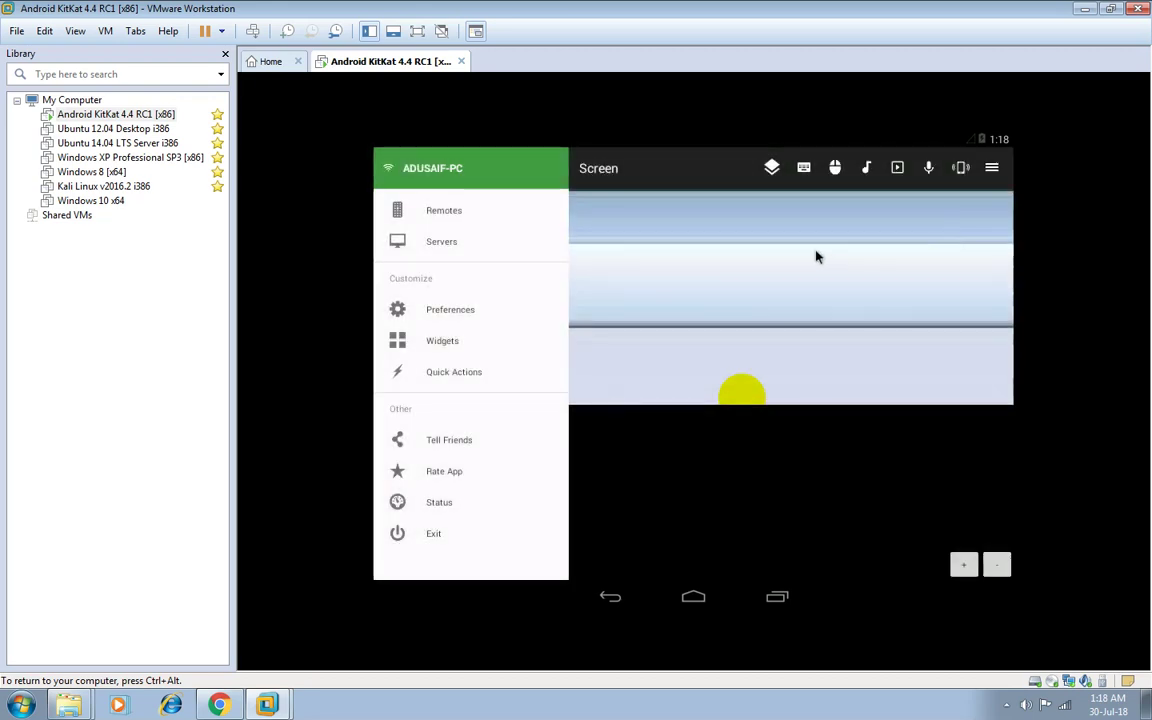
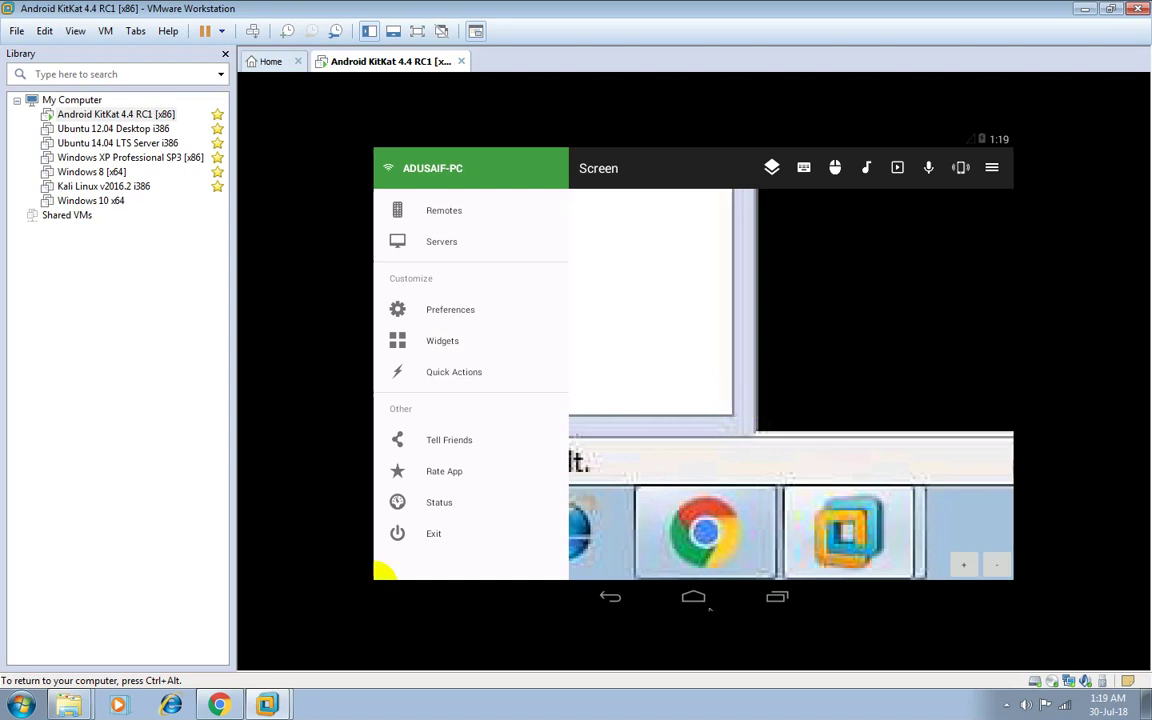
Visit the Android home screen, bring Unified Remote back to the front, and leave the Screen remote for the list of remotes.
click(694, 598)
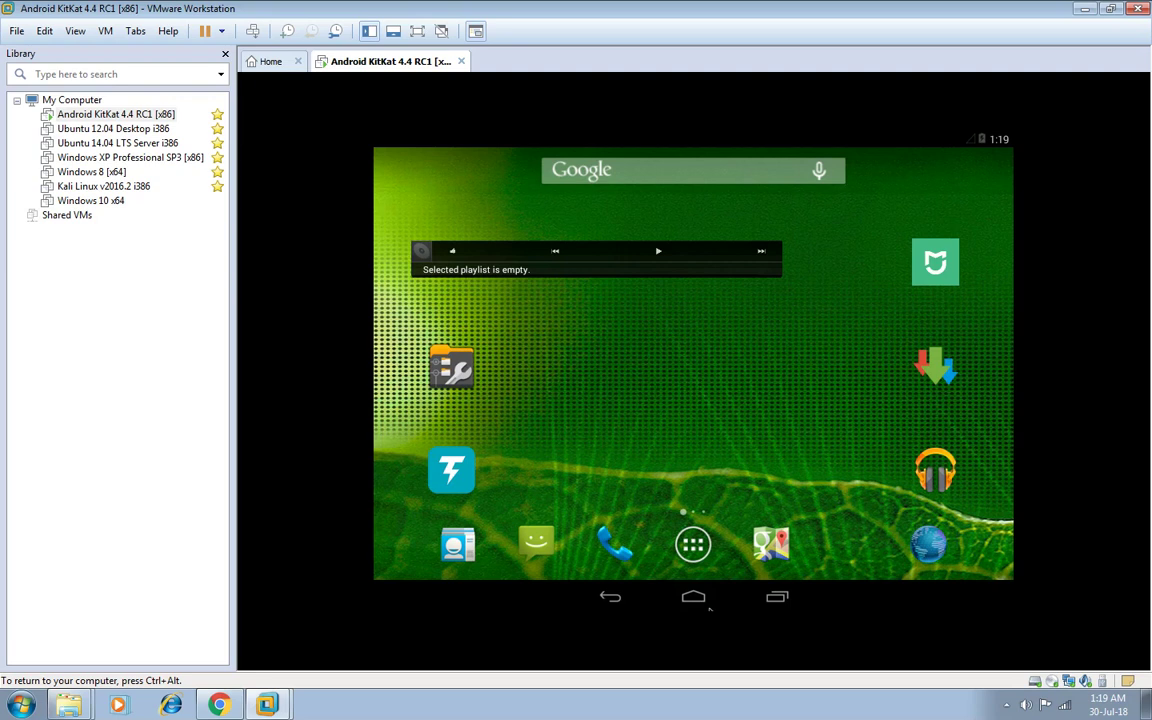
key(ctrl+alt)
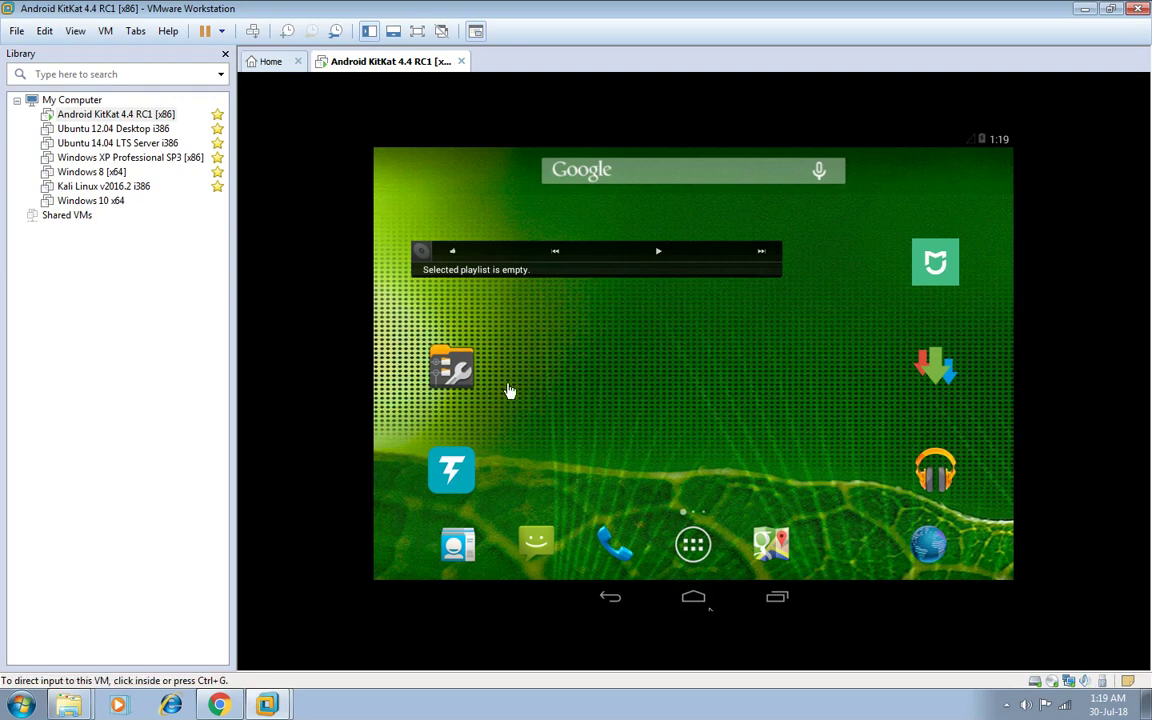
click(624, 488)
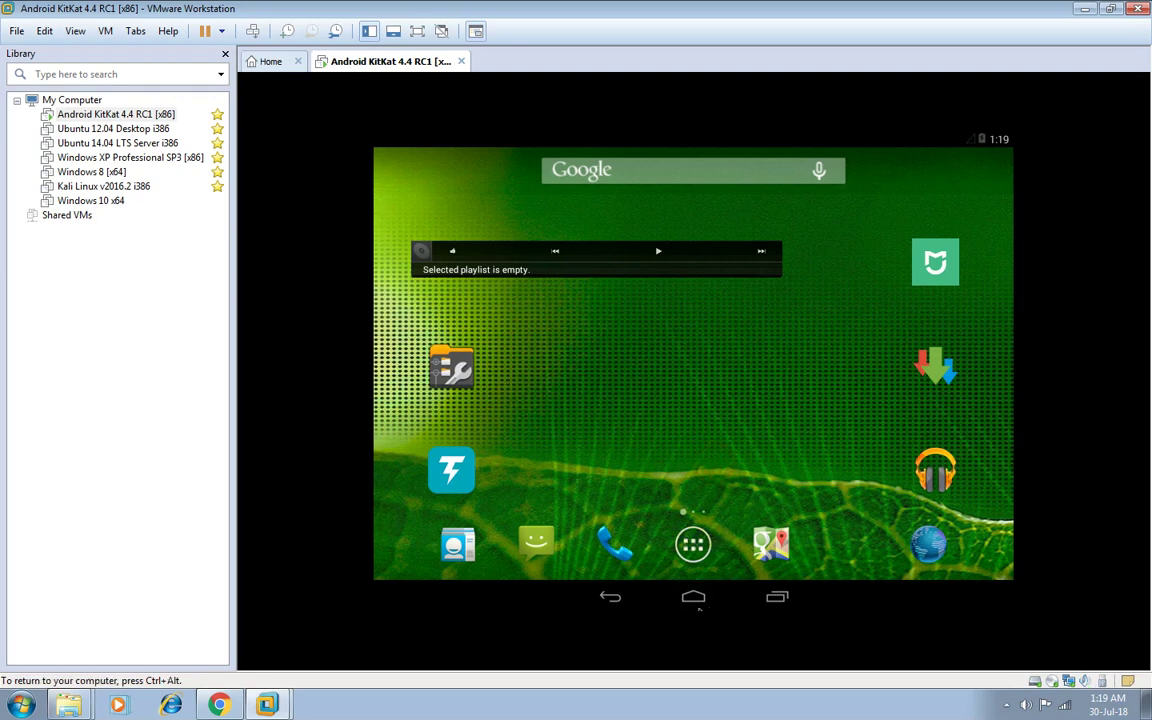
click(787, 384)
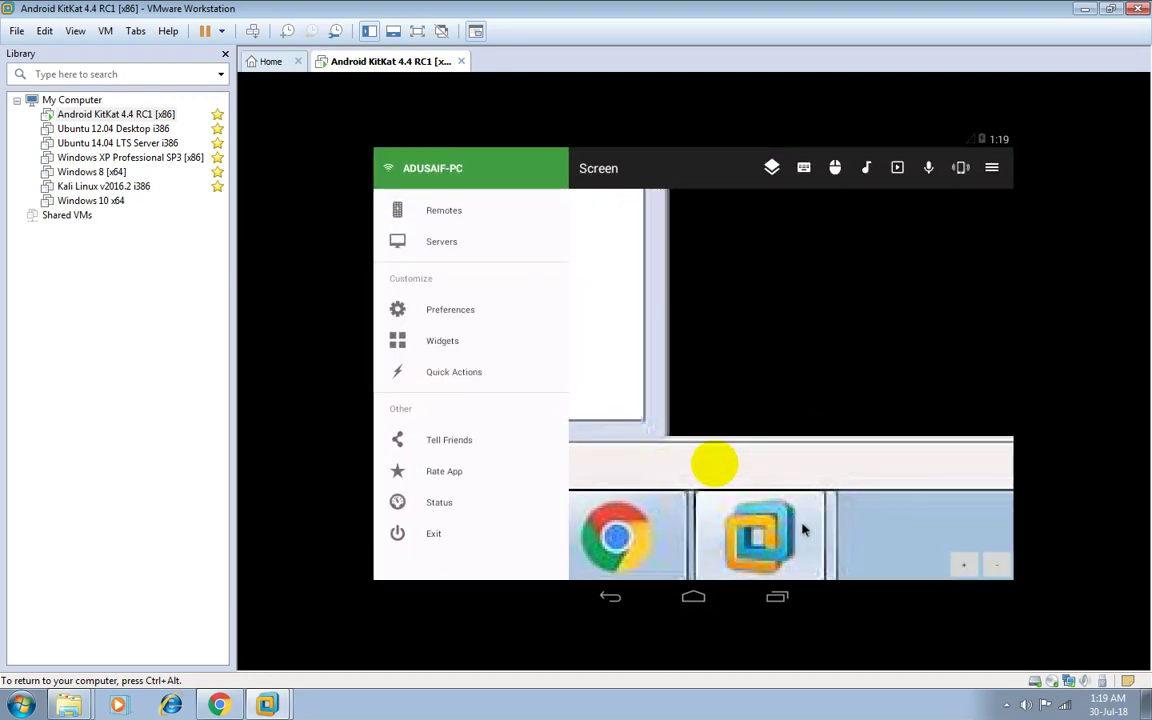
click(778, 597)
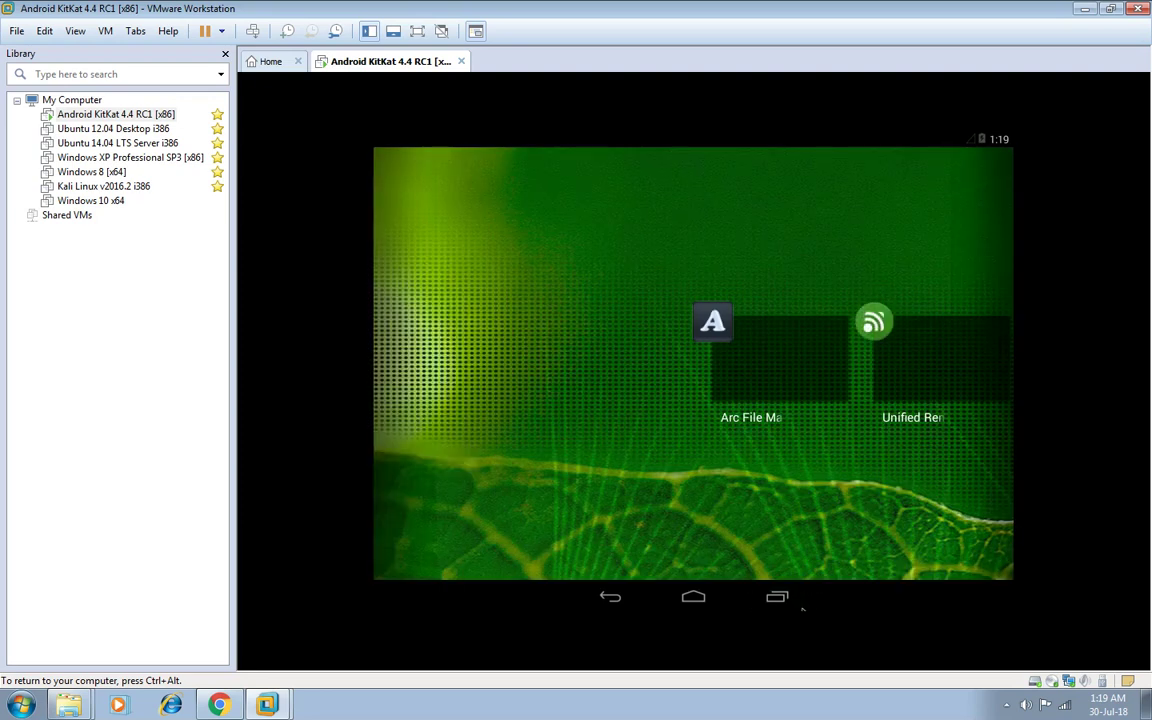
click(801, 606)
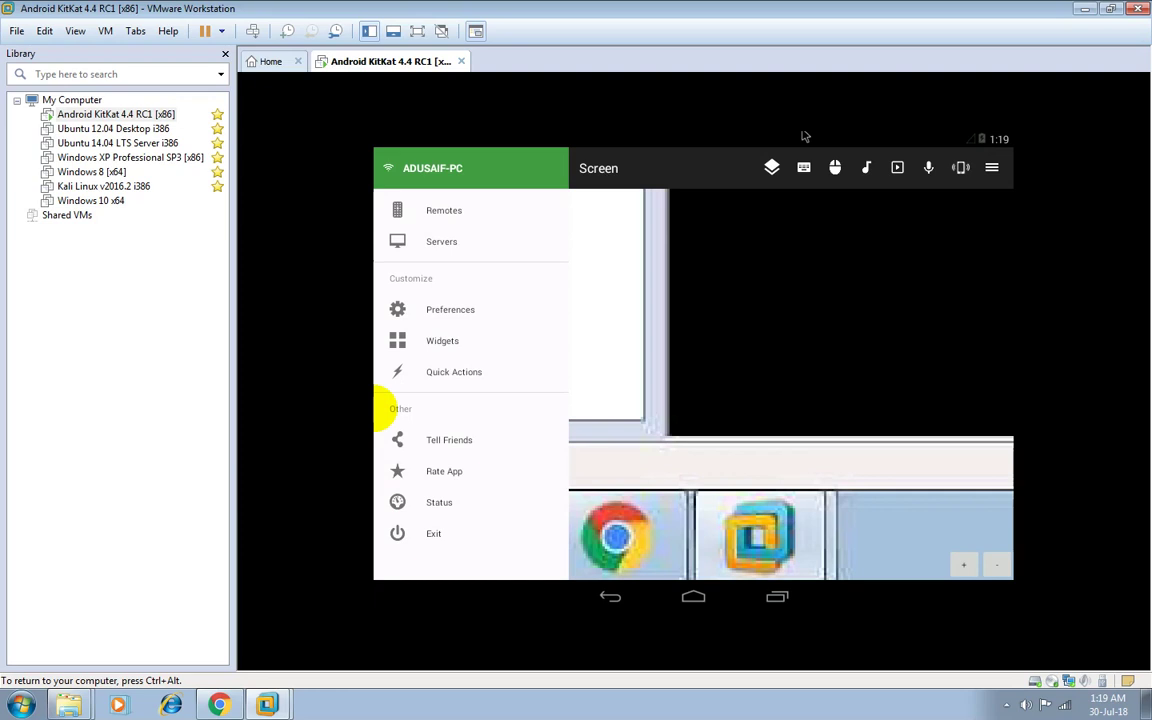
right_click(802, 422)
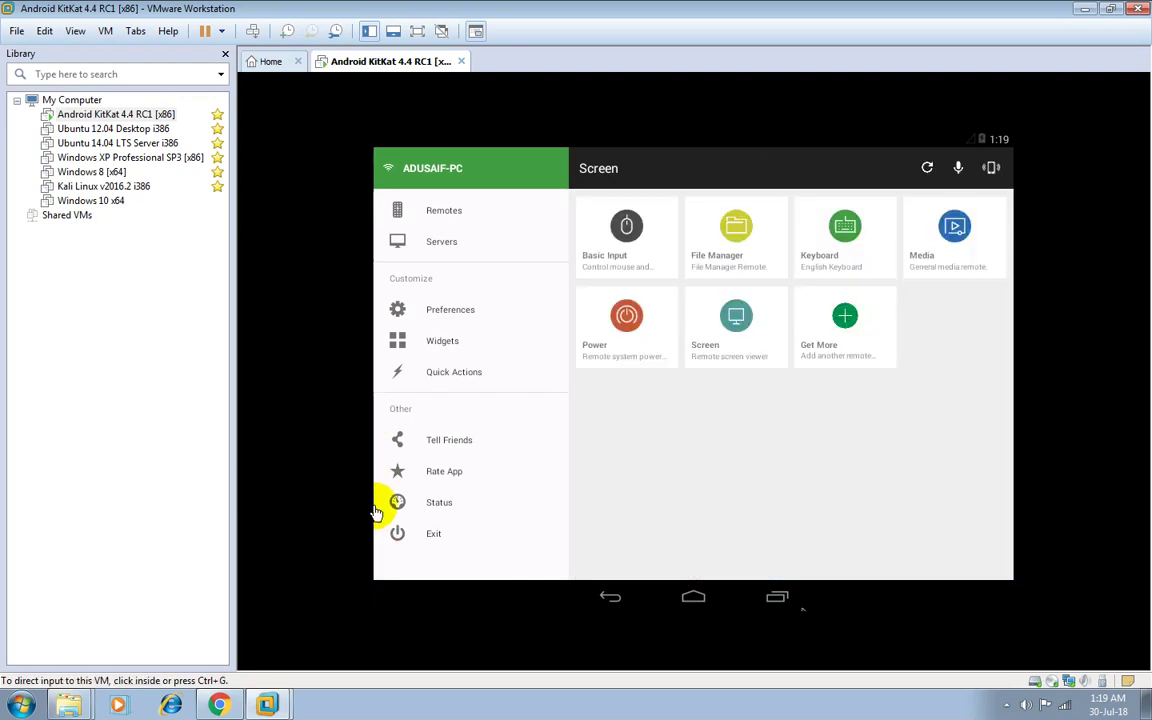
Switch to the Unified Remote Server page in Chrome, reload it, and review its accounts, connections, instances and addresses.
click(1085, 8)
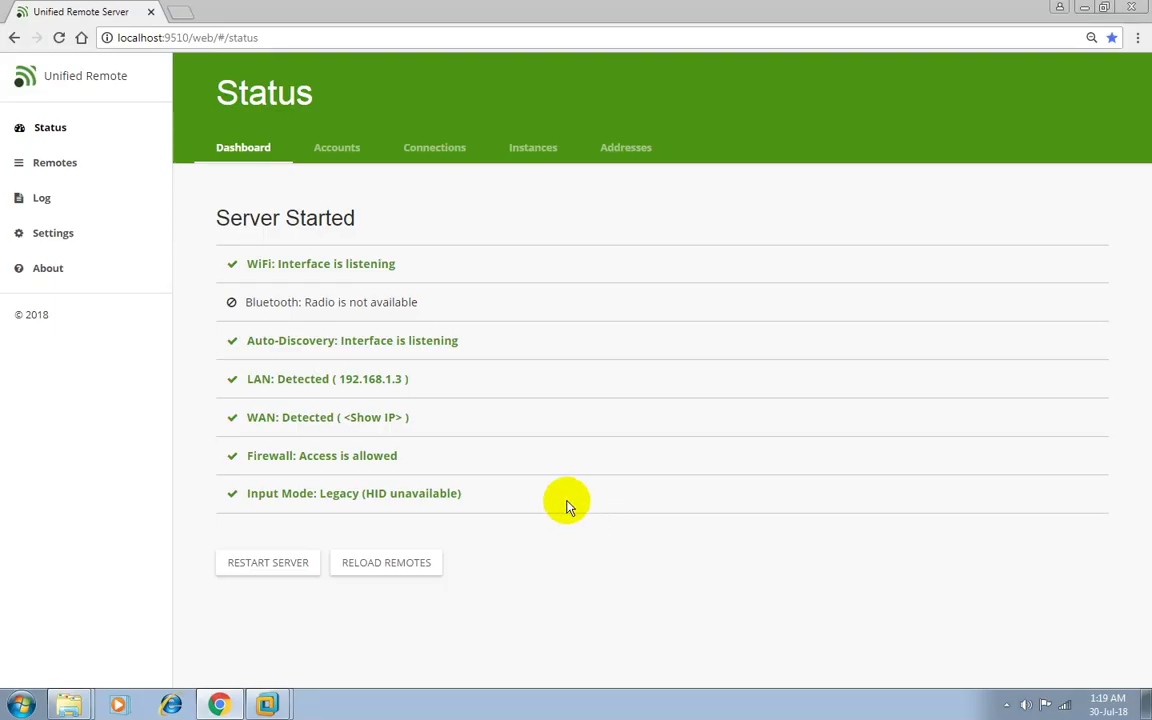
click(58, 34)
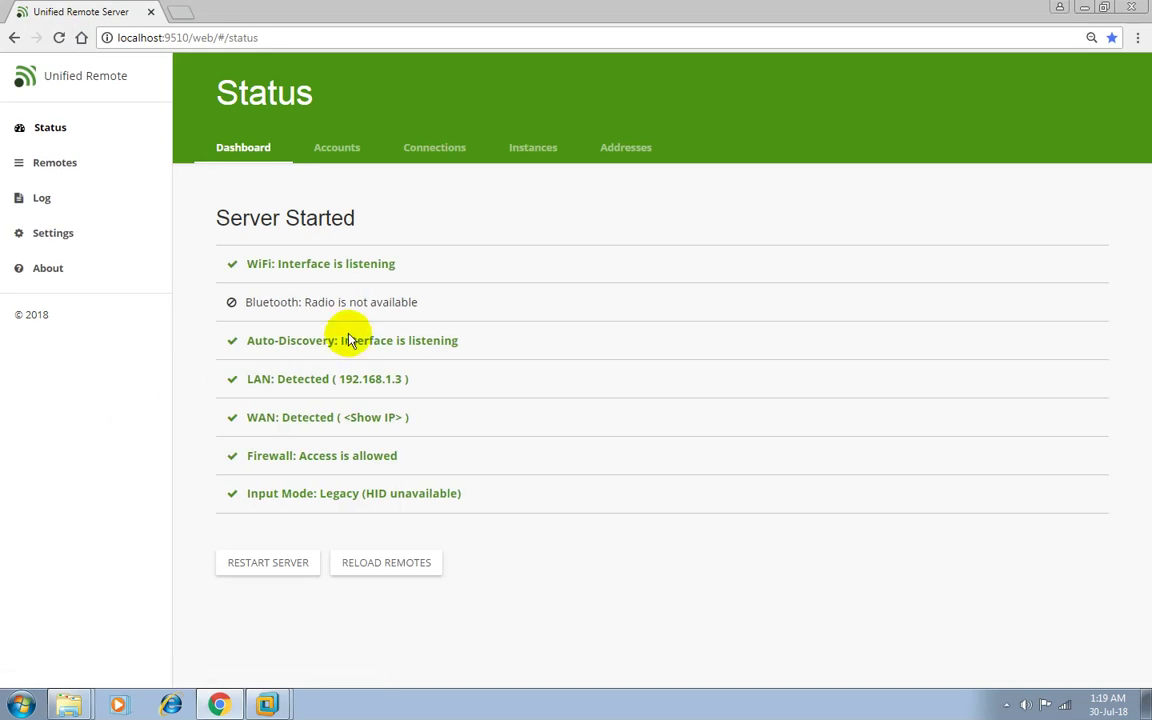
click(340, 151)
click(430, 155)
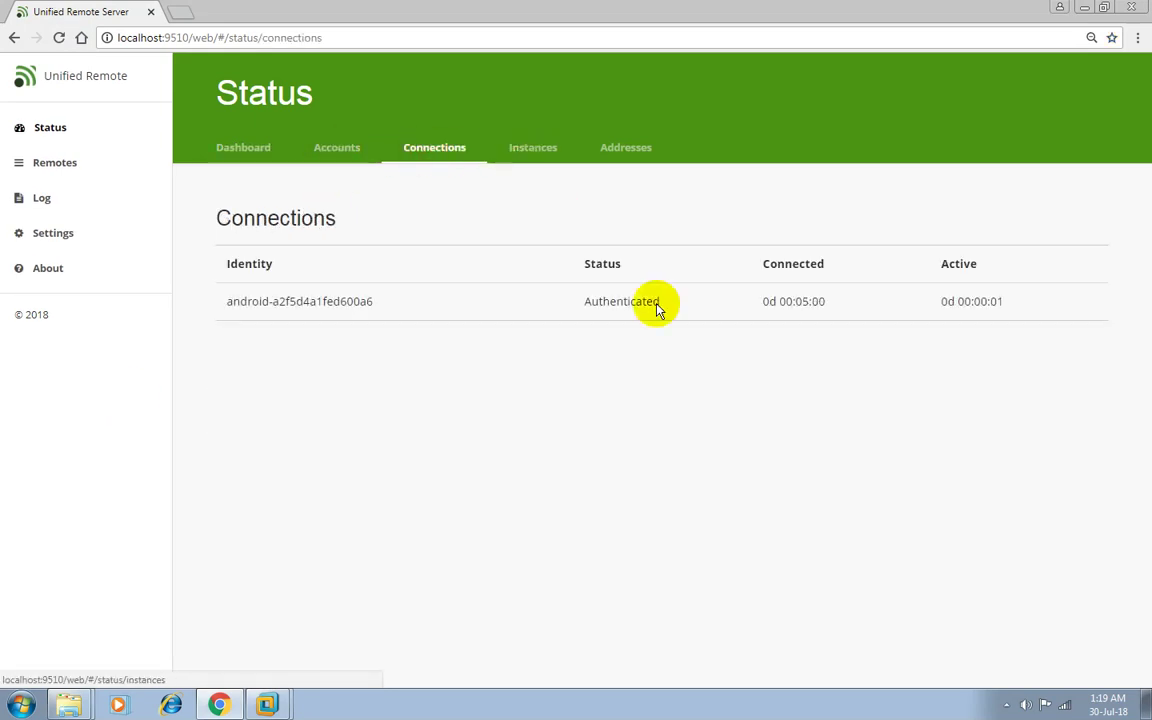
click(537, 152)
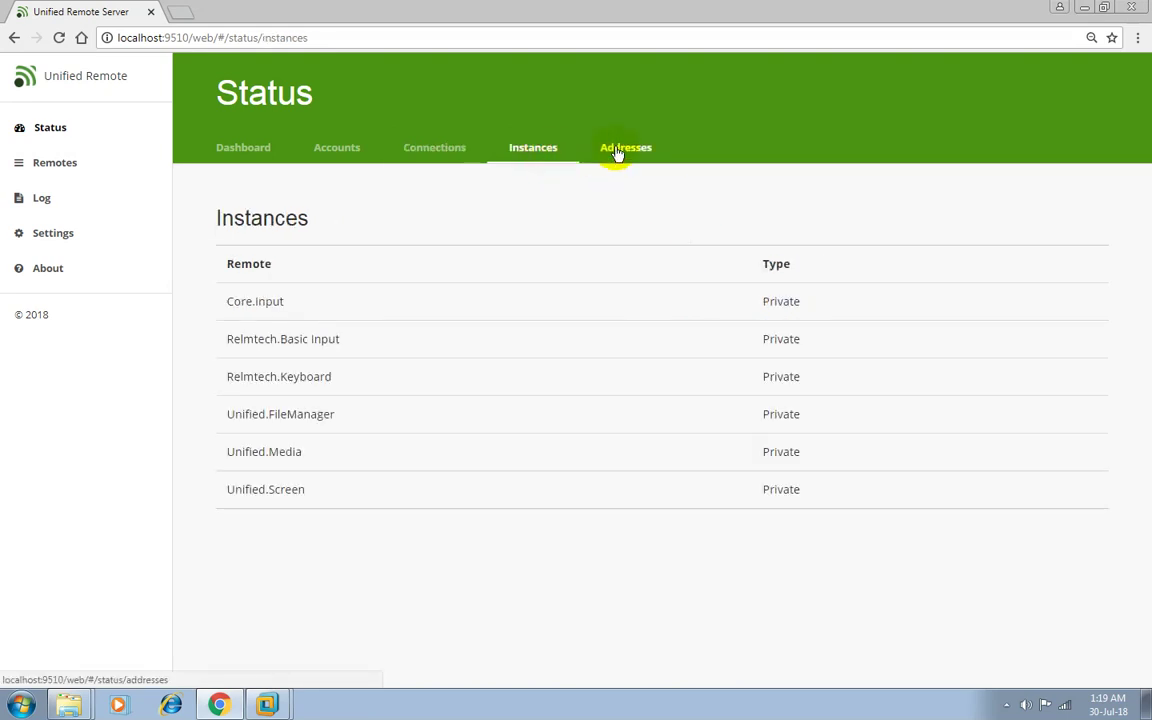
click(607, 152)
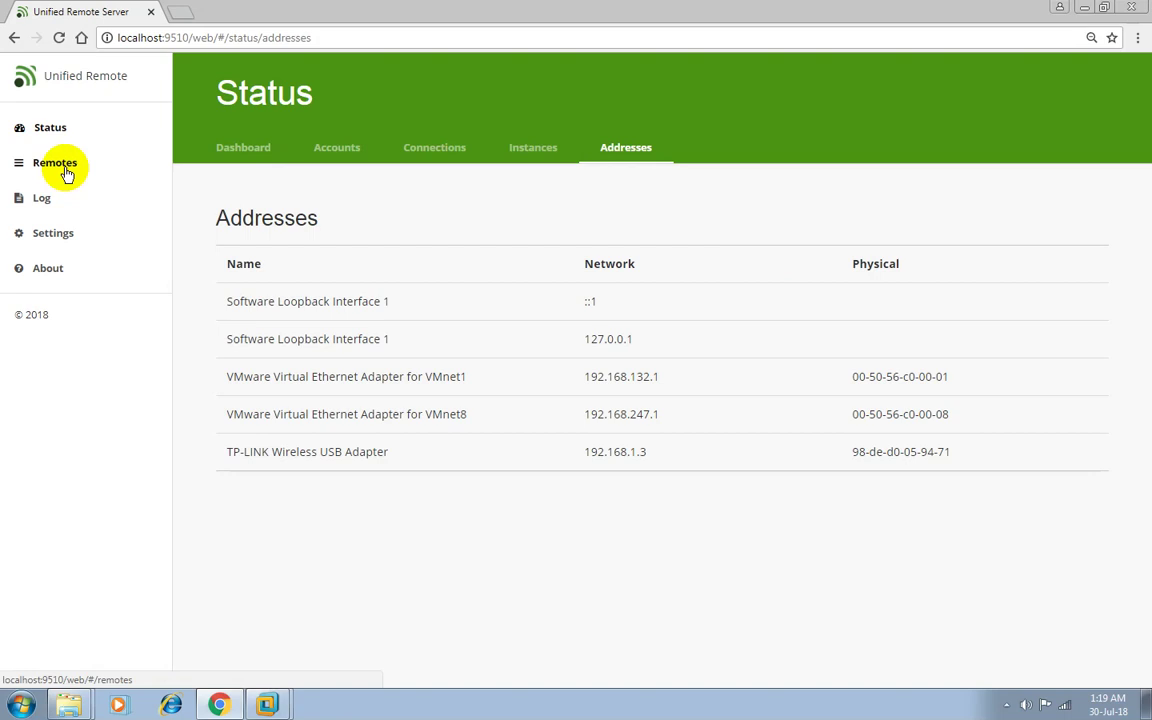
Go back through the server's status sections, recheck the Android device's connection, and return to the dashboard.
click(495, 155)
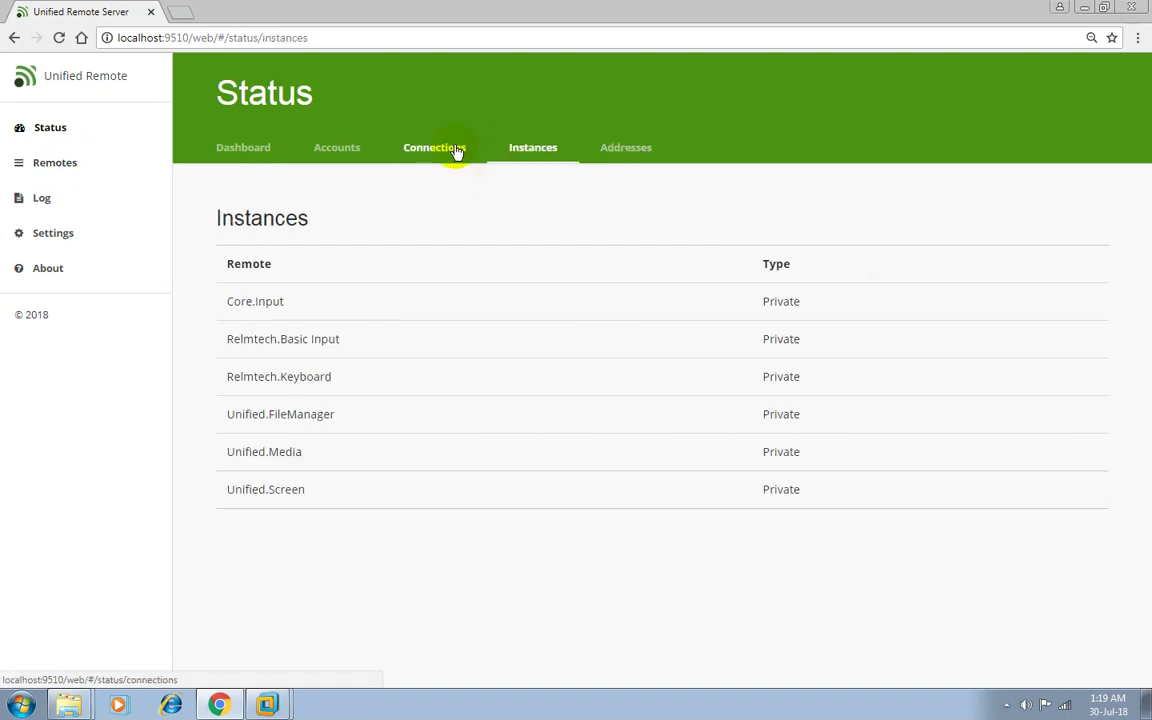
click(456, 152)
click(338, 150)
click(260, 150)
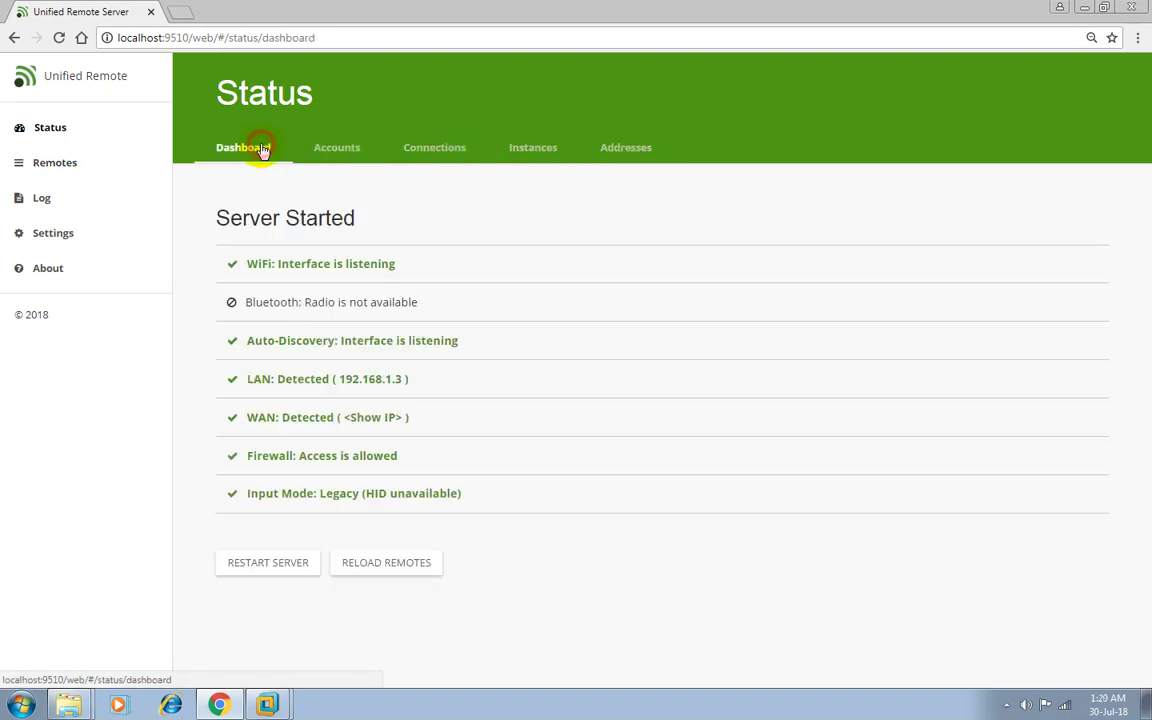
click(340, 148)
click(425, 152)
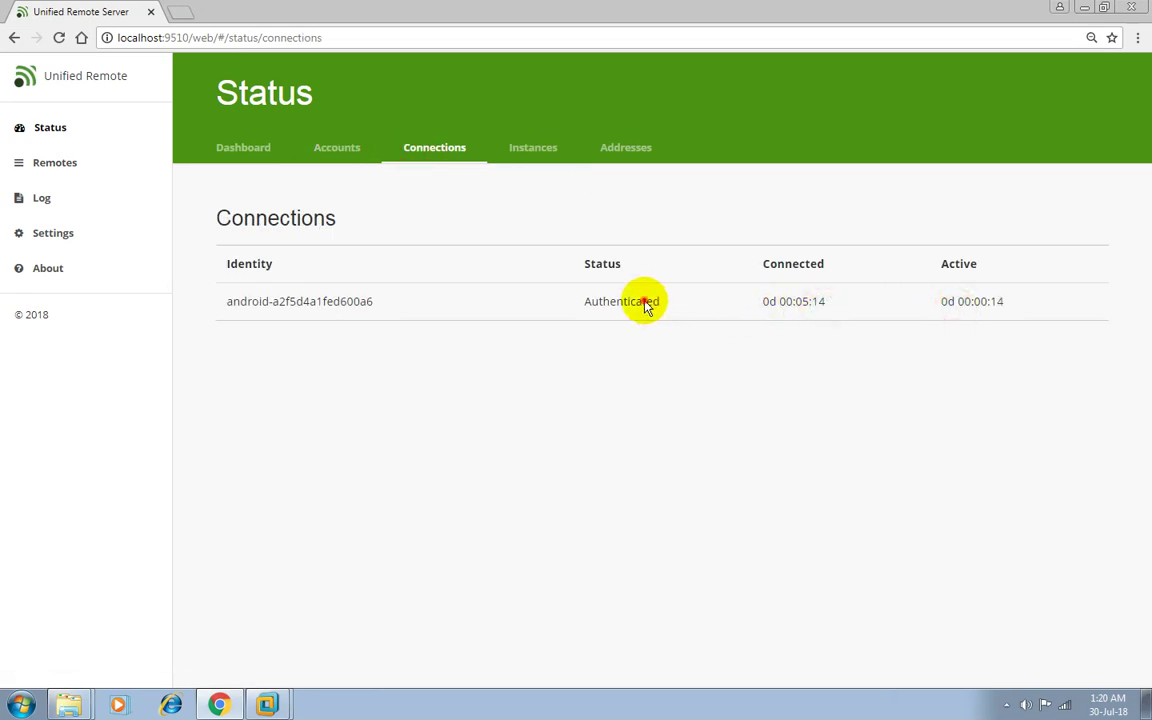
click(248, 152)
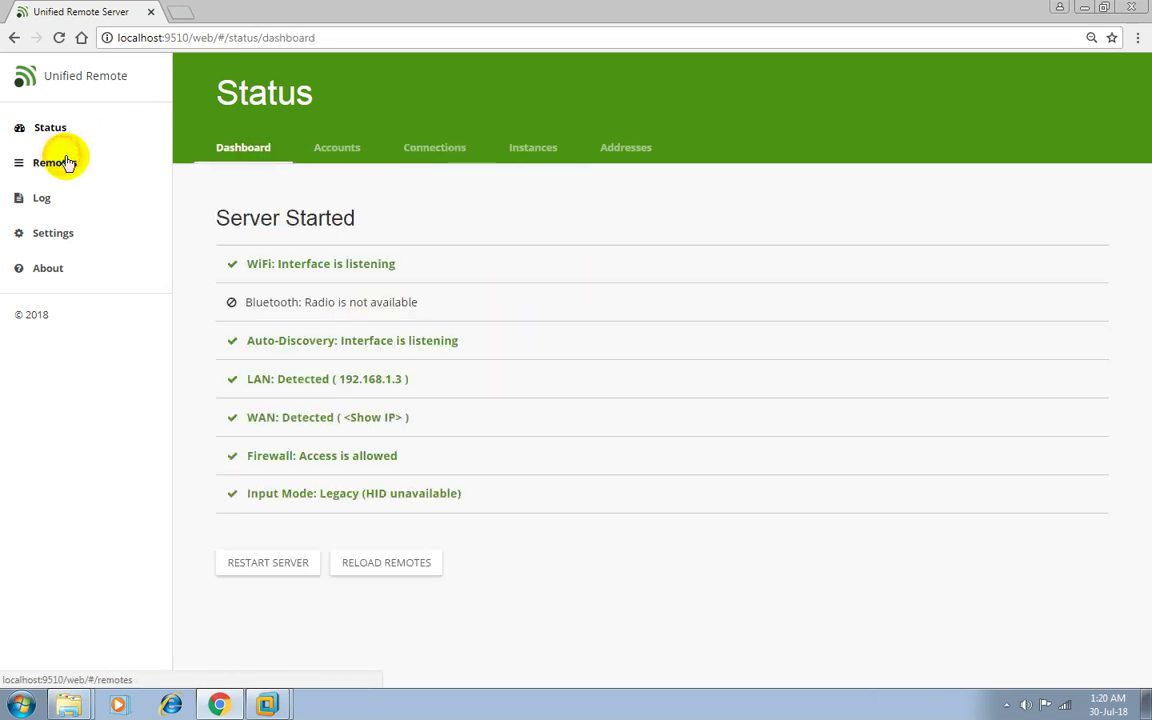
Browse the server's list of available remotes.
click(60, 163)
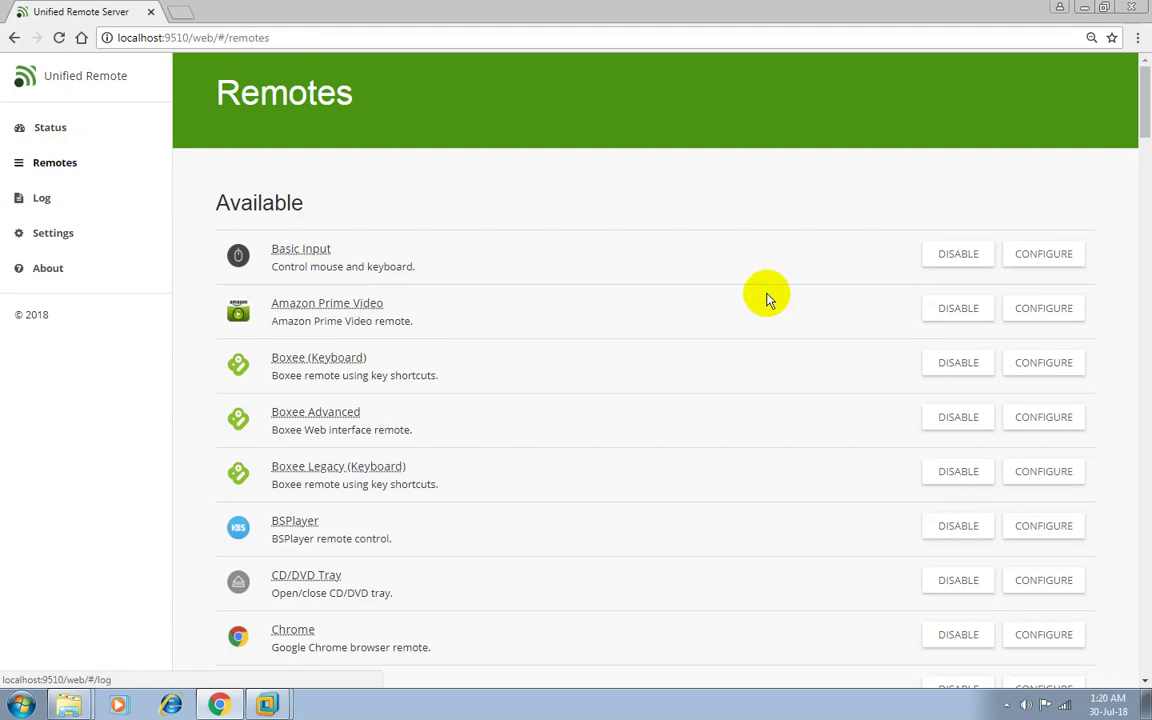
scroll(1118, 478, down, 3)
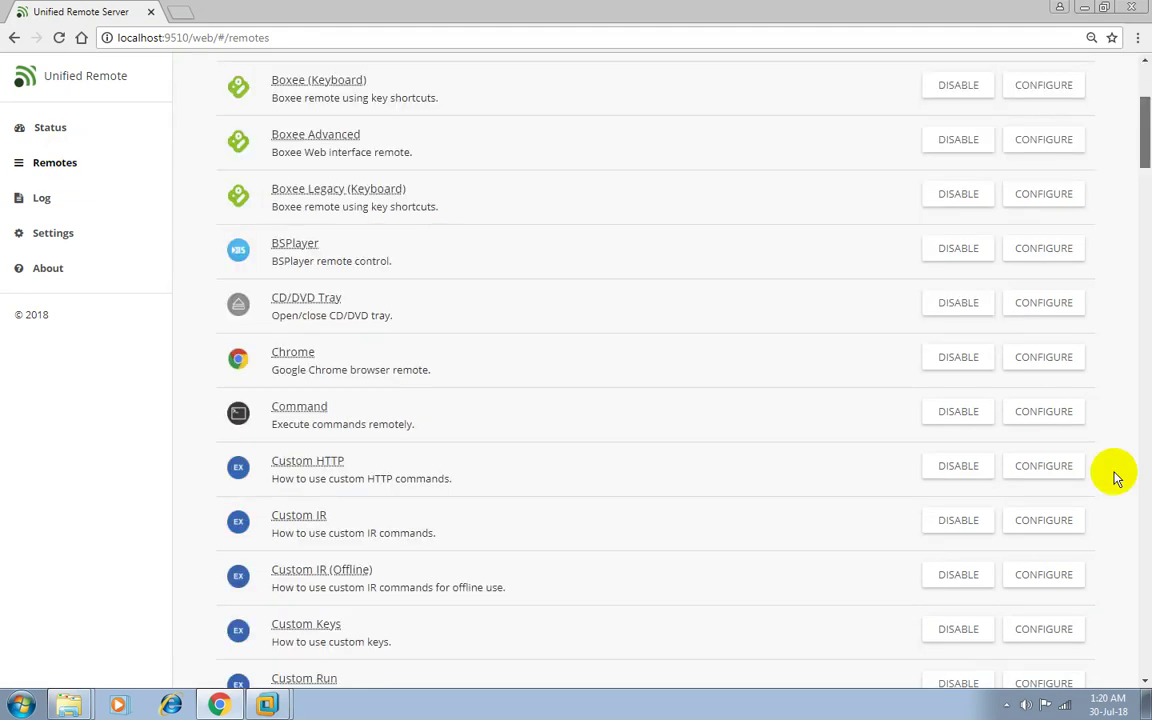
drag(1144, 140, 1148, 100)
Examine the server log entries and the choices for the log level.
click(77, 195)
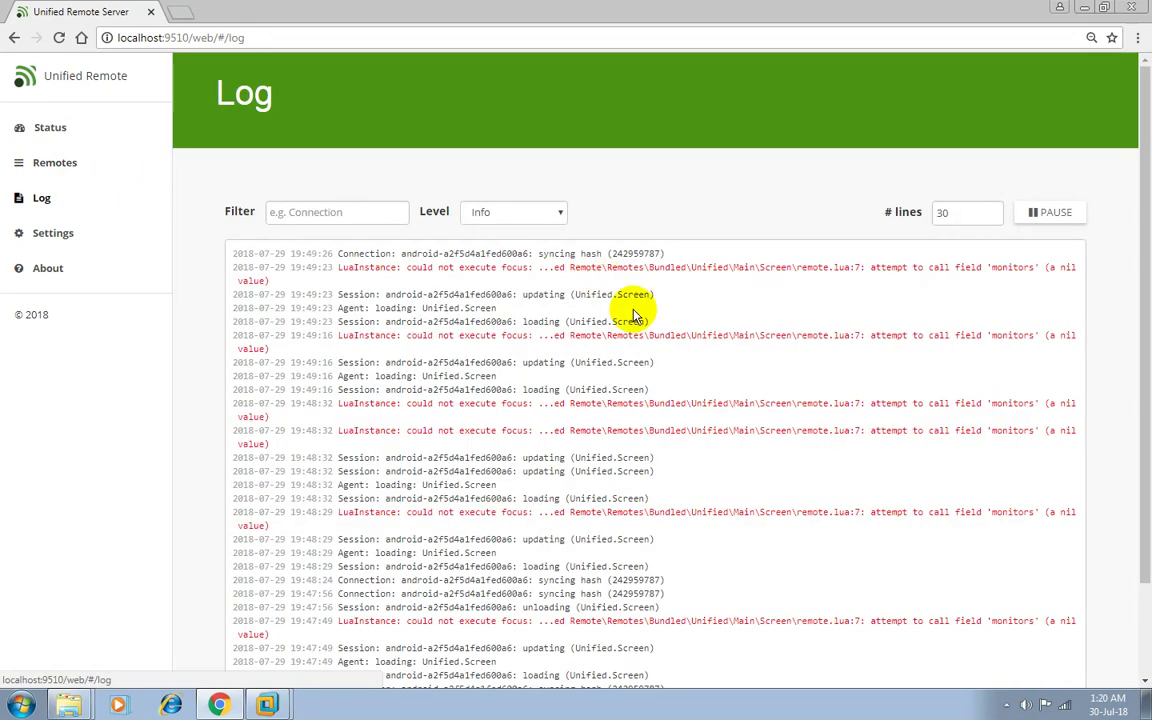
drag(1139, 270, 1143, 183)
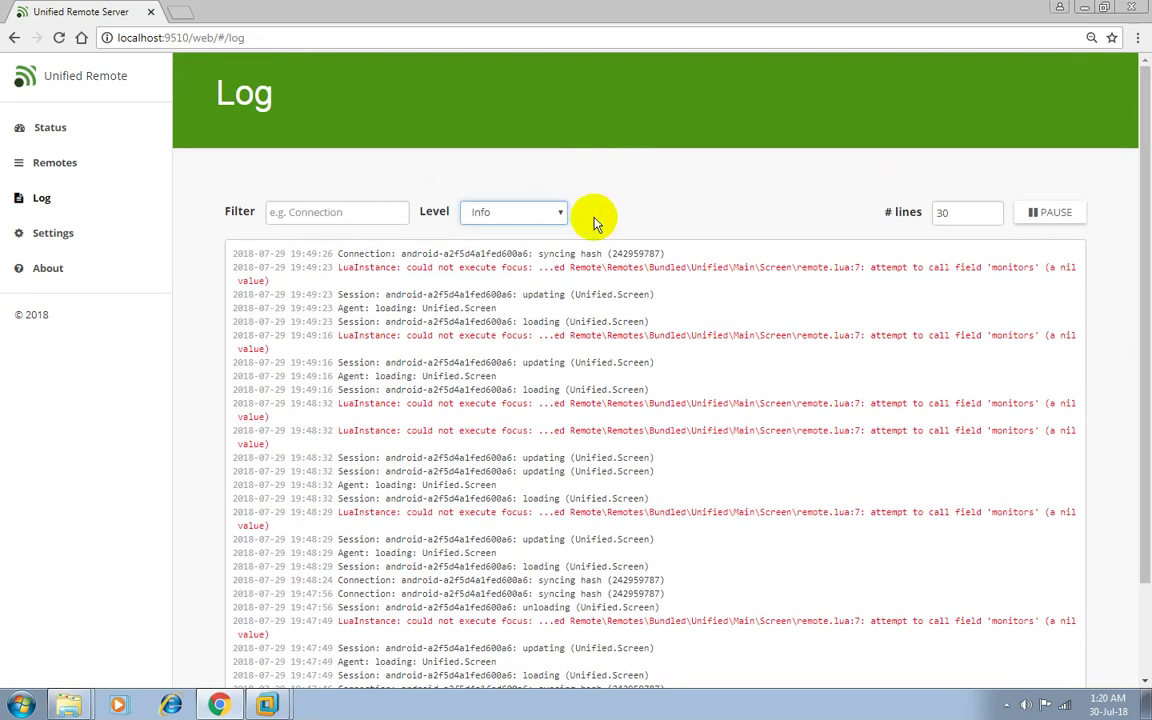
click(561, 216)
click(561, 214)
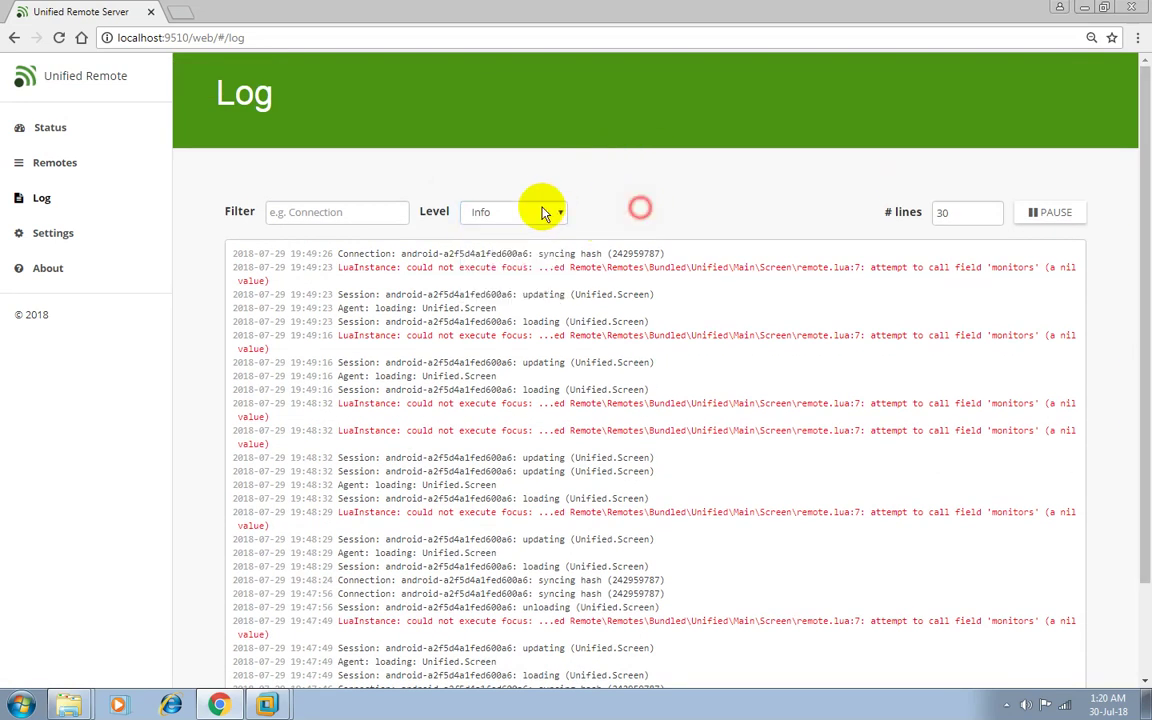
Review the server's General, Network, Security, Remotes and Advanced settings, then return to the General settings.
click(95, 232)
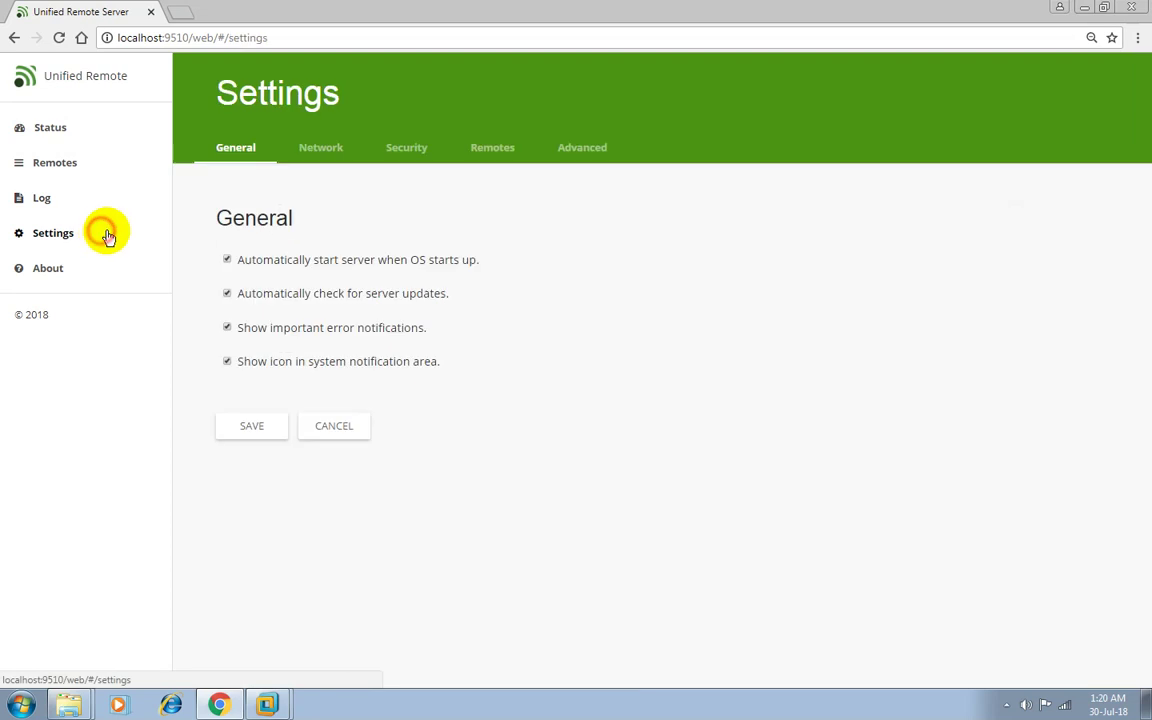
click(326, 152)
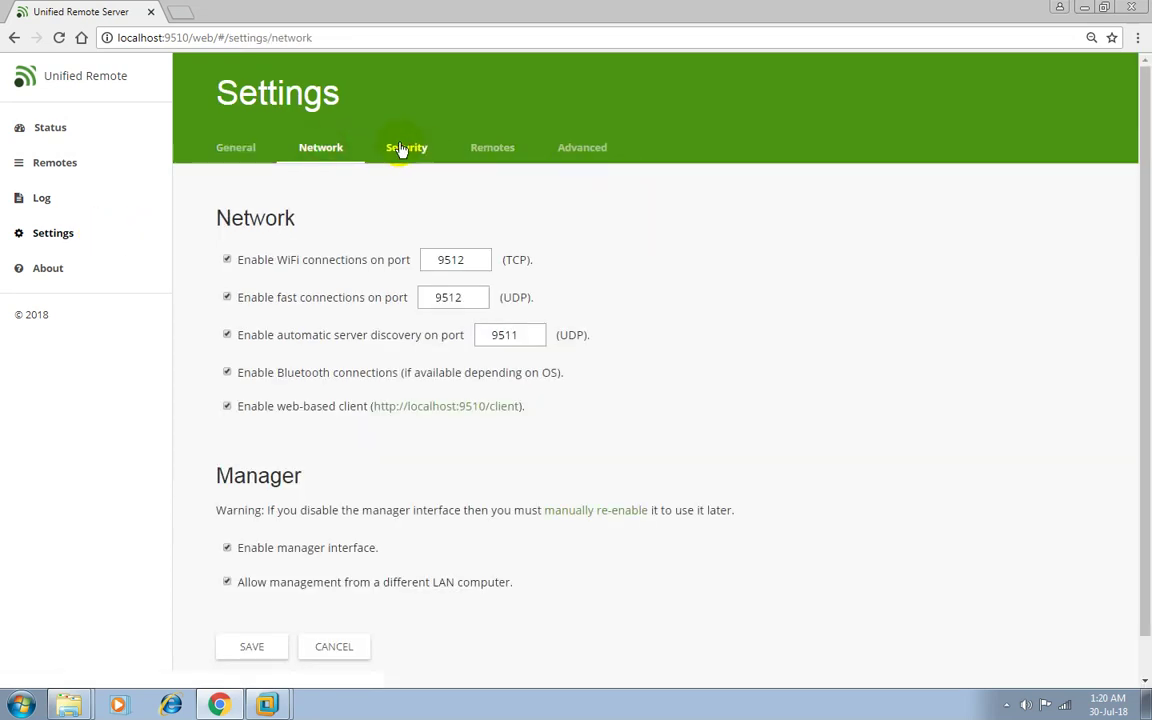
click(405, 148)
click(518, 148)
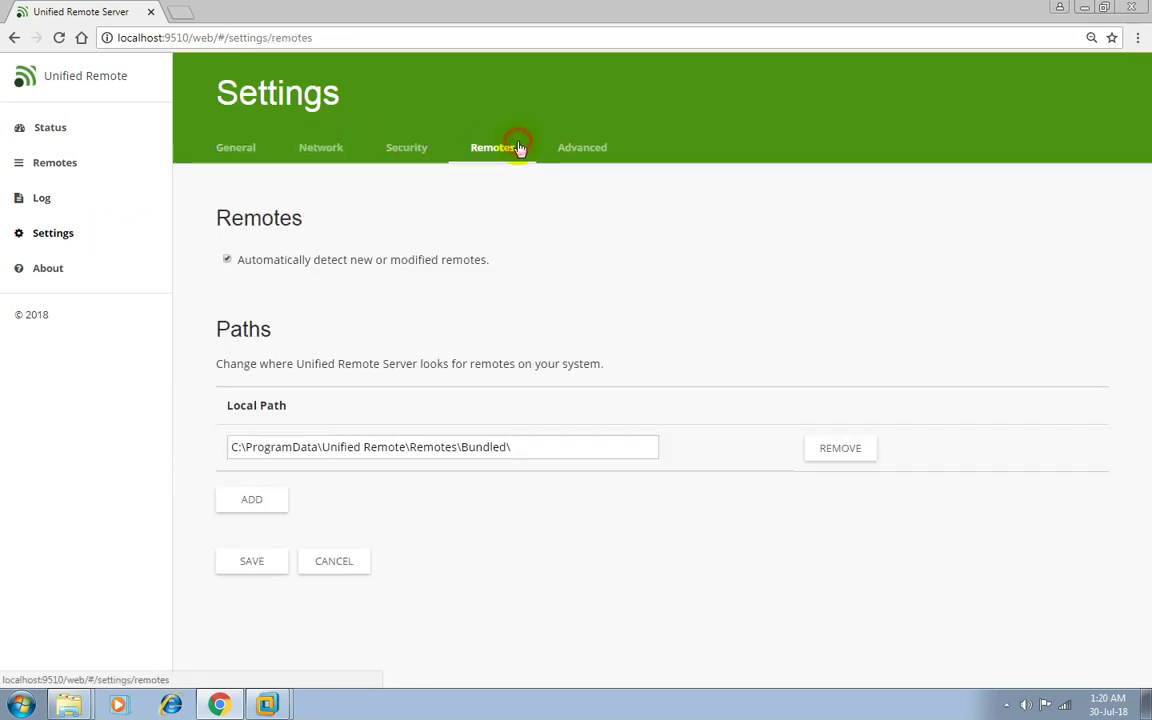
click(587, 151)
click(244, 156)
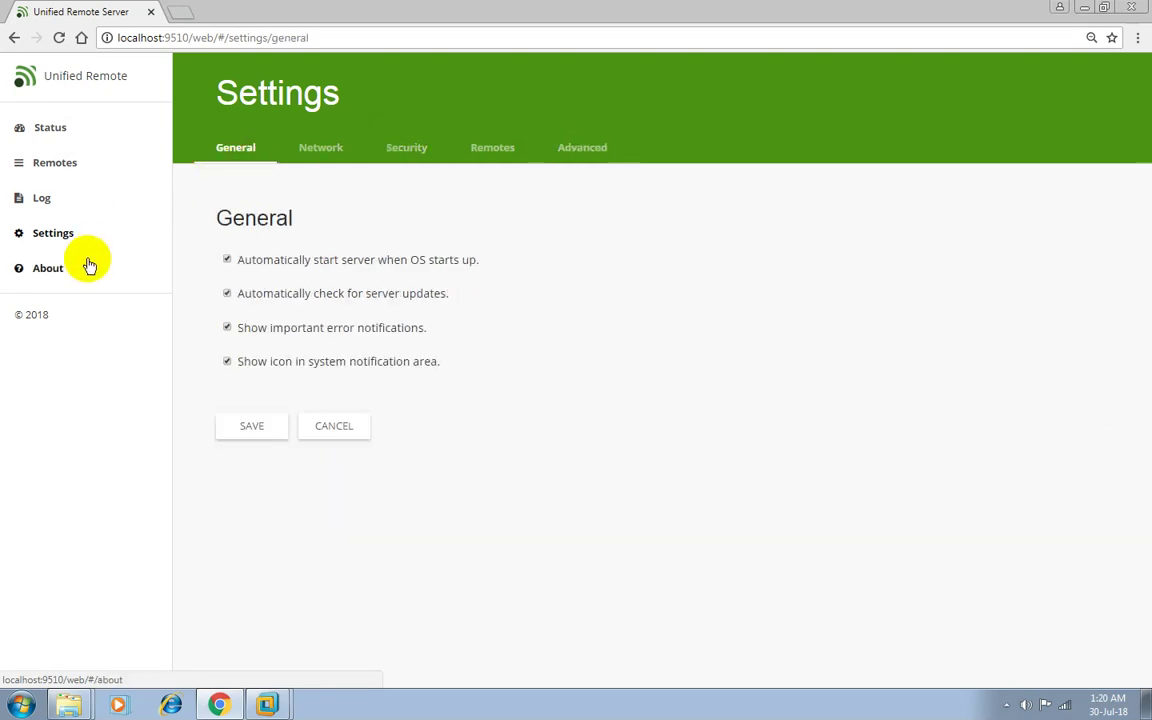
Check the server's update and version information on the About page, then return to the status dashboard.
click(88, 264)
scroll(280, 375, down, 1)
scroll(283, 373, up, 1)
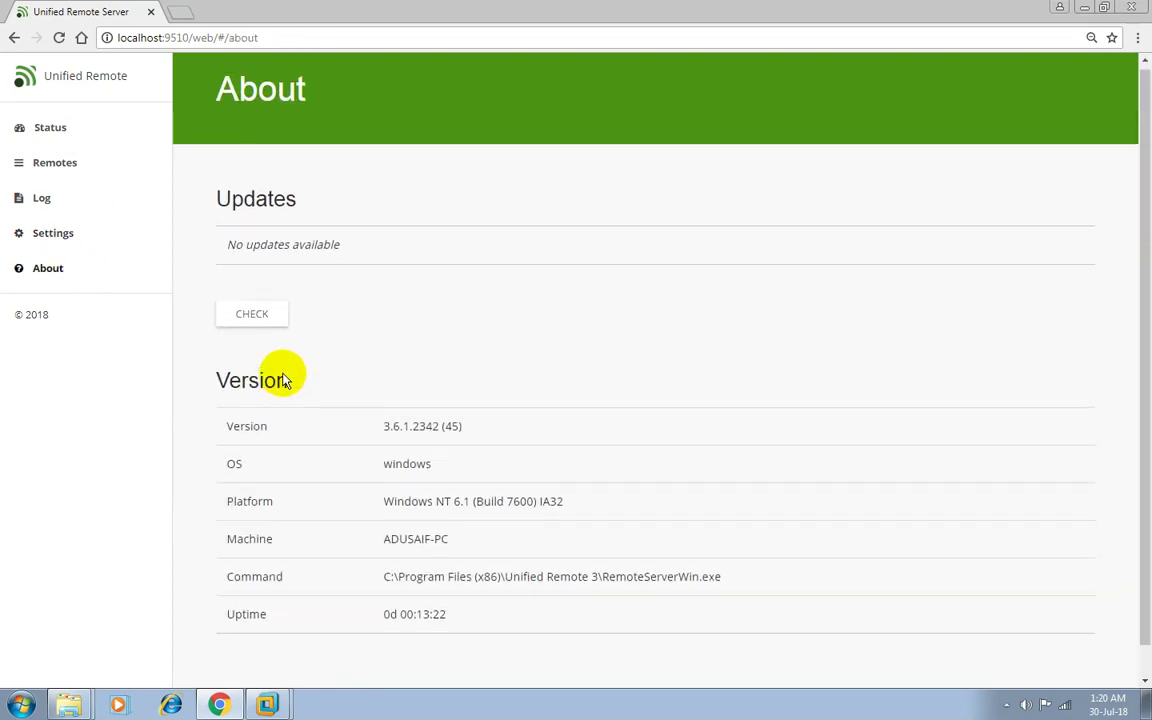
click(94, 132)
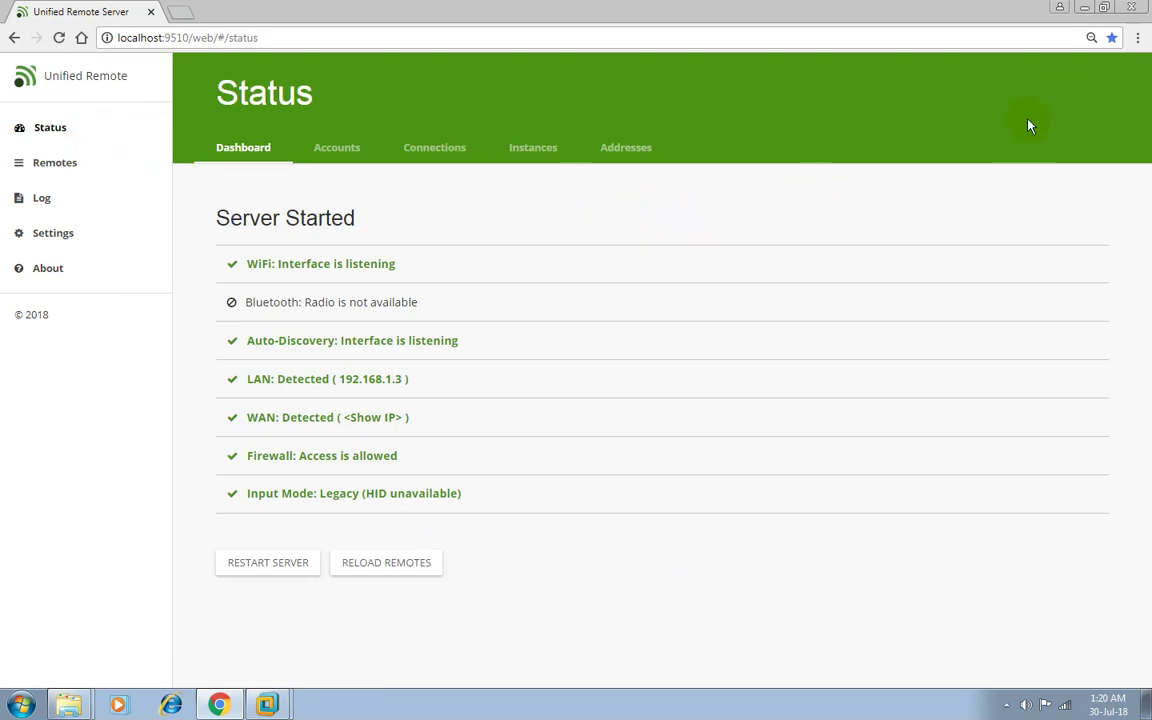
Switch to the Android KitKat virtual machine in VMware, open the Screen remote and pan sideways along the PC's title bar.
click(1087, 8)
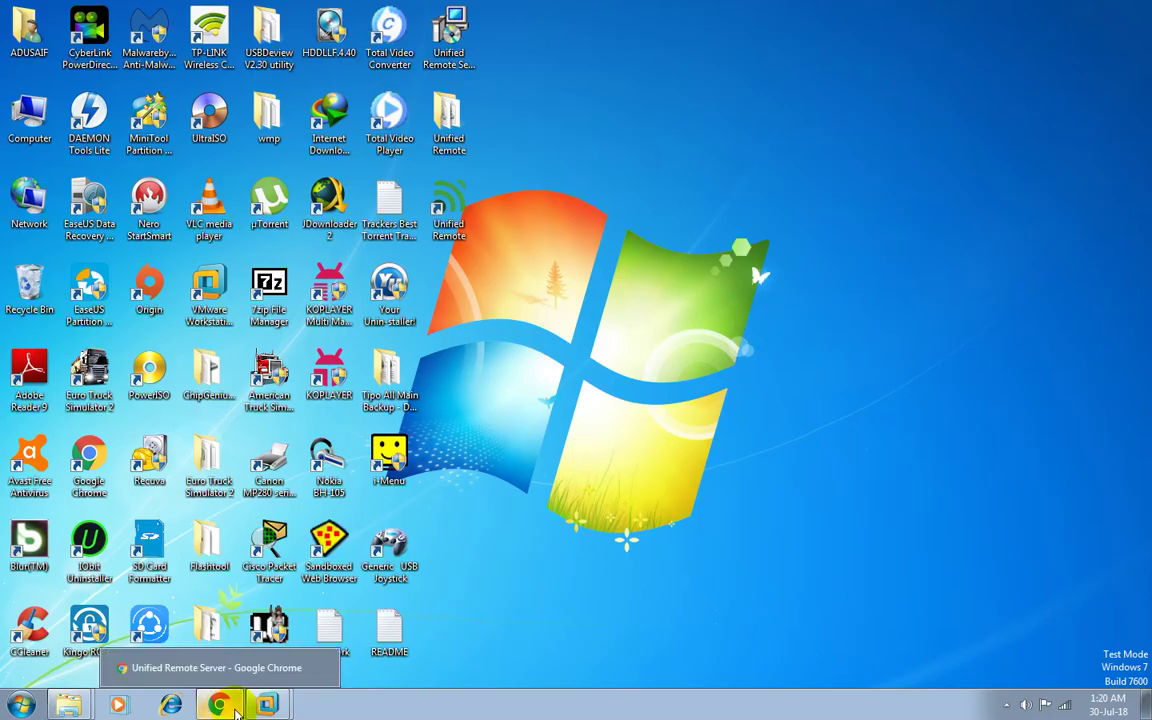
click(212, 645)
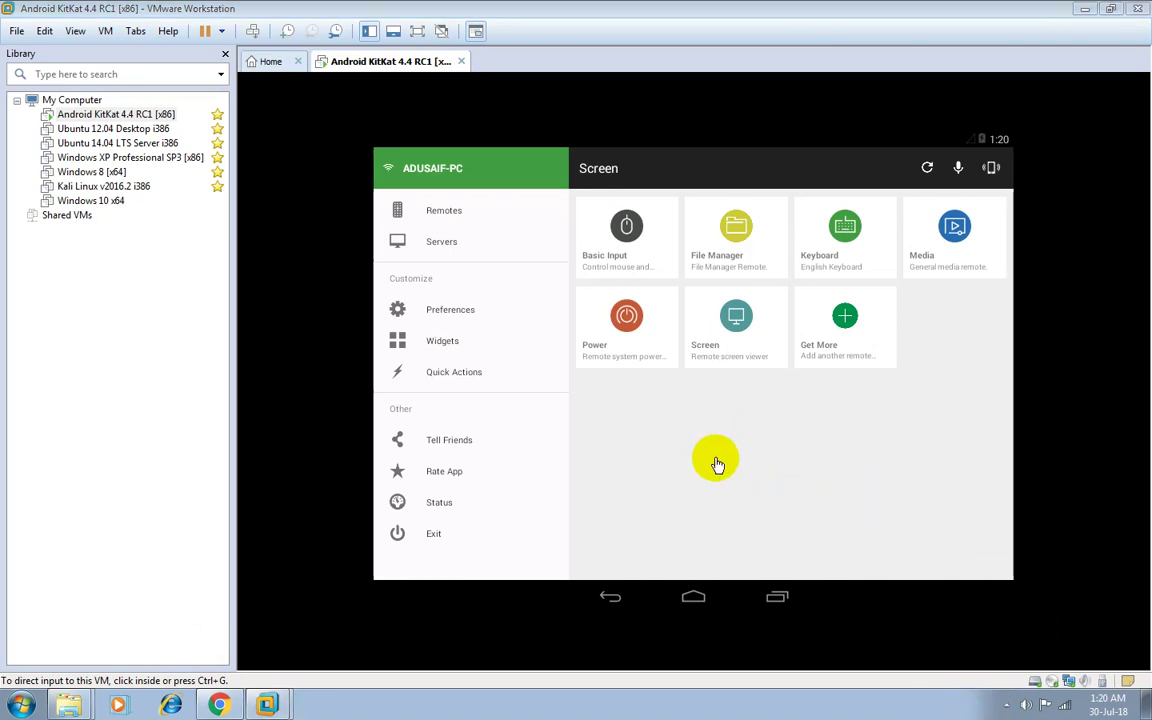
click(725, 477)
click(728, 312)
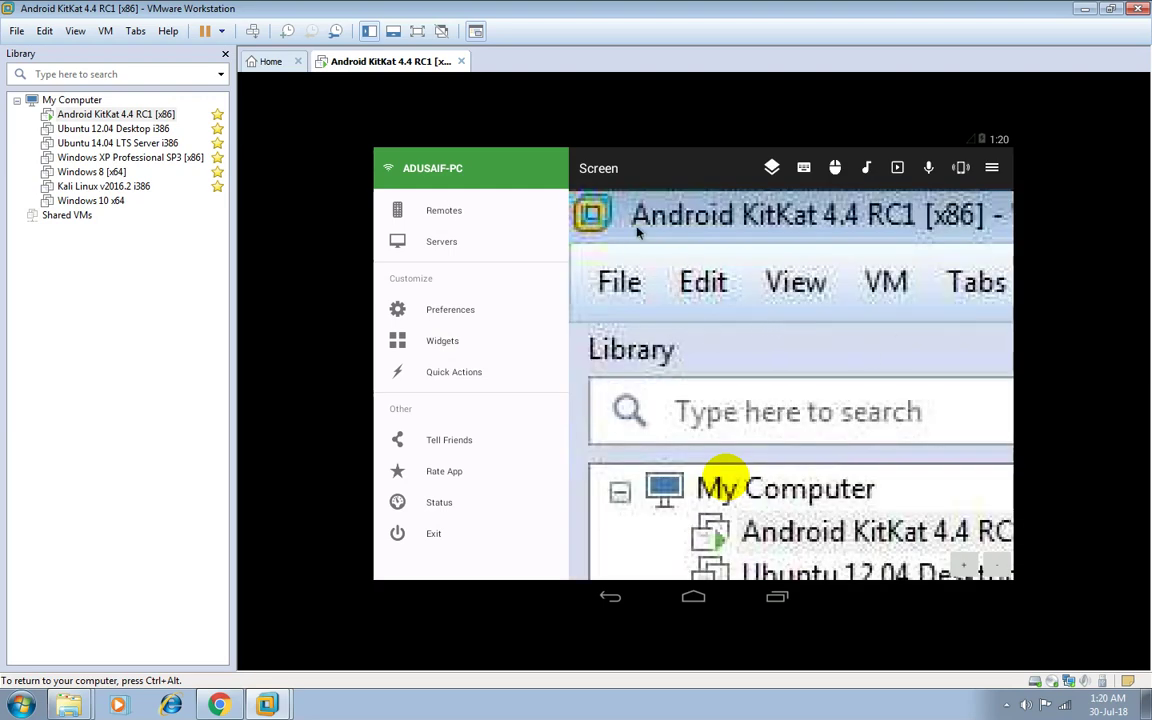
drag(671, 245, 575, 258)
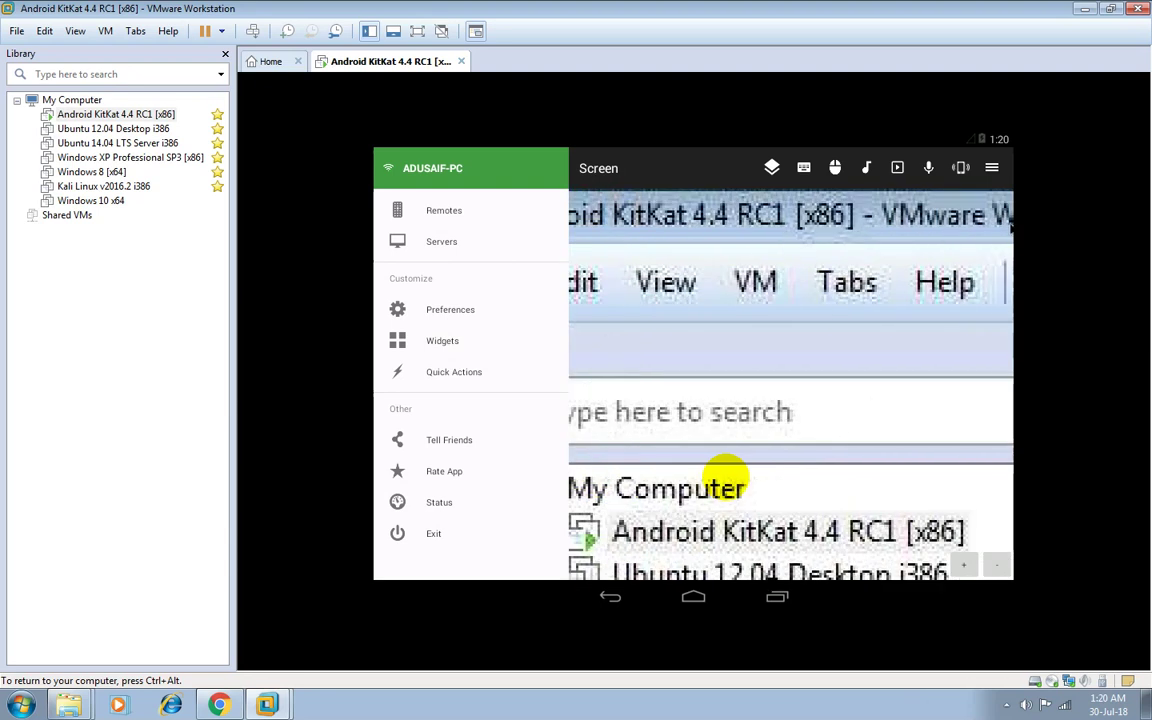
drag(900, 231, 568, 229)
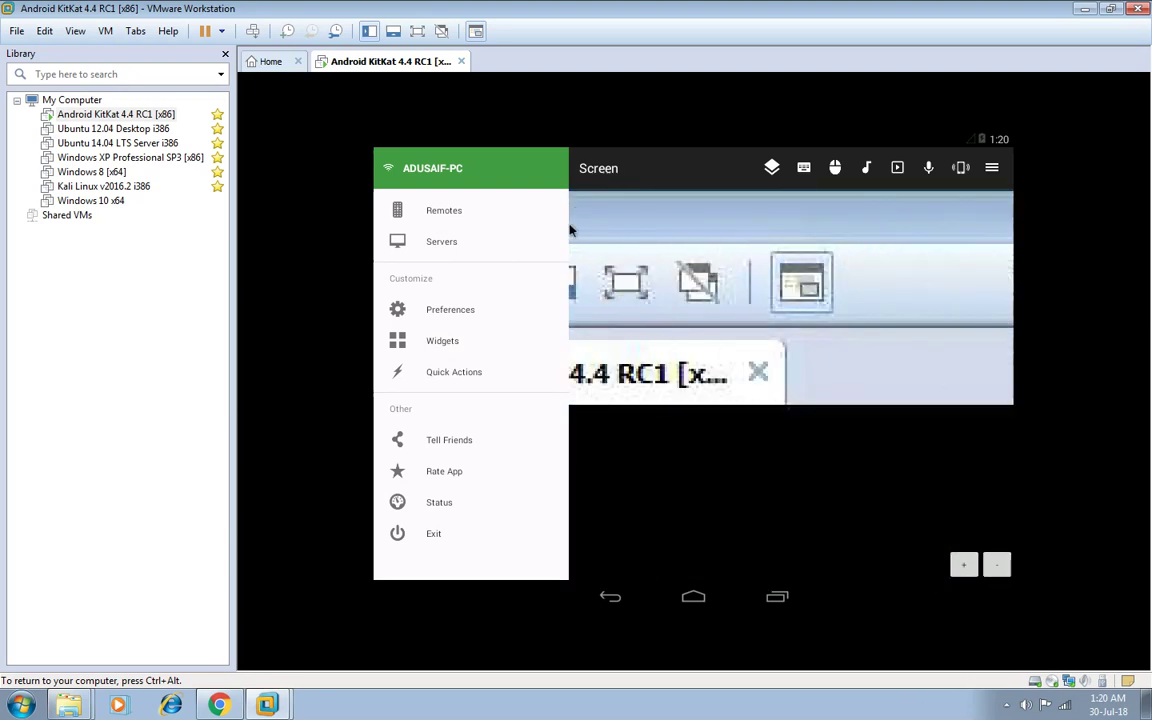
drag(836, 224, 588, 226)
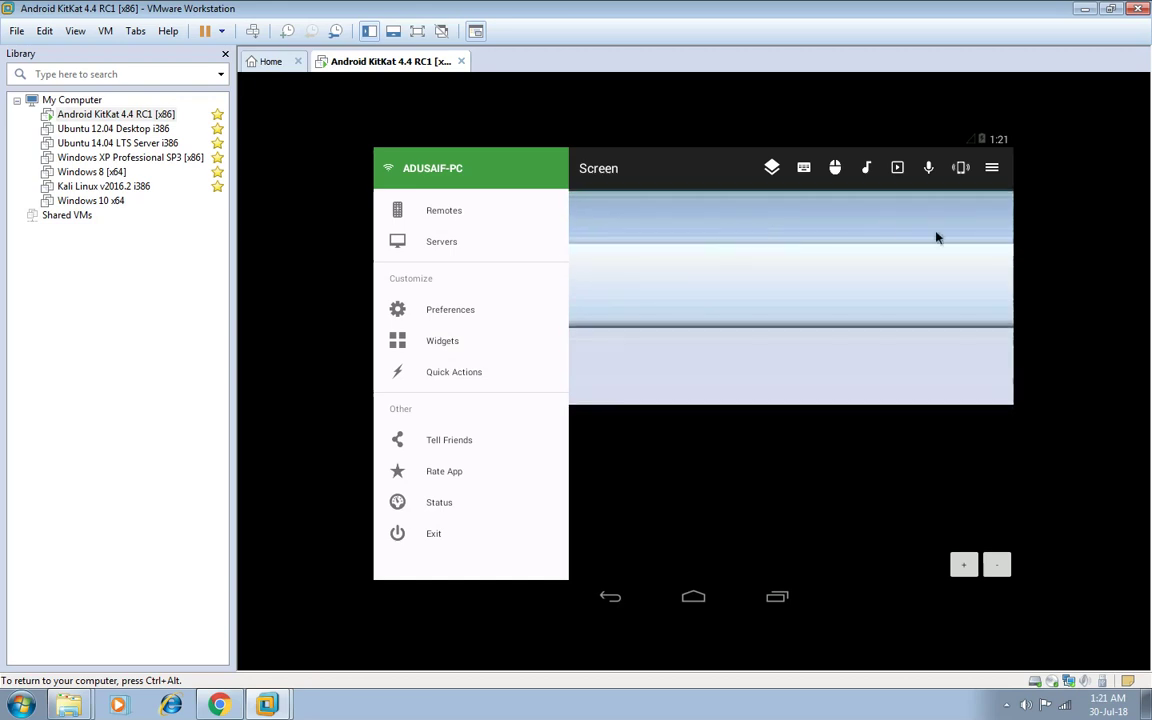
Go to the Android home screen and bring Unified Remote back from the recent apps.
key(super)
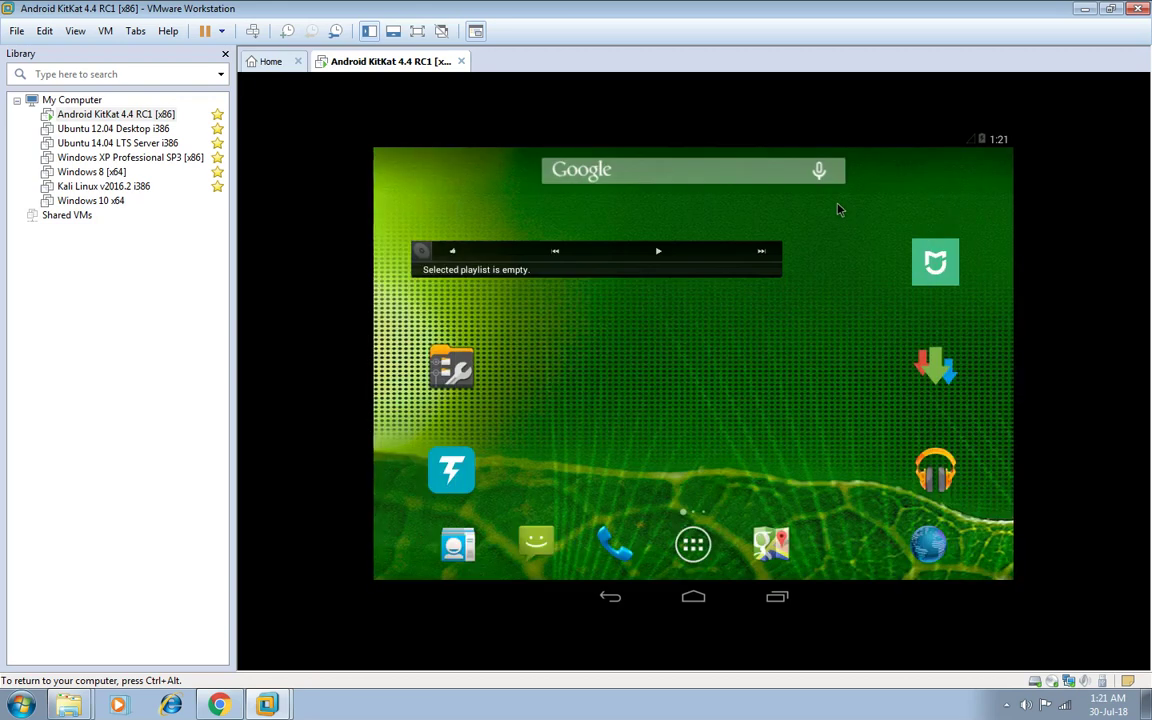
click(768, 601)
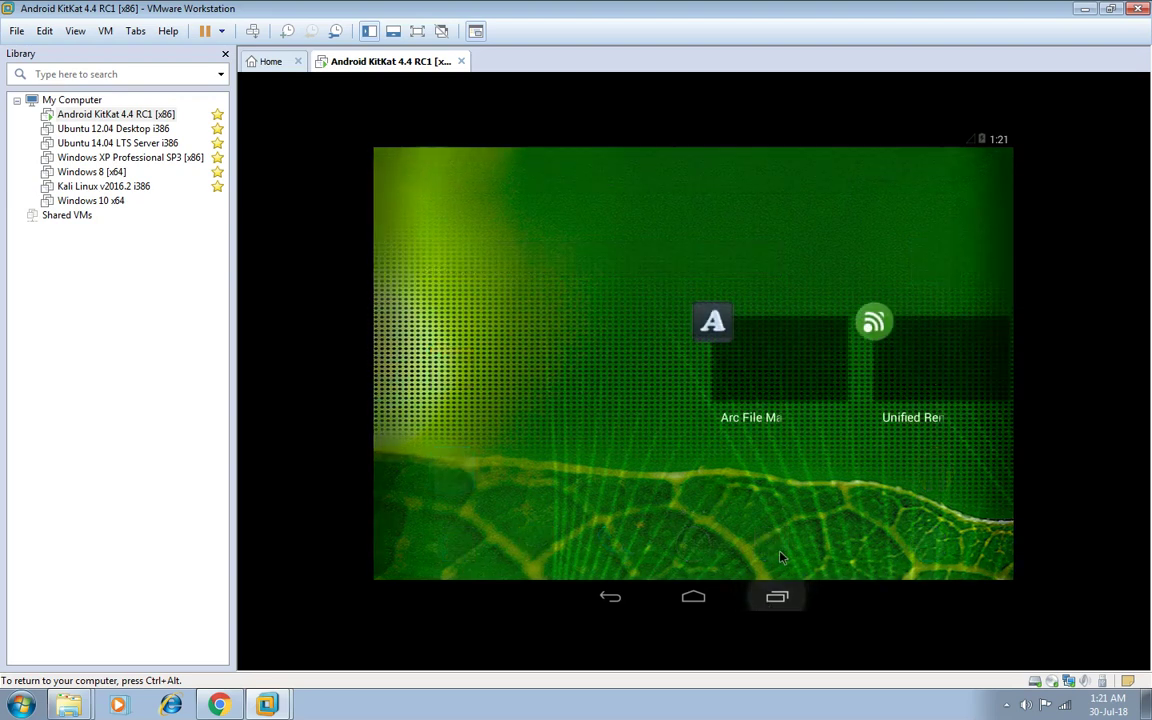
click(916, 375)
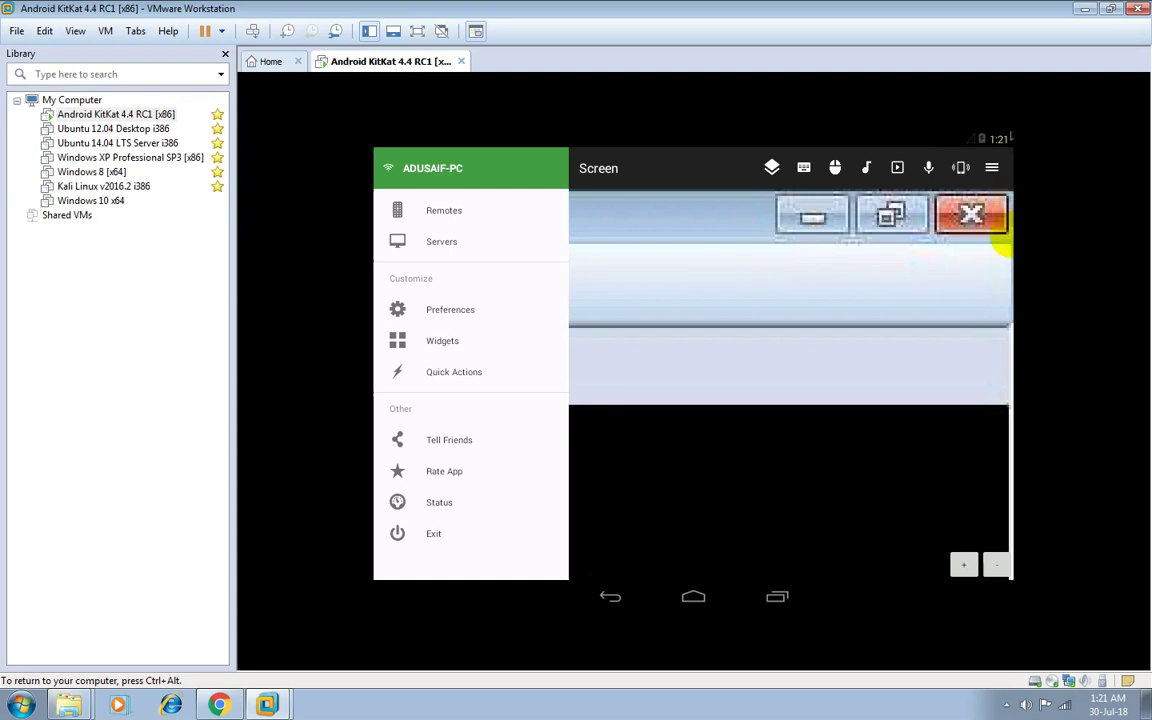
Show the Screen remote's special keys, expand them to the full set and queue the Win key for sending.
click(797, 241)
click(803, 167)
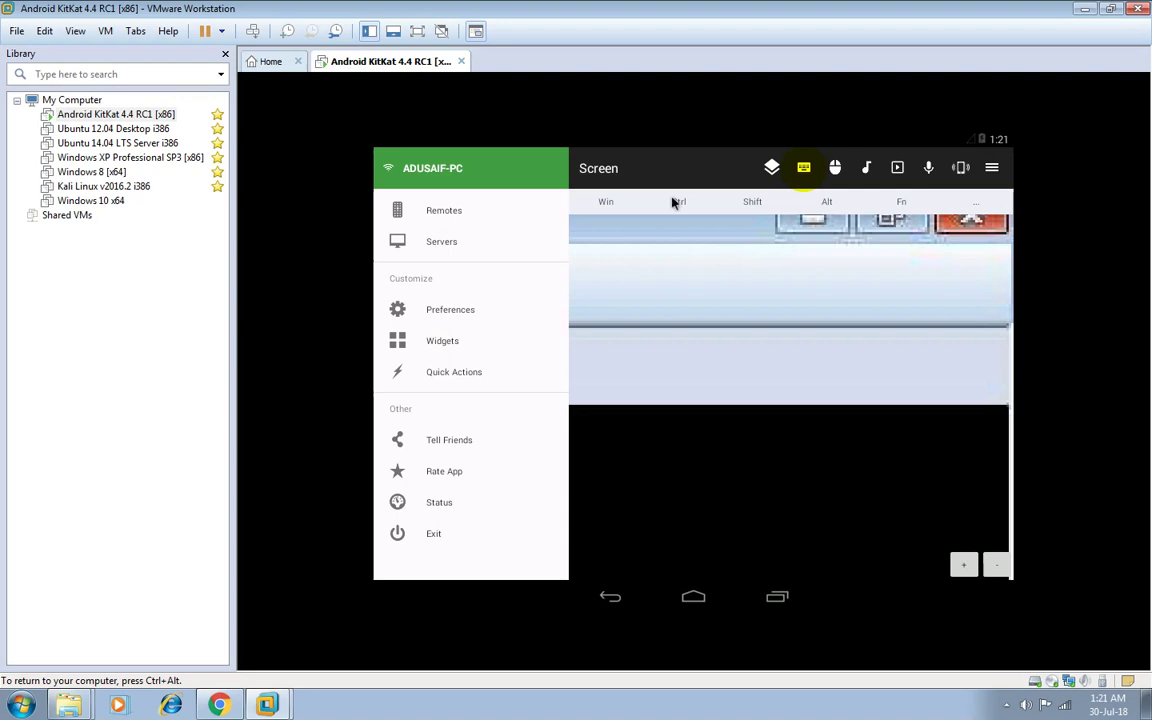
click(975, 204)
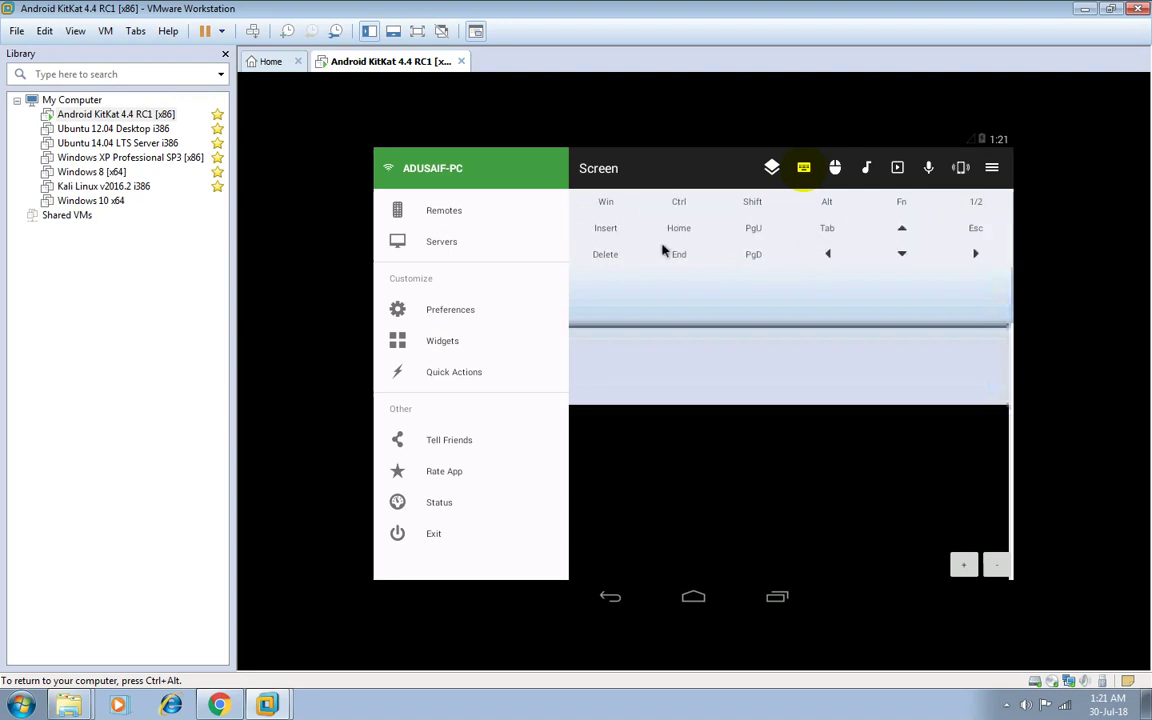
click(603, 203)
click(984, 209)
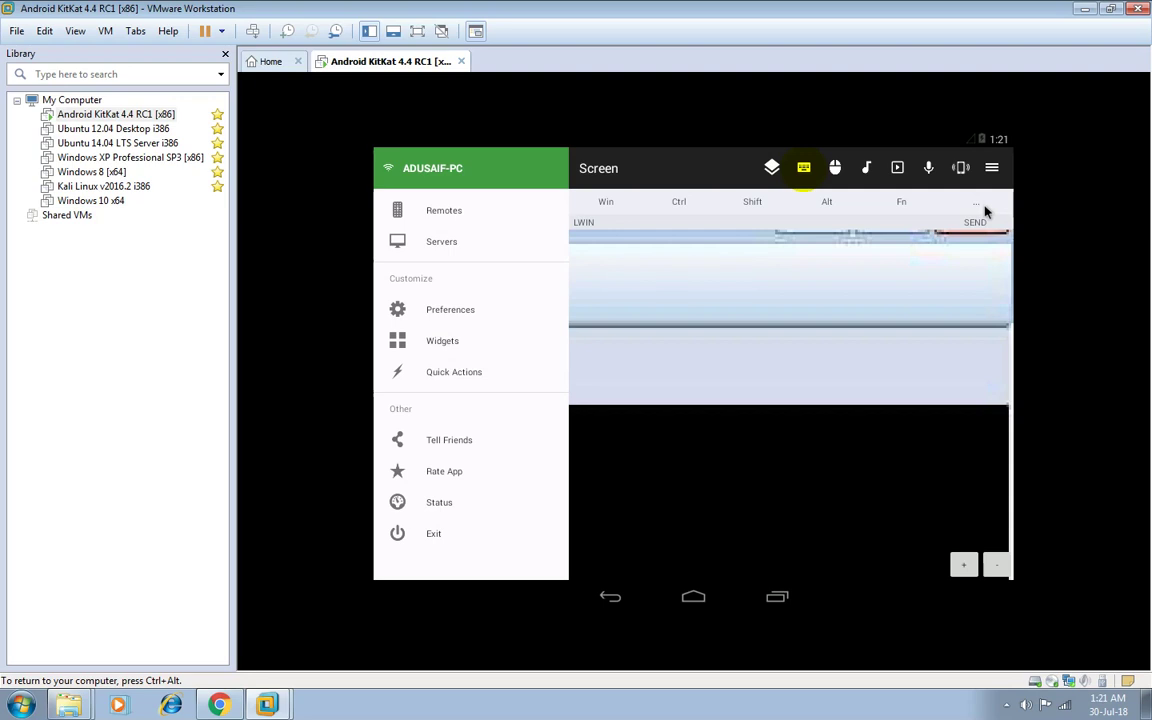
click(984, 209)
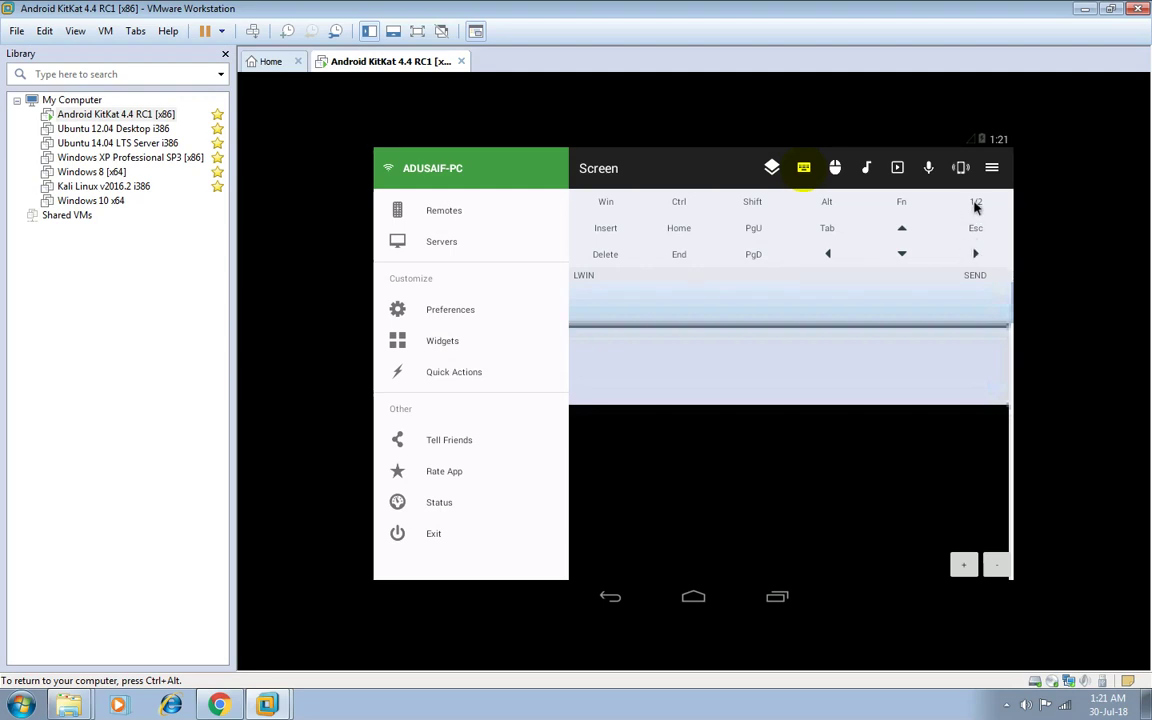
Try the right arrow, Win and Esc keys of the Screen remote, then go back to the list of remotes.
click(979, 255)
click(630, 206)
click(630, 206)
click(971, 233)
click(968, 233)
key(Escape)
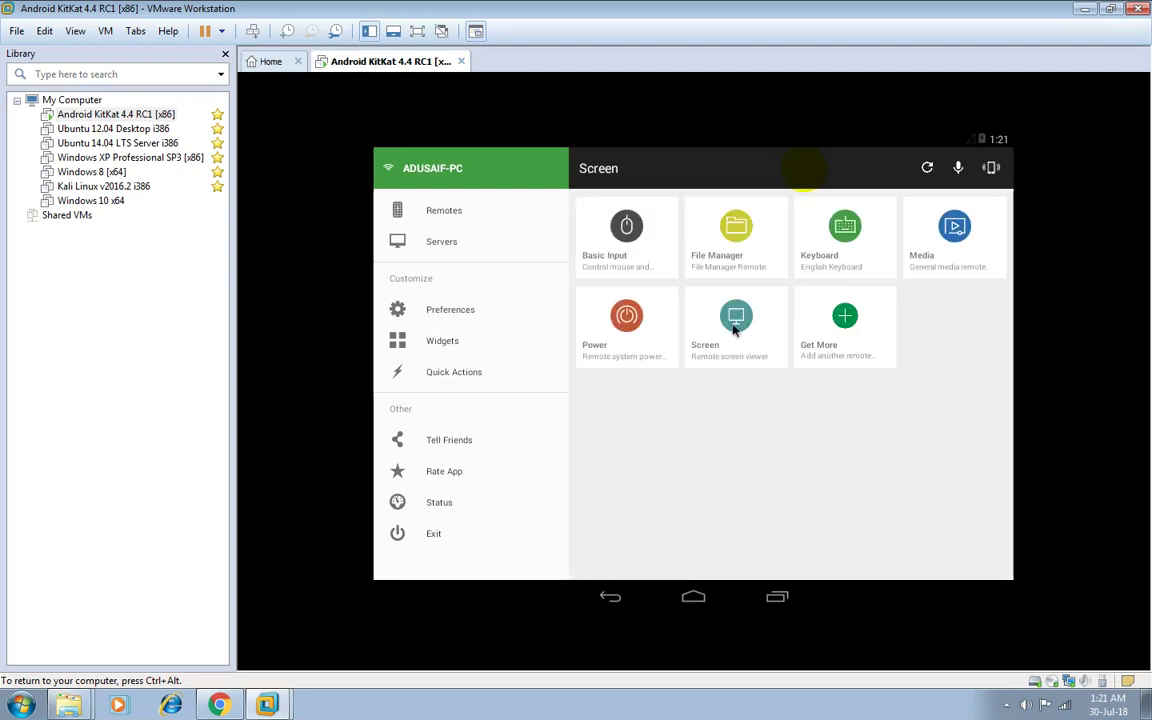
Reopen the Screen remote and try its keyboard, mouse and layers controls.
click(734, 328)
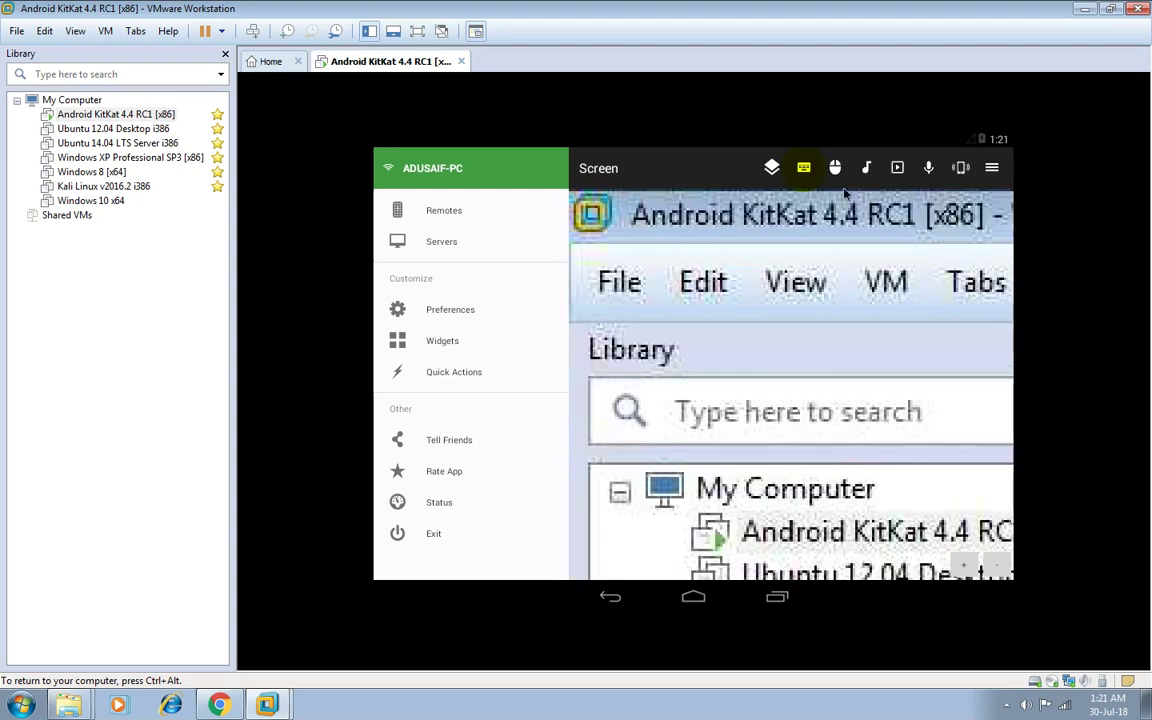
click(810, 168)
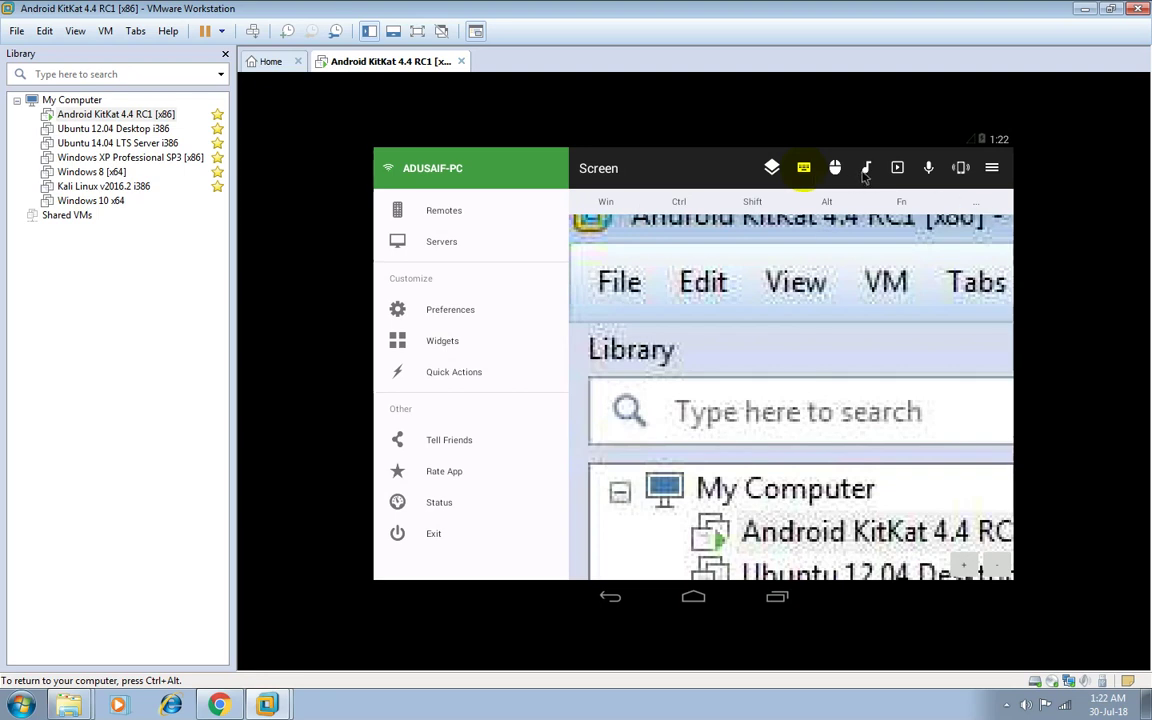
click(836, 172)
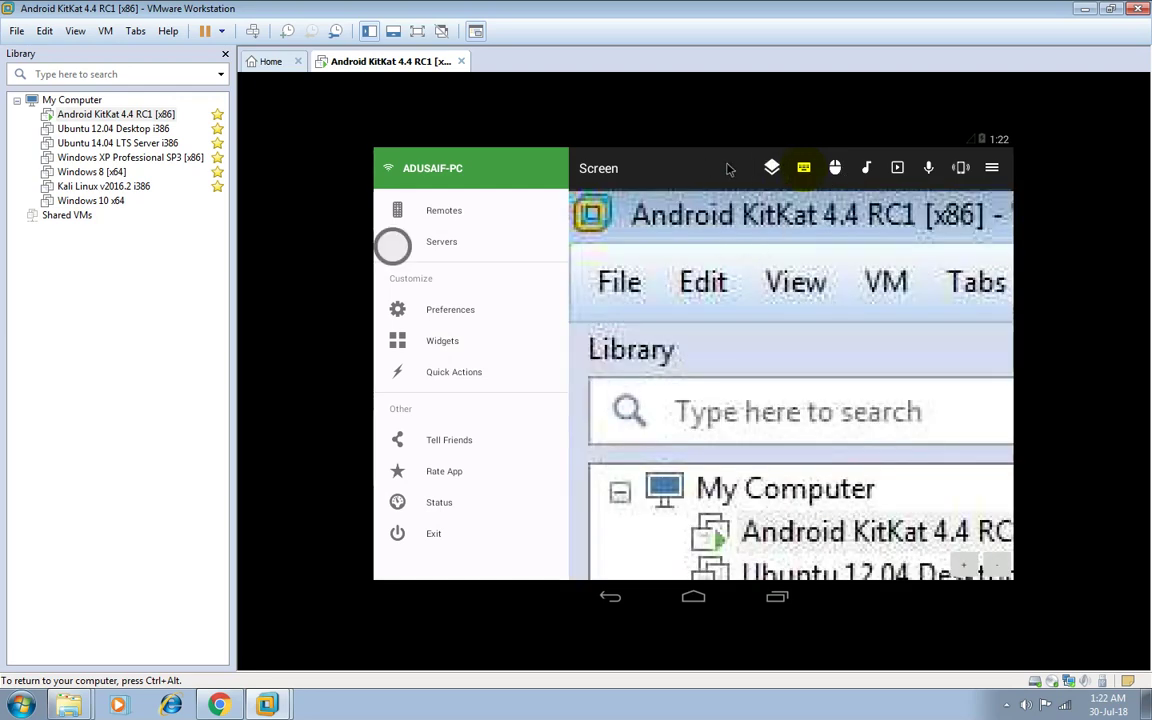
click(769, 166)
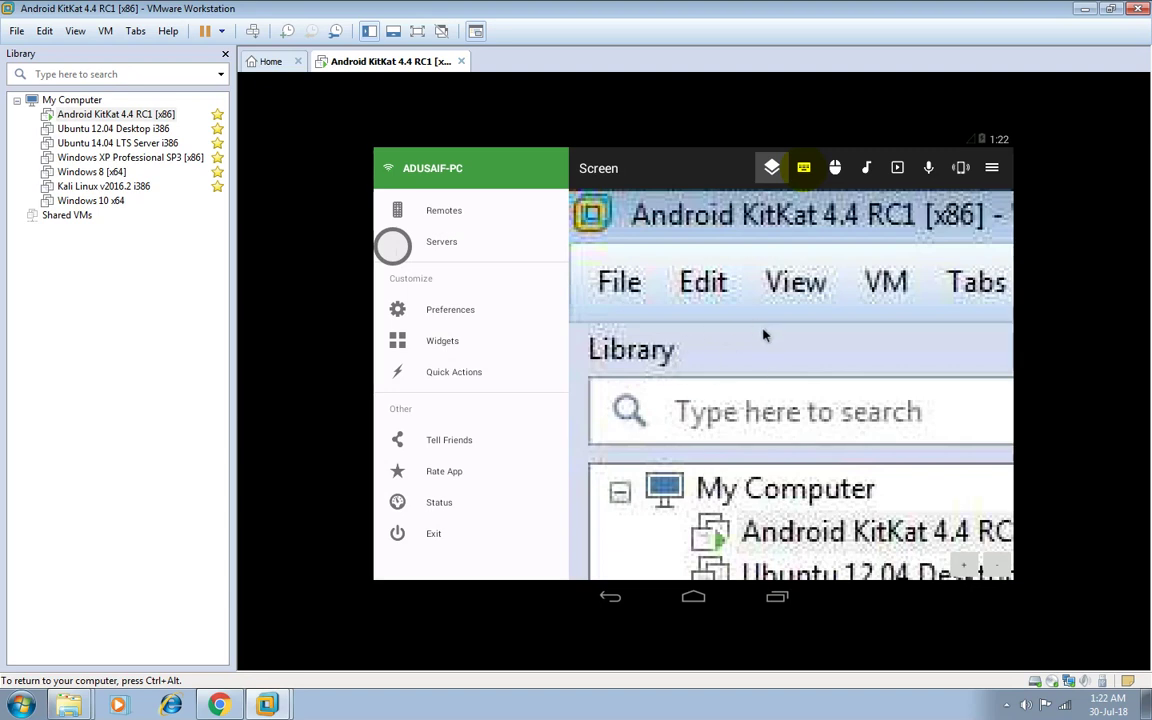
key(ctrl+alt)
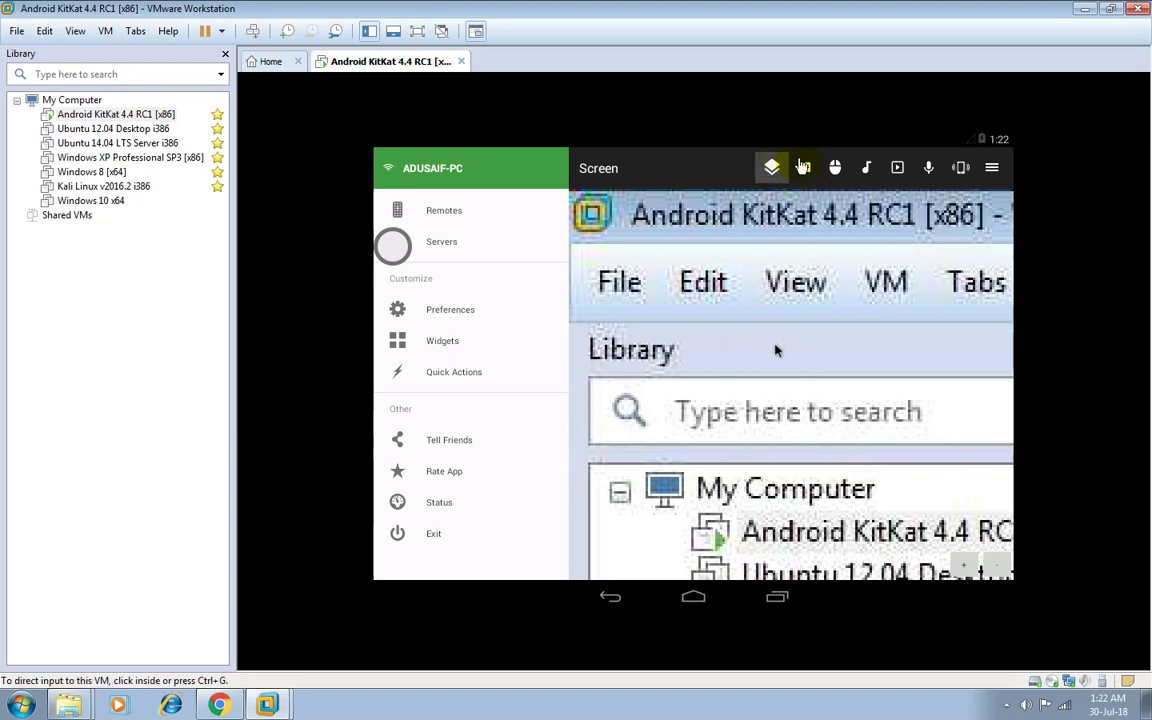
click(816, 425)
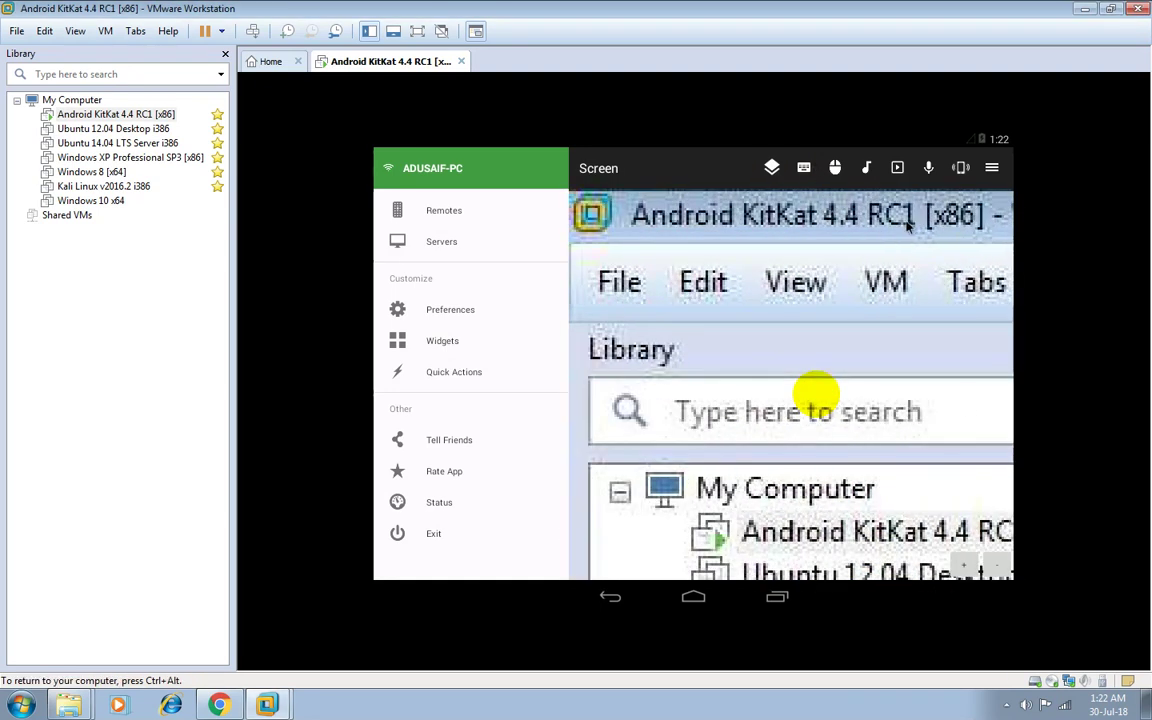
Pan the Screen viewer along the PC's title bar to the window's minimise, restore and close controls.
drag(906, 222, 575, 228)
drag(976, 228, 555, 232)
drag(914, 225, 572, 230)
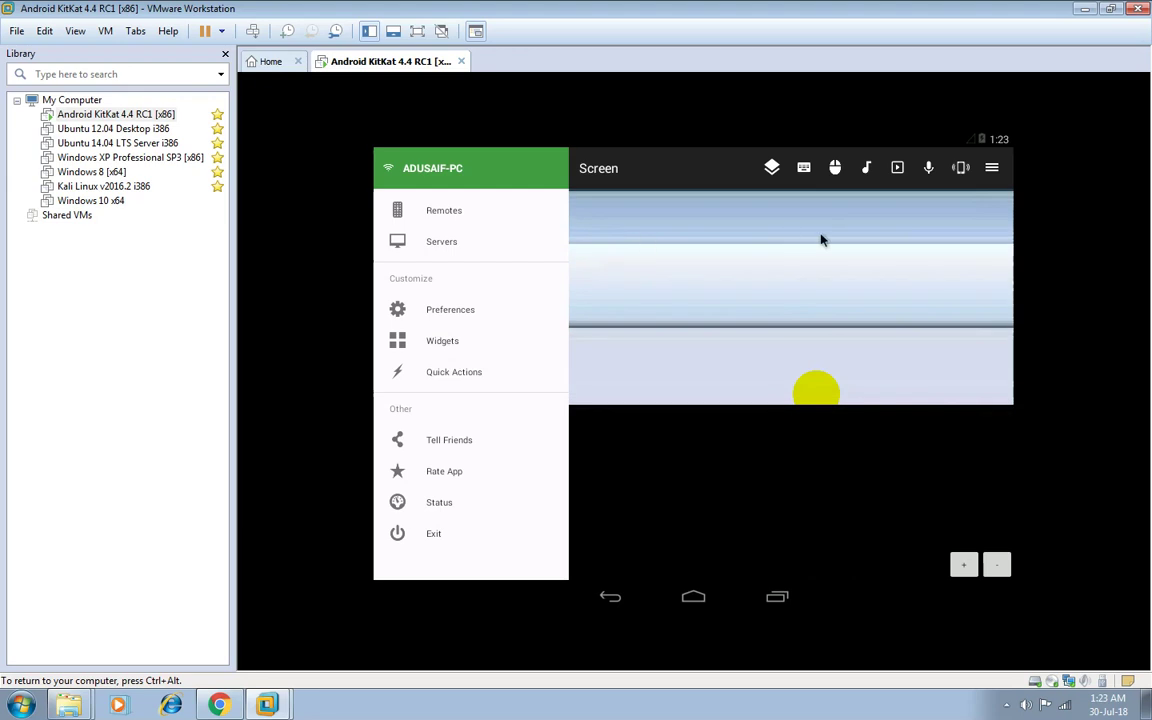
drag(732, 235, 669, 230)
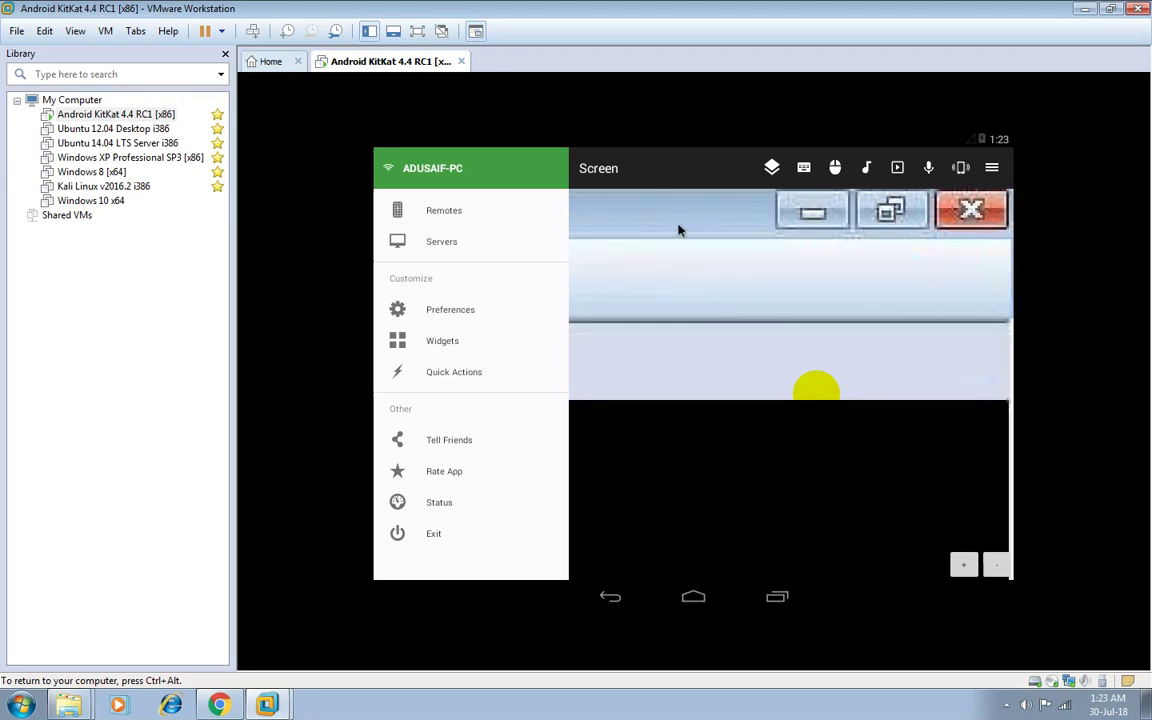
Expand the Screen remote's special keys and look through the navigation keys and the F1 to F12 function keys.
click(806, 169)
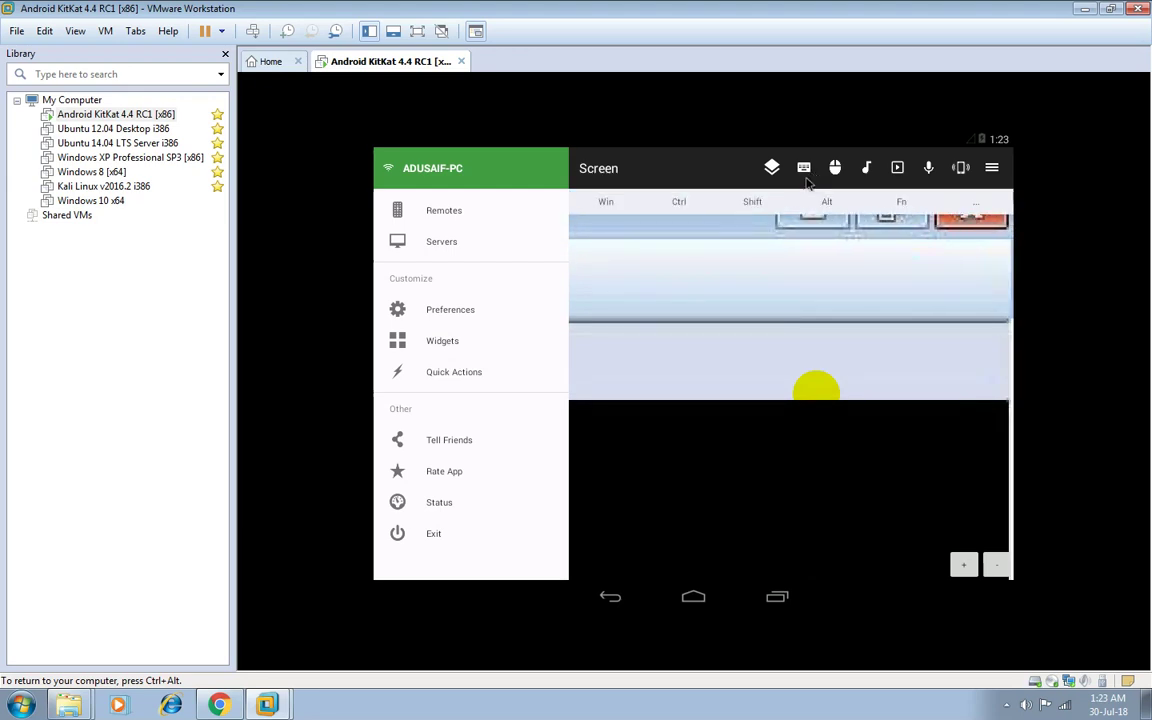
click(976, 205)
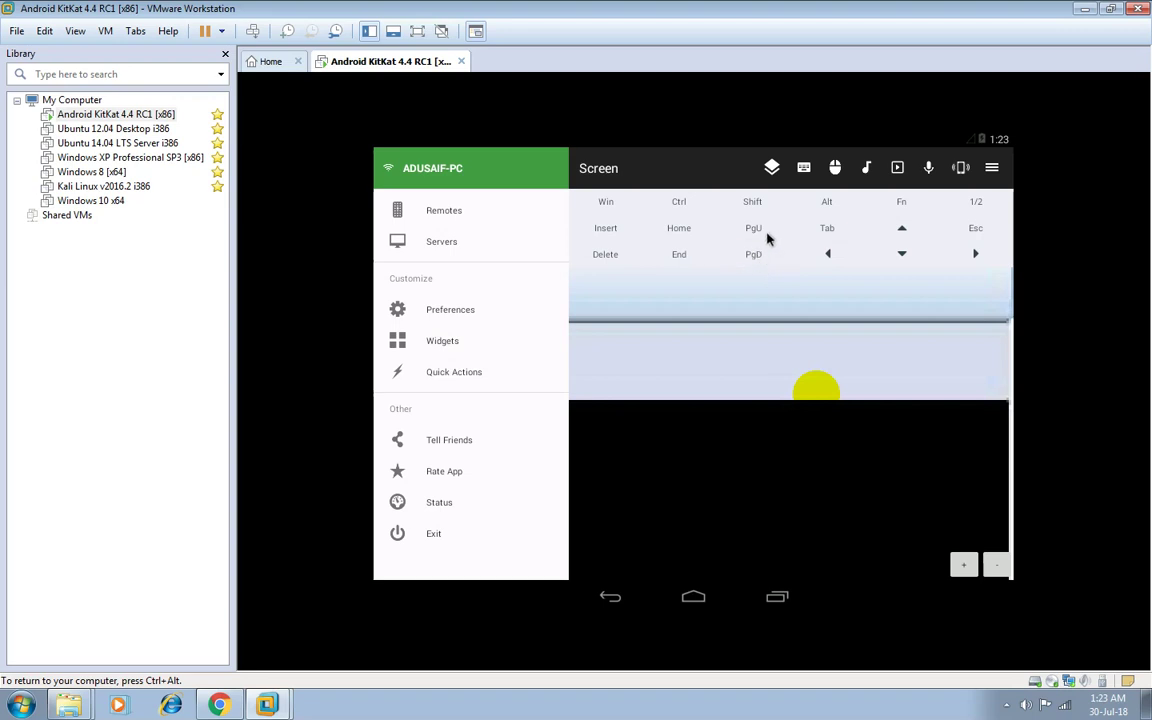
click(907, 204)
click(909, 206)
click(993, 211)
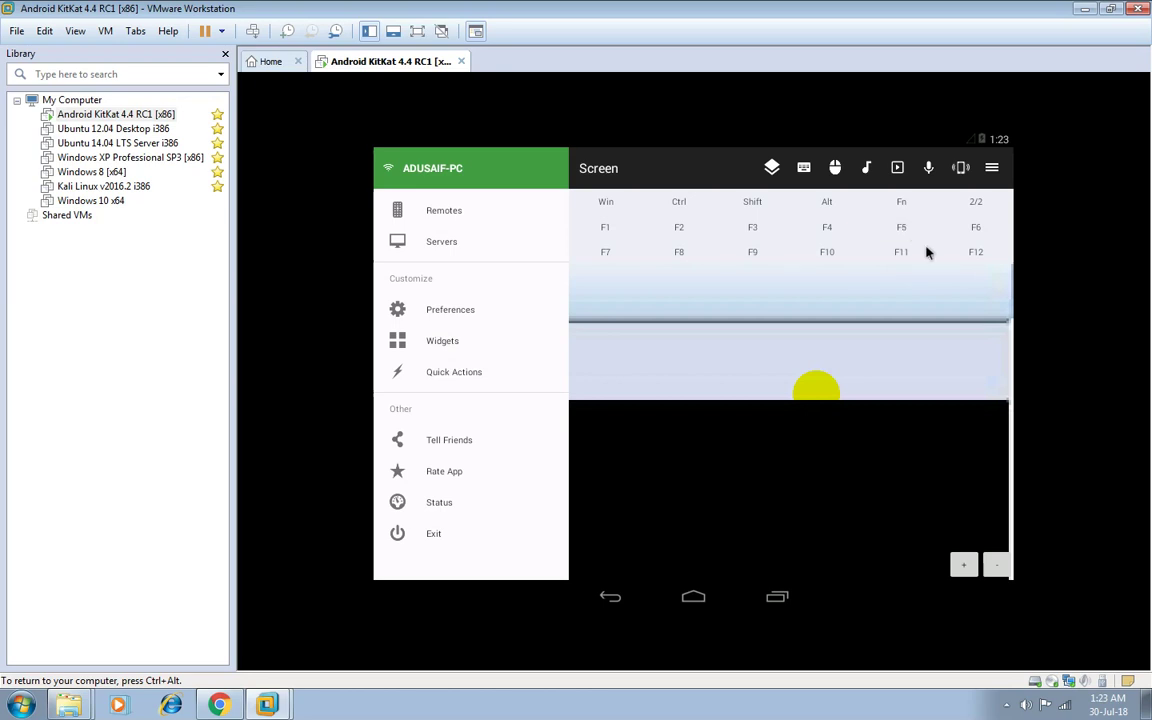
click(975, 206)
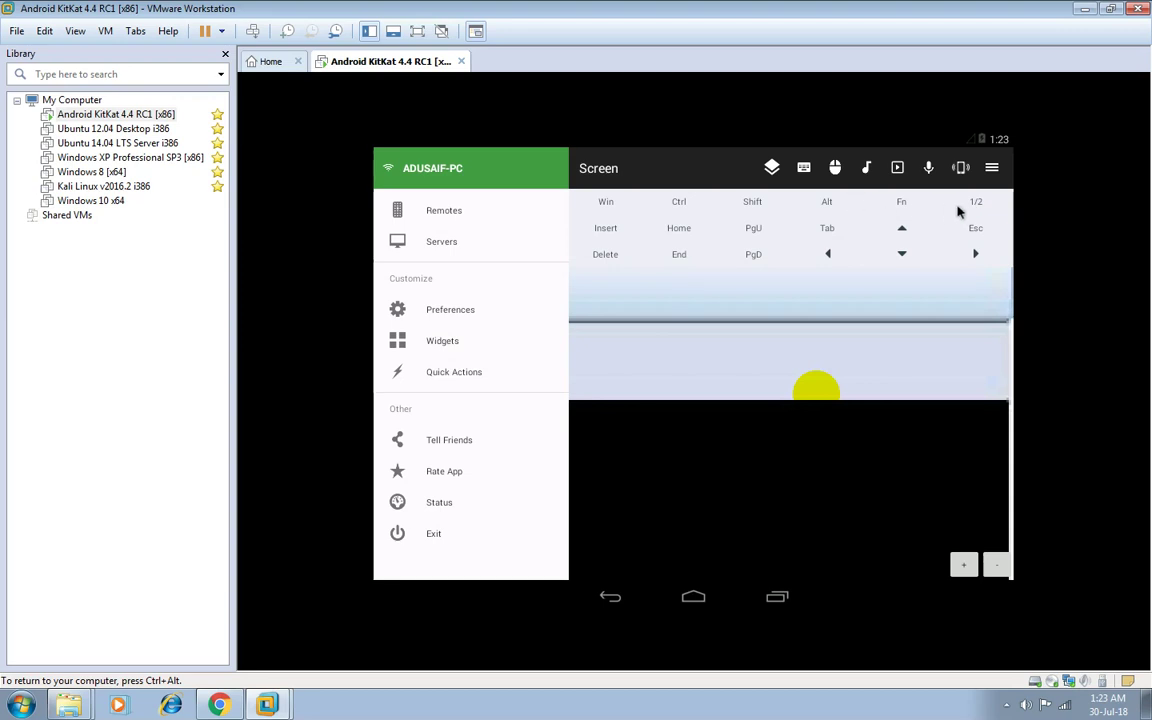
View the Screen remote's quick-access remotes panel and its sharing options, closing each without choosing anything.
click(988, 170)
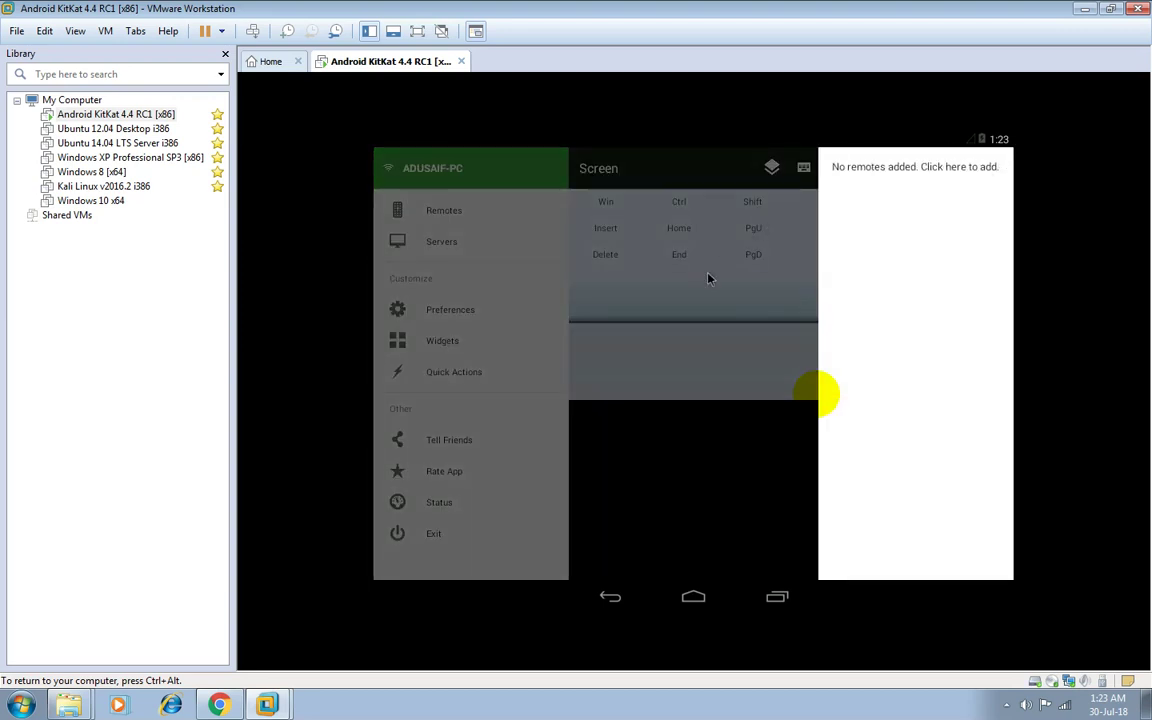
click(707, 278)
click(962, 169)
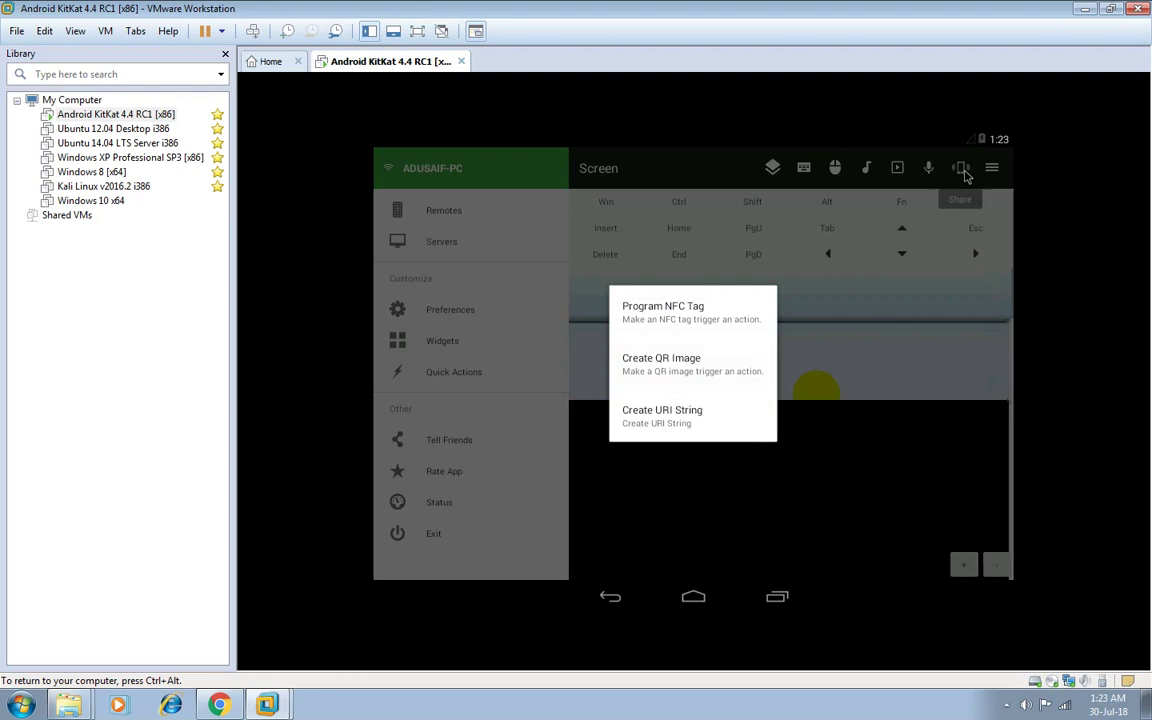
click(804, 338)
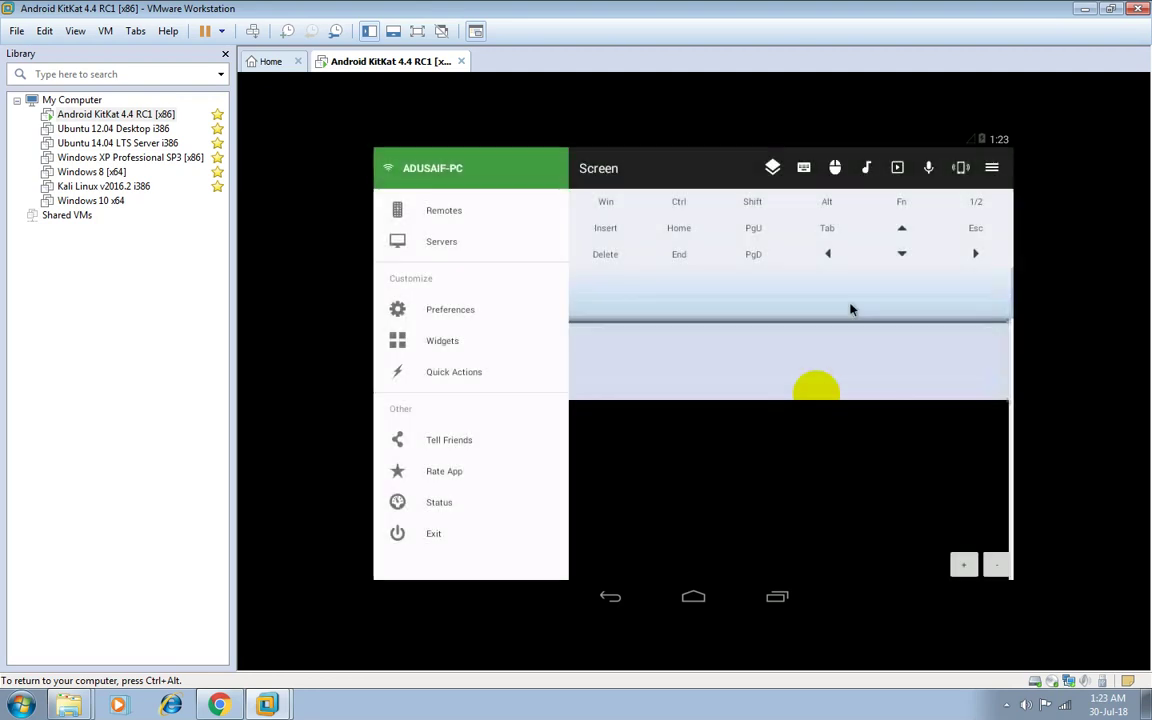
Check the Screen remote's mouse gesture instructions and bring back its special keys.
click(803, 170)
click(829, 167)
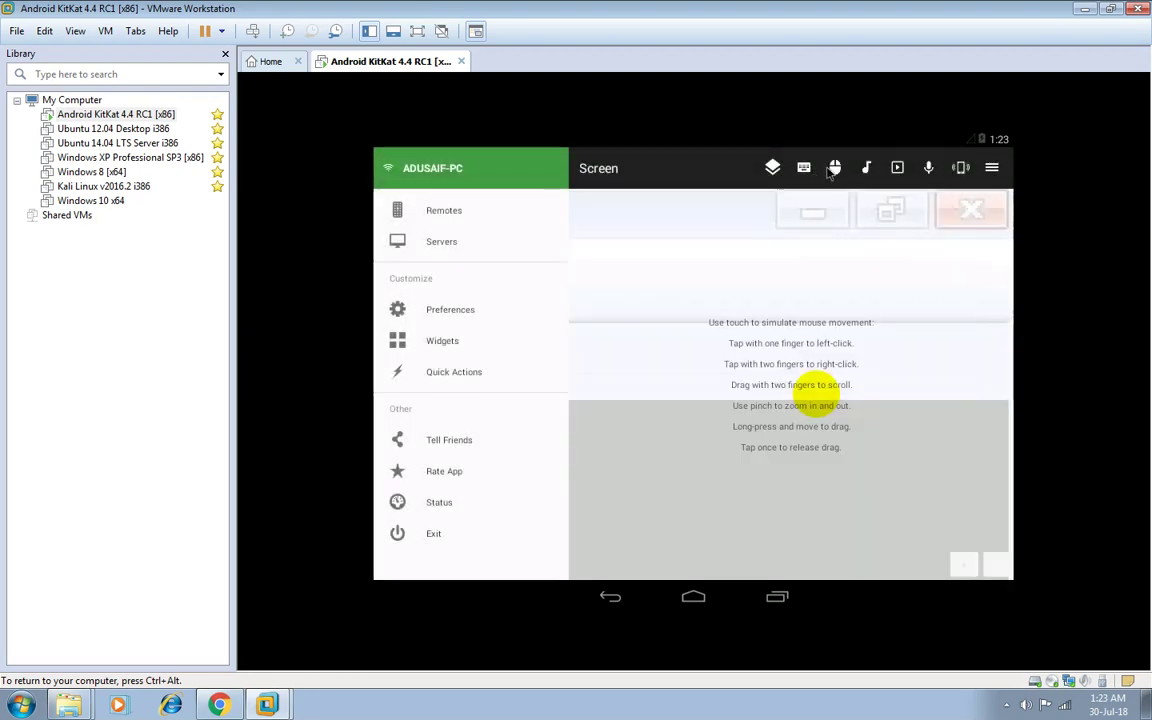
click(803, 167)
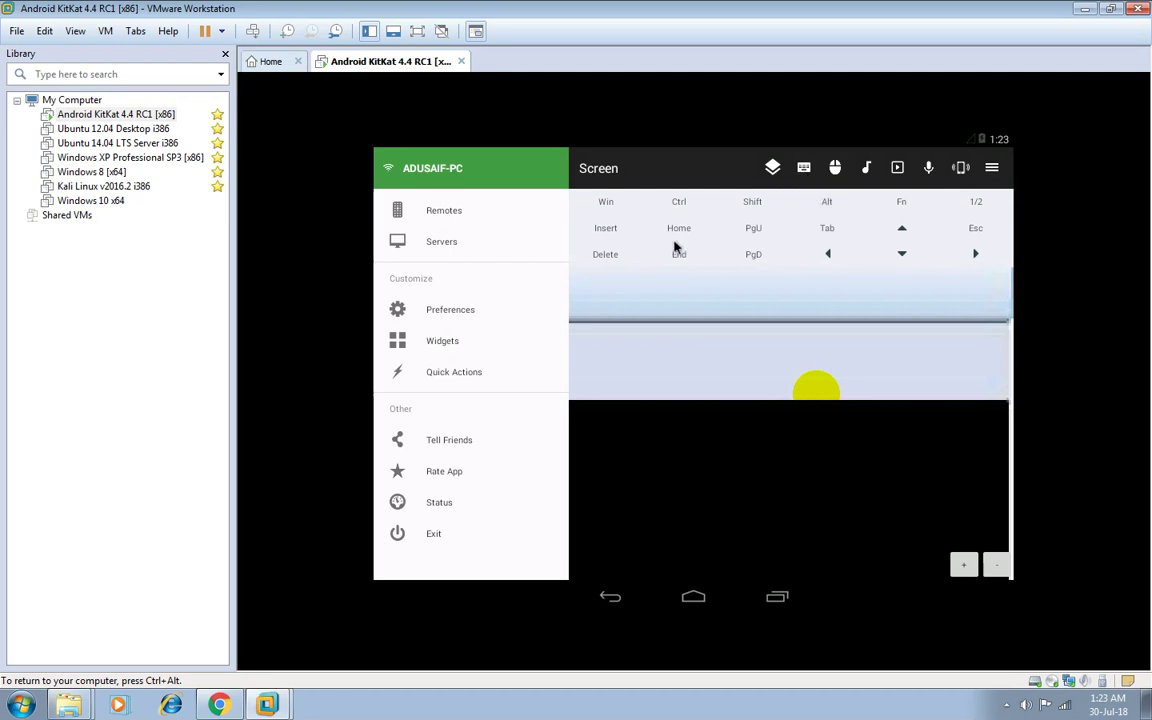
View the list of remotes and the saved and found servers, leaving the server selection as it is.
click(466, 213)
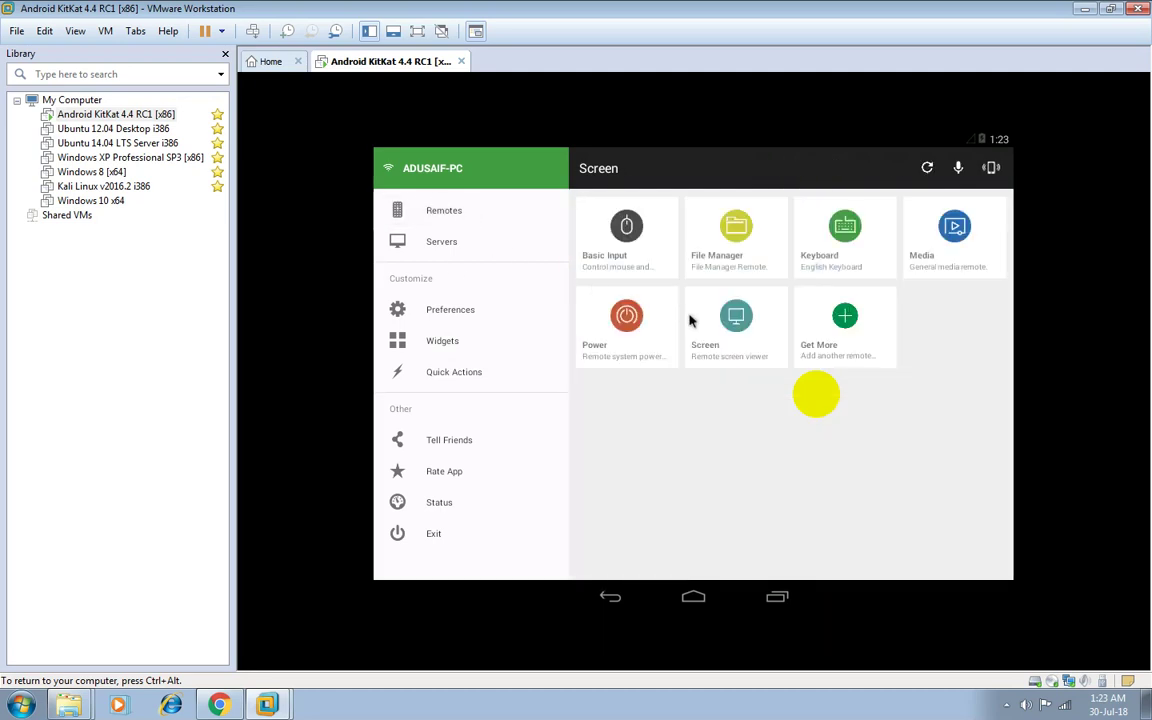
click(463, 248)
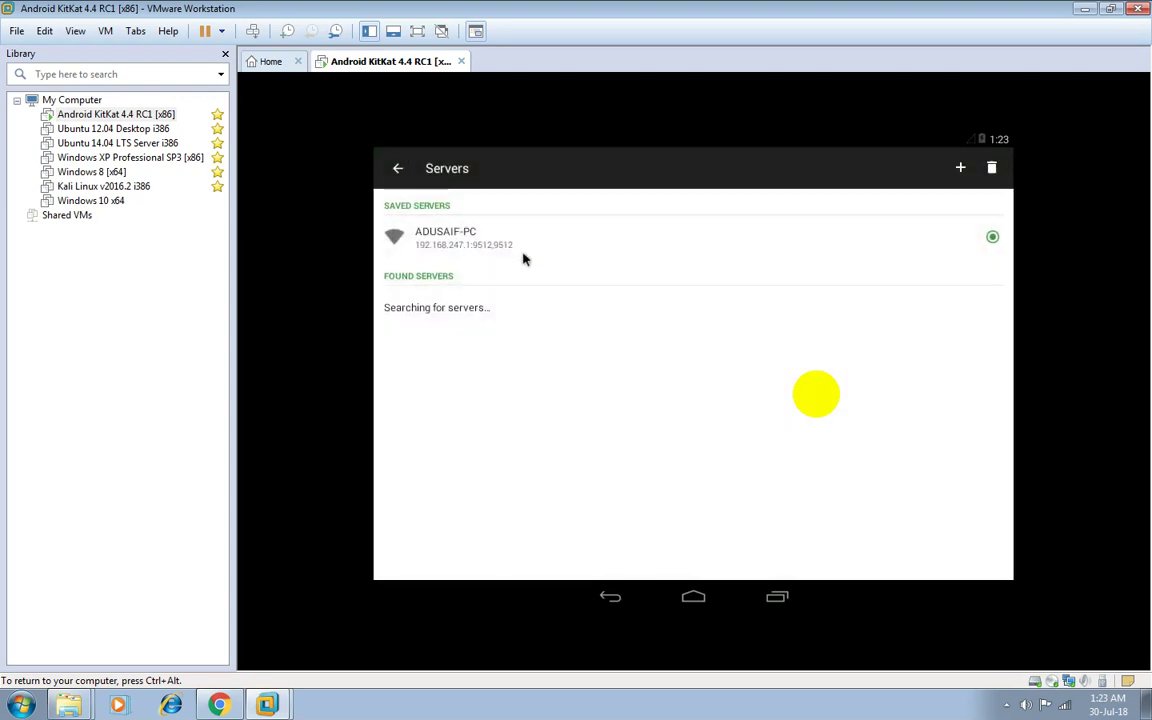
click(398, 168)
Open the Screen remote, queue the Win key from its special keys and expand the extra navigation keys.
click(697, 307)
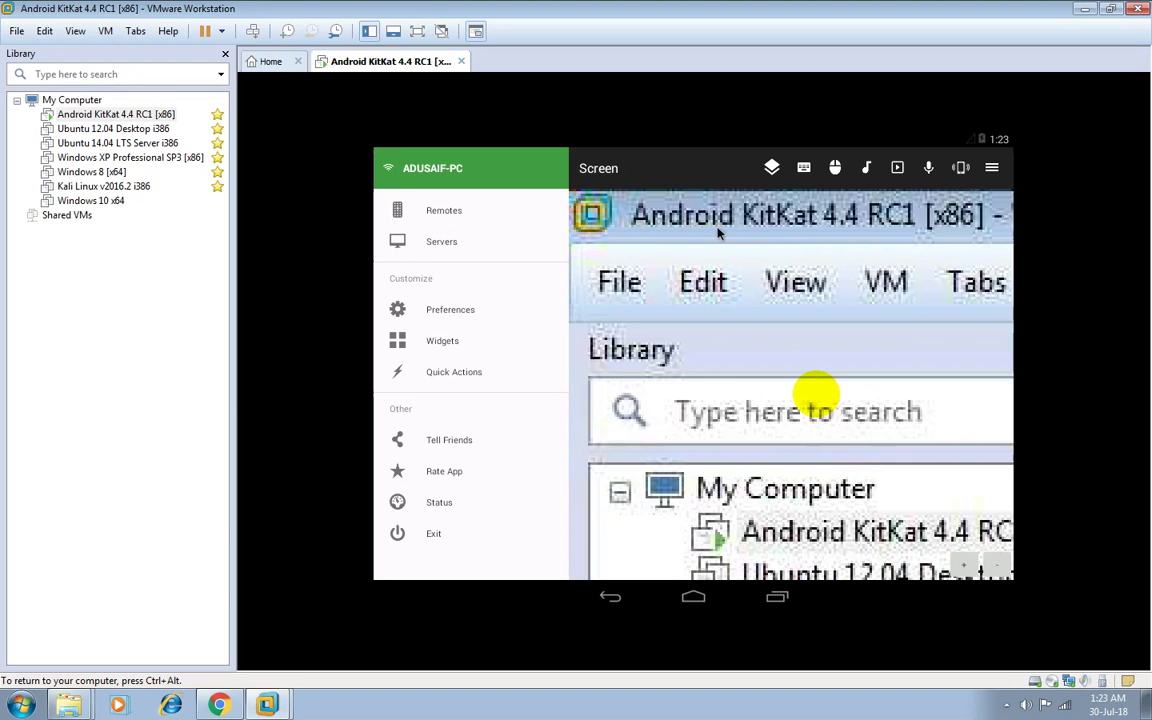
click(803, 167)
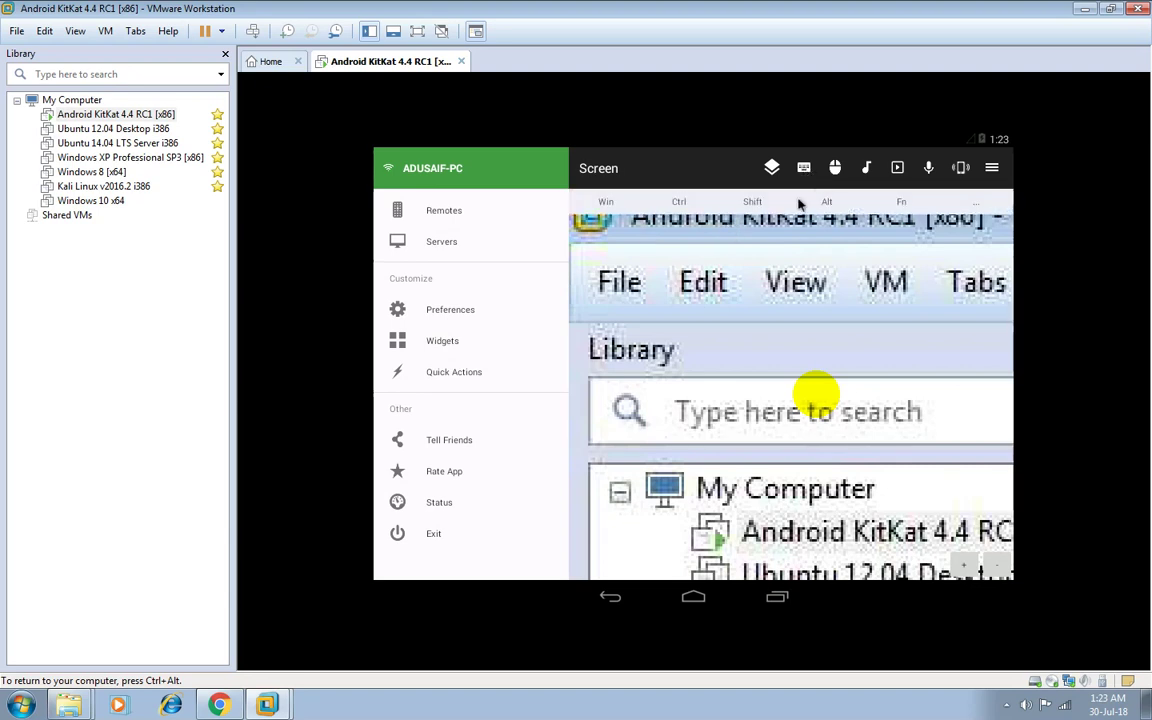
click(606, 203)
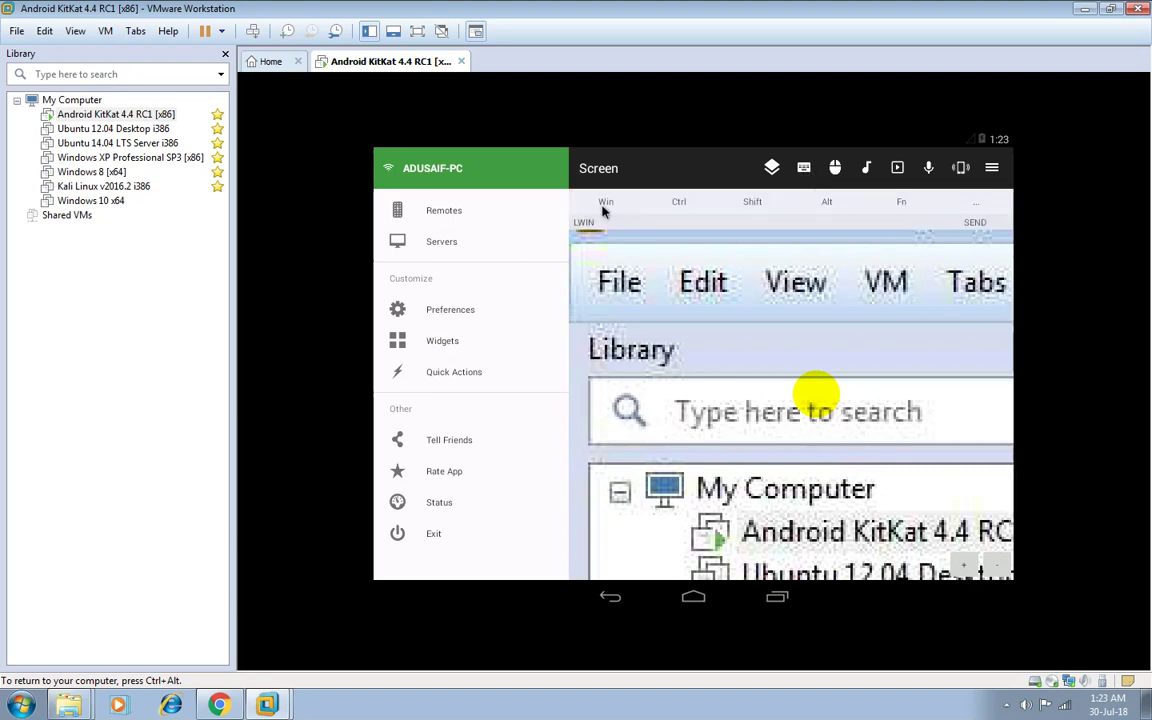
click(975, 203)
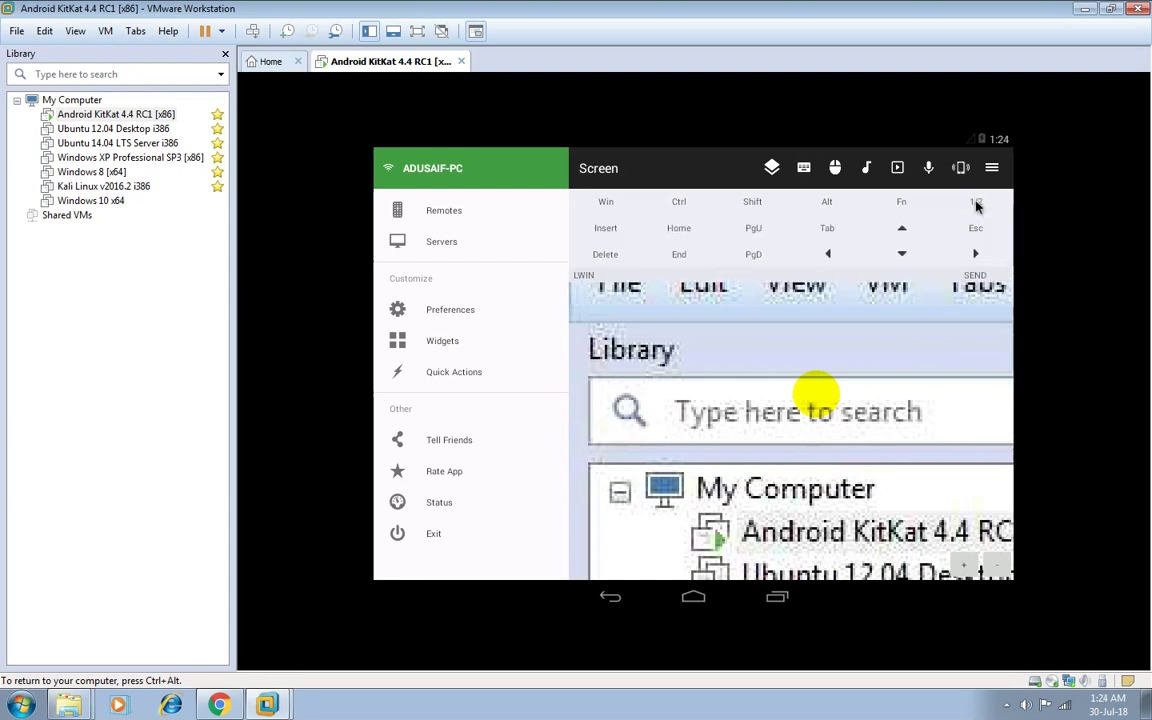
Look at the Quick Actions preview and settings, and leave without changing them.
click(481, 376)
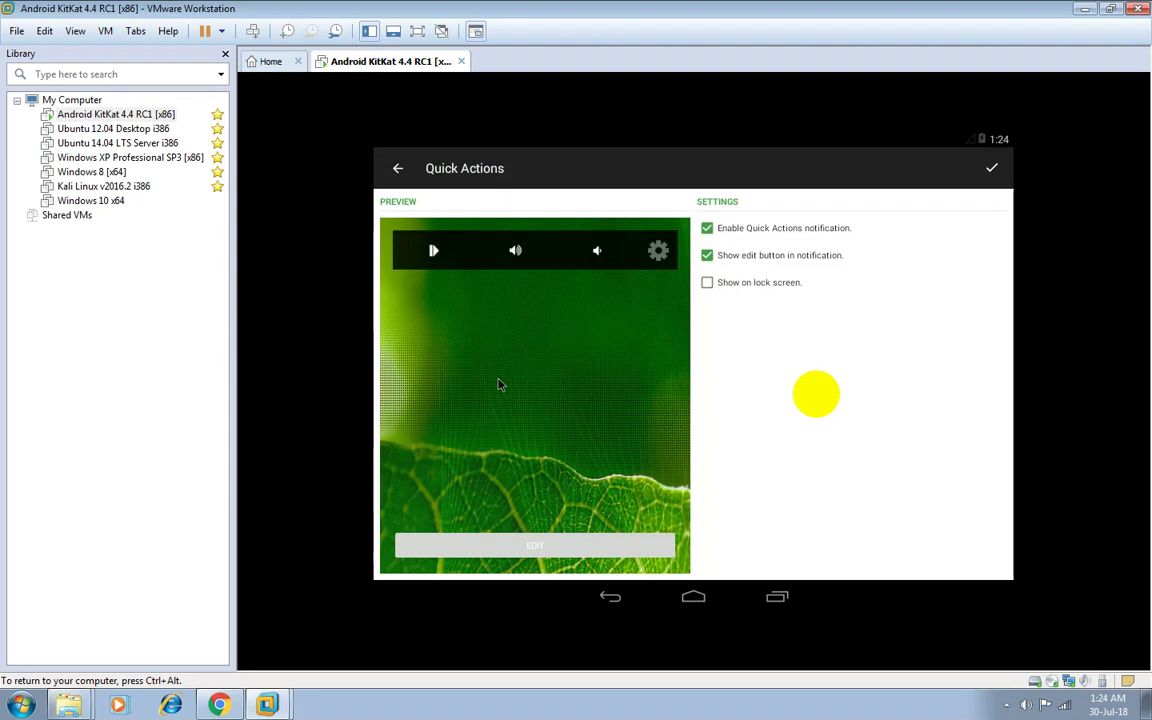
right_click(499, 383)
click(792, 386)
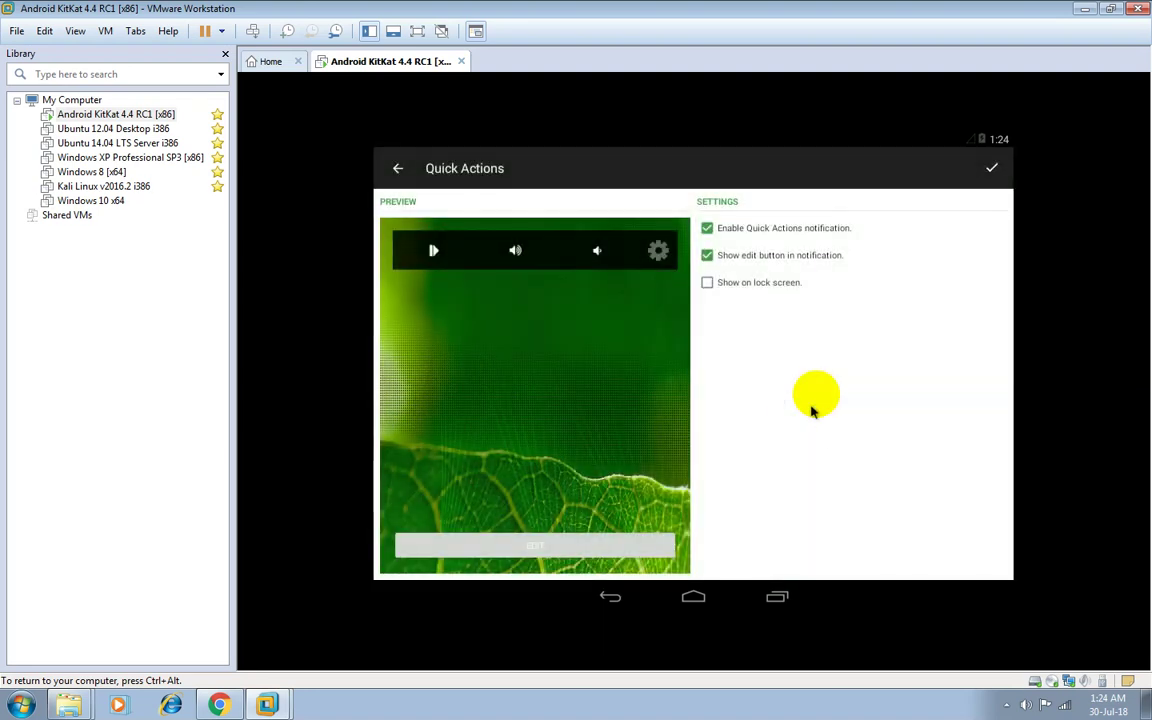
click(798, 388)
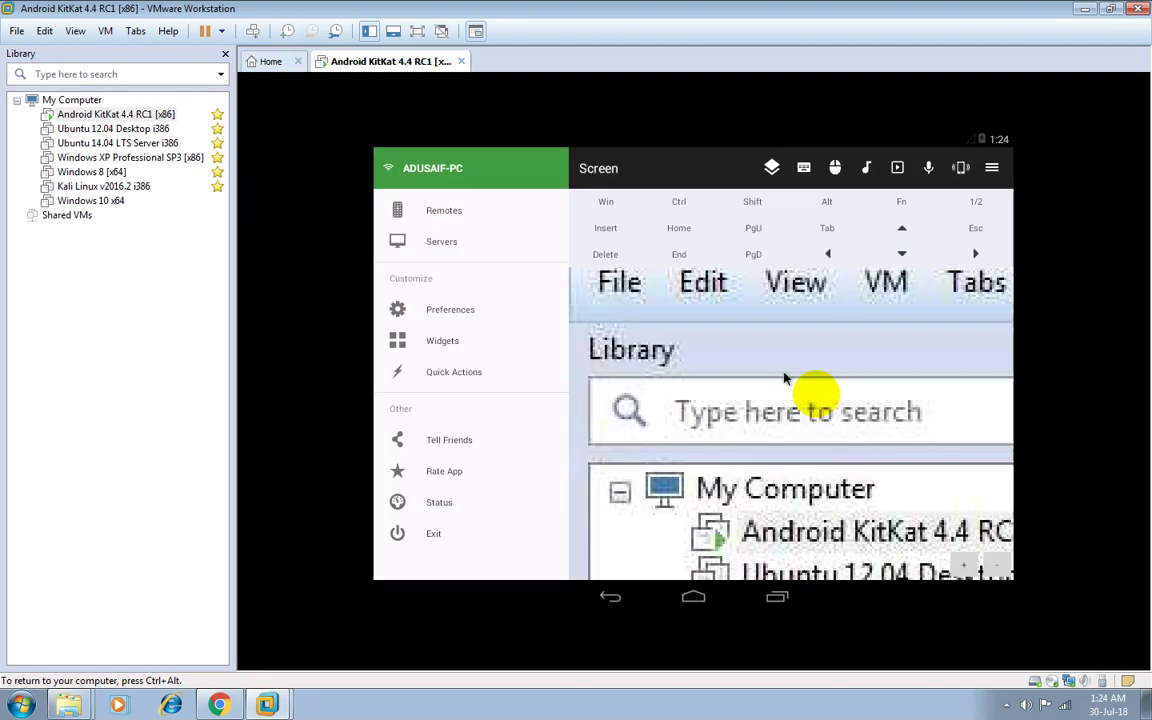
View the Preferences categories and the Widgets layout settings, closing both without changes.
click(489, 312)
key(Escape)
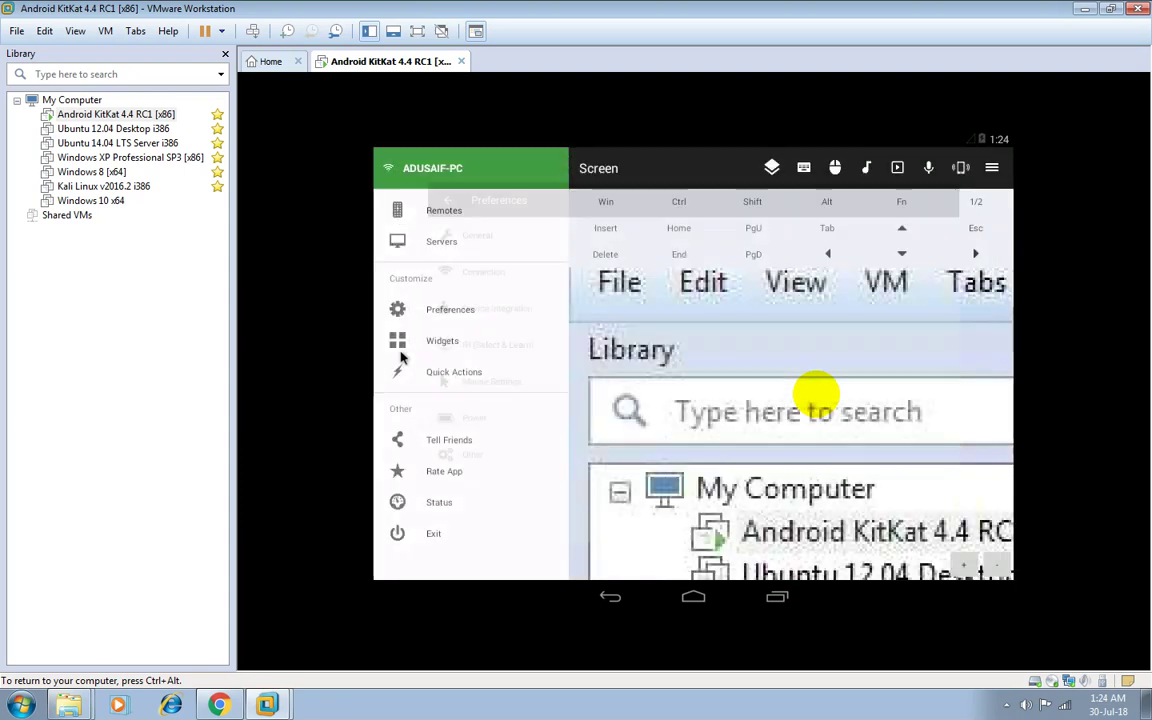
click(403, 342)
click(690, 391)
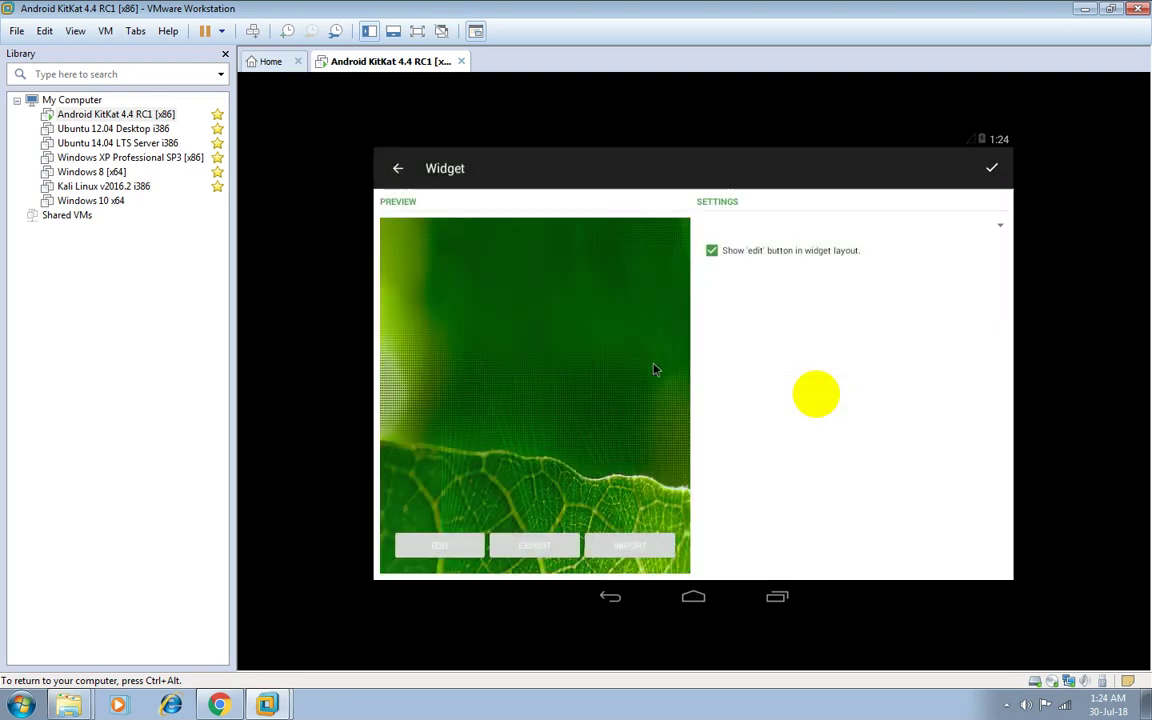
key(Escape)
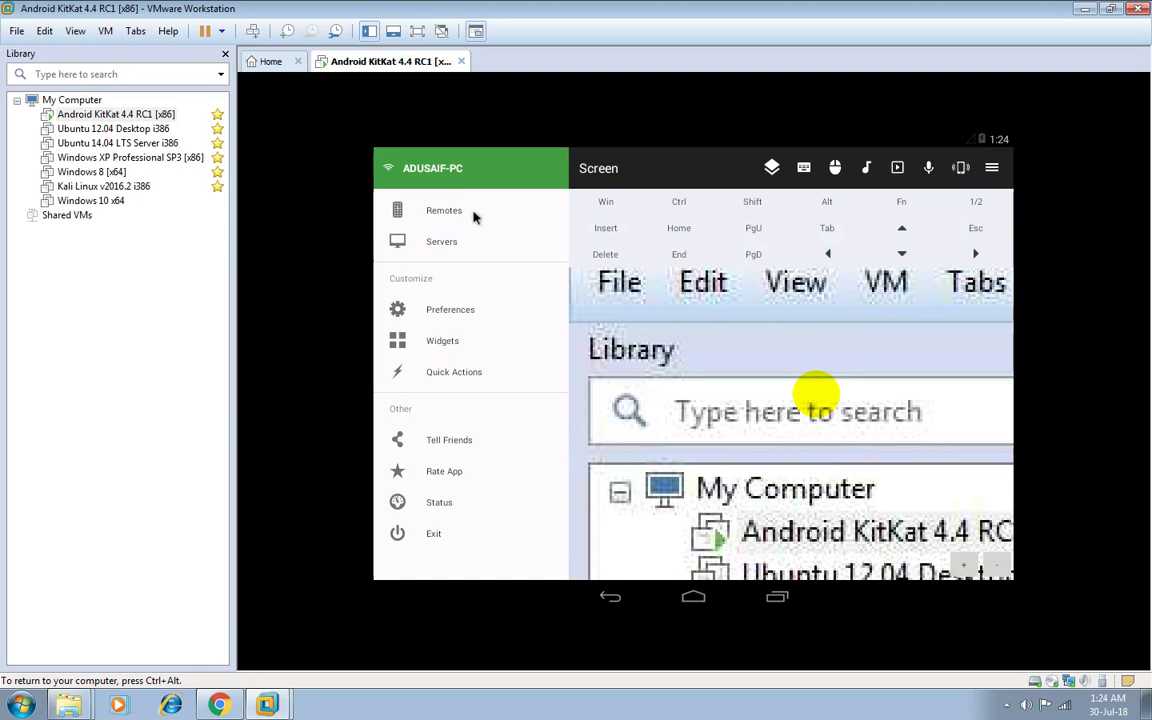
Look through the Basic Input, Keyboard and Power remotes and the saved servers, without running any command.
click(473, 214)
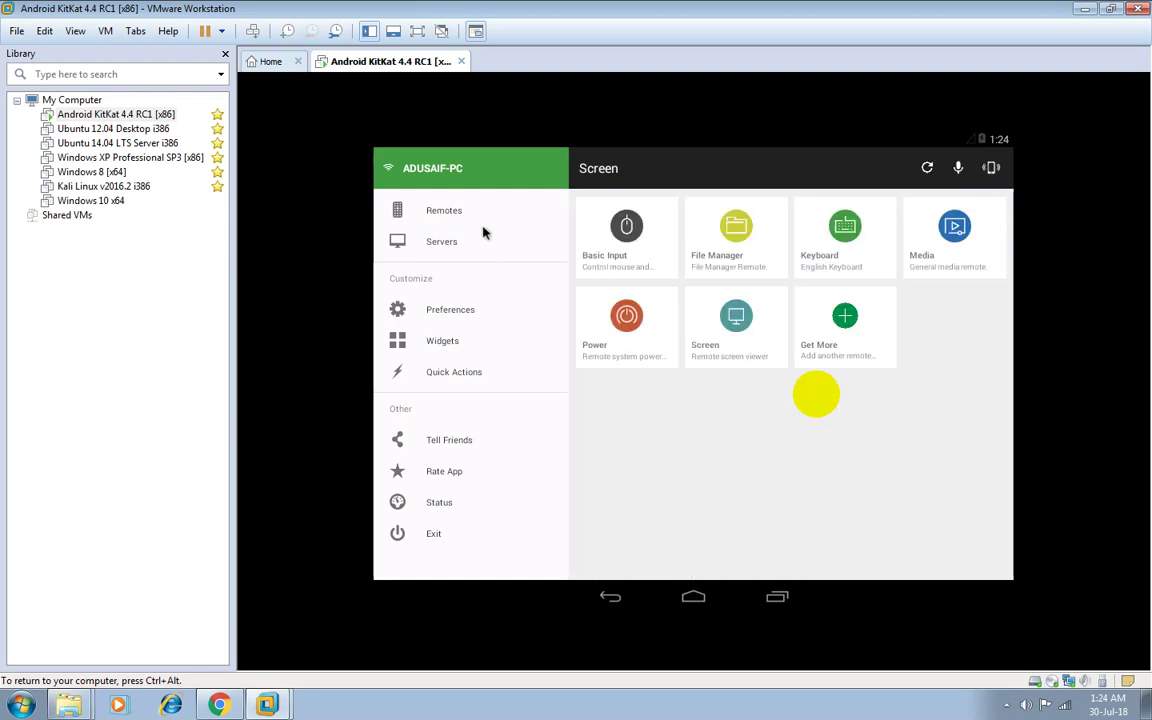
click(626, 252)
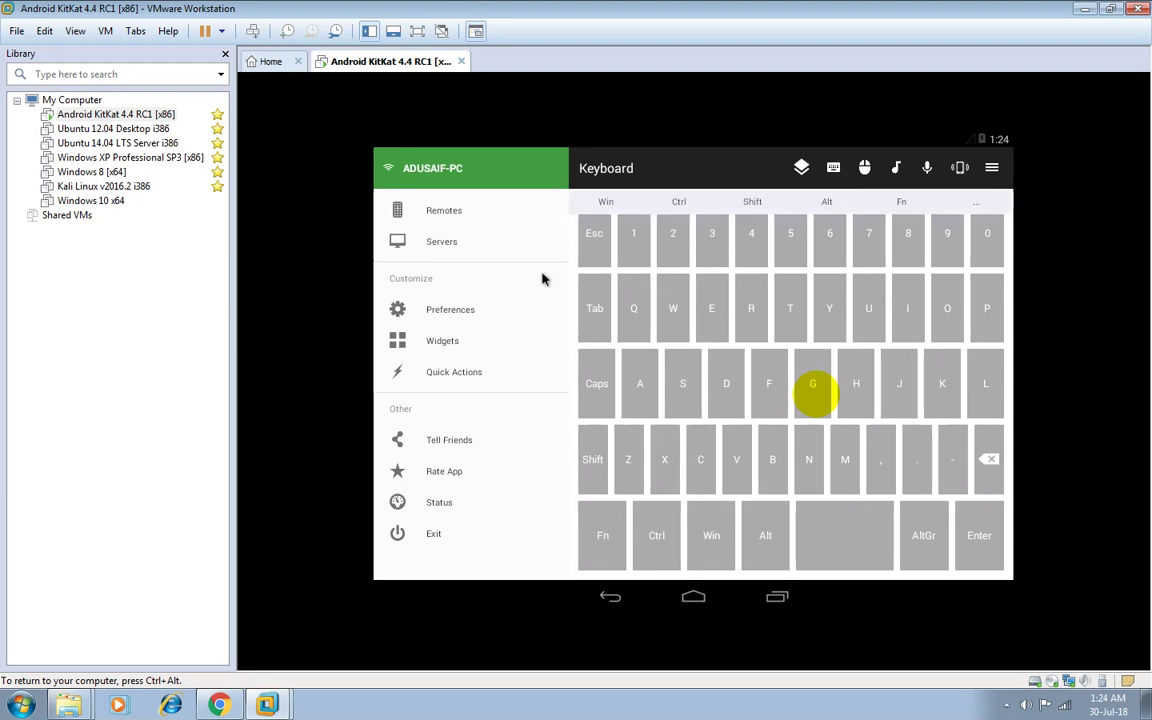
click(489, 241)
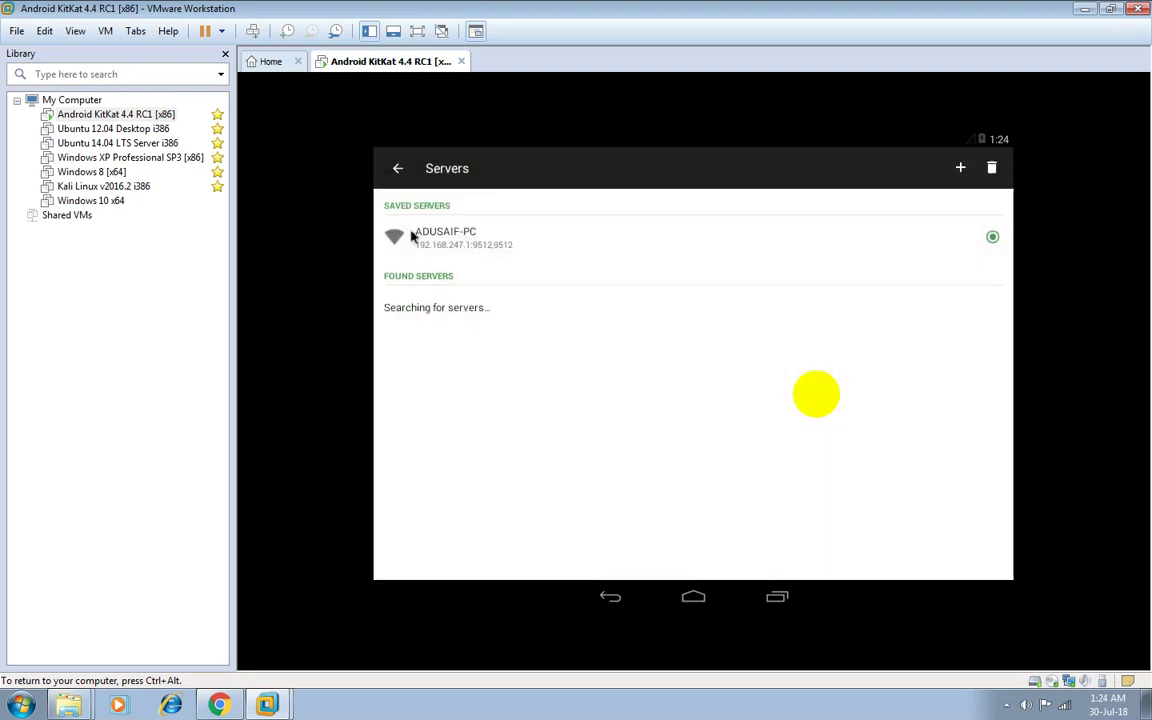
click(440, 228)
click(447, 224)
click(626, 325)
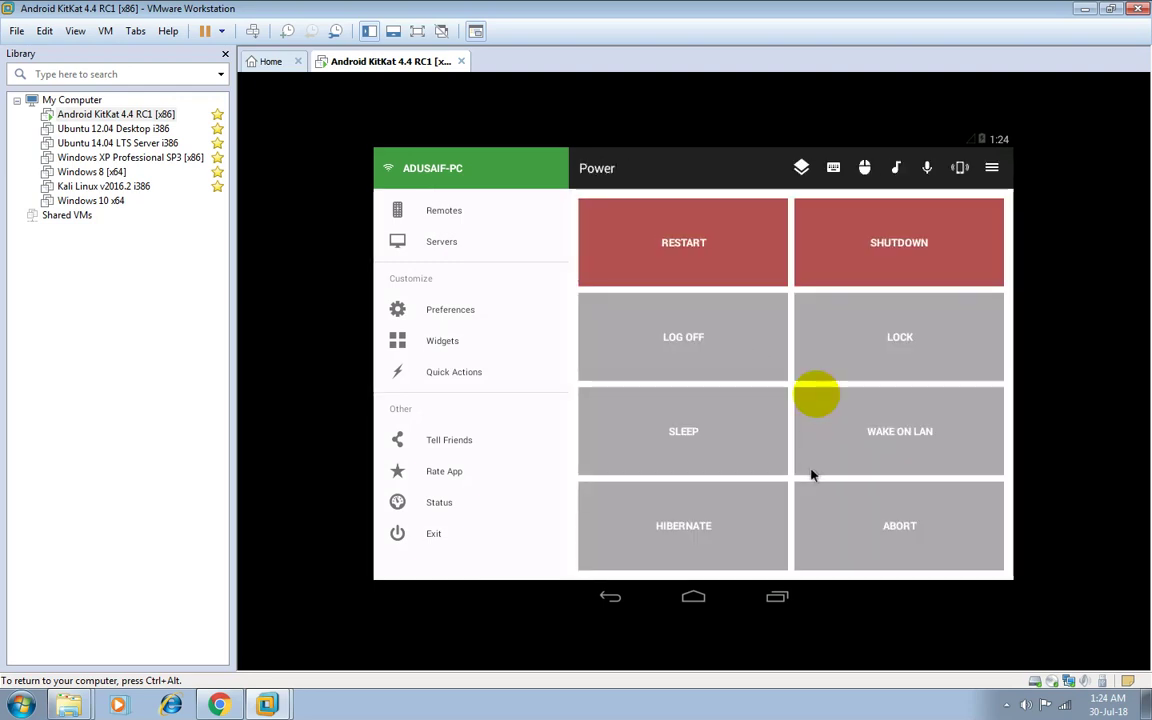
right_click(760, 345)
Open the Screen remote, try its zoom controls and zoom out until the whole PC desktop fits in the viewer.
click(764, 337)
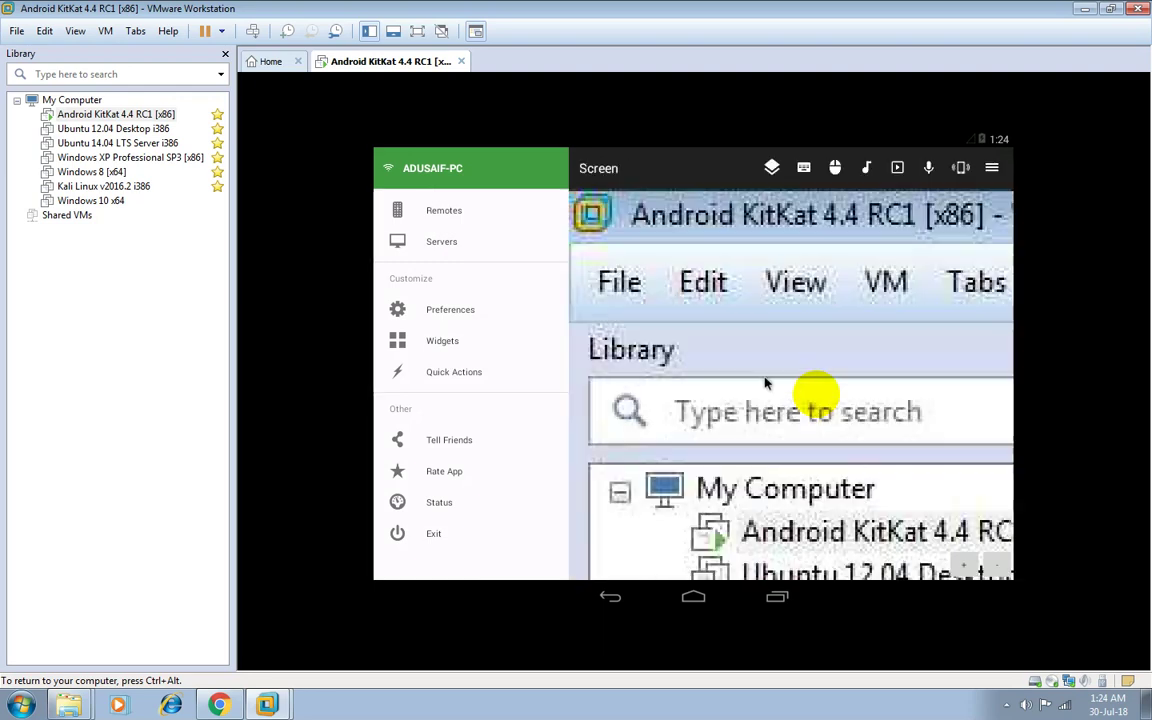
click(966, 566)
click(966, 568)
click(990, 570)
click(992, 570)
click(994, 570)
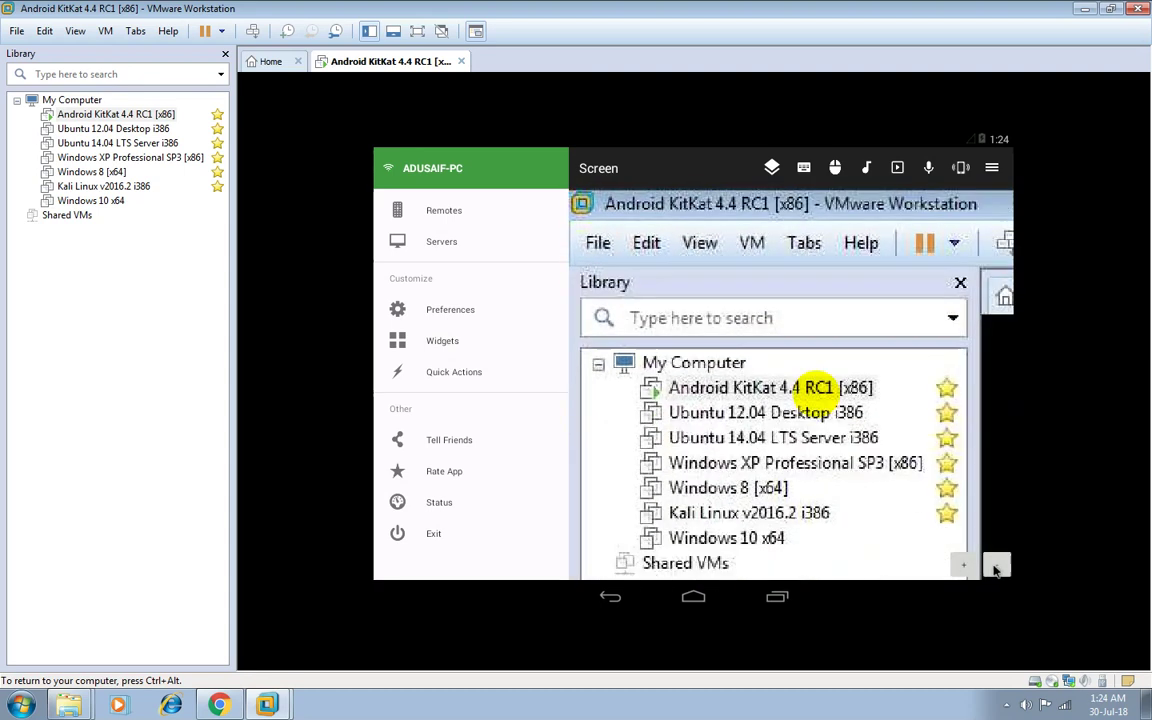
click(994, 570)
click(994, 570)
click(994, 570)
click(994, 570)
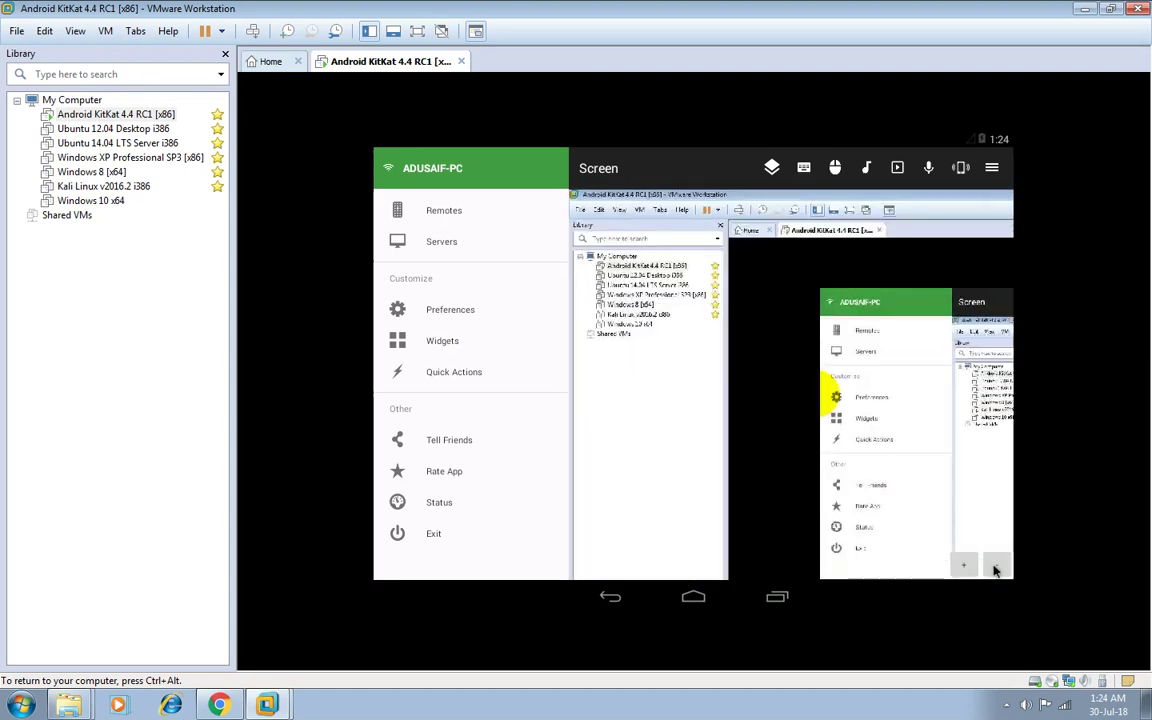
click(994, 570)
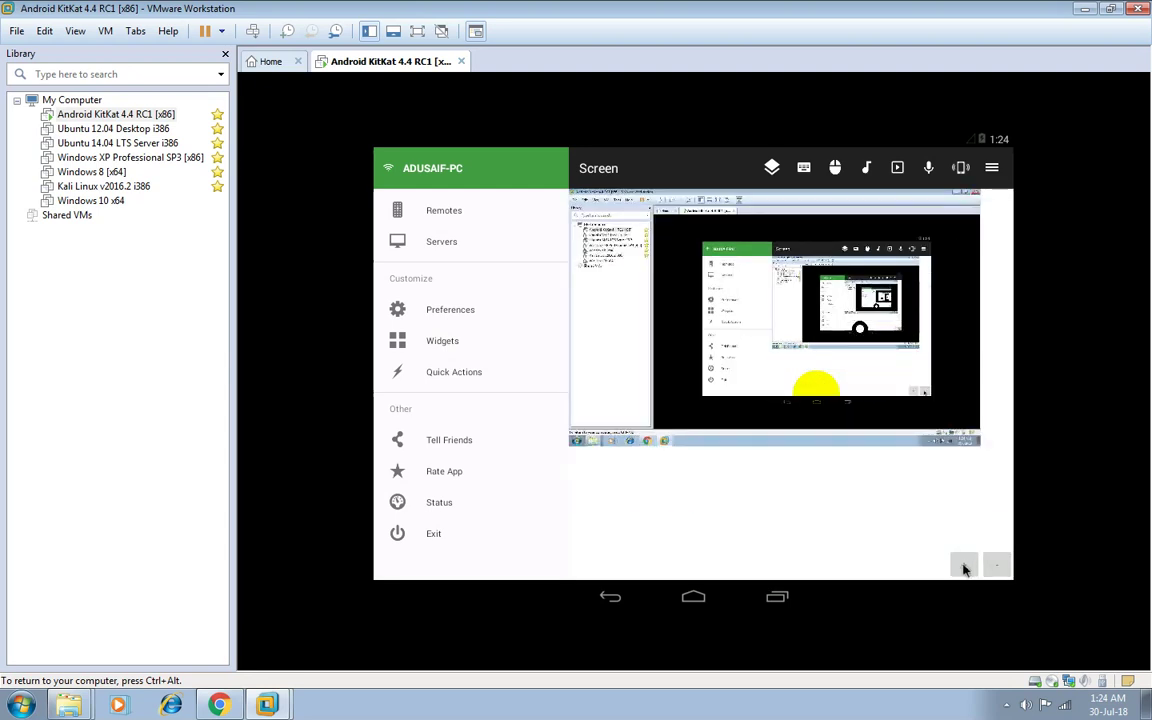
Zoom the Screen viewer in slightly and pan it to the PC's Start button.
click(964, 569)
click(964, 566)
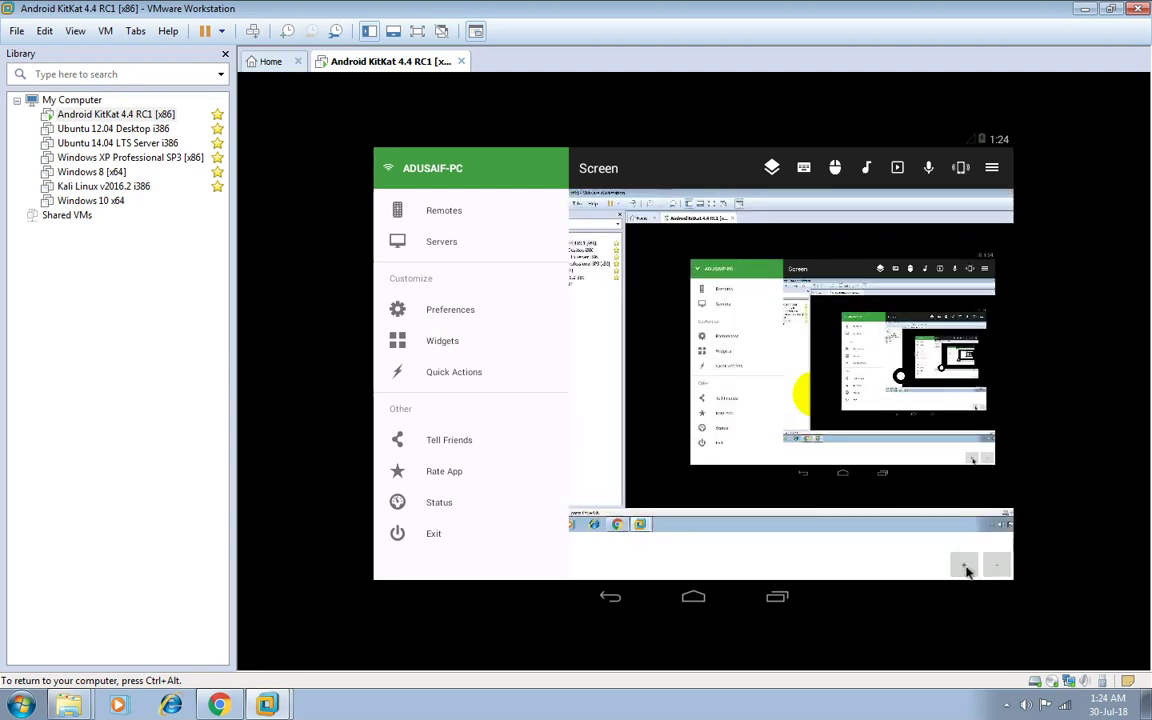
drag(630, 452, 775, 451)
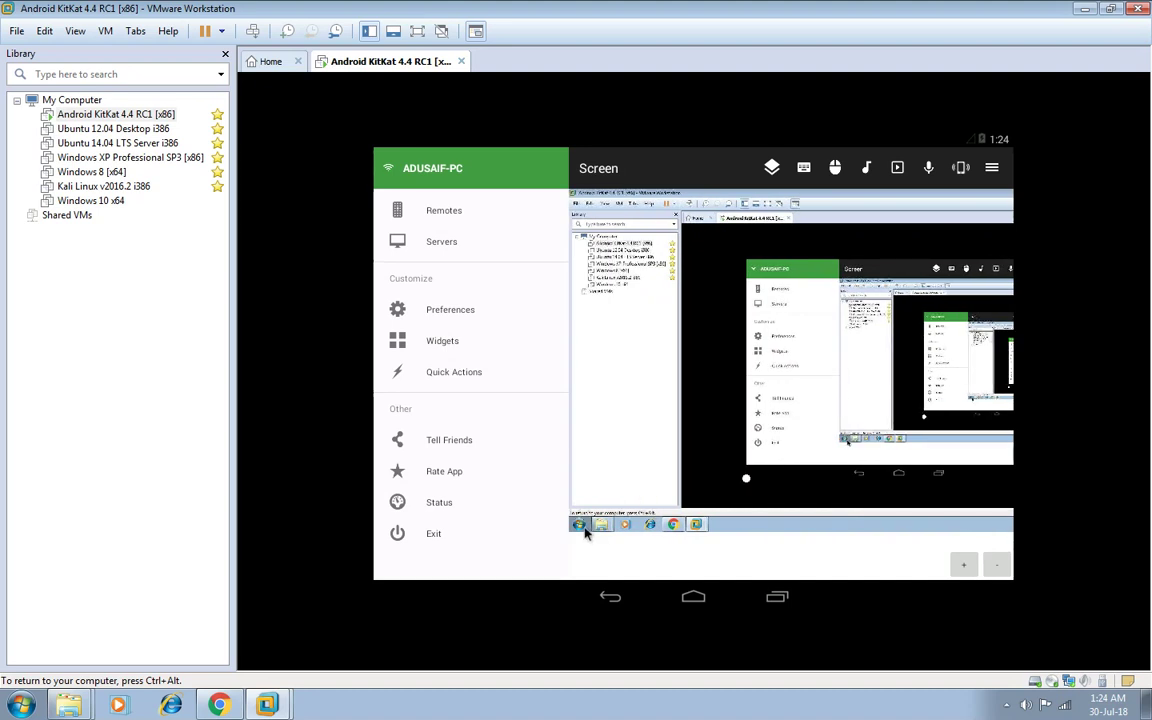
Reopen the Screen remote from the list of remotes and adjust its zoom until the whole PC desktop fits.
click(592, 599)
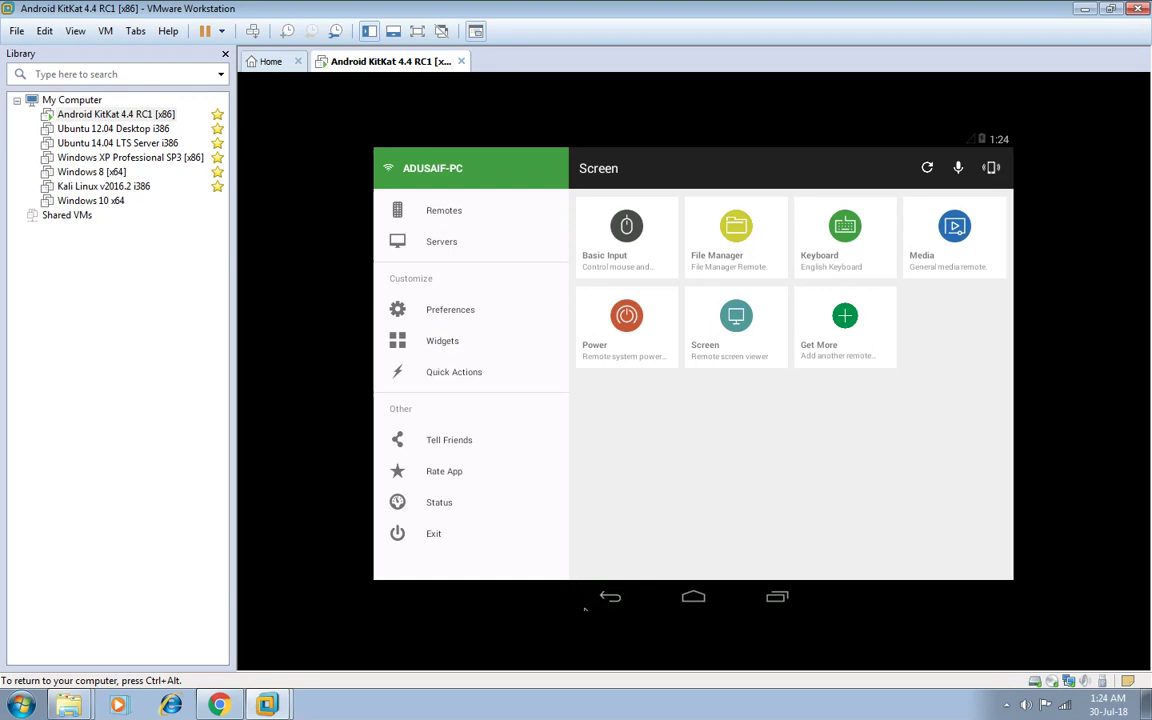
key(ctrl+alt)
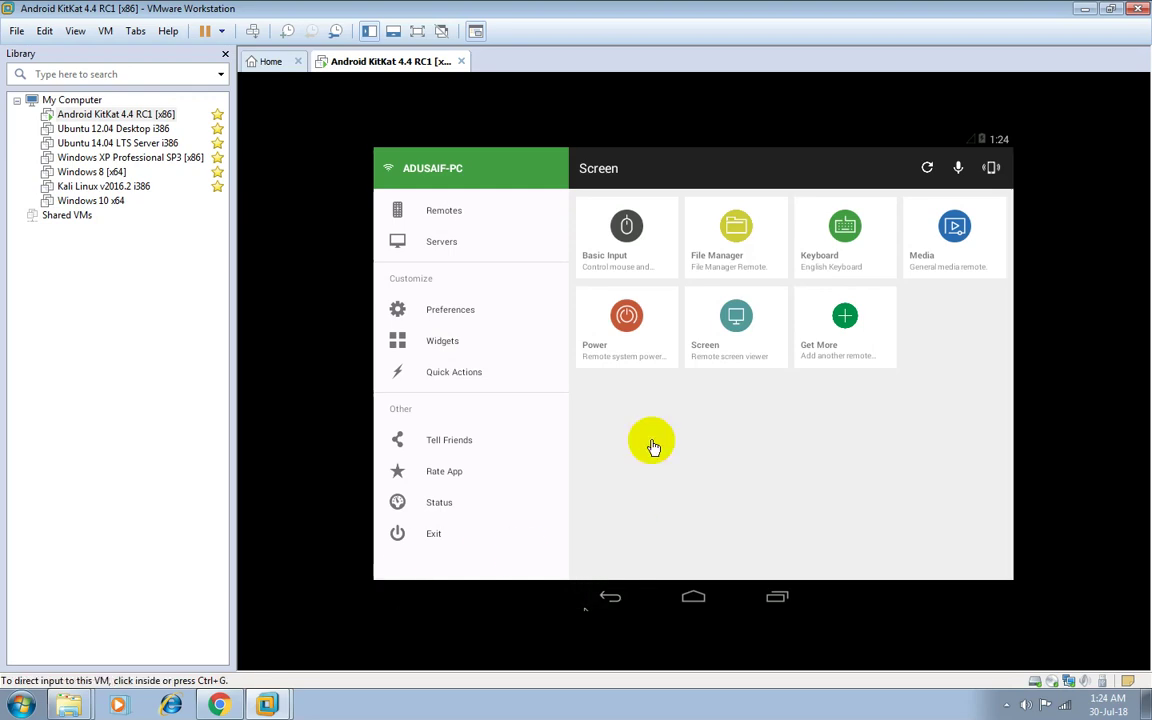
click(731, 341)
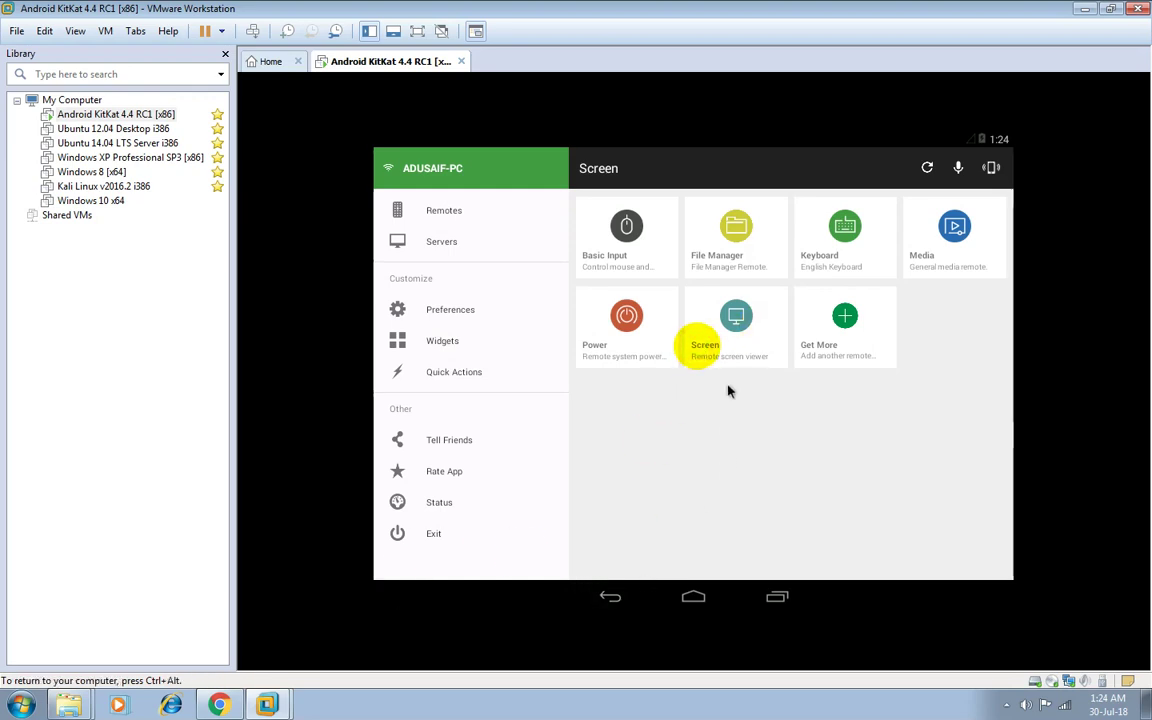
click(736, 322)
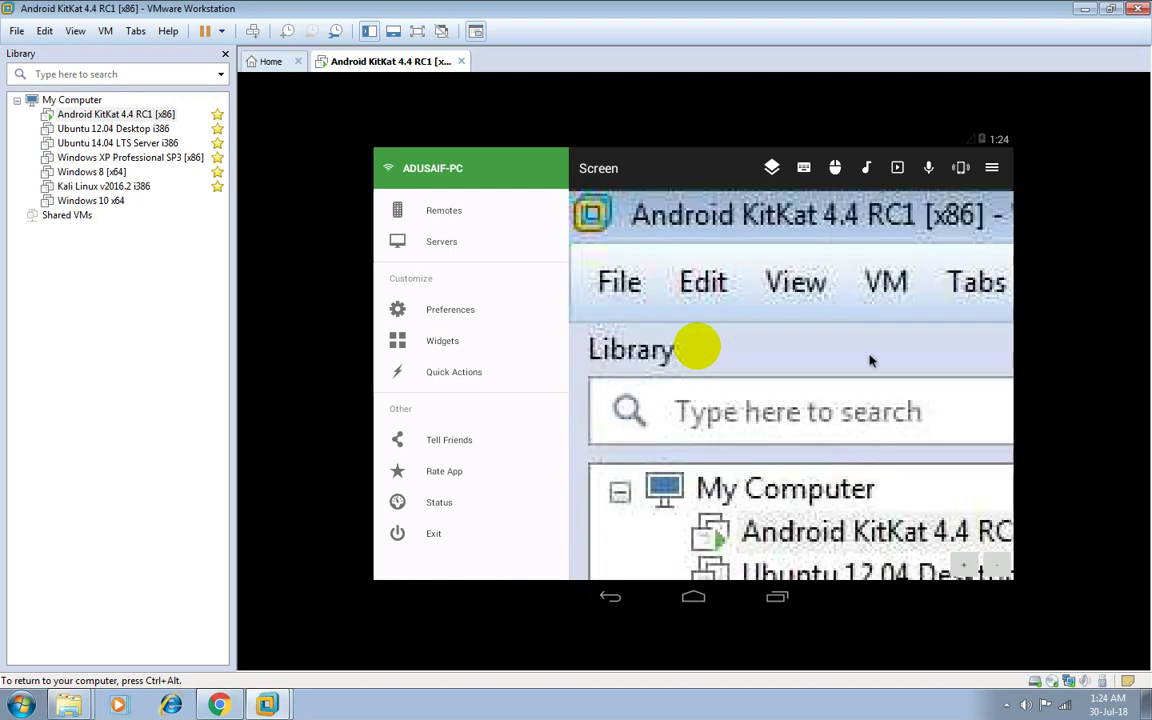
click(964, 565)
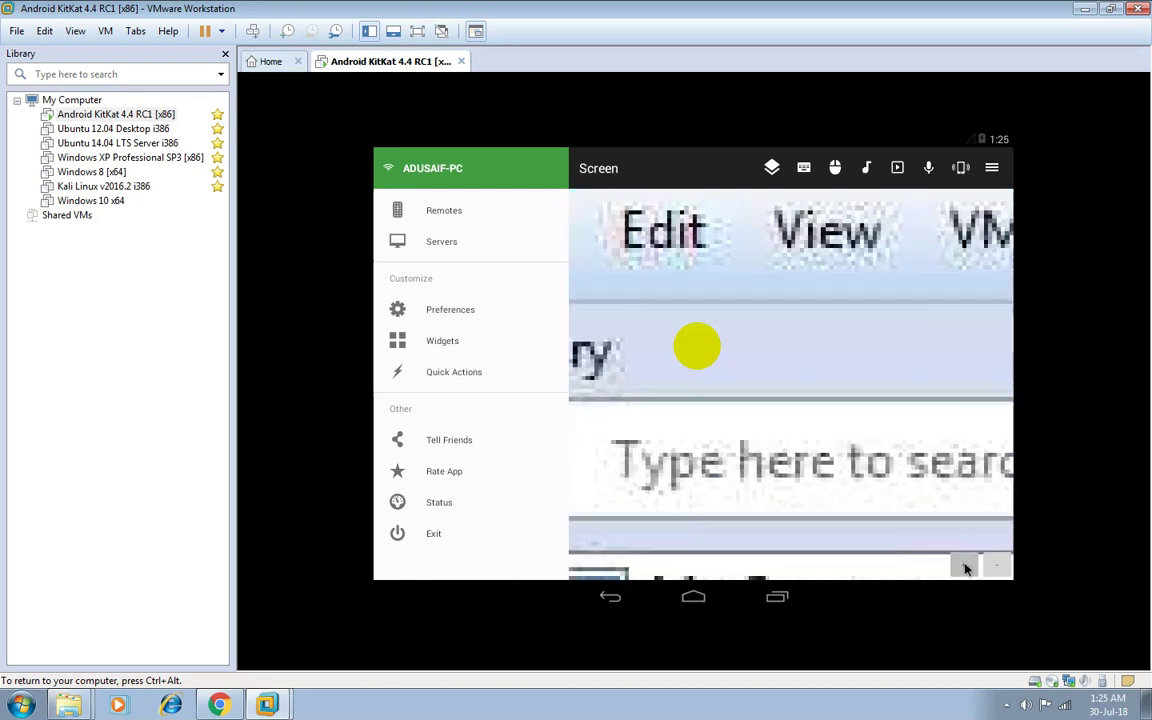
click(996, 567)
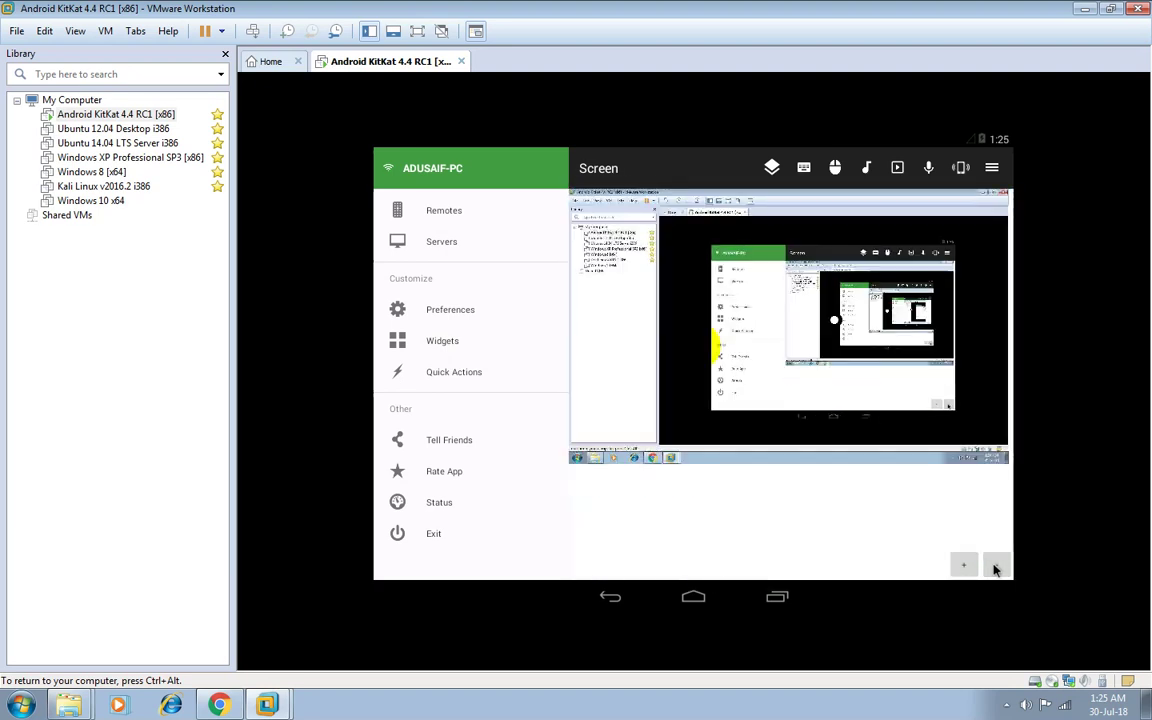
click(994, 569)
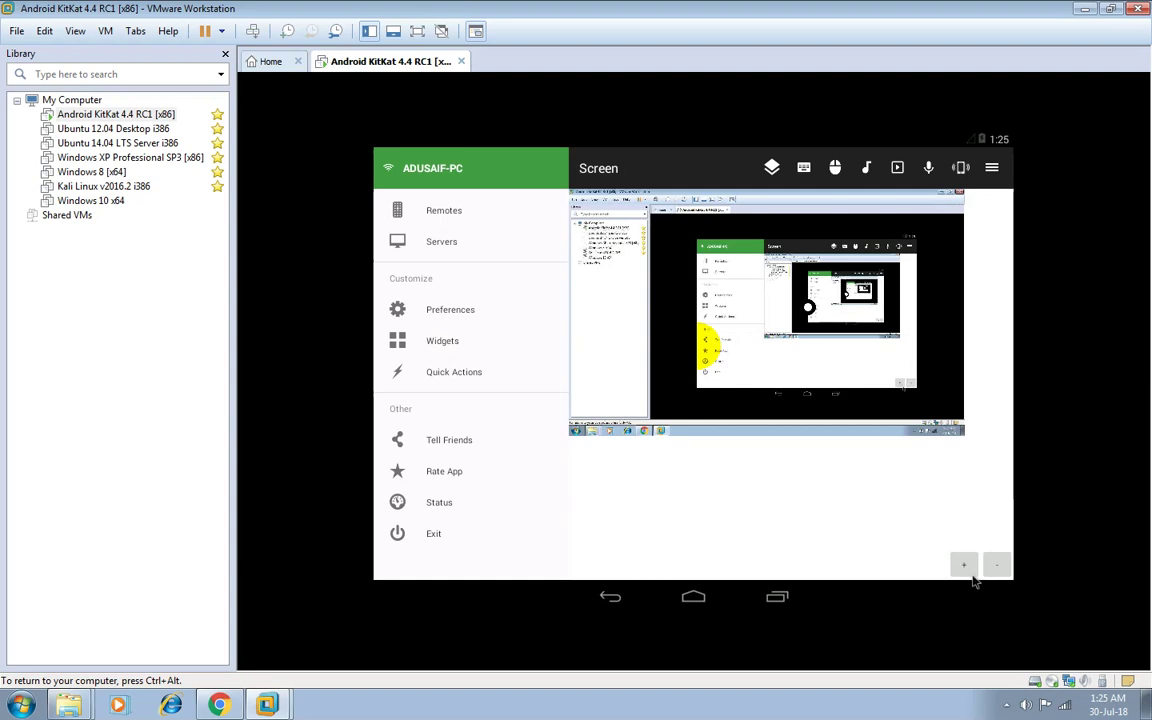
click(965, 567)
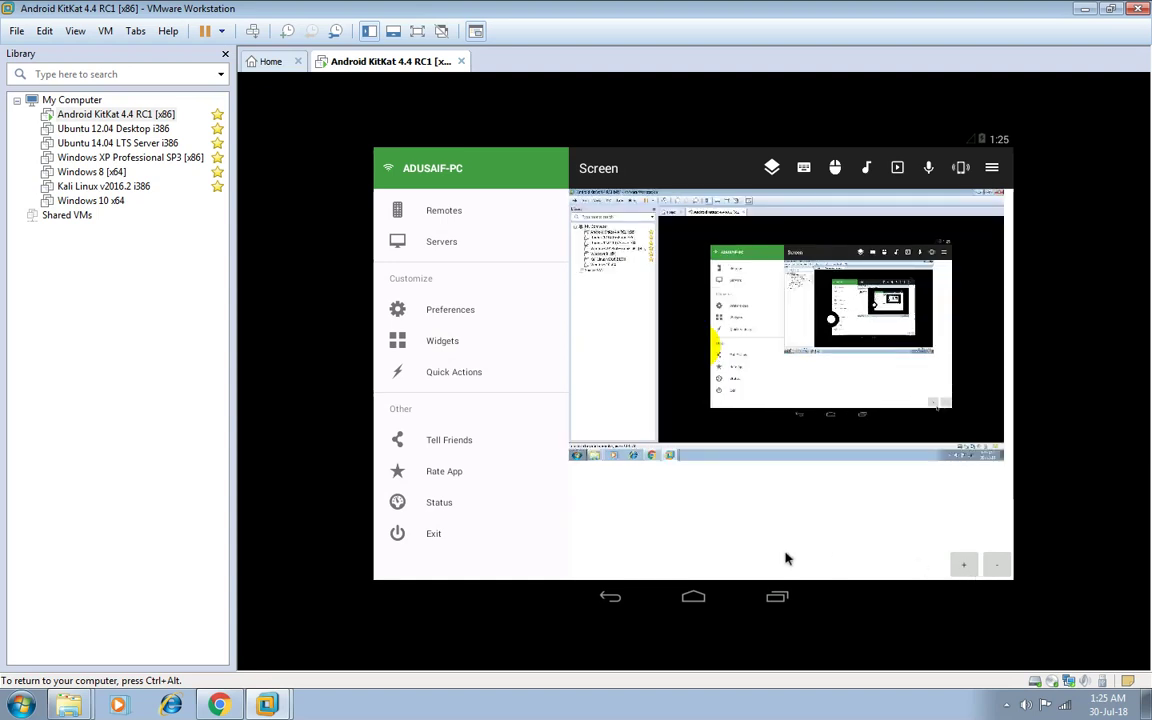
Show the Screen remote's special keys over the full desktop view, queue Win and expand the navigation keys.
click(806, 169)
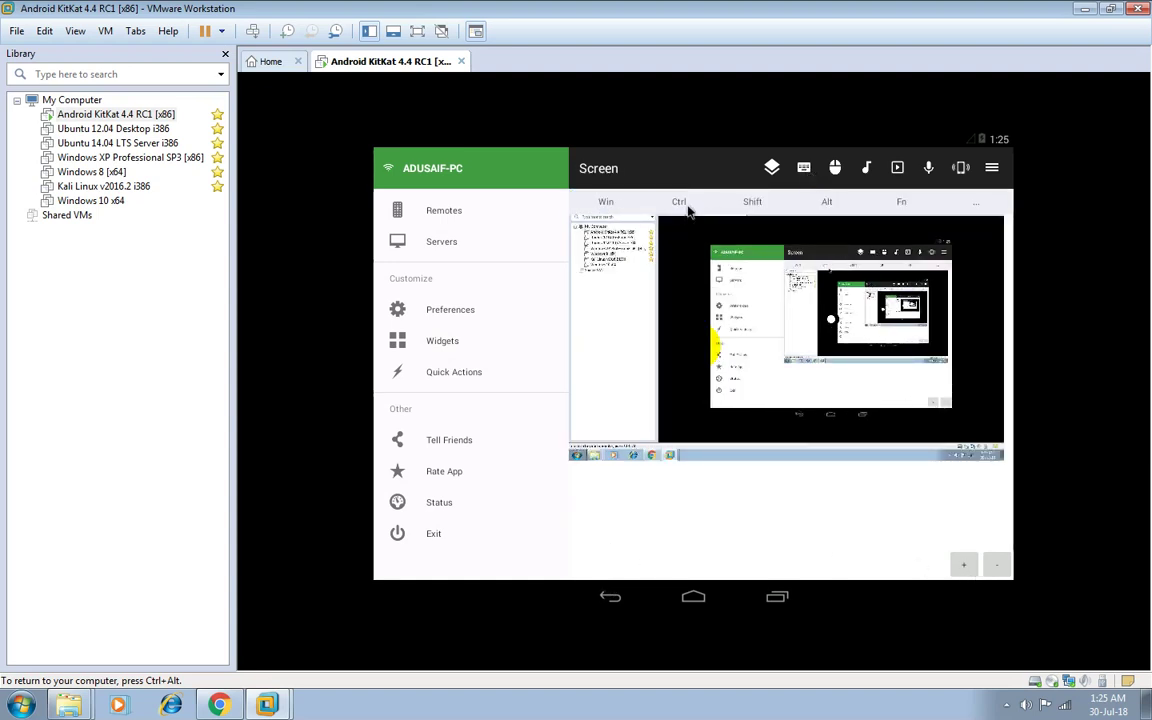
click(606, 203)
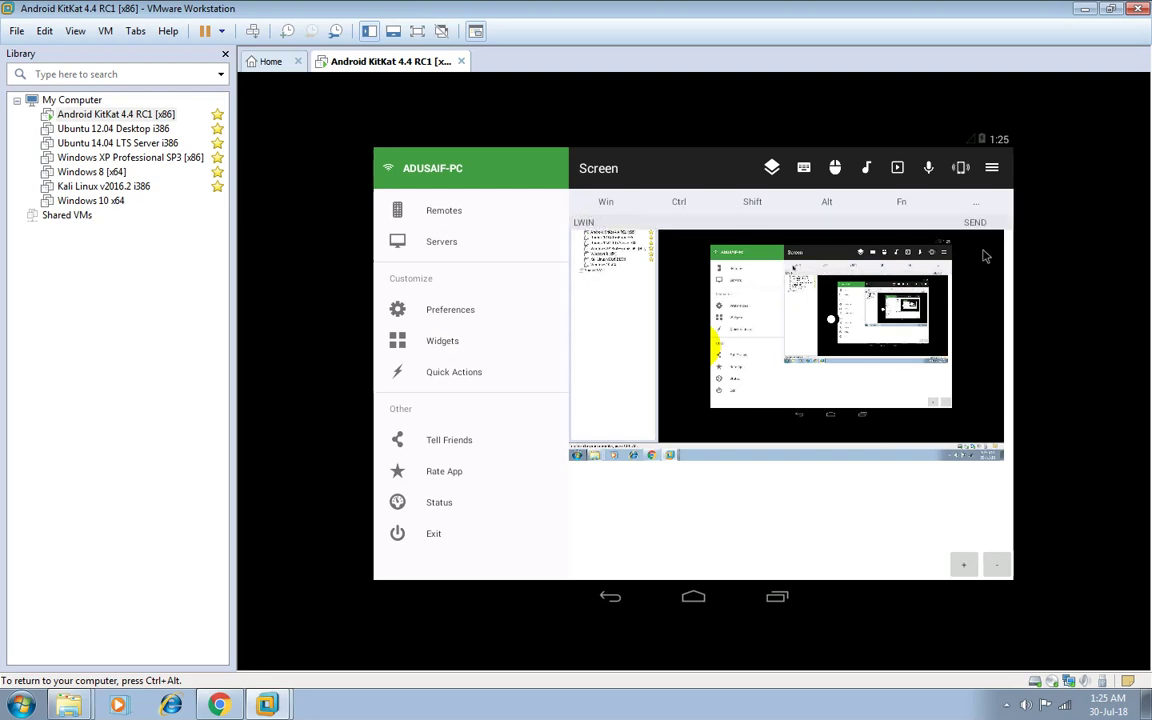
click(989, 208)
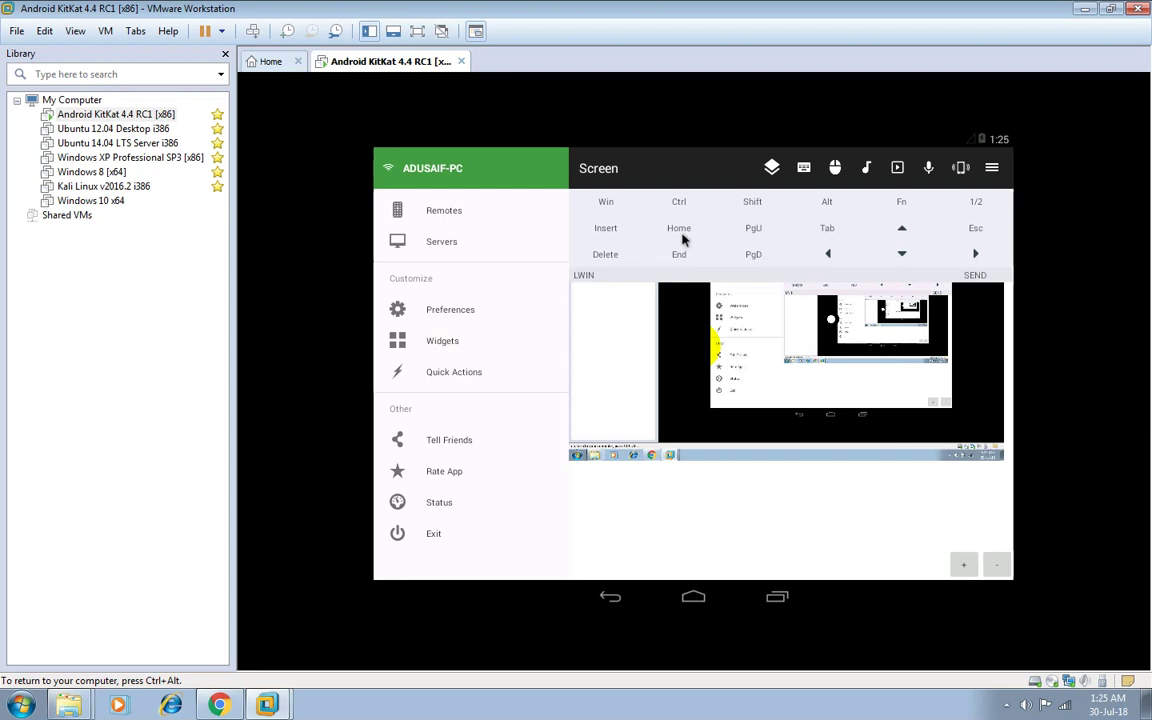
Send the queued Win key to the PC, switch the special keys to the function-key page and back.
click(985, 277)
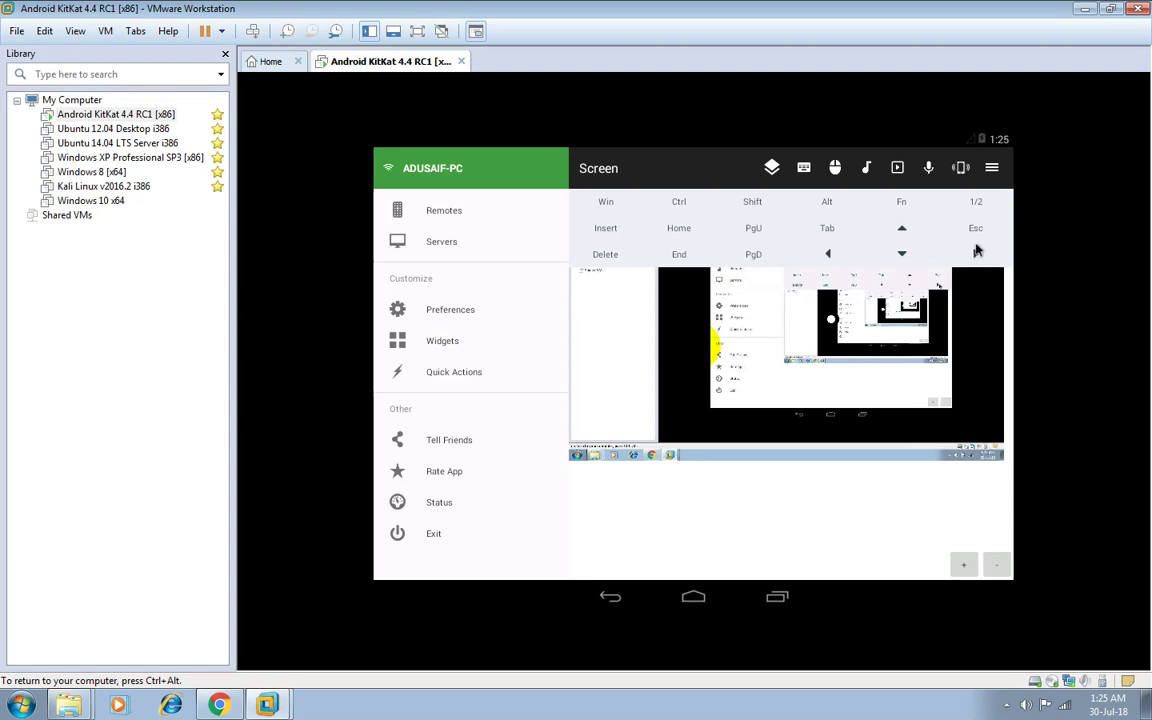
click(977, 204)
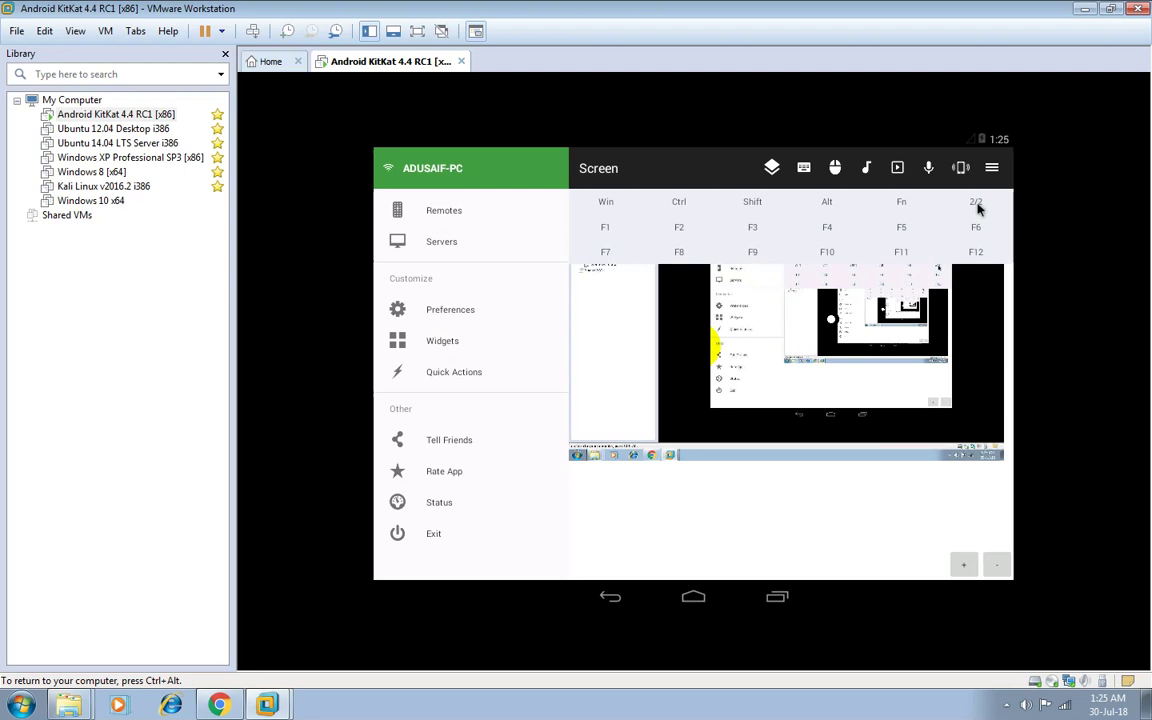
click(977, 204)
click(979, 206)
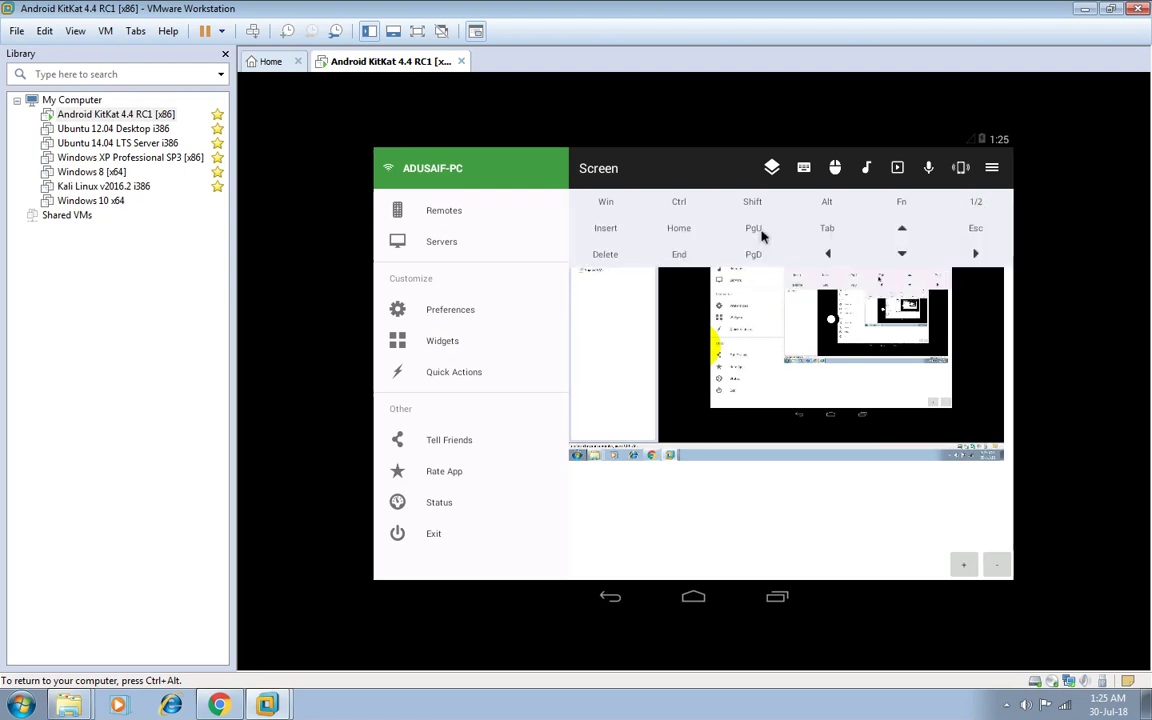
Queue and clear the Fn modifier, try F5 on the function-key page, and collapse the extra keys.
click(899, 201)
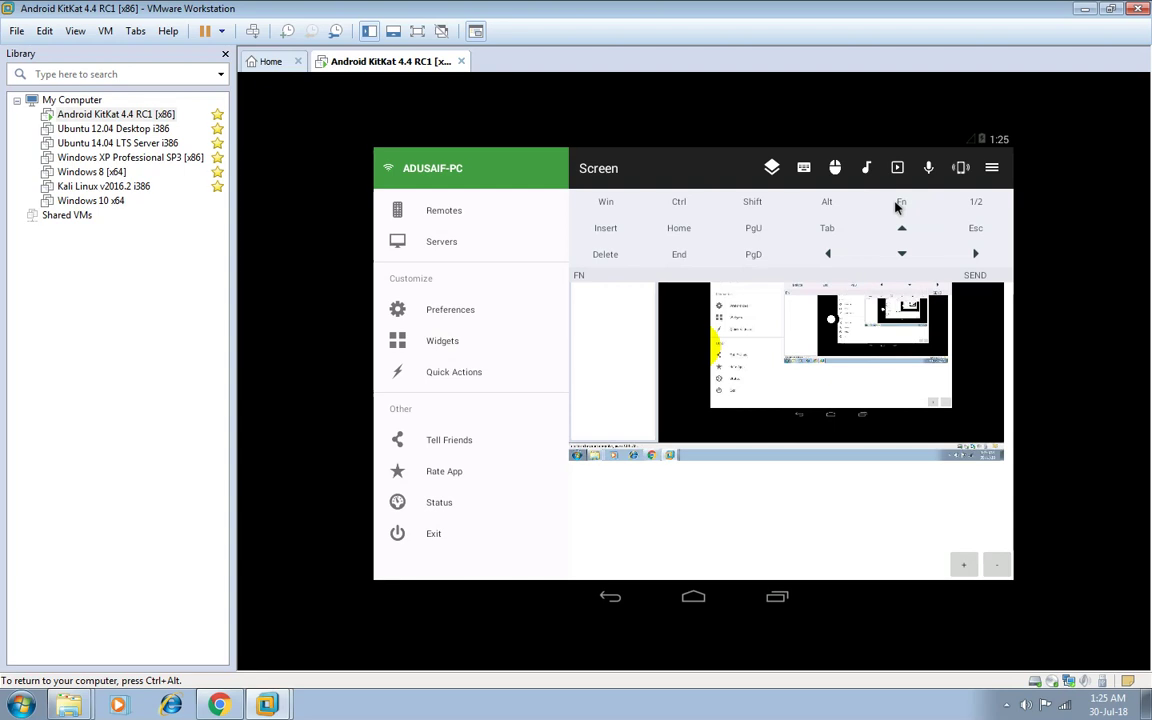
click(903, 206)
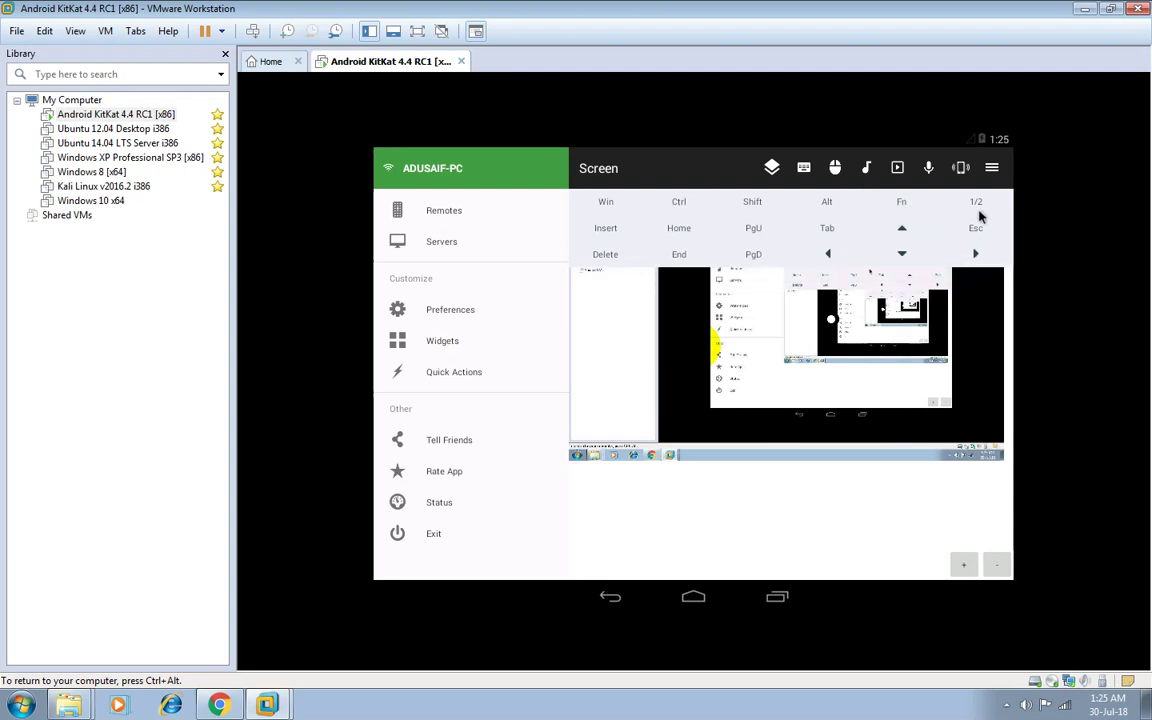
click(970, 206)
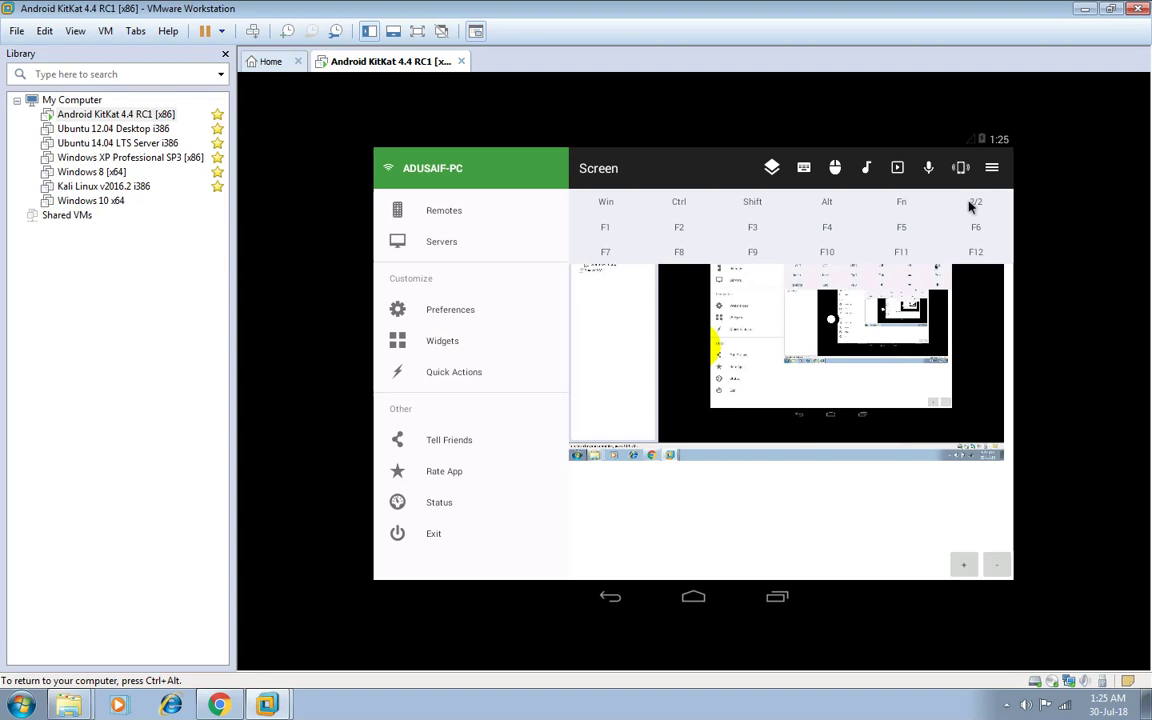
click(900, 228)
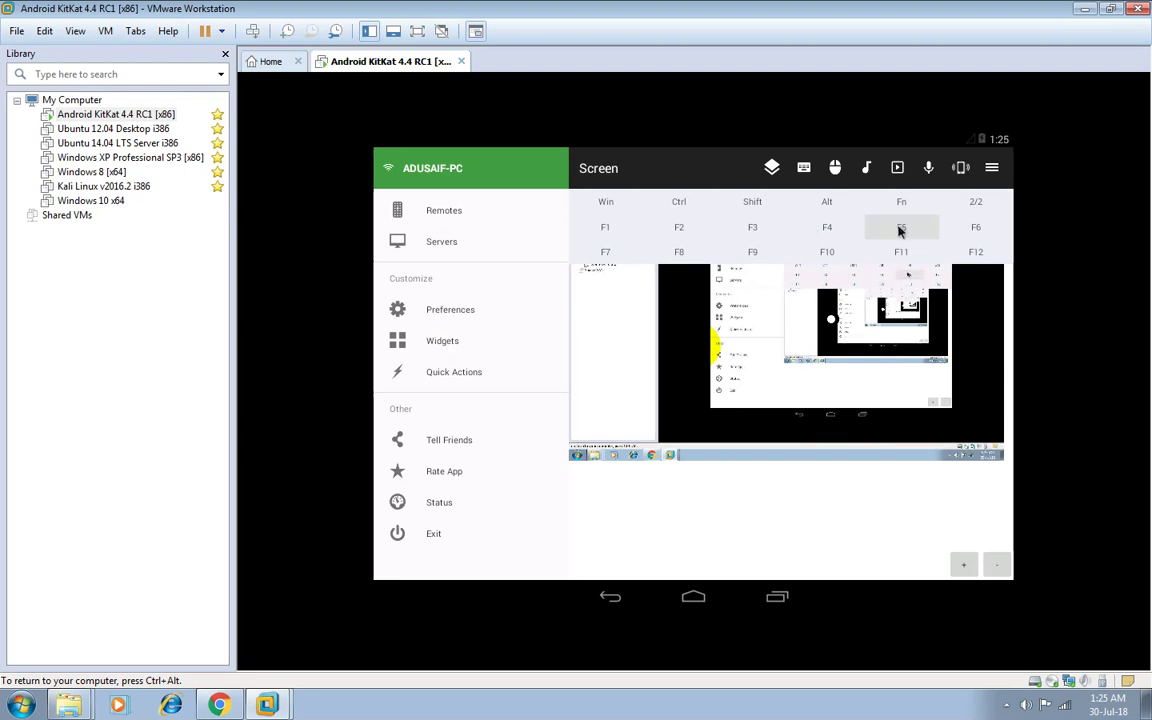
click(900, 228)
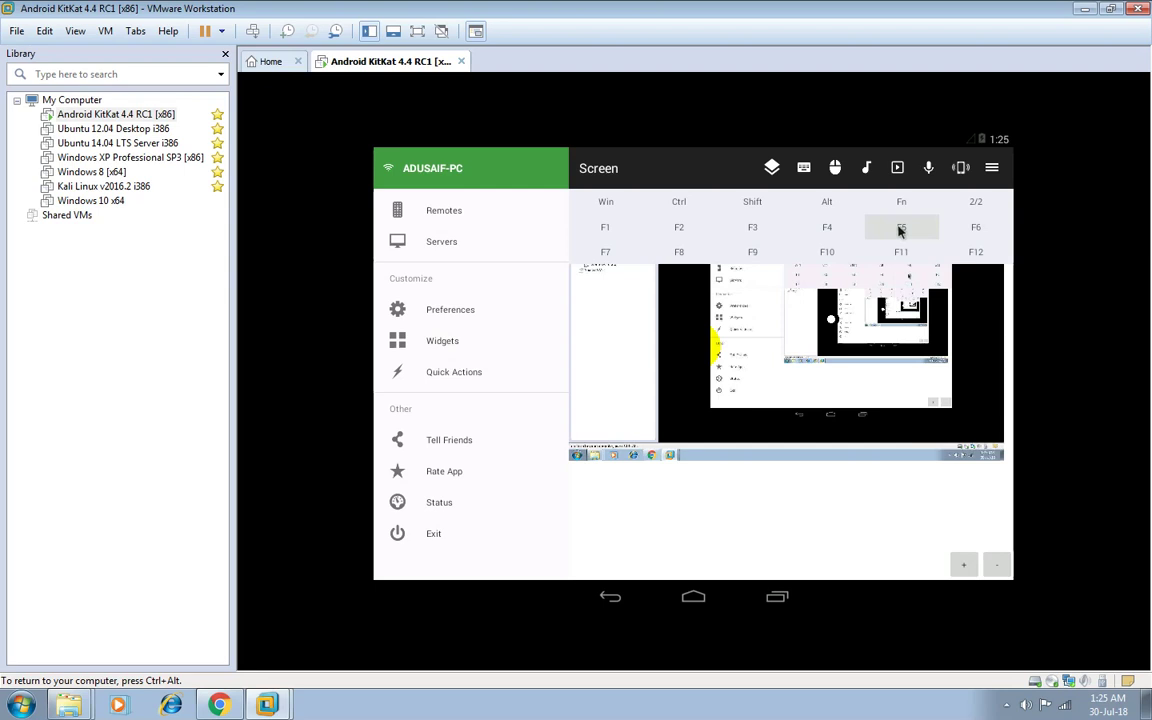
click(975, 205)
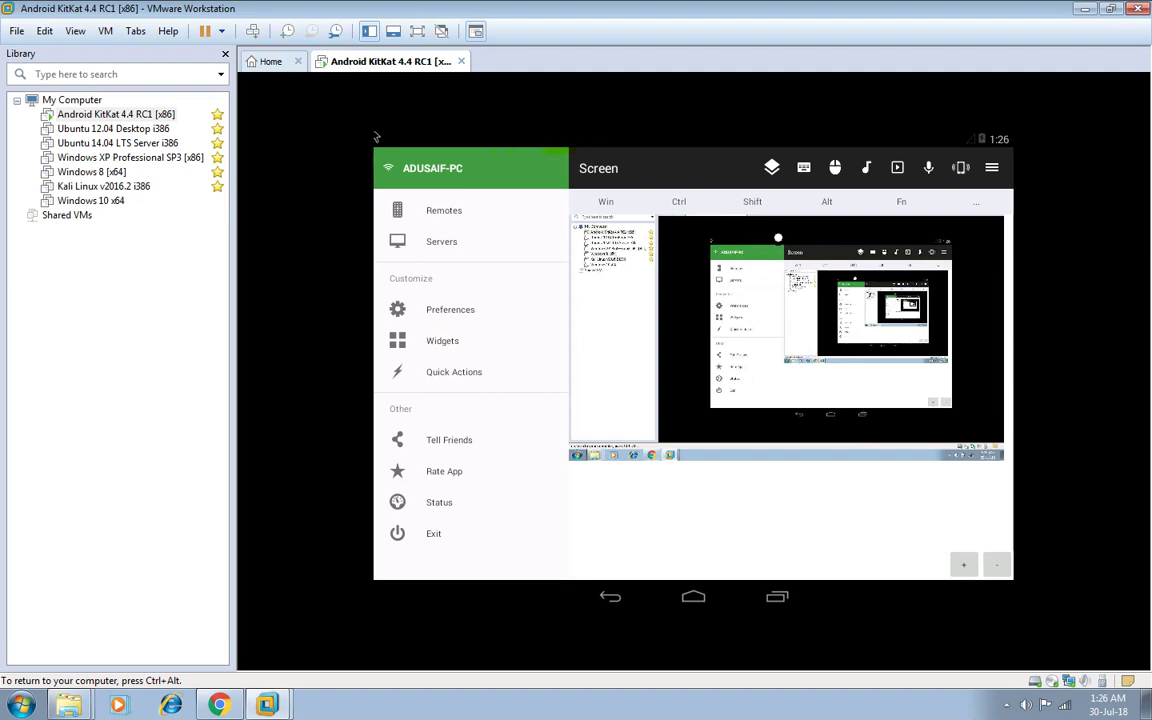
Leave Unified Remote for the Android home screen, relaunch it from the app drawer and open the Screen remote.
key(Escape)
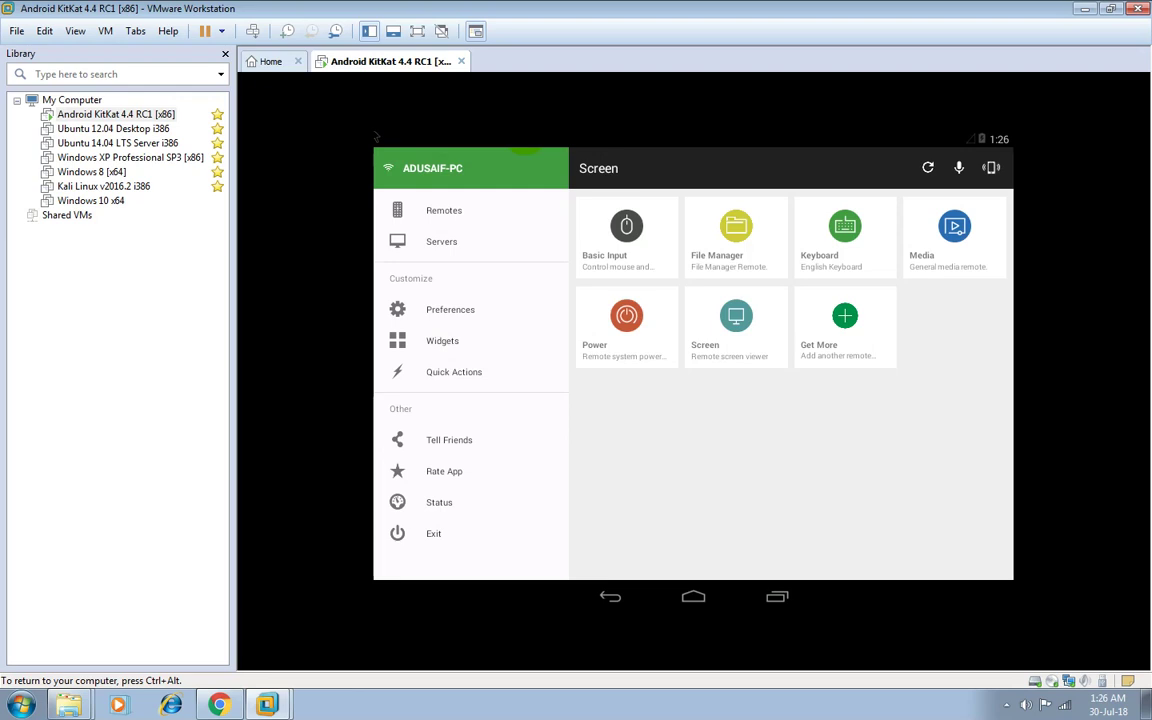
key(Escape)
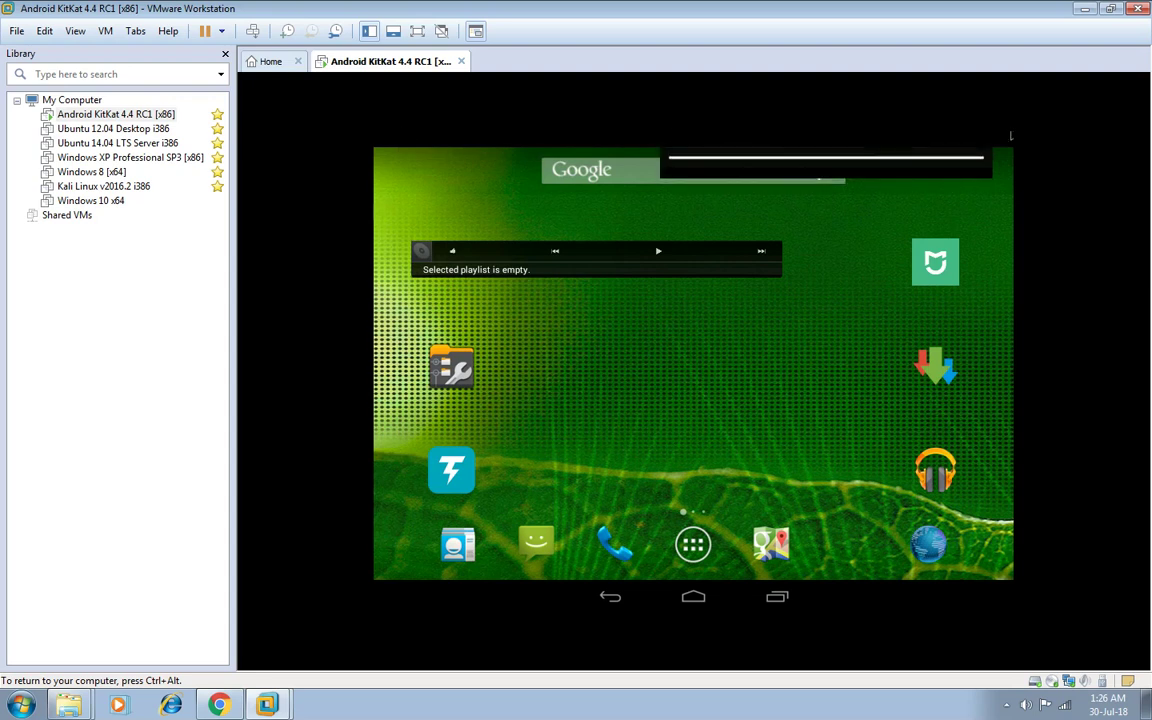
key(ctrl+alt)
click(763, 407)
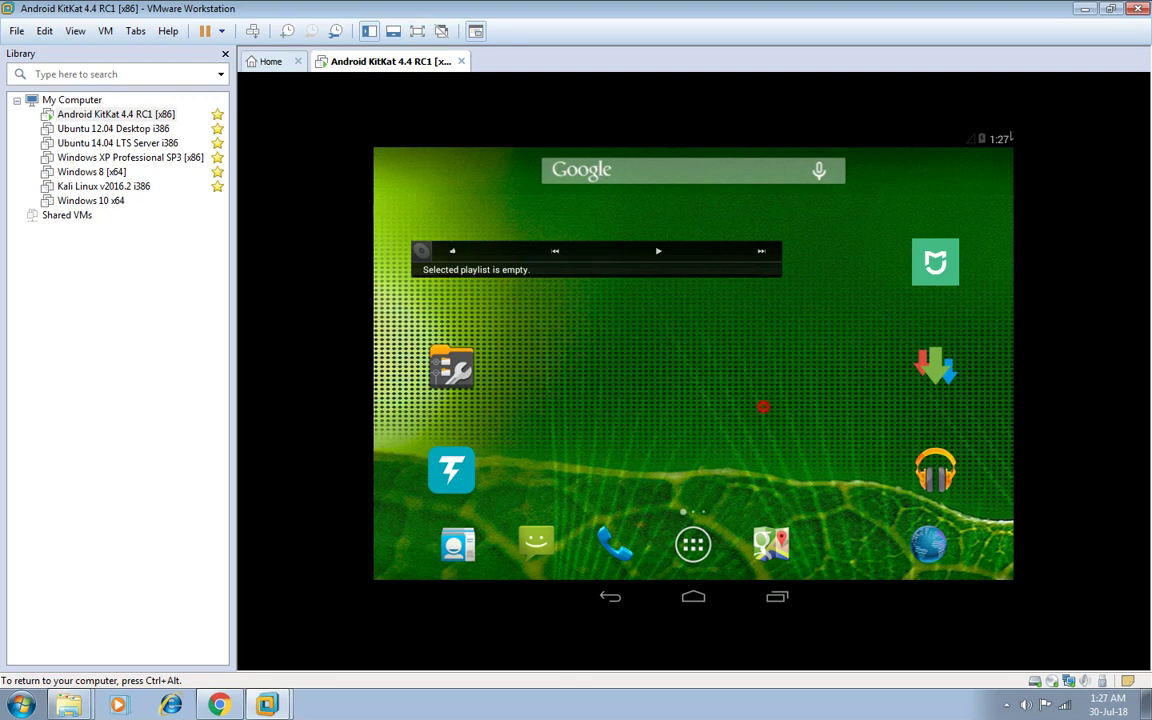
click(693, 551)
click(793, 388)
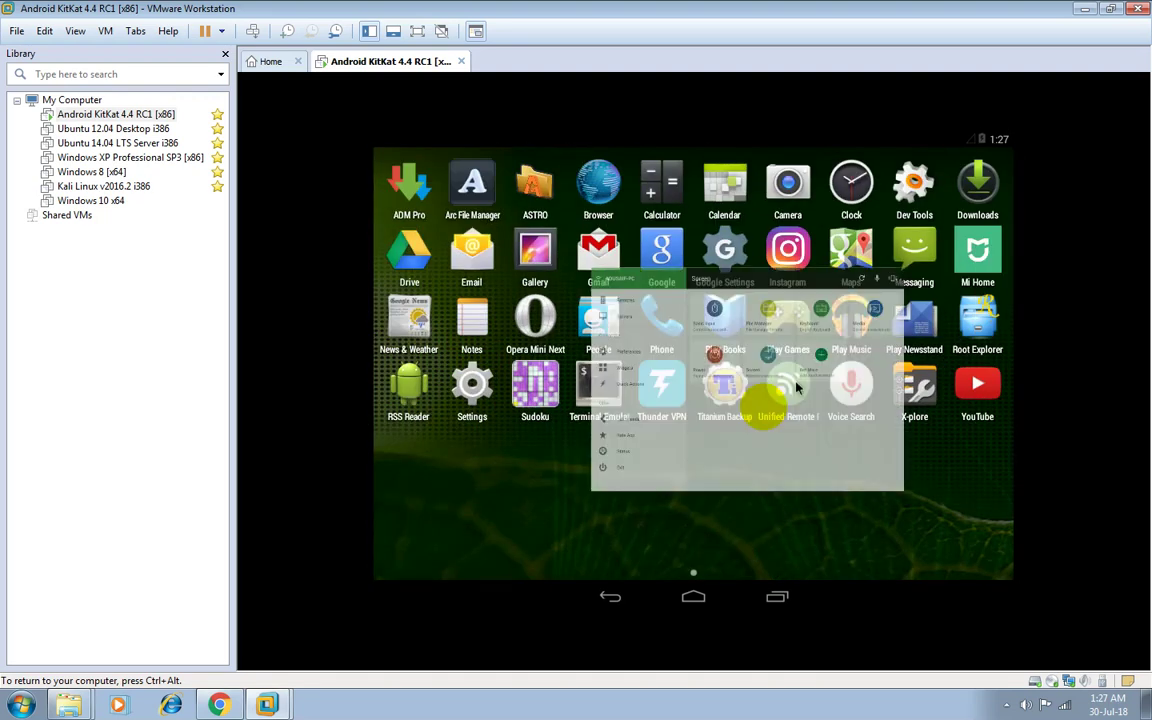
click(727, 337)
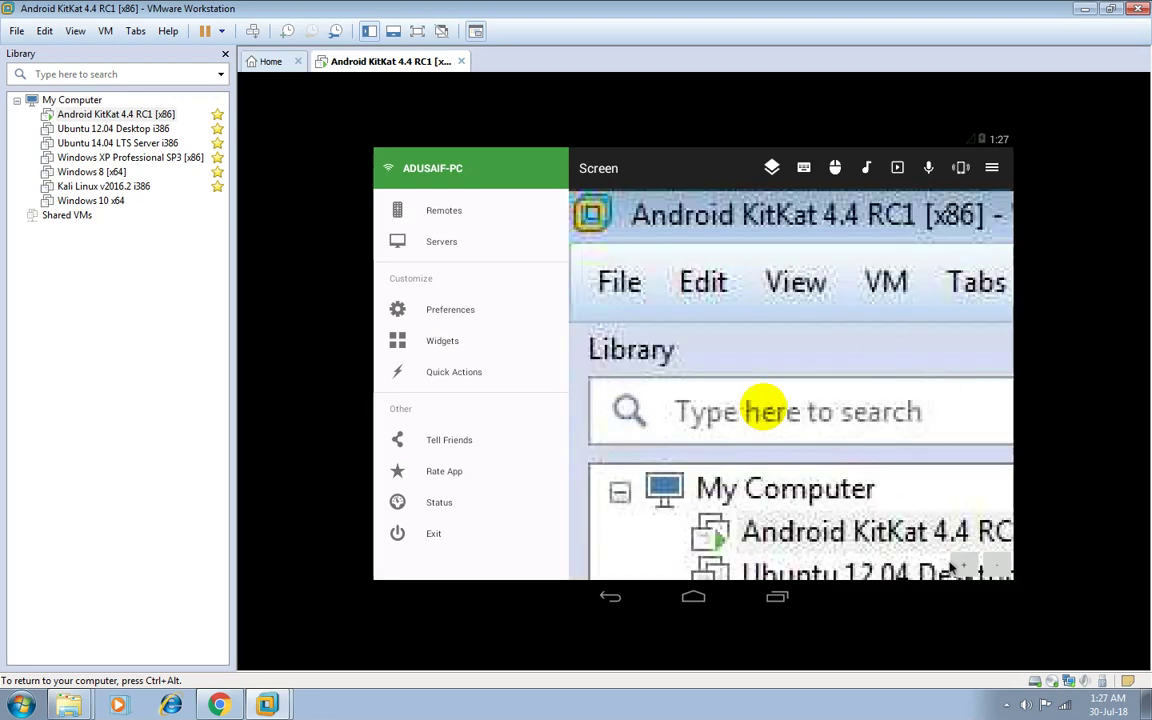
Zoom the Screen viewer out until the PC's taskbar fits, returning to the remote after leaving the app.
click(997, 566)
click(997, 566)
click(997, 568)
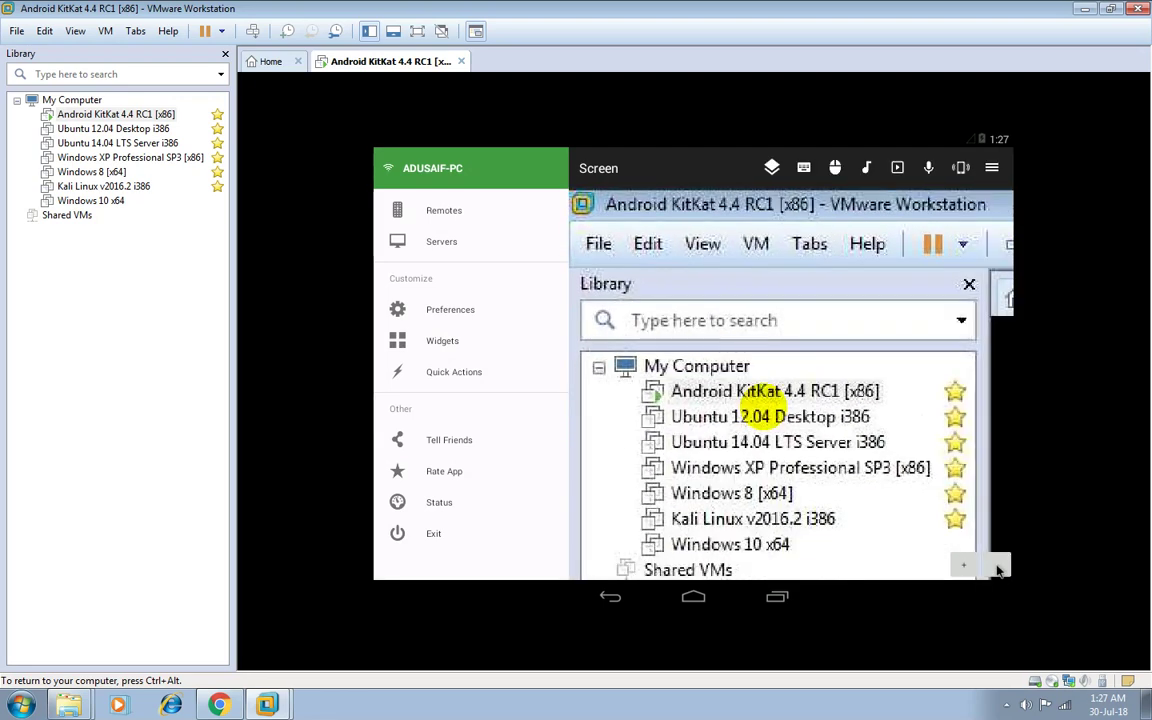
click(997, 568)
click(997, 568)
click(997, 568)
click(996, 570)
click(996, 570)
click(996, 570)
click(996, 570)
click(996, 570)
key(Escape)
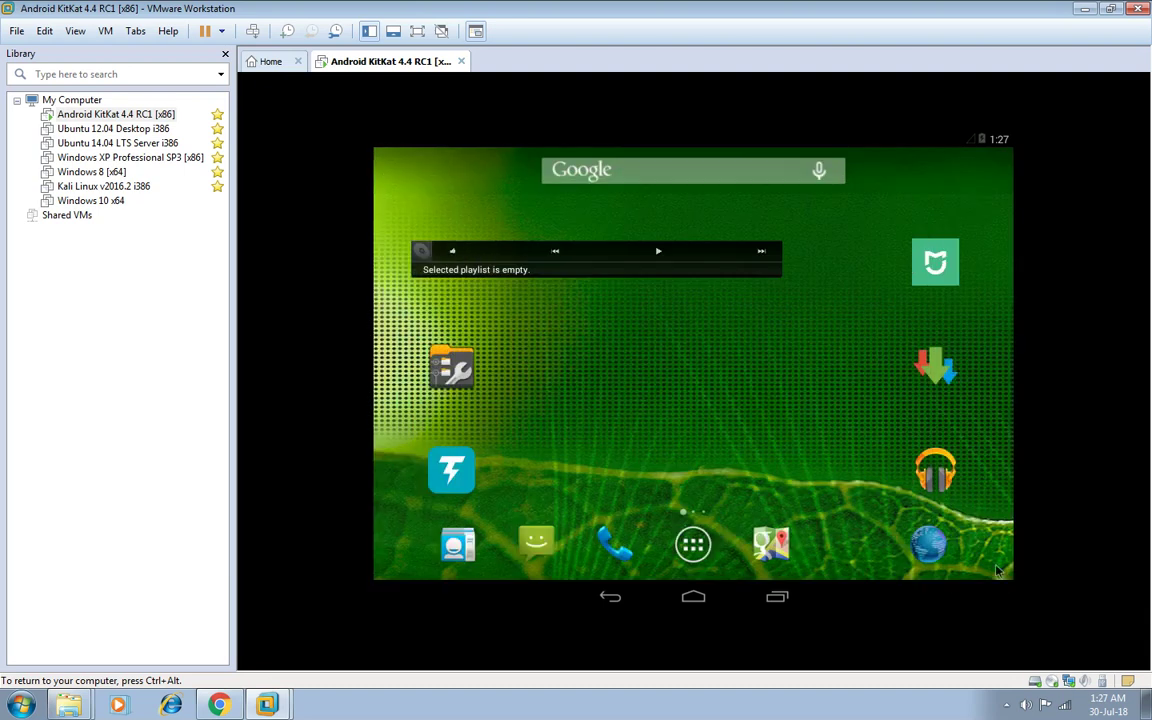
key(alt+Tab)
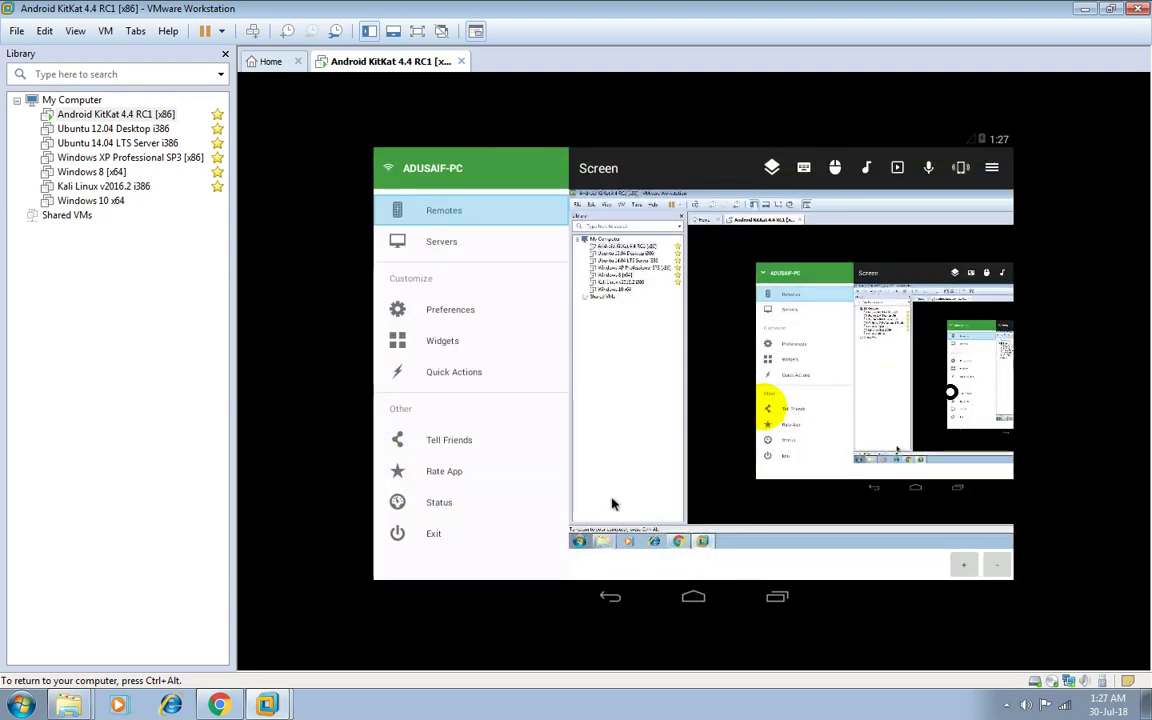
Show the mouse touchpad over the Screen remote, exit Unified Remote and bring it back to its remotes list.
click(836, 169)
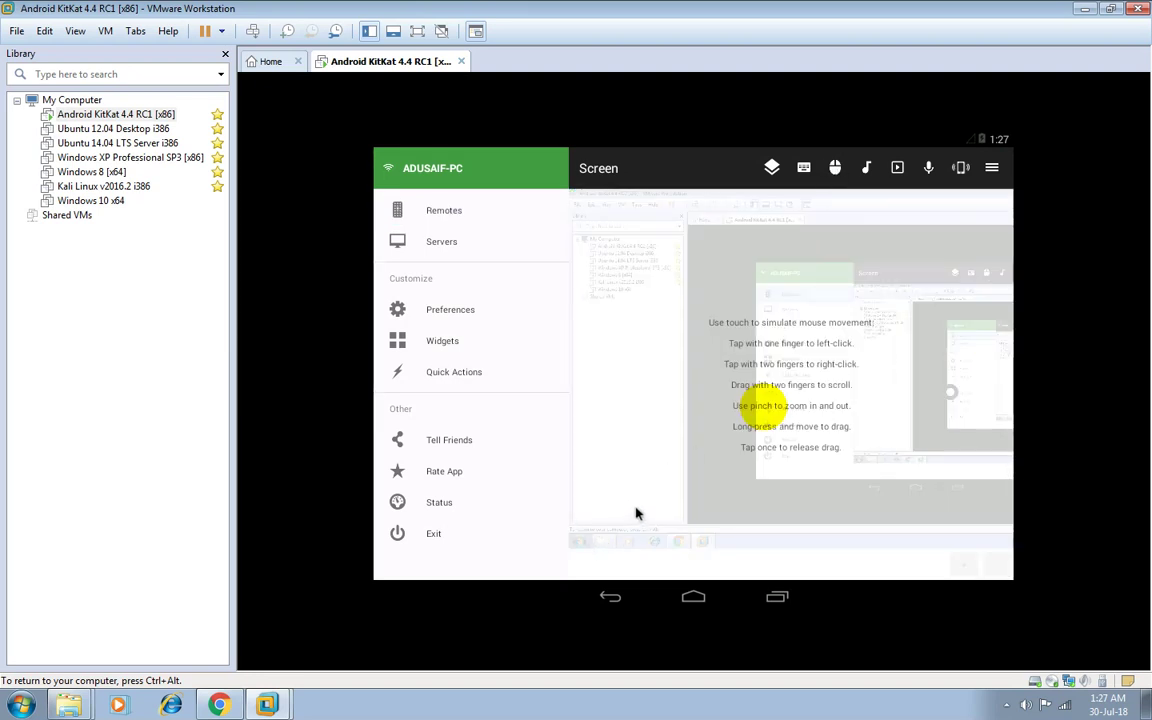
click(470, 533)
key(alt+Tab)
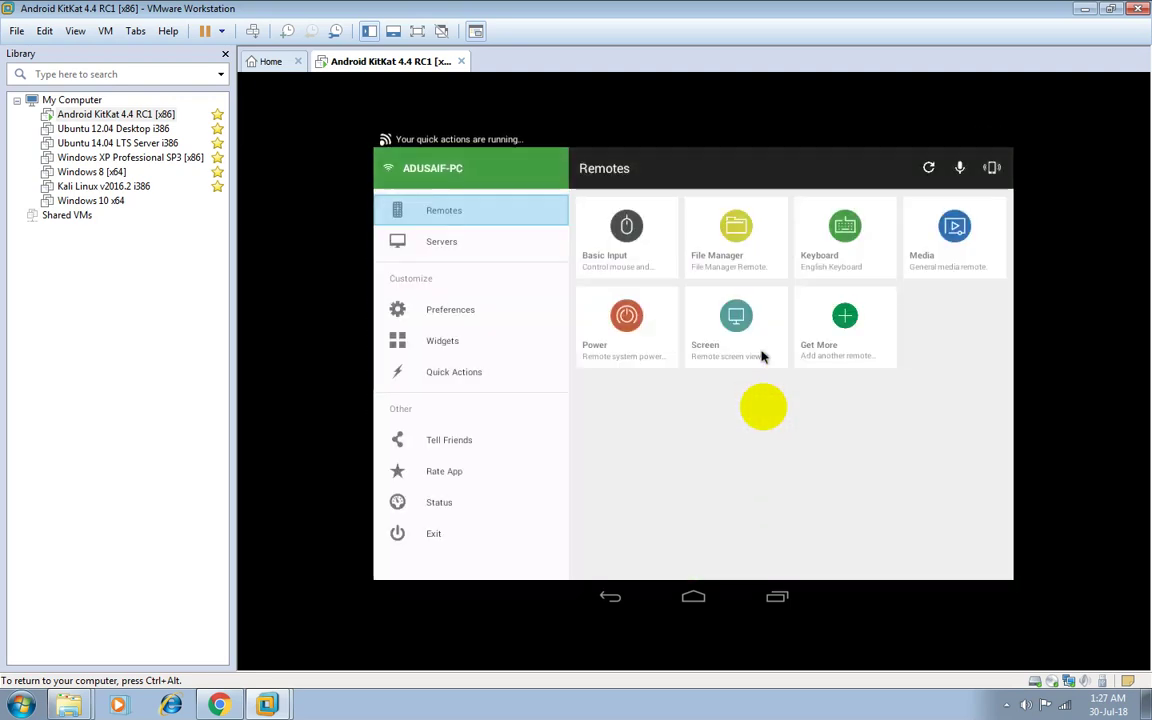
Open the Screen remote from the remotes list and zoom out until the PC's taskbar is in view.
click(751, 322)
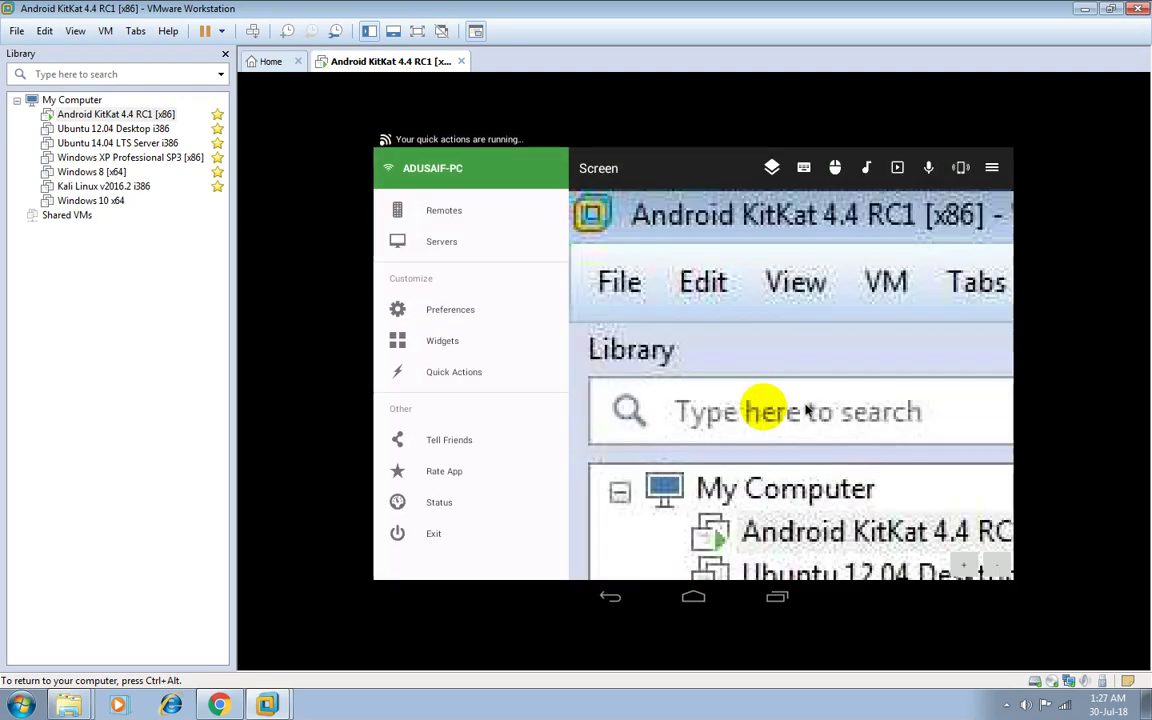
click(994, 568)
click(994, 568)
click(994, 568)
click(994, 568)
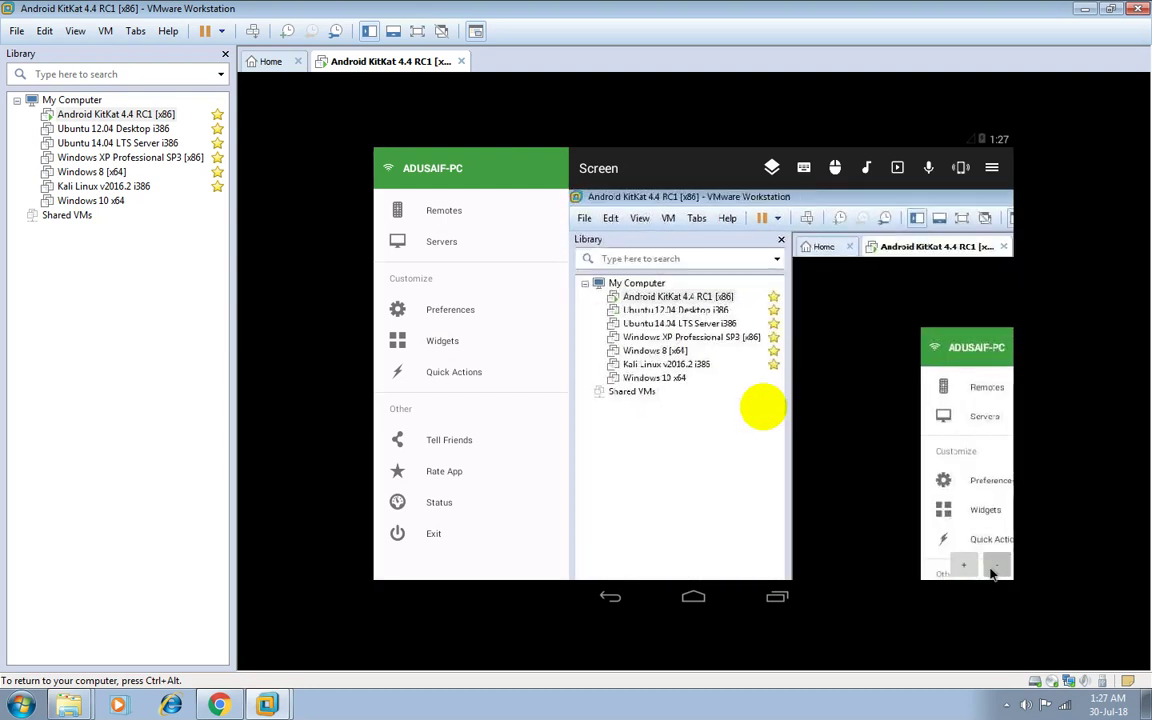
click(991, 570)
click(991, 570)
click(991, 570)
click(991, 570)
click(991, 570)
click(991, 570)
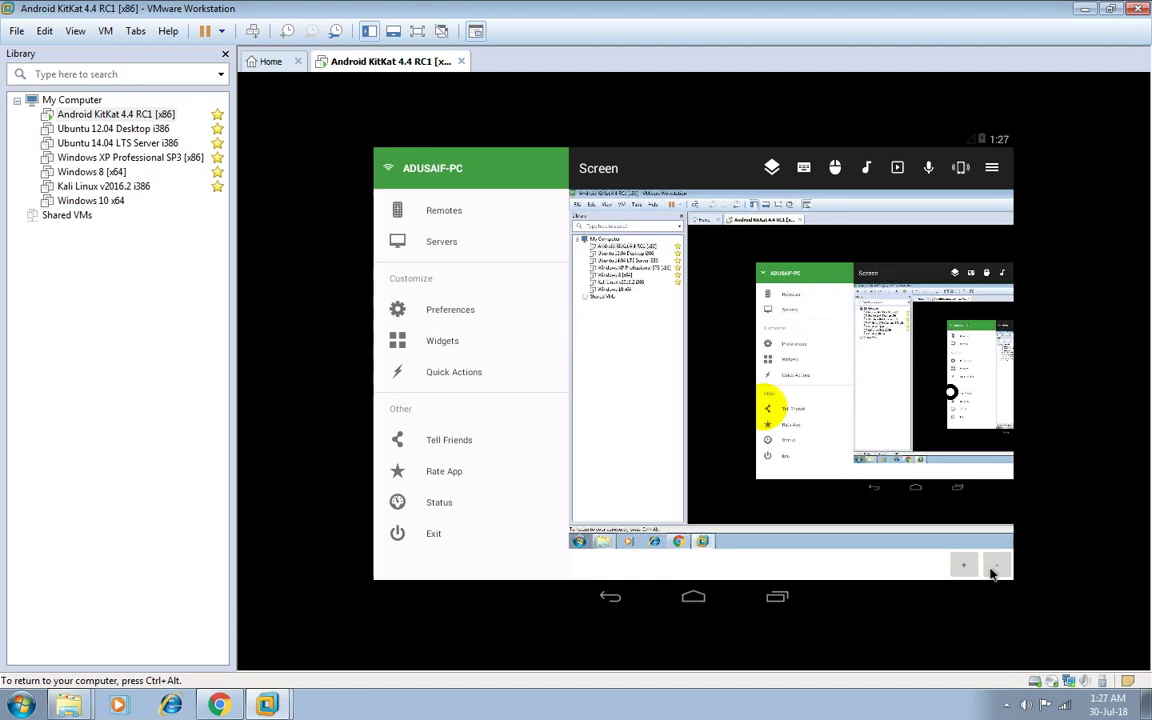
Show the mouse touchpad over the Screen view, replace it with the special keys and try the extra-keys toggle.
click(836, 168)
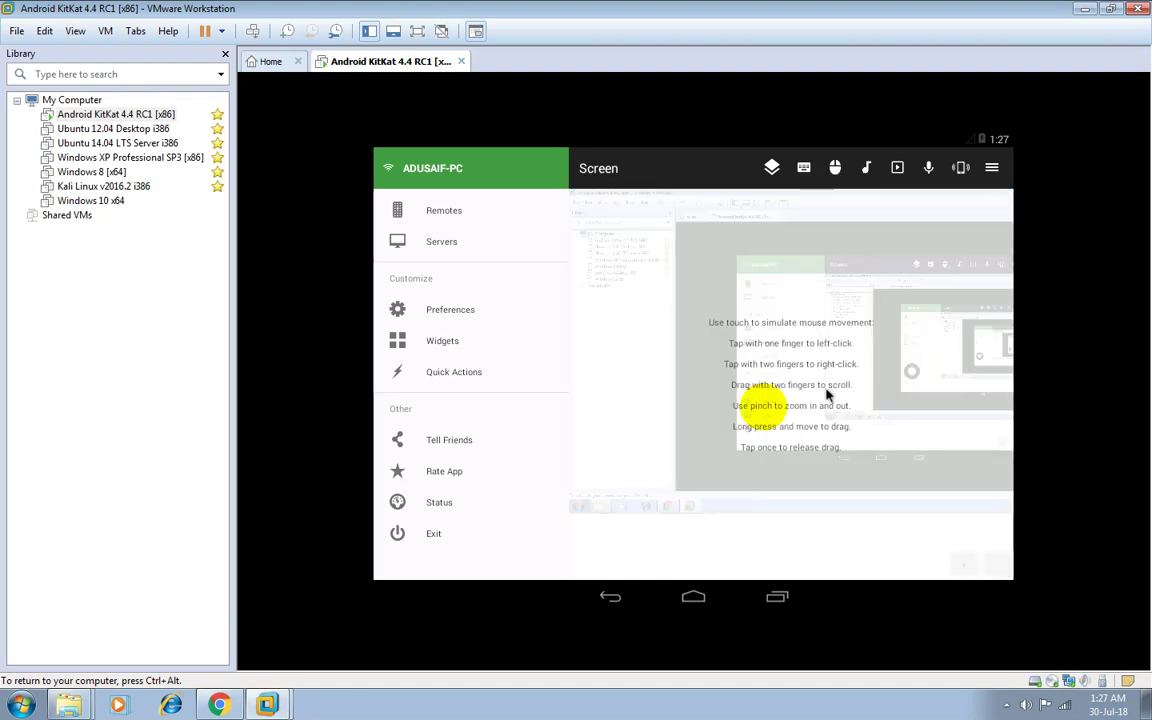
click(804, 168)
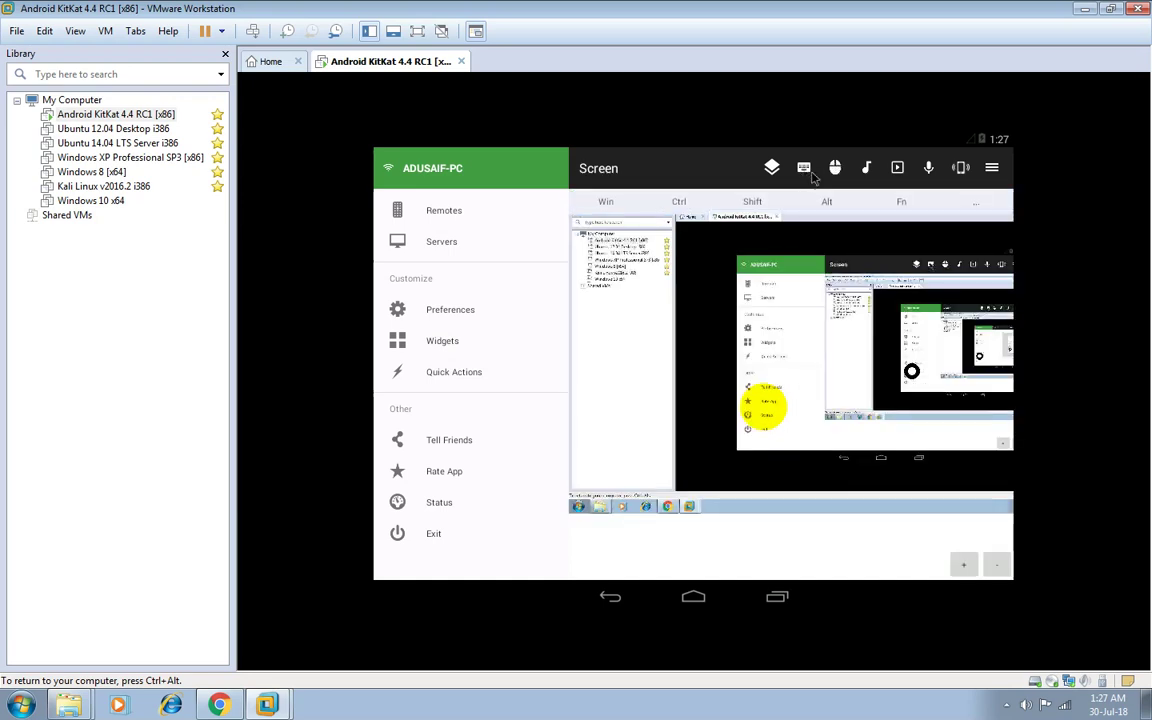
click(987, 204)
click(986, 204)
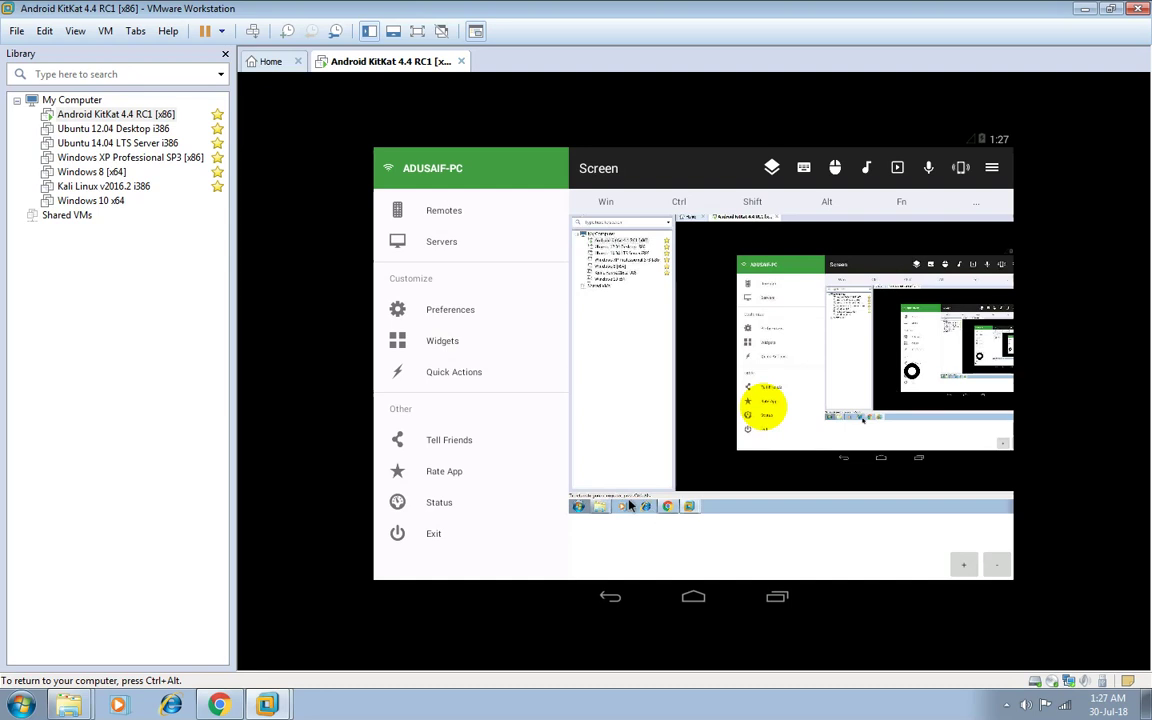
Open the Keyboard remote from the remotes list and send Win+D to the PC.
click(472, 213)
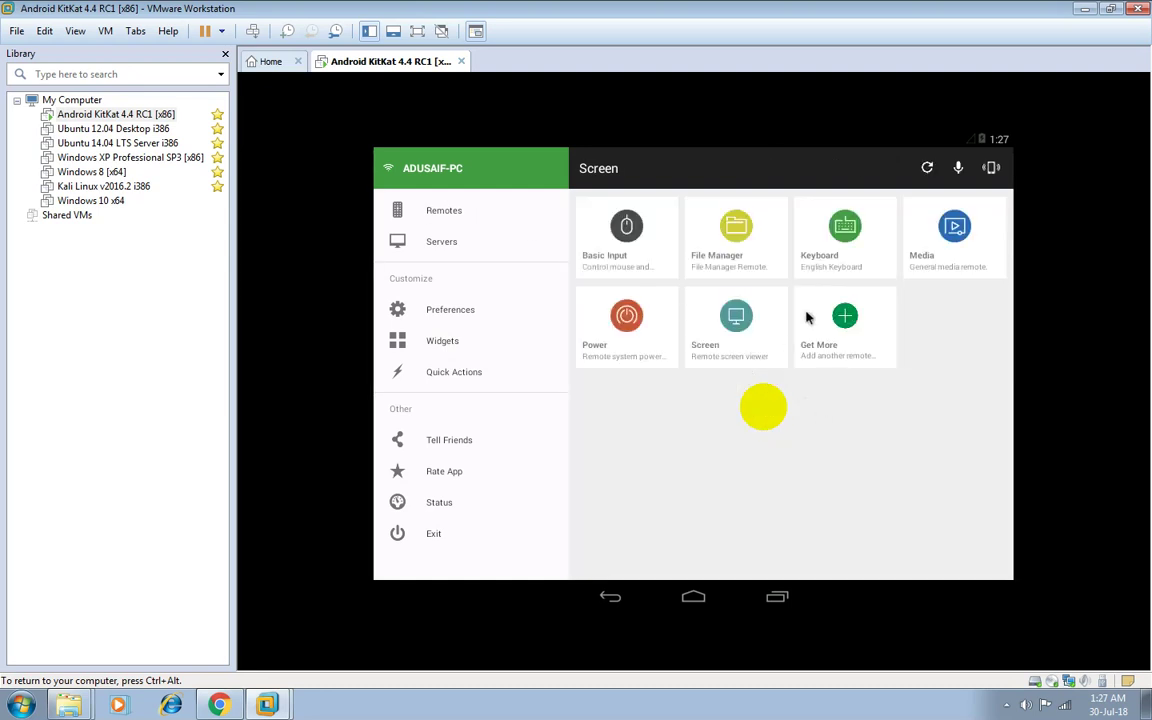
click(846, 258)
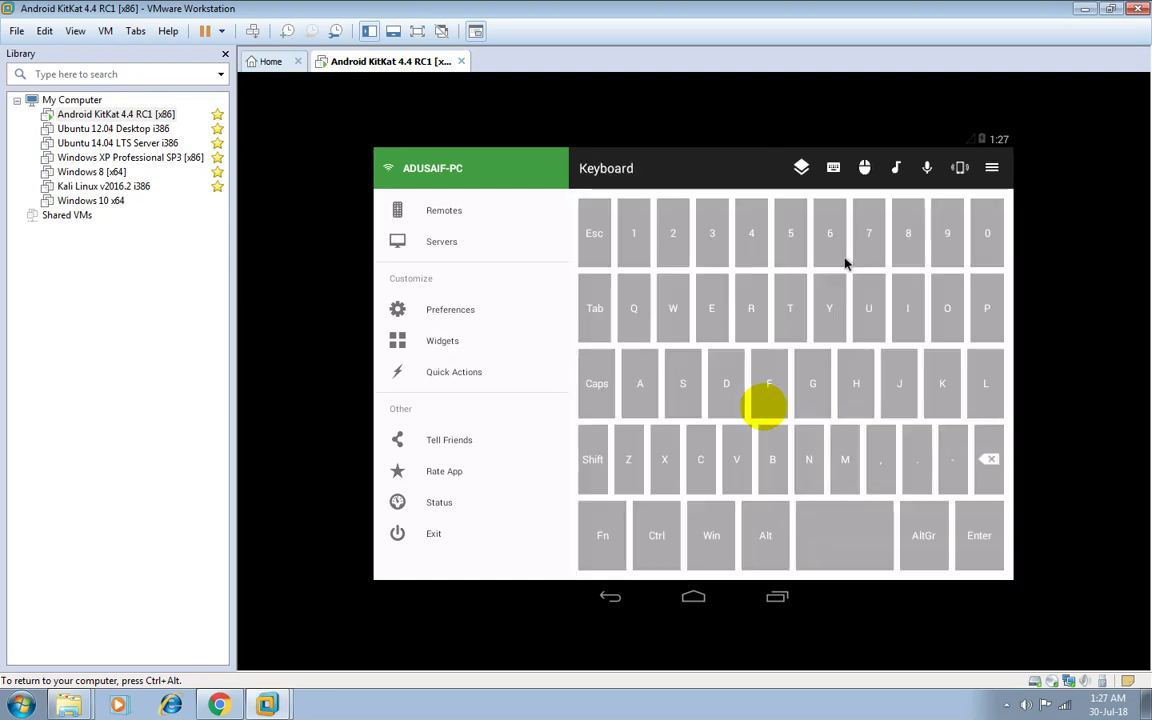
click(711, 550)
click(728, 380)
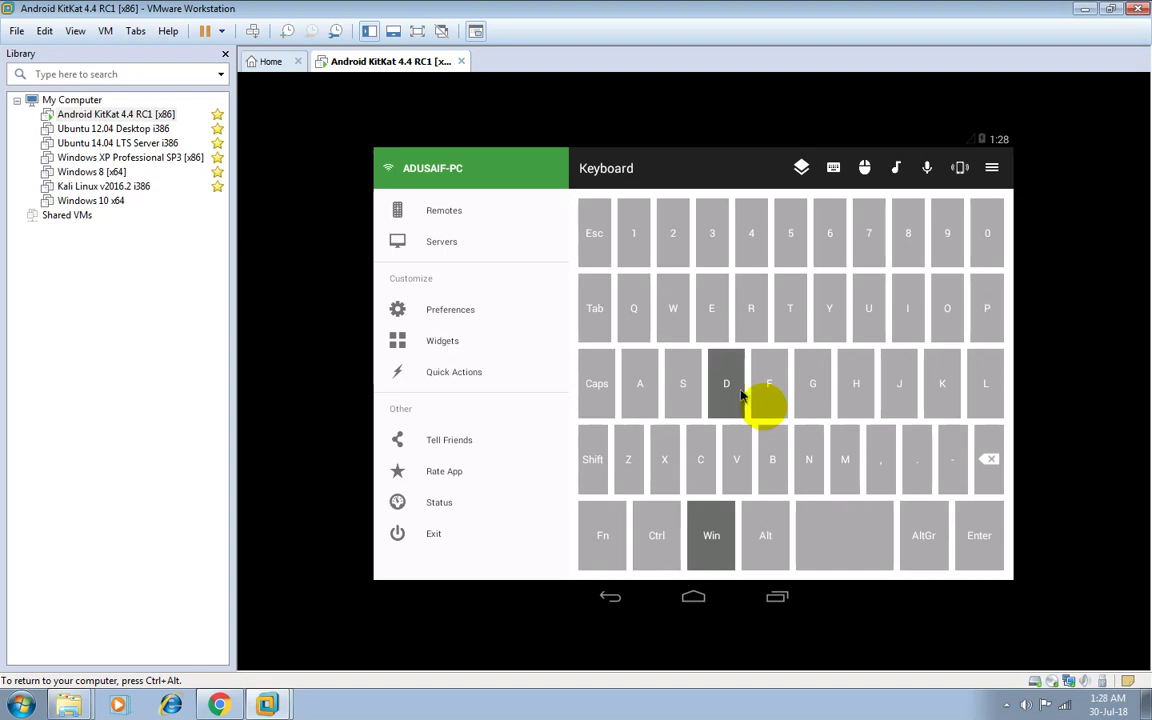
Reselect the saved PC on the Servers page and open the Screen remote from the remotes list.
click(450, 247)
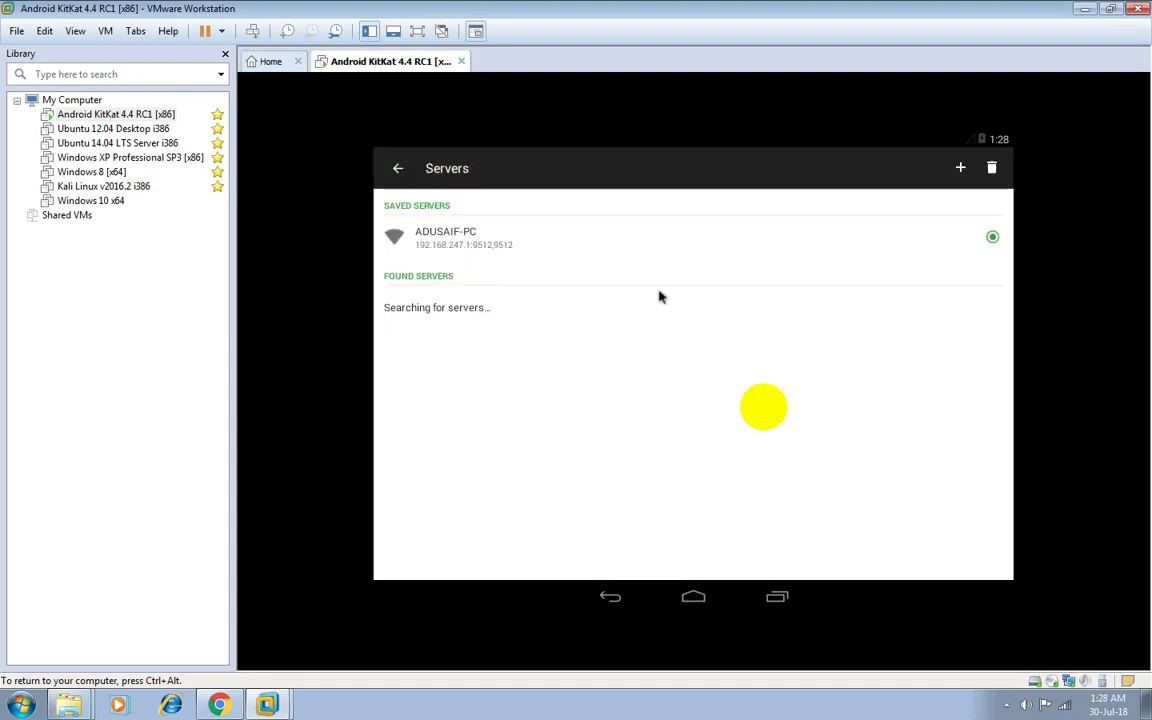
click(441, 250)
click(452, 216)
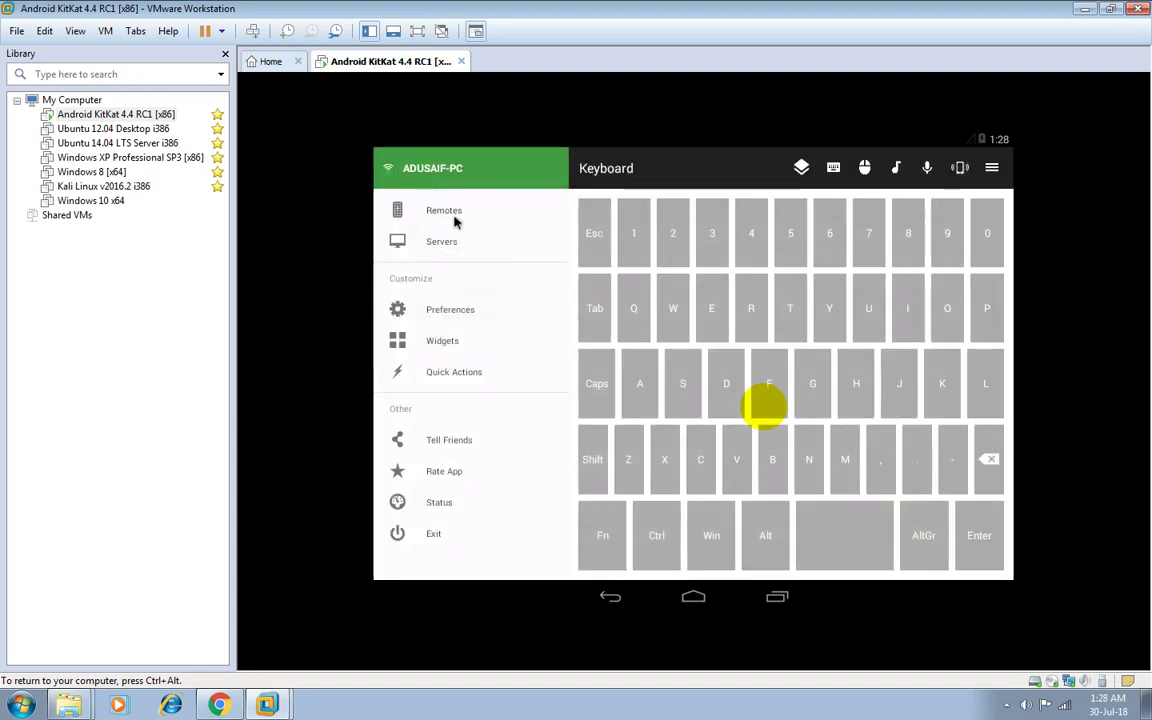
click(737, 322)
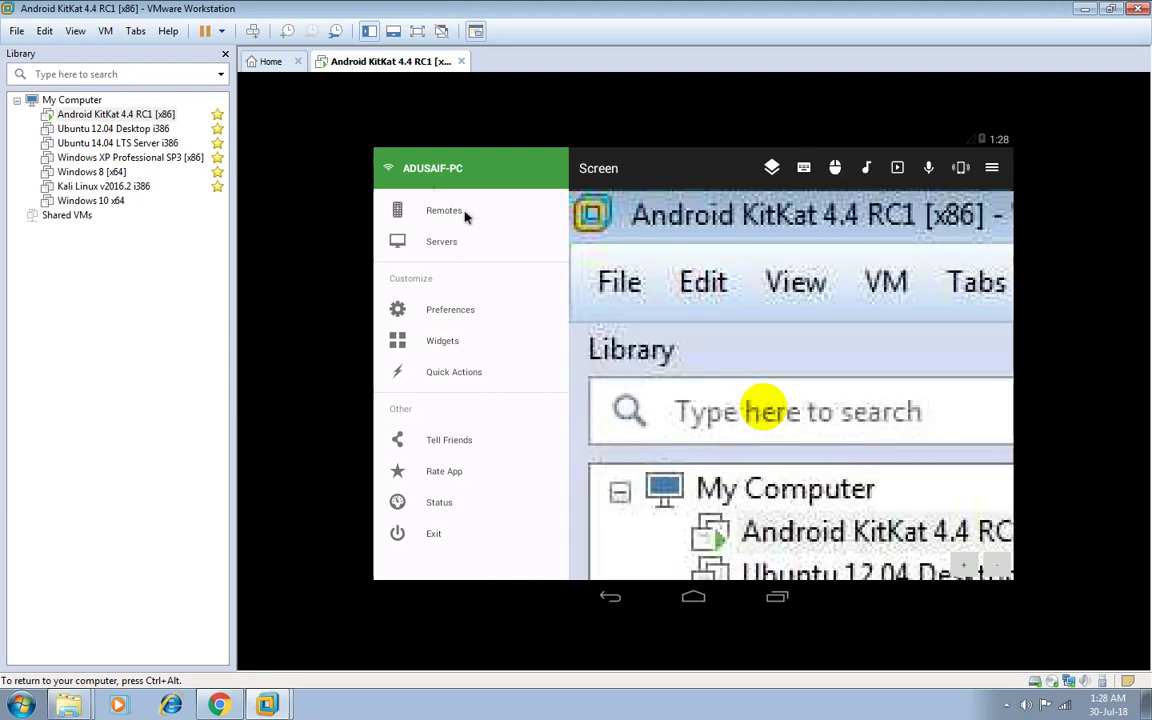
Select the saved PC server once more and return to the list of remotes.
click(466, 246)
click(432, 245)
click(432, 218)
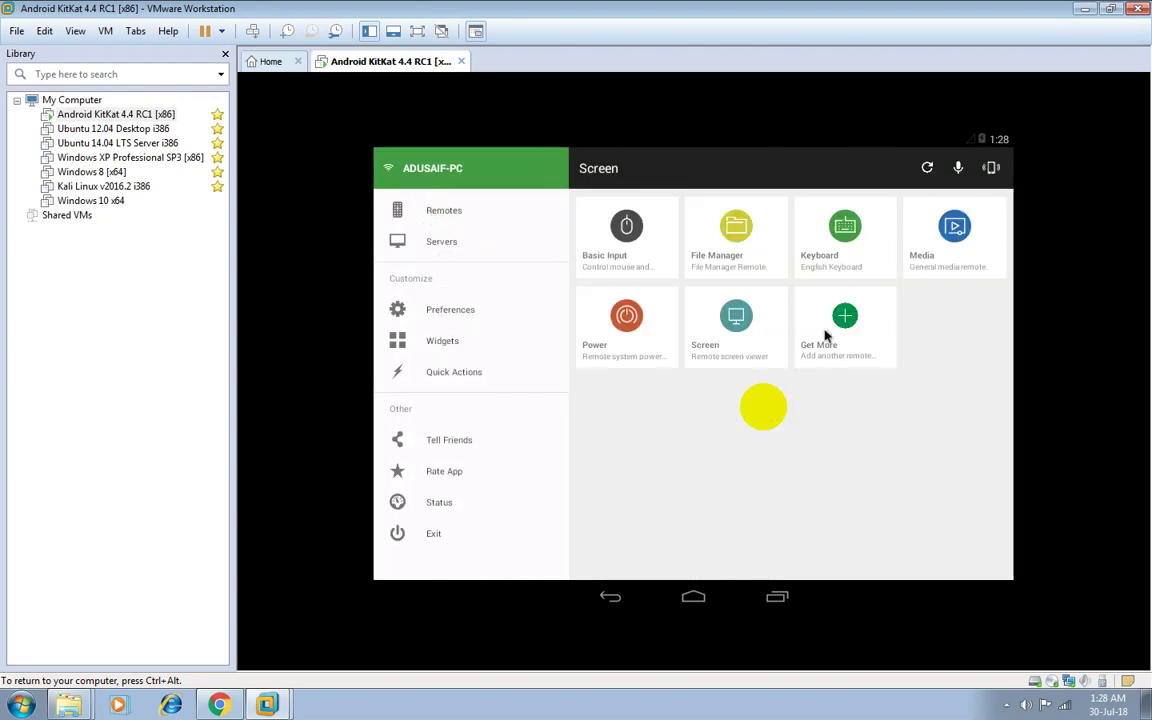
Reopen the Keyboard remote and try the Win+D combination again.
click(851, 262)
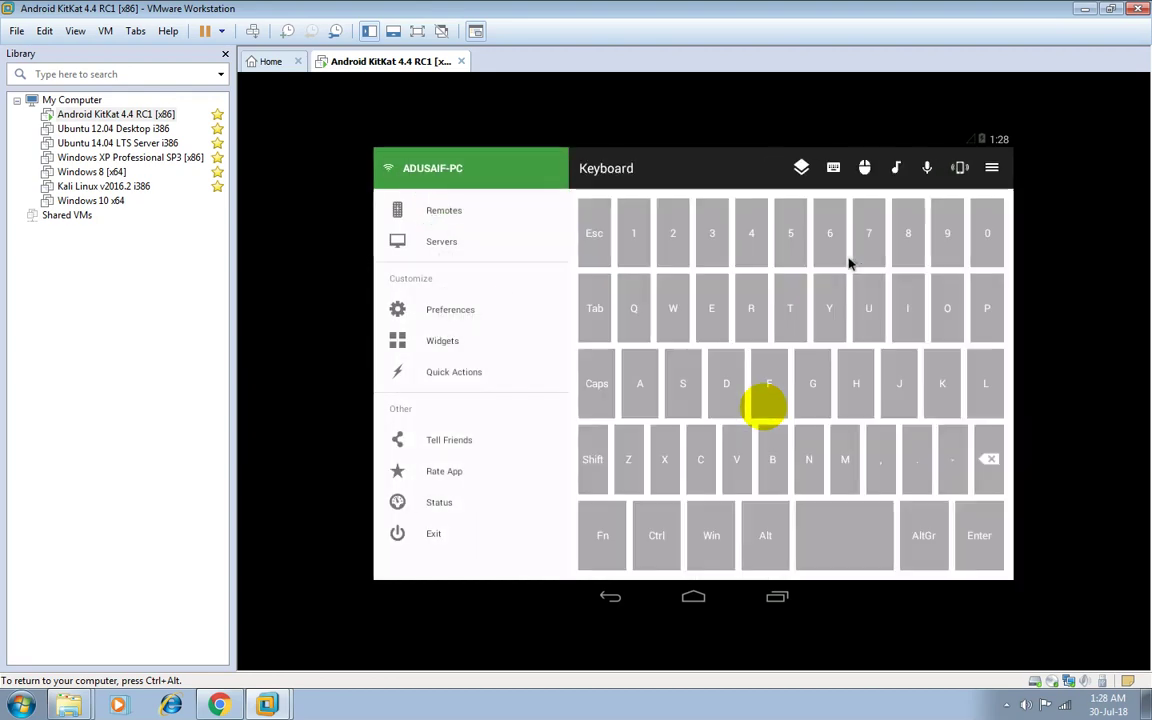
click(711, 535)
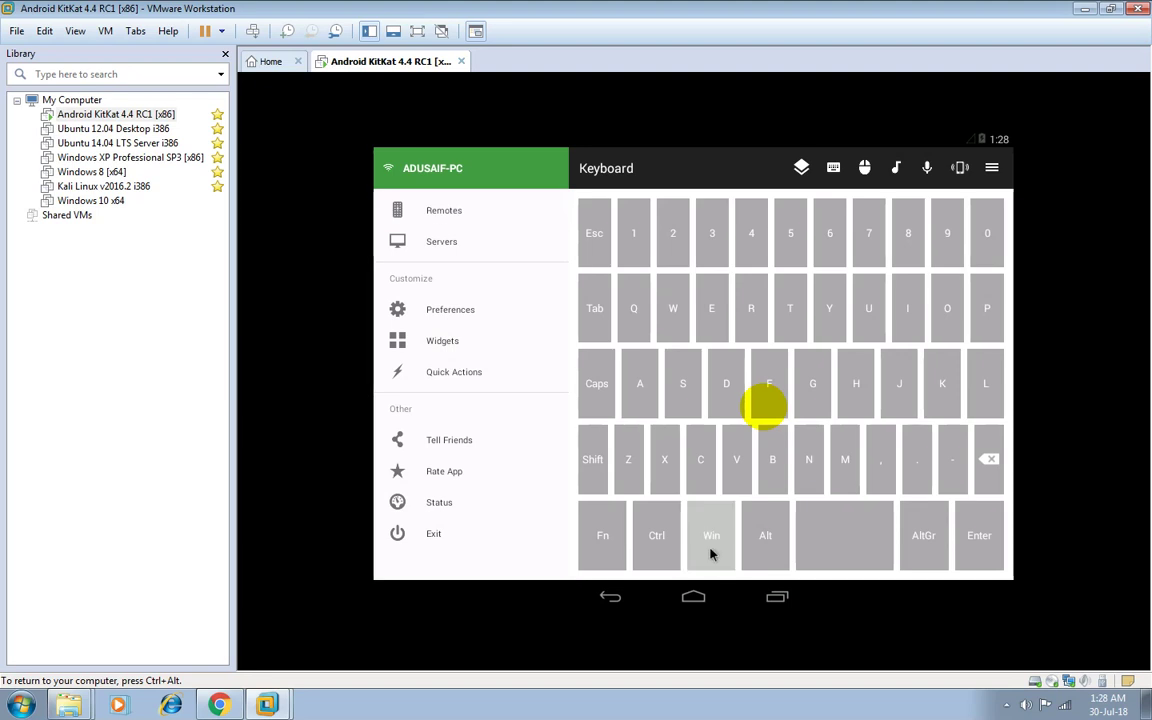
click(729, 382)
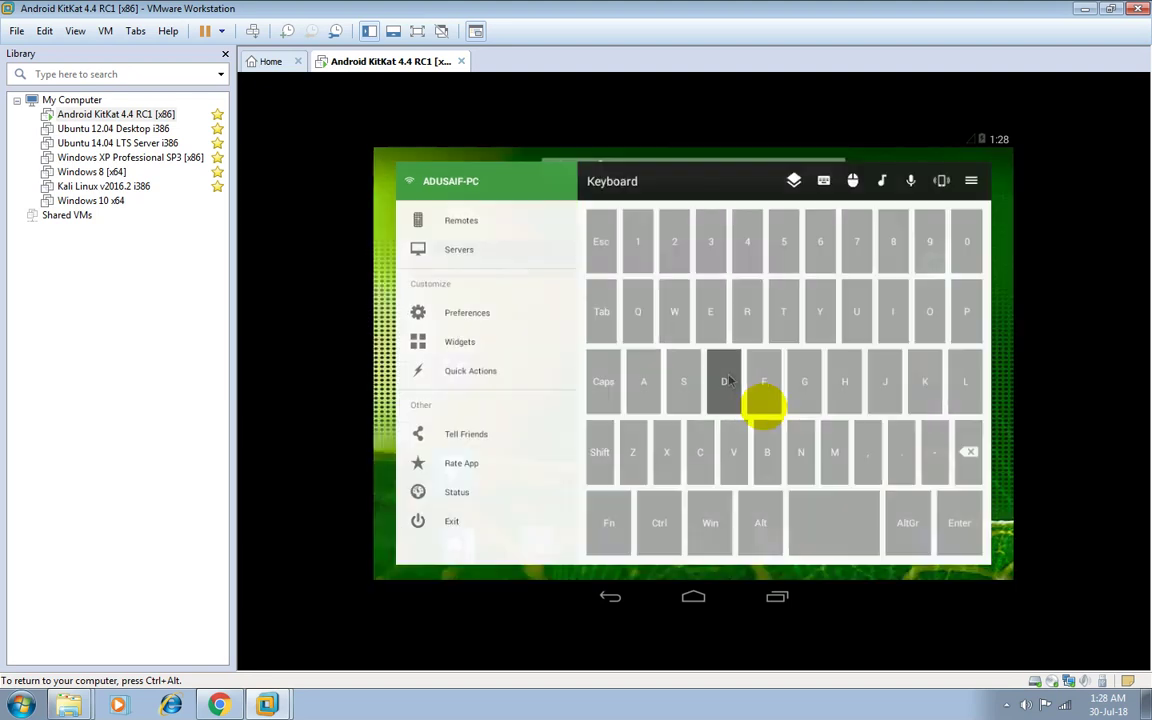
Return to the remotes list and add the Keyboard (Function) remote from the Input category of additional remotes.
key(alt+Tab)
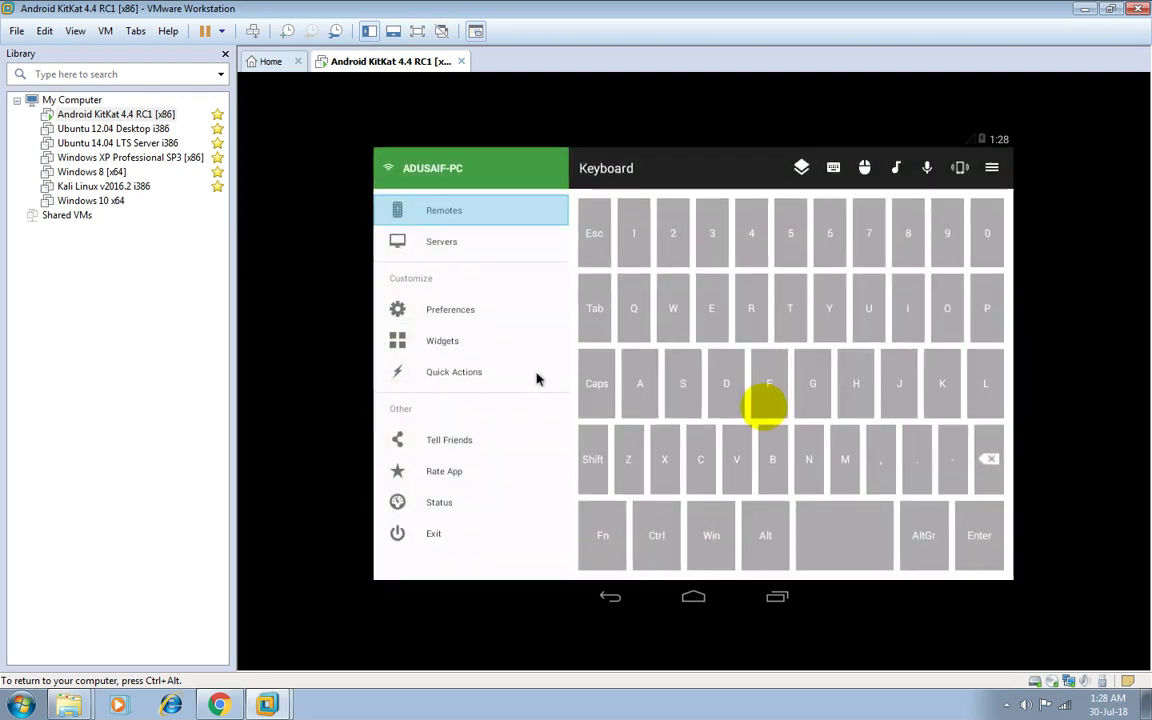
click(445, 242)
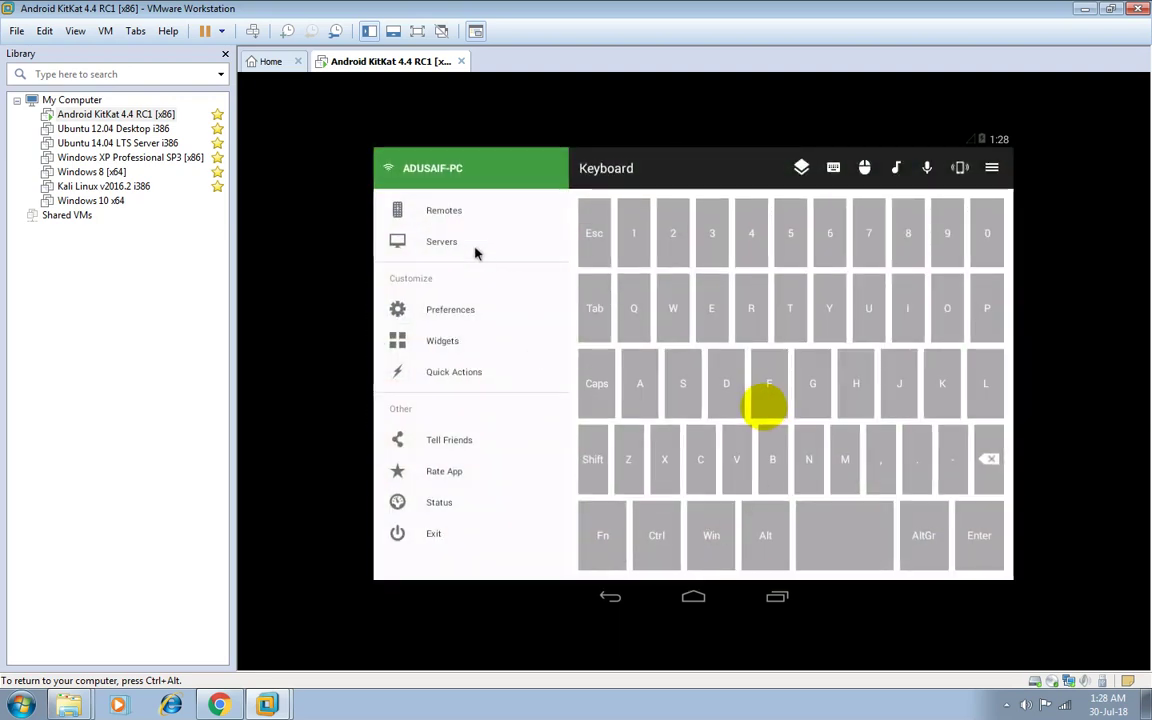
click(440, 245)
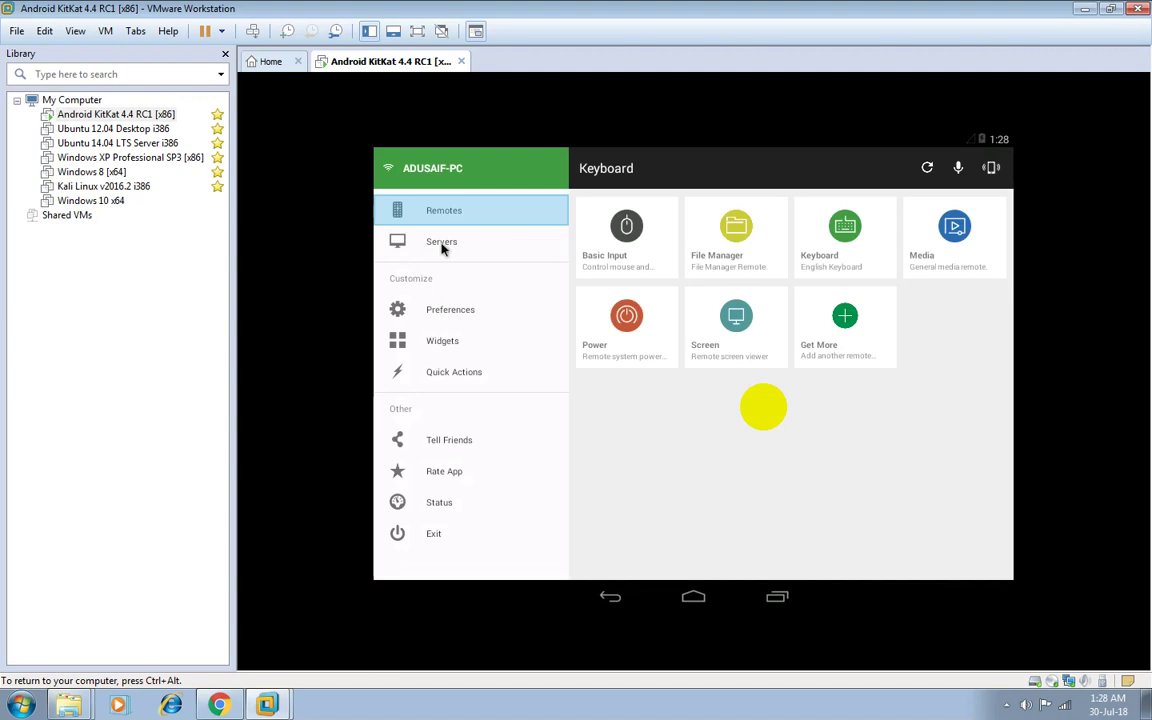
click(843, 345)
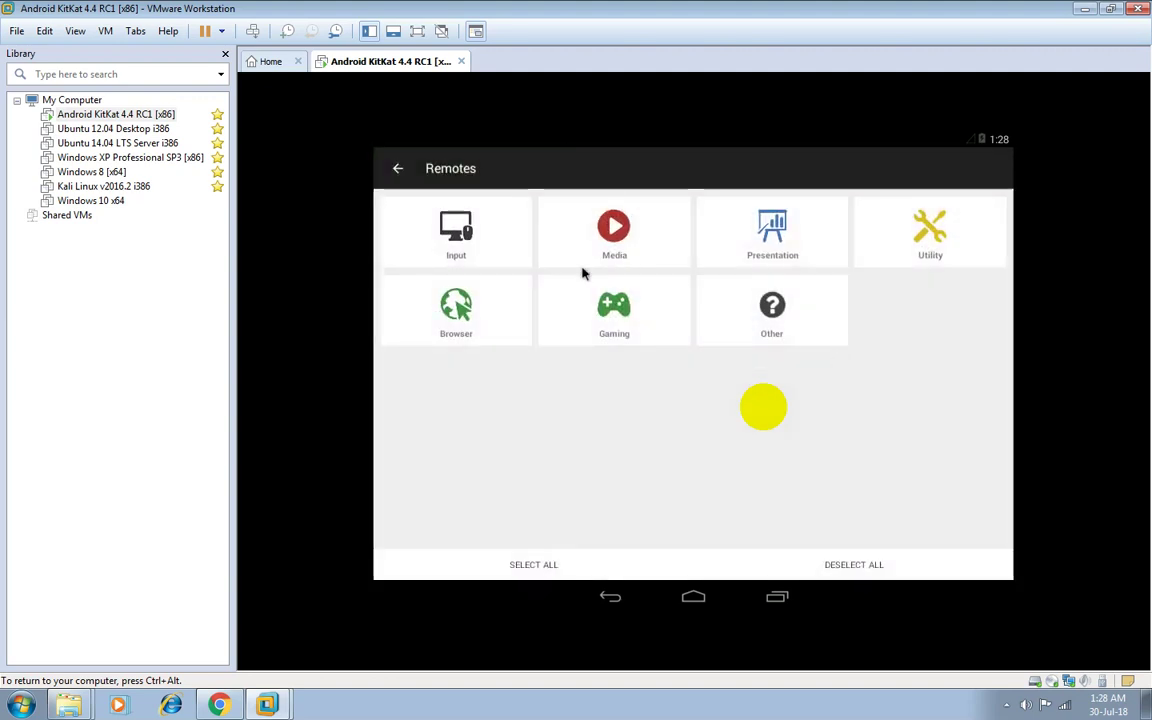
click(486, 247)
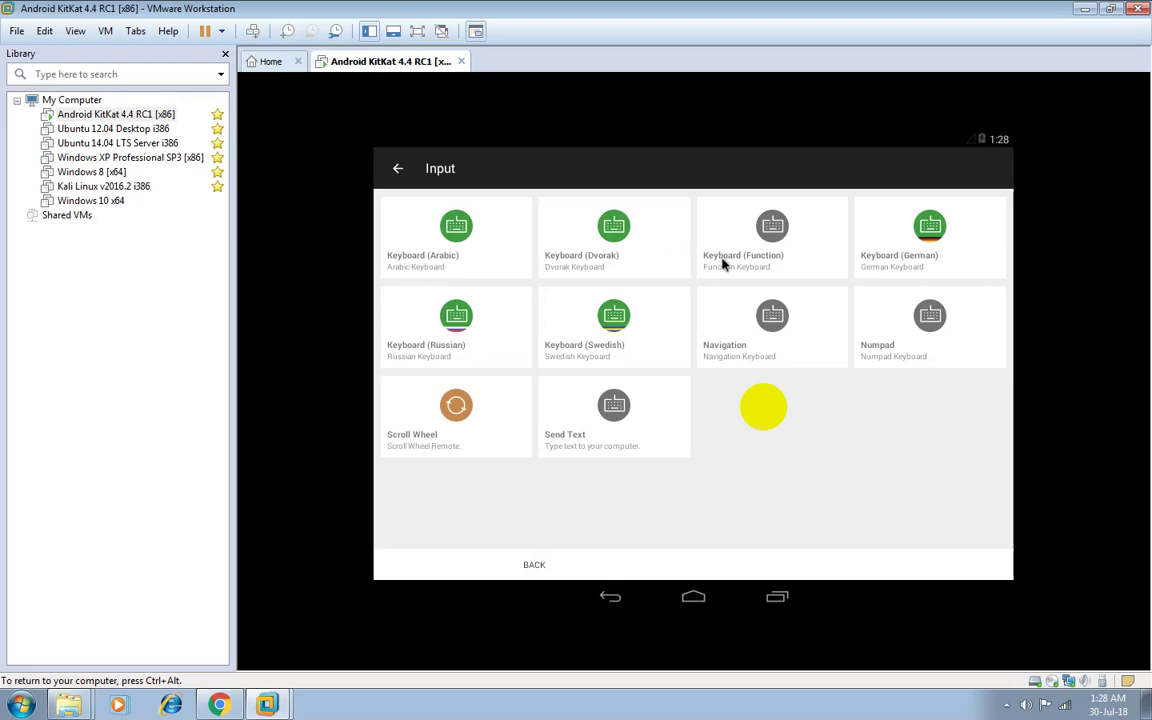
key(Escape)
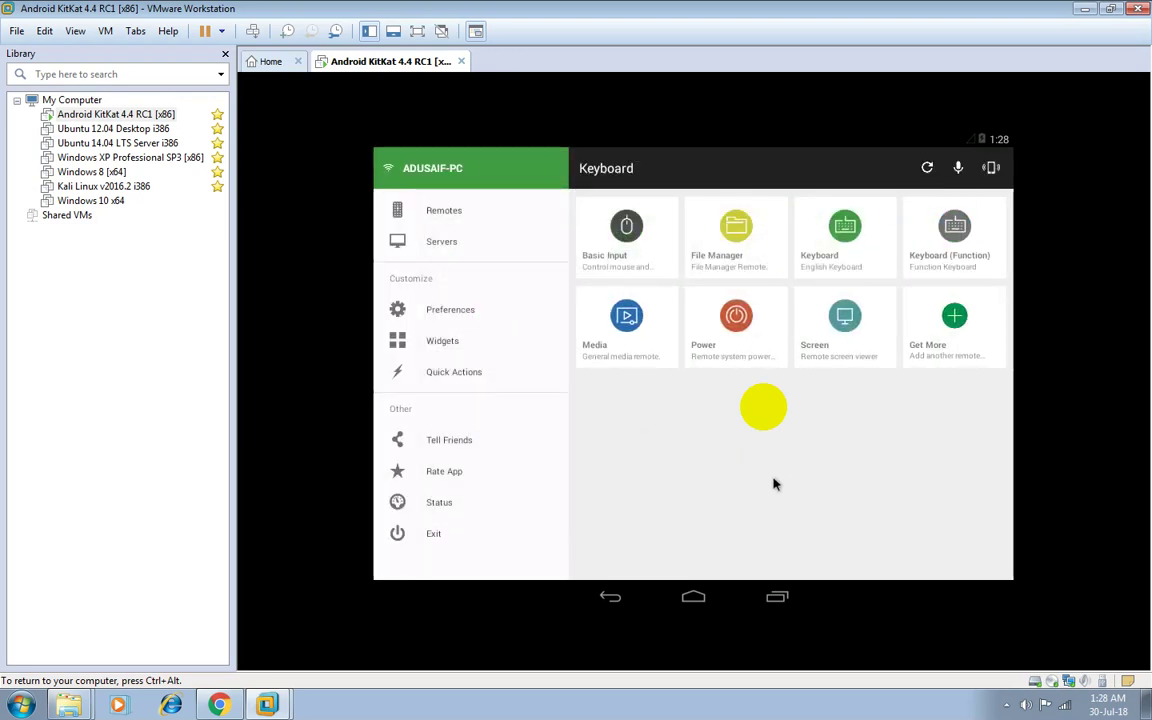
Open the Screen remote and send the Win+Tab combination to the PC with its special keys.
click(844, 322)
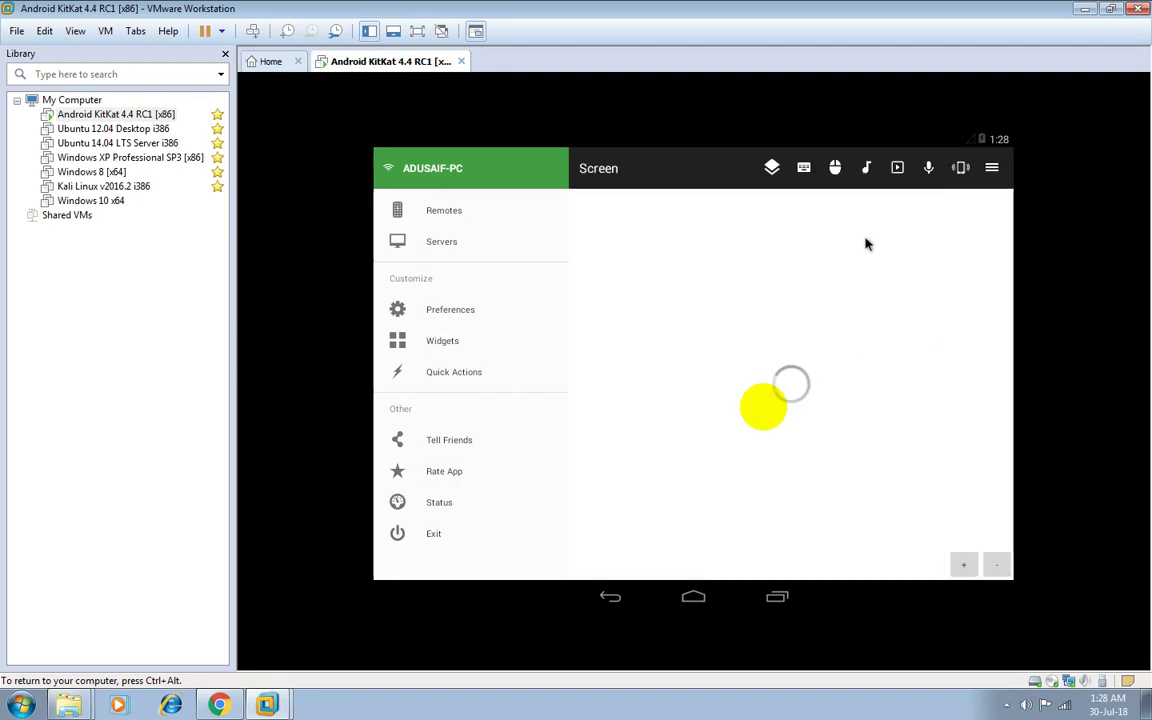
click(805, 172)
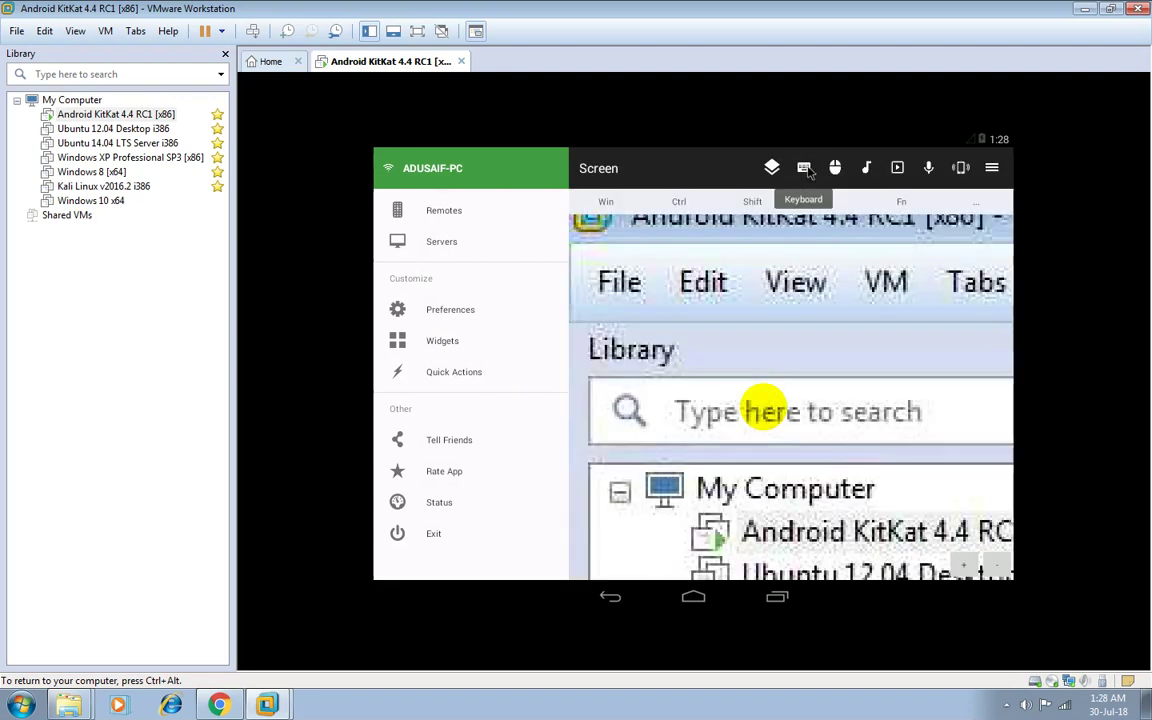
click(603, 204)
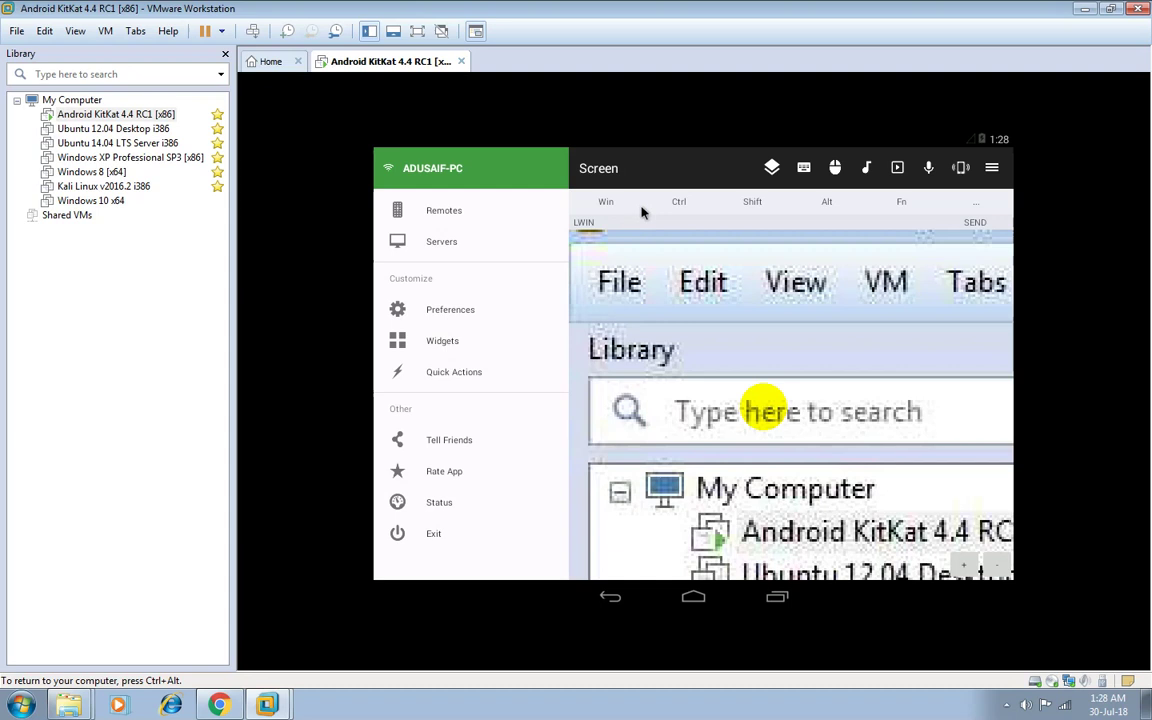
click(977, 207)
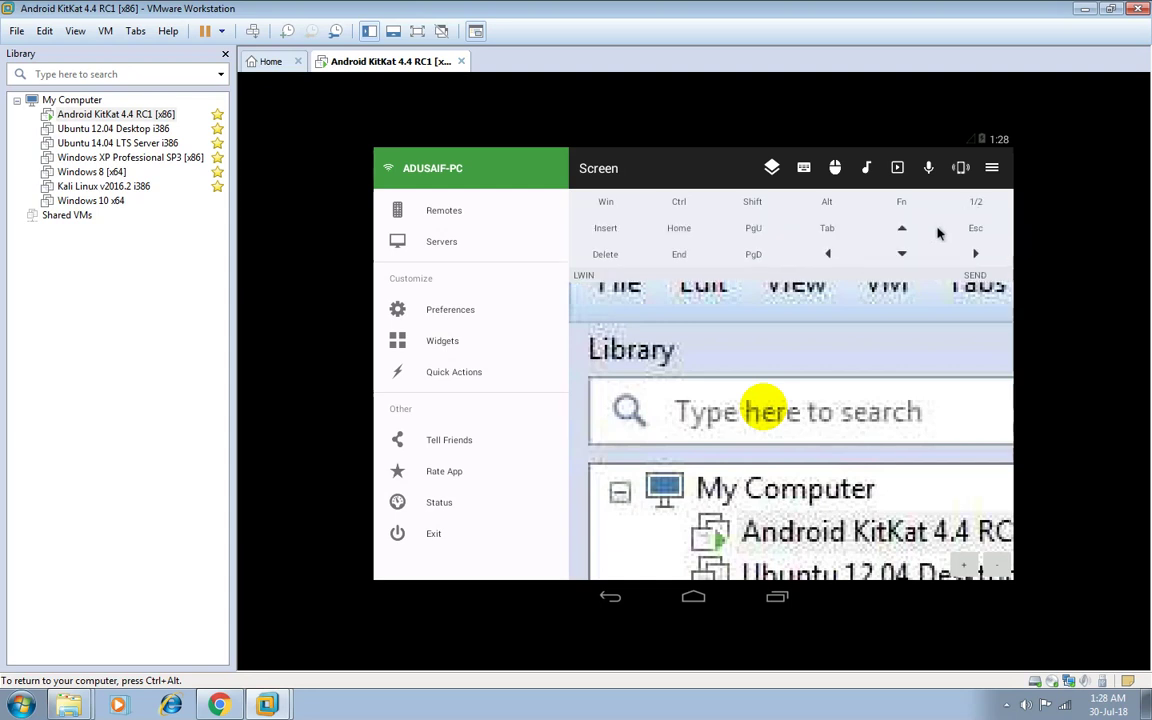
click(826, 229)
click(984, 280)
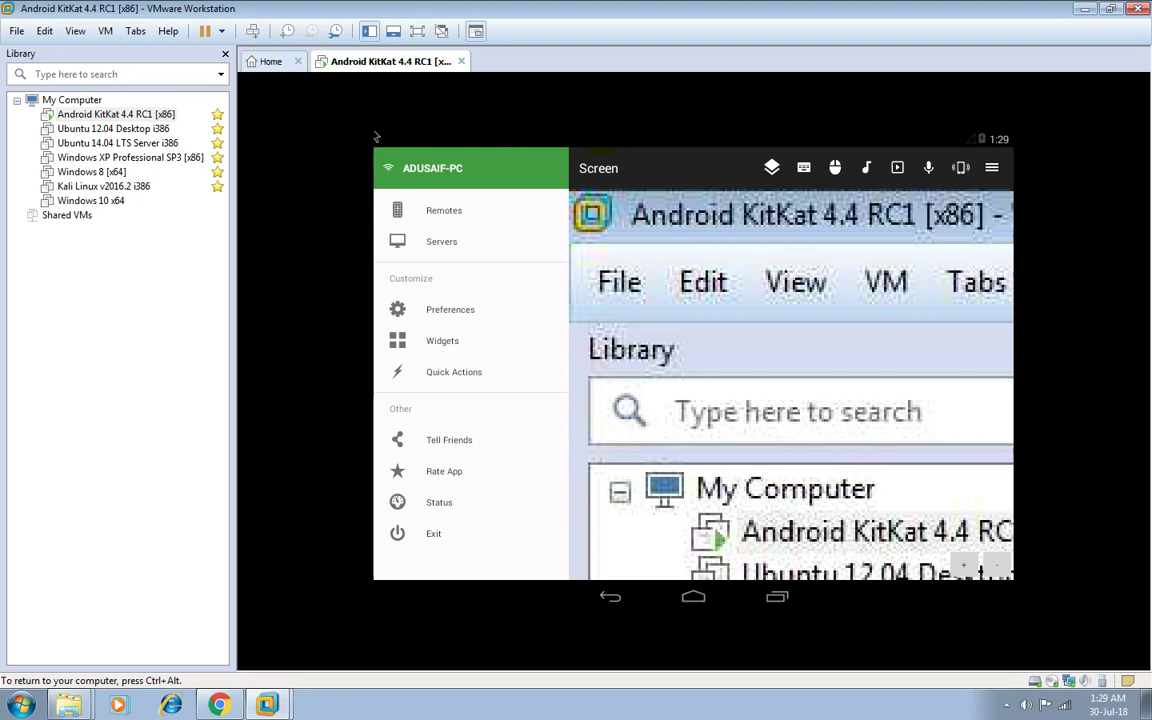
Leave Unified Remote for the Android home screen and relaunch it from the app list.
key(Escape)
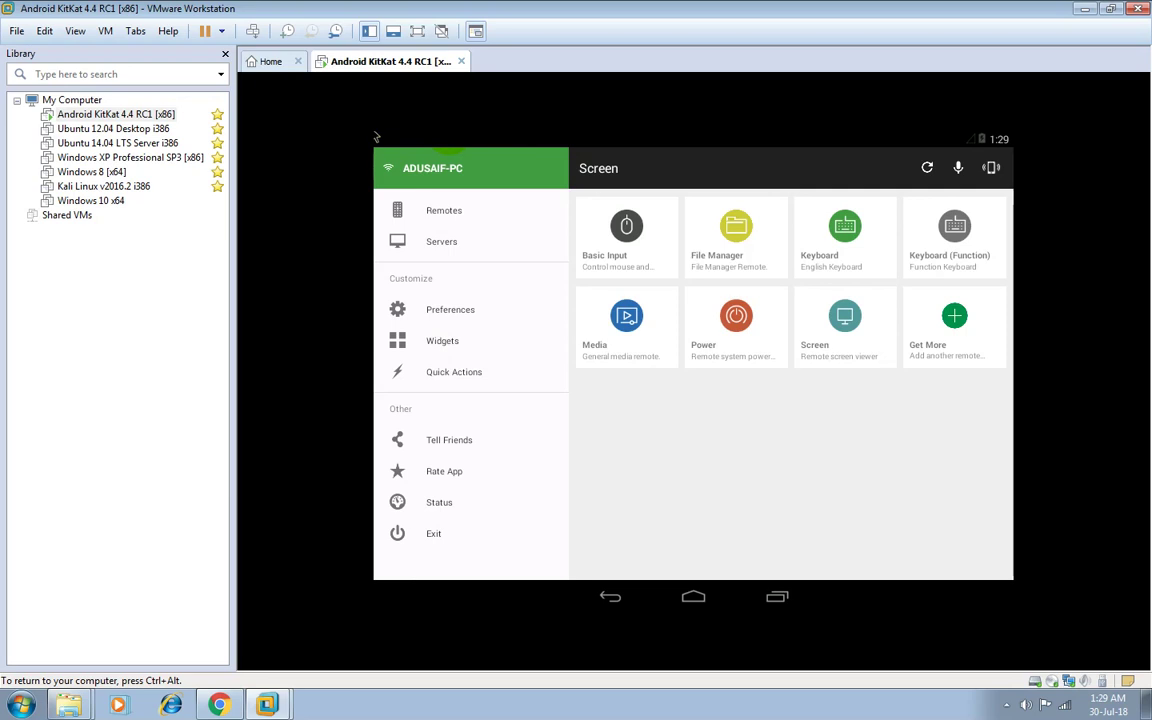
key(Escape)
click(697, 523)
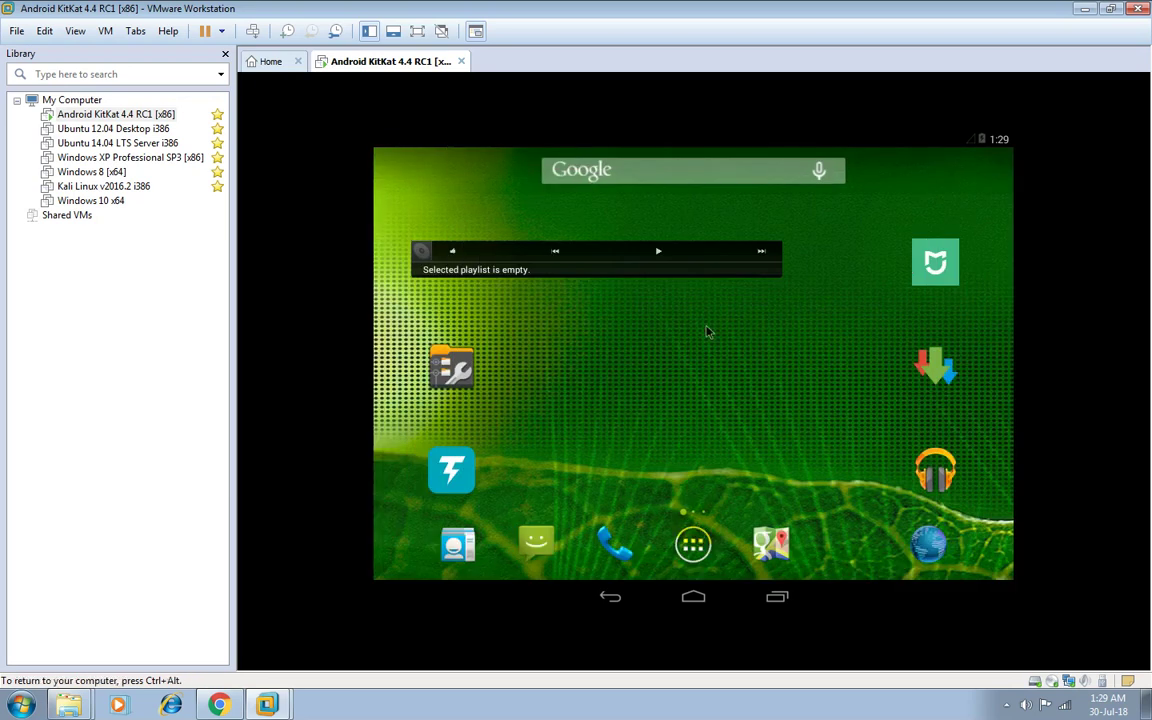
click(705, 555)
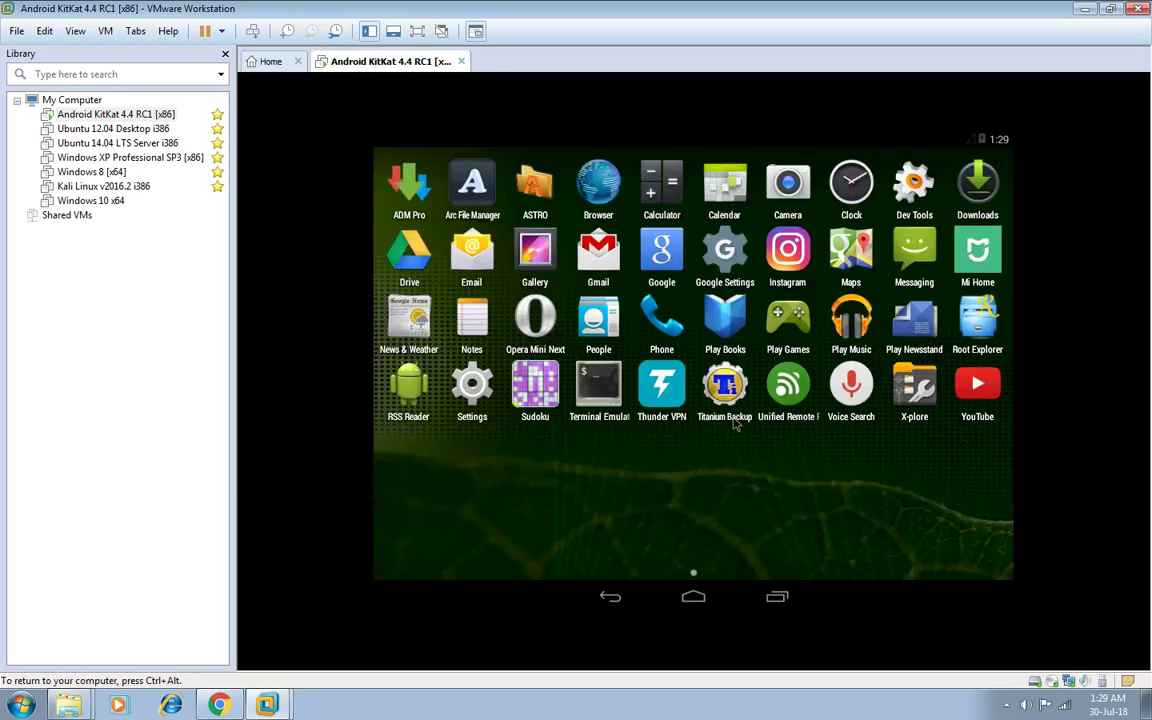
click(797, 397)
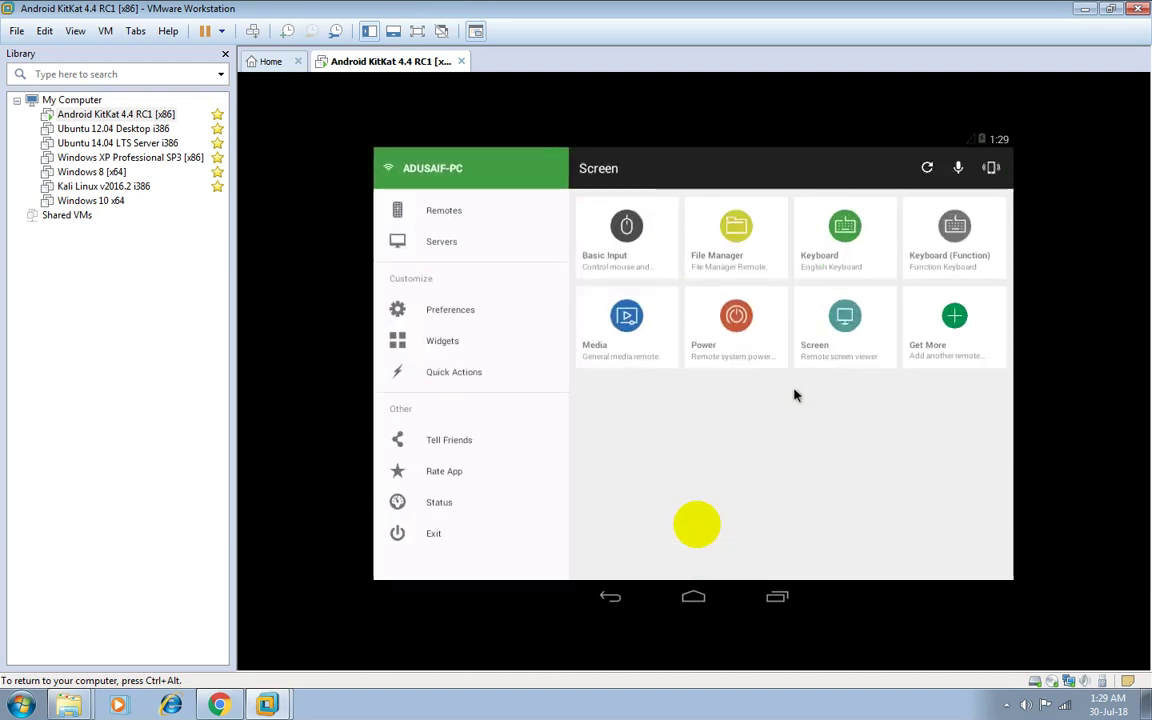
Open the Screen remote and zoom out until the full width of the PC desktop fits.
click(838, 352)
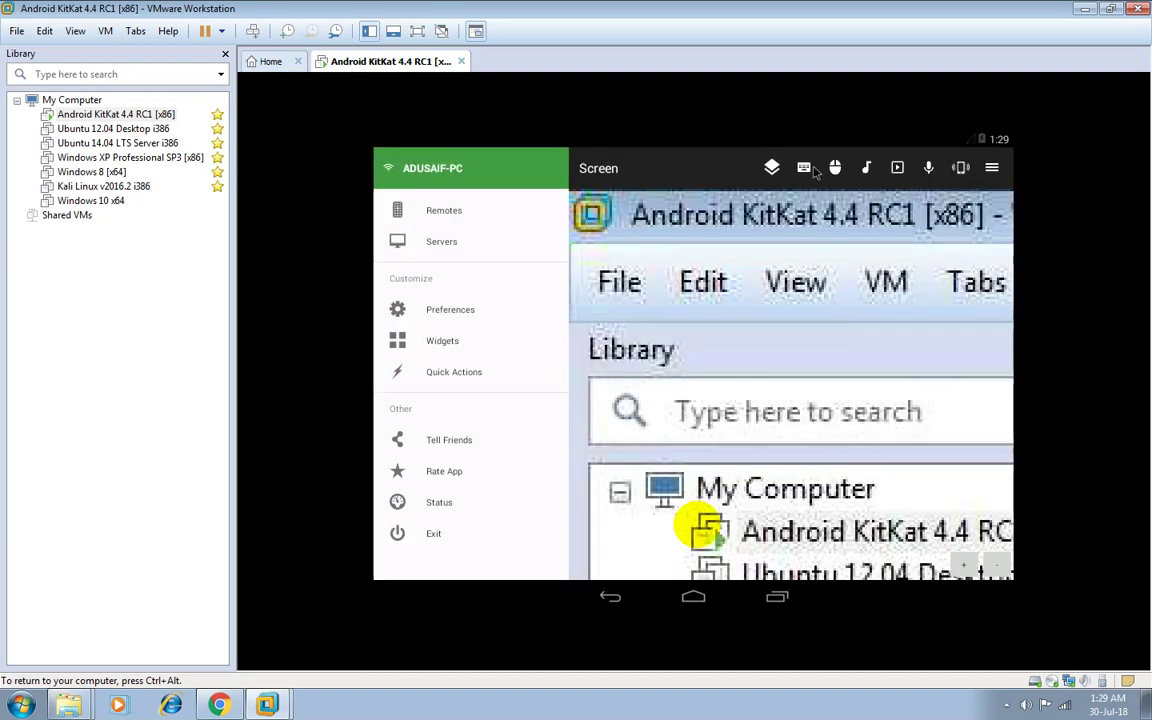
click(994, 567)
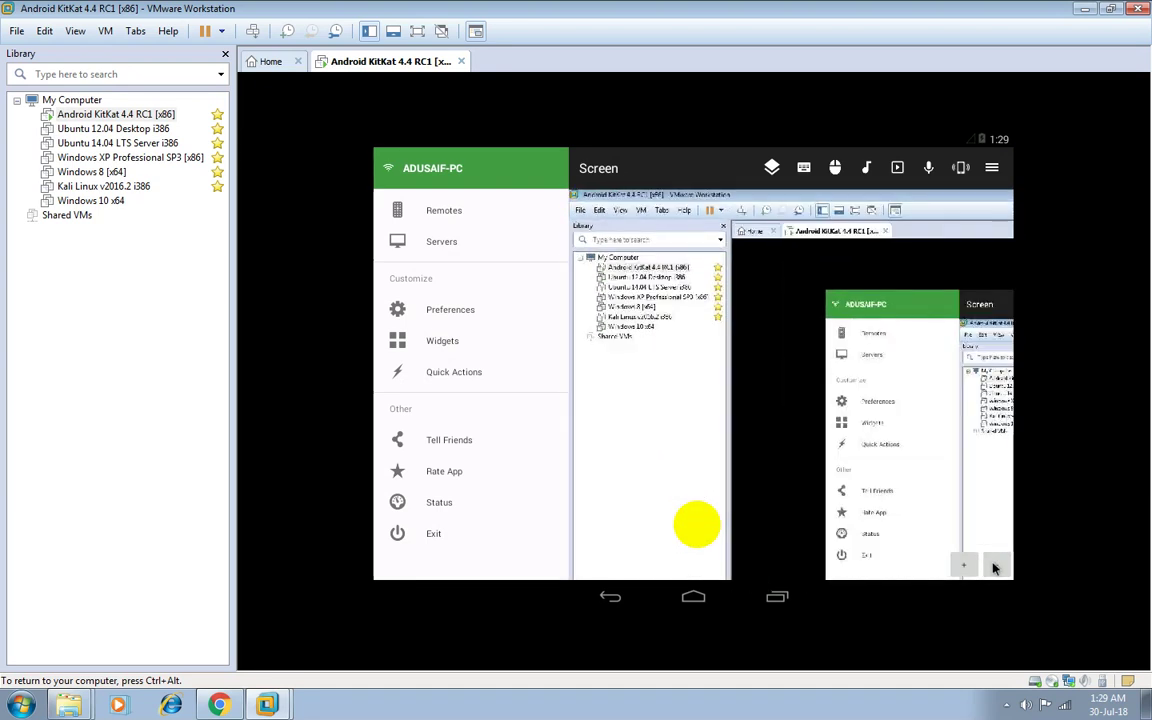
click(995, 568)
Expand the Screen remote's special keys and send the Alt+Tab combination to the PC.
click(804, 167)
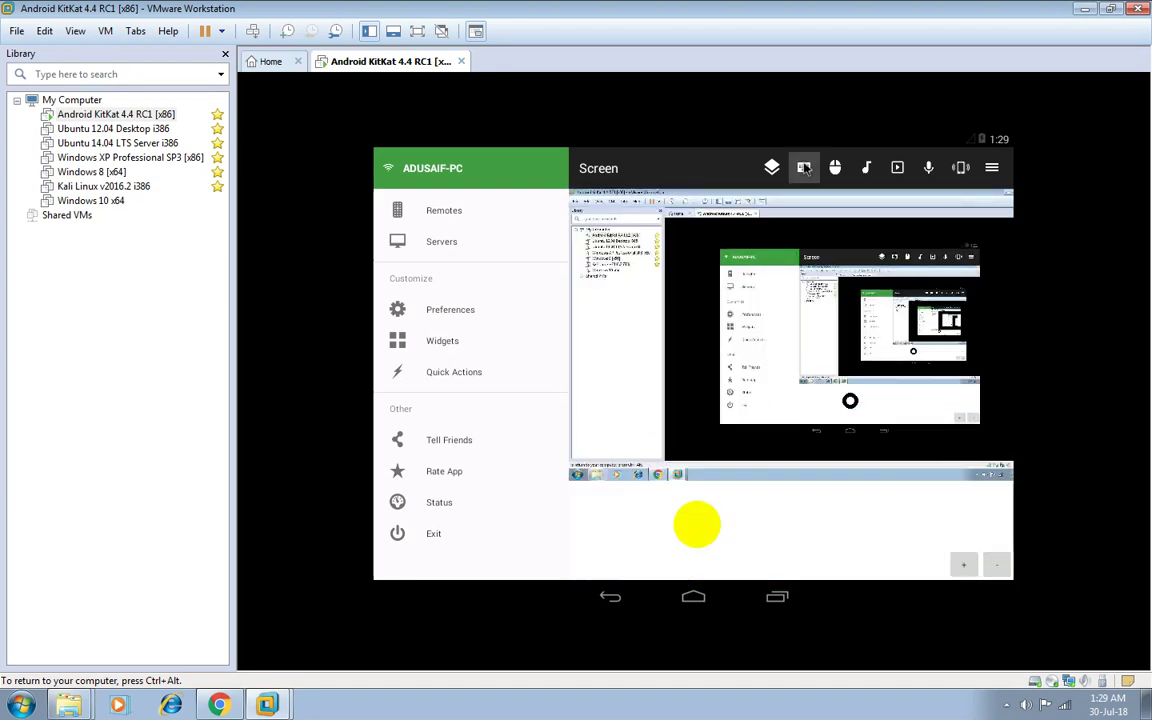
click(982, 205)
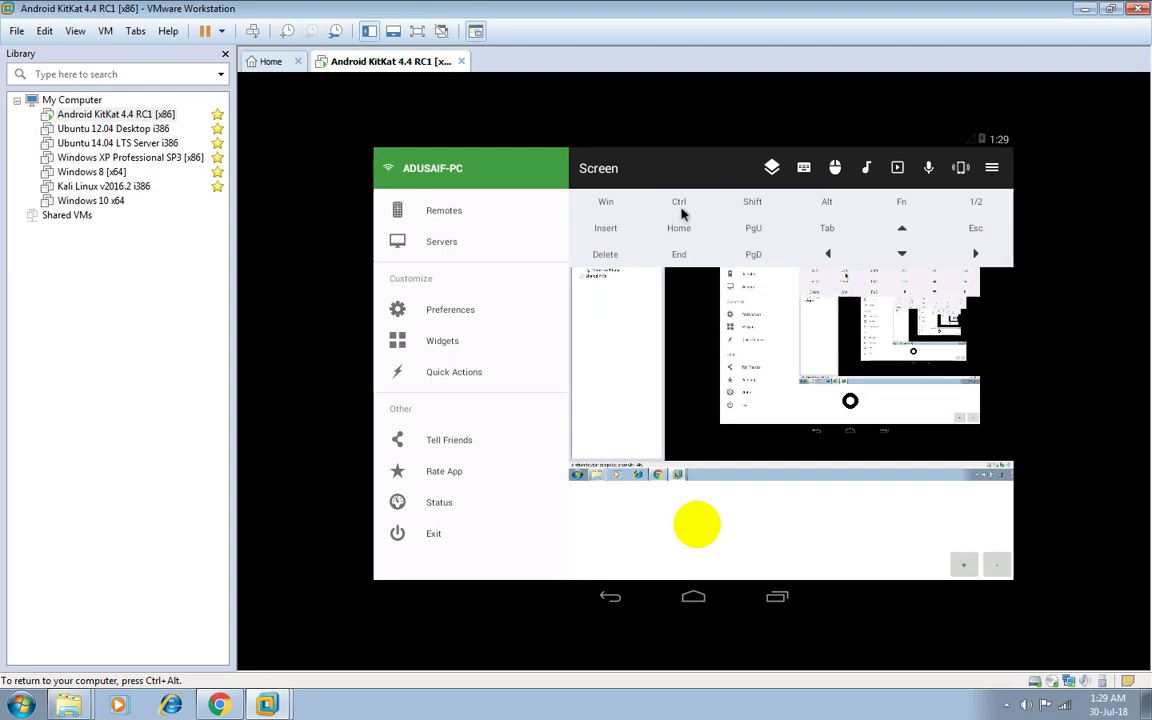
click(827, 204)
click(829, 228)
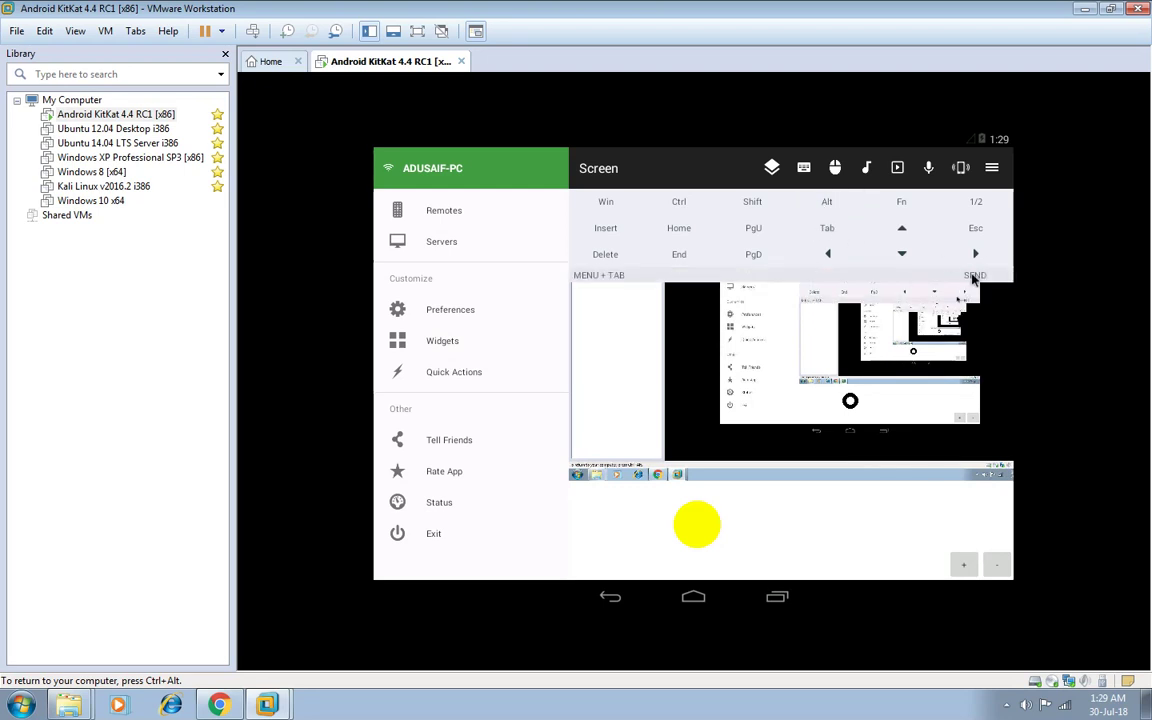
click(972, 277)
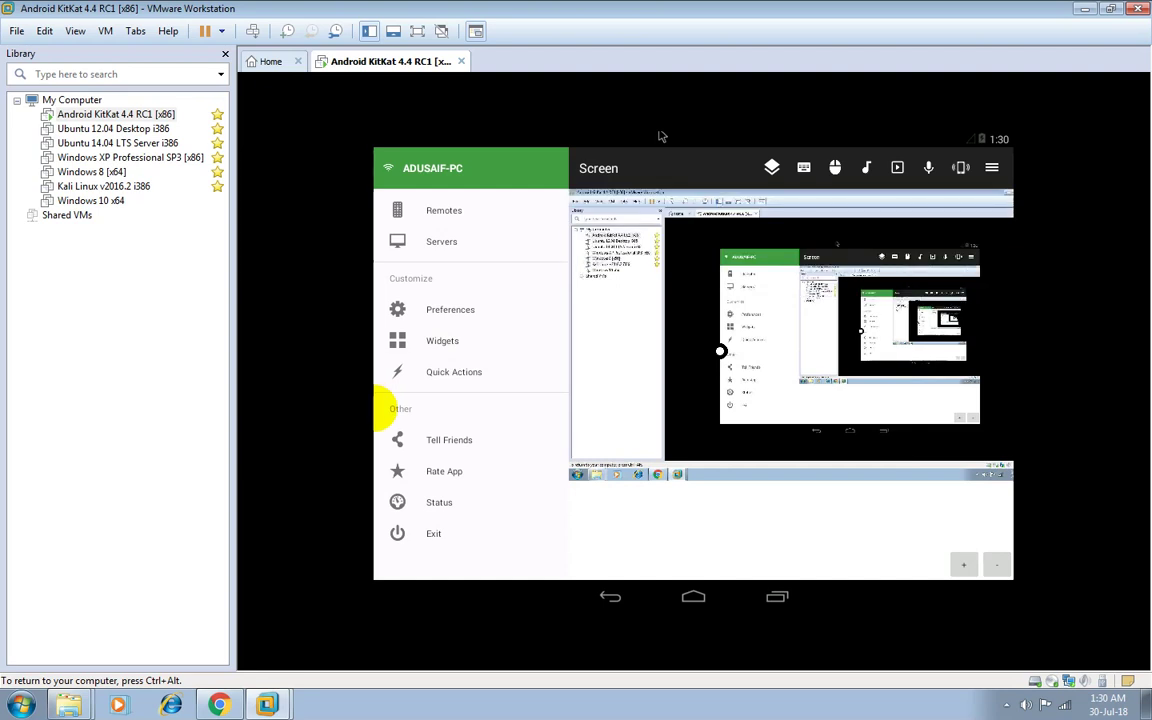
Cycle through the Screen and Keyboard remotes from the remotes list and go back out to the Android app list.
key(Escape)
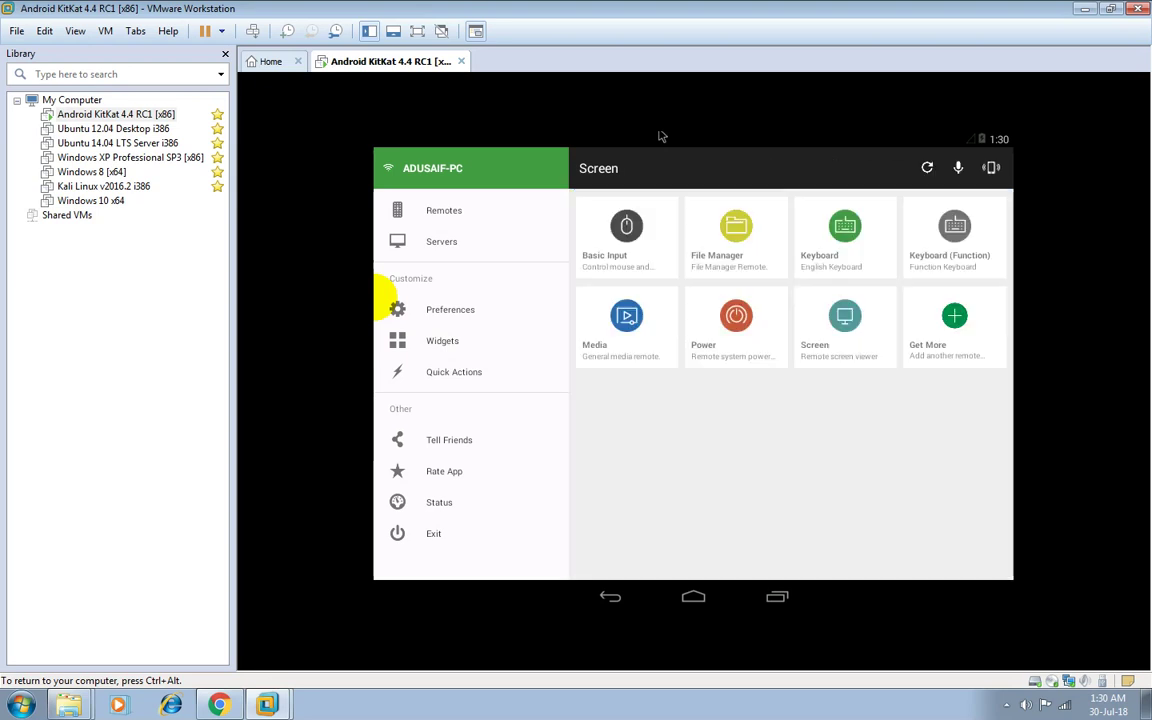
key(Return)
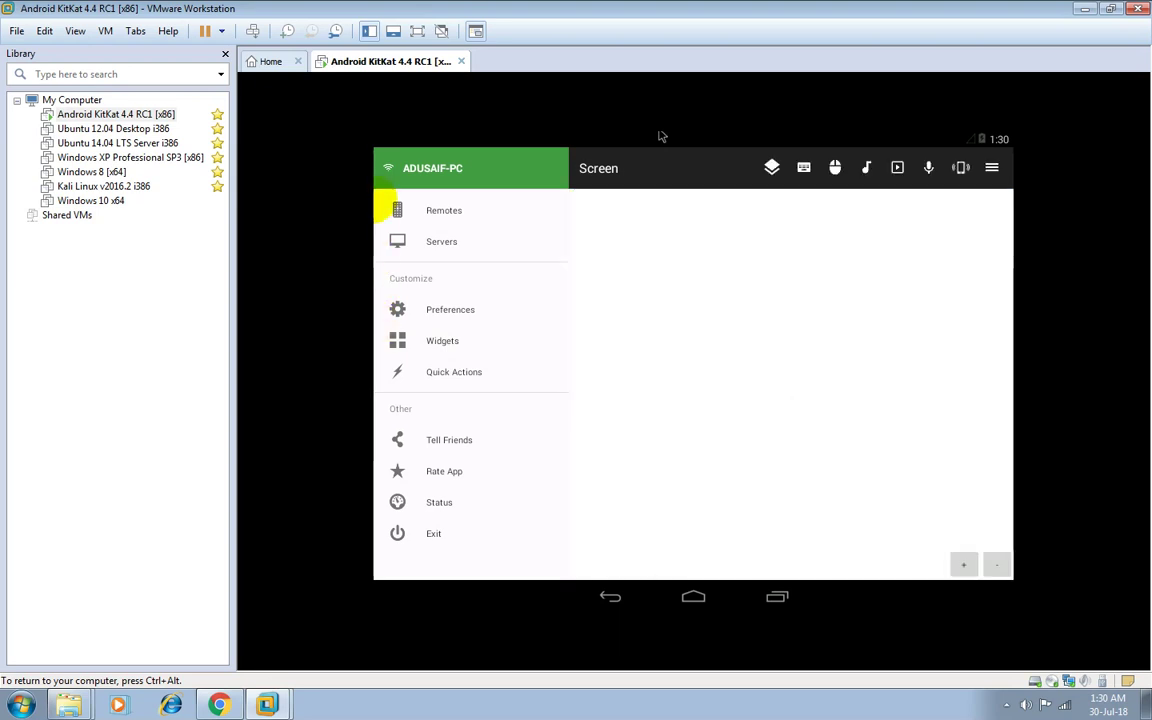
key(Escape)
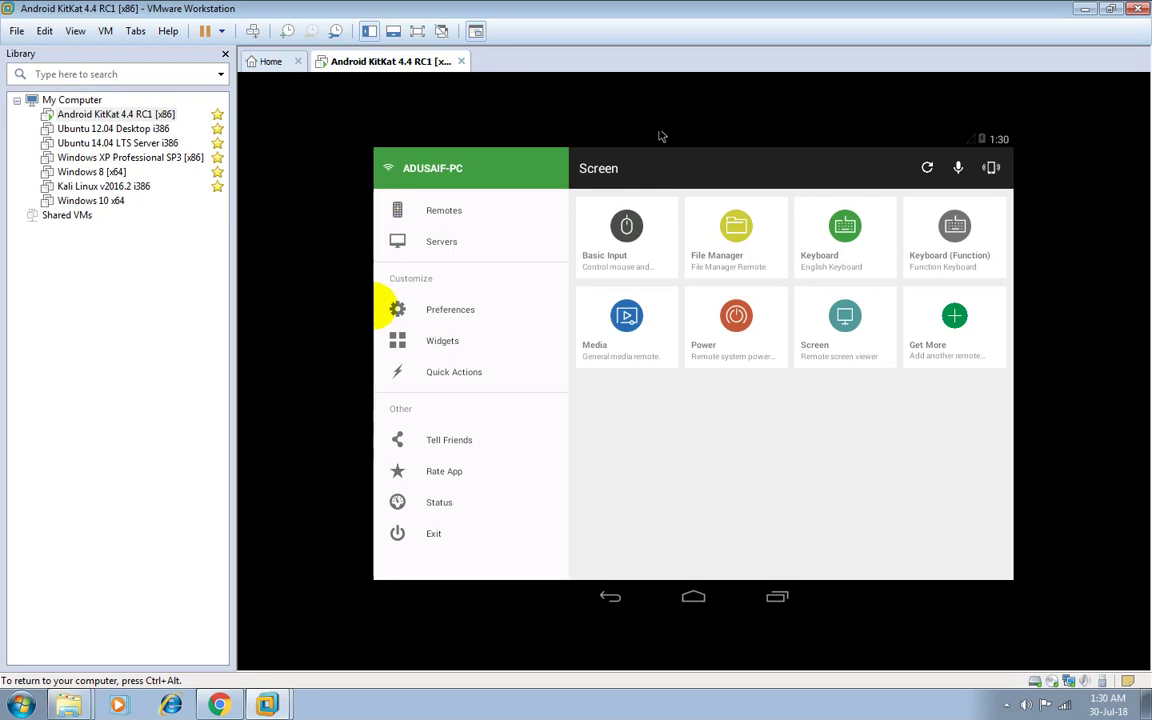
key(Return)
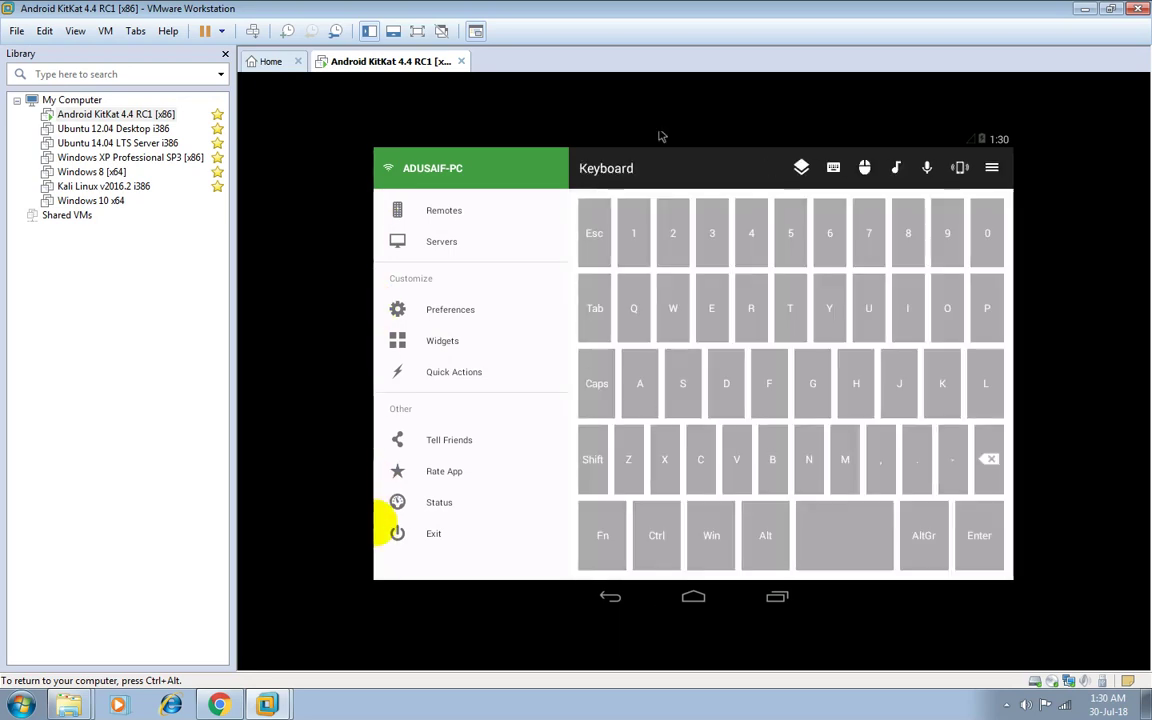
key(Escape)
key(Down)
key(Return)
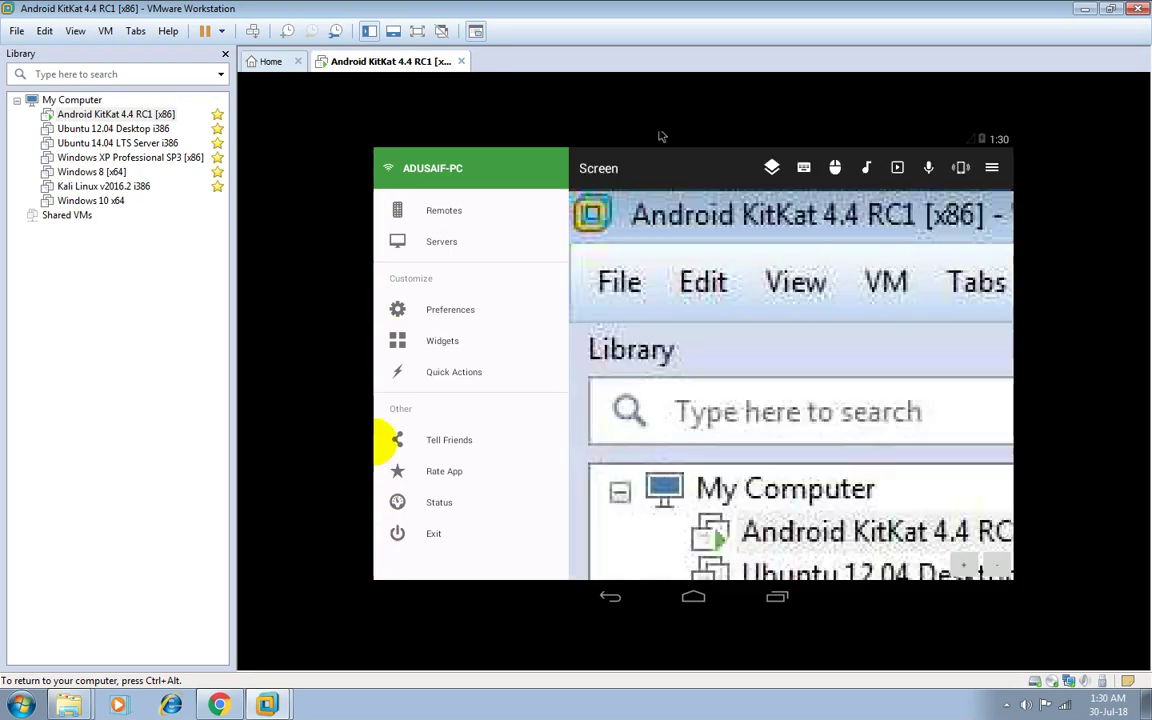
key(Escape)
key(Escape)
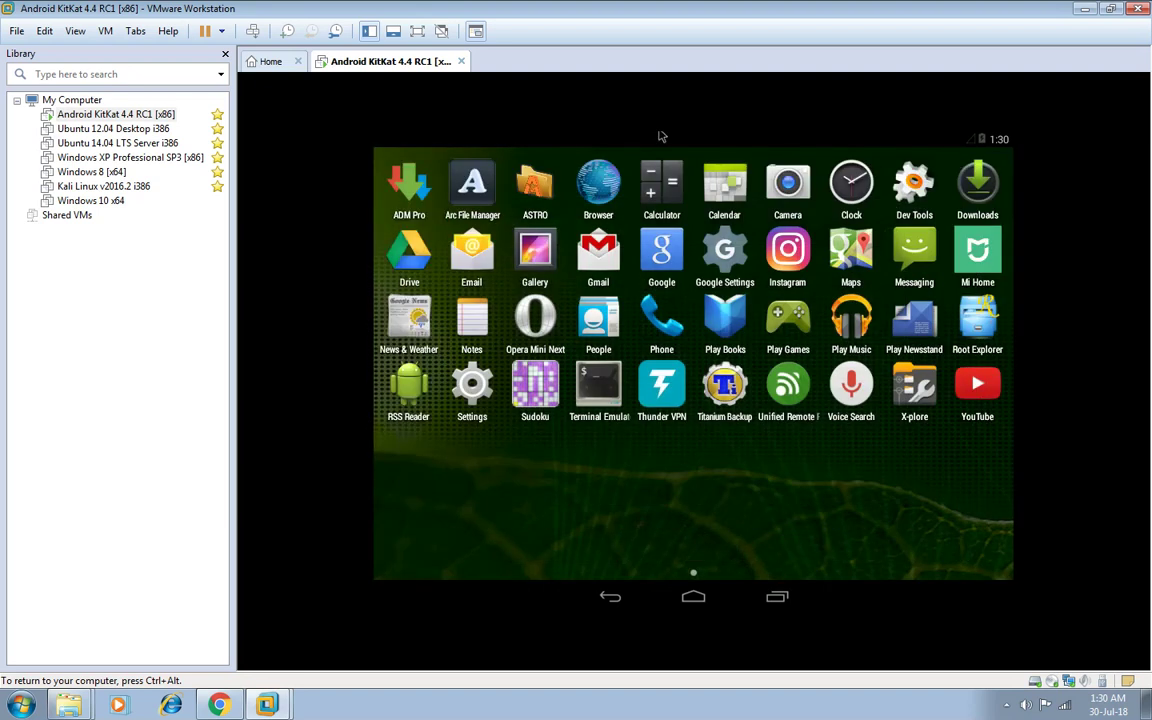
Relaunch Unified Remote, examine the general, connection and miscellaneous details on the Status page, and return to the remotes list.
key(ctrl+alt)
click(806, 403)
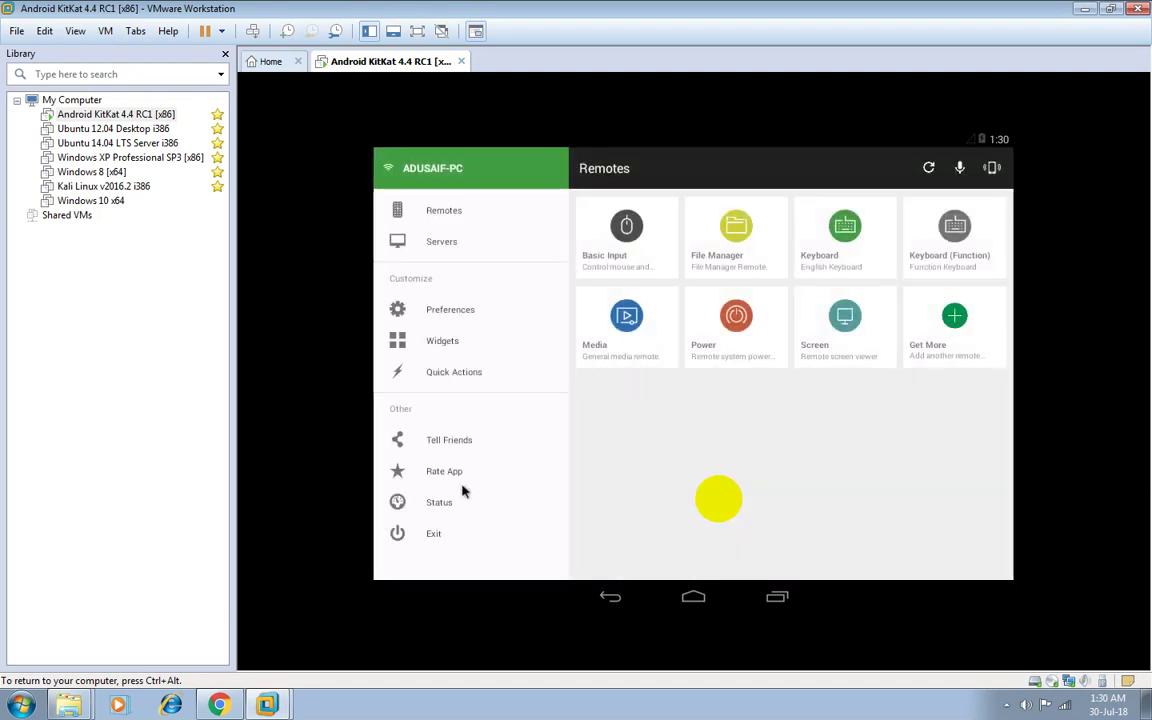
click(466, 503)
scroll(885, 432, down, 5)
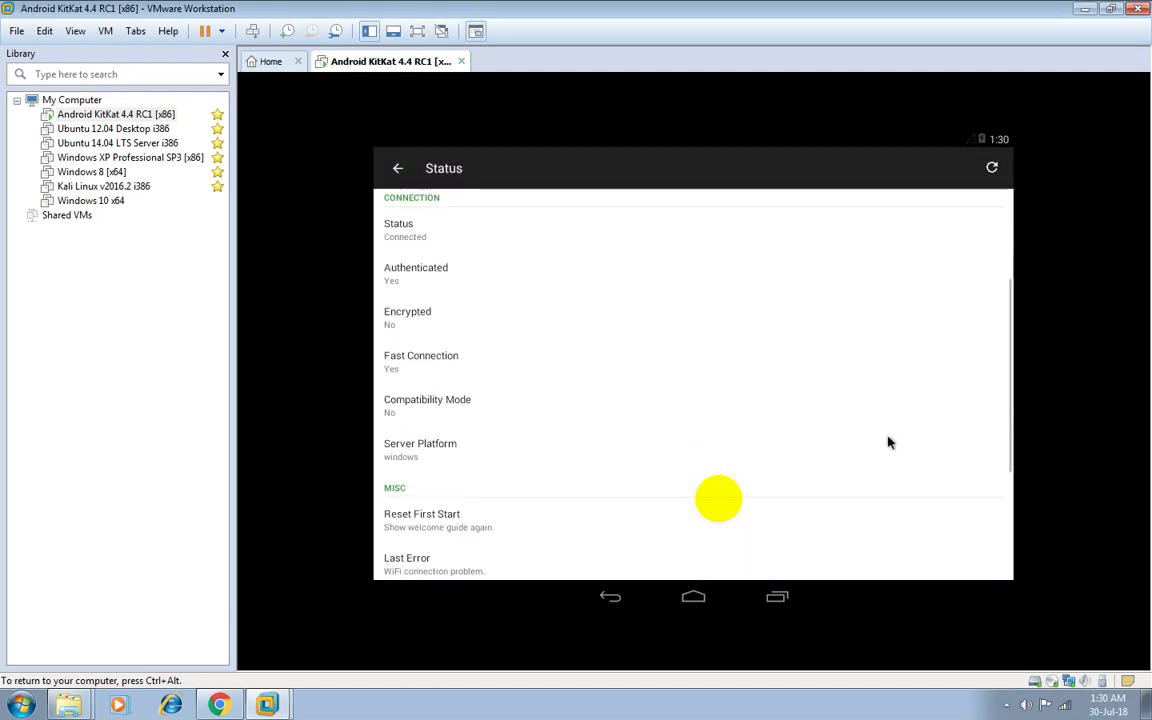
scroll(888, 446, up, 10)
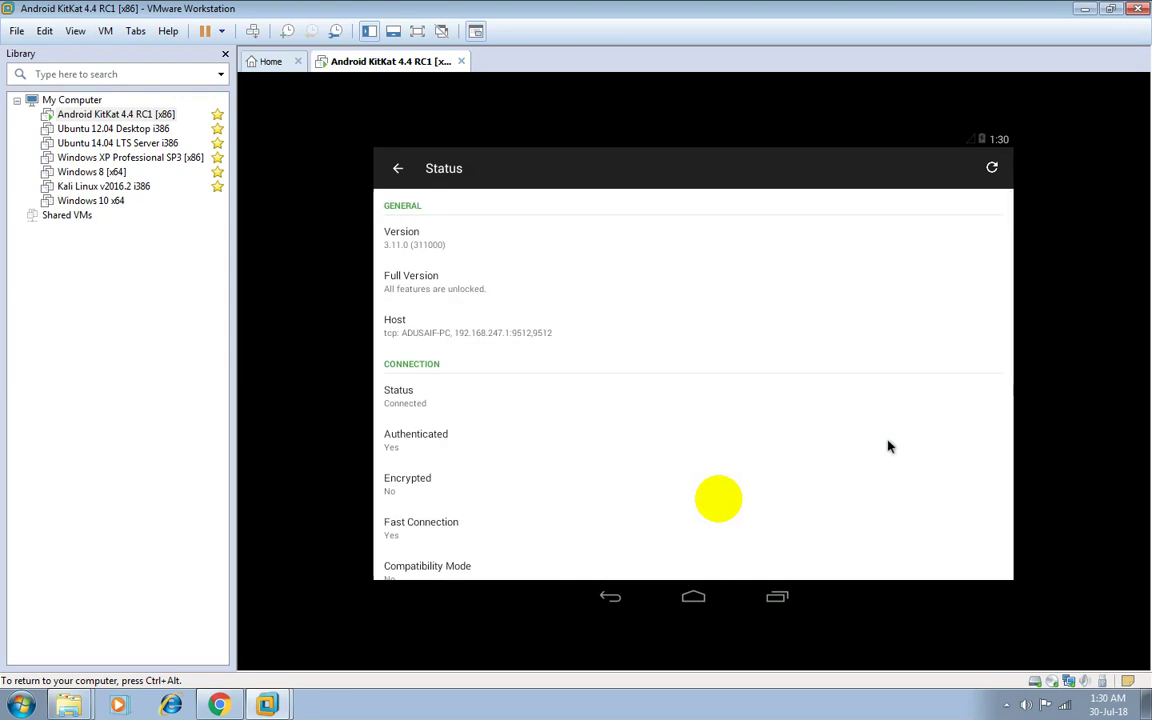
right_click(883, 444)
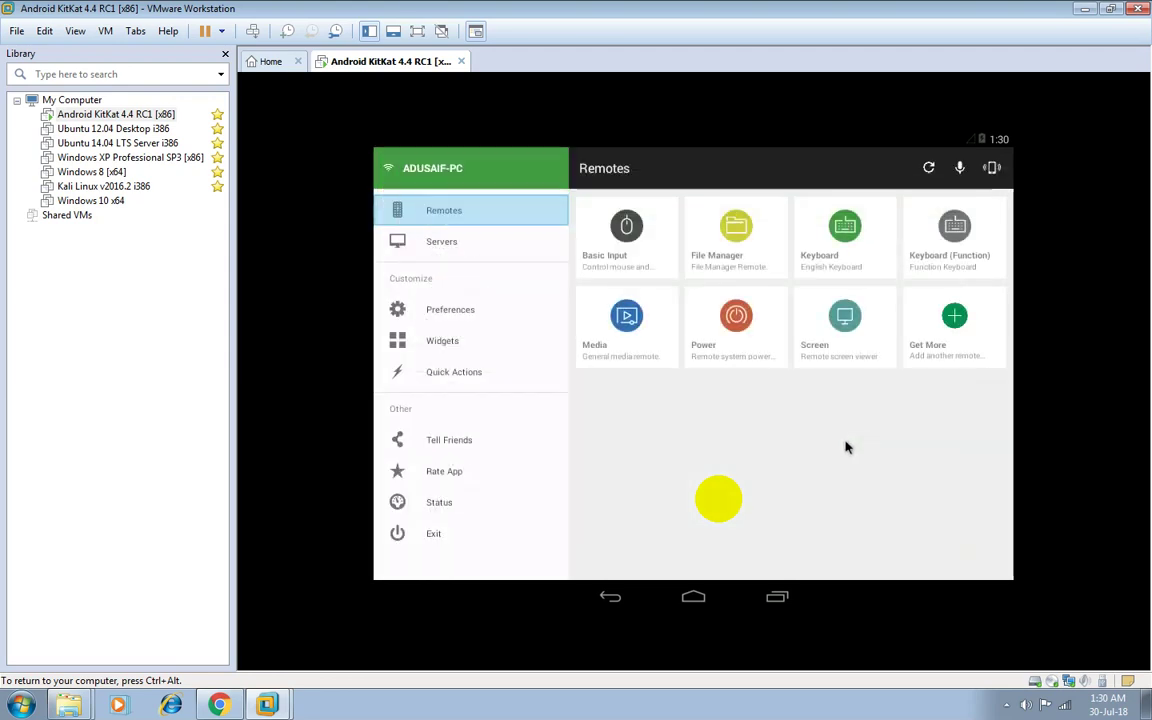
Exit Unified Remote and dismiss the entry shown in the Android recent apps overview.
click(422, 538)
click(694, 597)
click(789, 601)
drag(870, 340, 865, 396)
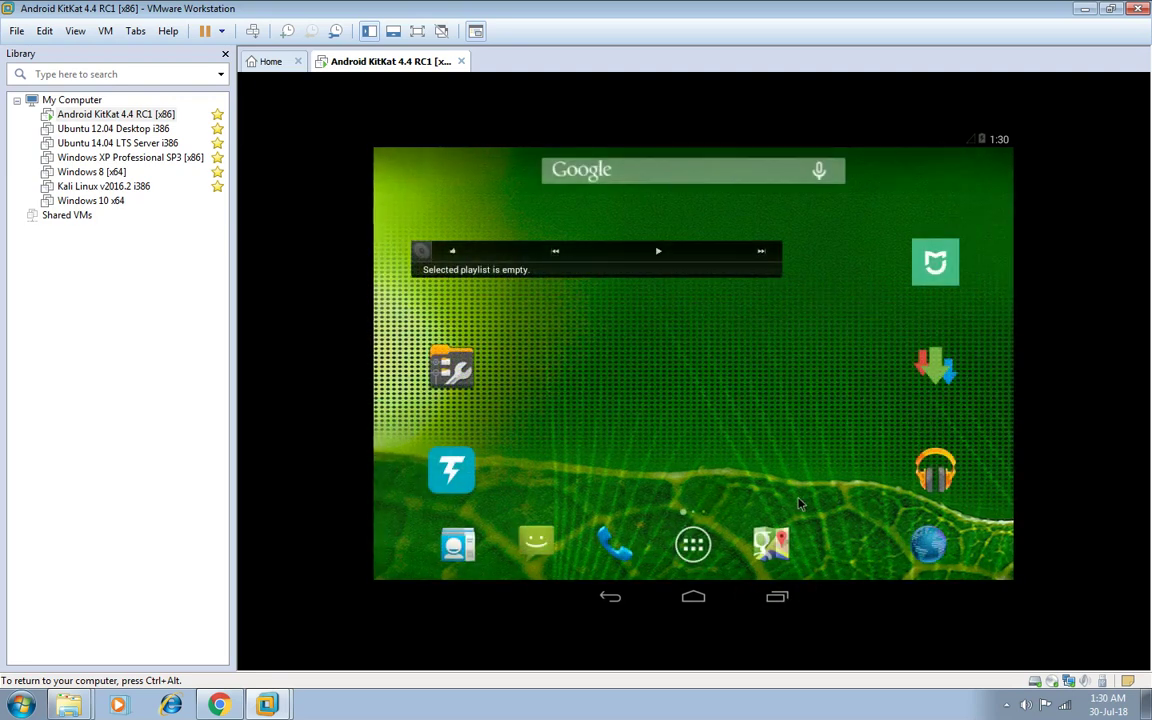
View the App info page of Unified Remote Full from the Android app list and return to the list.
click(693, 545)
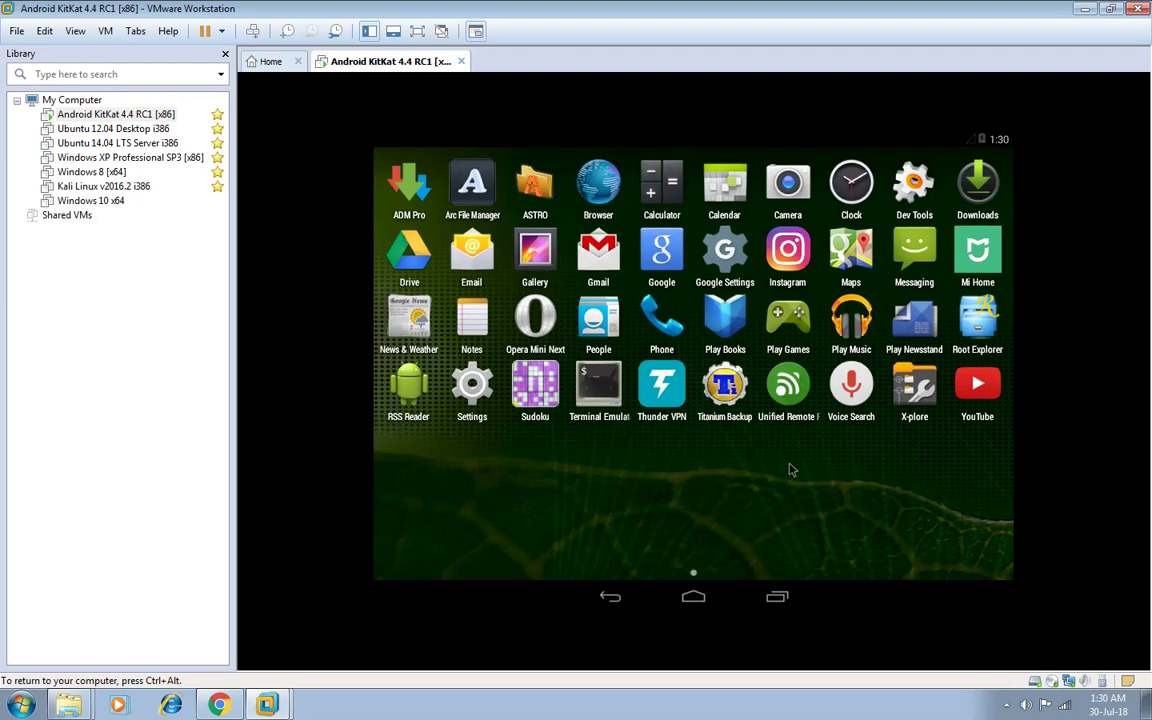
drag(808, 392, 812, 172)
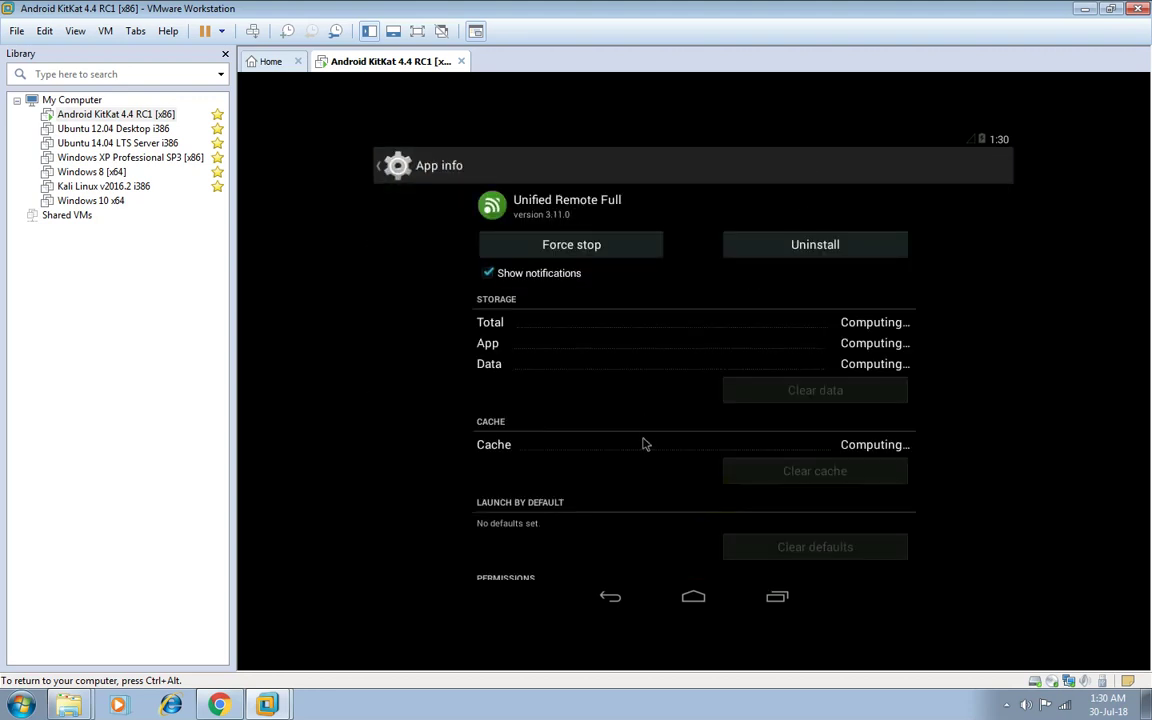
key(Escape)
key(Escape)
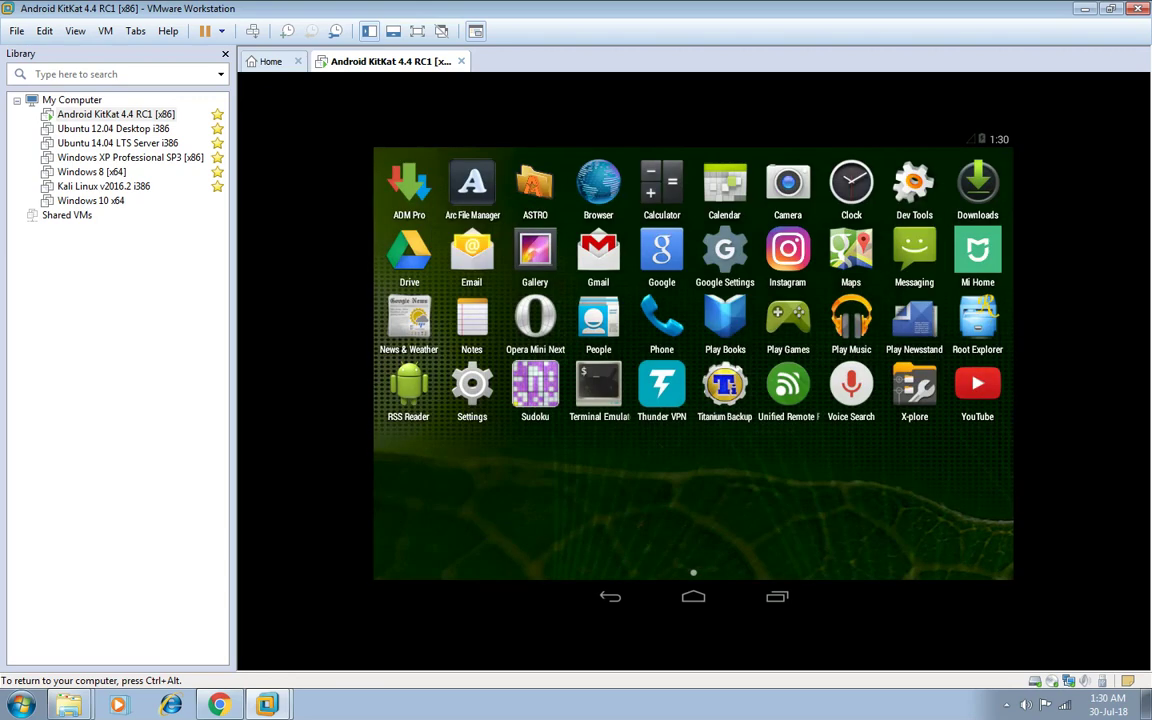
Power off the Android KitKat virtual machine from within Android and minimize the VMware window.
drag(931, 133, 890, 364)
click(847, 420)
click(756, 405)
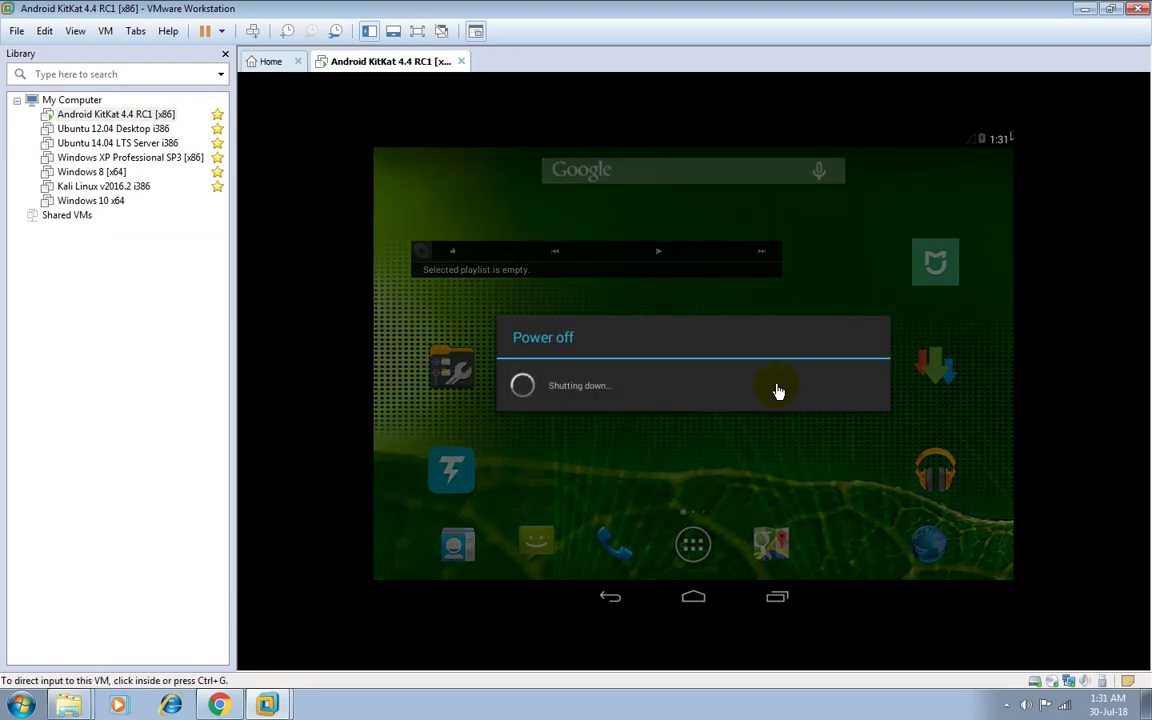
click(1079, 9)
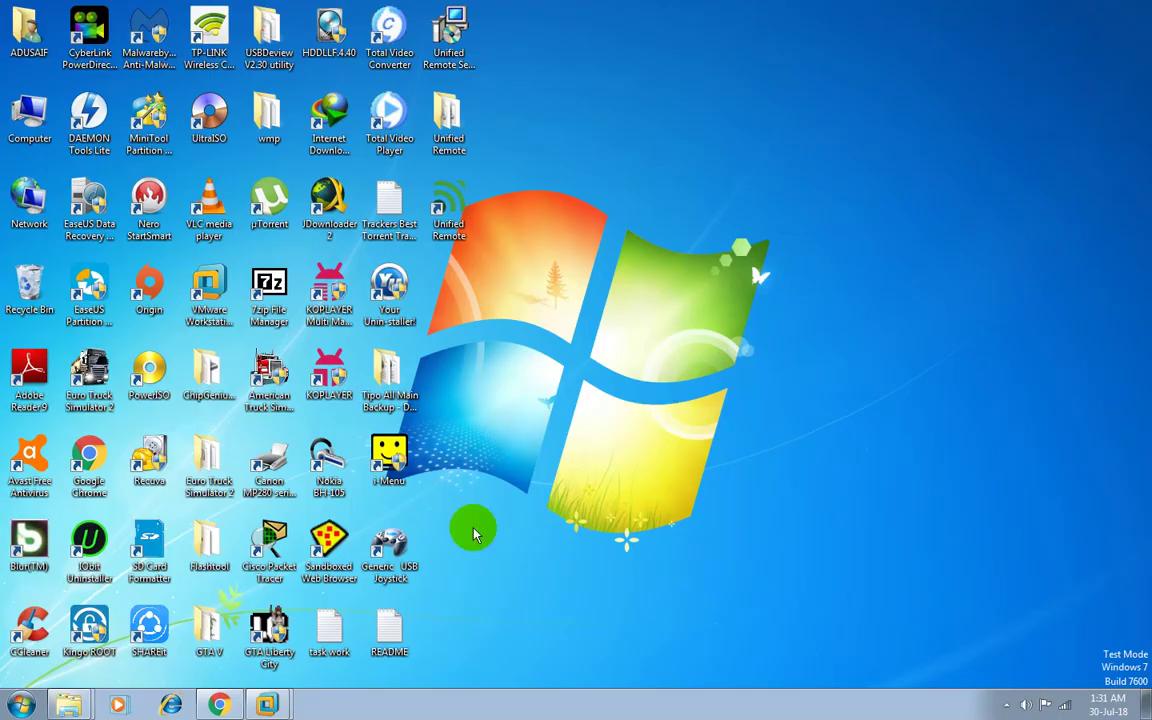
Switch to Chrome and review the server's Accounts, Connections, Instances and Addresses status sections, reloading the page at the end.
click(234, 706)
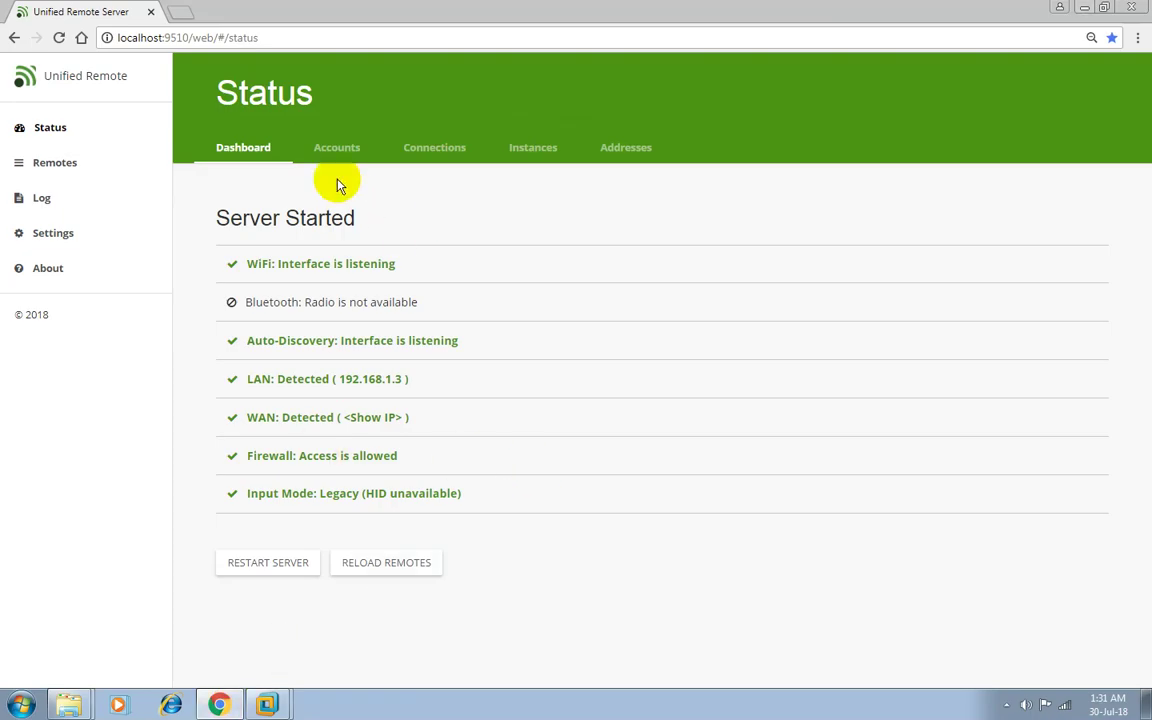
click(345, 148)
click(420, 148)
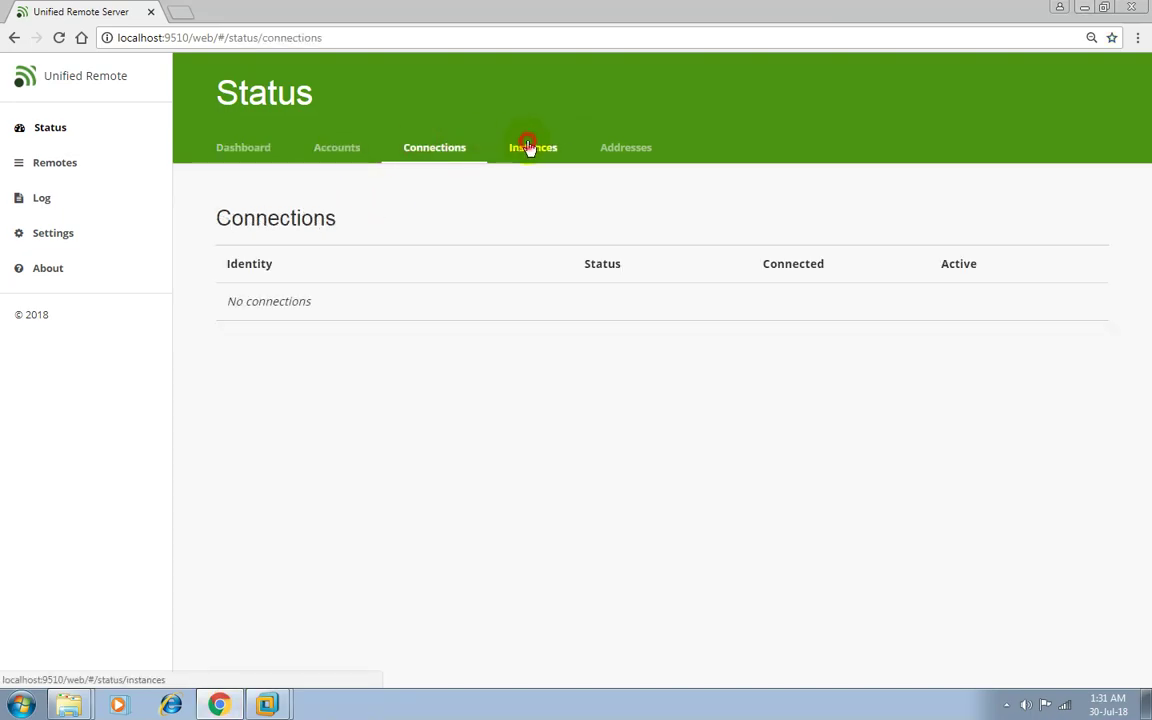
click(528, 147)
click(612, 148)
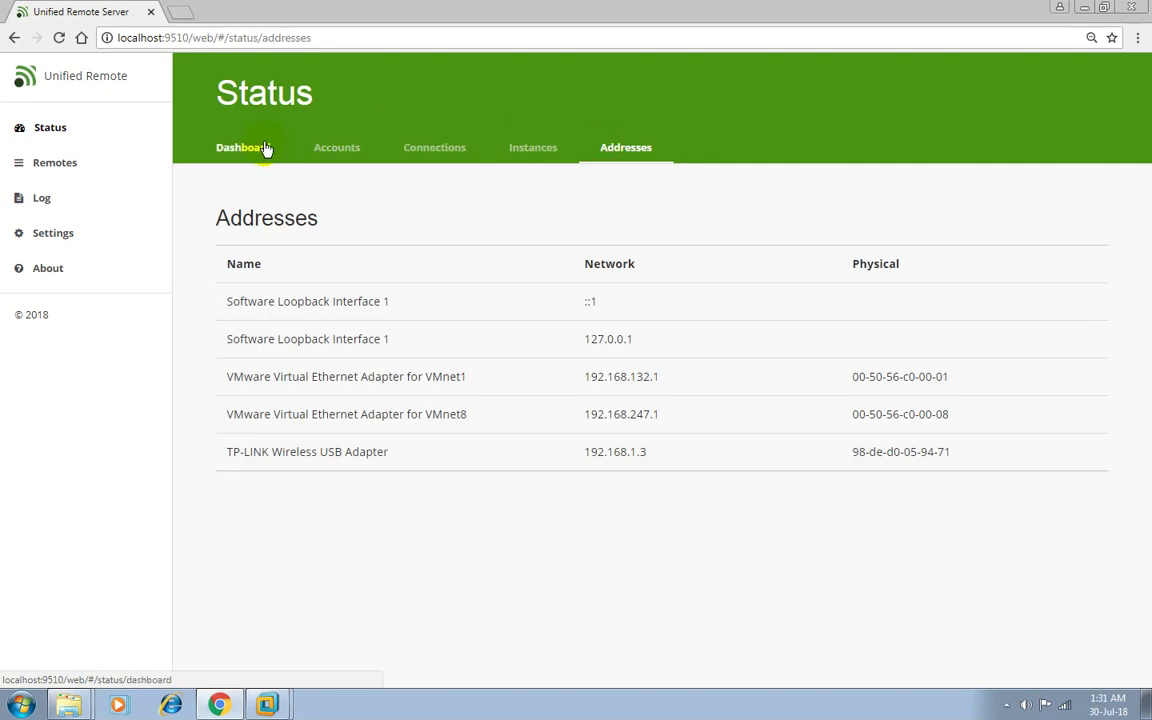
click(60, 38)
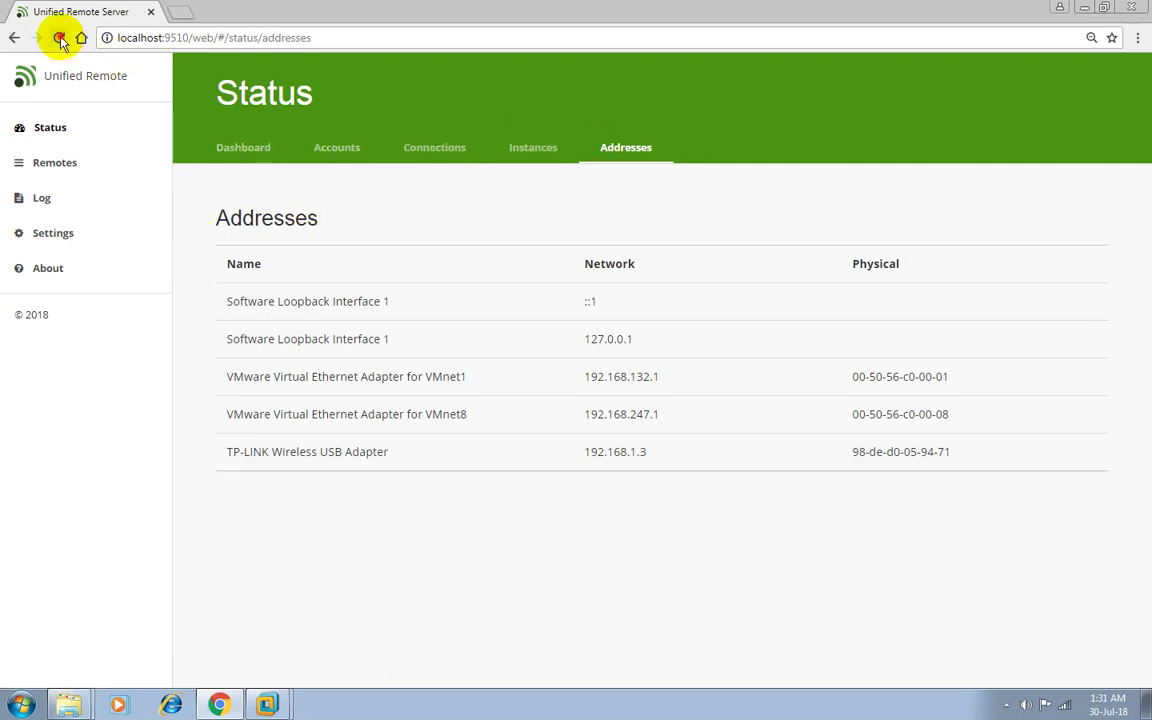
View the server's list of available remotes and look through its log.
click(112, 162)
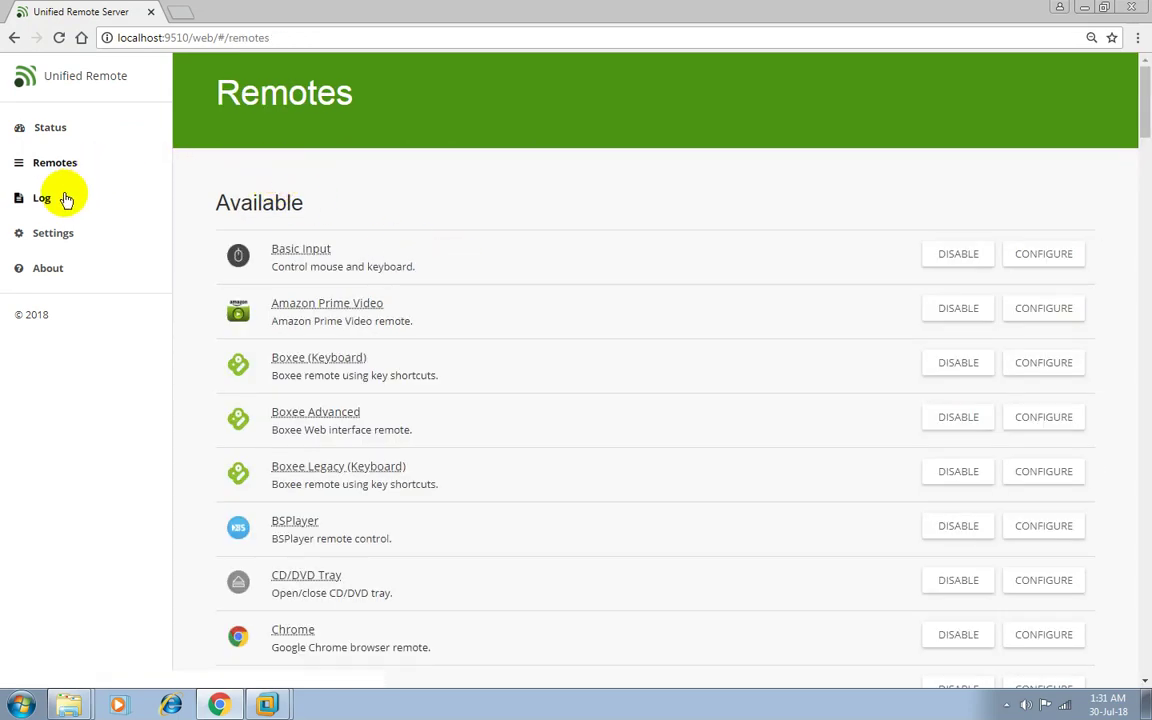
click(75, 198)
drag(1143, 245, 1111, 180)
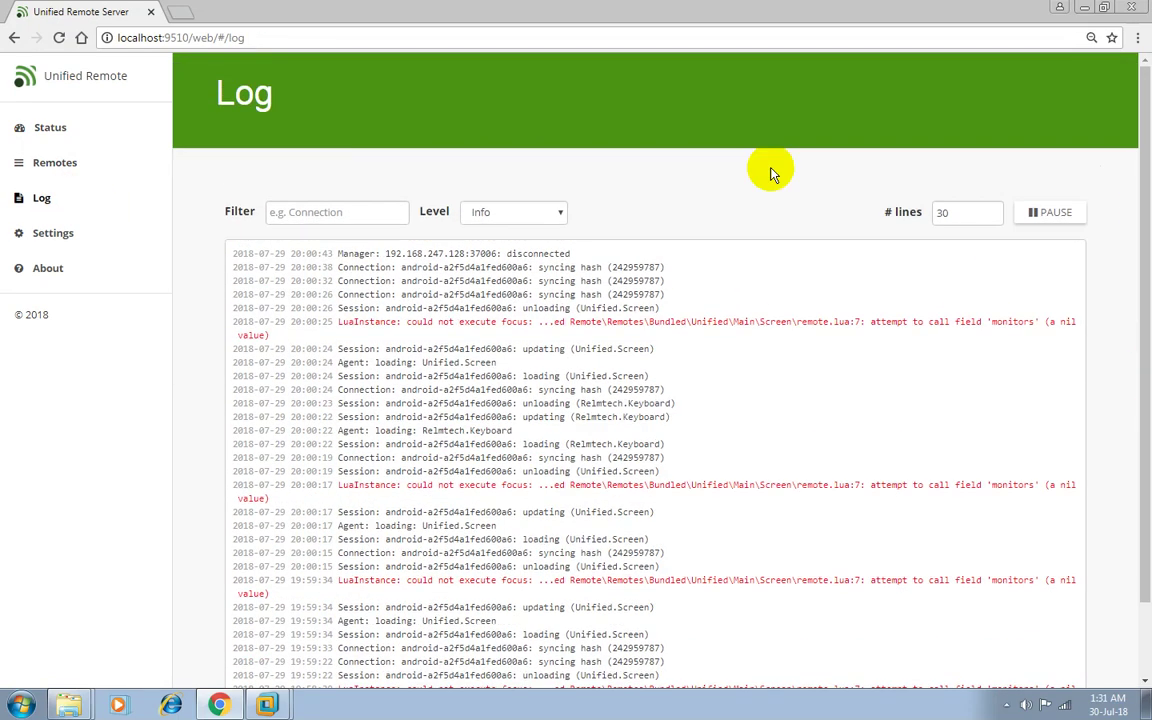
Review the server's Network, Security, Remotes and Advanced settings and return to the General settings.
click(72, 233)
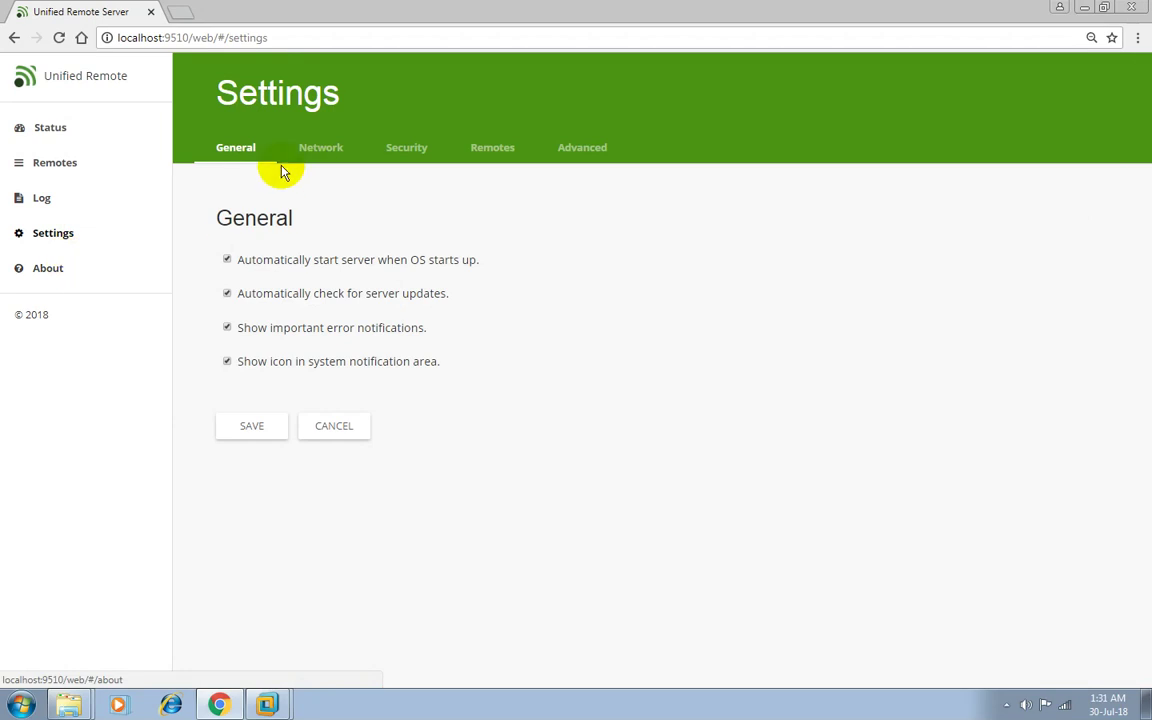
click(328, 145)
click(448, 149)
click(500, 147)
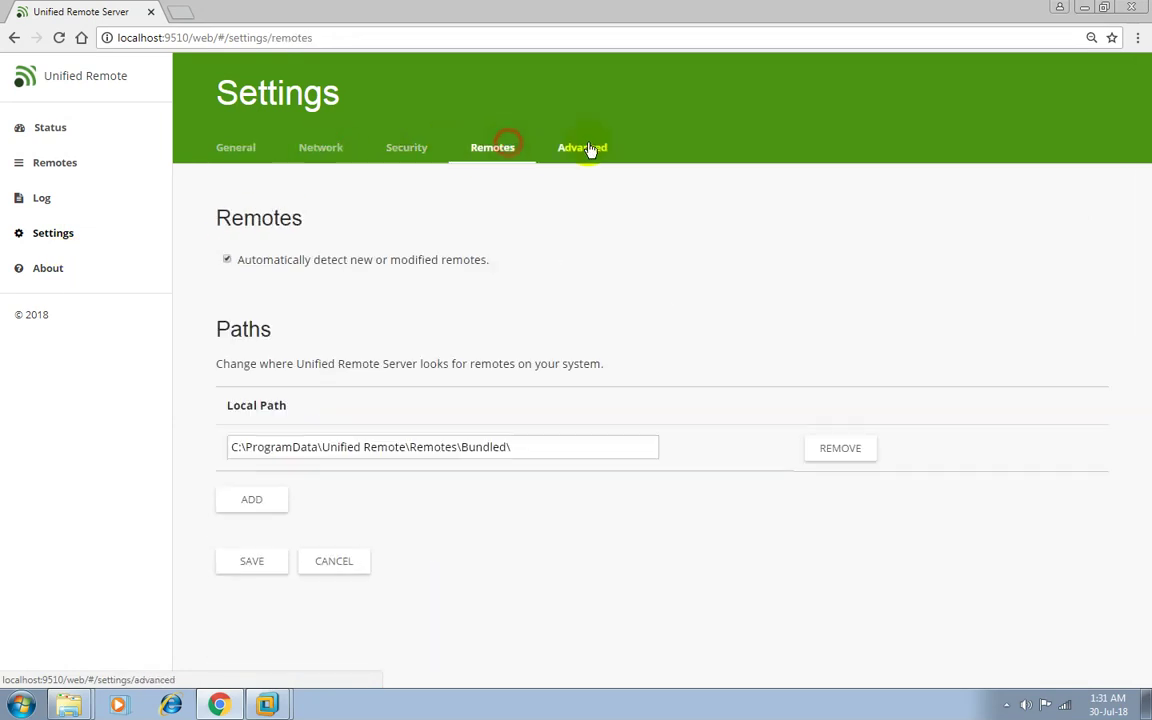
click(588, 148)
click(250, 147)
View the server's About page, return to the Status dashboard and exit the browser.
click(72, 269)
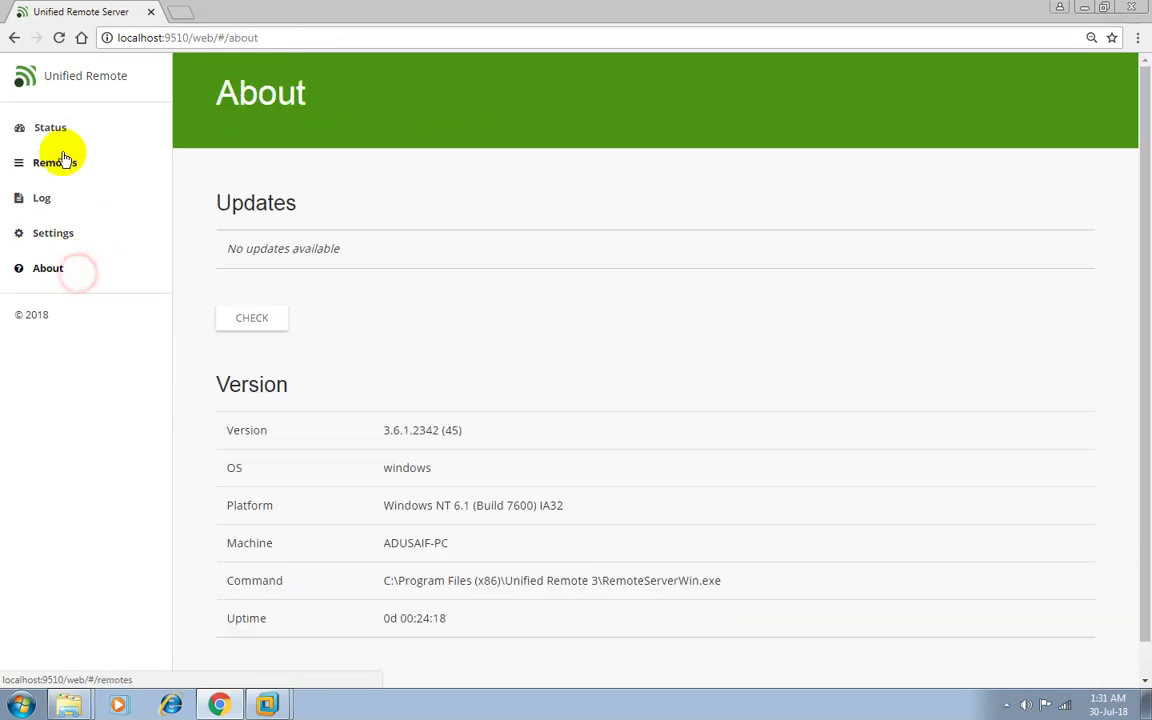
click(62, 127)
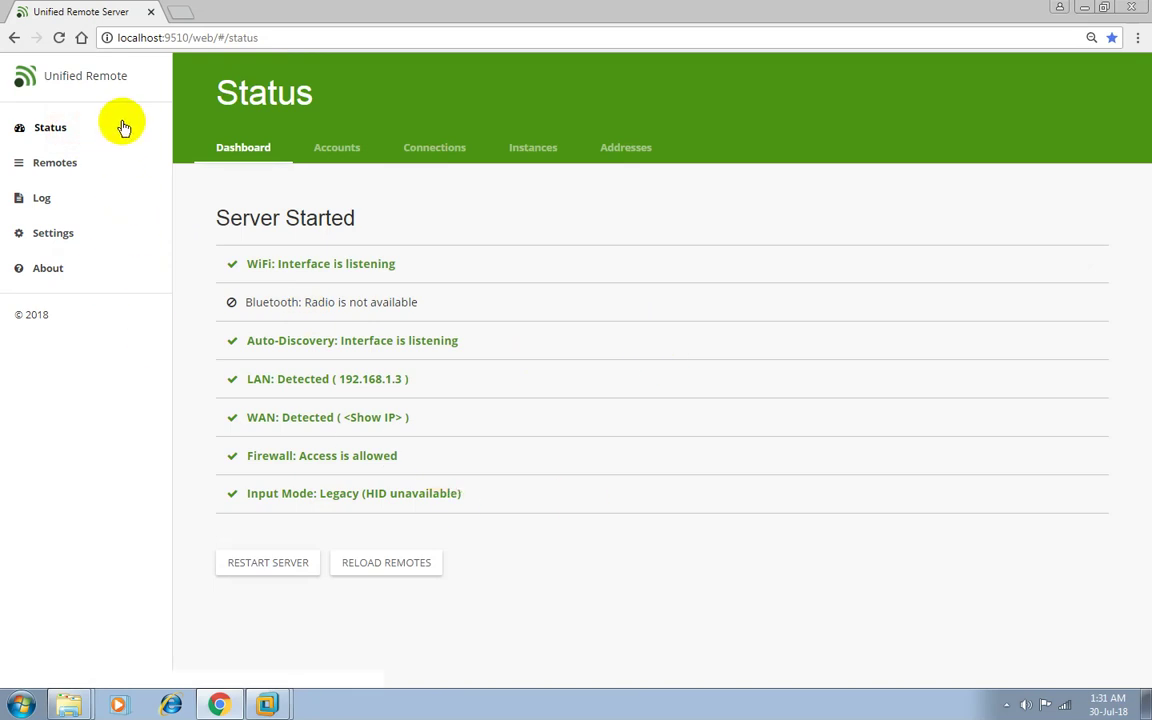
click(1137, 37)
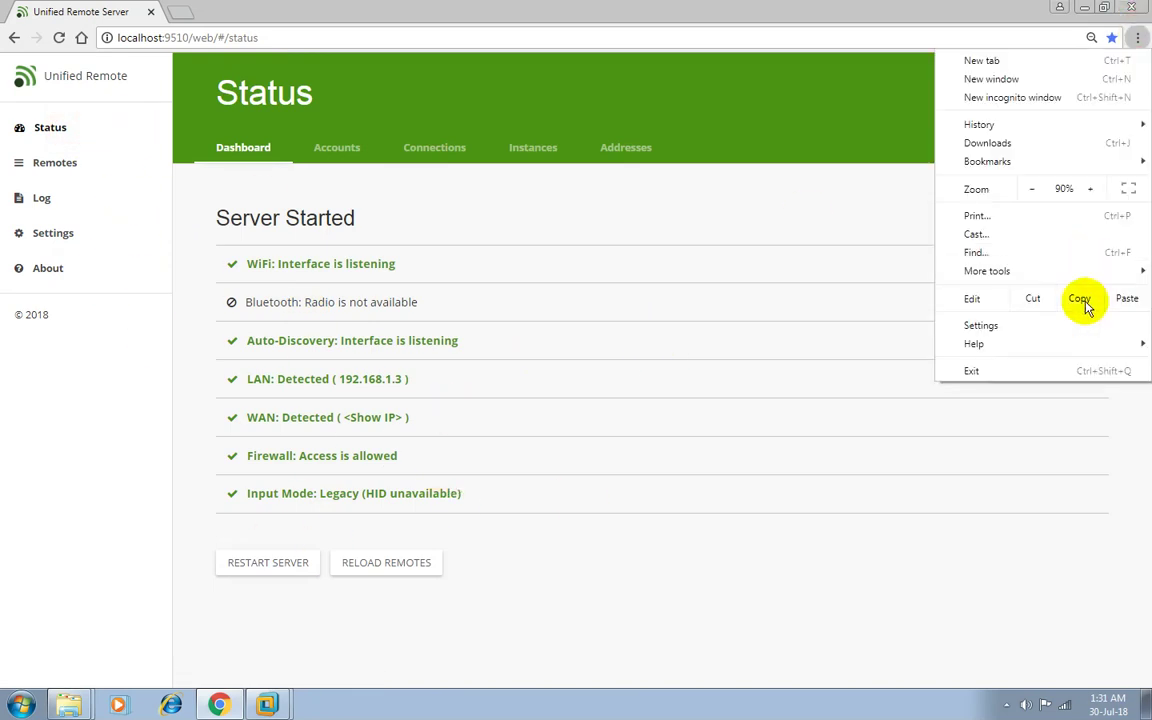
click(1070, 367)
Switch to VMware Workstation, close the powered-off Android KitKat 4.4 RC1 machine and exit the program.
mouse_move(267, 704)
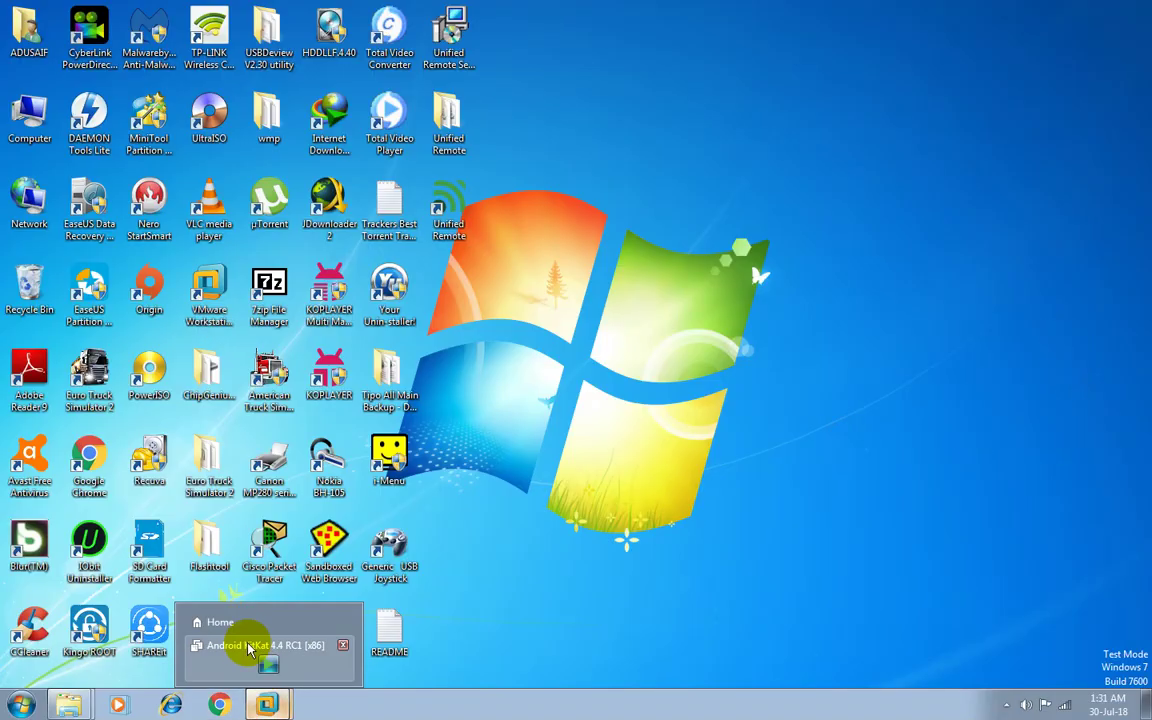
click(262, 643)
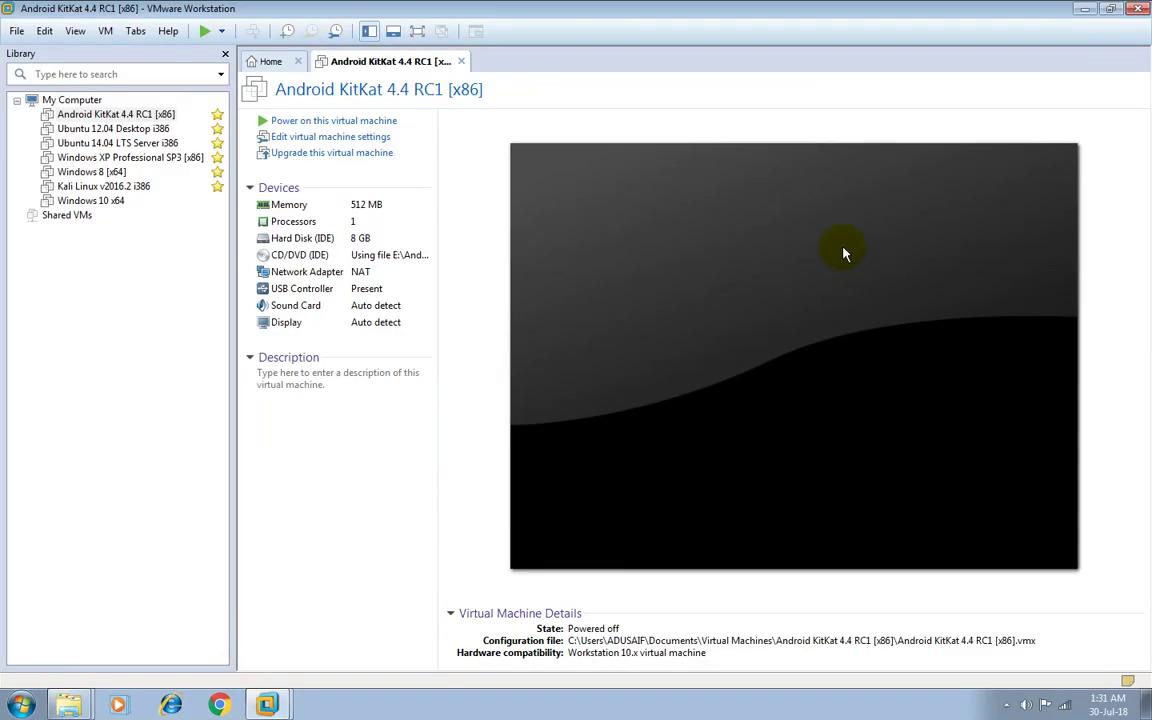
click(461, 61)
click(27, 32)
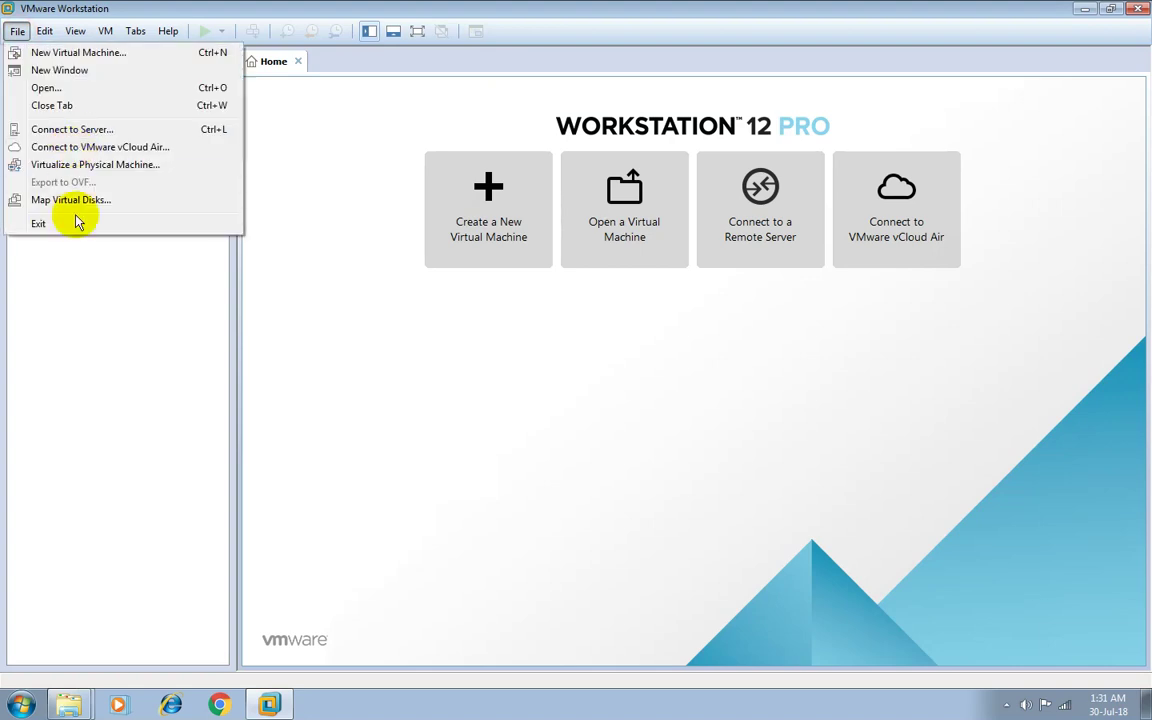
click(78, 224)
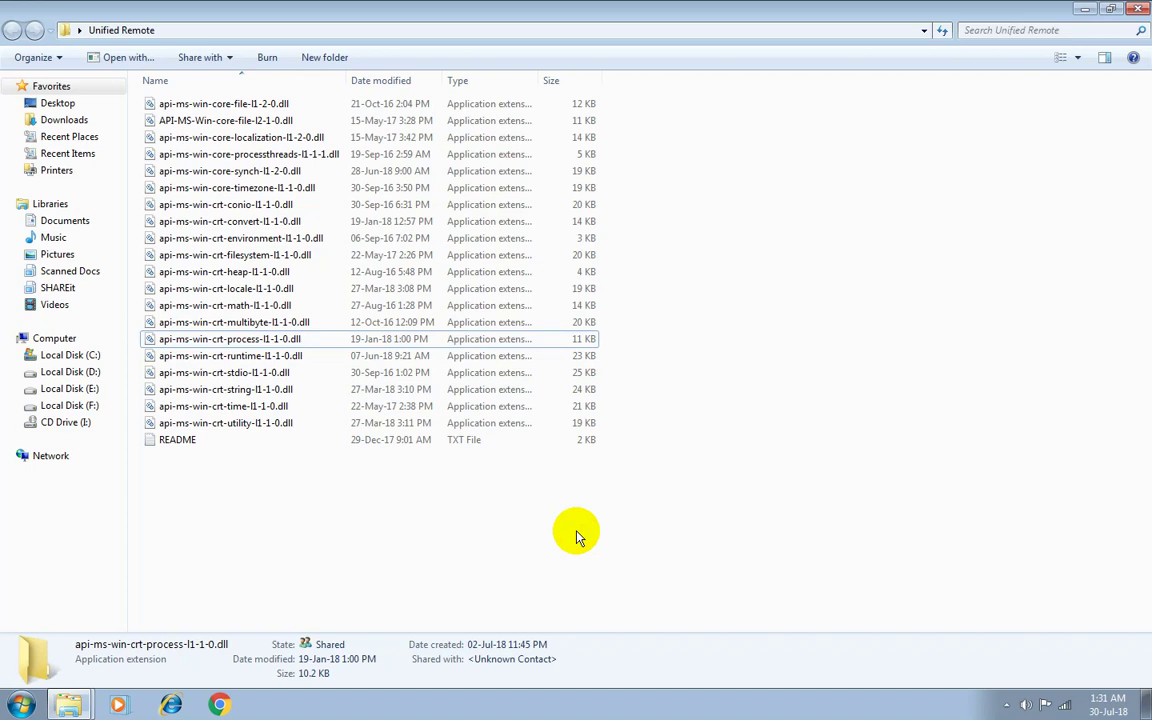
Select all DLL files except README in the Unified Remote folder to show them, and minimize that window.
key(ctrl+a)
ctrl+click(265, 439)
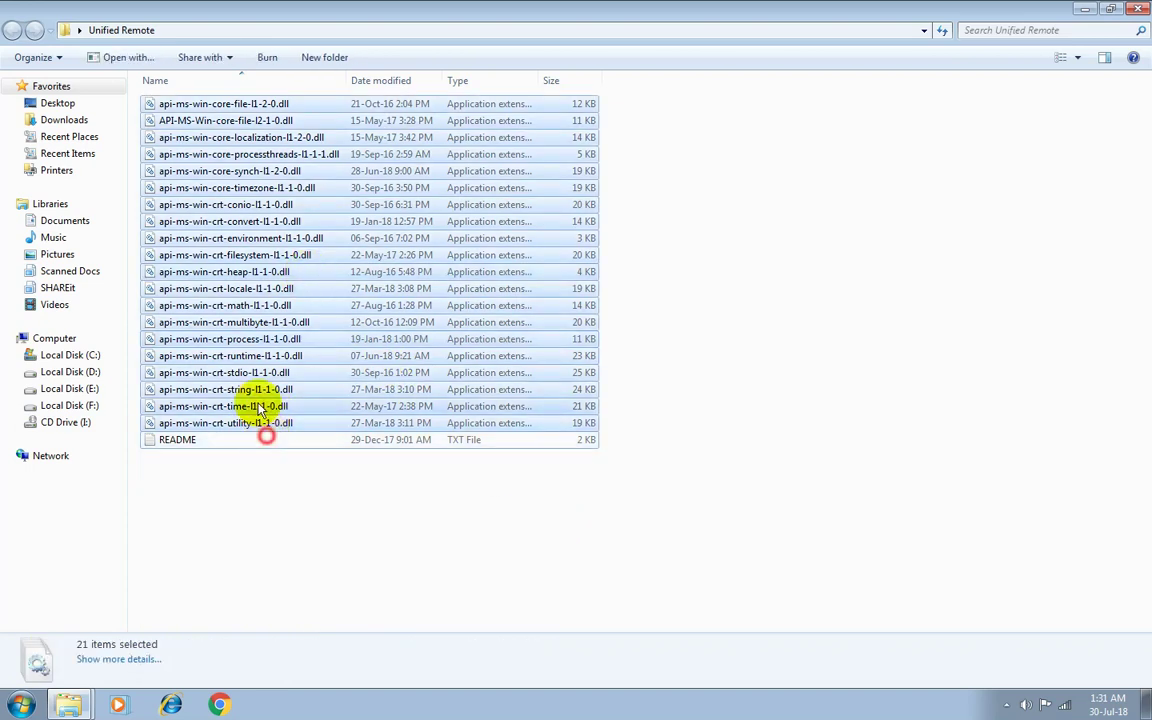
click(1081, 9)
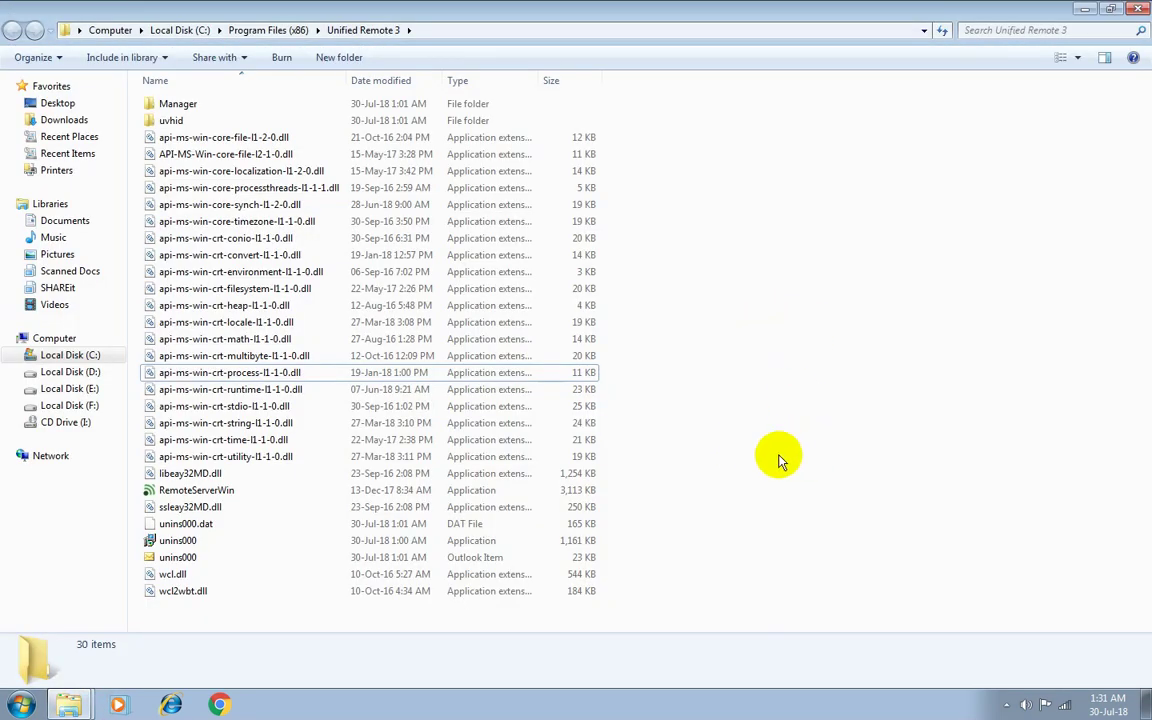
Check the properties of the api-ms-win DLL files in the Unified Remote 3 program folder and clear the selection.
drag(764, 458, 415, 164)
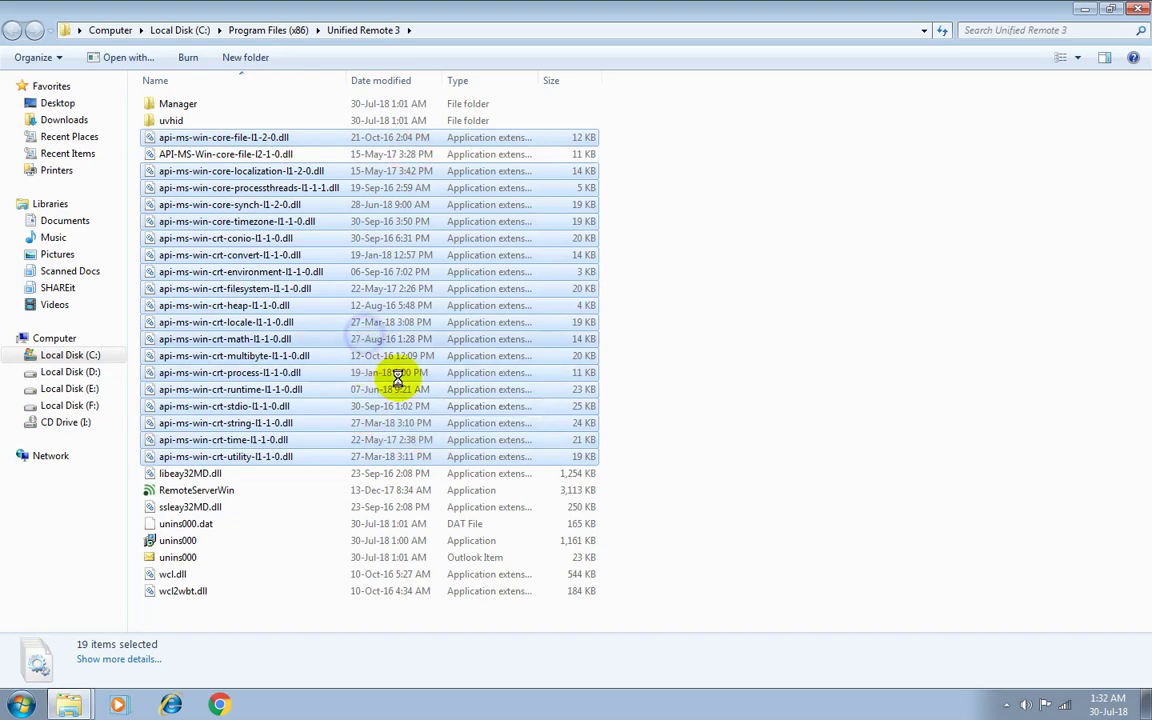
right_click(450, 455)
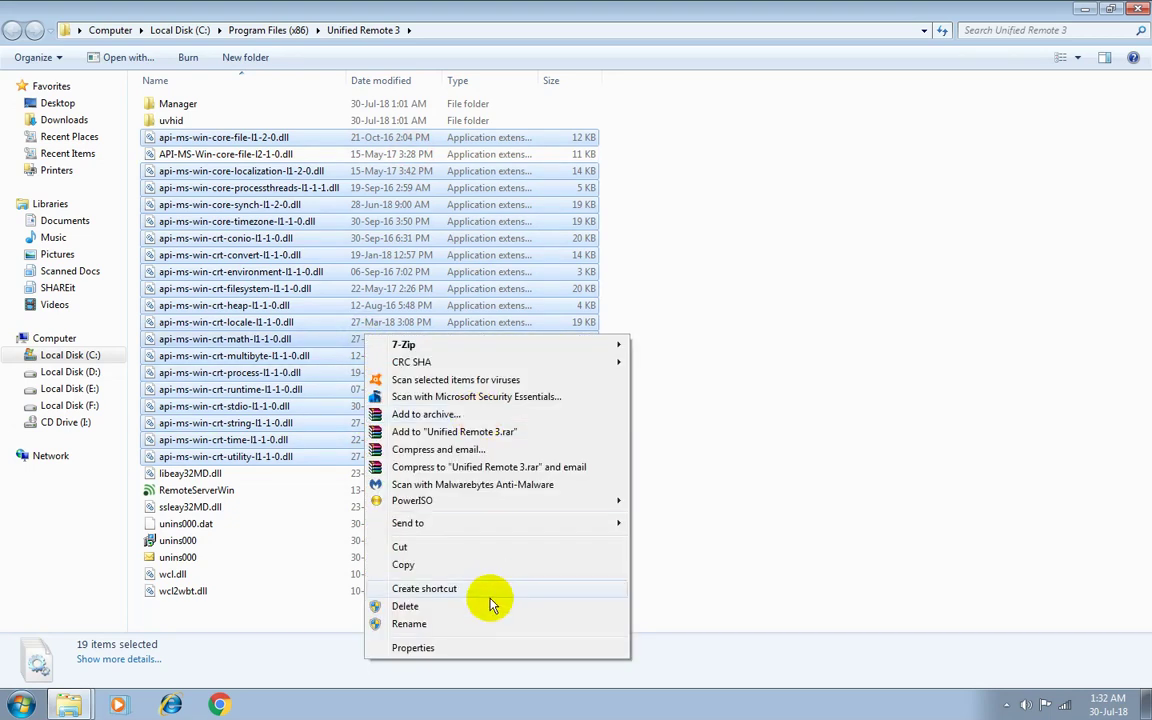
click(500, 645)
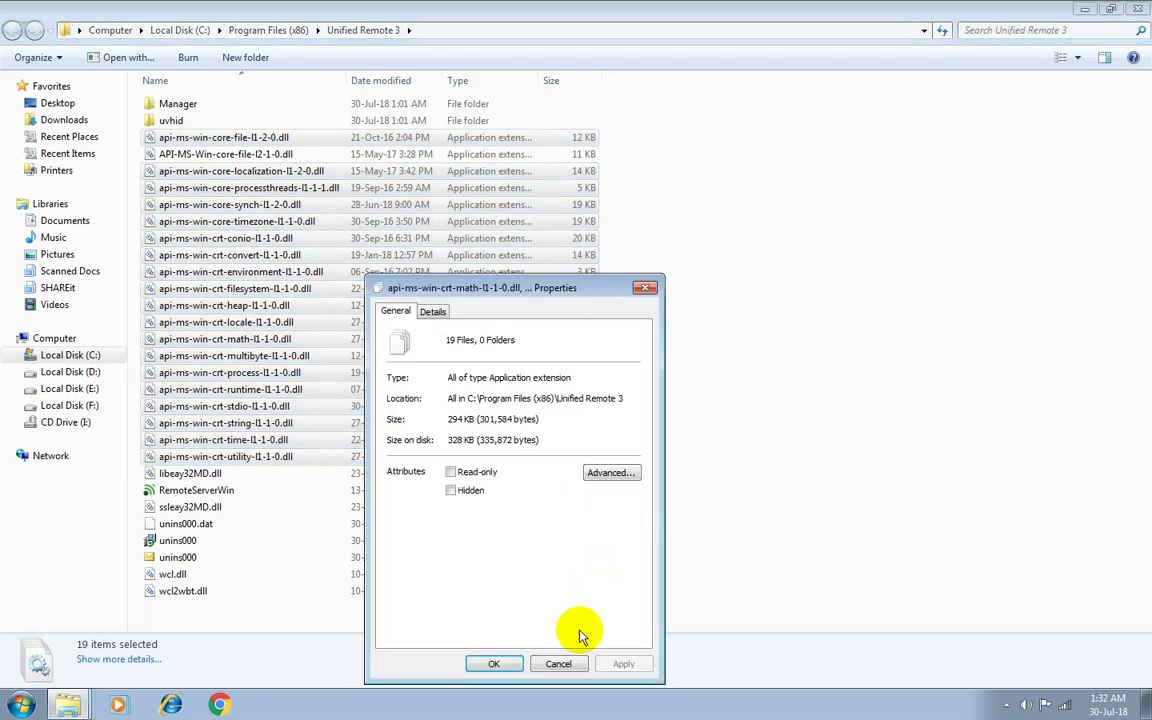
click(560, 662)
click(727, 503)
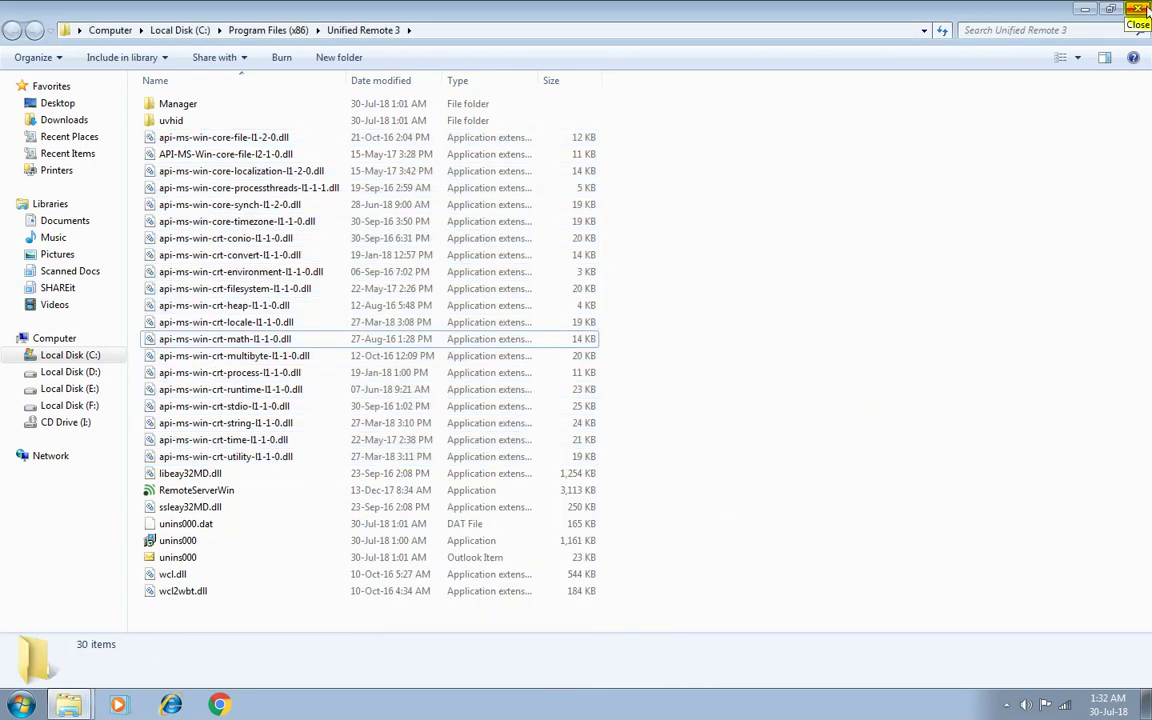
Look inside the Manager and uvhid subfolders of Unified Remote 3 and close the program folder window.
click(585, 104)
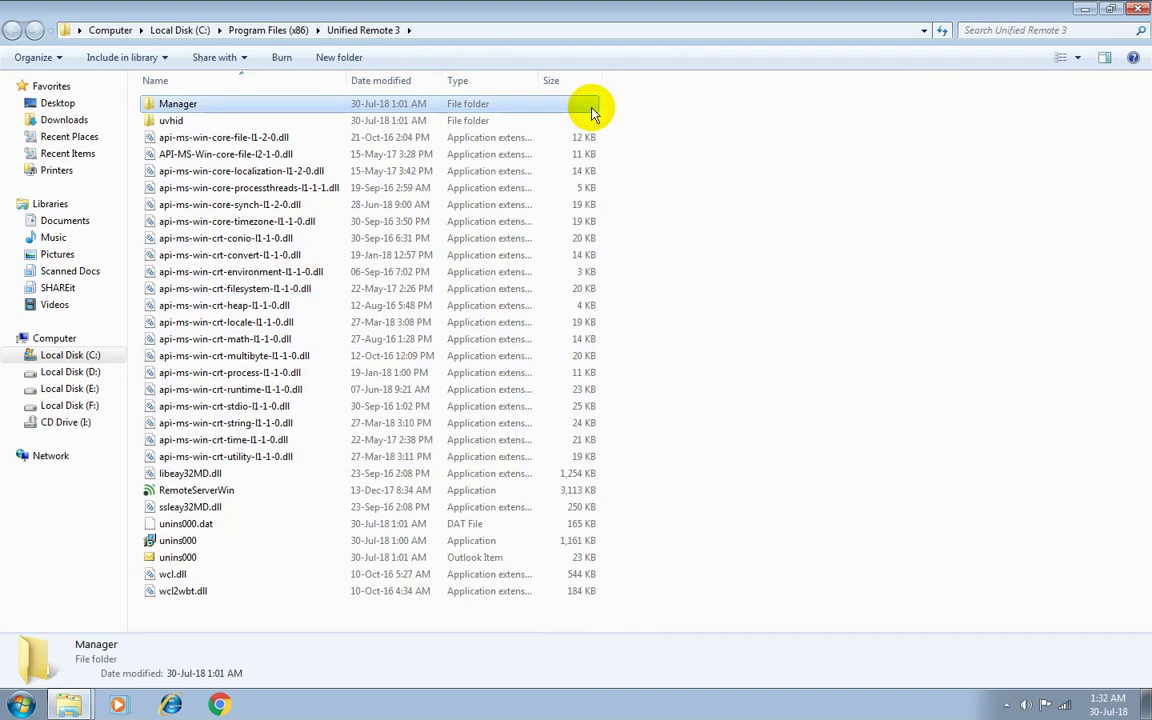
double_click(591, 104)
key(BackSpace)
double_click(244, 121)
key(BackSpace)
click(1139, 8)
Check the properties of the api-ms-win DLL files in the Unified Remote folder and clear the selection.
click(881, 380)
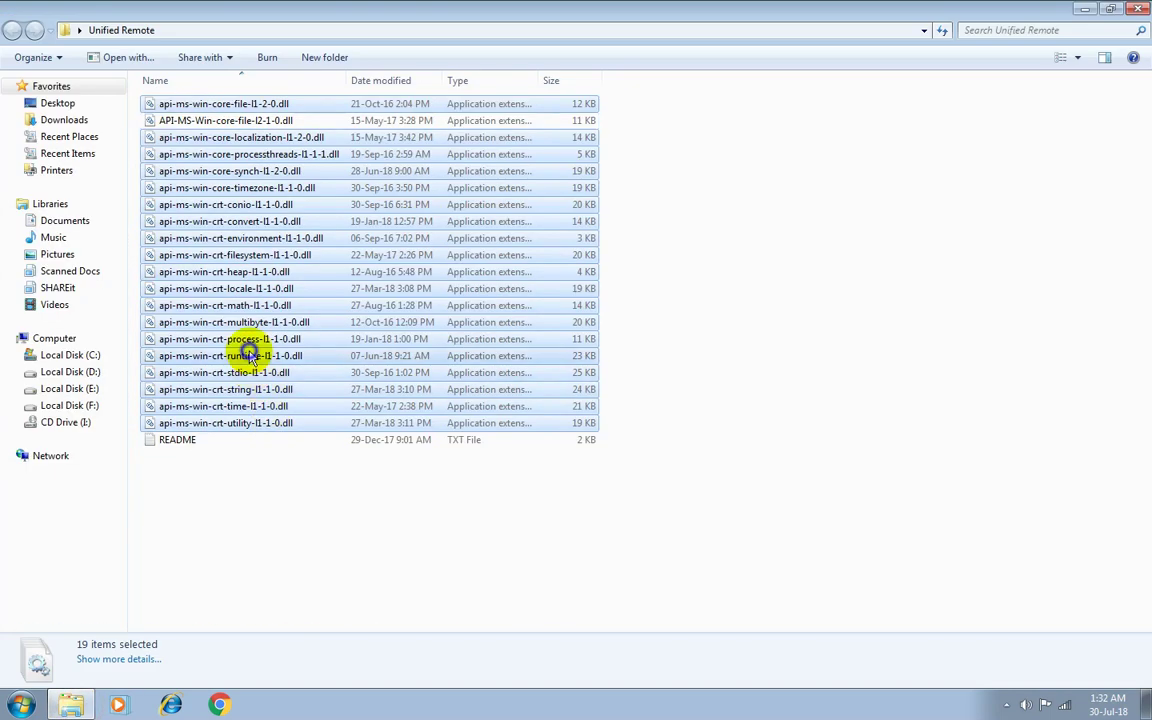
right_click(250, 350)
click(298, 339)
click(455, 662)
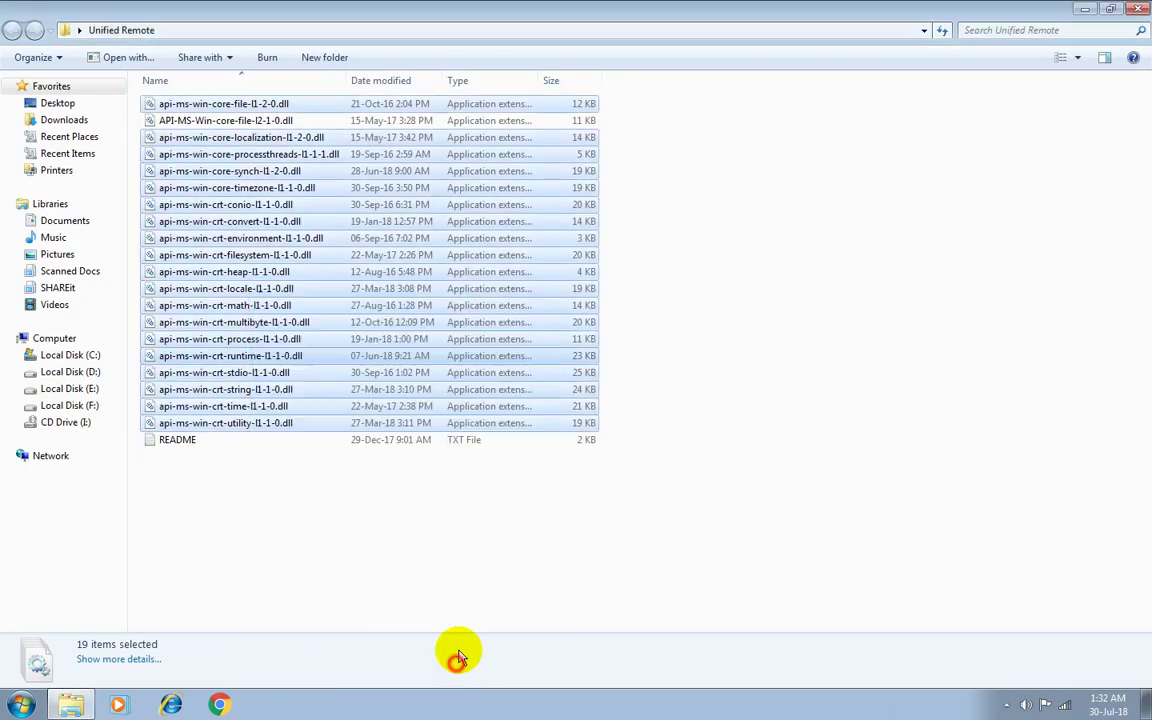
click(463, 563)
View the README file, close it and the Unified Remote folder window, and refresh the desktop.
click(265, 440)
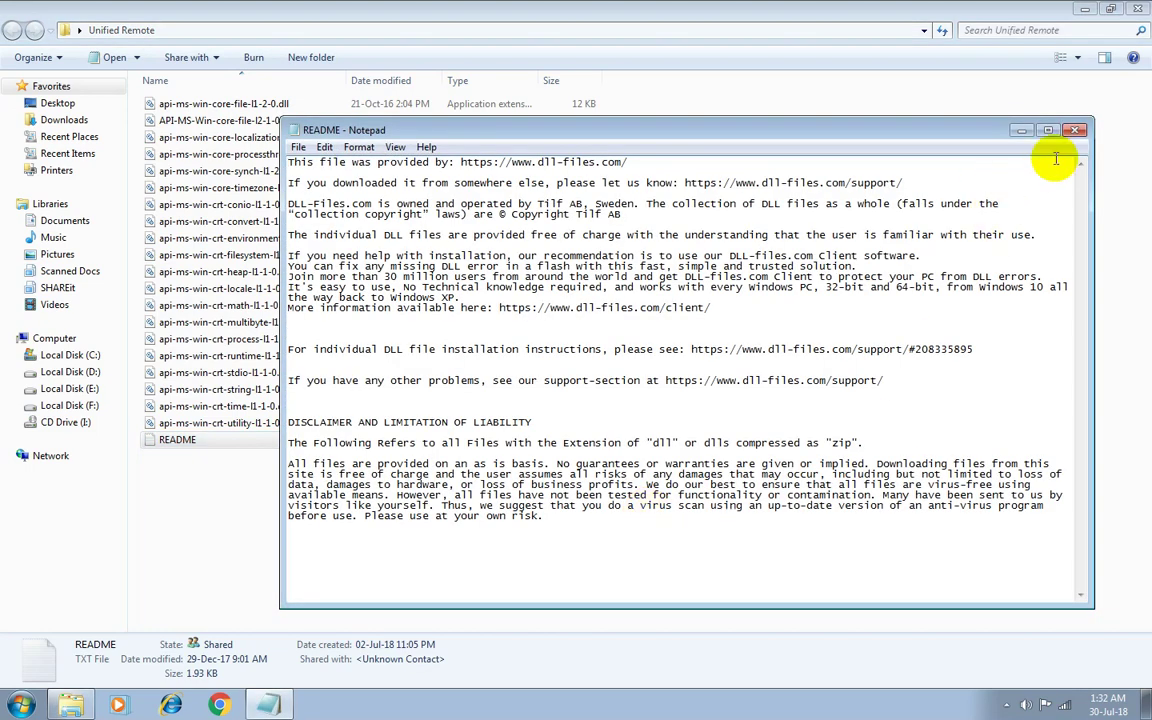
click(1138, 8)
drag(910, 134, 859, 118)
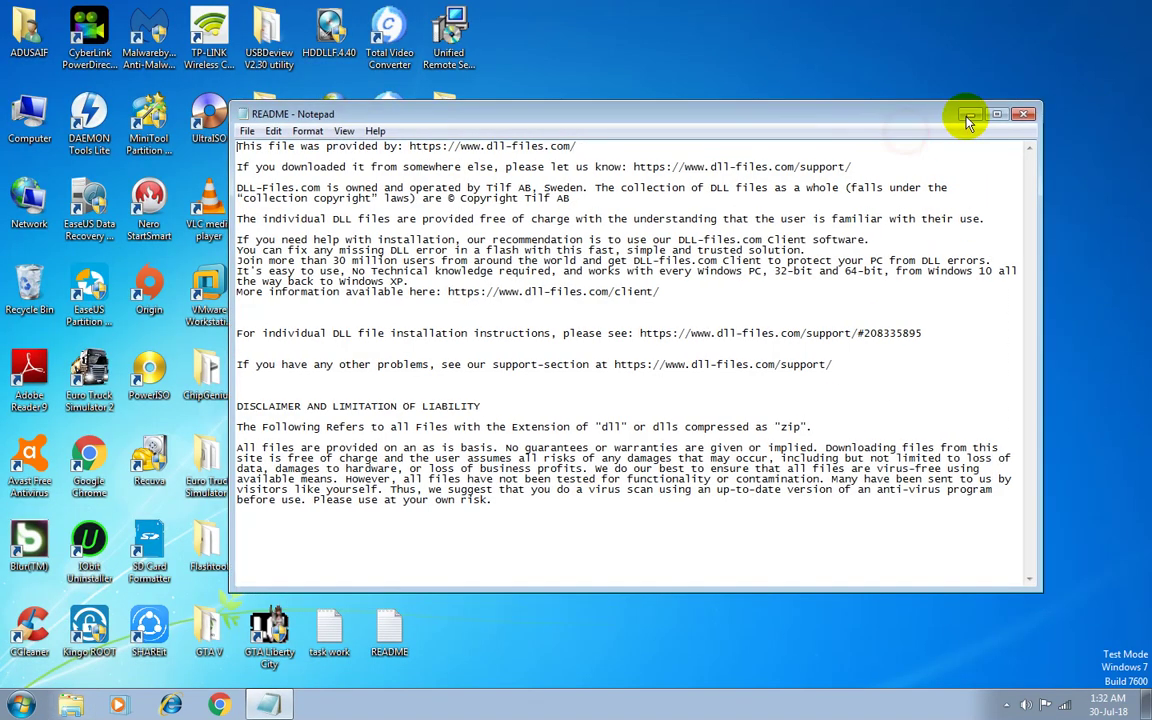
click(1020, 118)
right_click(918, 159)
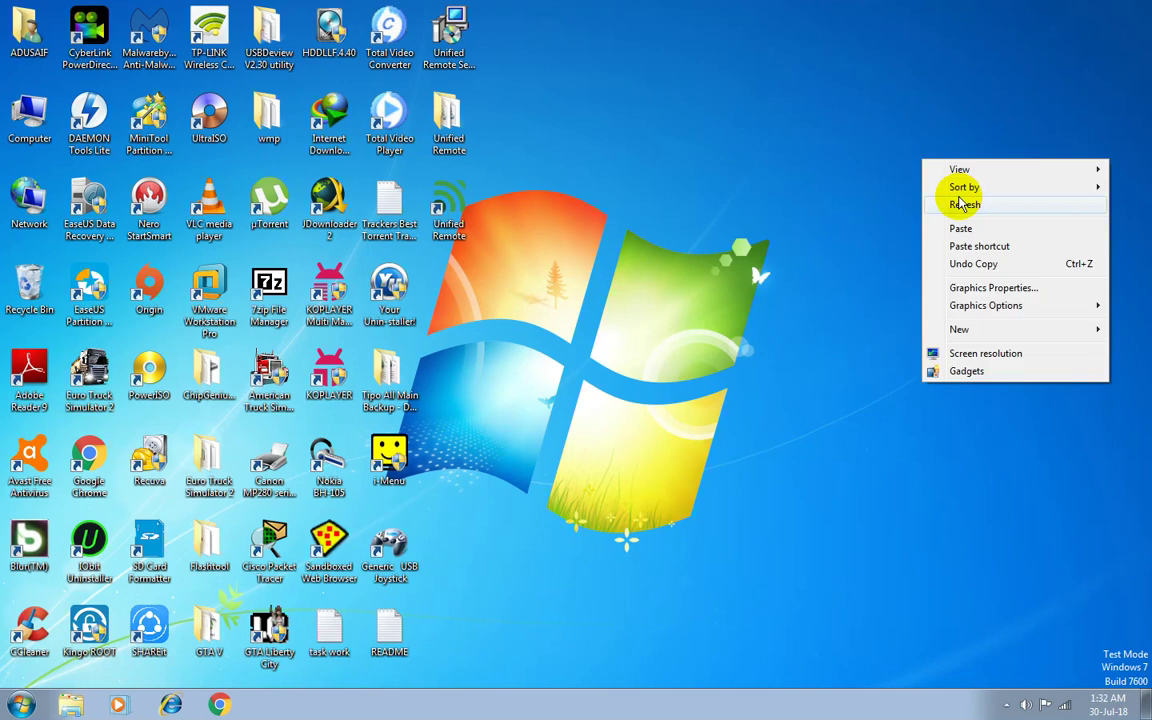
click(958, 203)
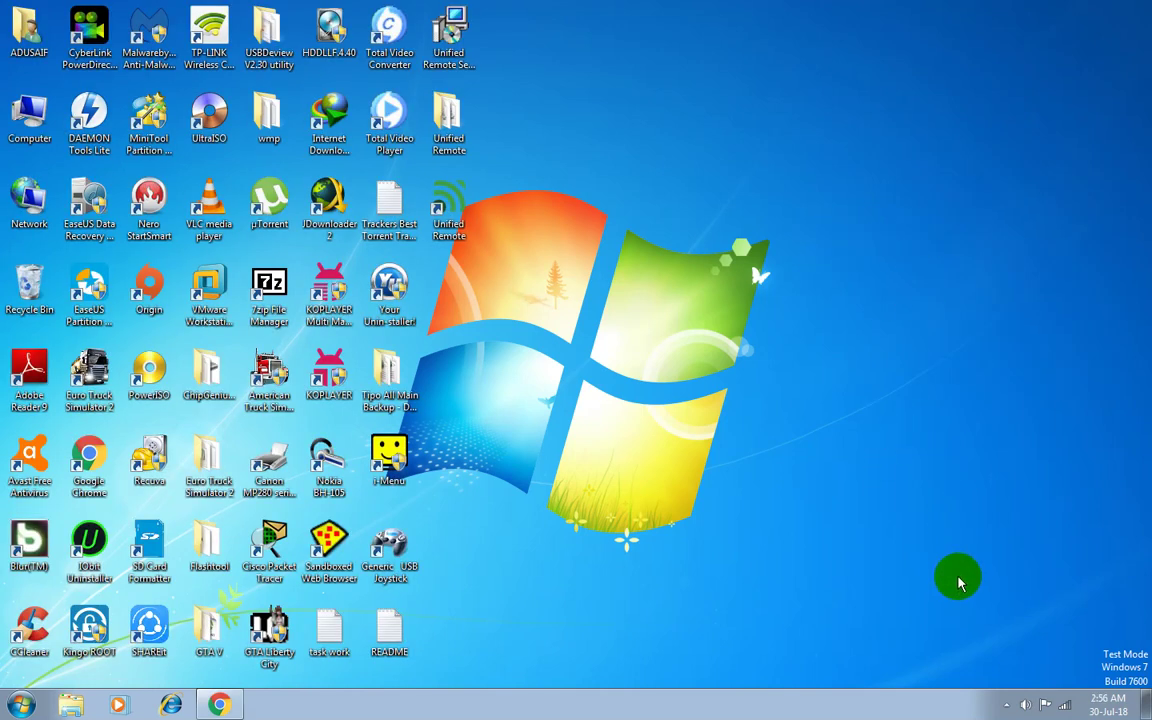
Open the Unified Remote Server web manager from the hidden notification area icons.
click(1005, 707)
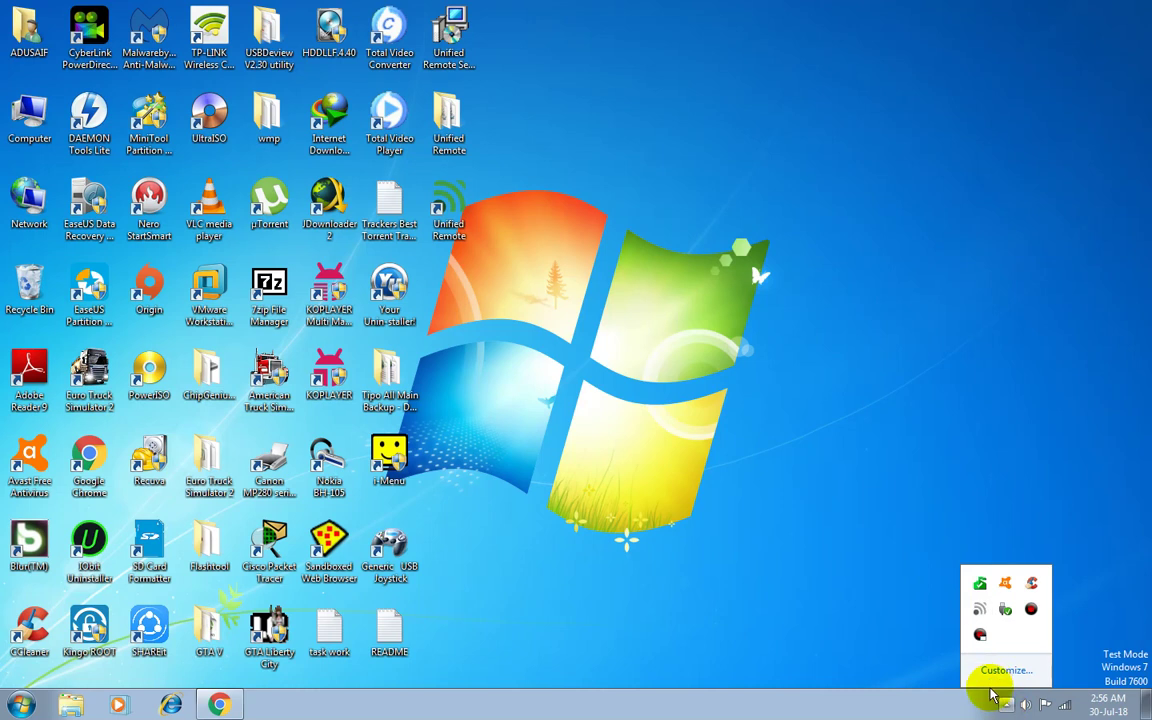
right_click(978, 610)
click(1020, 517)
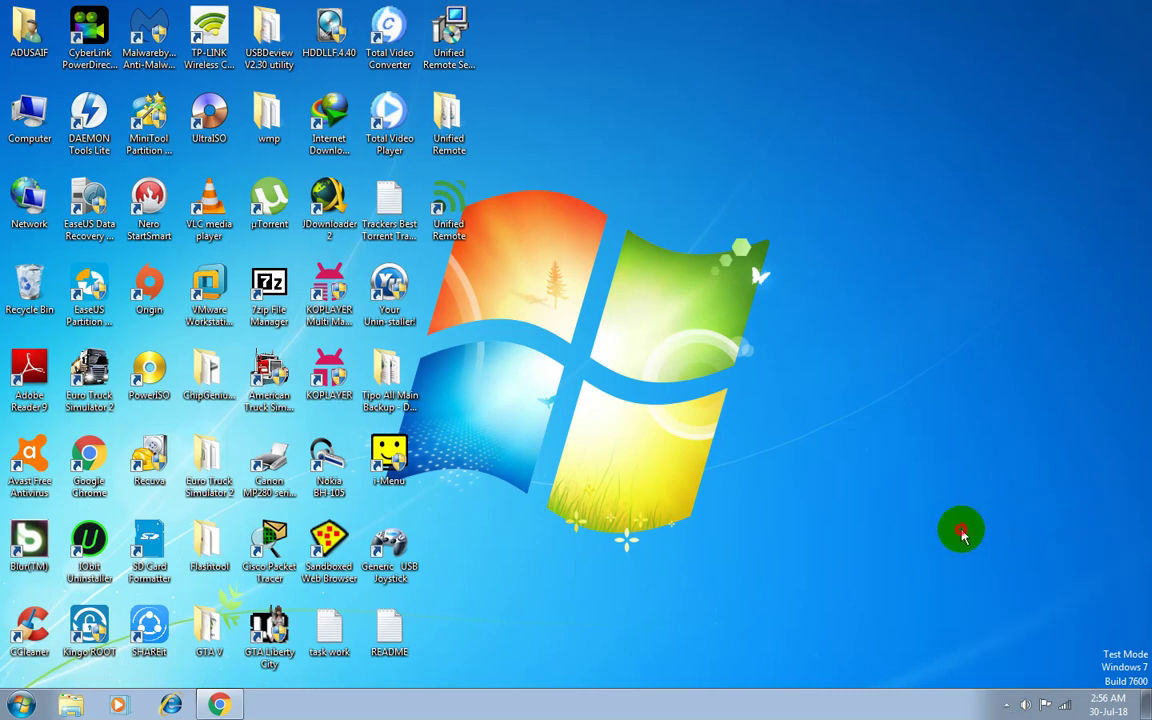
click(1005, 705)
double_click(990, 613)
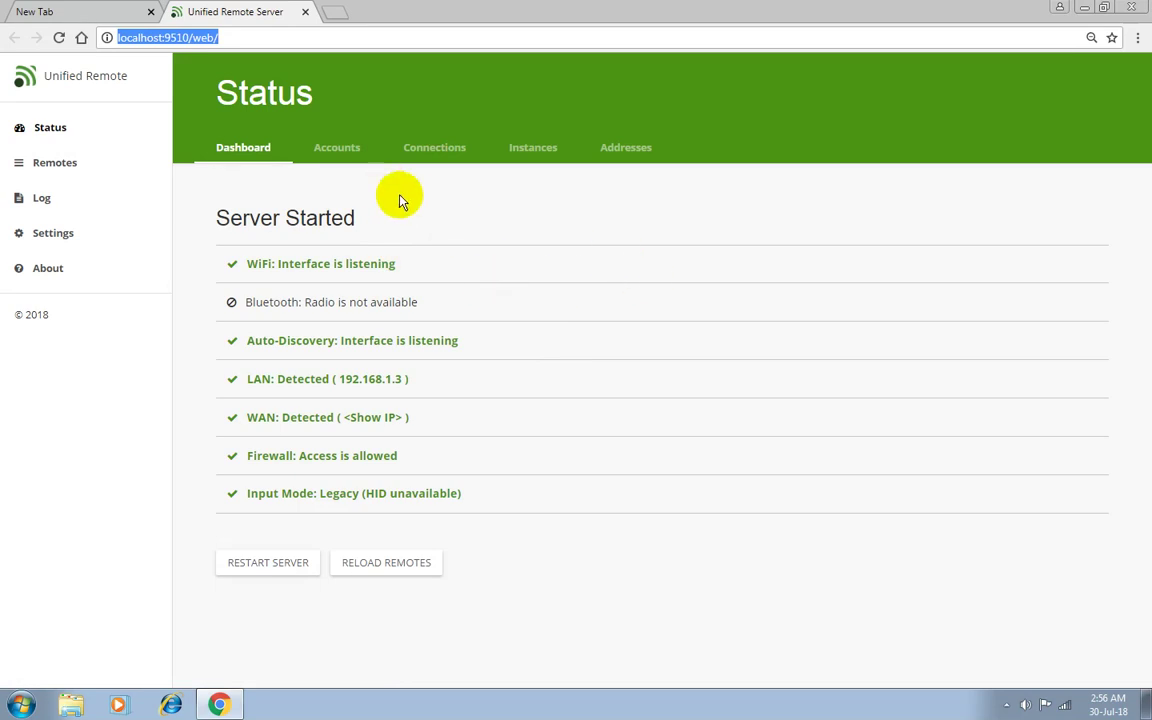
Review the Accounts, Connections, Instances, Addresses and Dashboard status sections, and open the list of remotes.
click(337, 147)
click(434, 147)
click(533, 150)
click(608, 150)
click(215, 149)
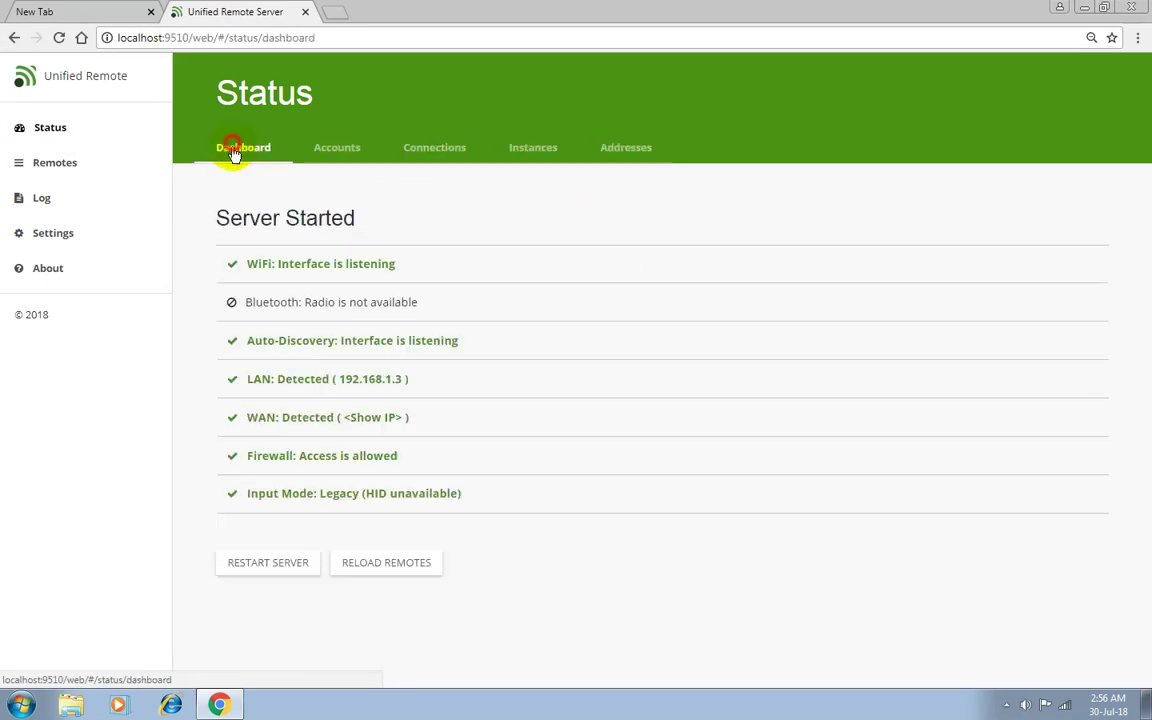
click(70, 165)
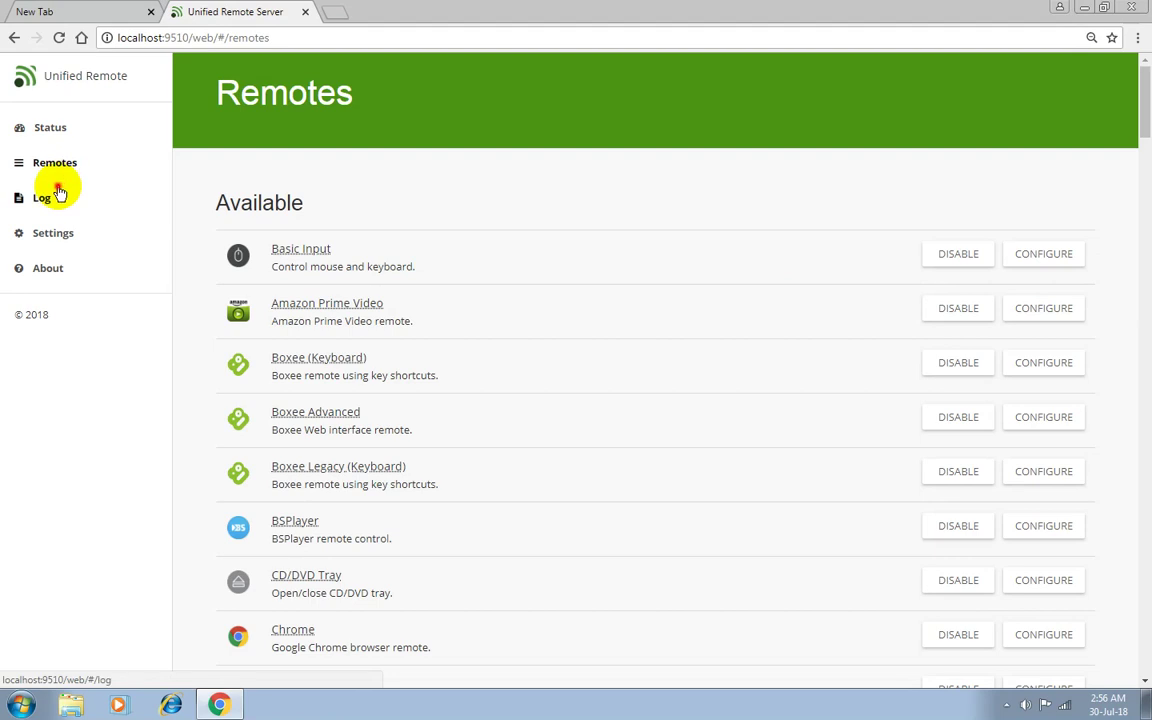
Review the Log, About and Settings pages, including the Network, Security, Remotes, Advanced and General settings, and return to Status.
click(50, 195)
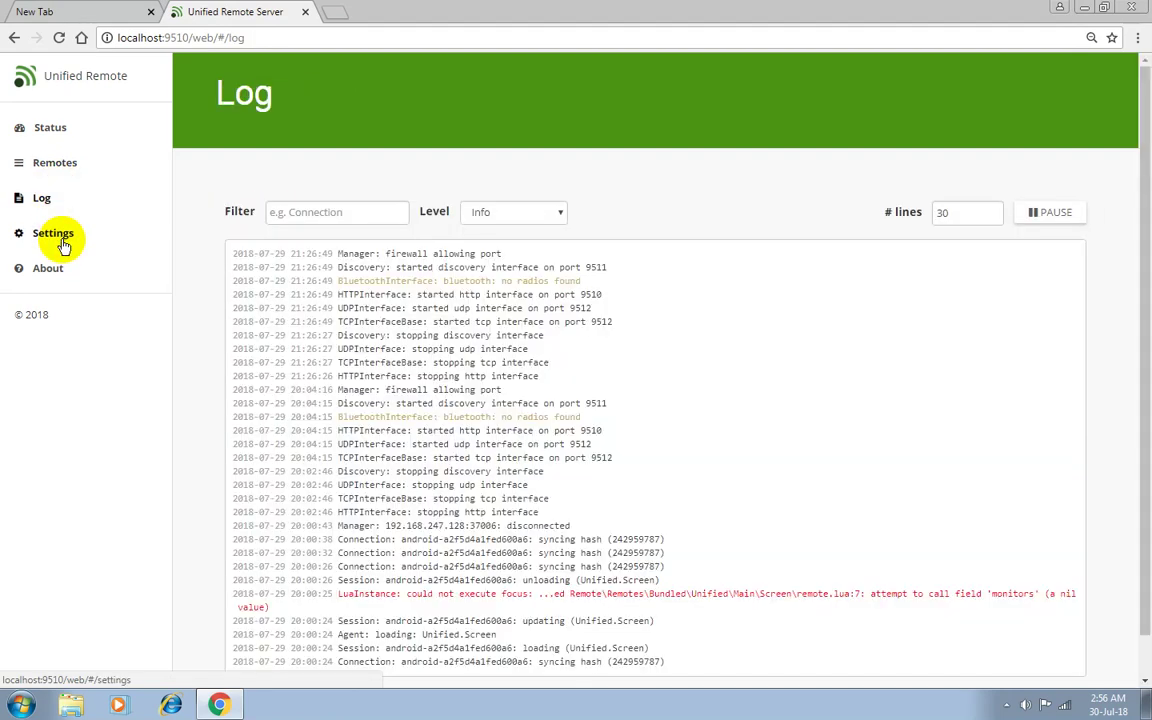
click(77, 246)
click(64, 264)
click(67, 248)
click(326, 150)
click(406, 147)
click(492, 147)
click(582, 147)
click(236, 147)
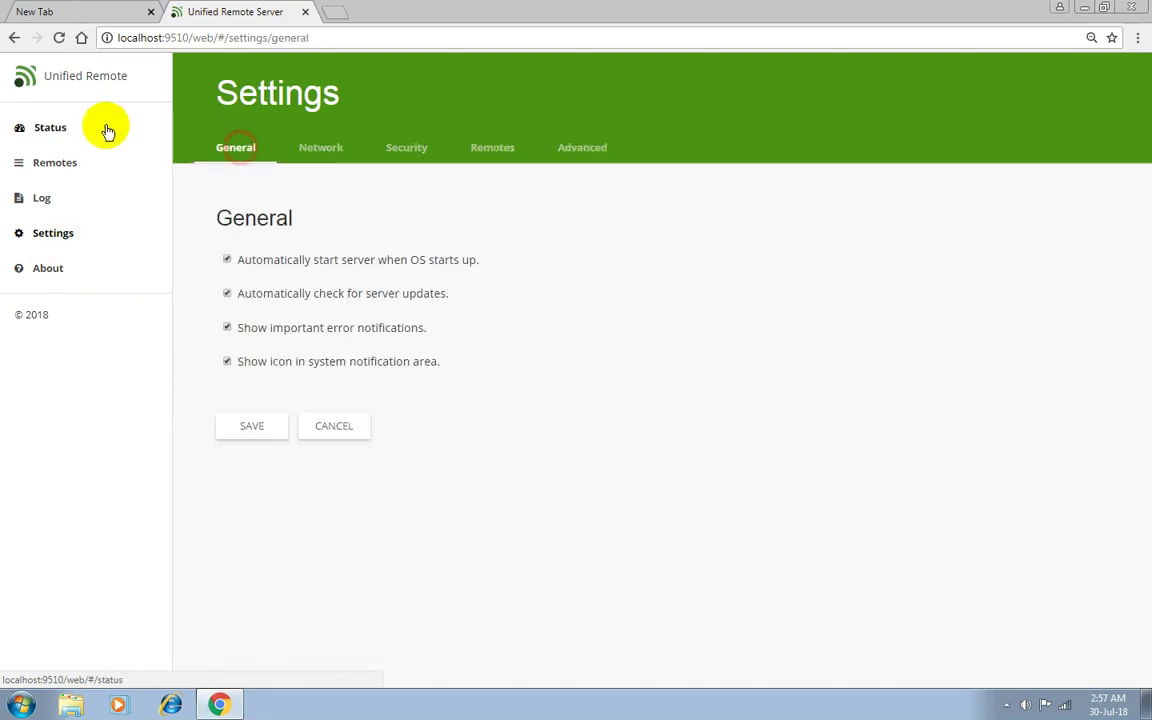
click(108, 132)
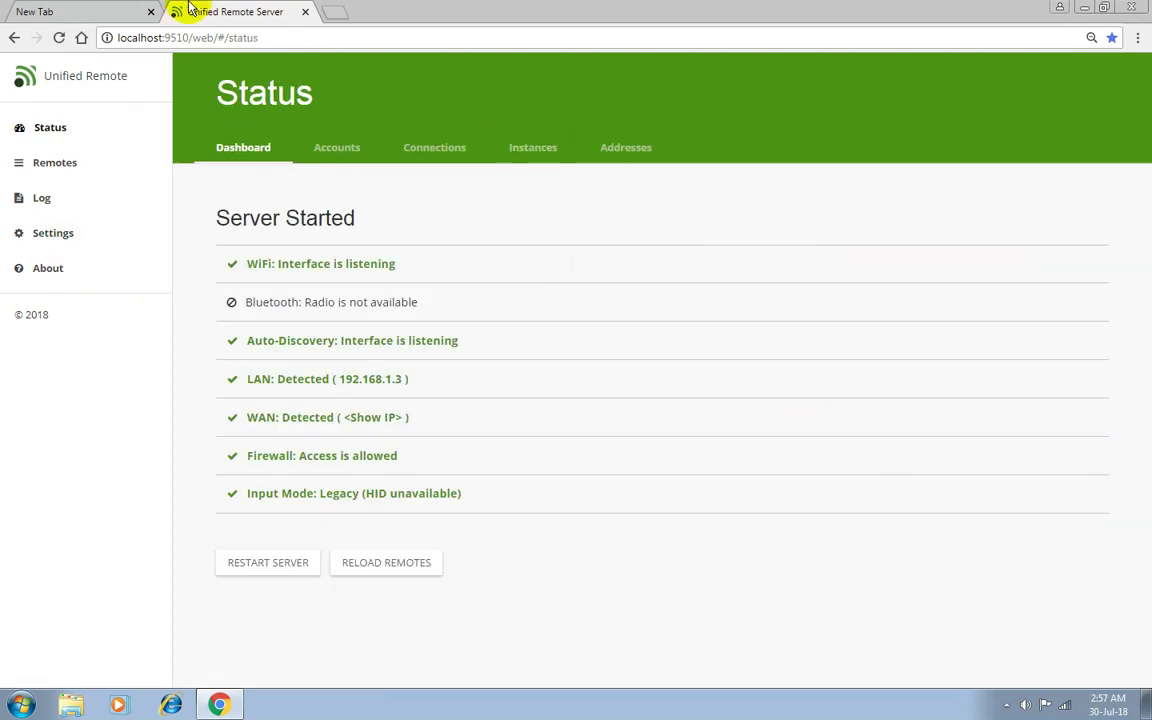
Close the web manager page, minimize the browser and stop the Unified Remote server from its notification area icon.
click(305, 11)
click(1084, 7)
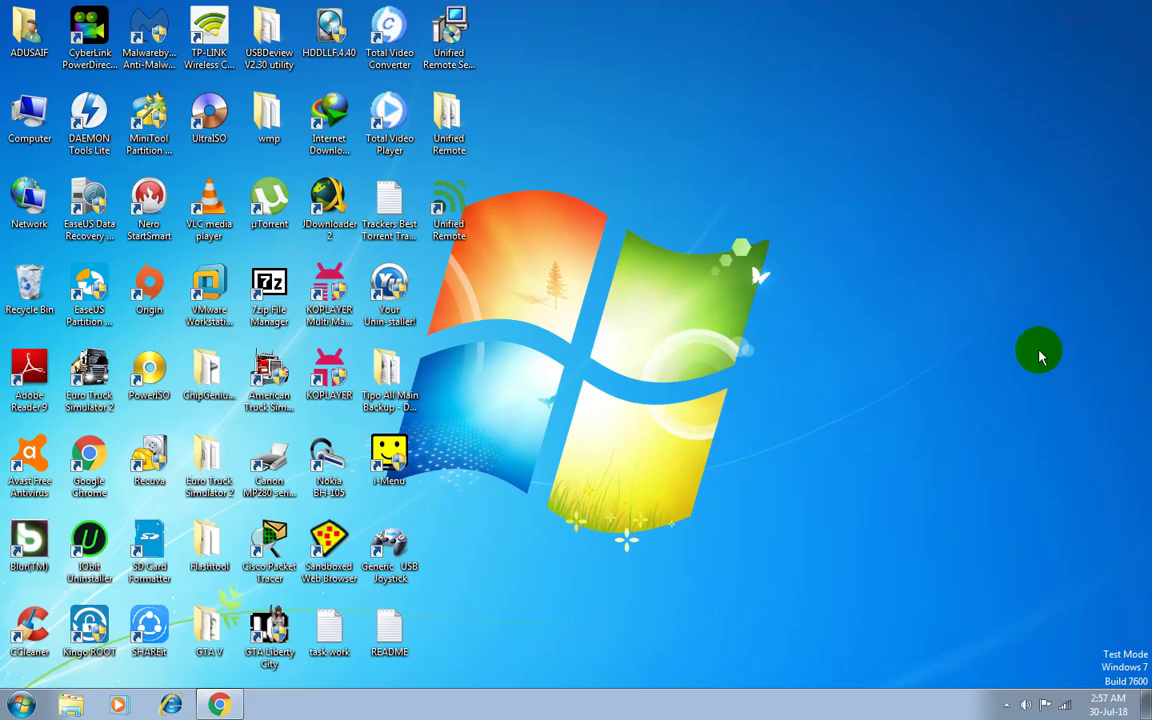
click(1006, 704)
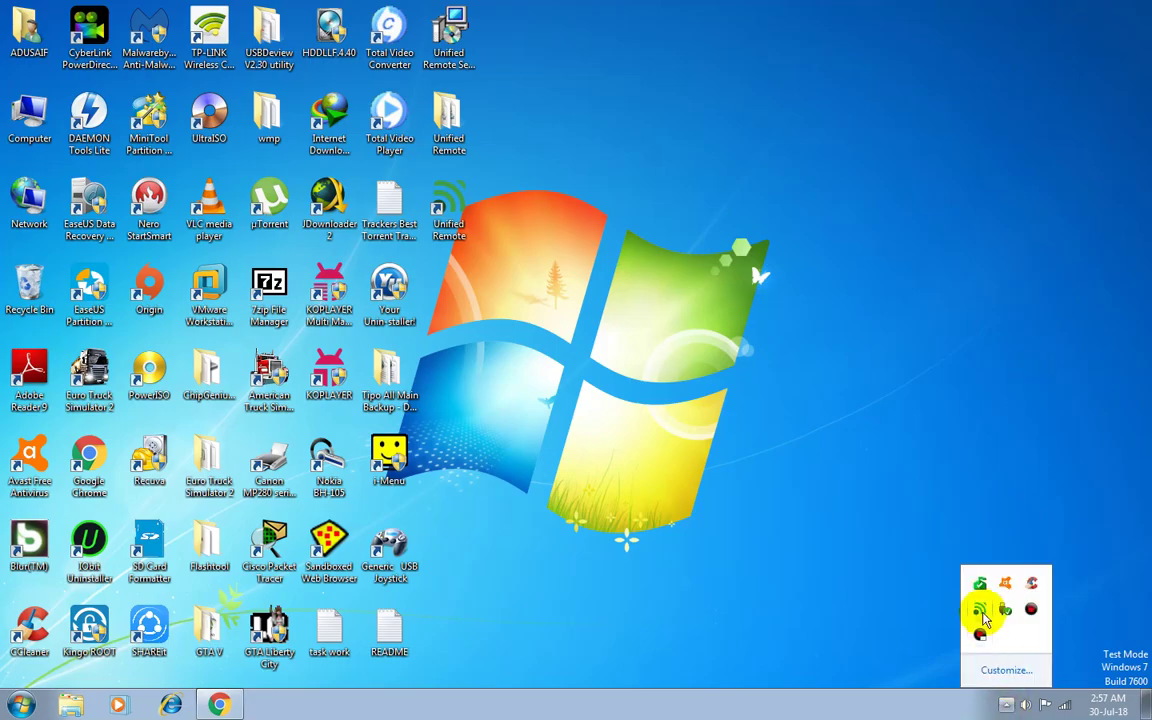
right_click(981, 611)
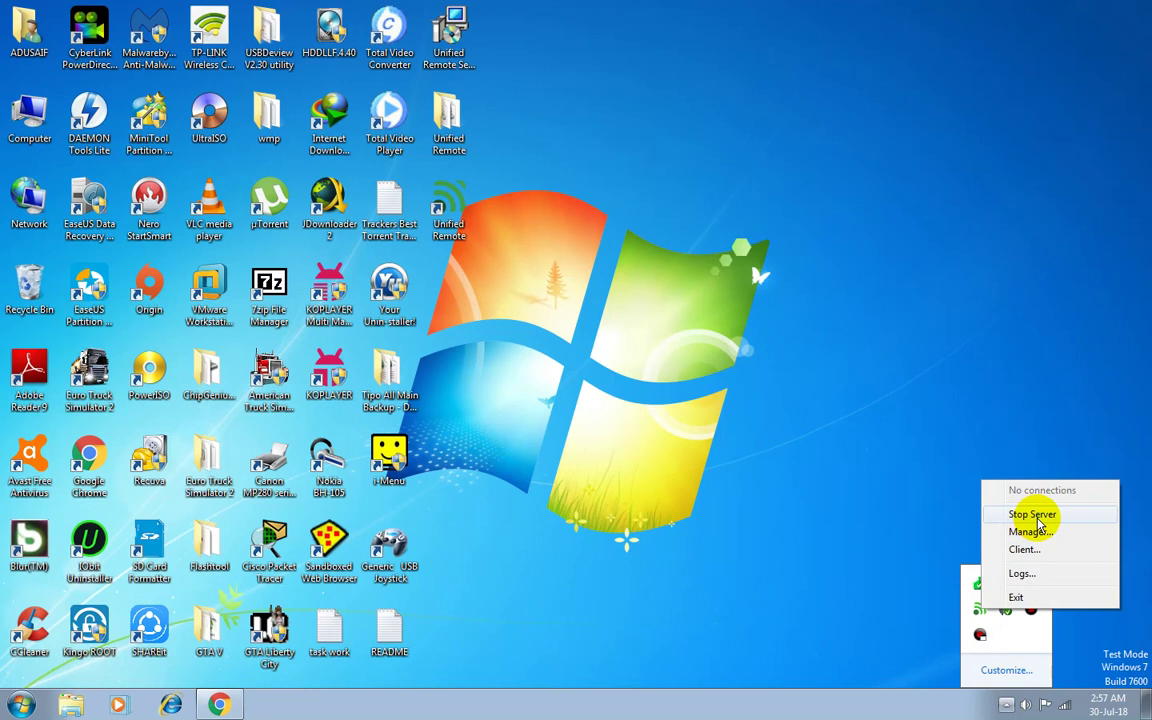
click(1032, 514)
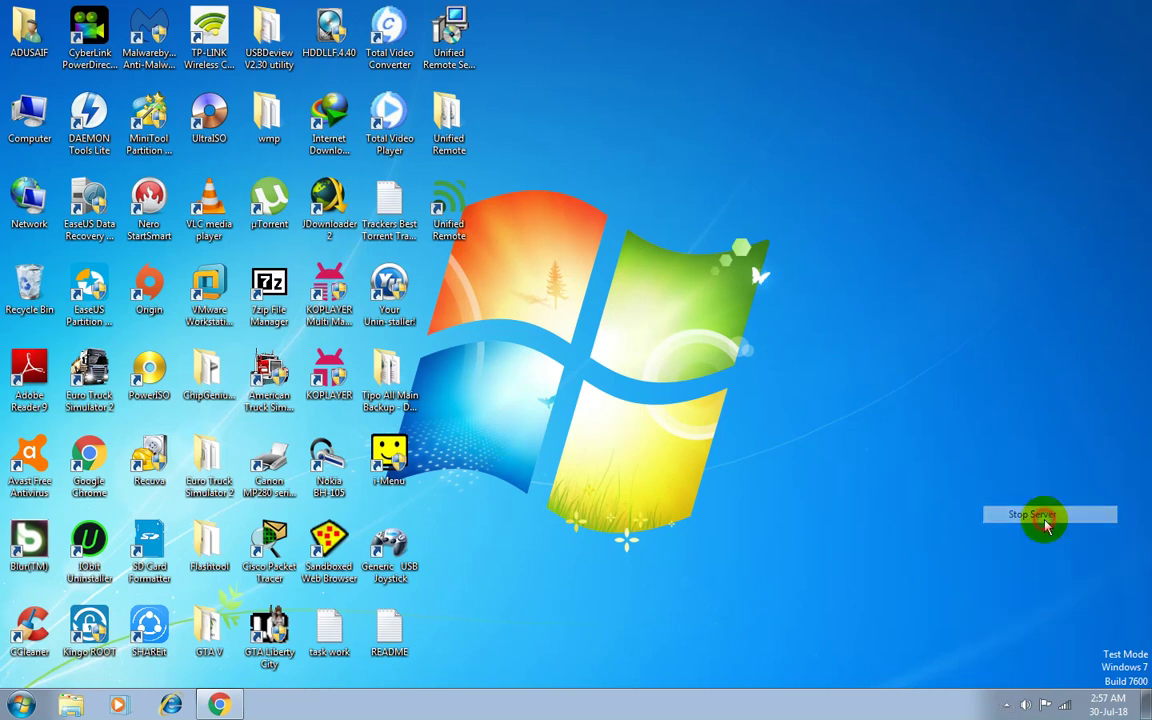
Try to open the web manager with the server stopped, minimize the browser and try the Manager option once more.
click(1006, 704)
double_click(983, 620)
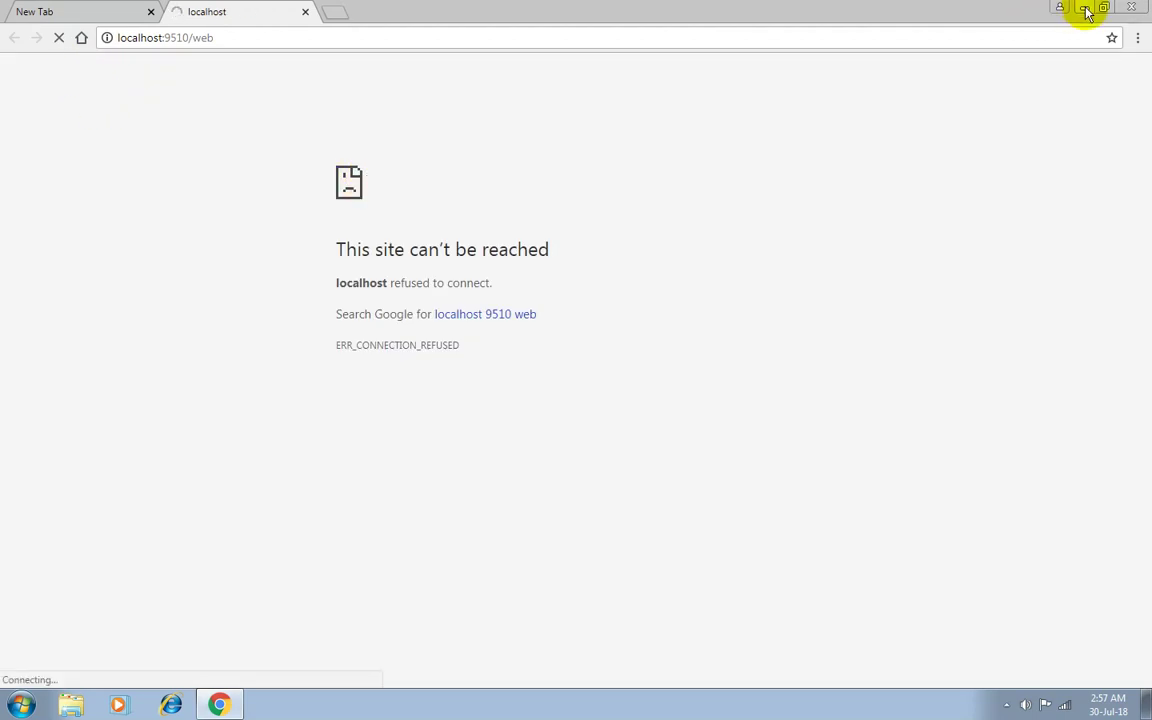
click(1083, 7)
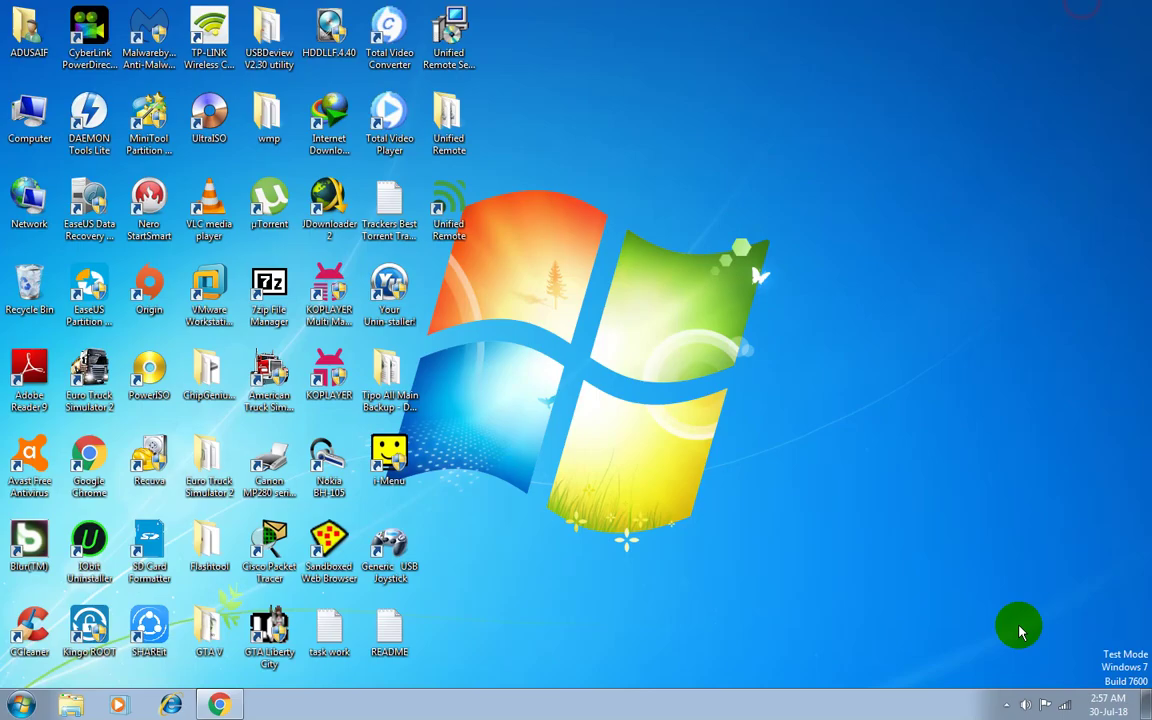
click(1006, 705)
right_click(981, 609)
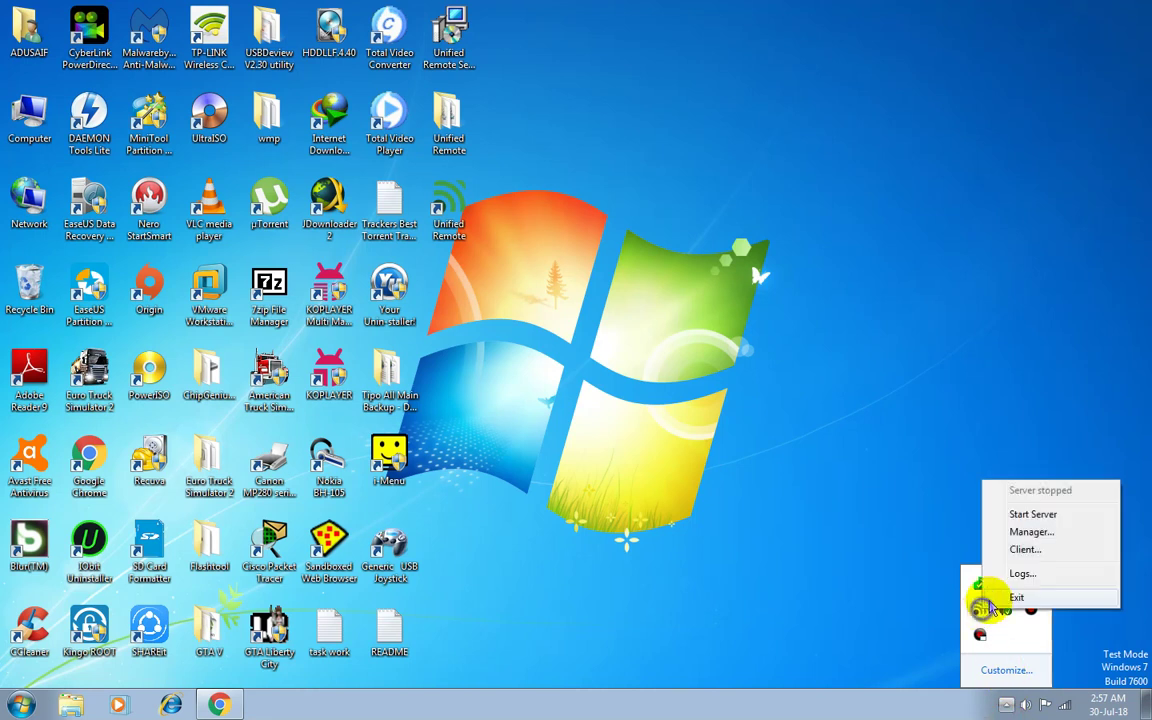
click(1041, 533)
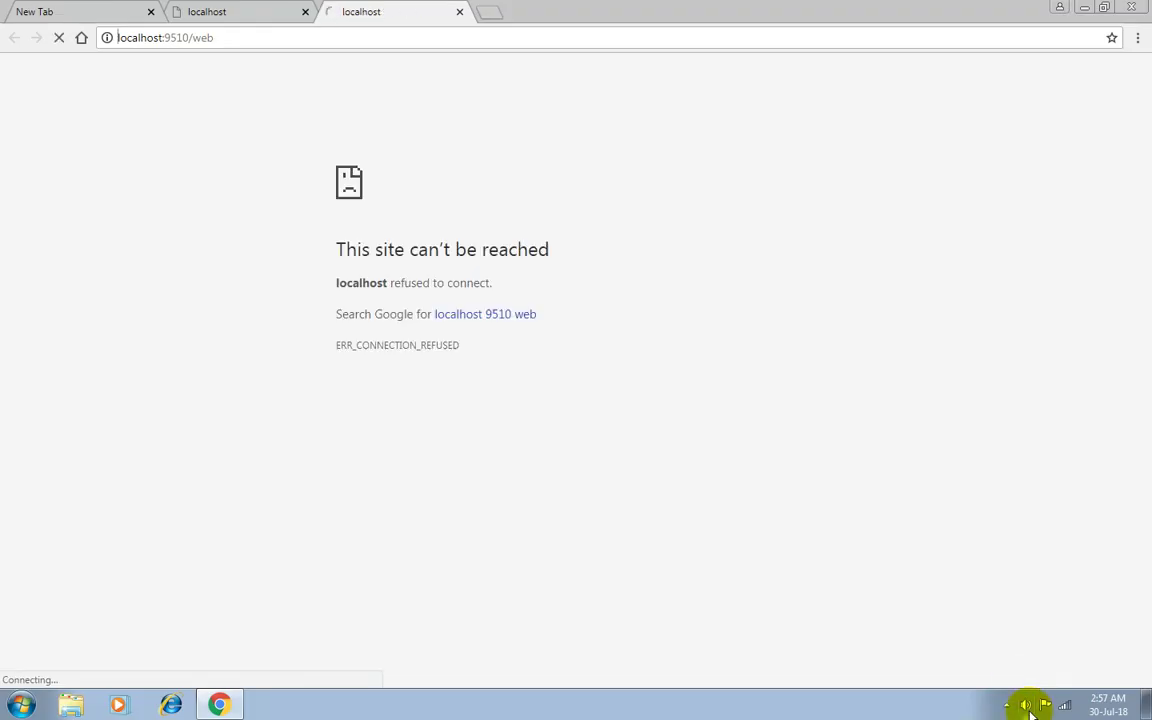
Try to open the server's web client, and view its Logs folder and close that window.
click(1006, 705)
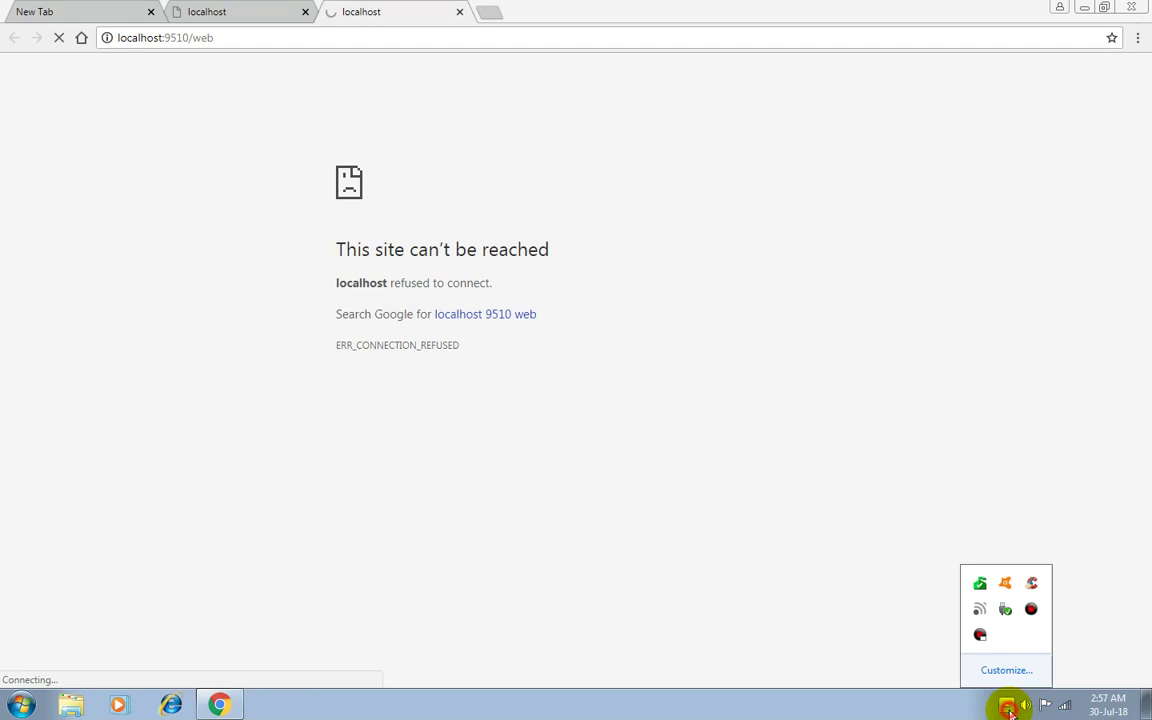
right_click(978, 609)
click(1023, 552)
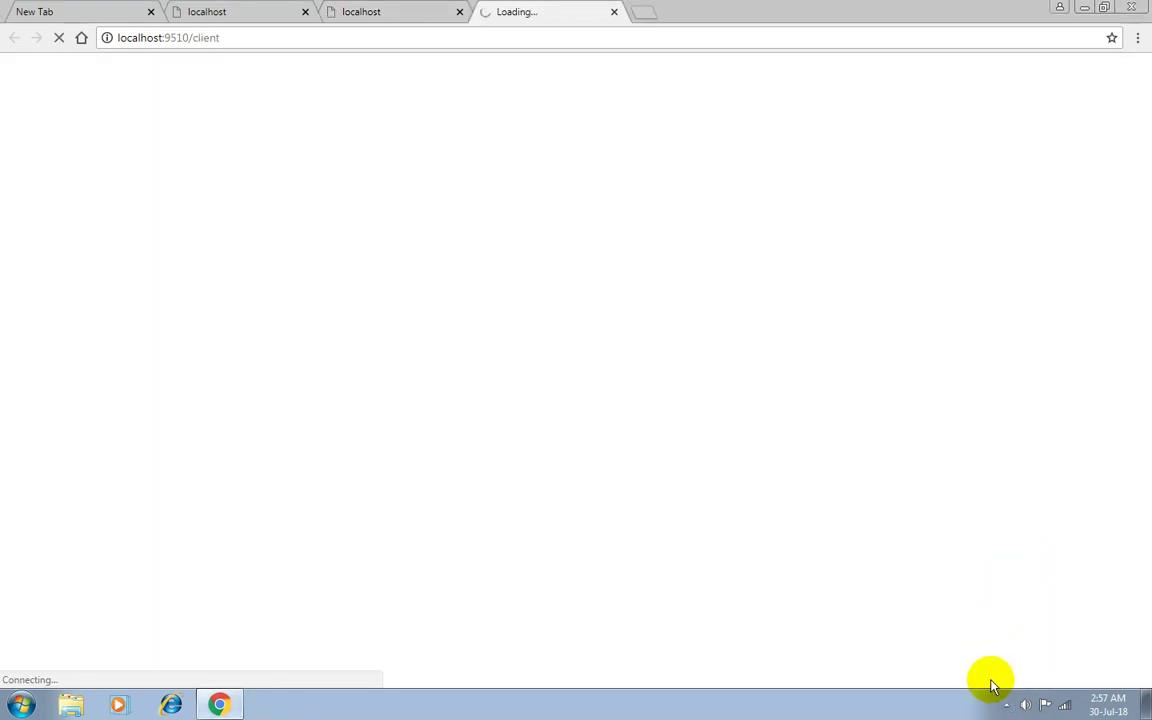
right_click(978, 609)
click(1016, 577)
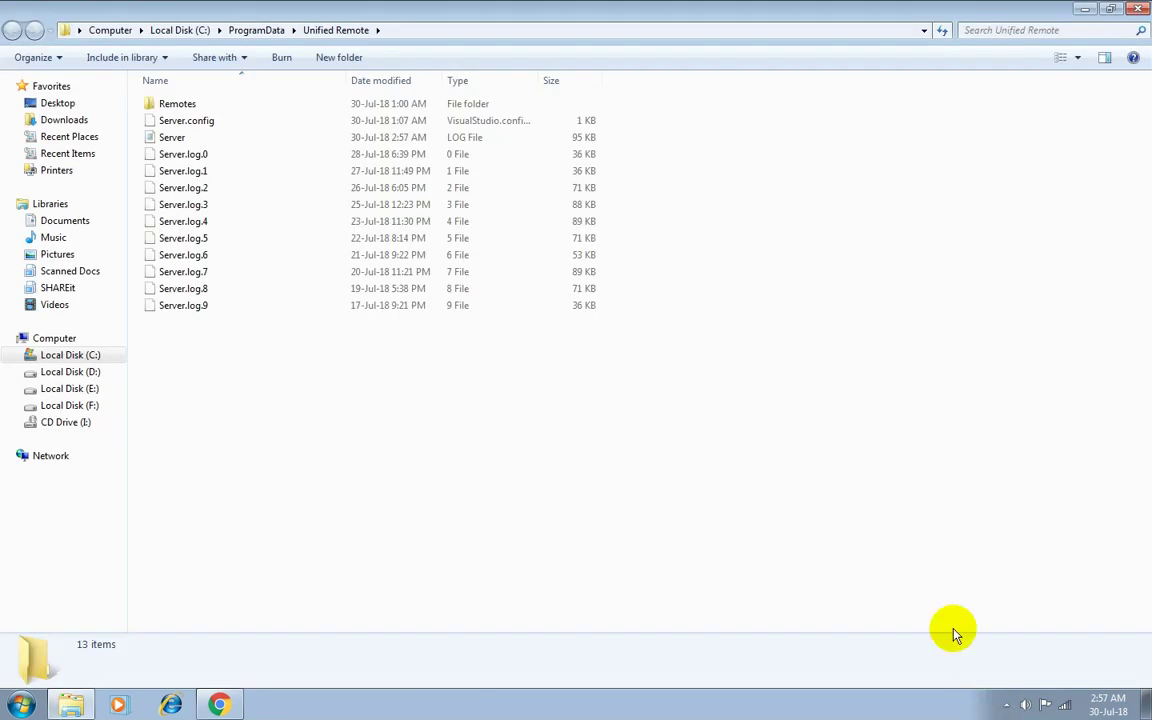
click(1139, 9)
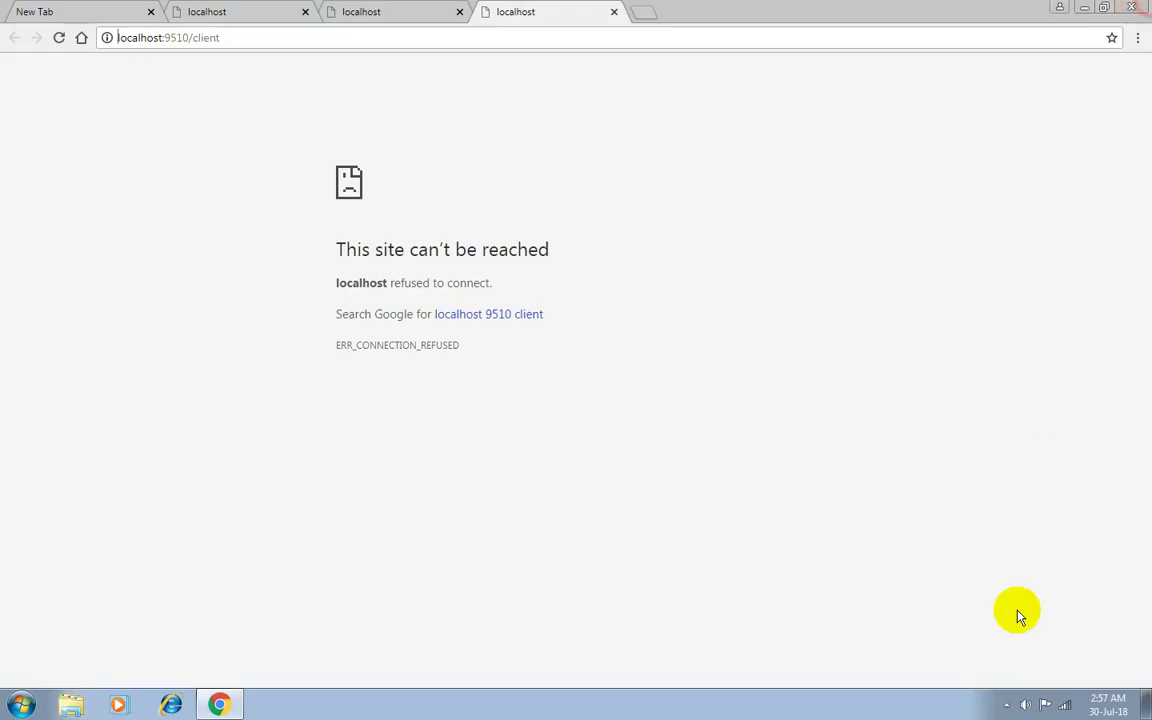
Start the Unified Remote server from its notification area icon.
click(1006, 703)
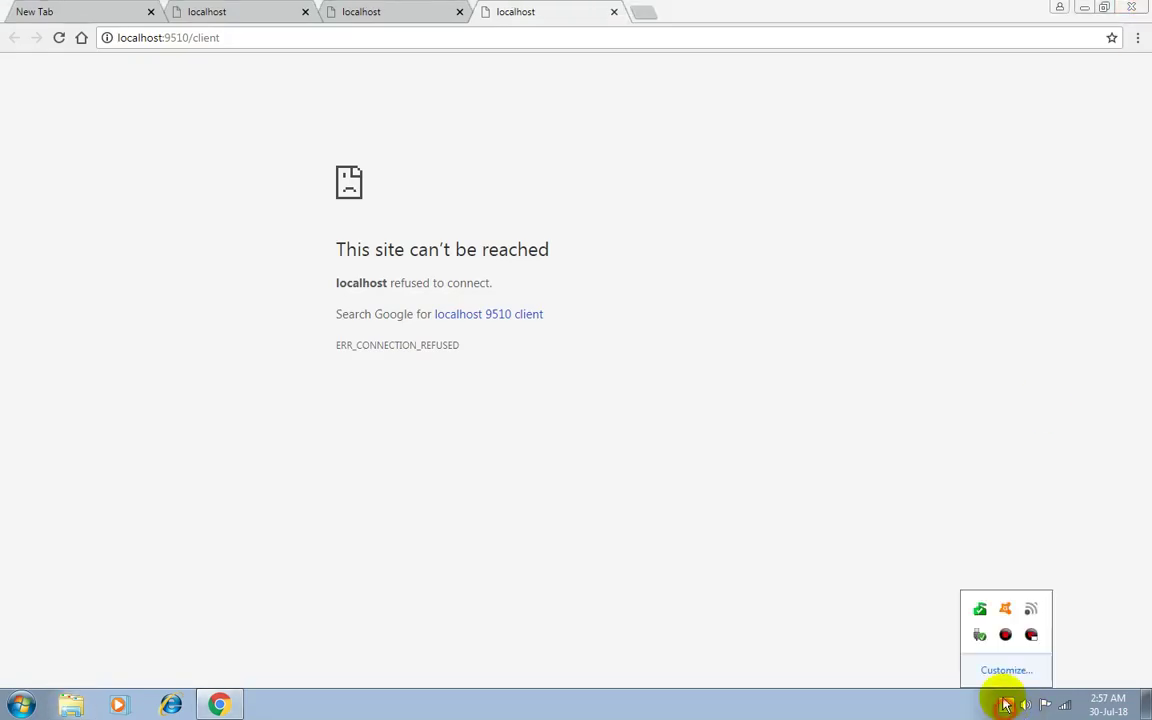
right_click(1032, 613)
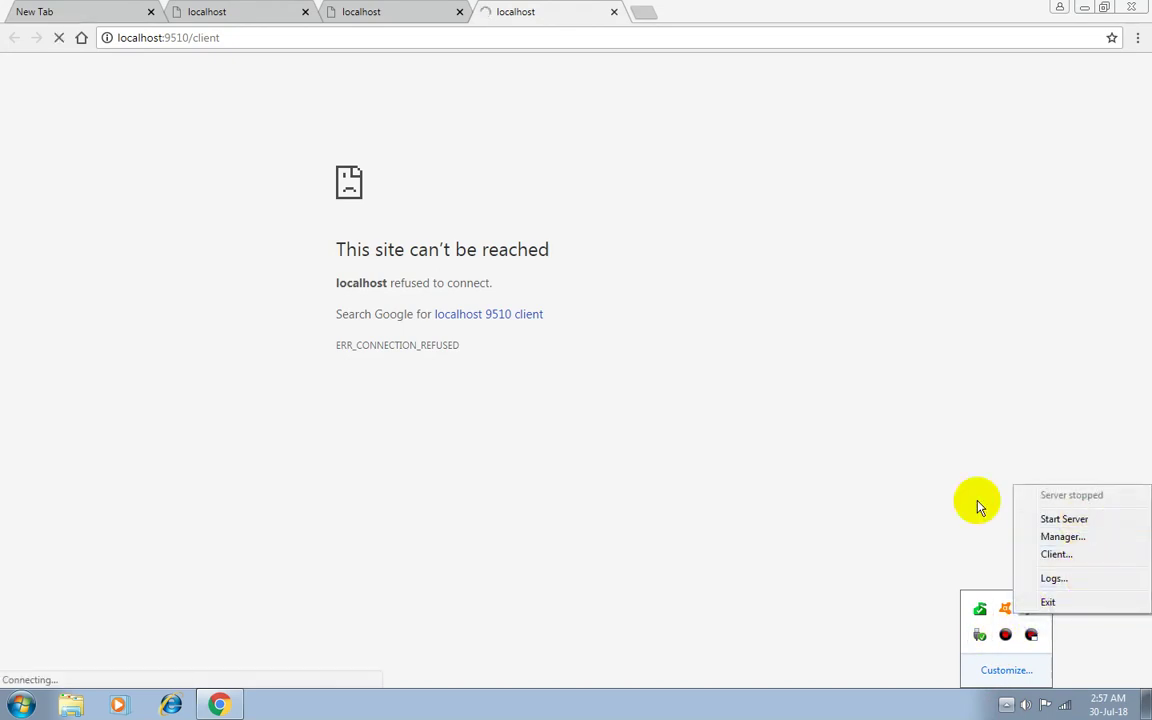
click(1025, 519)
click(1006, 703)
click(714, 404)
Reload both localhost:9510/web pages and the localhost:9510/client page.
click(190, 12)
click(57, 37)
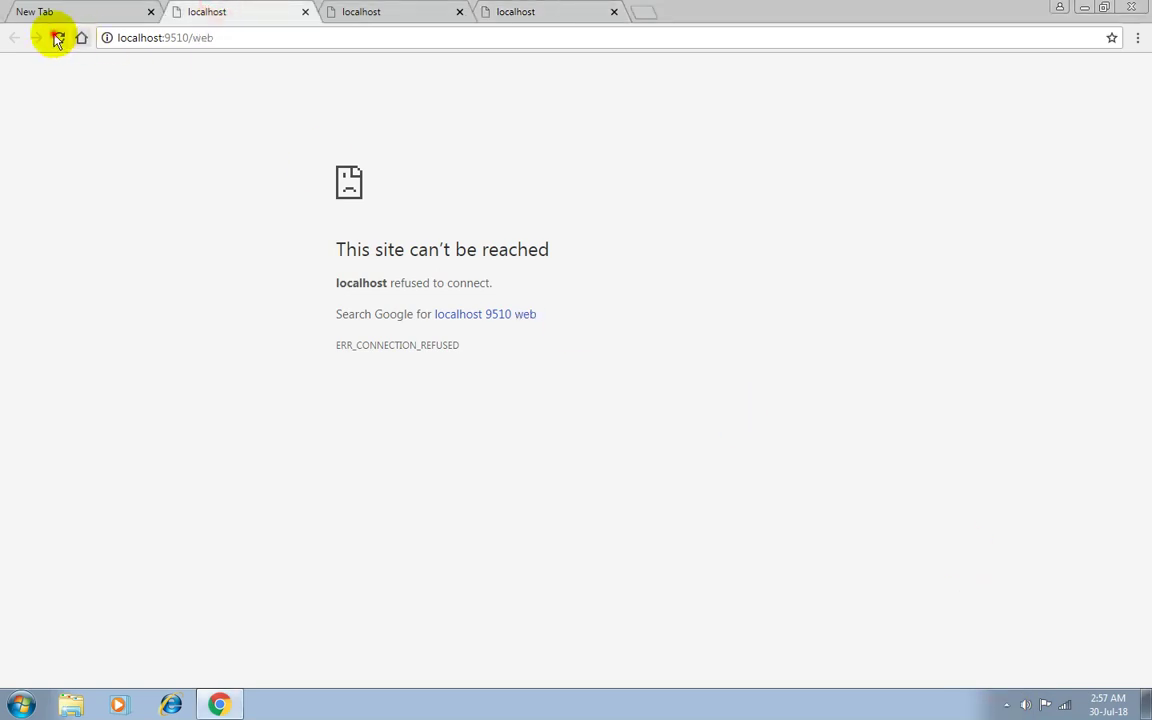
click(338, 11)
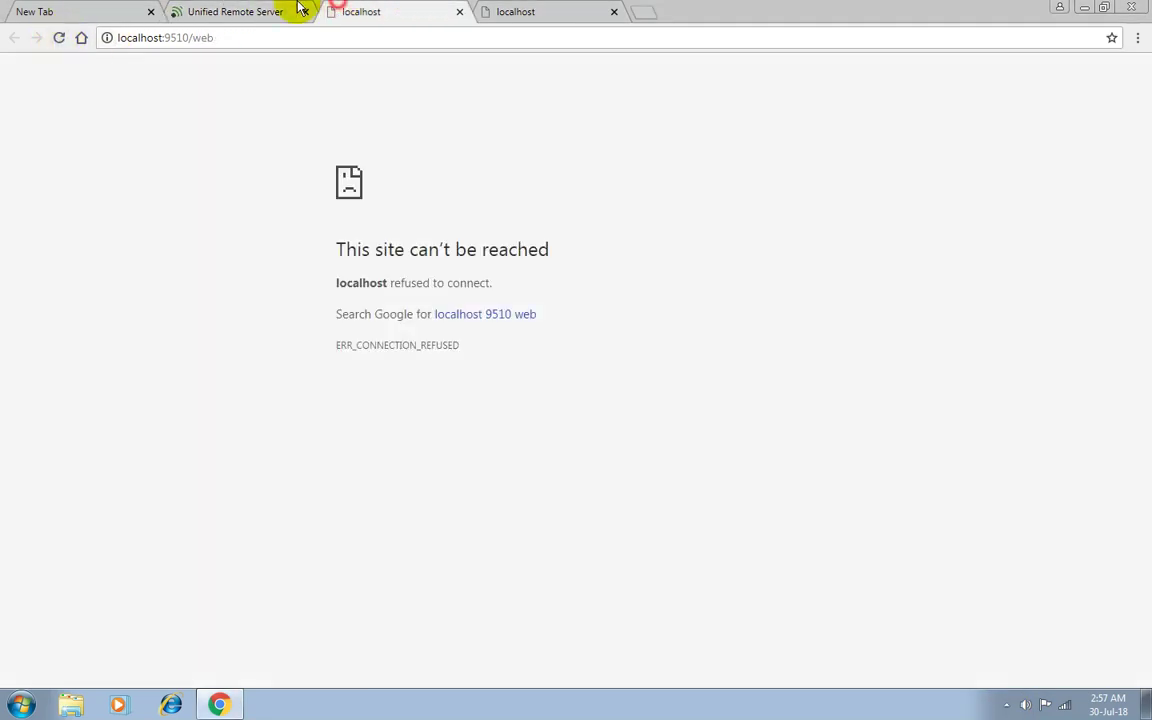
click(58, 37)
click(495, 11)
click(58, 37)
View the reloaded web manager and web client pages and close all three.
click(232, 10)
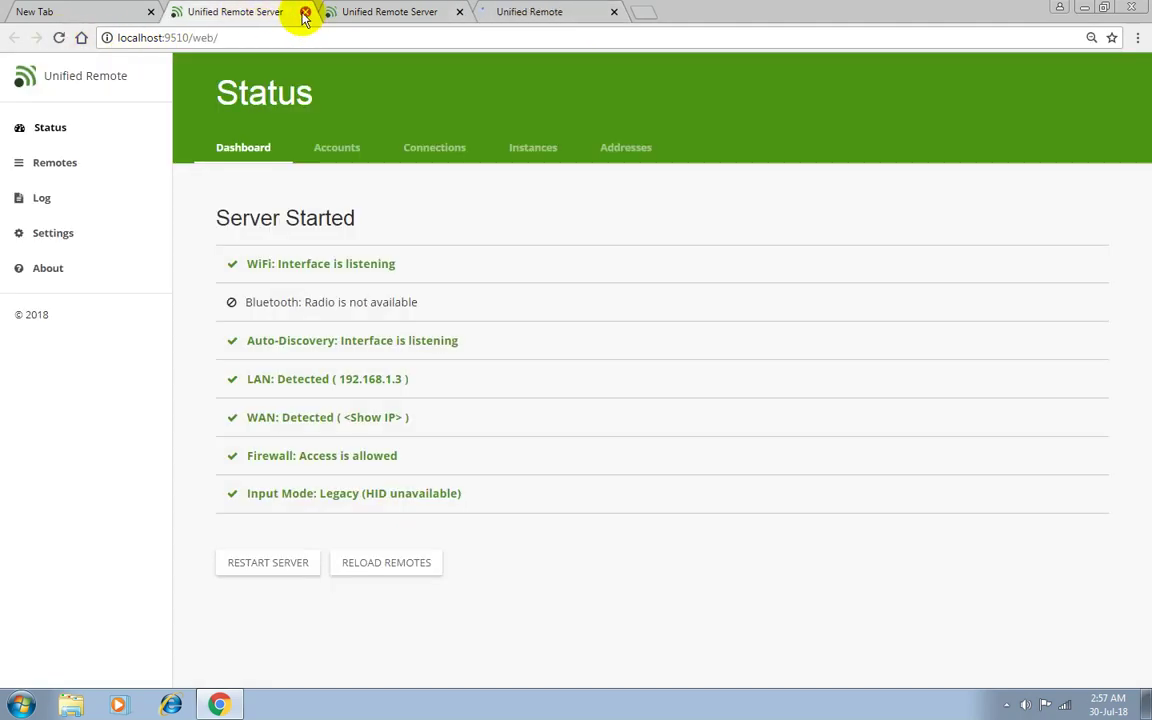
click(504, 10)
click(410, 10)
click(527, 11)
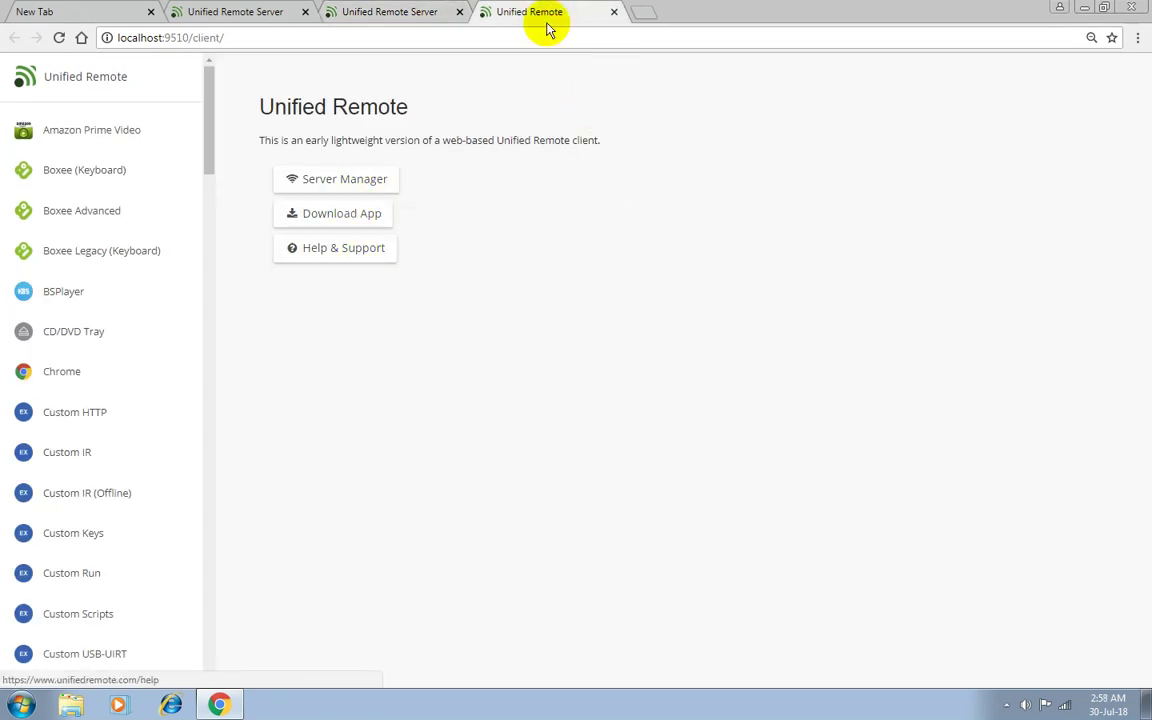
click(380, 11)
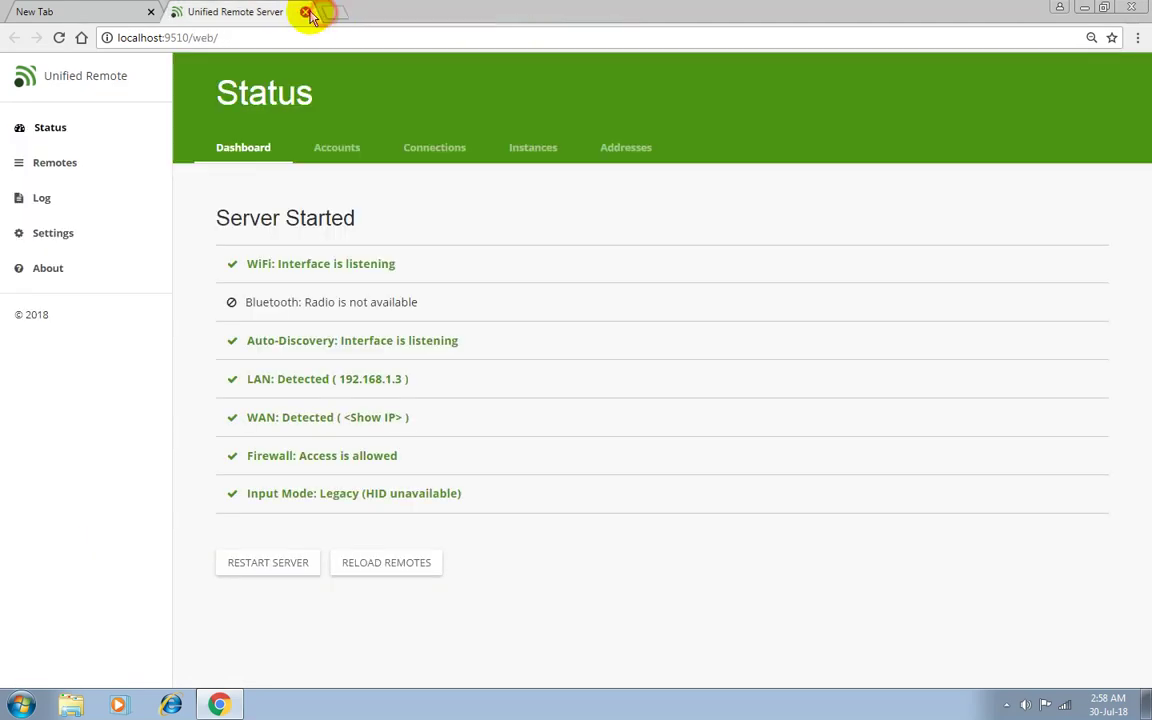
click(309, 12)
Stop the running Unified Remote server again from the hidden notification area icons.
click(1005, 703)
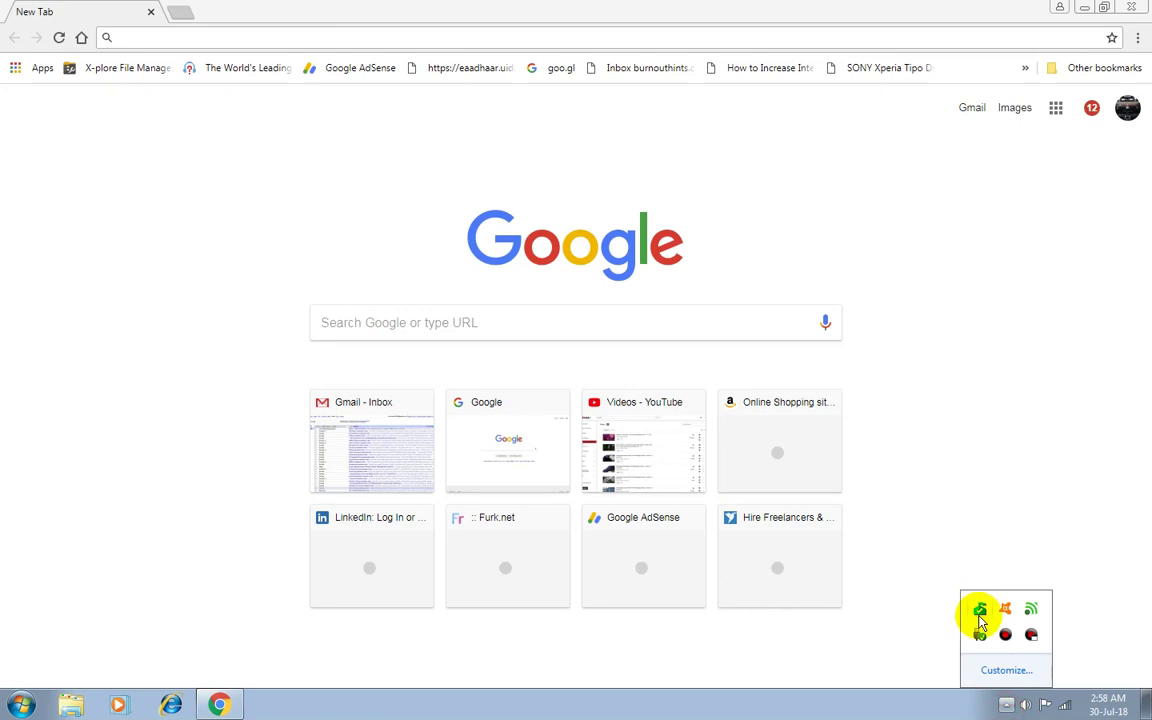
right_click(1032, 610)
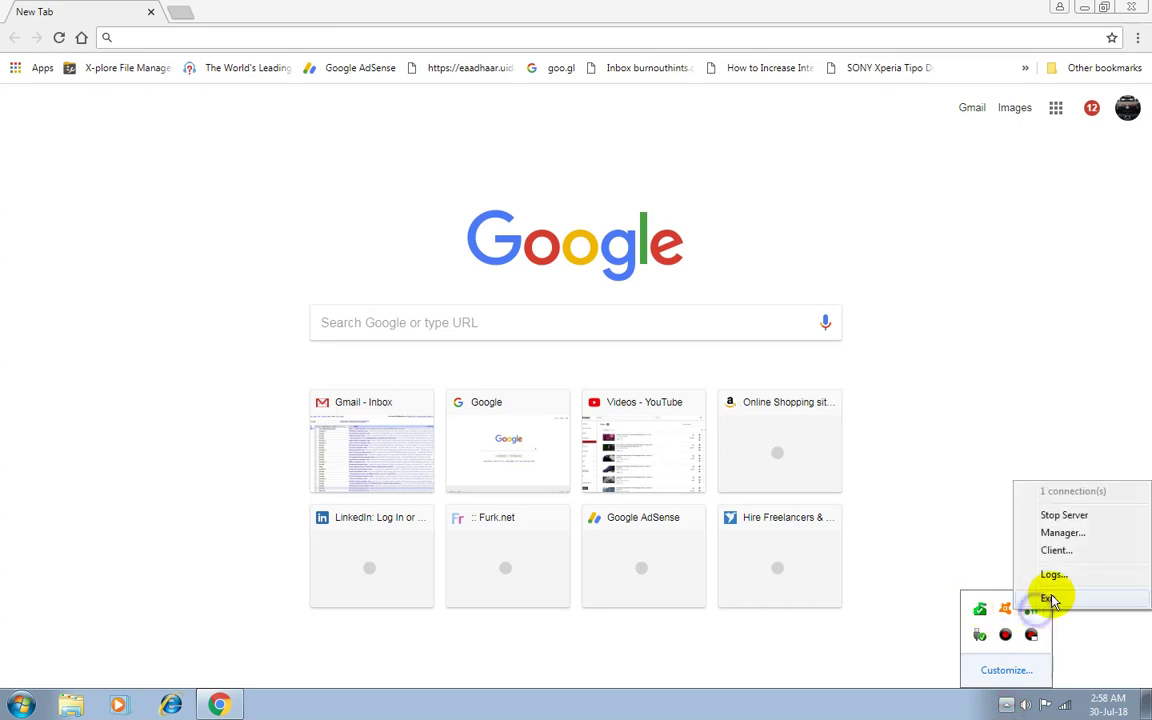
click(1064, 515)
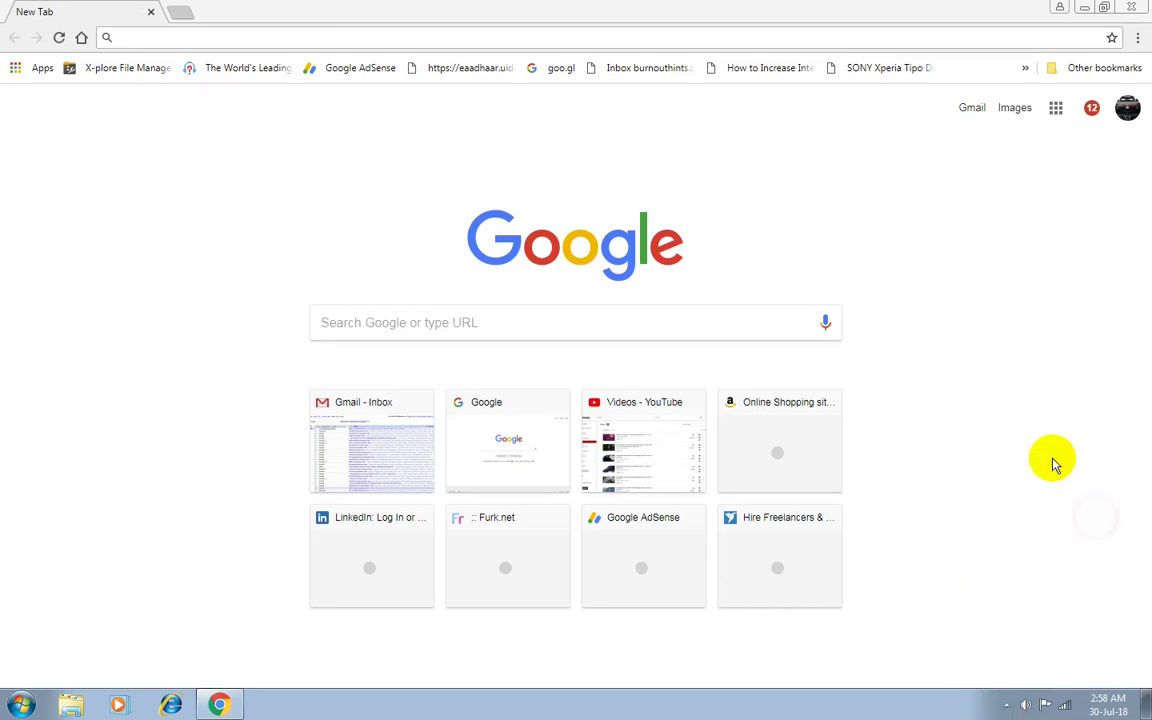
Try to open the web manager from the stopped server's icon, close its page and exit the browser.
click(1006, 703)
double_click(1031, 609)
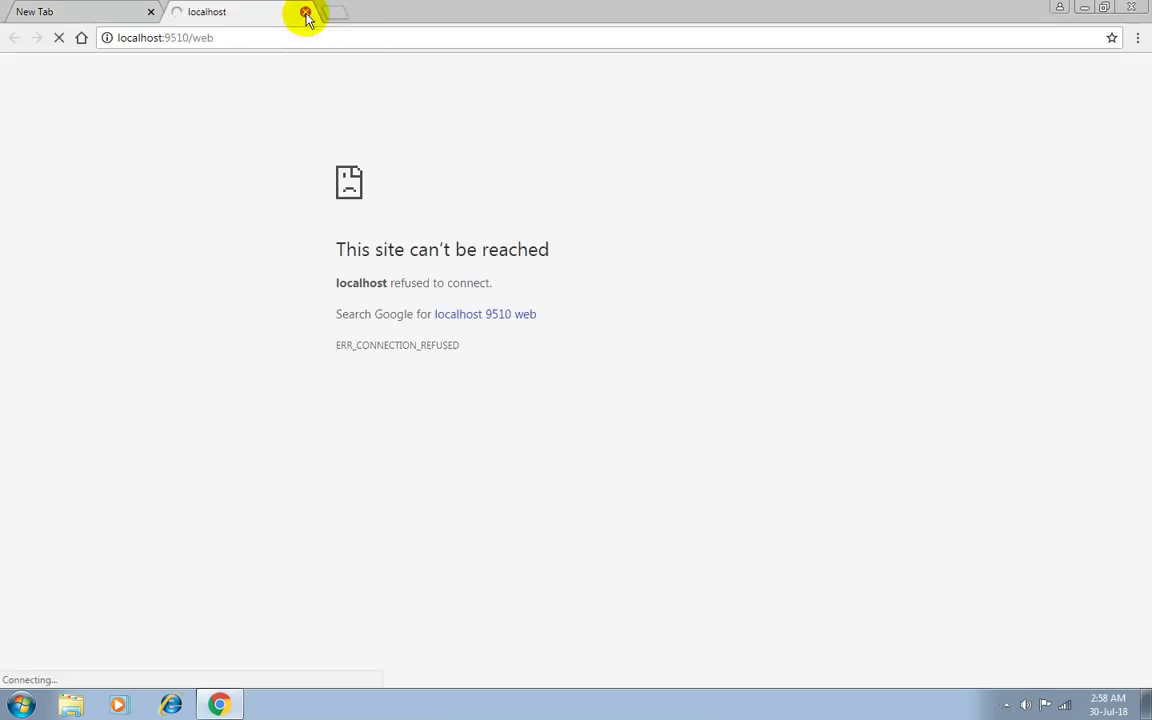
click(307, 17)
click(1136, 37)
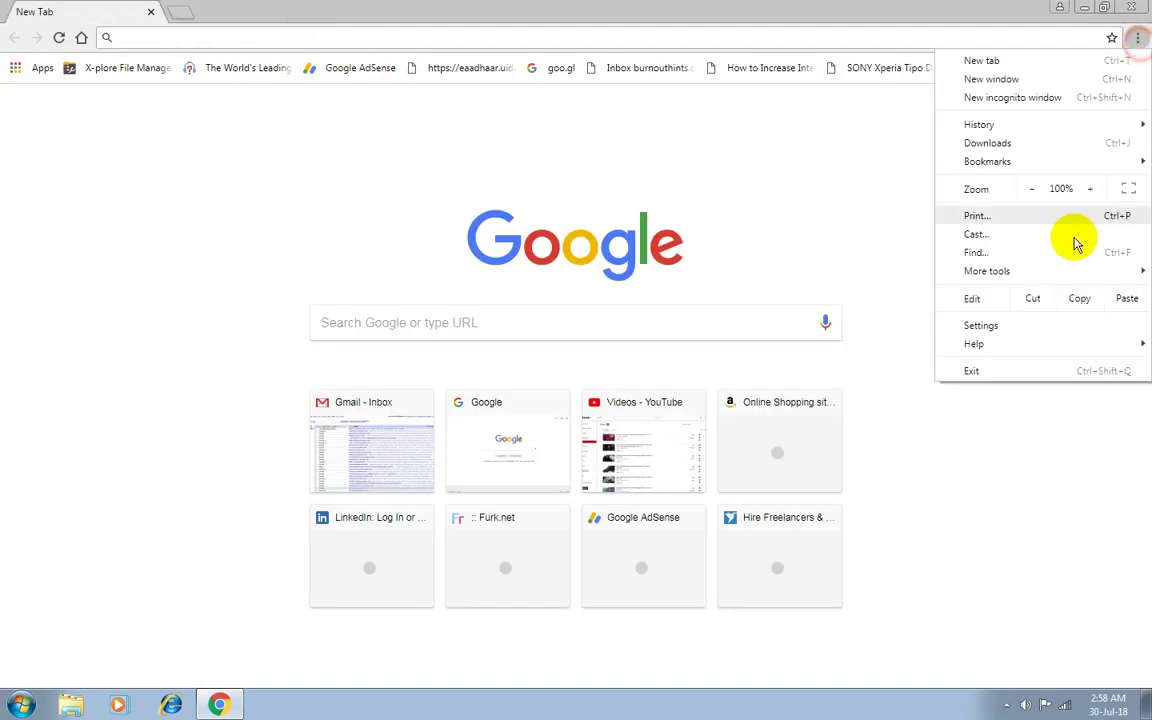
click(1049, 370)
click(948, 368)
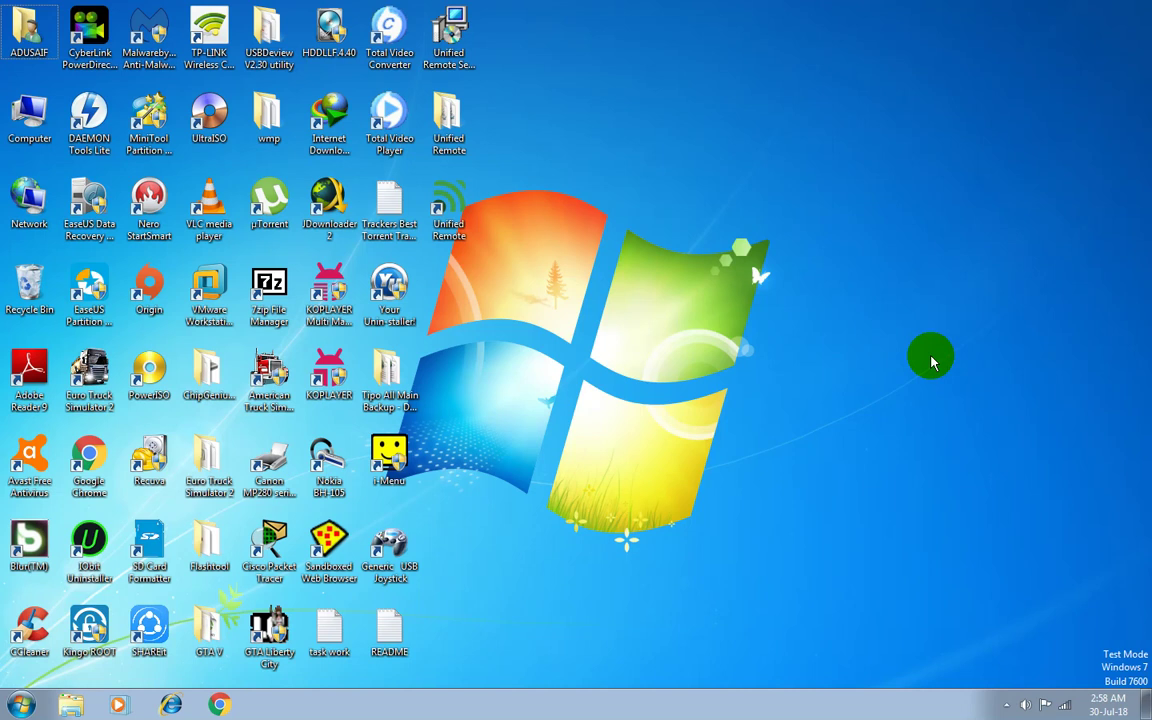
View the computer's basic system information and close it, and run devmgmt.msc to view Device Manager and close it.
key(super+Pause)
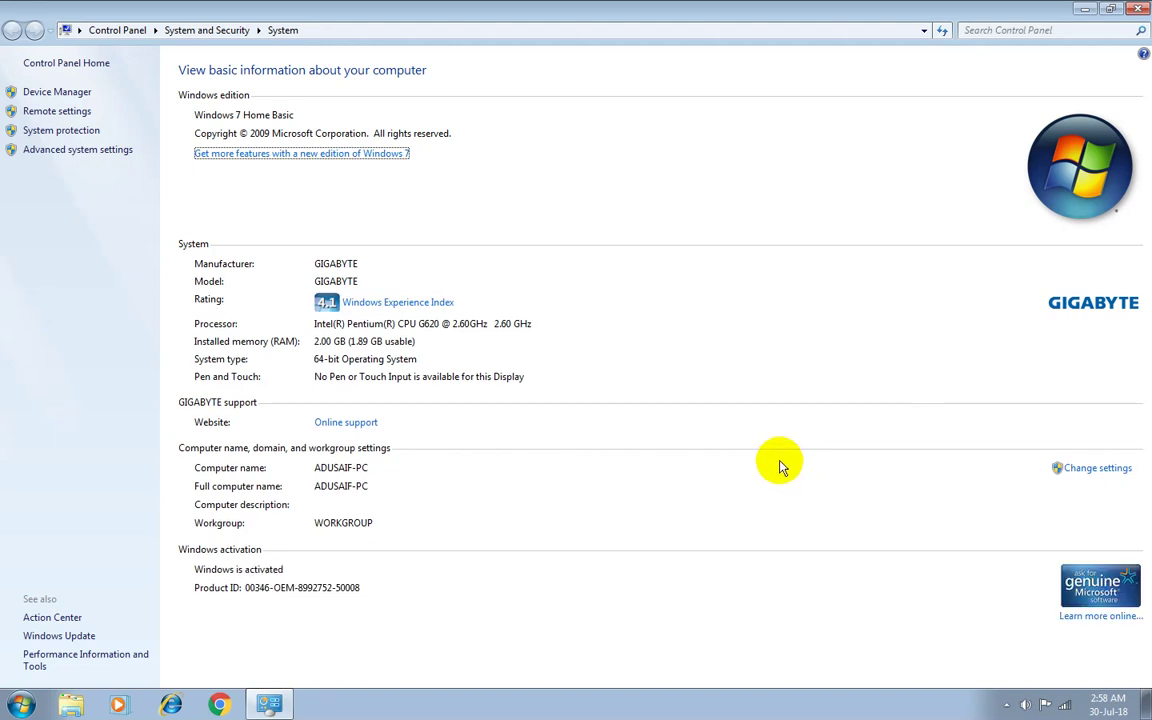
click(1138, 9)
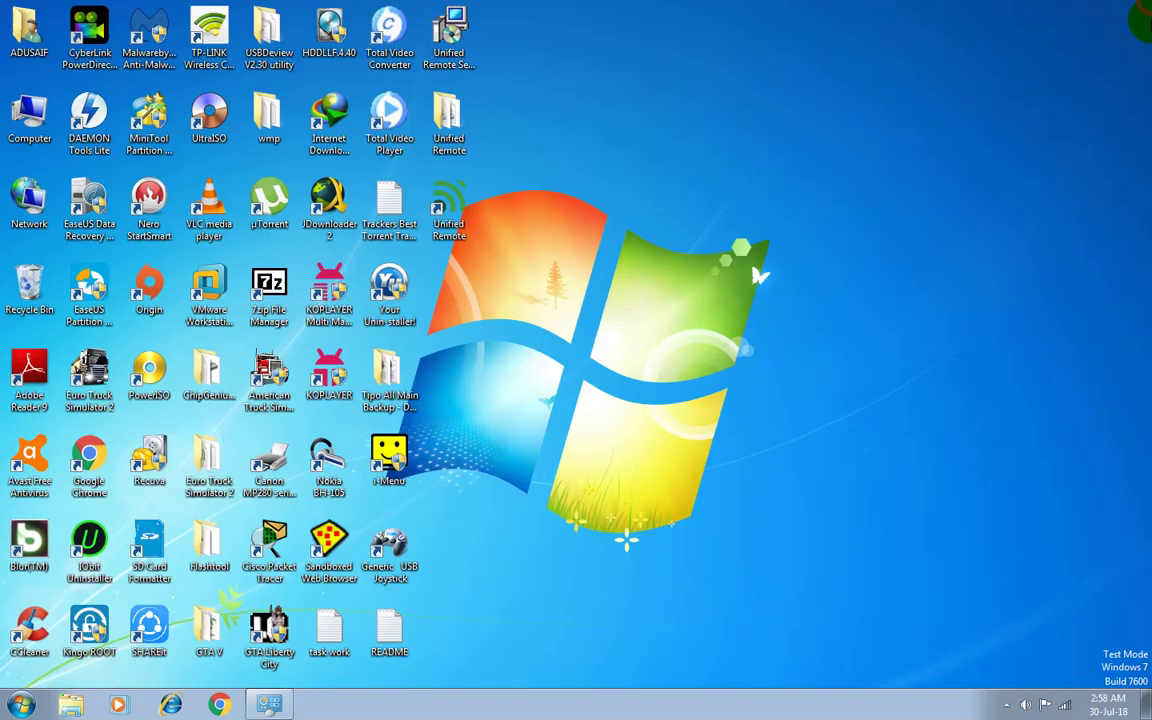
key(super+r)
text(dev)
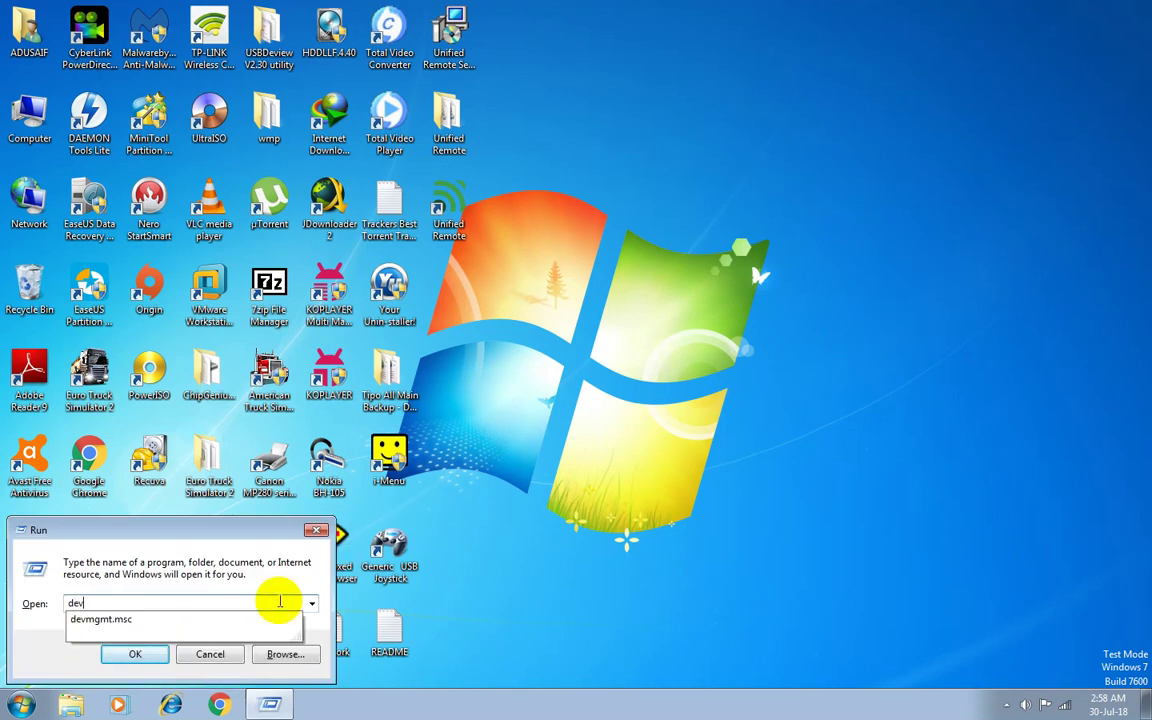
click(262, 619)
click(142, 653)
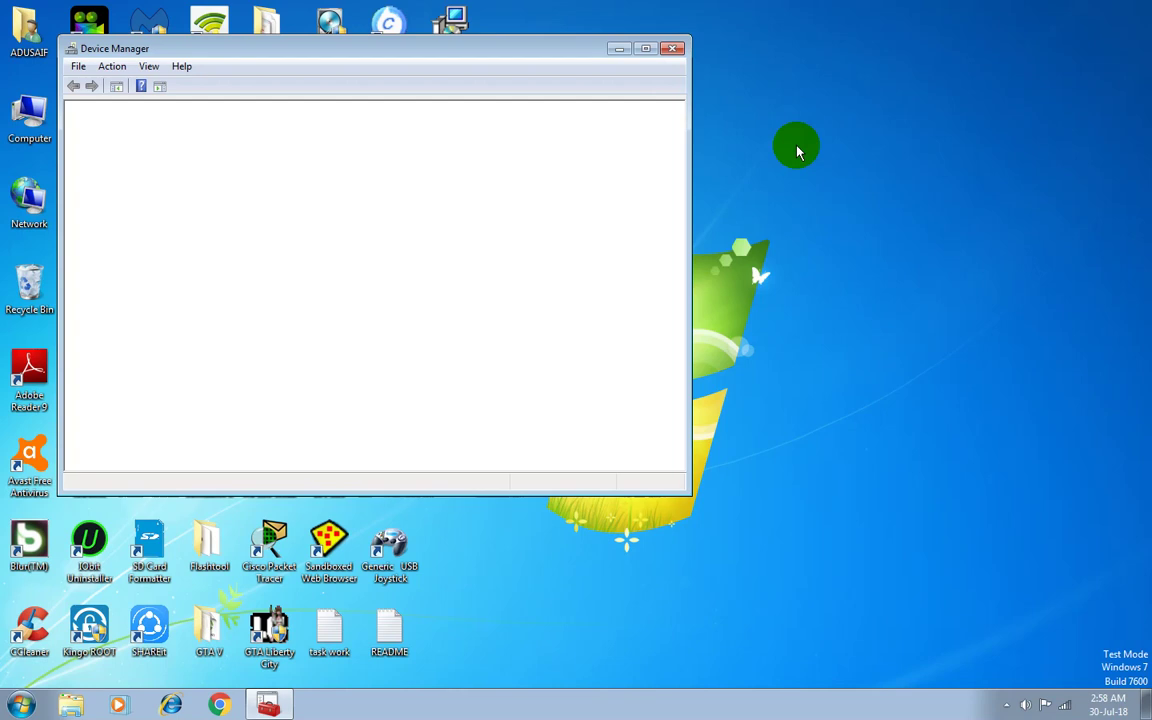
click(673, 48)
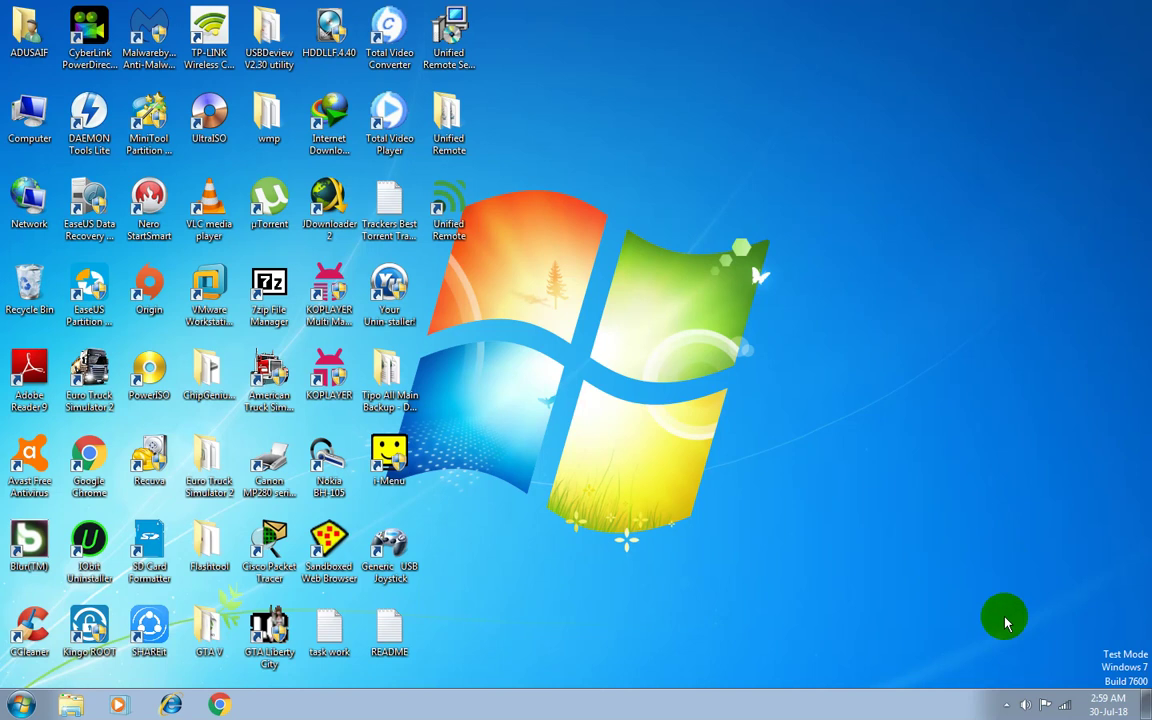
Exit the Unified Remote server from its notification area icon and refresh the desktop.
click(1007, 708)
right_click(1029, 609)
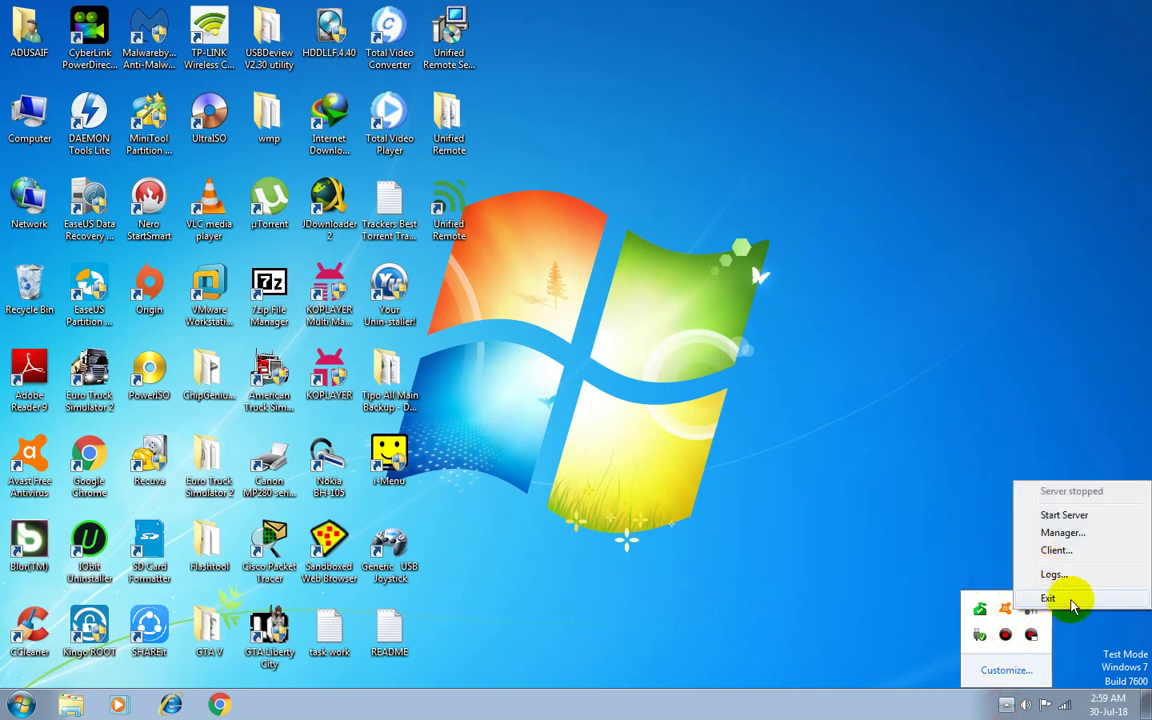
click(1071, 602)
right_click(887, 399)
click(938, 437)
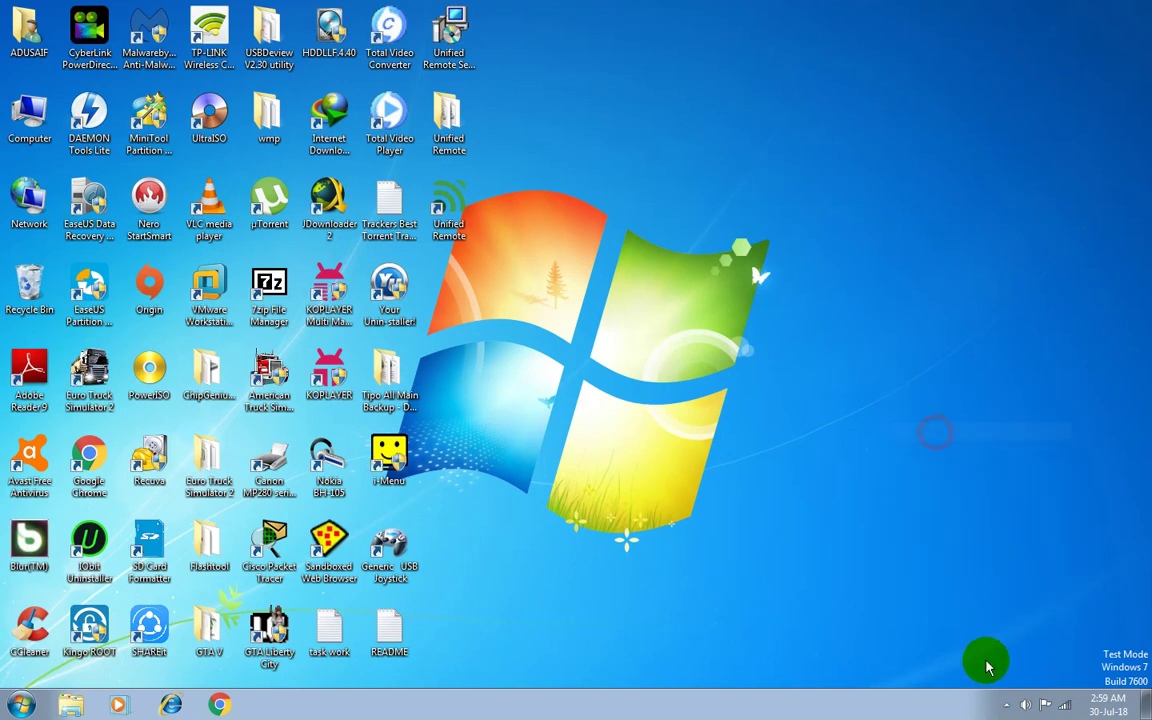